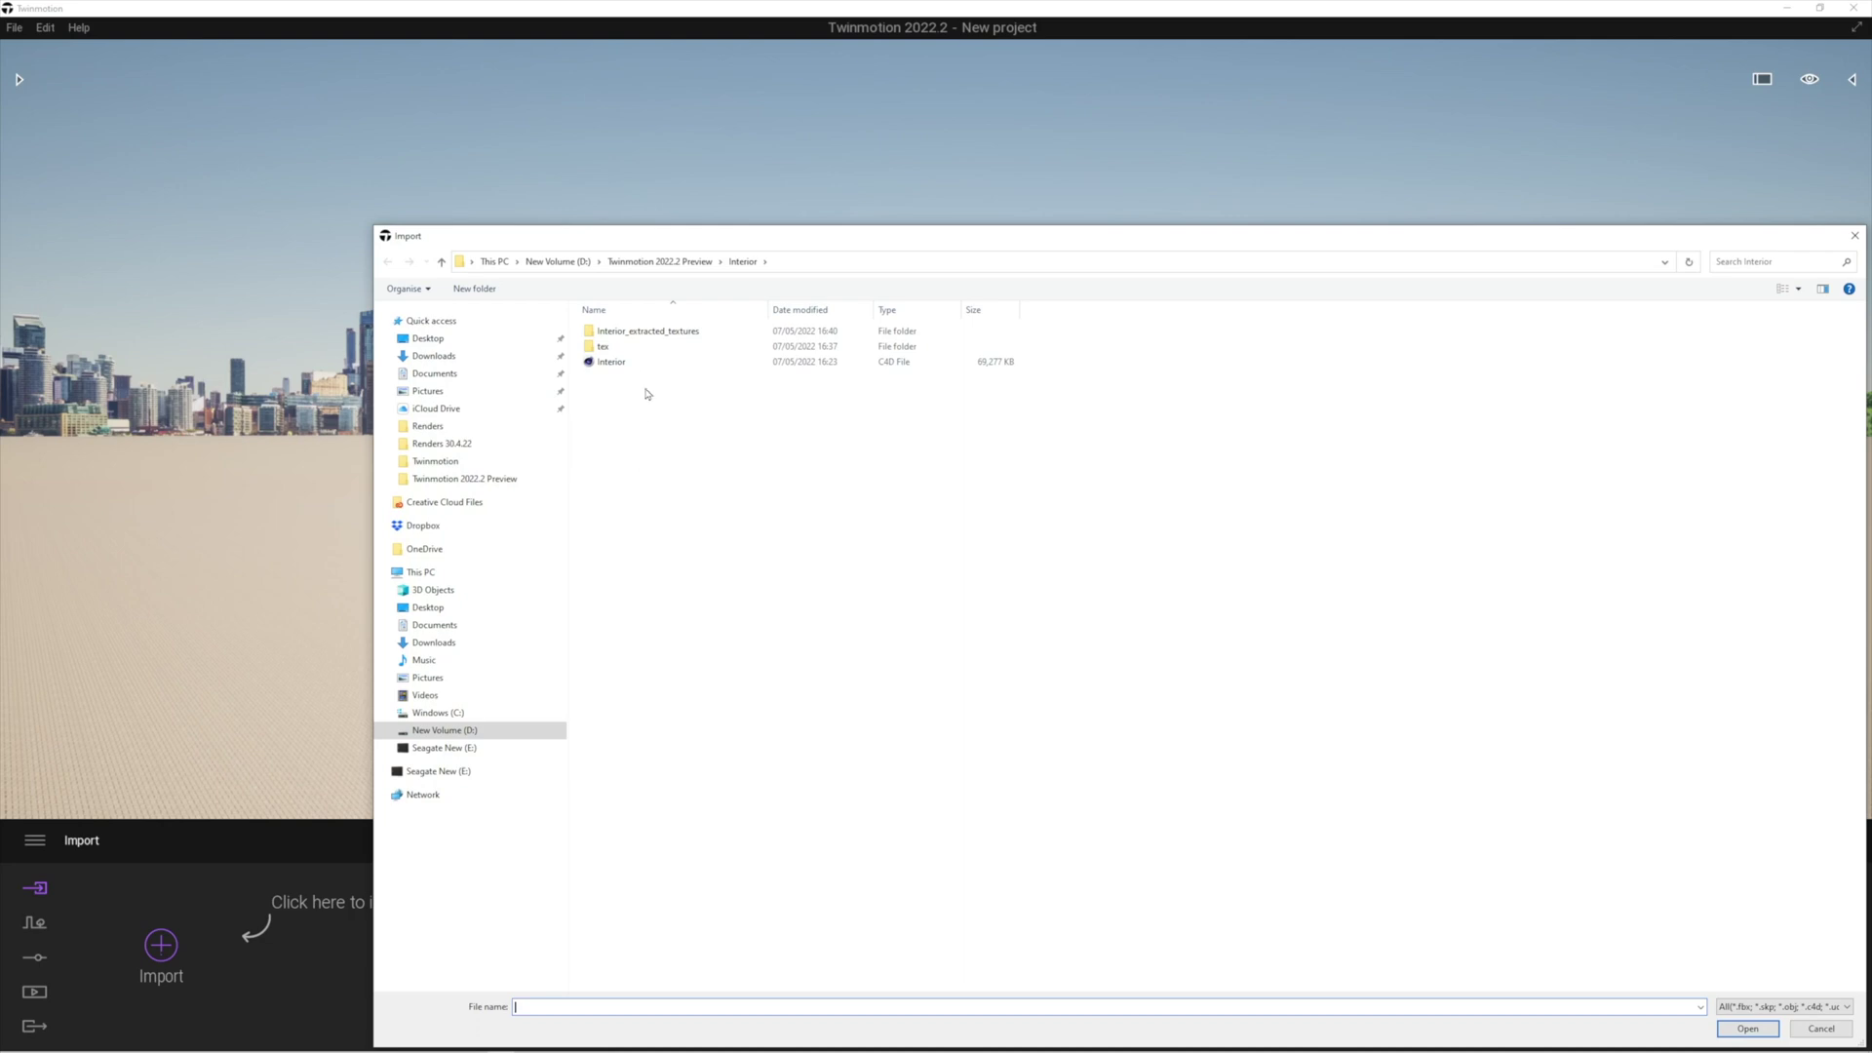
- Import Interior.c4d with Keep hierarchy, using the scene material for the conflict, and show the scene graph
click(1754, 1031)
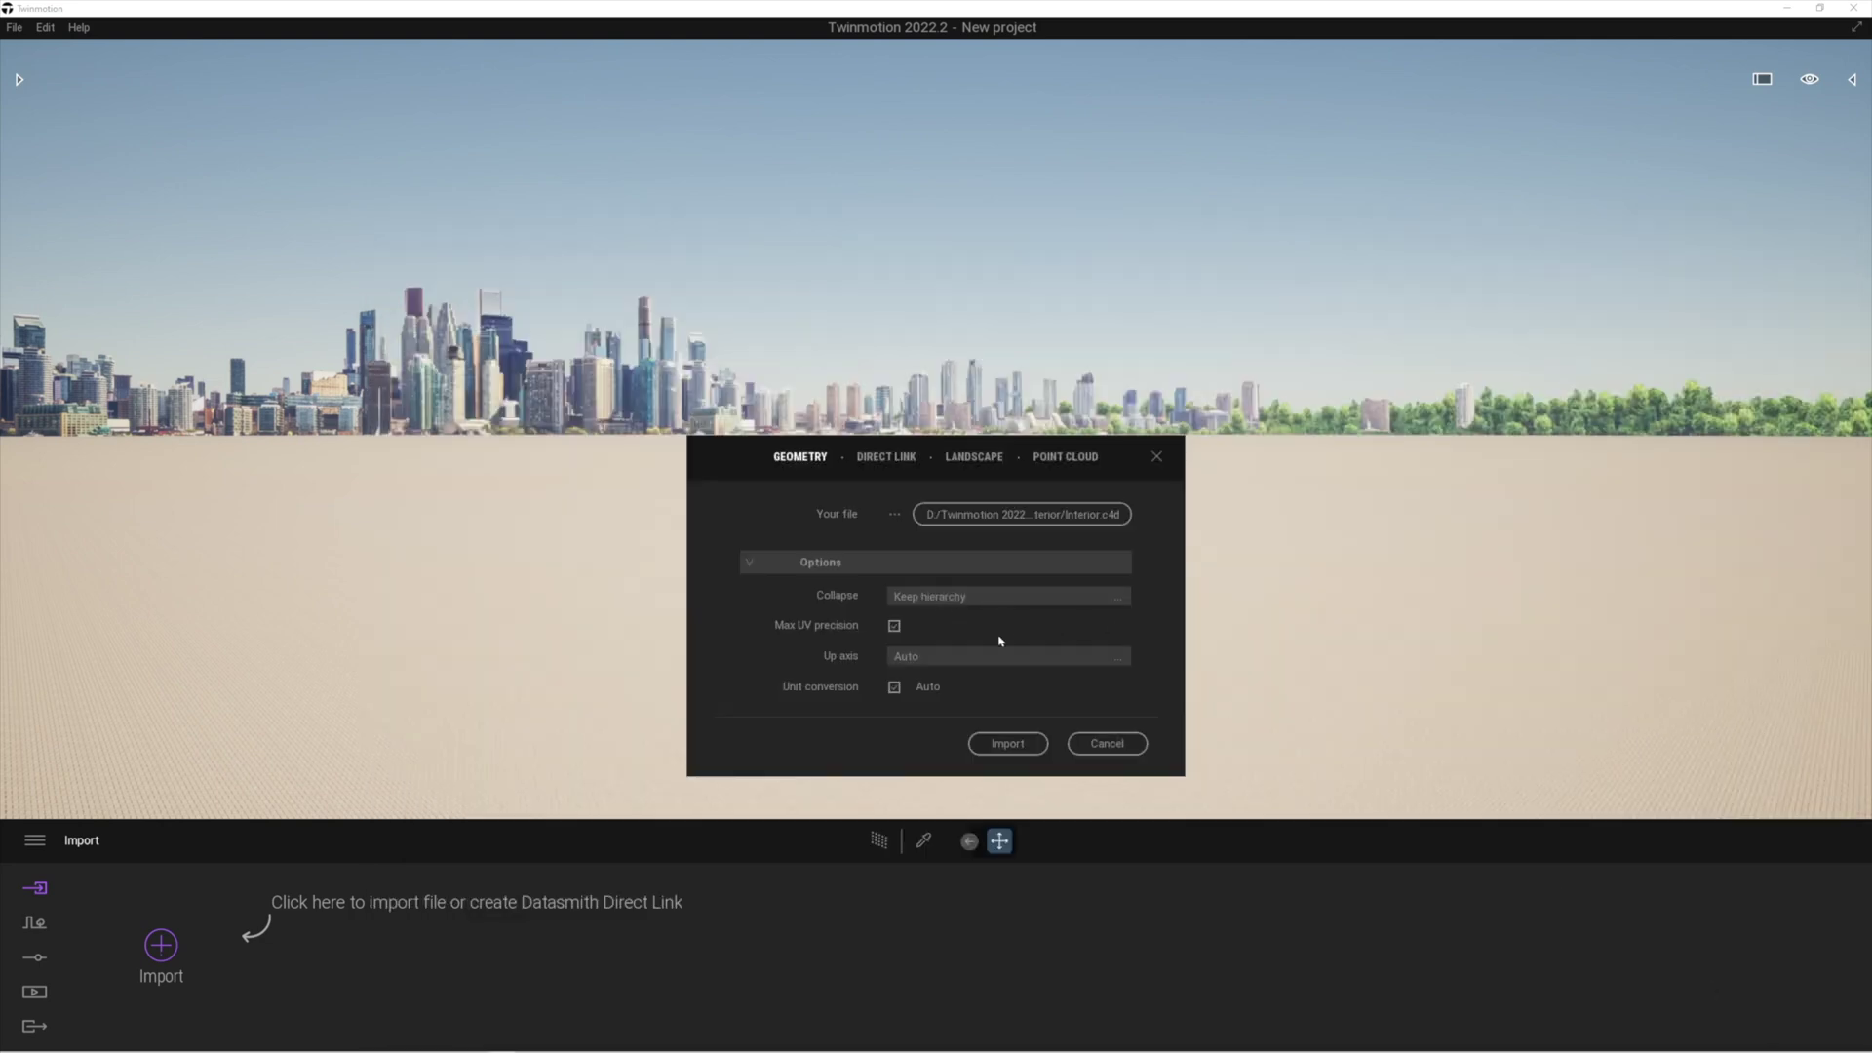
click(1014, 746)
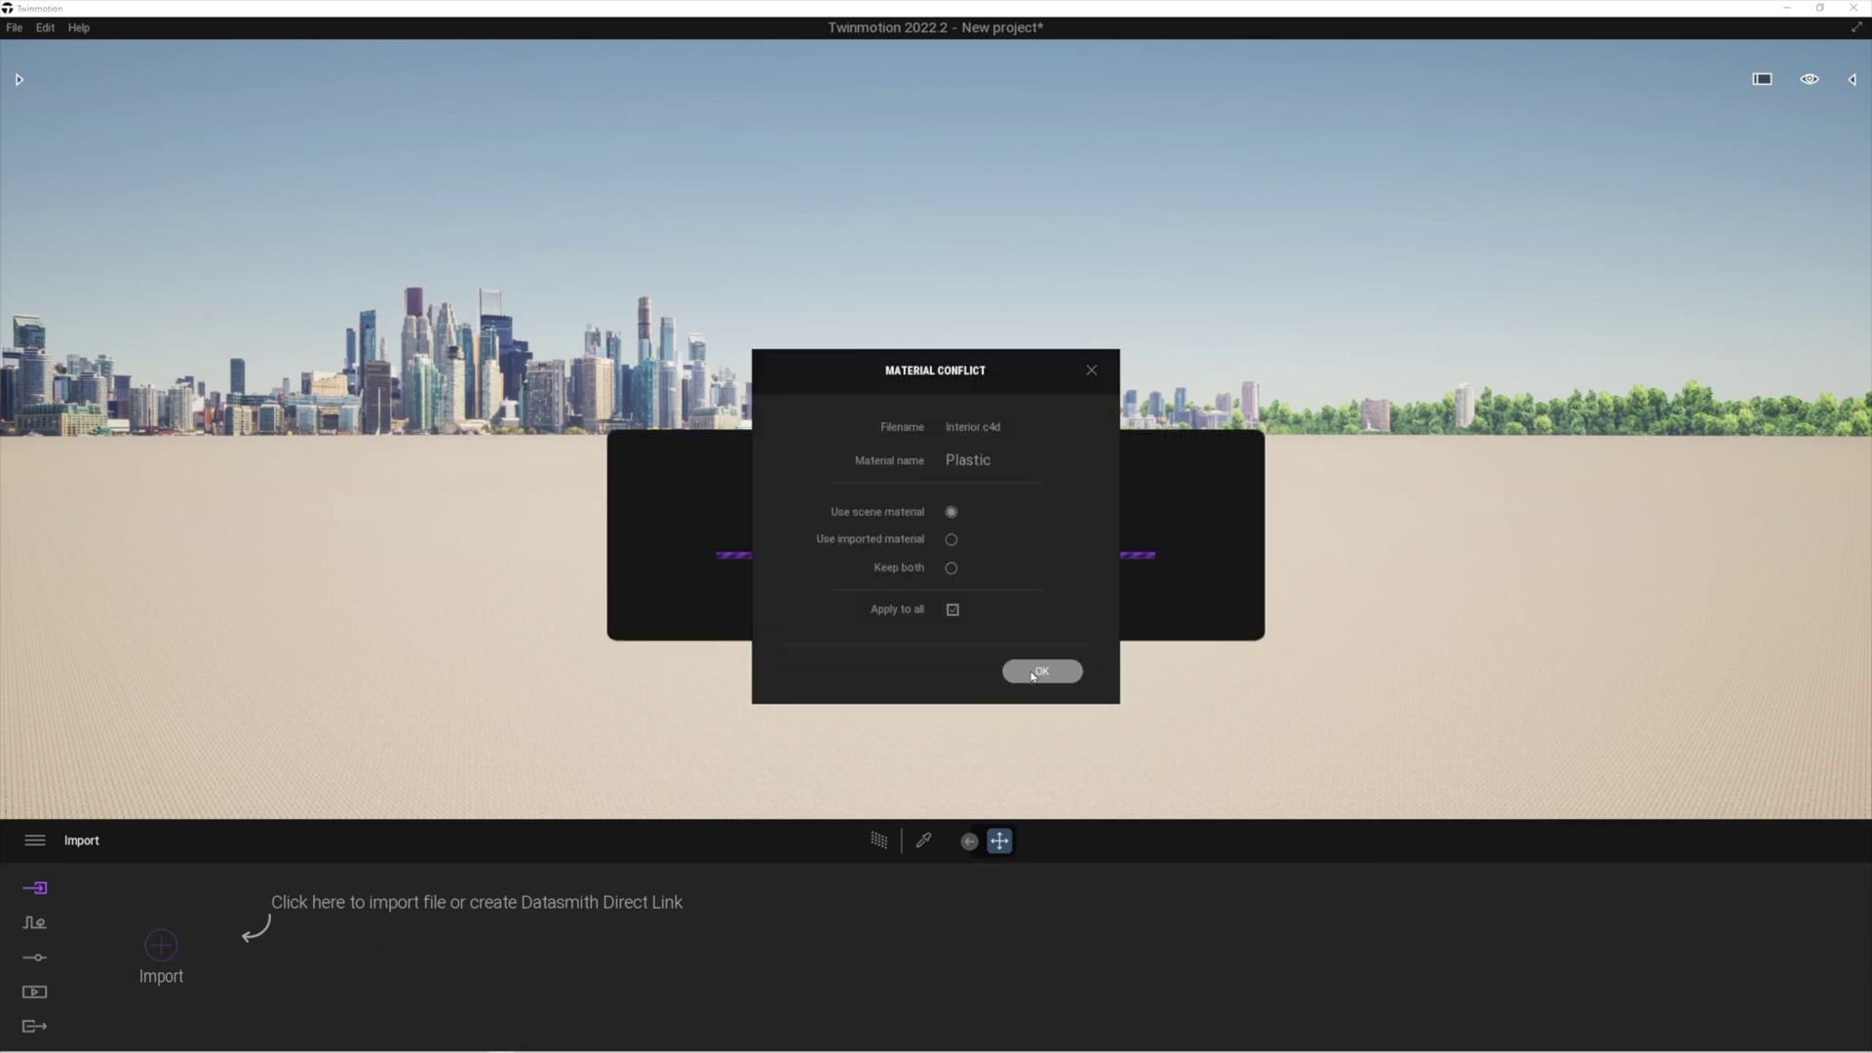
click(1037, 671)
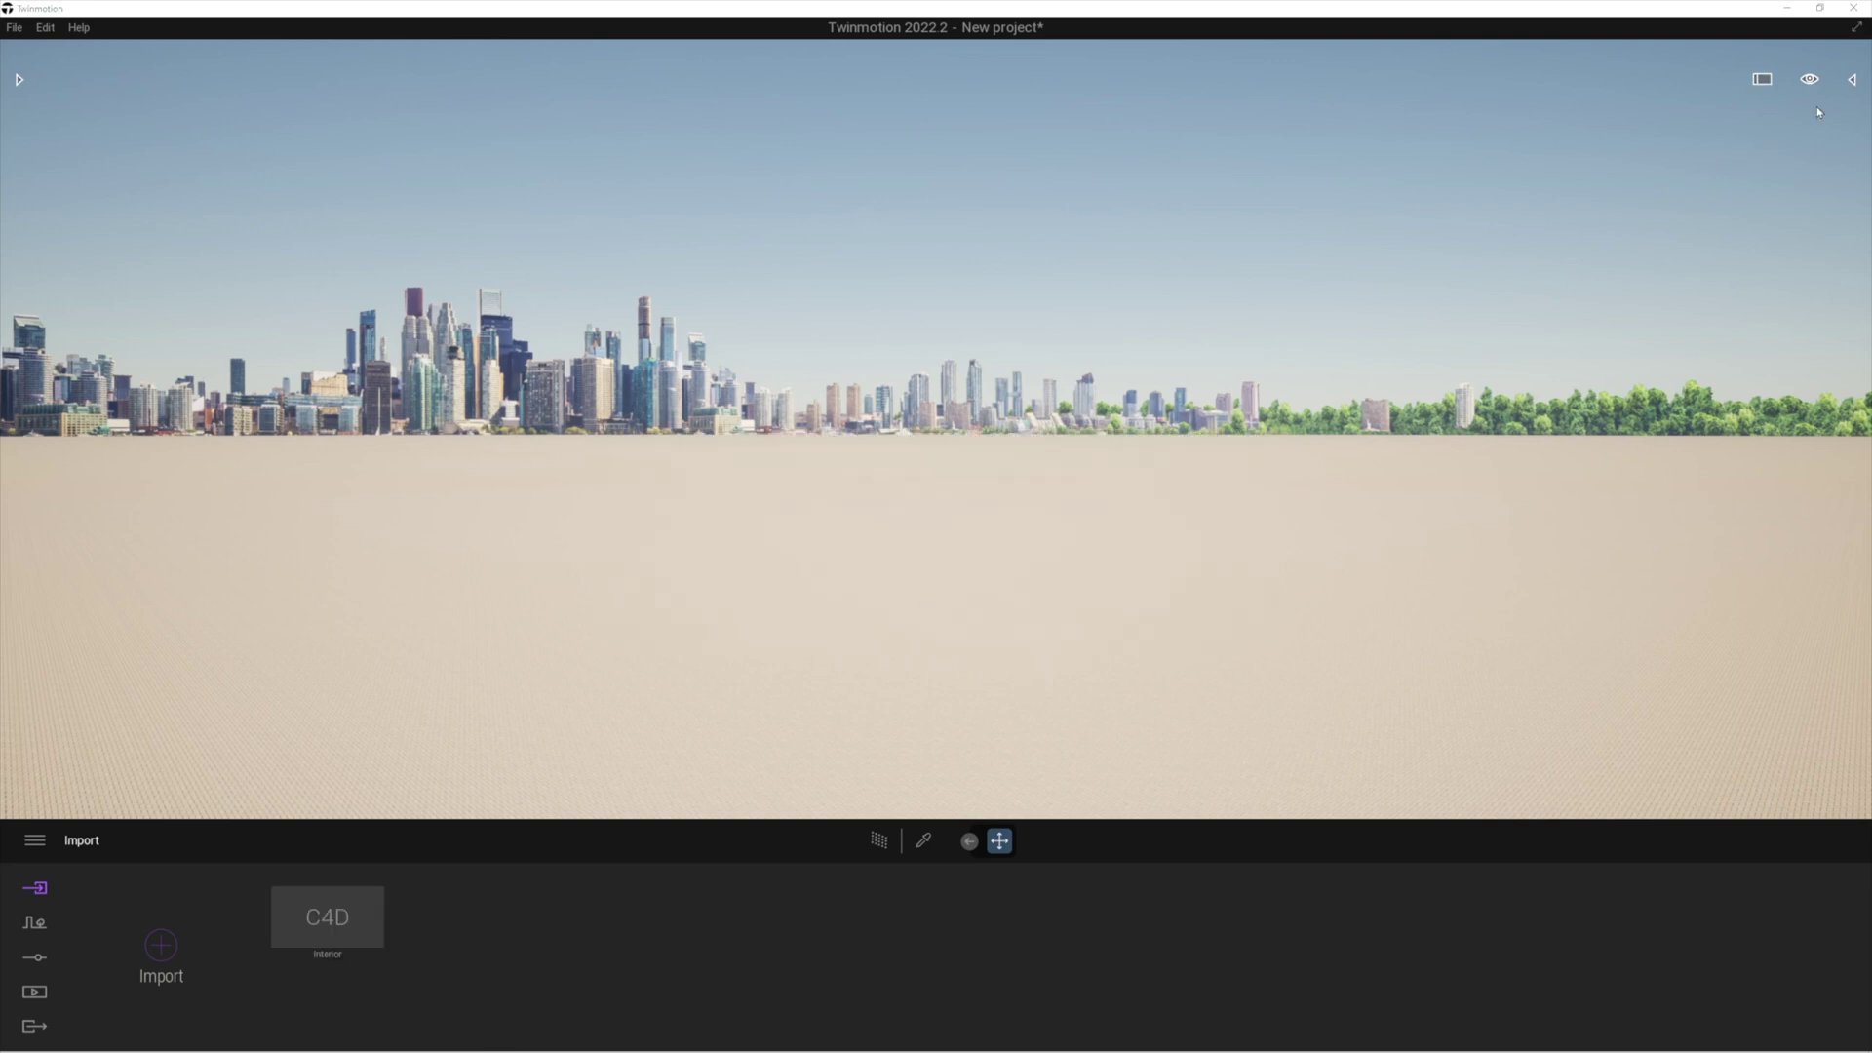
click(1858, 80)
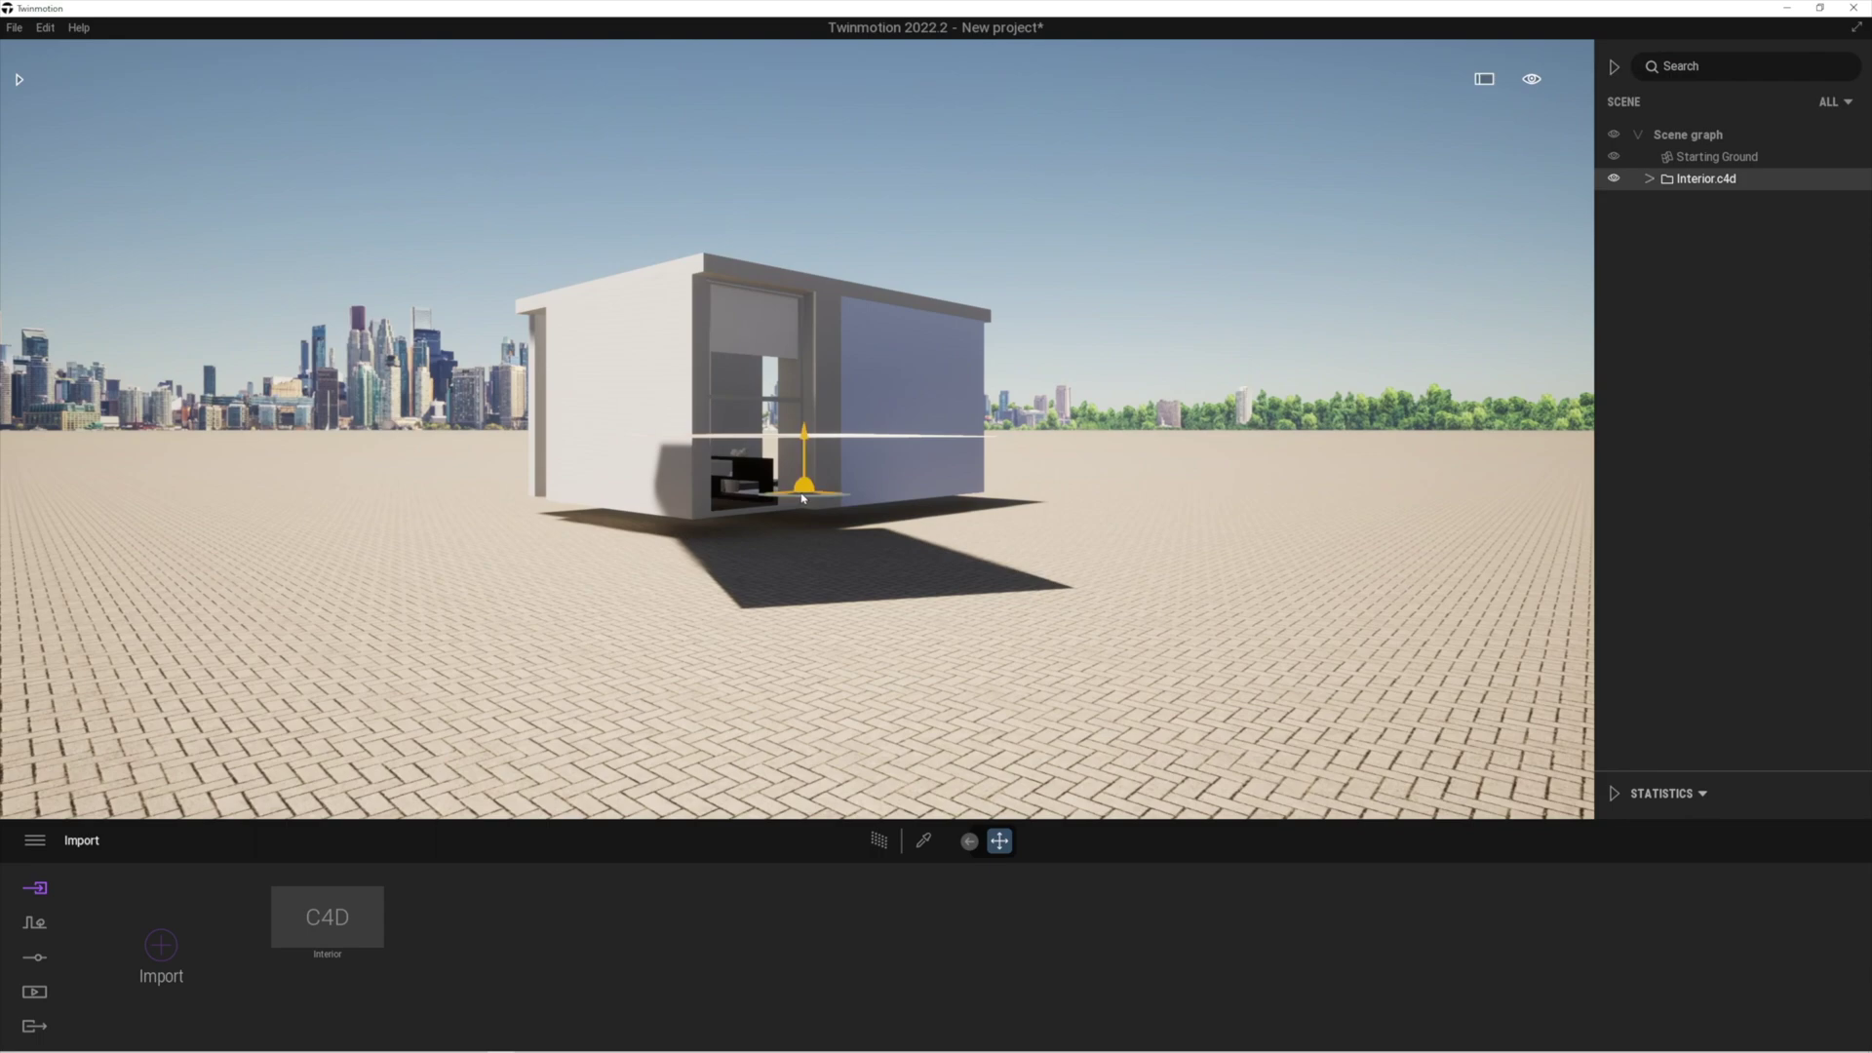
- Fly the camera inside the imported building and frame the white bookshelf with the sofa, lamp and coffee tables in front
scroll(803, 522, up, 2)
click(804, 546)
key(w)
key(d)
right_drag(827, 592, 712, 598)
scroll(805, 546, up, 6)
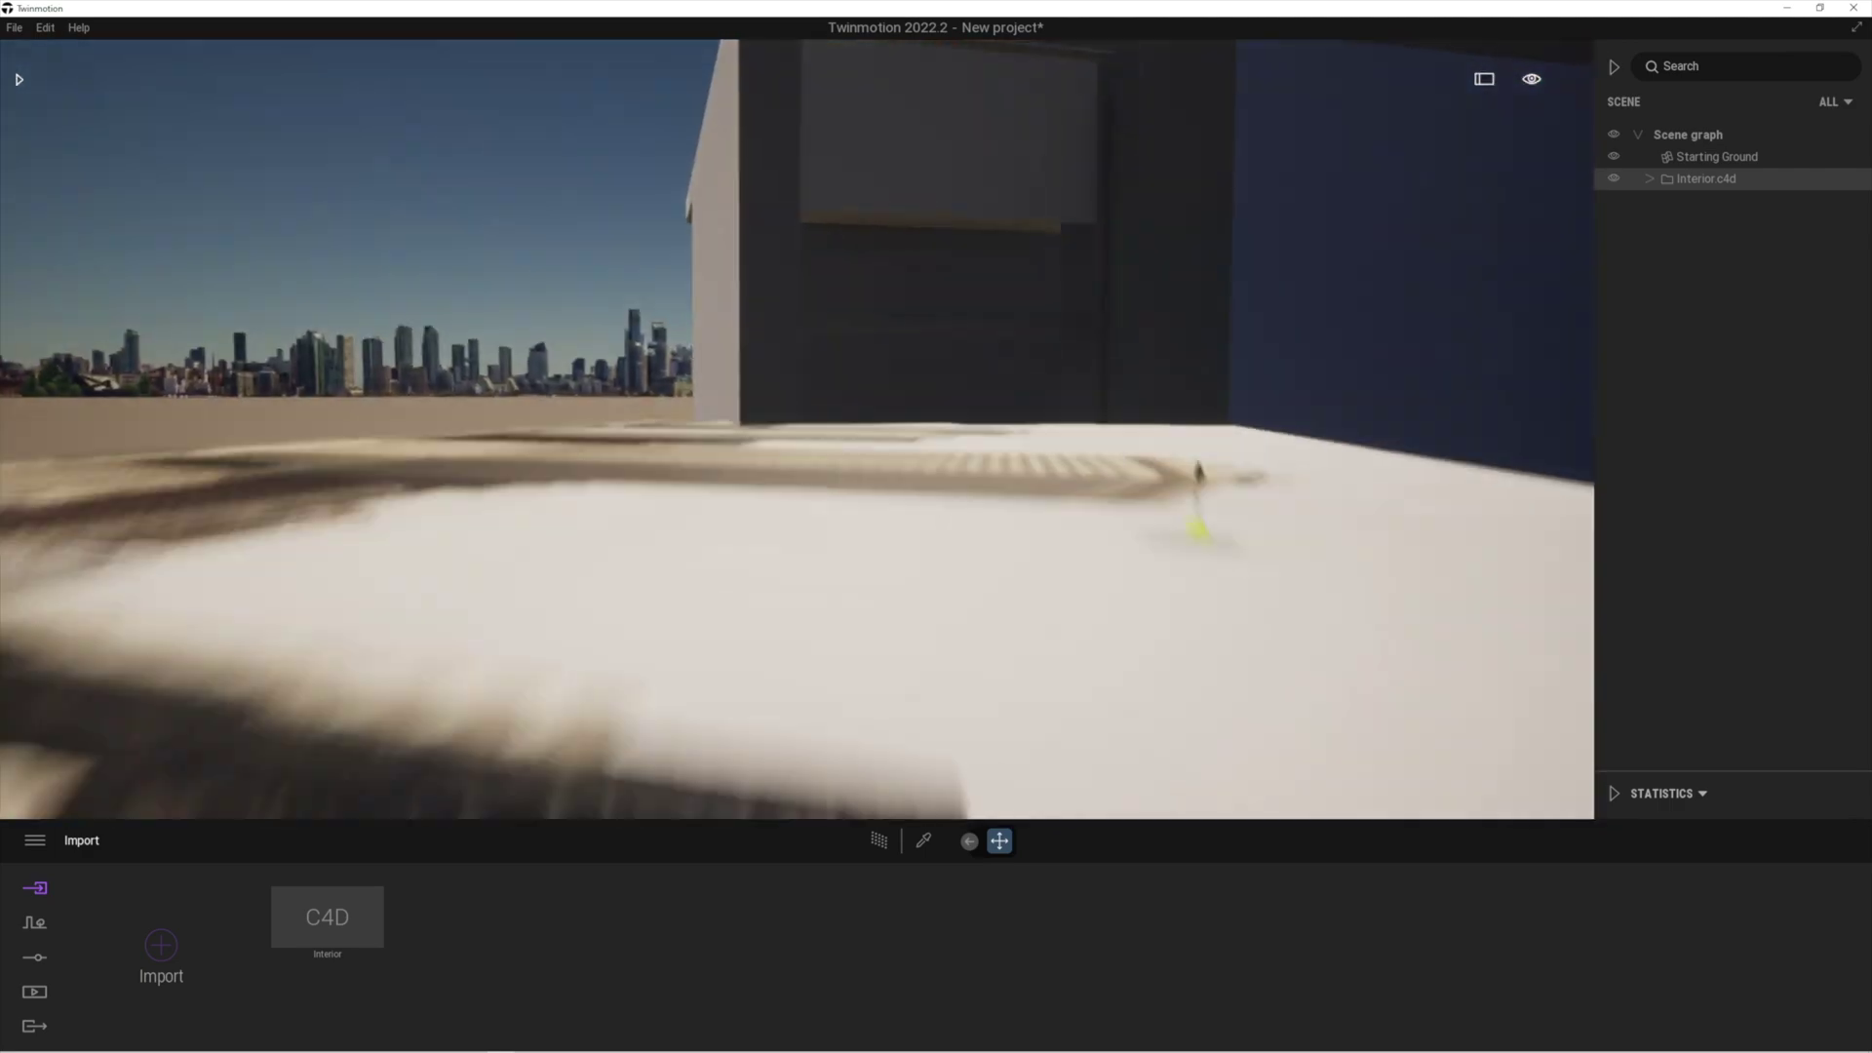
key(e)
key(w)
right_drag(804, 546, 985, 591)
scroll(804, 546, up, 6)
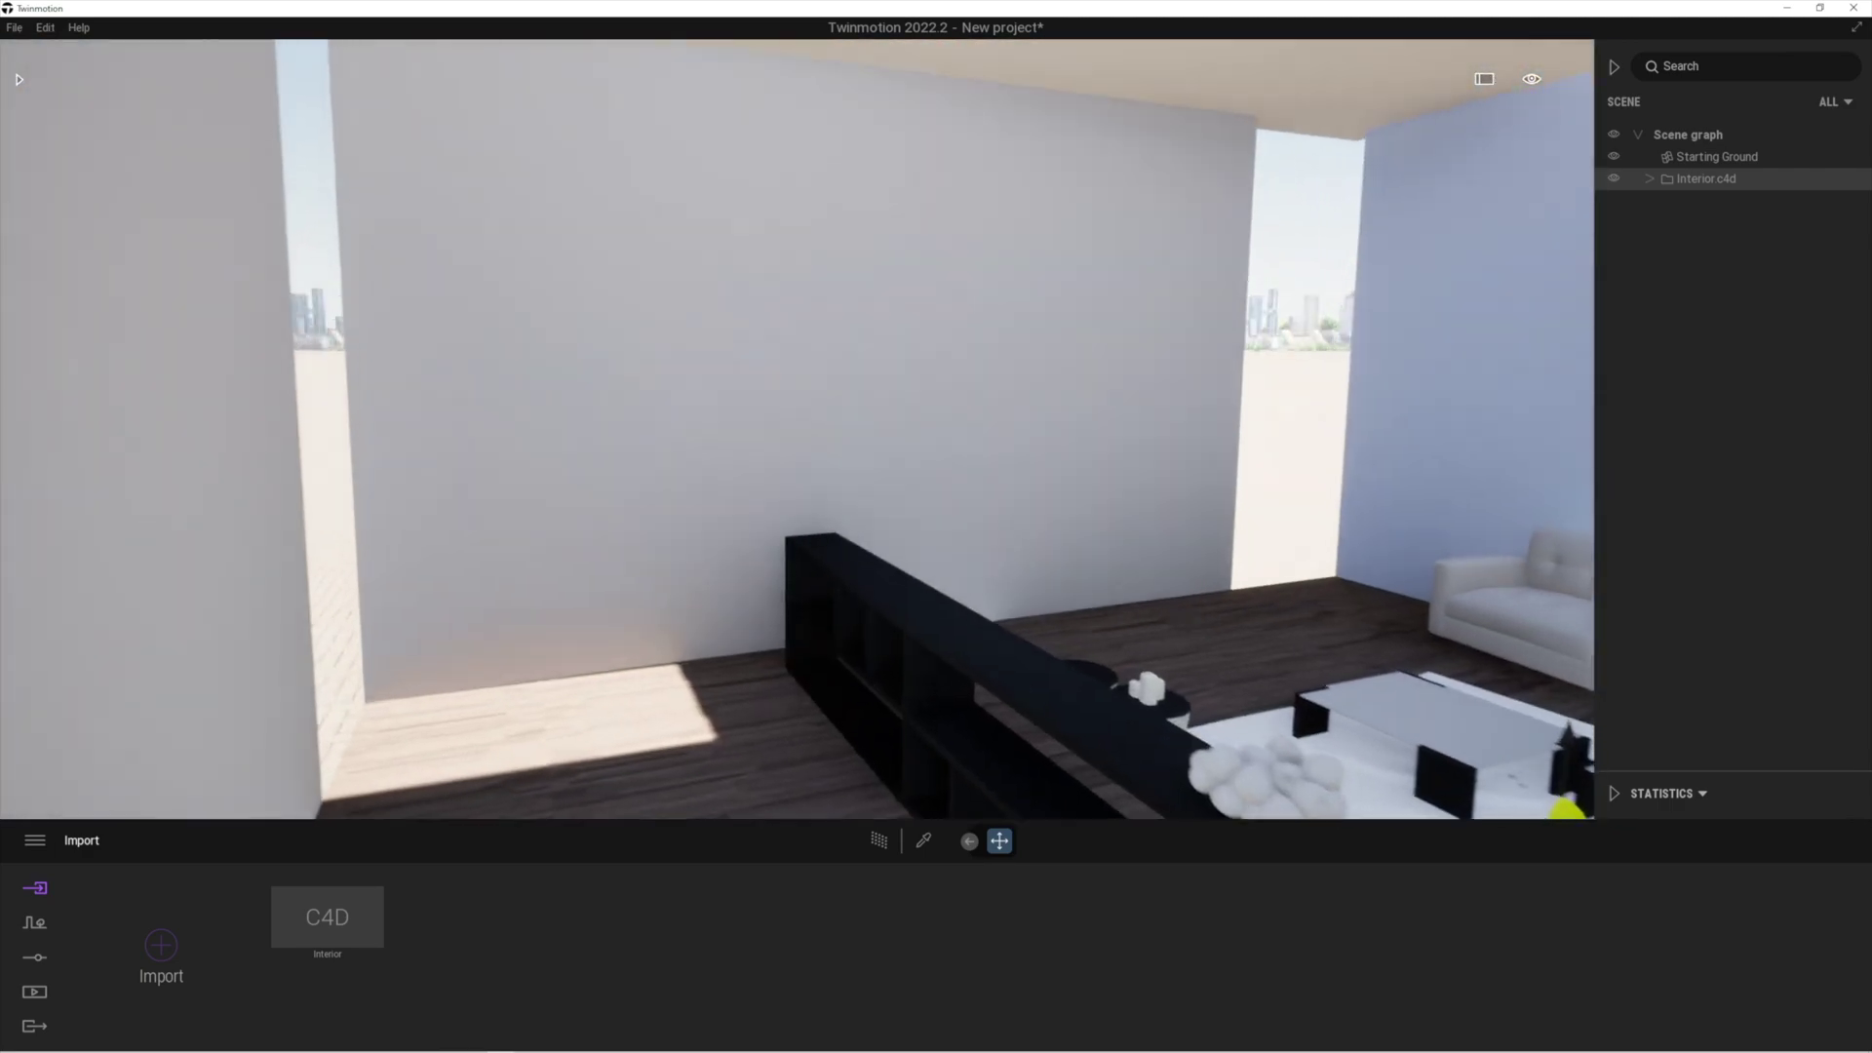
right_drag(805, 546, 1302, 557)
key(w)
key(w)
right_drag(682, 614, 877, 627)
key(s)
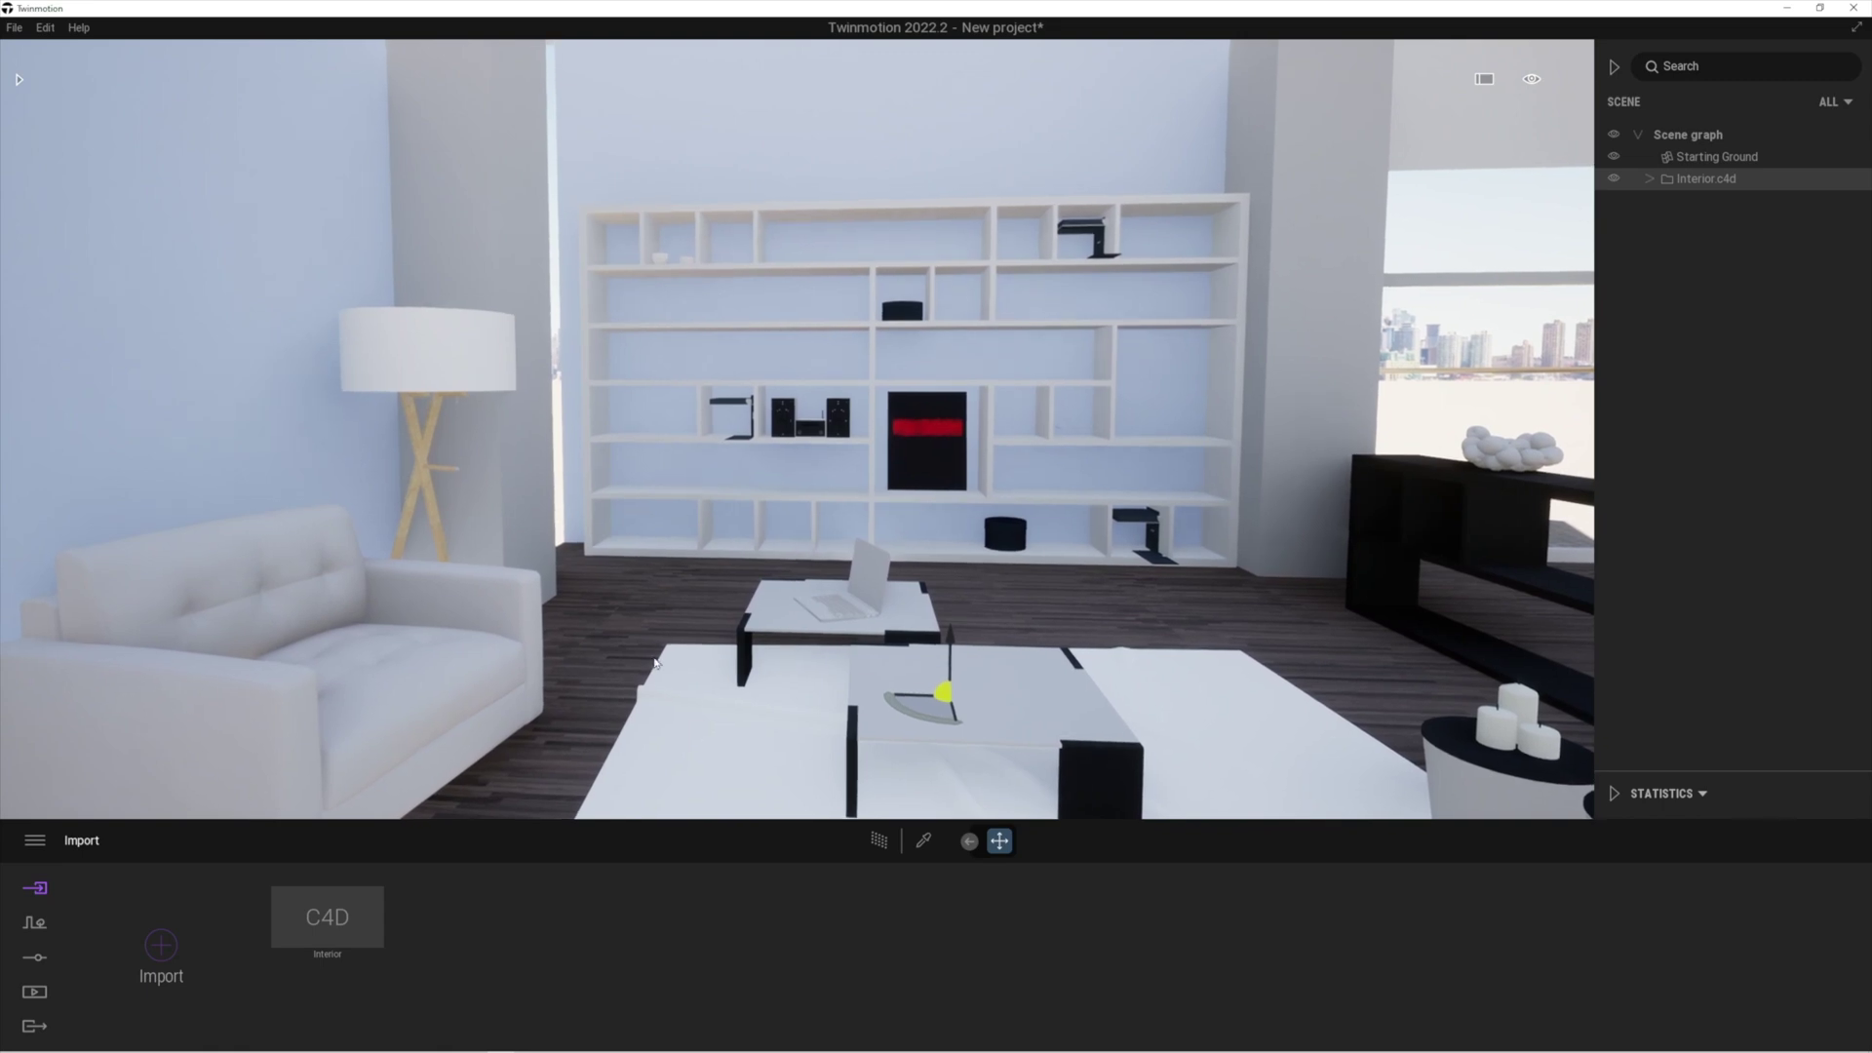
- Create a media image from the current living room view
click(32, 992)
click(514, 946)
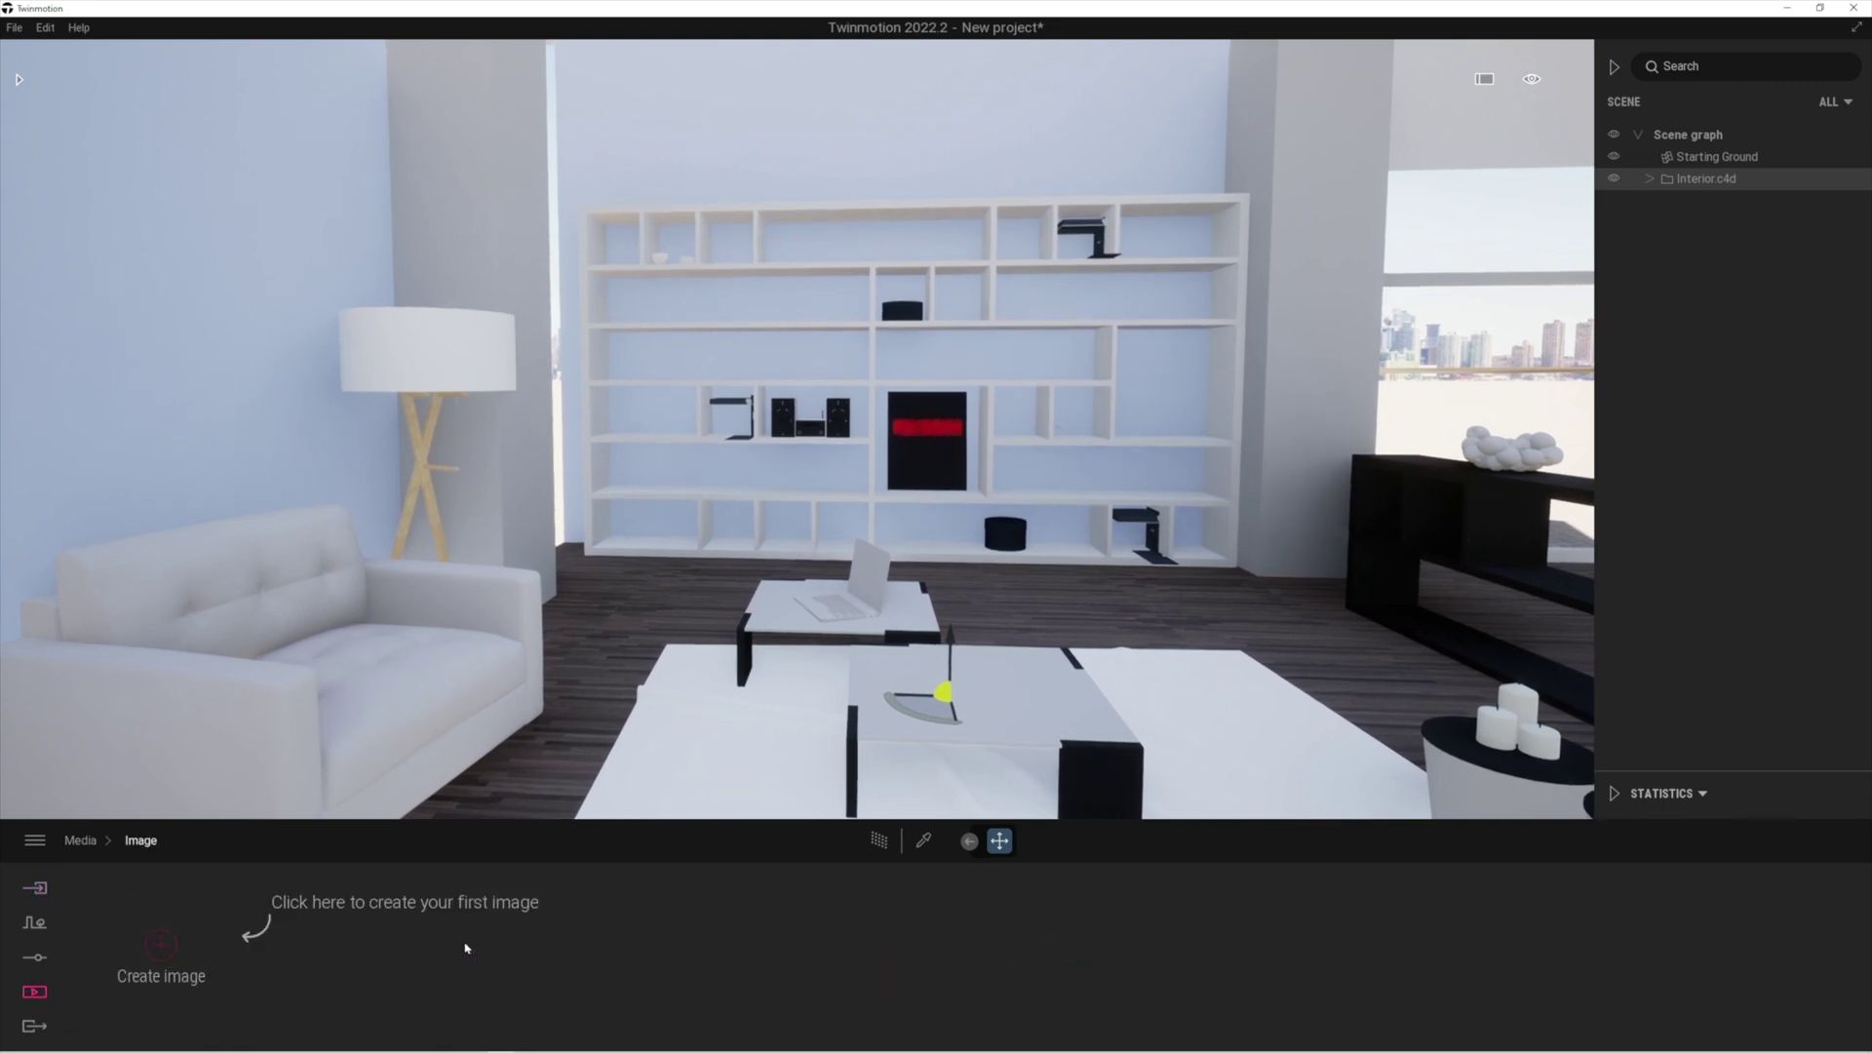
click(166, 948)
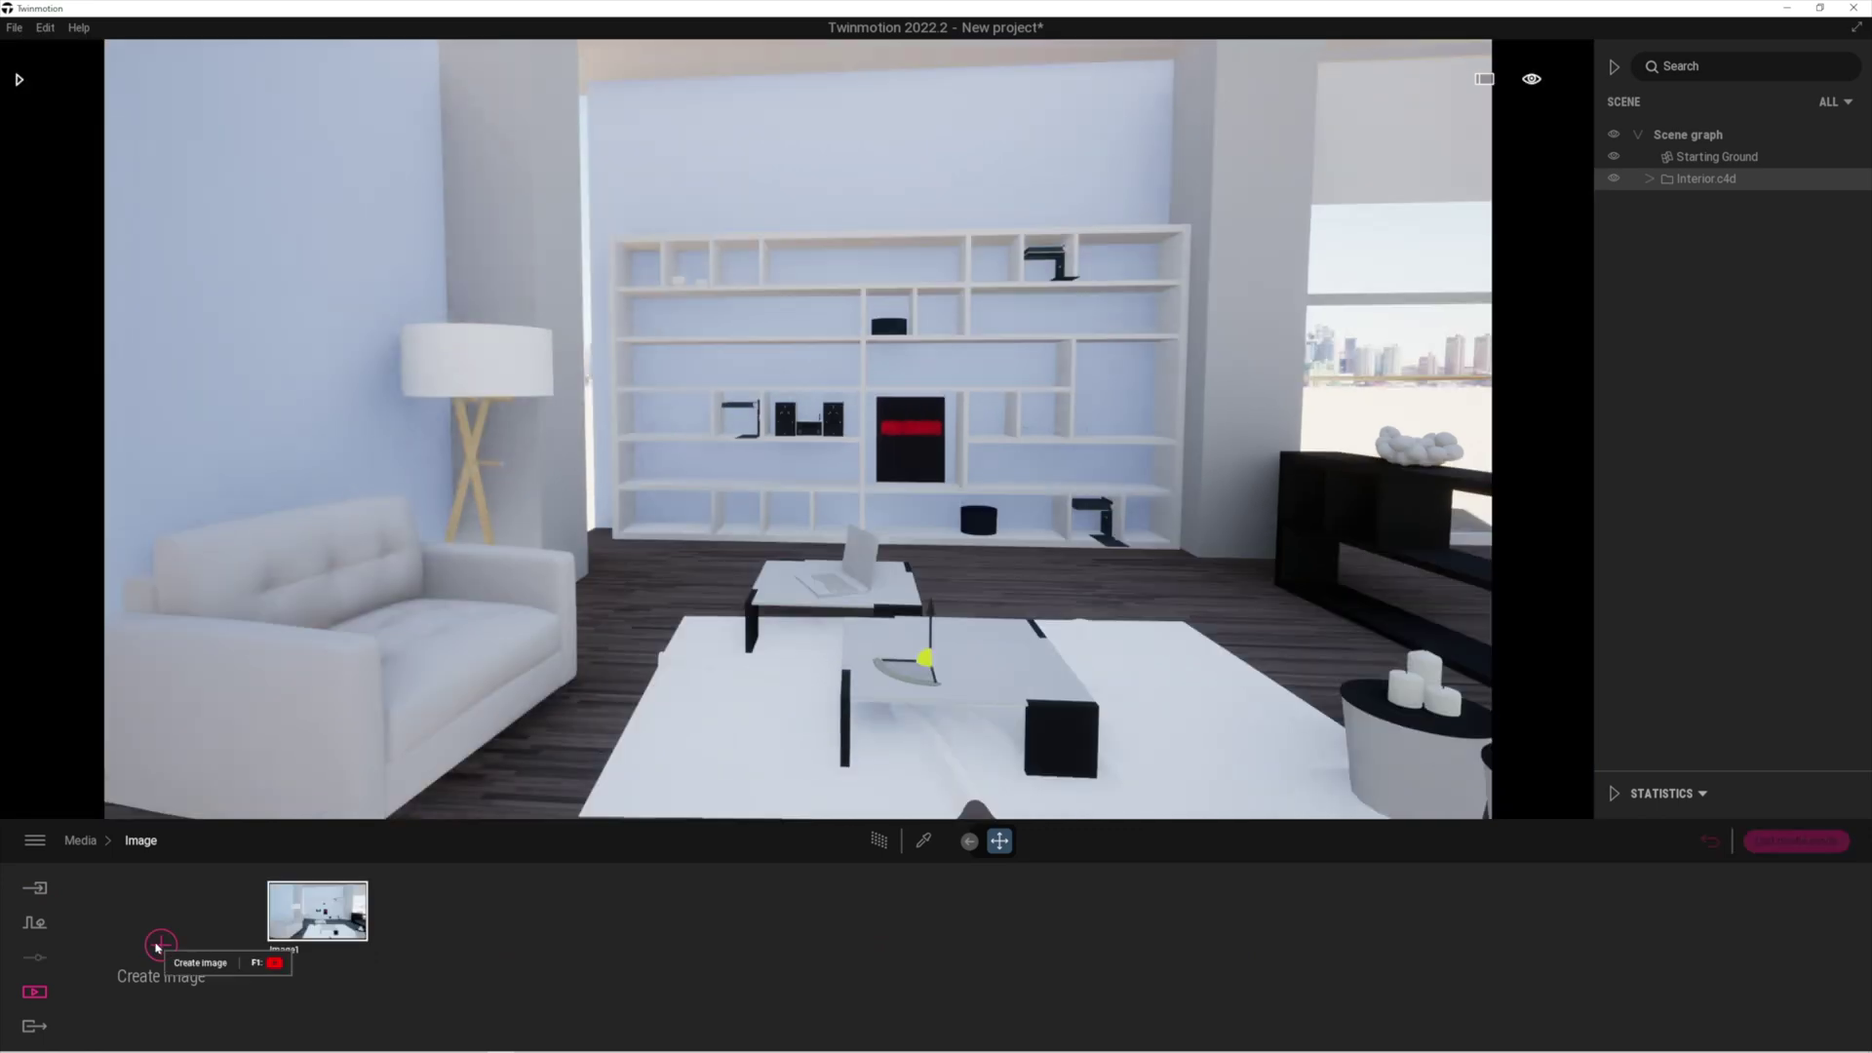
- Set the new image's output size to 4K UHD 3840x2160
double_click(351, 936)
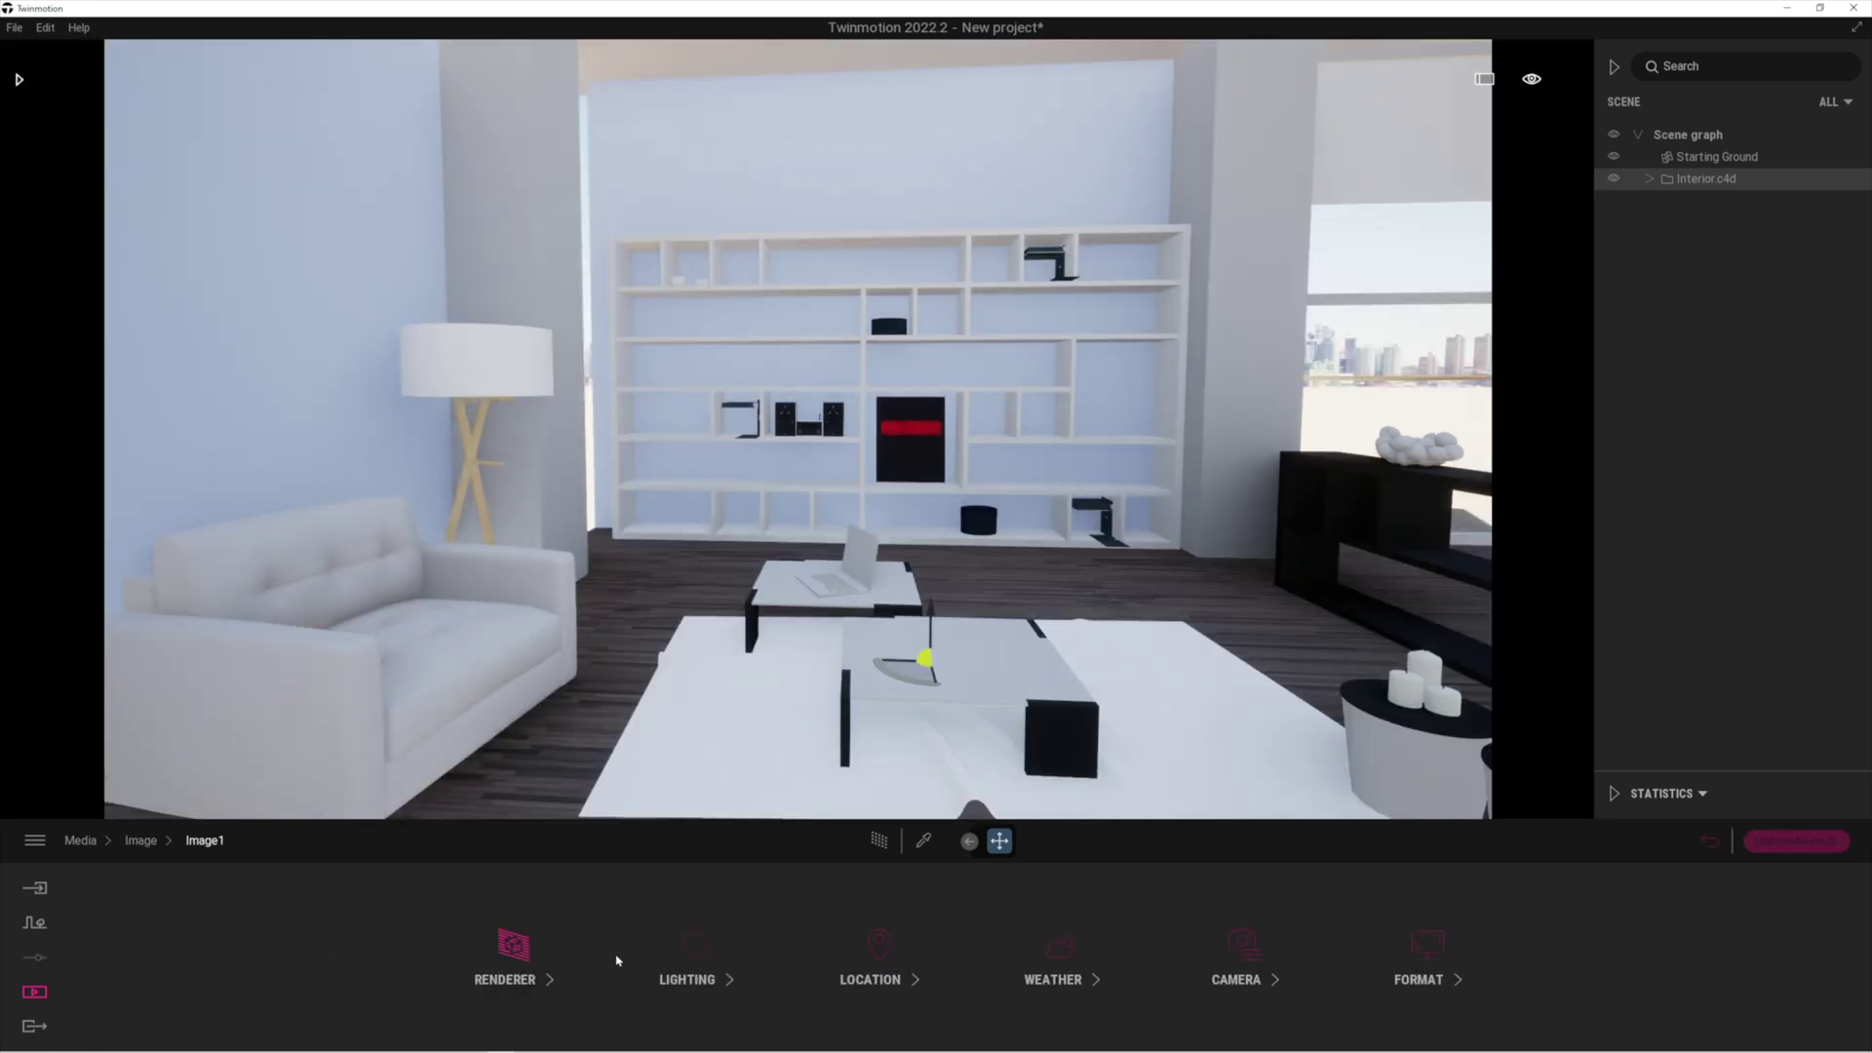
click(1426, 951)
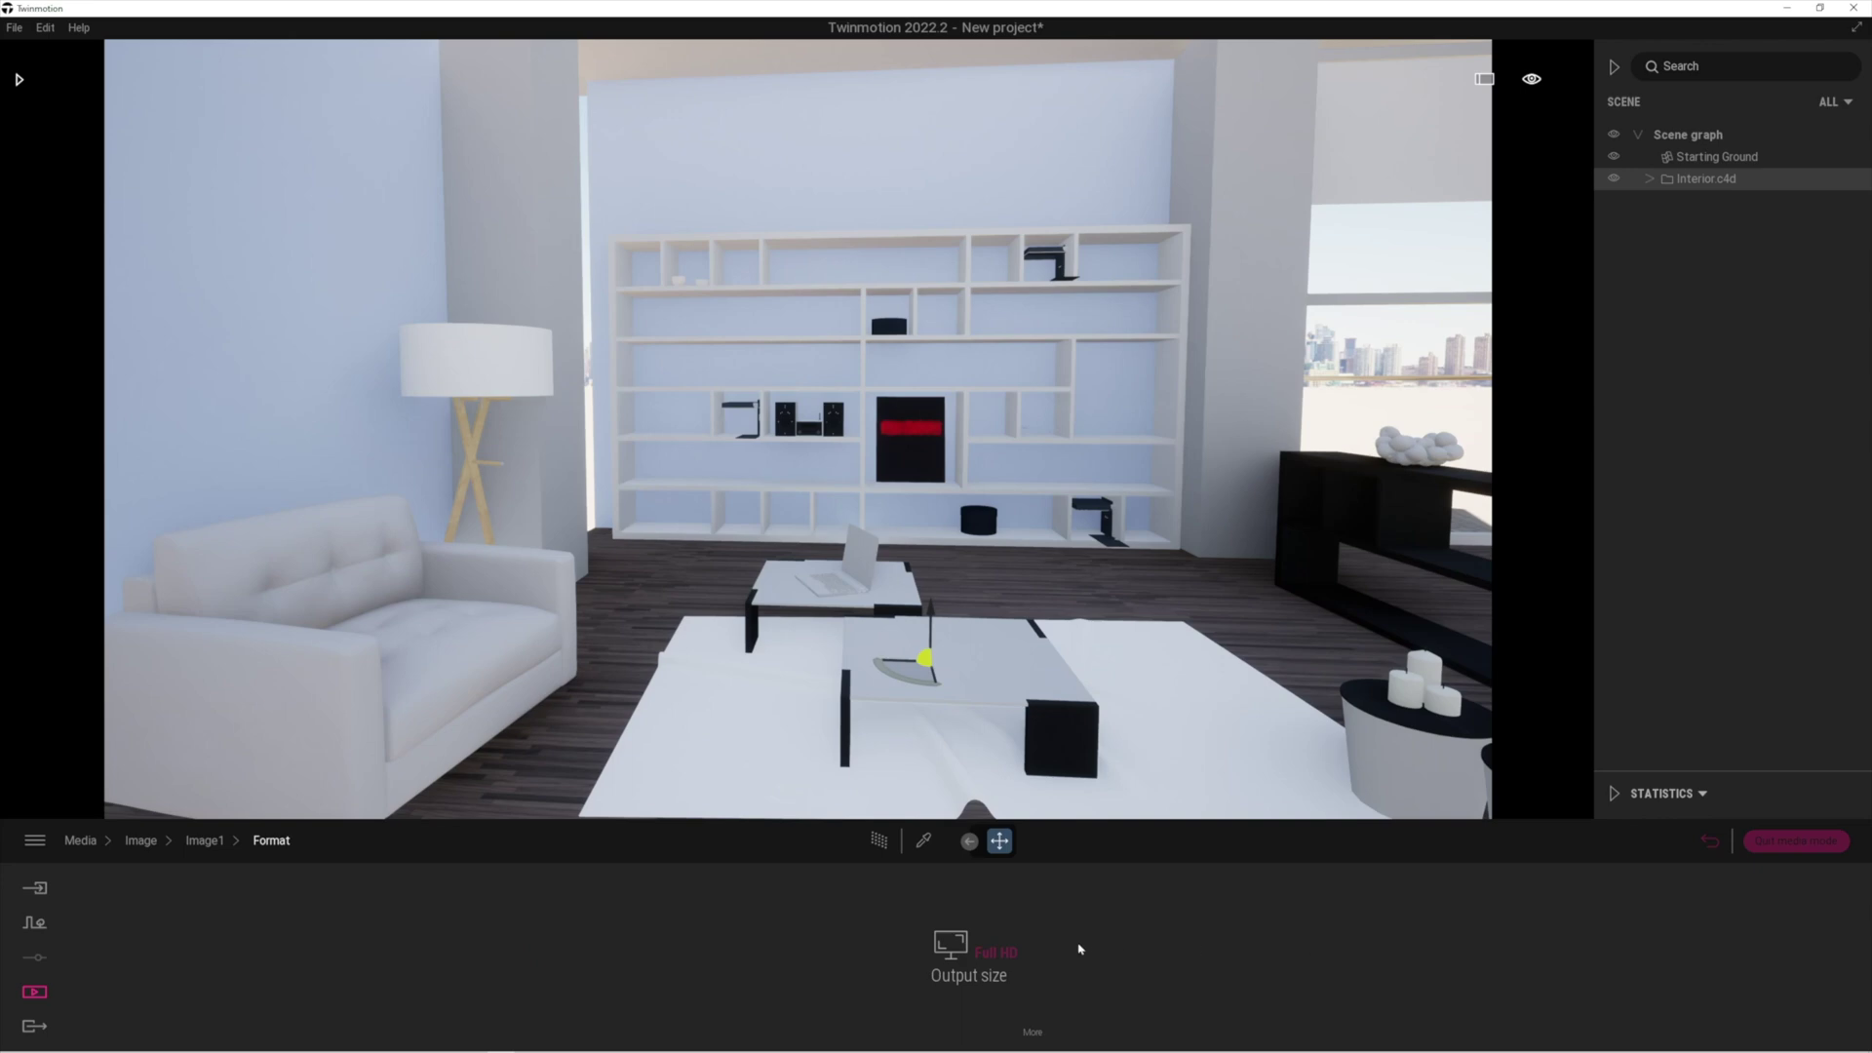
click(995, 951)
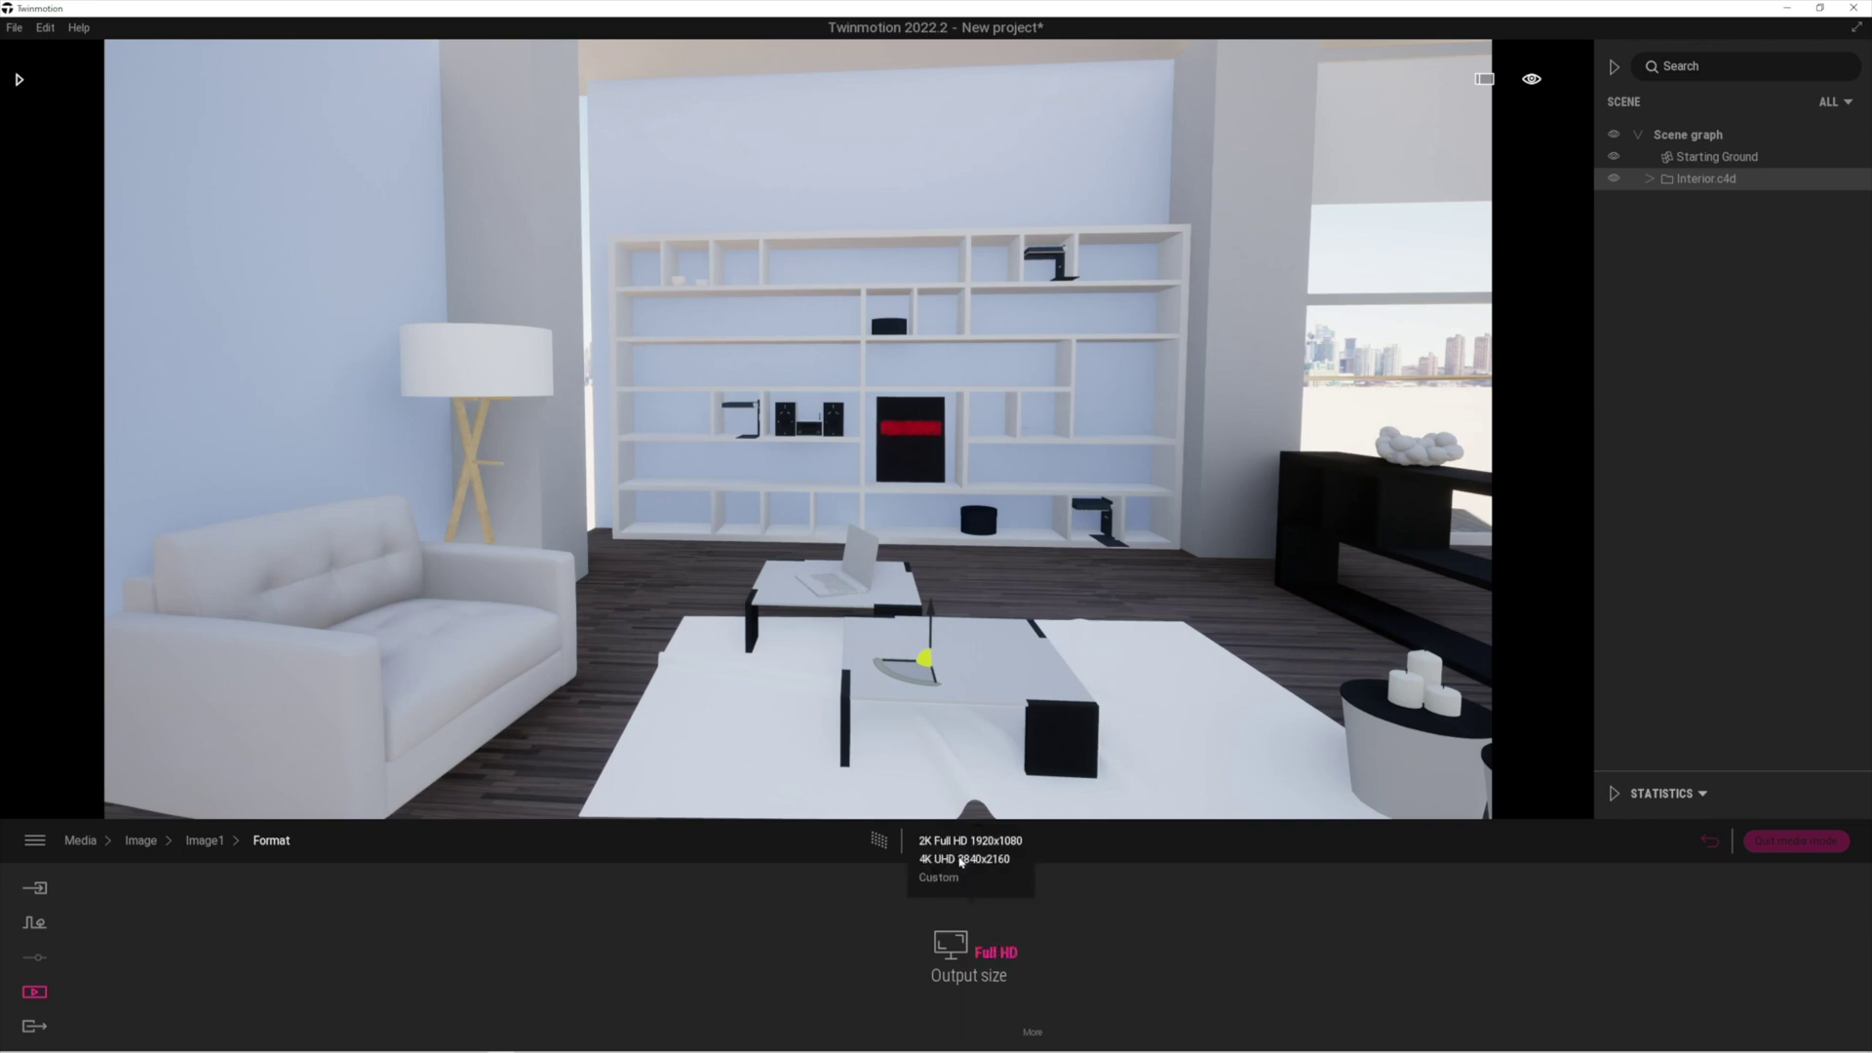
click(960, 859)
click(202, 843)
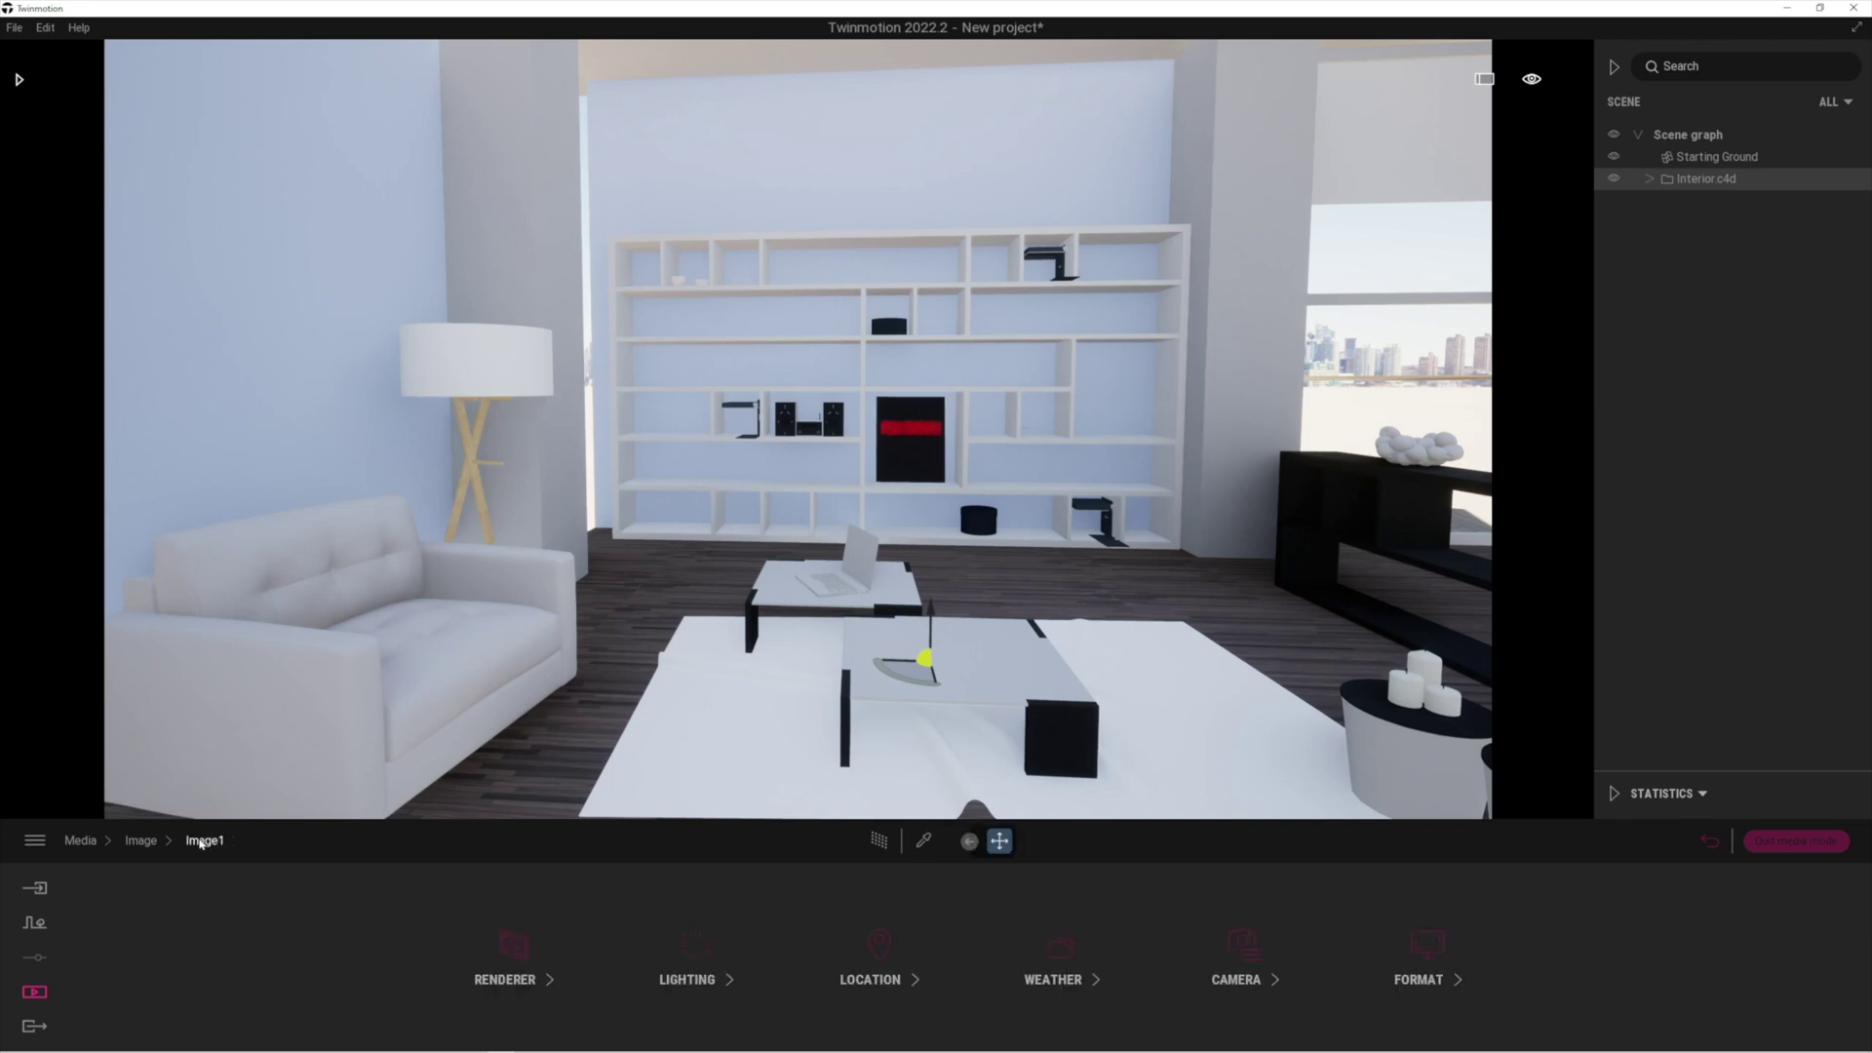
- Turn on the Path Tracer and set its quality to the Low preset
click(879, 840)
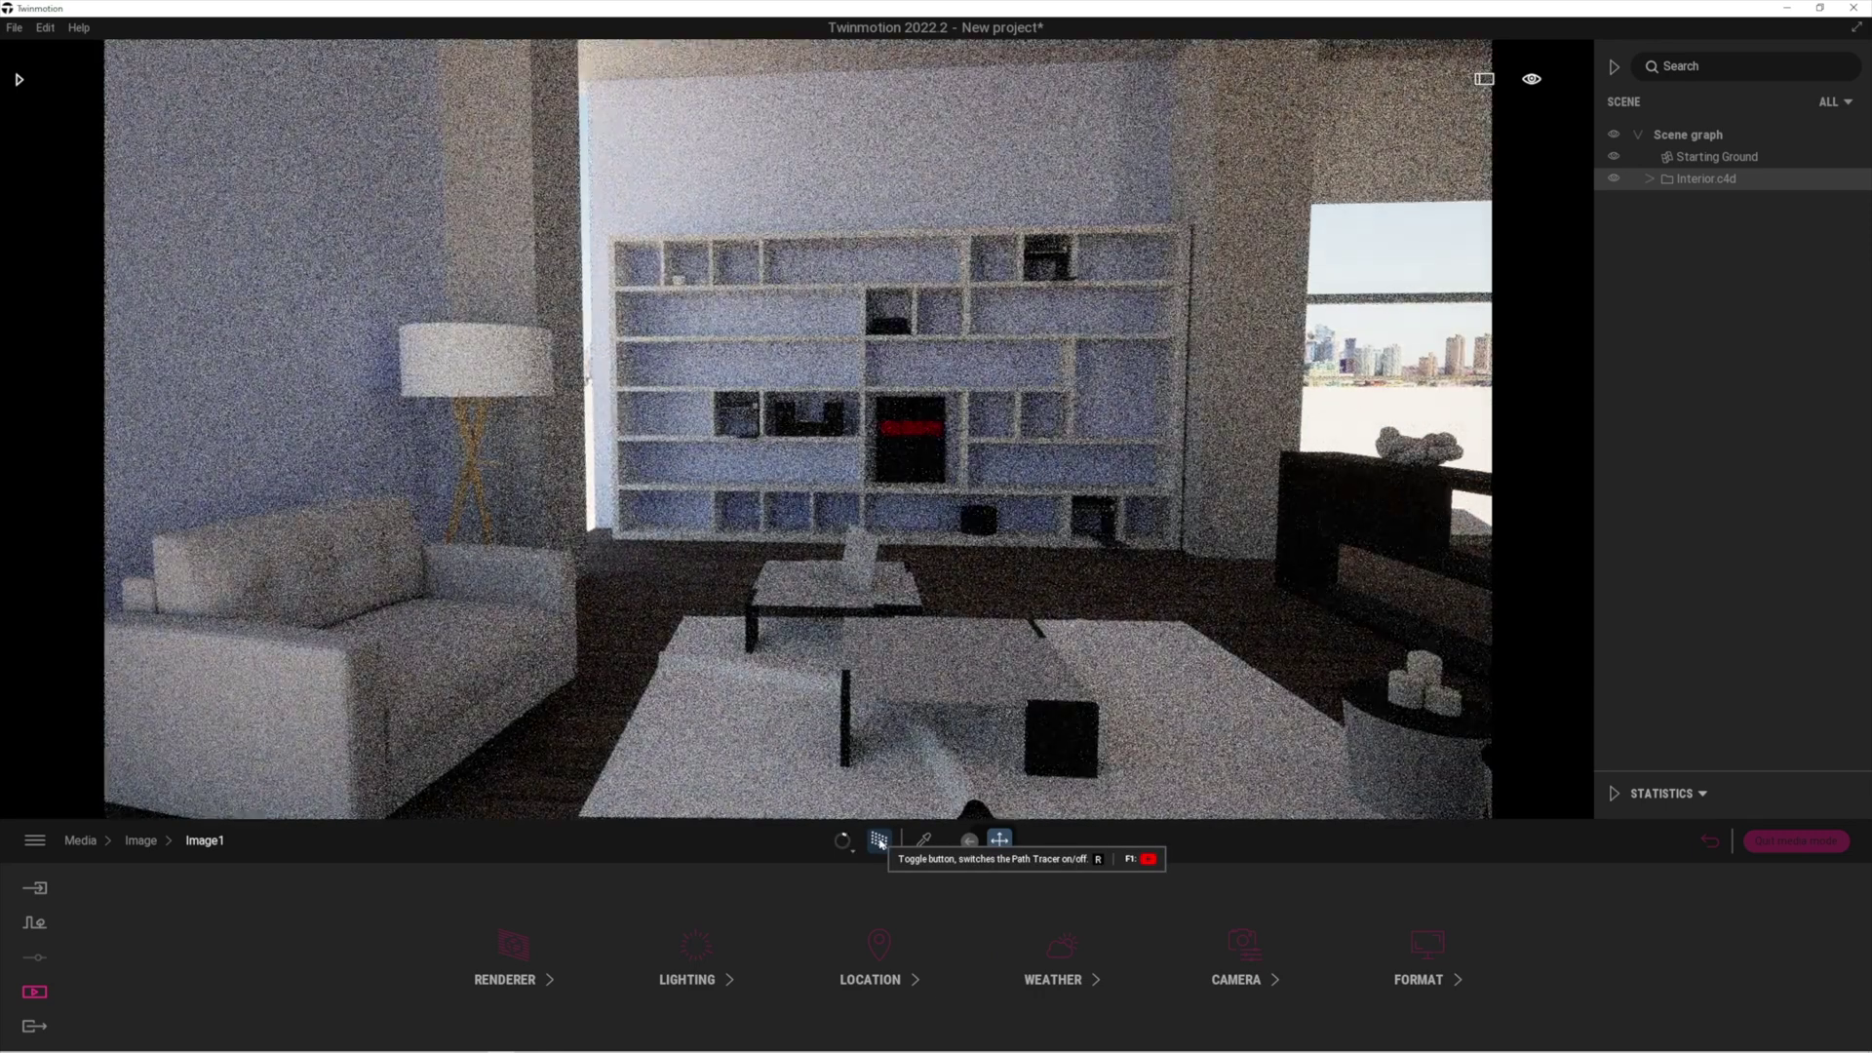
click(843, 843)
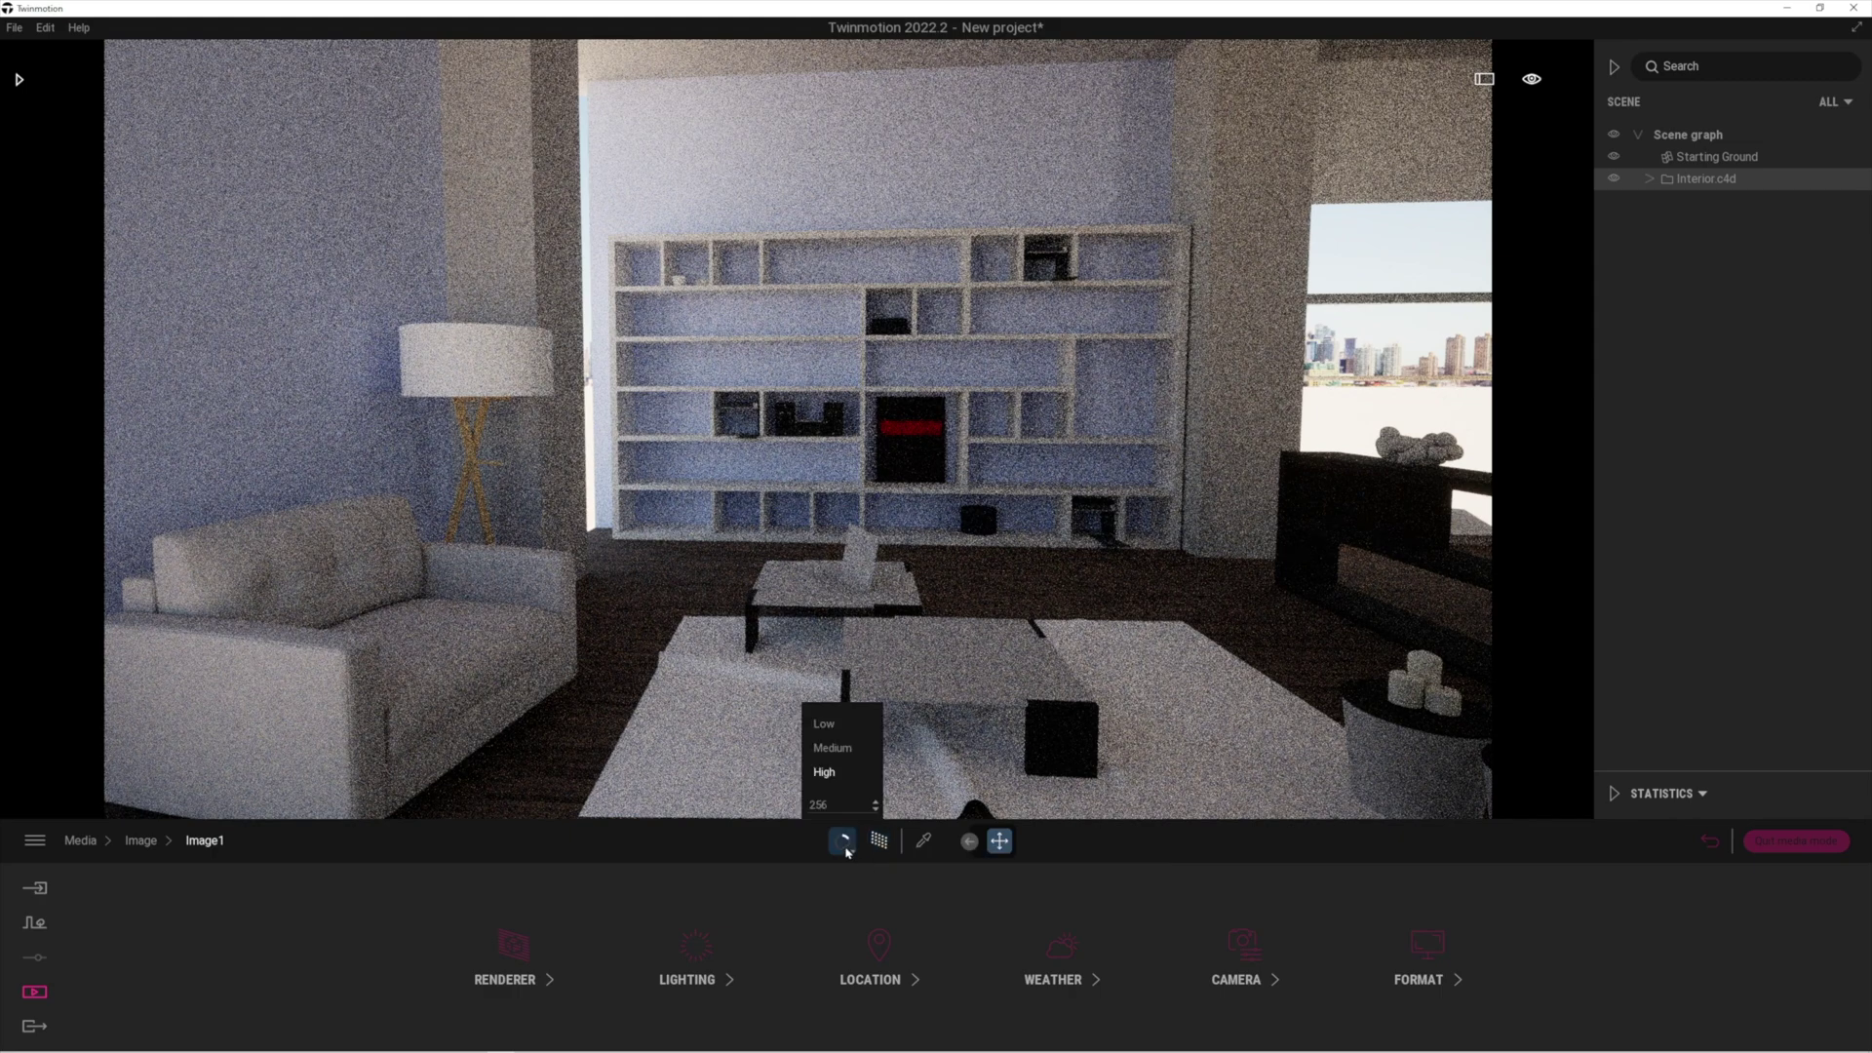
click(823, 723)
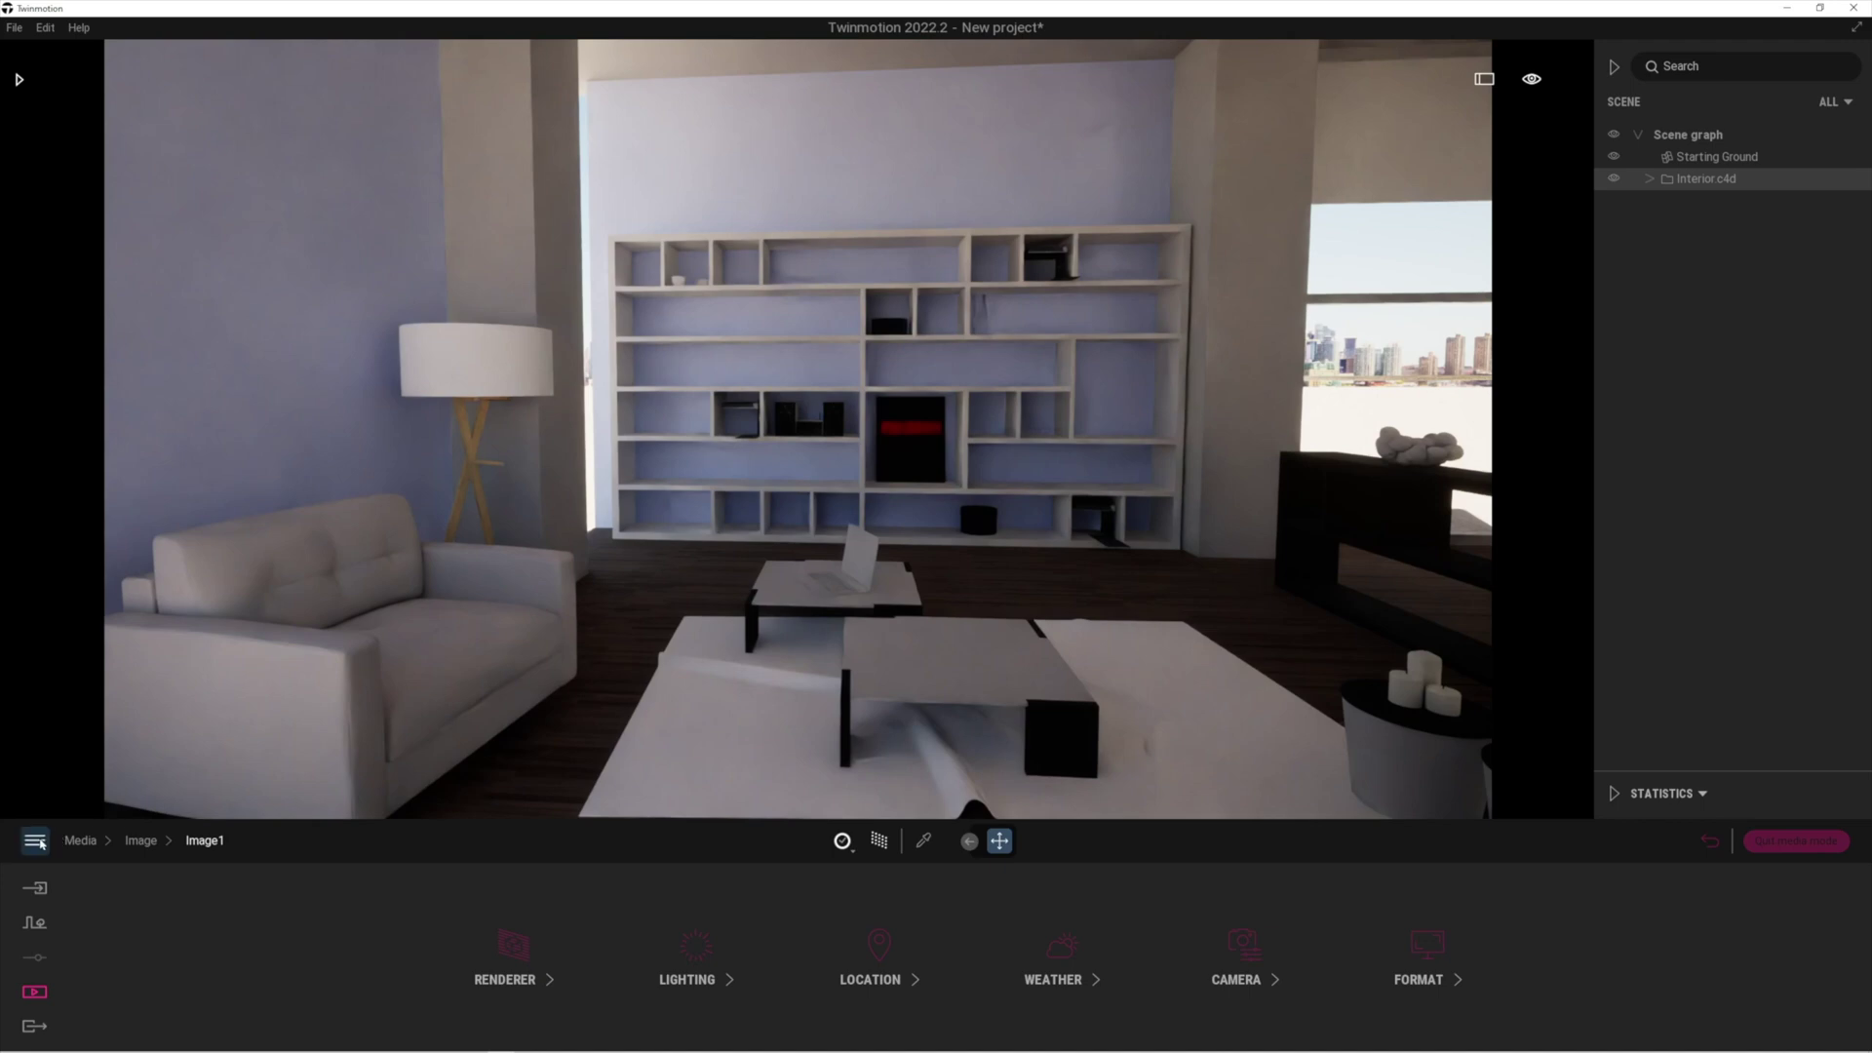
- In the preferences, set the Path Tracer presets to 8 samples per pixel for Low, 43 samples for Medium and 8 bounces for High
click(34, 841)
click(69, 778)
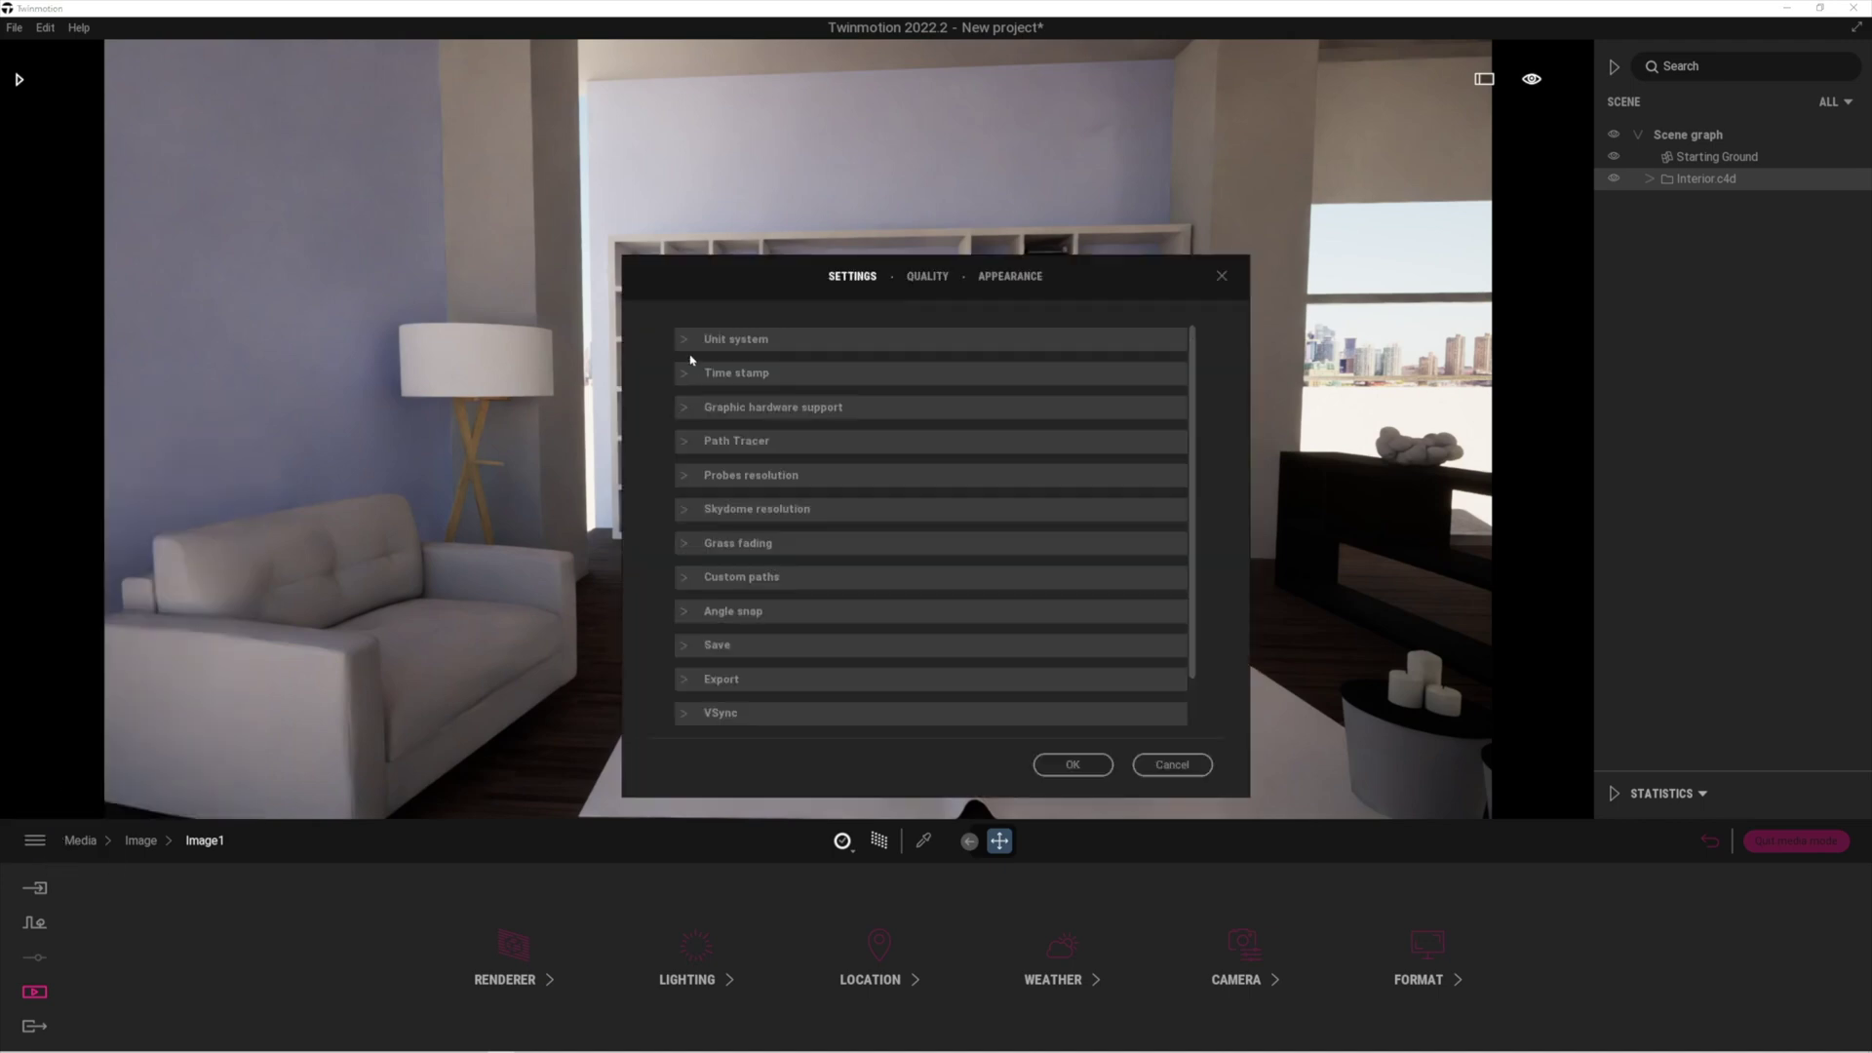
click(684, 409)
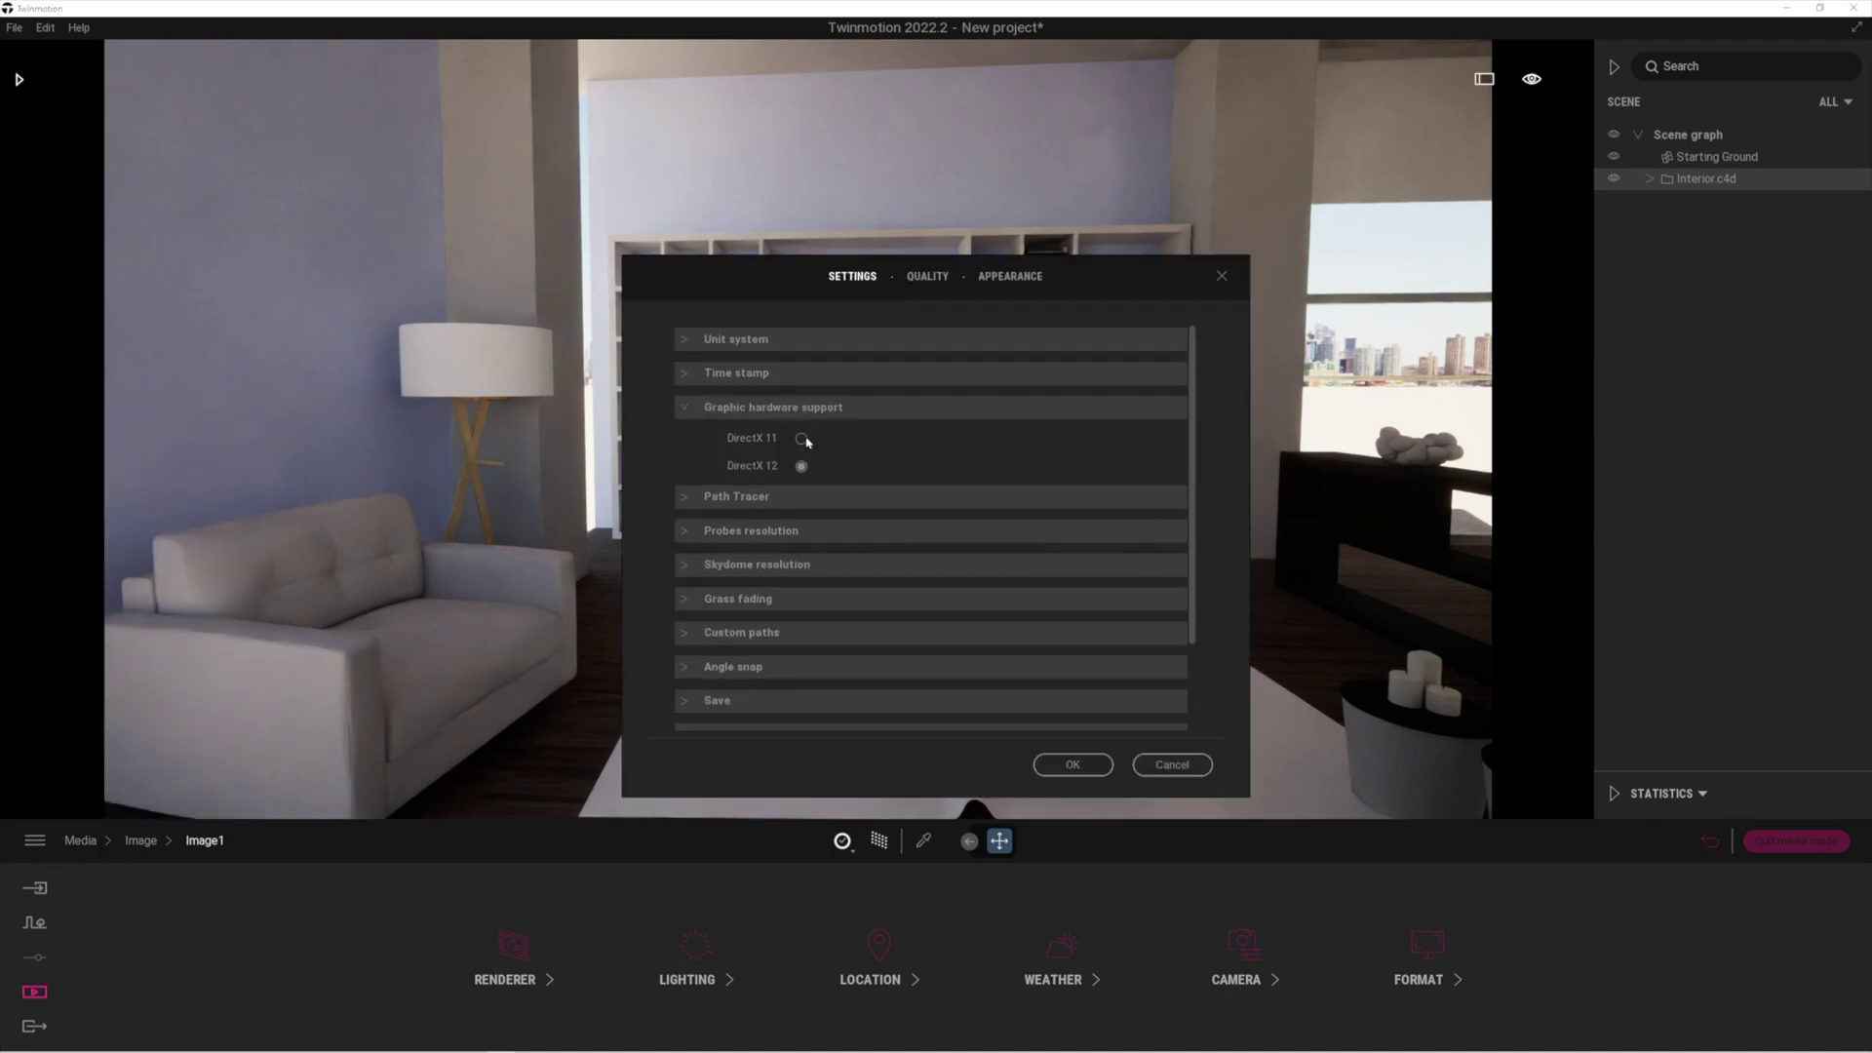
click(687, 411)
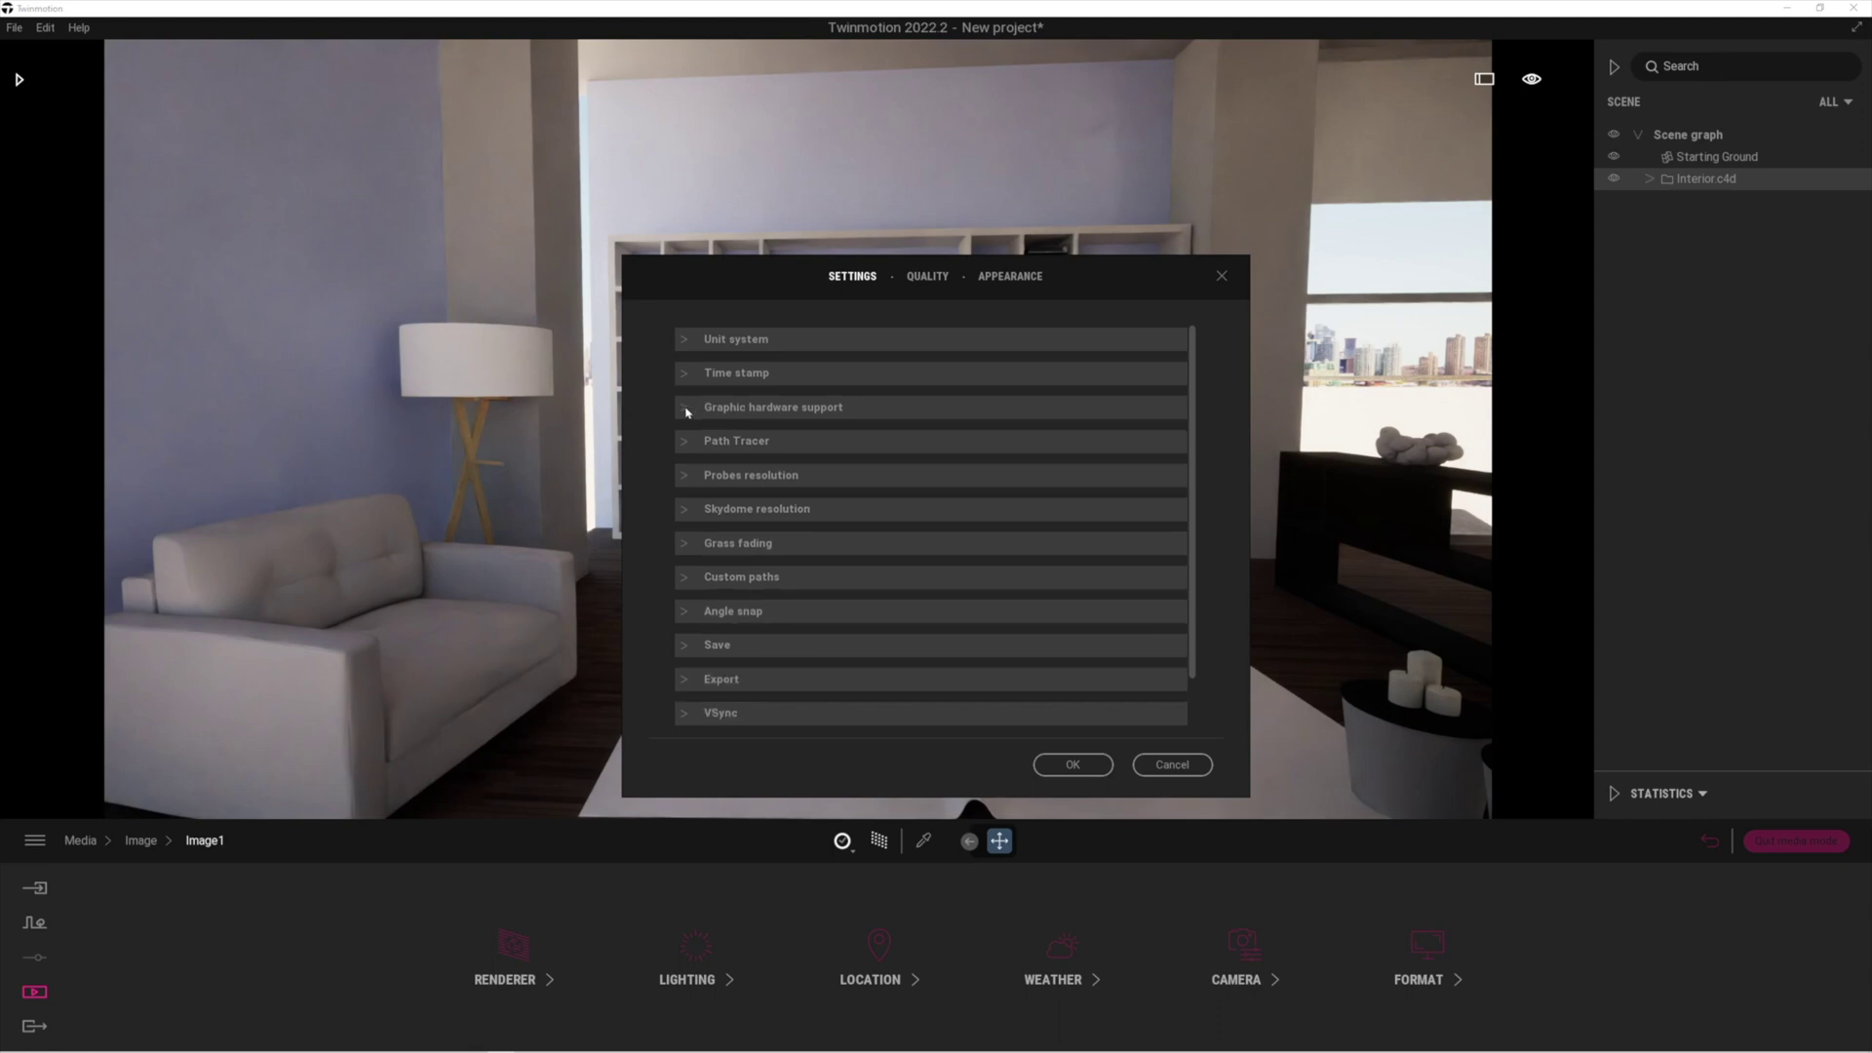
click(685, 440)
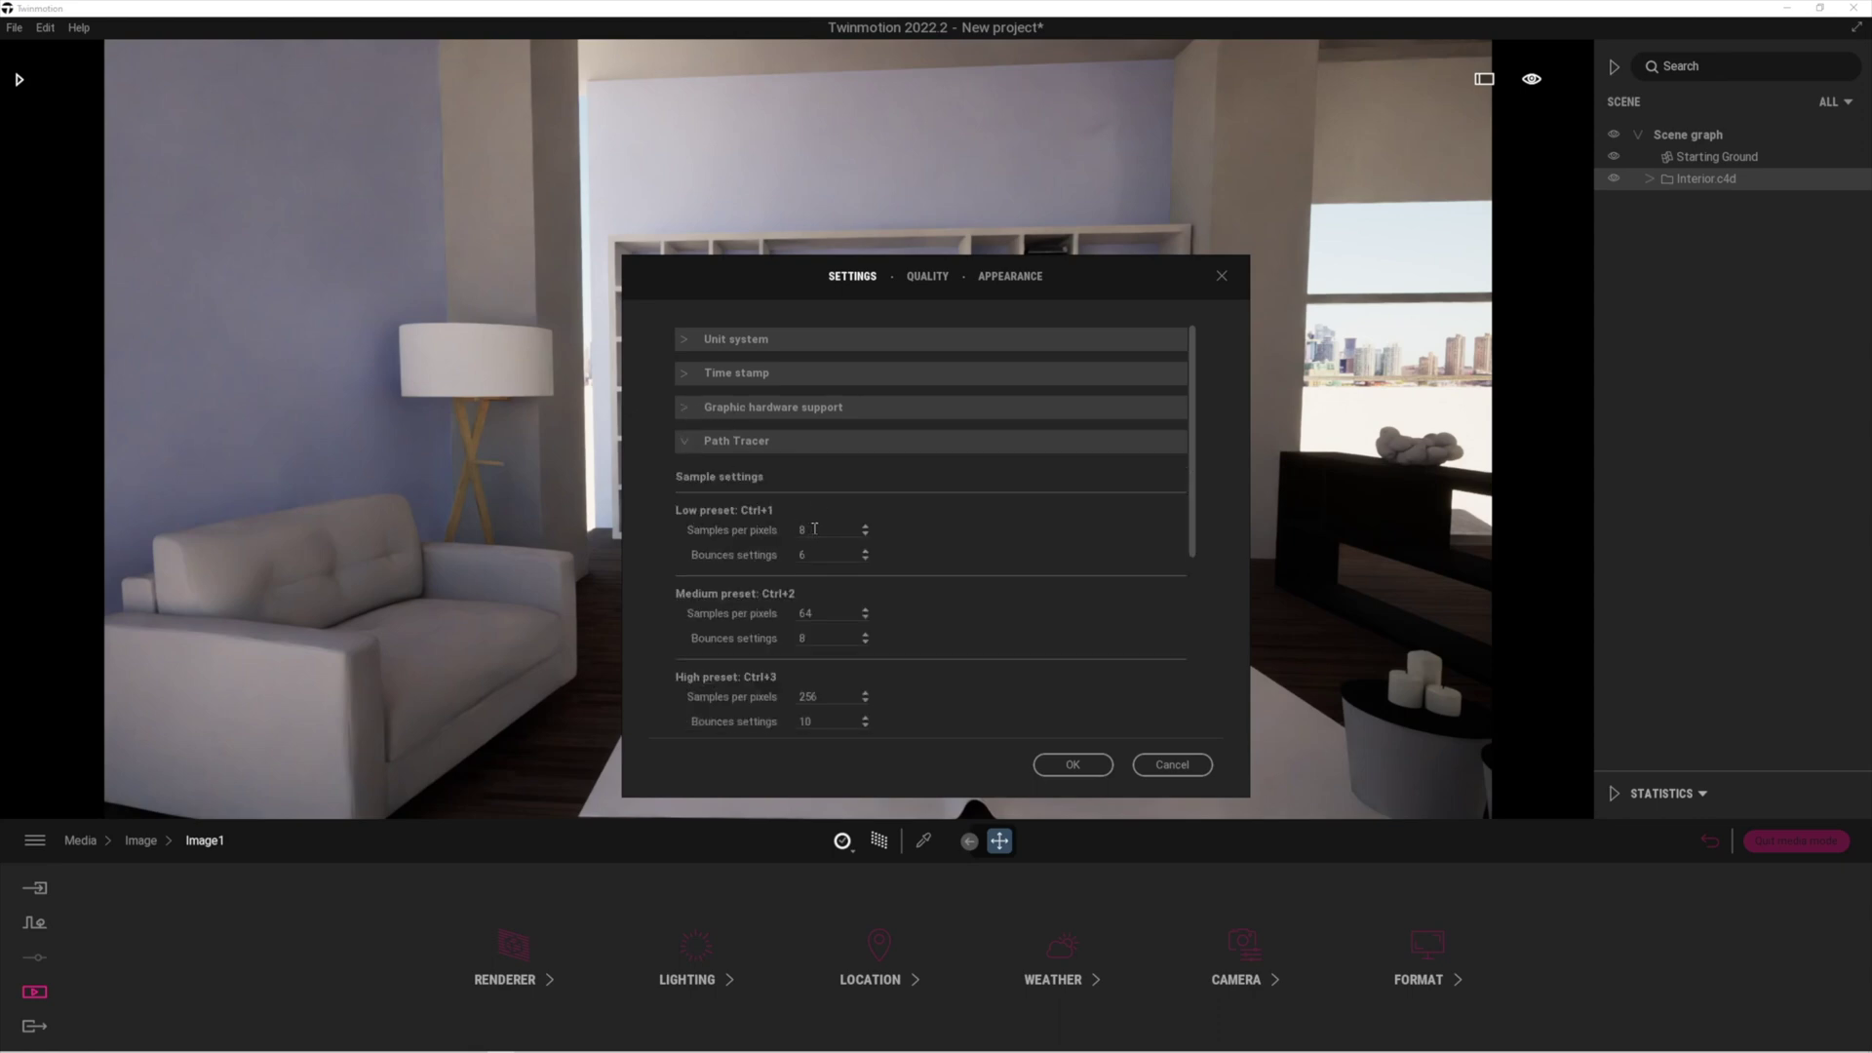
text(8)
key(Tab)
click(825, 612)
text(43)
click(819, 722)
text(8)
click(1073, 766)
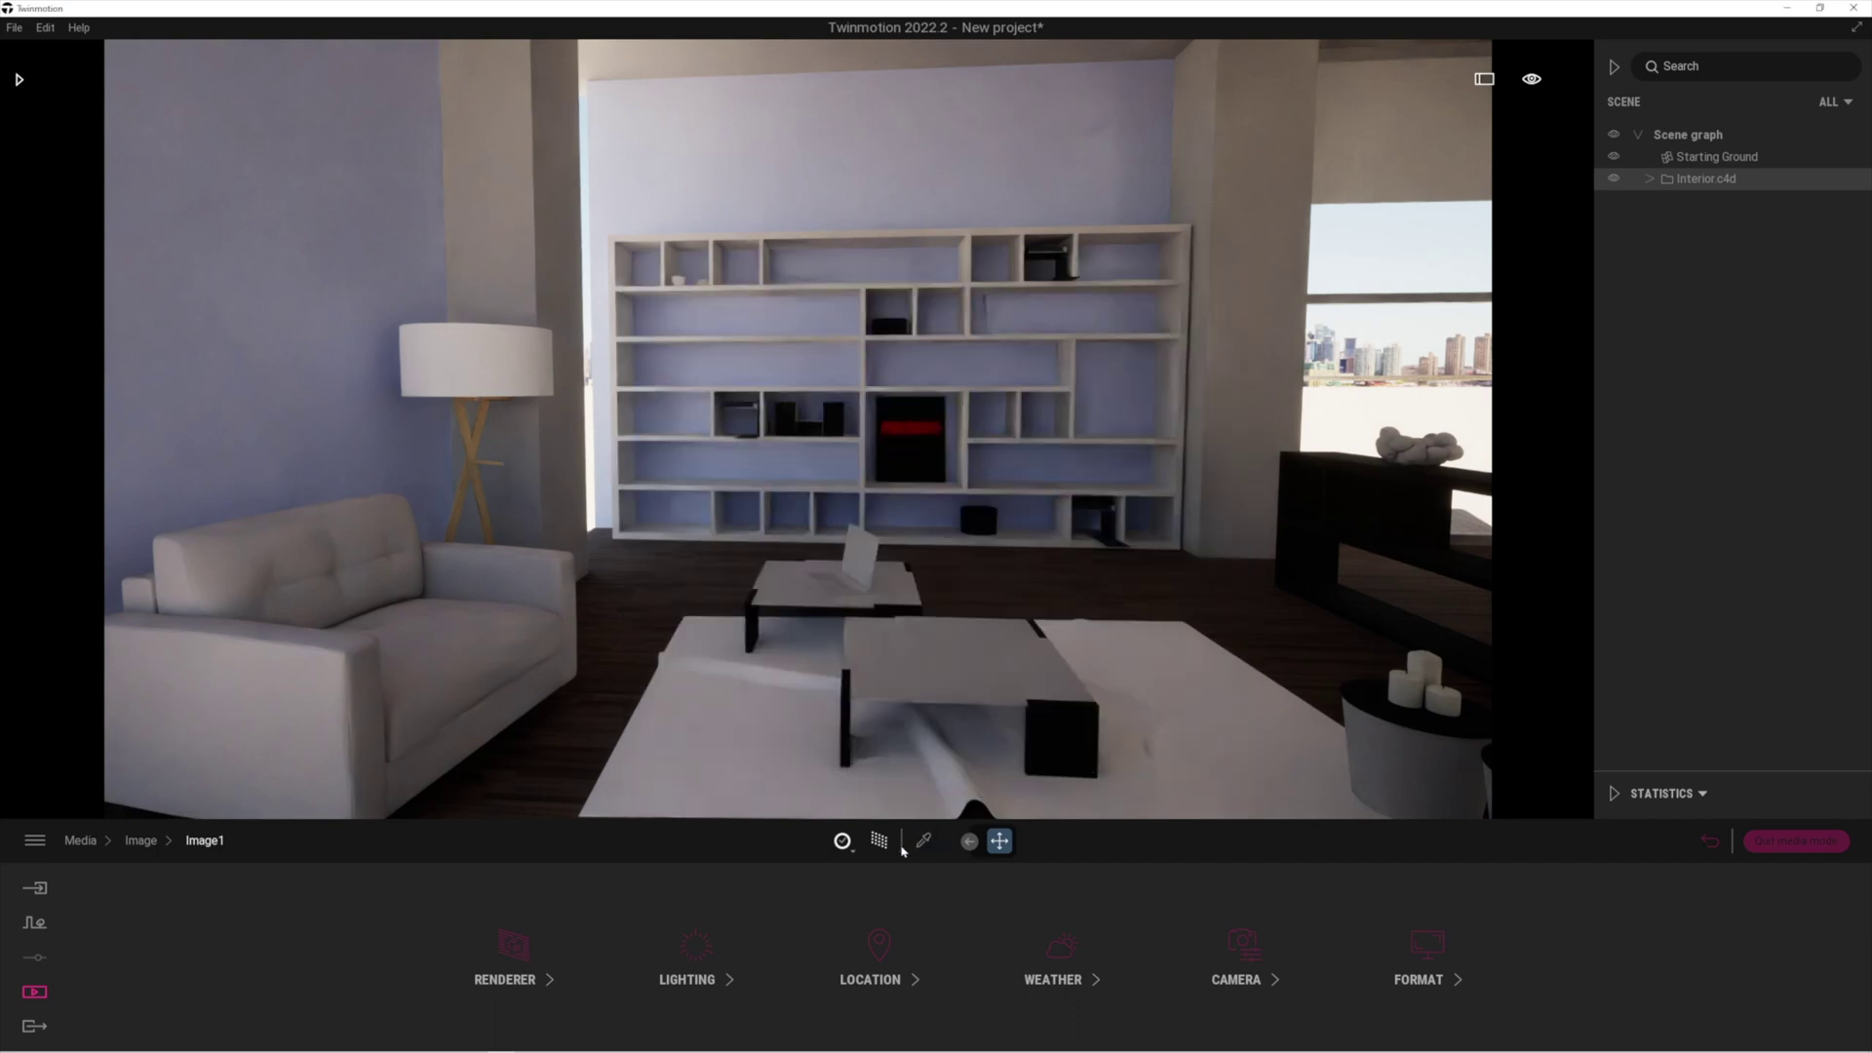
- Compare the path-traced view in the Medium and Low presets, leaving Low active
click(842, 840)
click(830, 753)
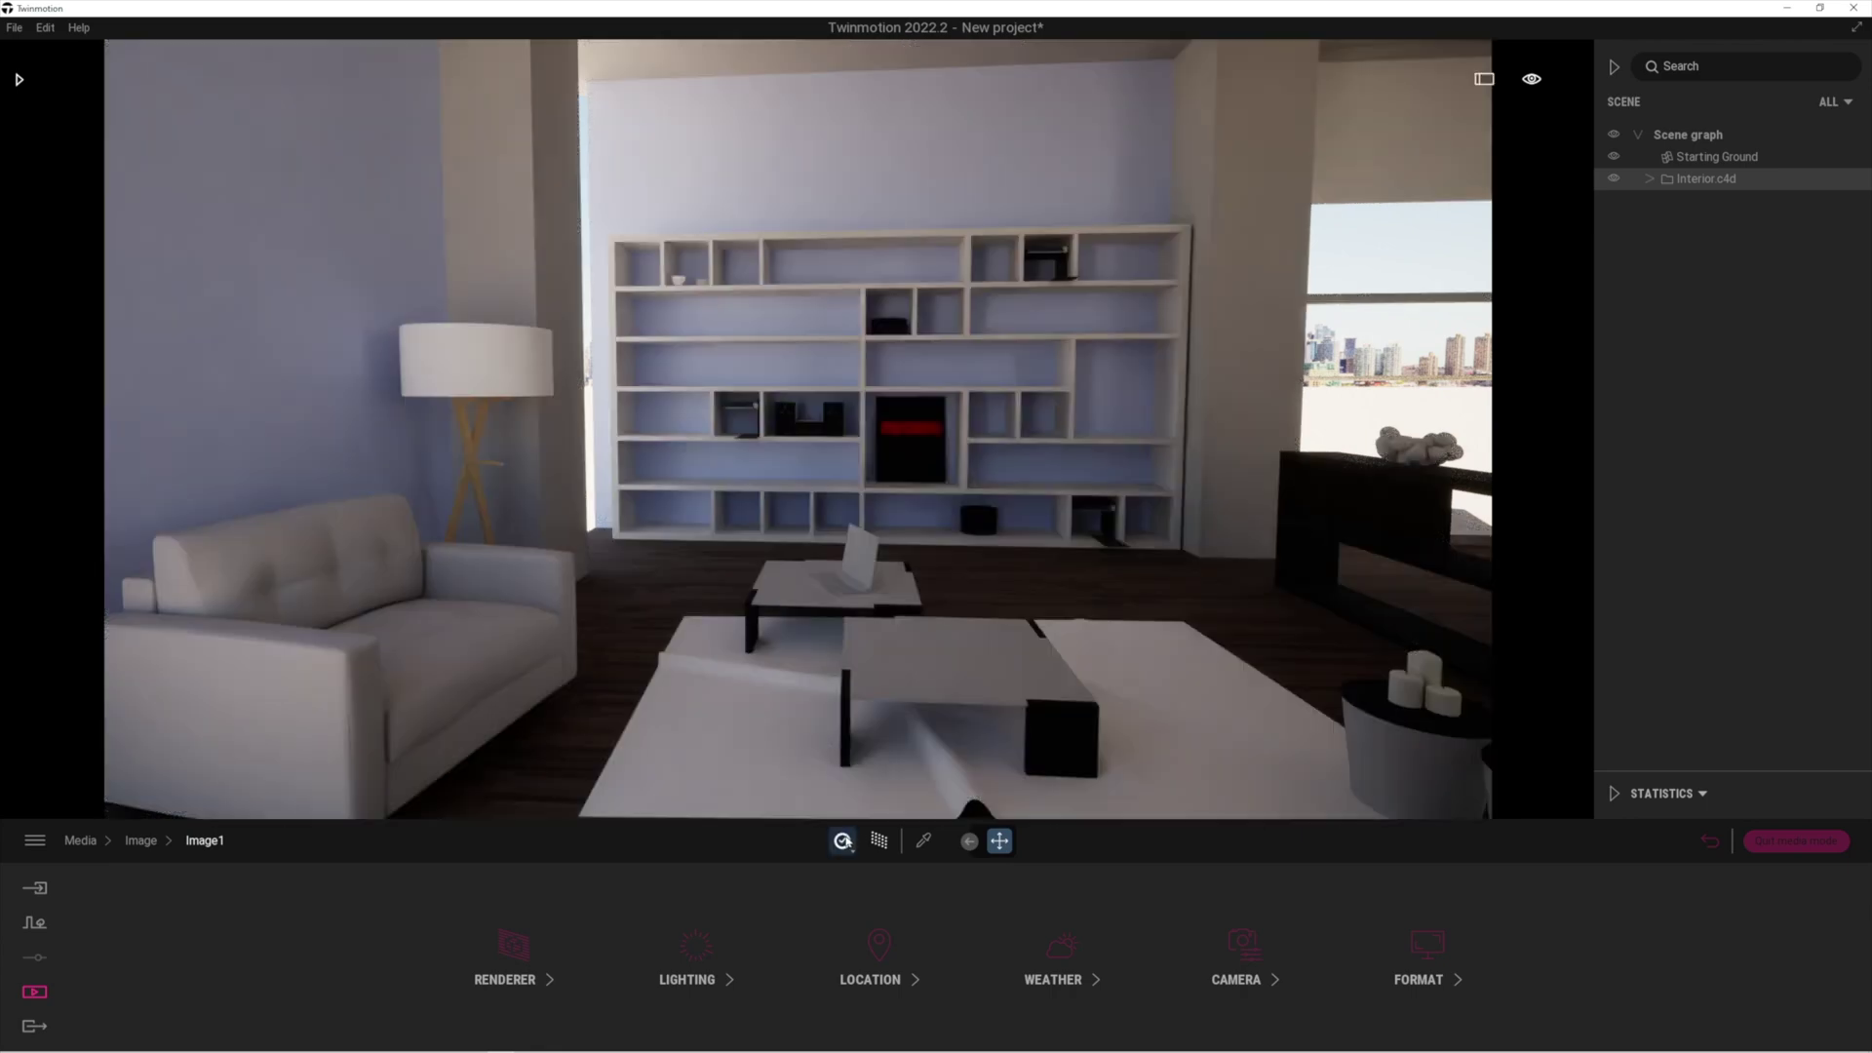
click(842, 840)
click(828, 727)
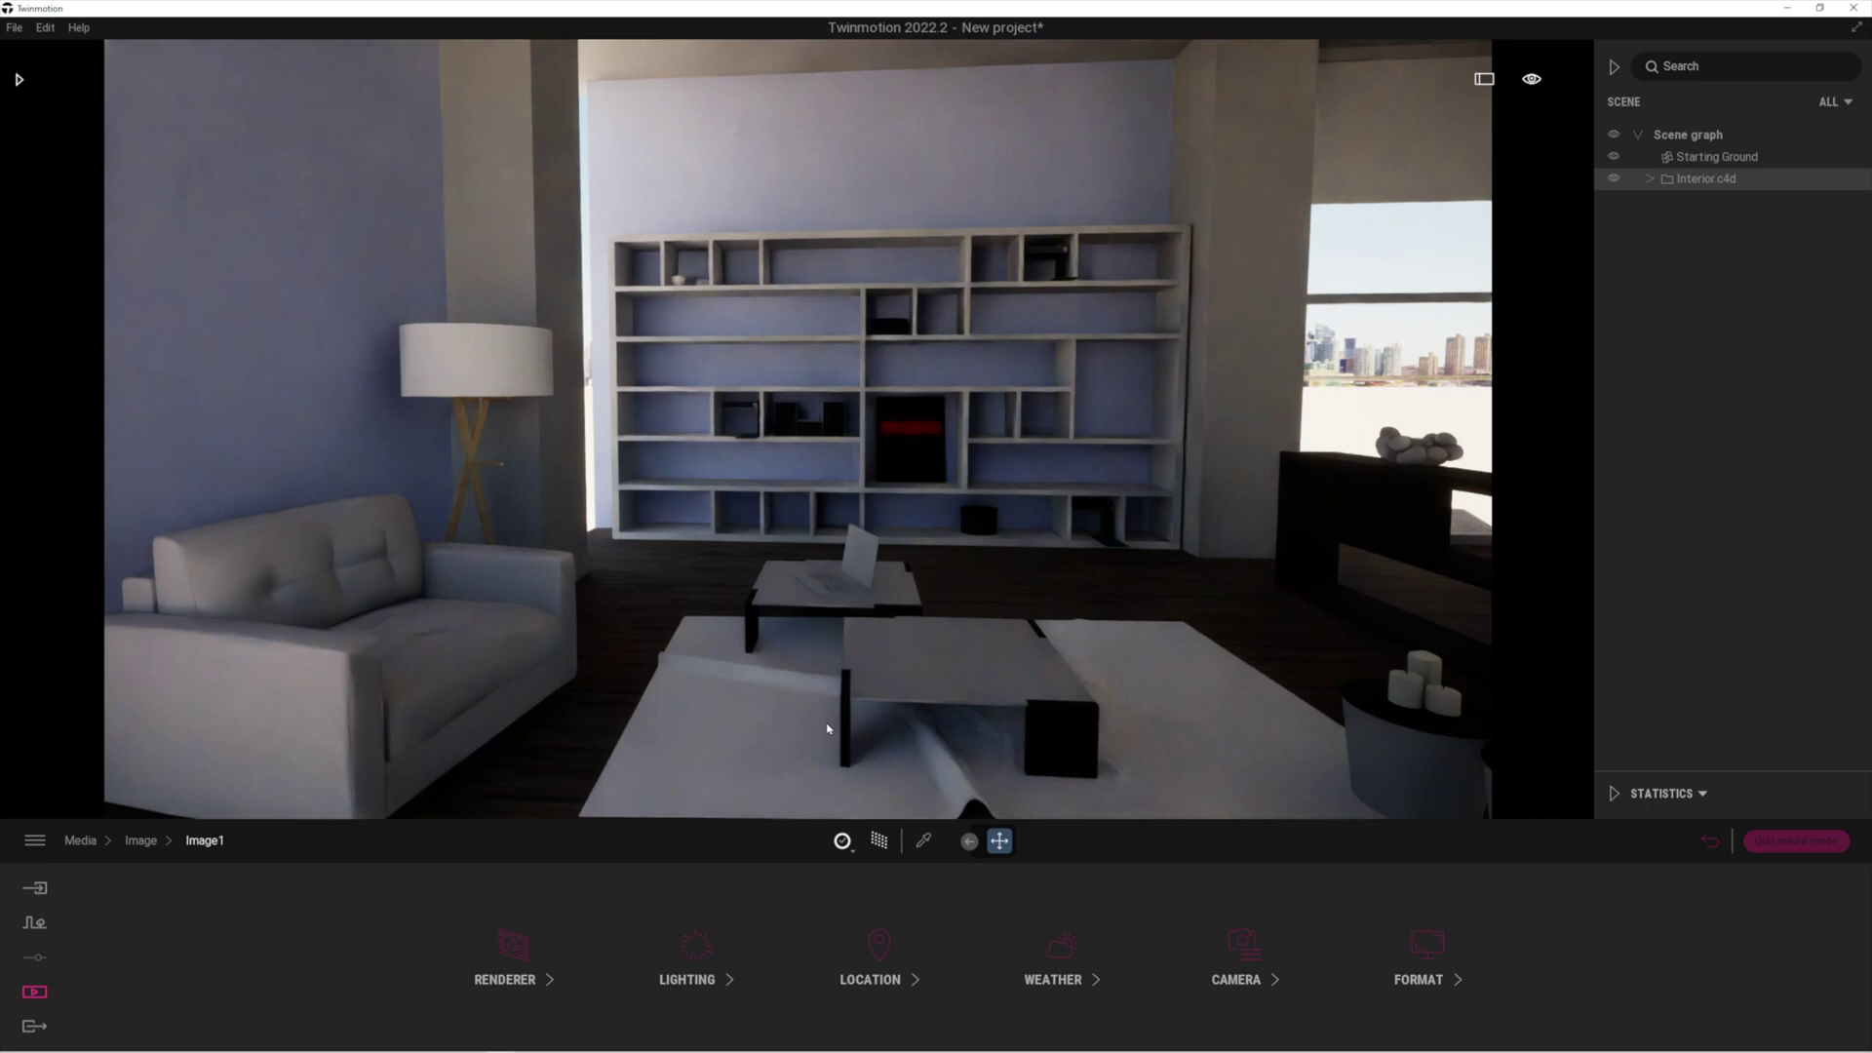
- Look around the path-traced room, turn the Path Tracer off and reframe the view on the bookshelf
middle_drag(826, 728, 1112, 691)
mouse_move(1111, 692)
right_down()
mouse_move(1069, 722)
mouse_move(1112, 691)
right_up()
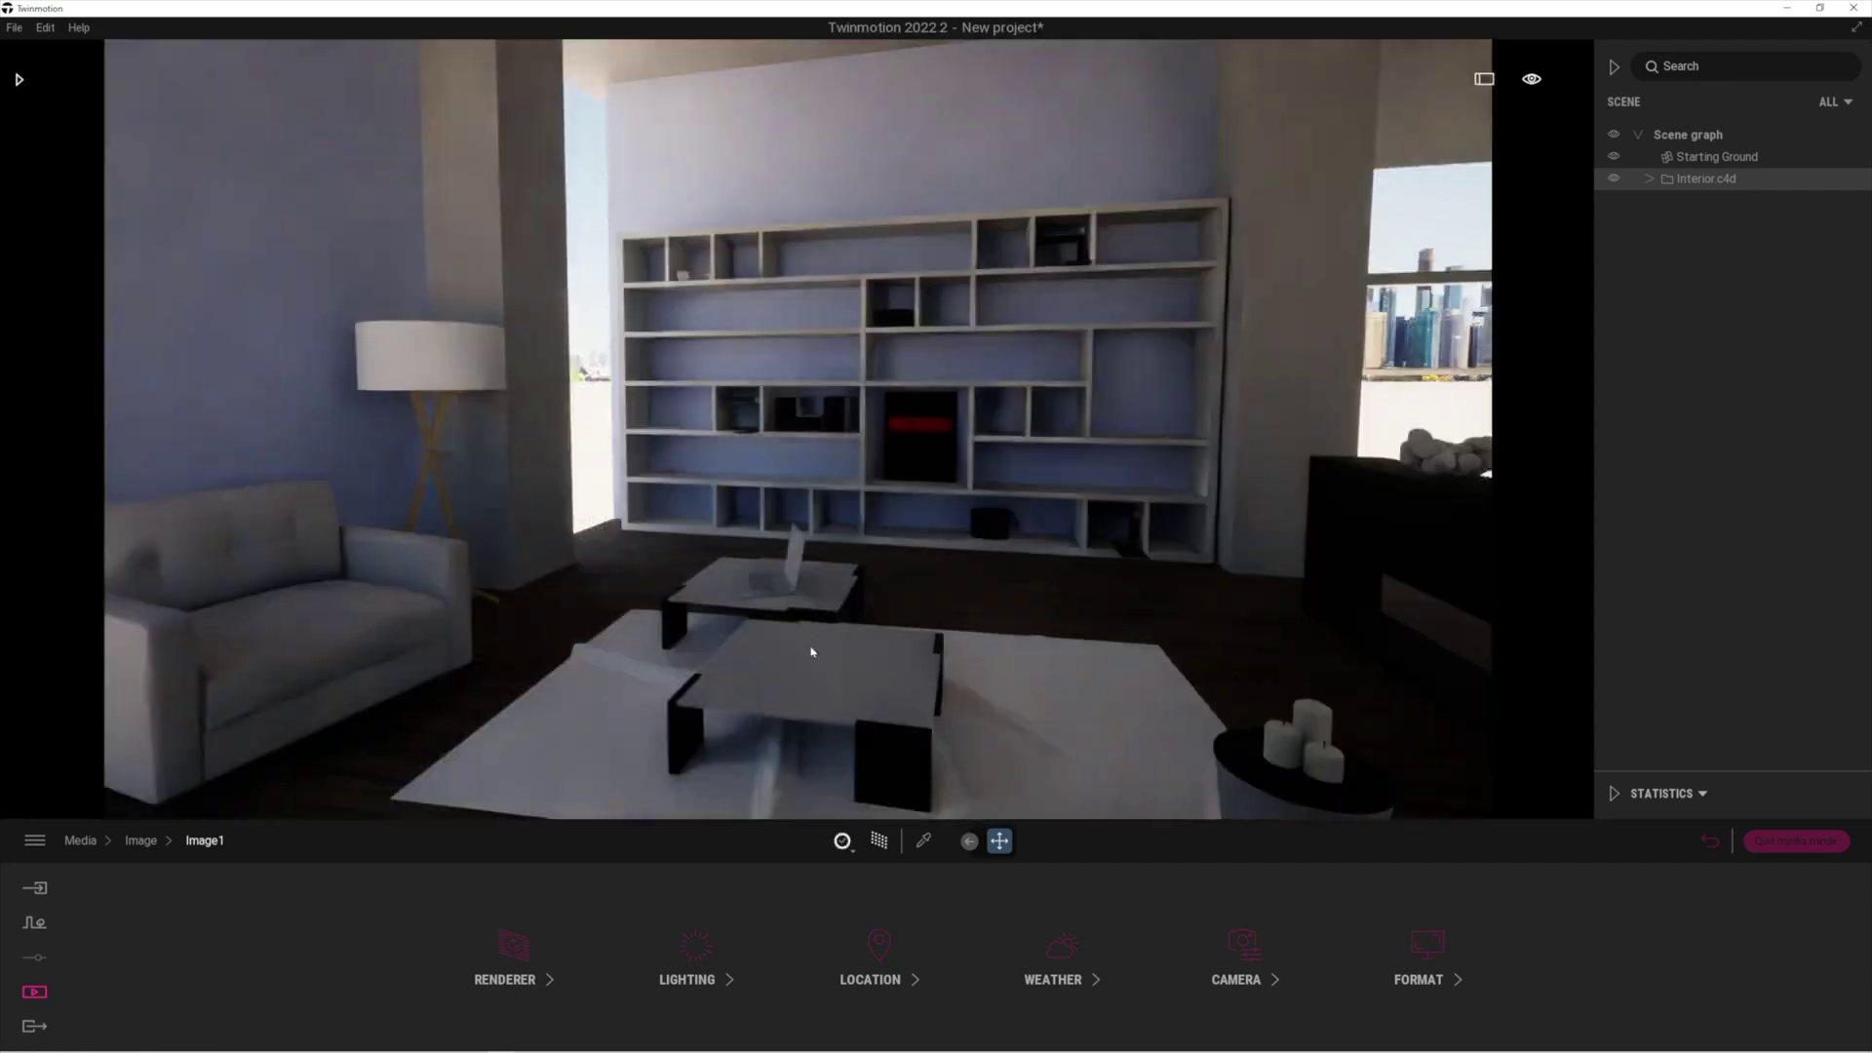
key(r)
right_drag(811, 652, 961, 655)
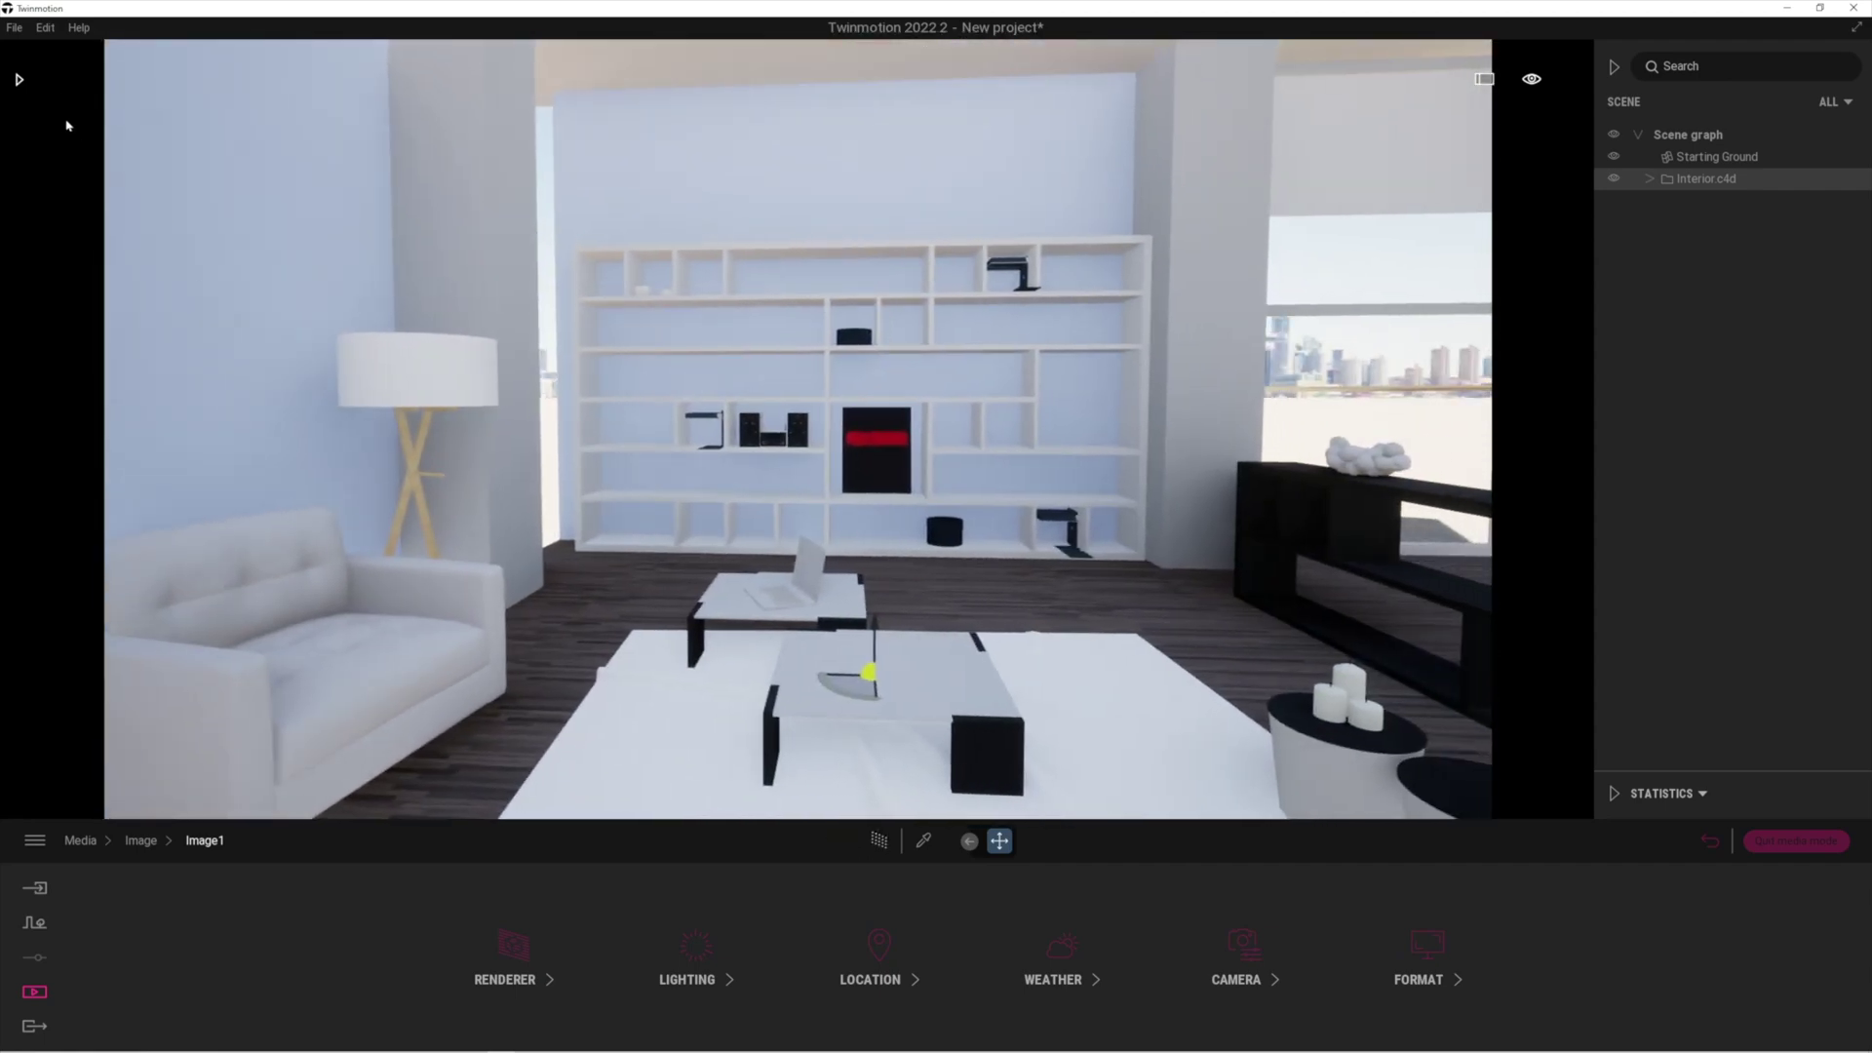
- Apply the Nubuck 01 leather material from the library to the sofa
click(17, 83)
click(23, 104)
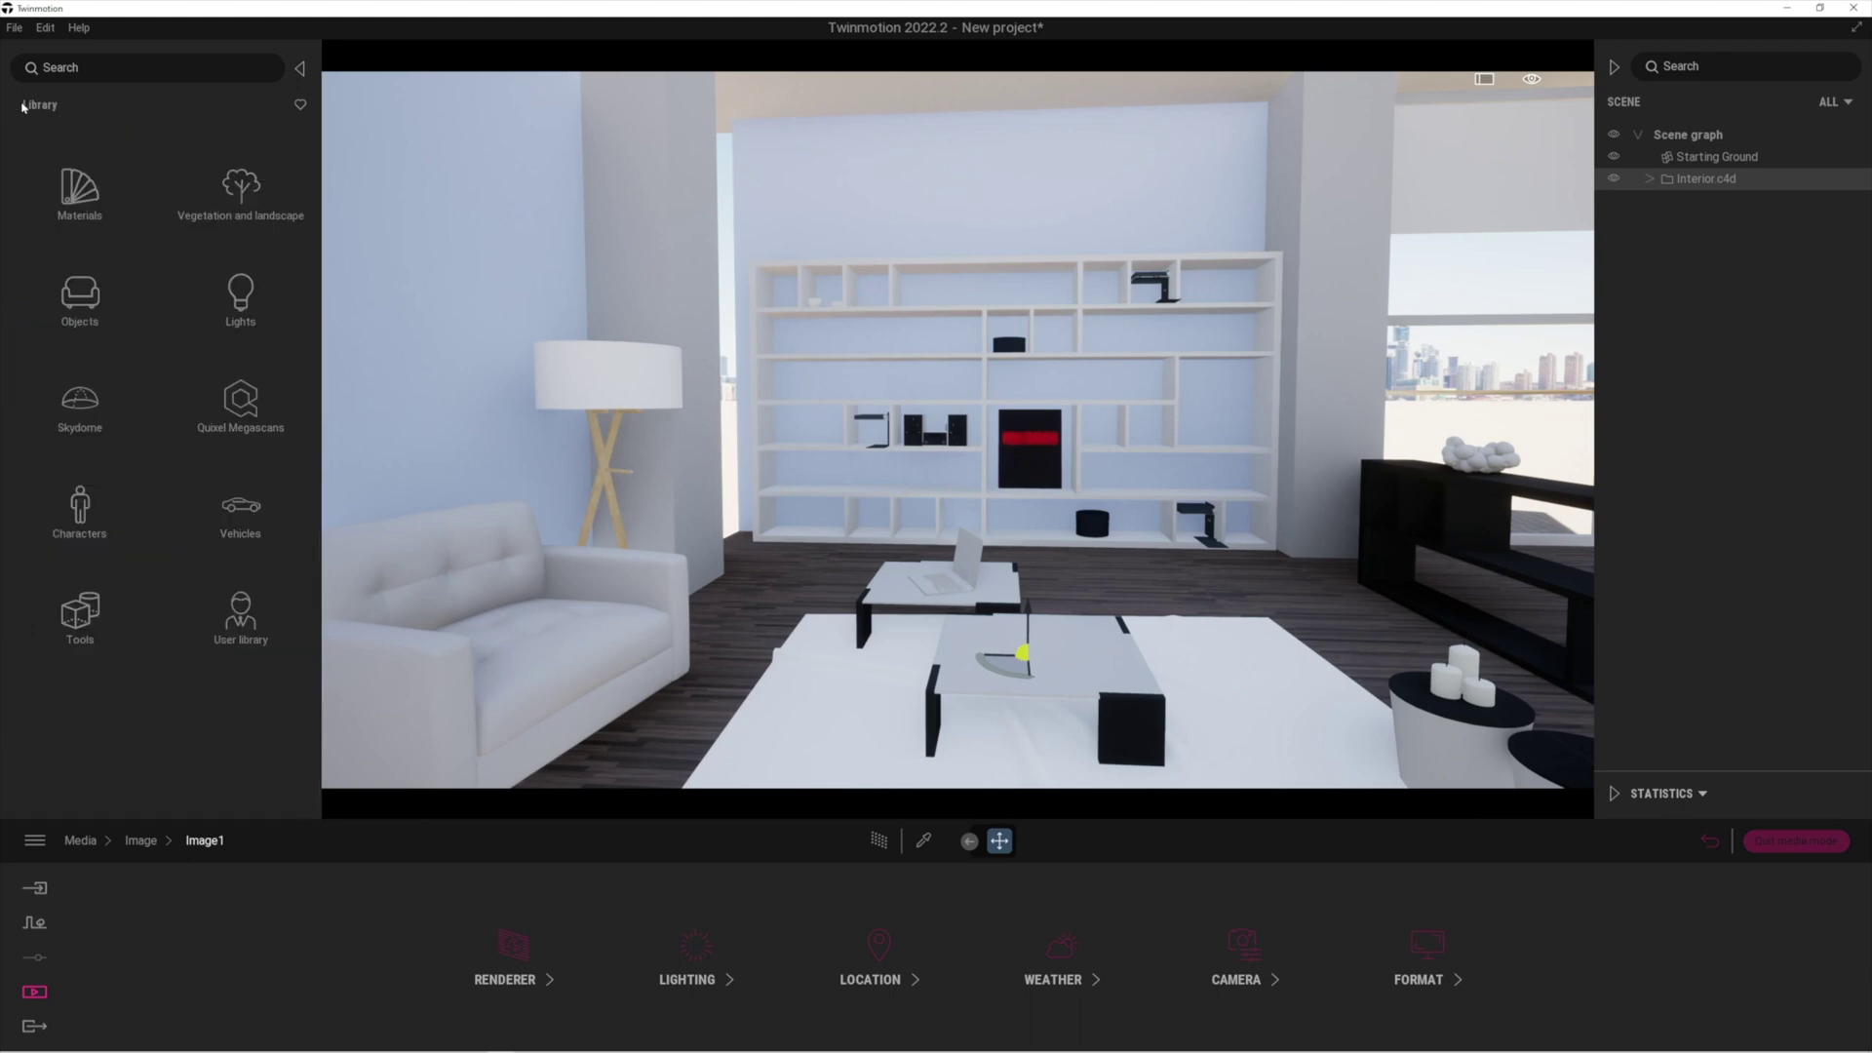
click(66, 208)
scroll(215, 686, down, 5)
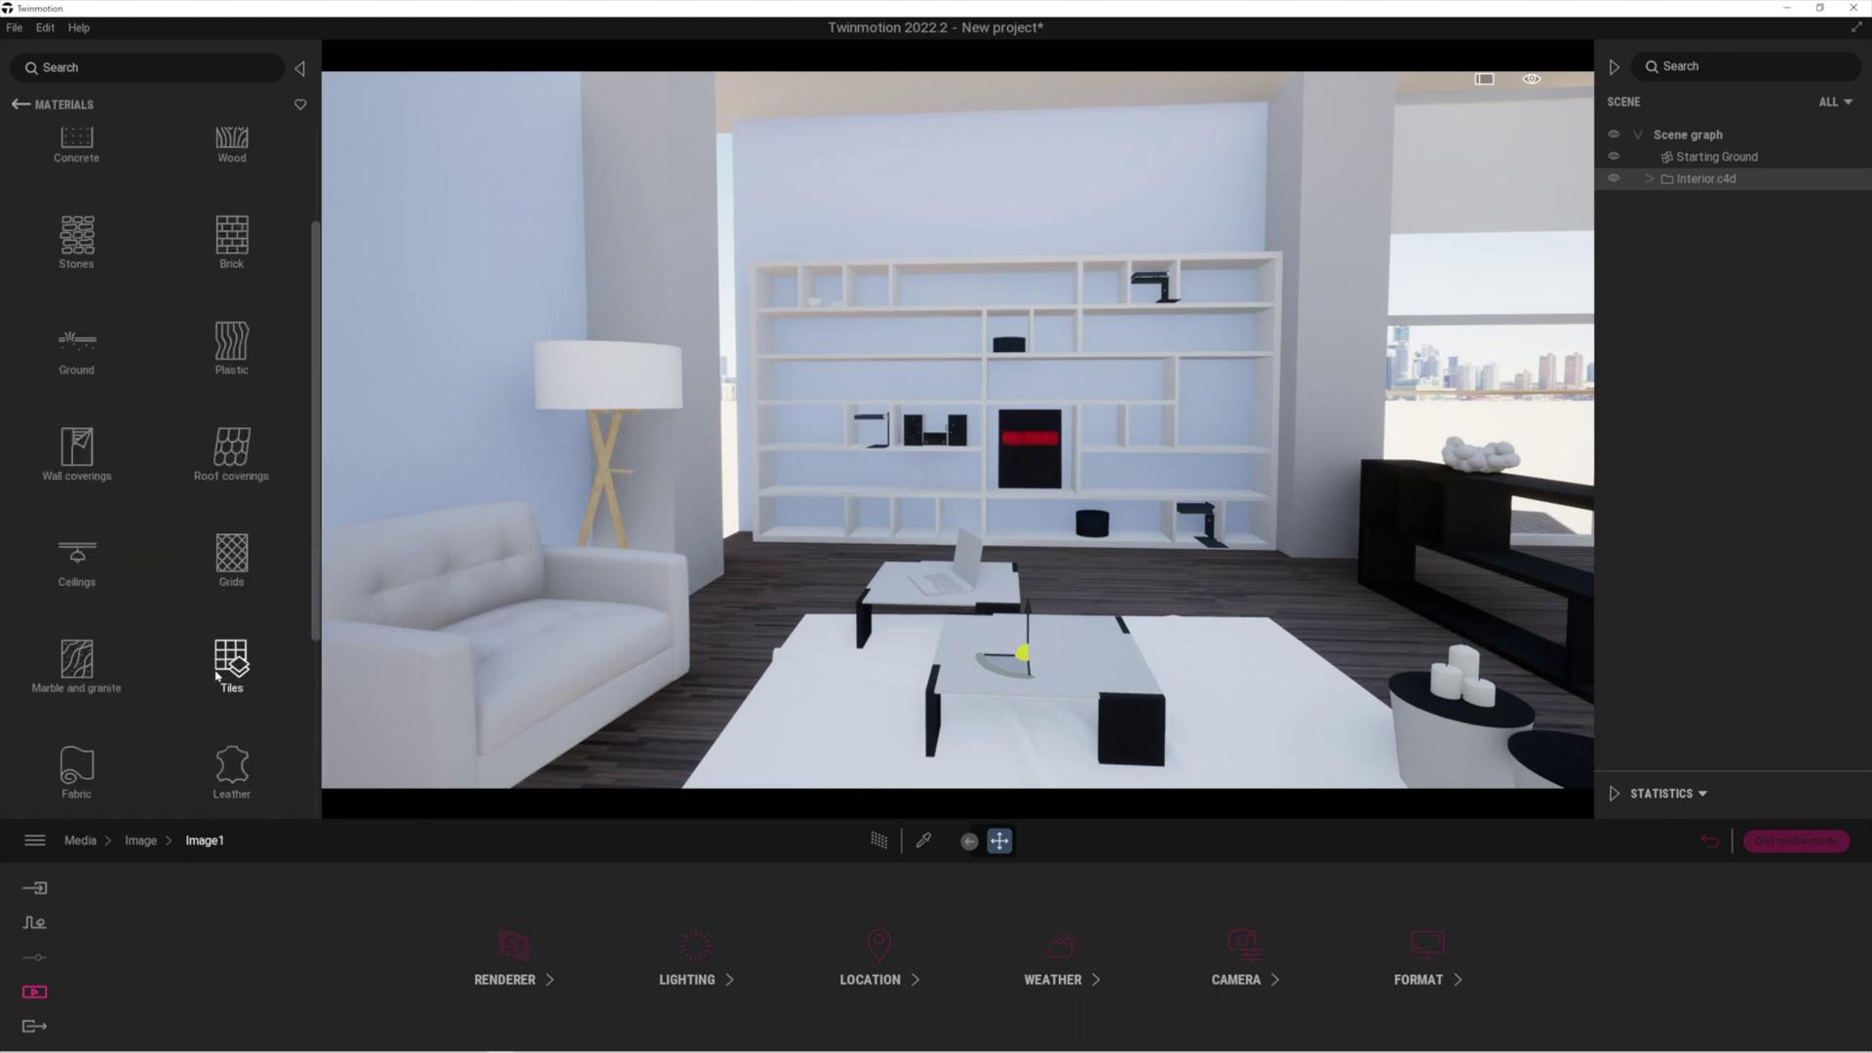
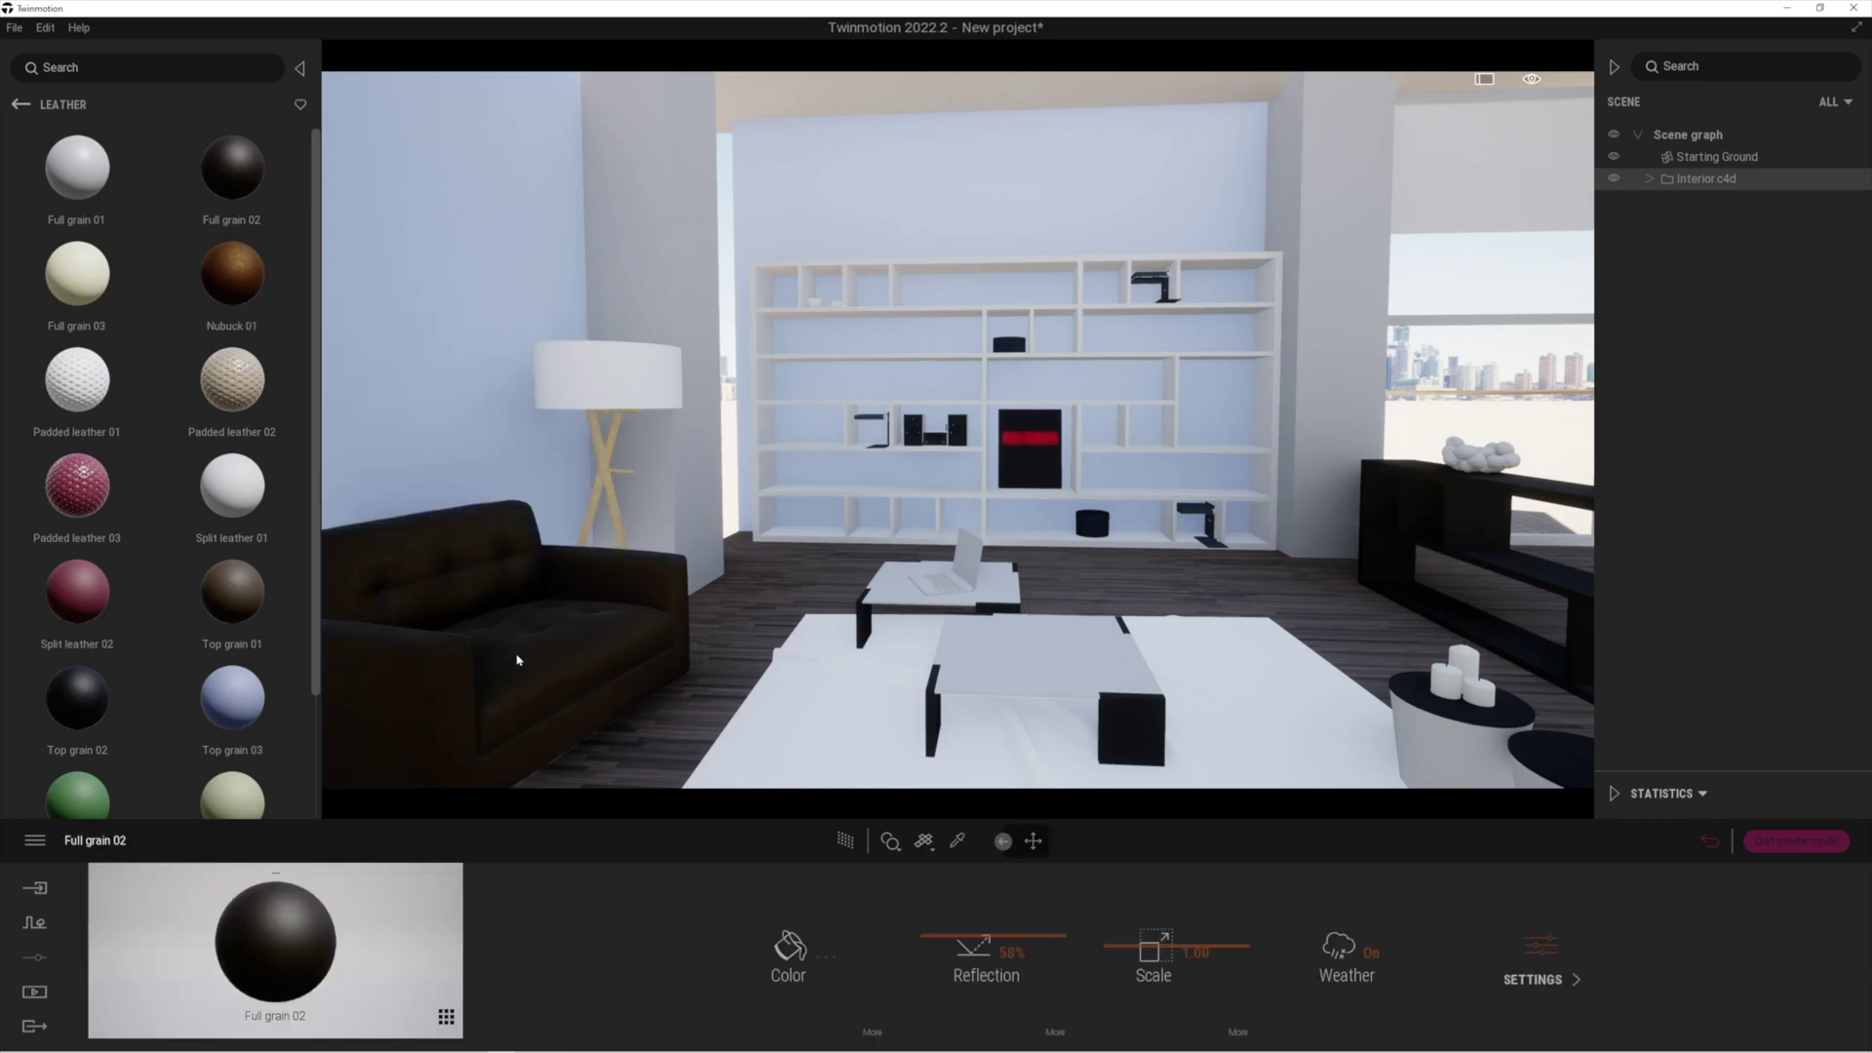
drag(518, 661, 528, 673)
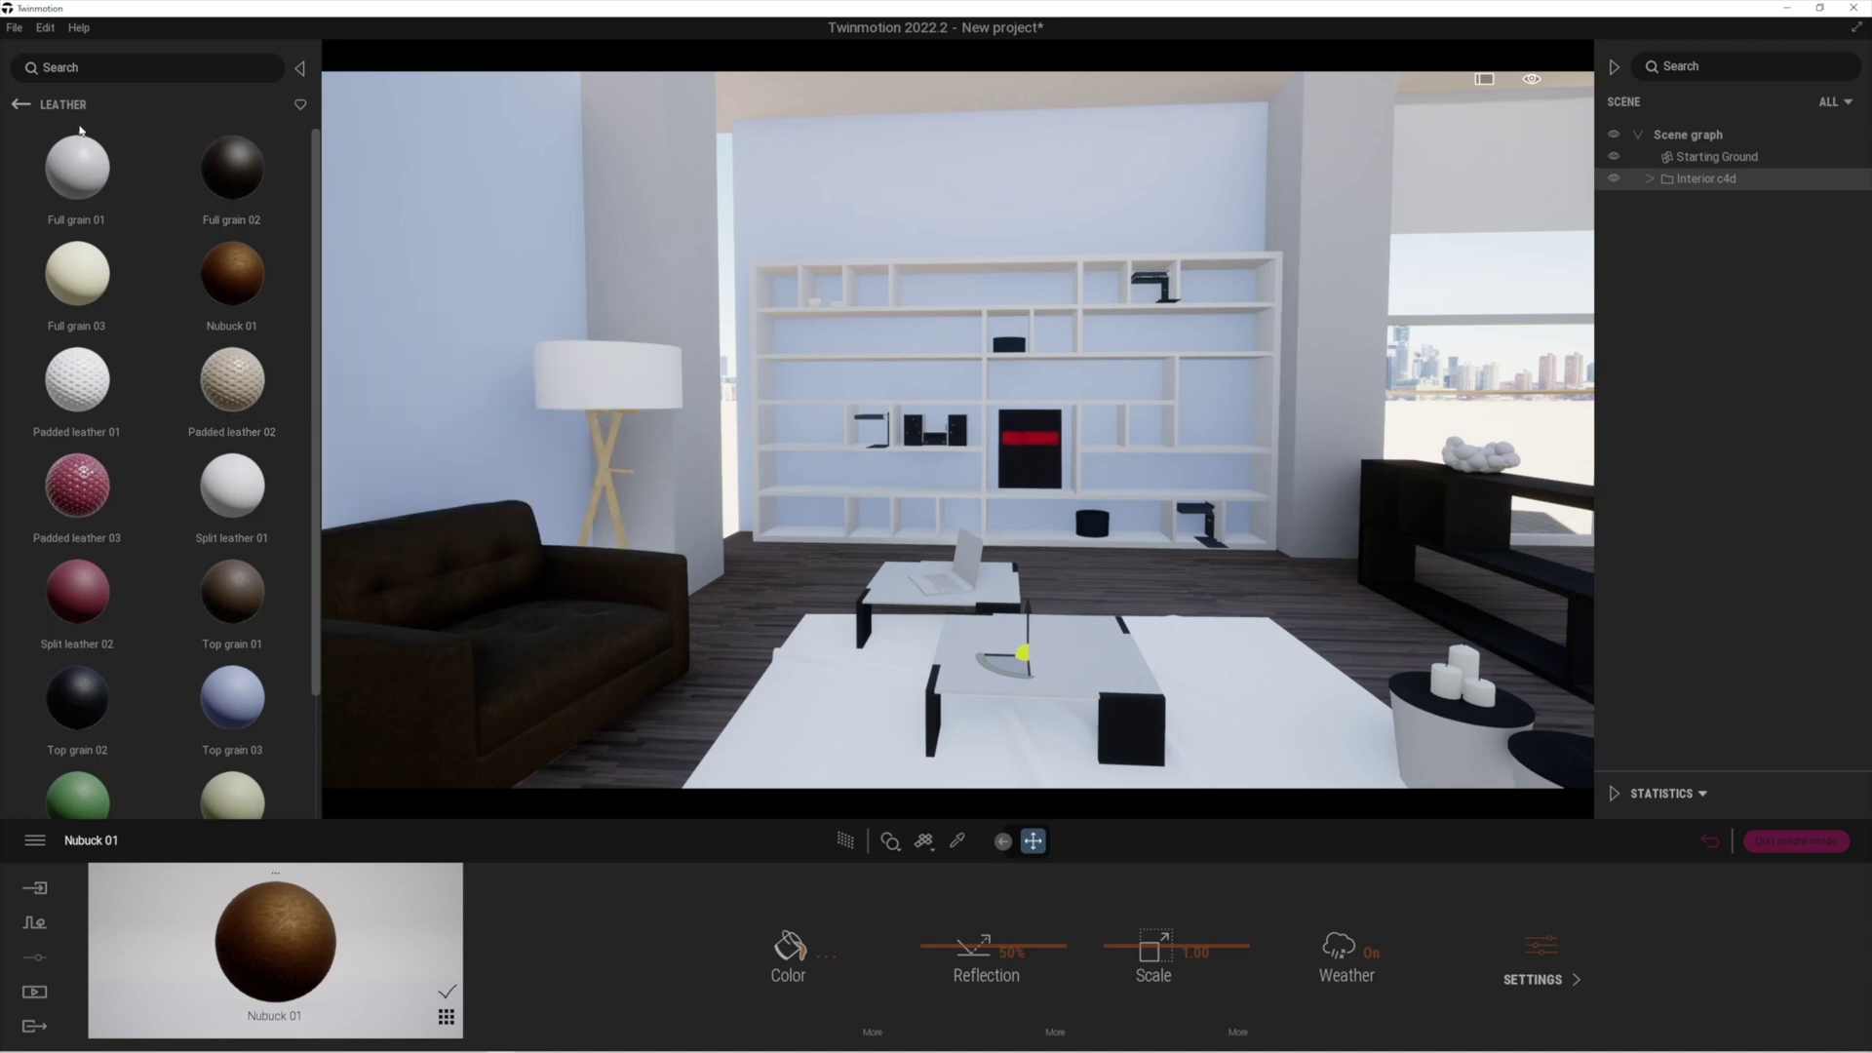
- Apply the Fabric wool break 01 material to the rug and set its scale to 0.59
click(19, 105)
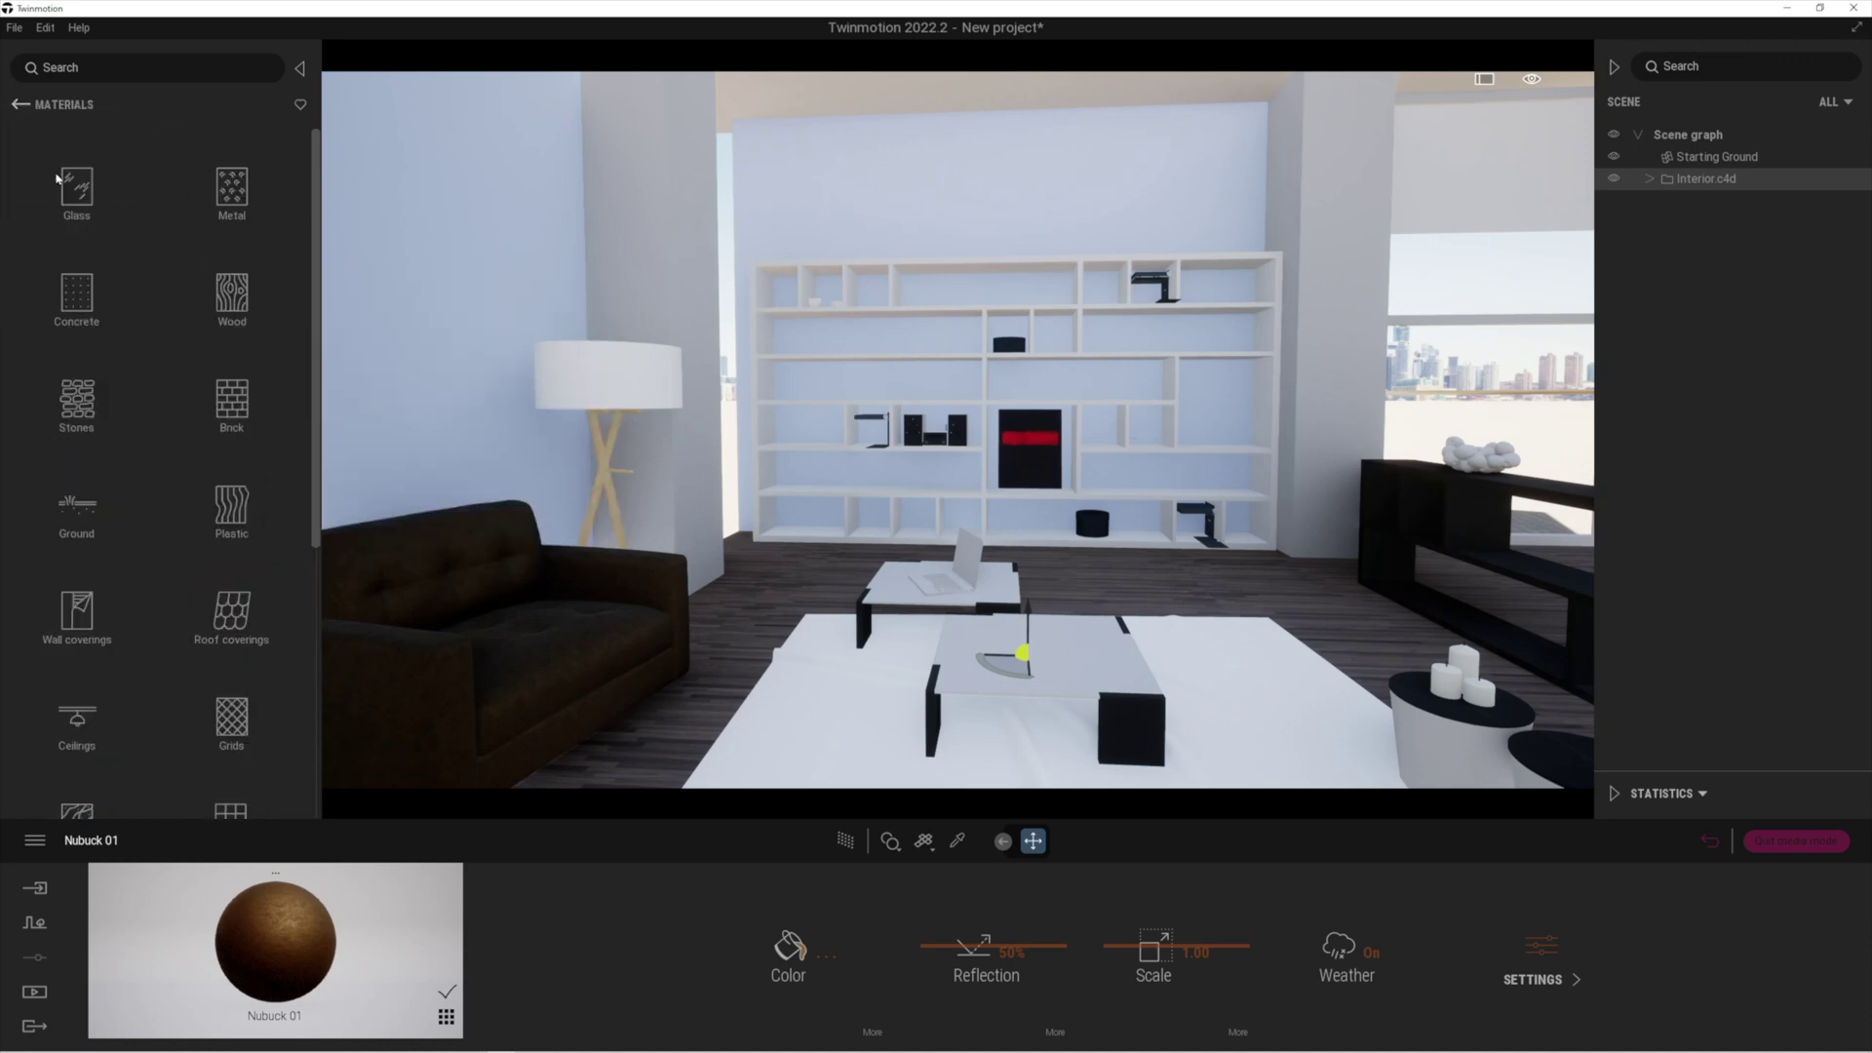
scroll(151, 532, down, 5)
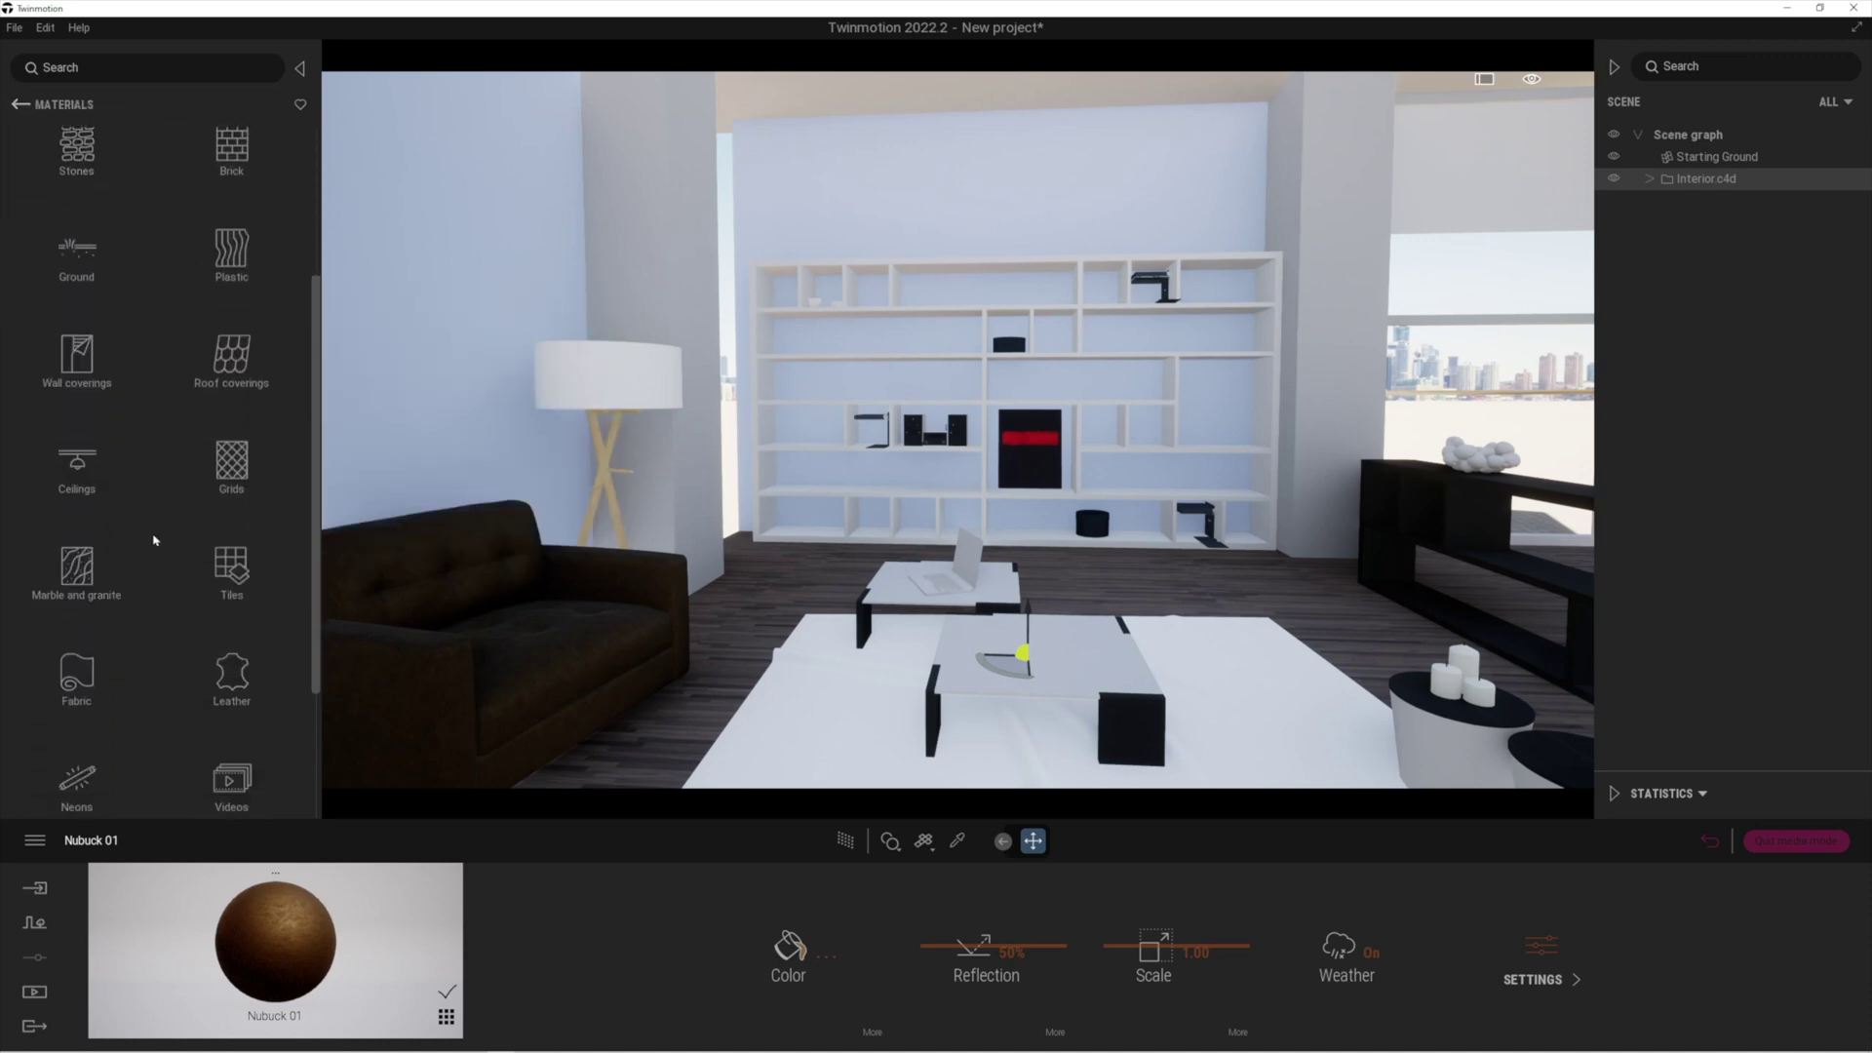
click(76, 673)
scroll(202, 571, down, 3)
scroll(203, 571, down, 4)
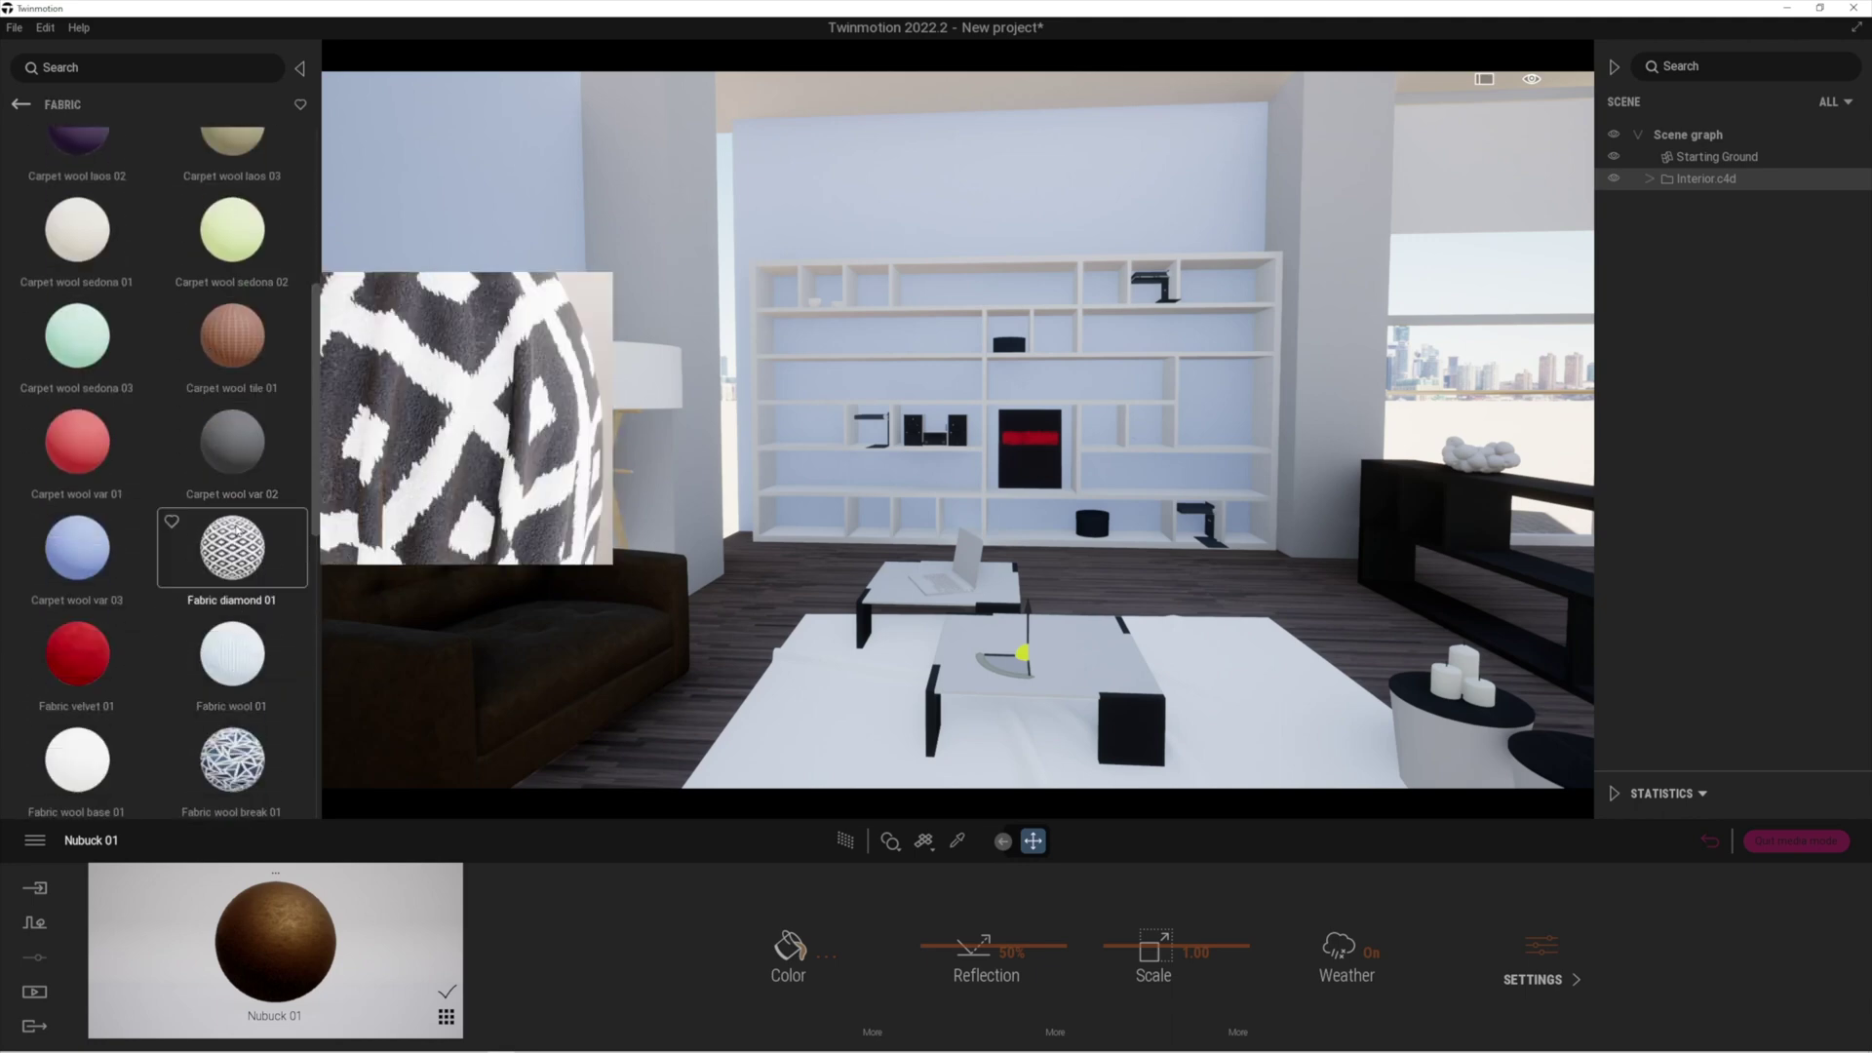
drag(232, 760, 882, 745)
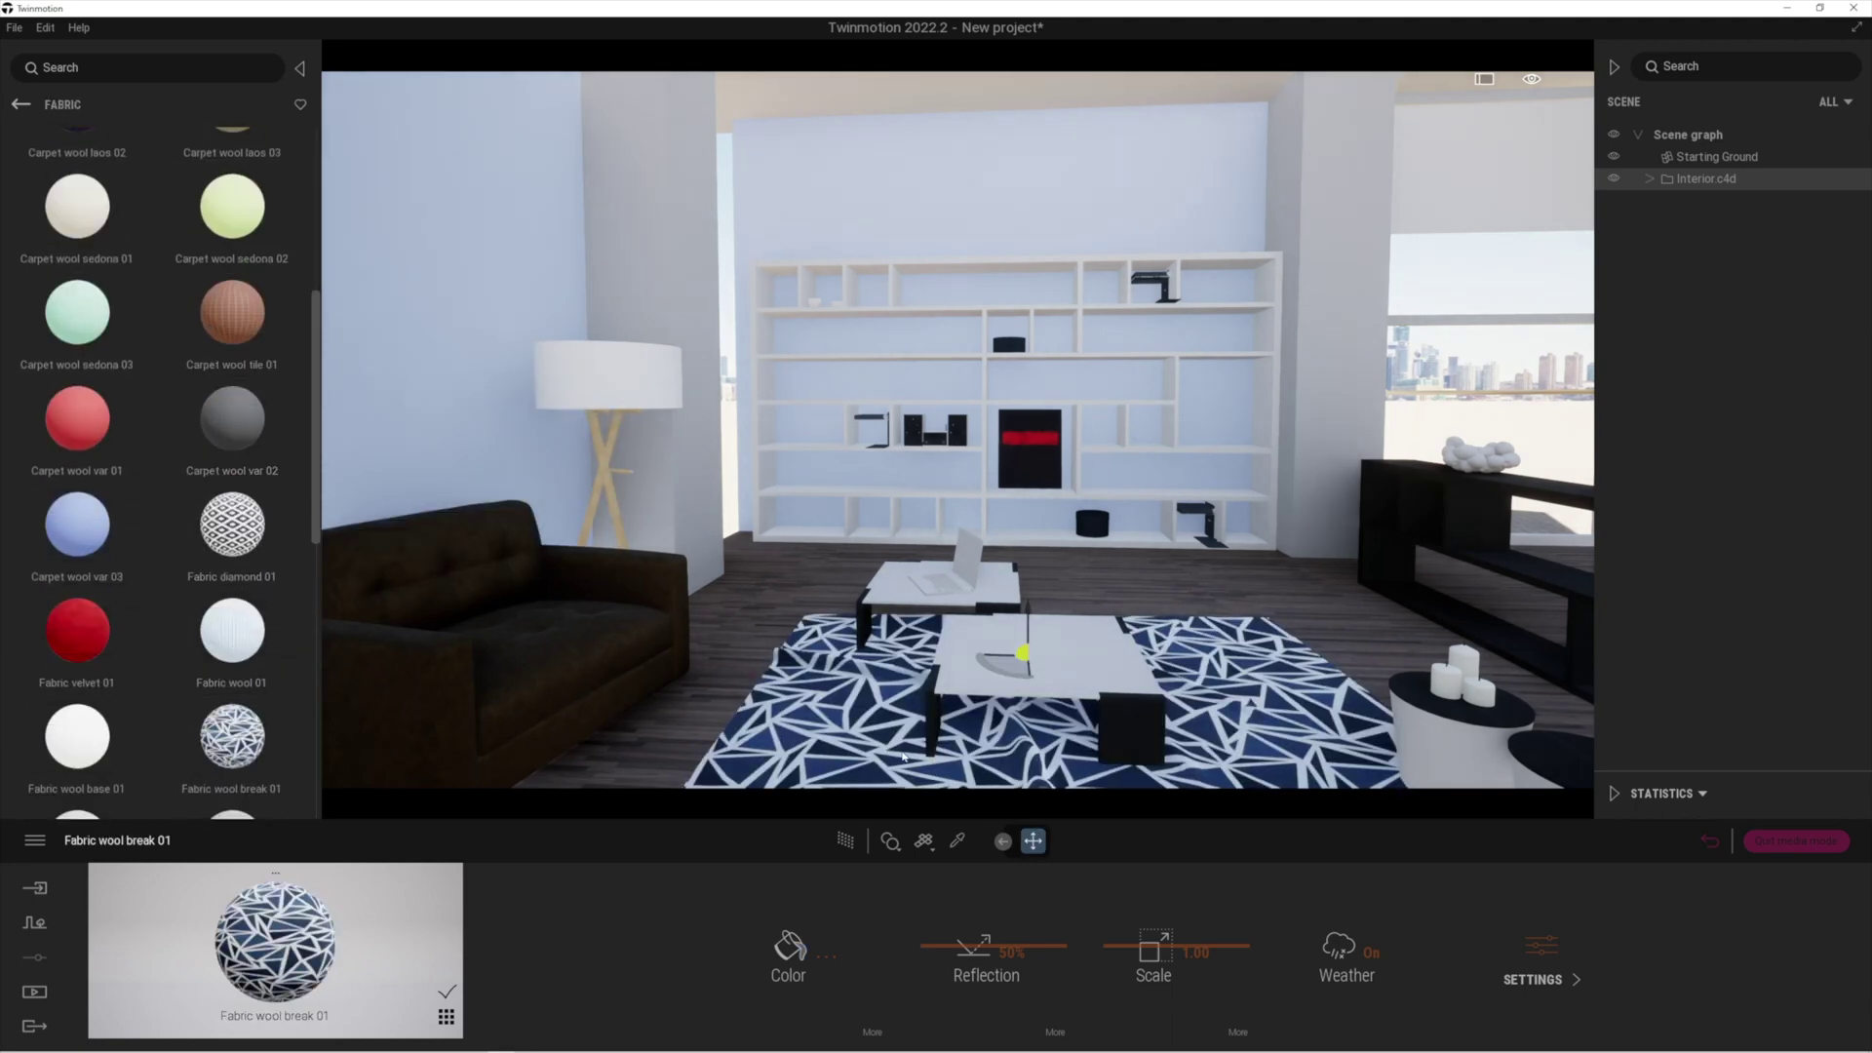
drag(1162, 963, 1138, 975)
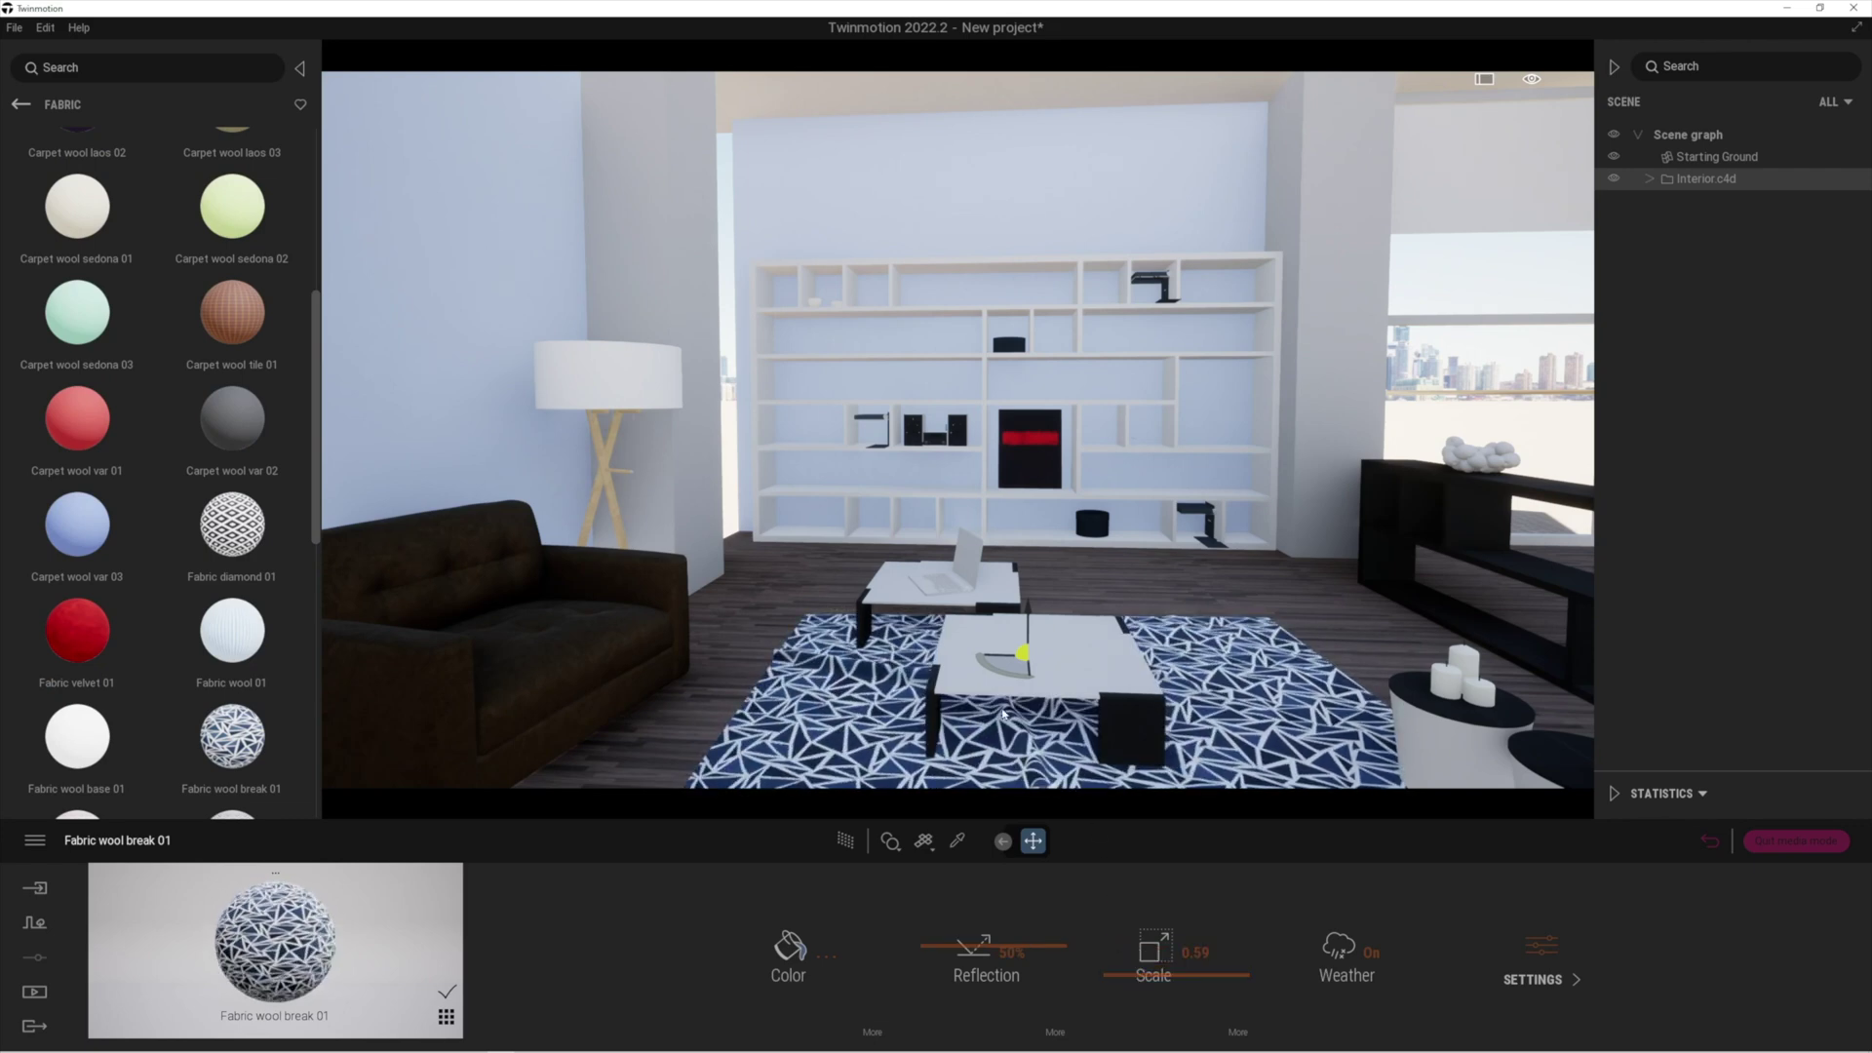
scroll(988, 710, up, 3)
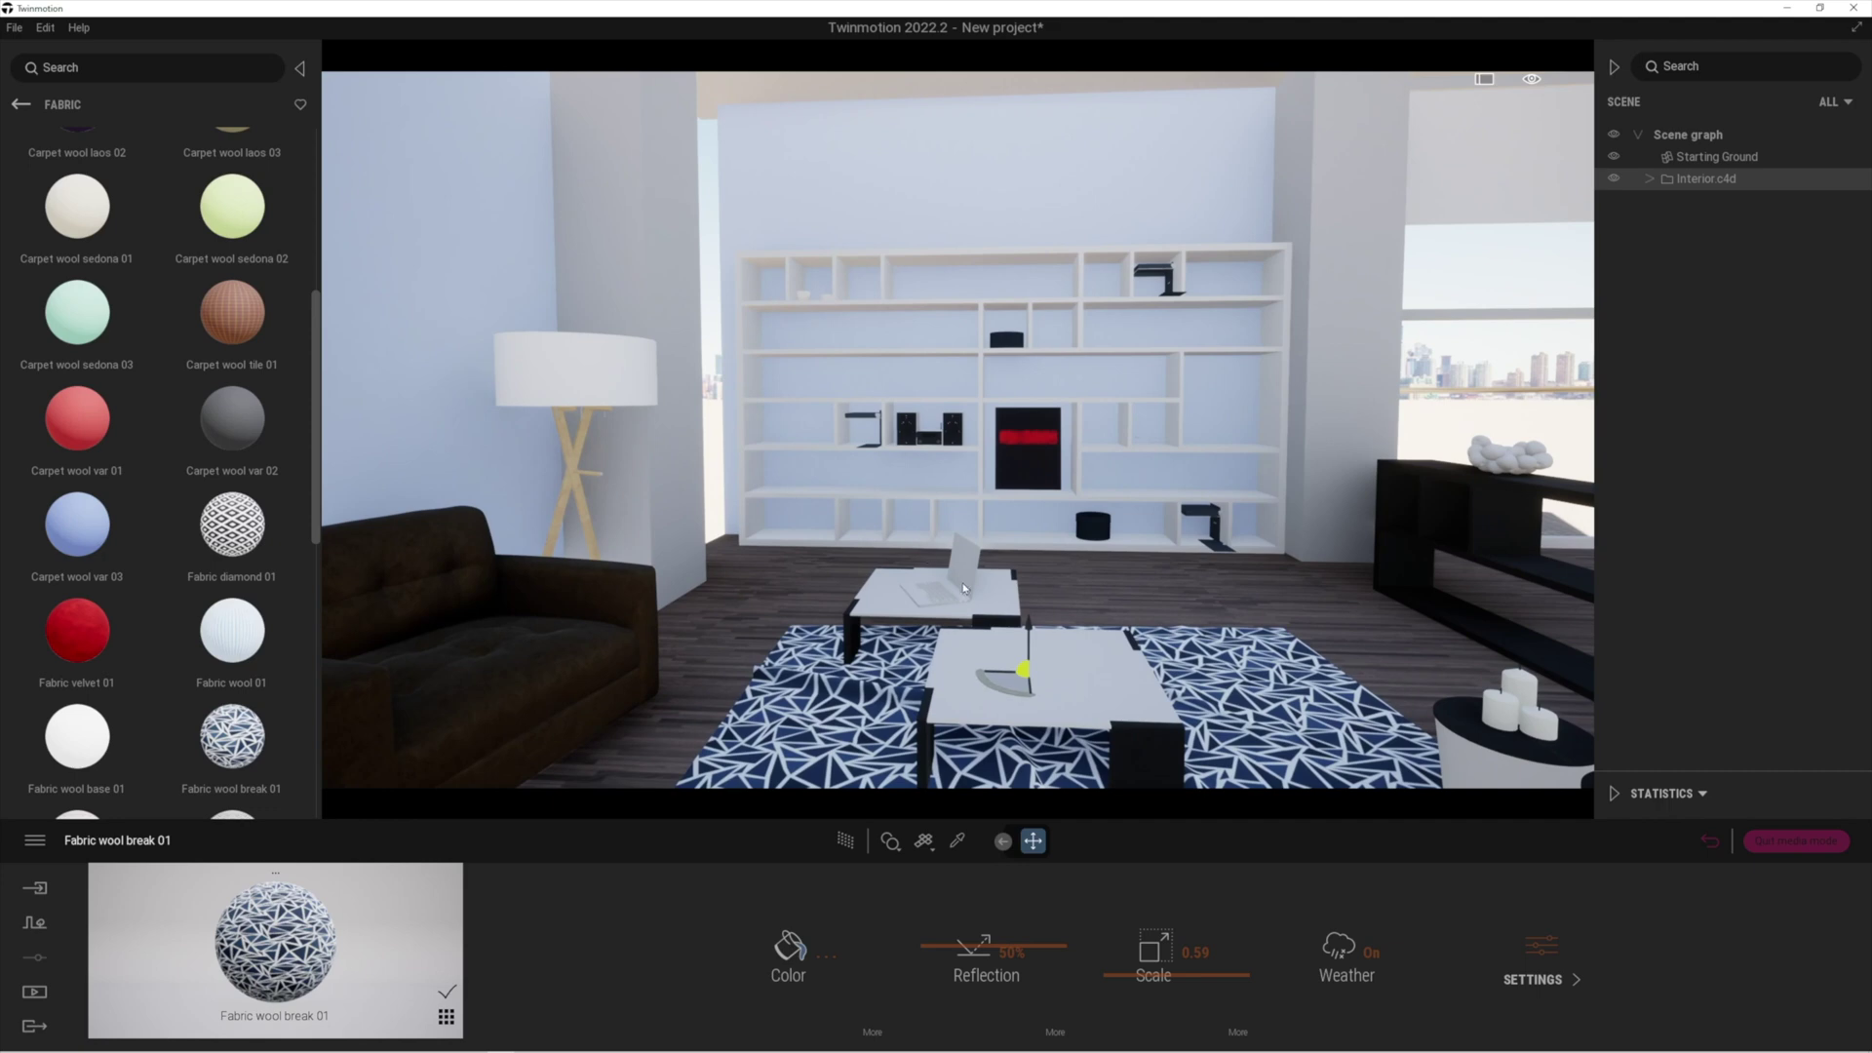
- Delete the whole Laptop group of the imported interior from the scene
click(959, 582)
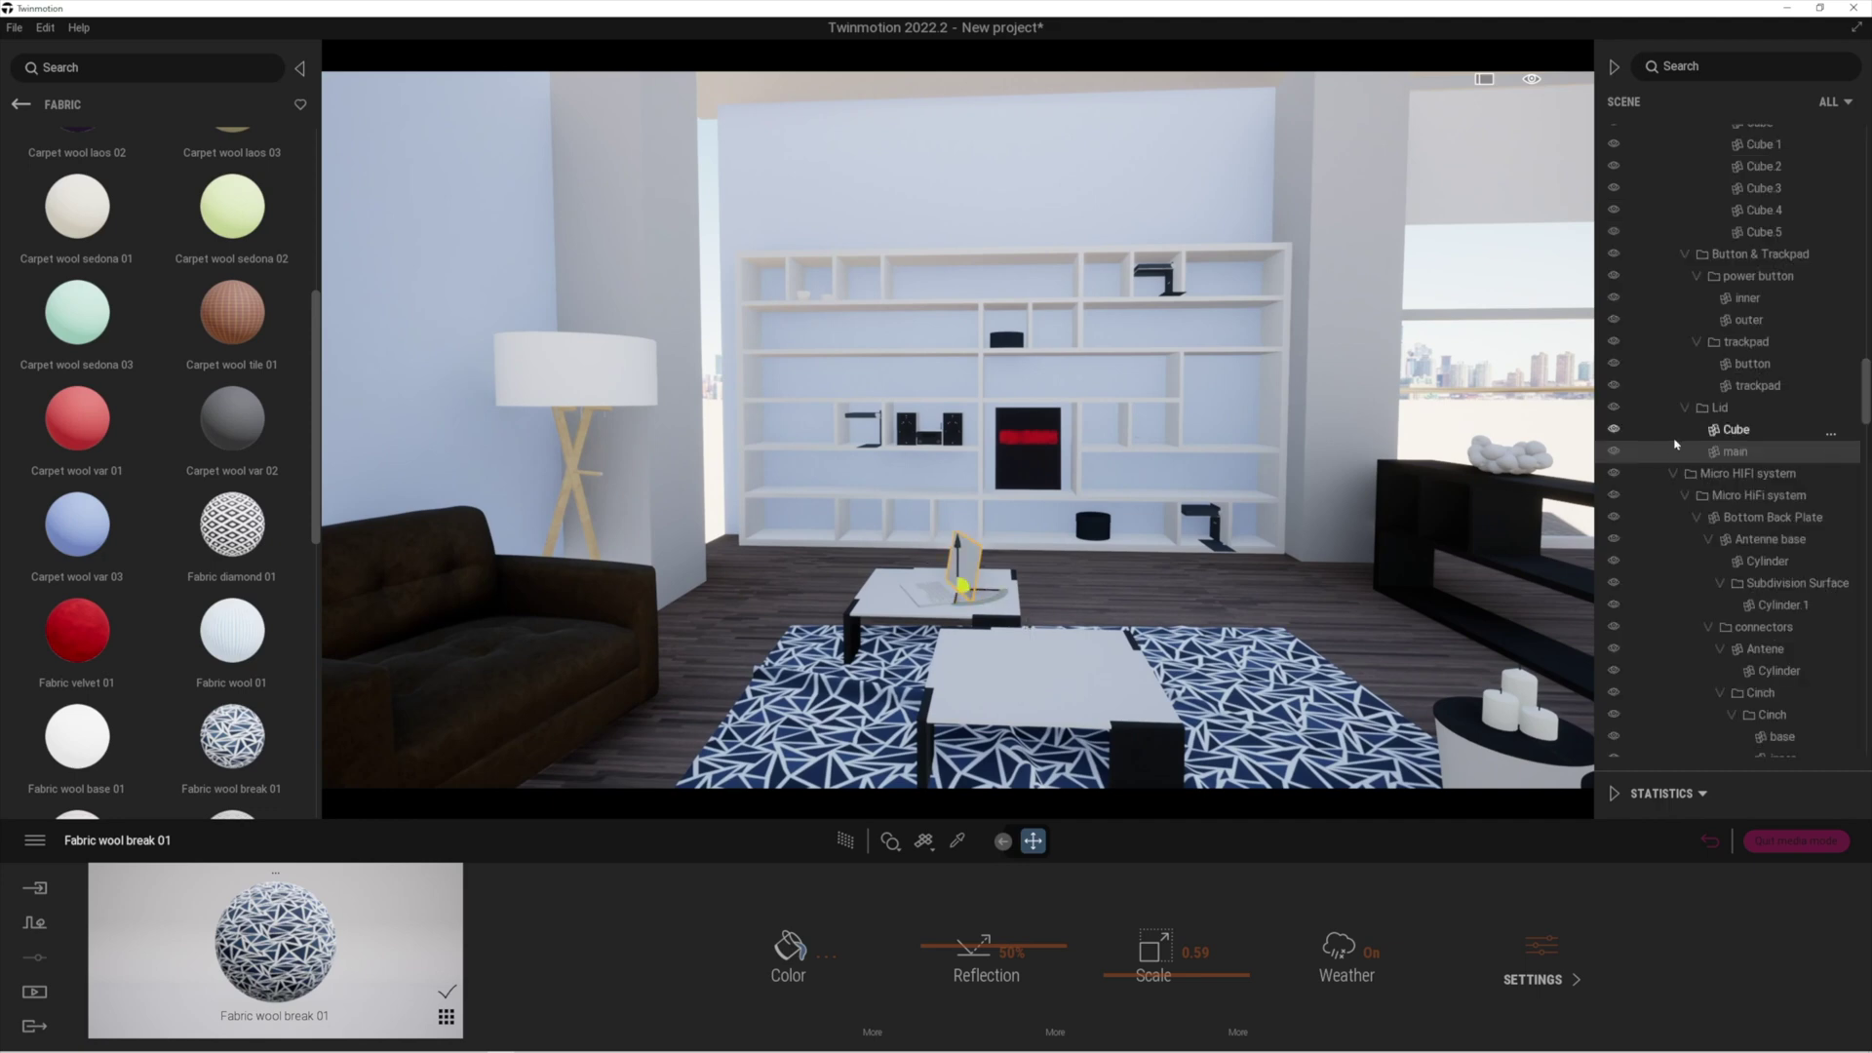
click(1722, 410)
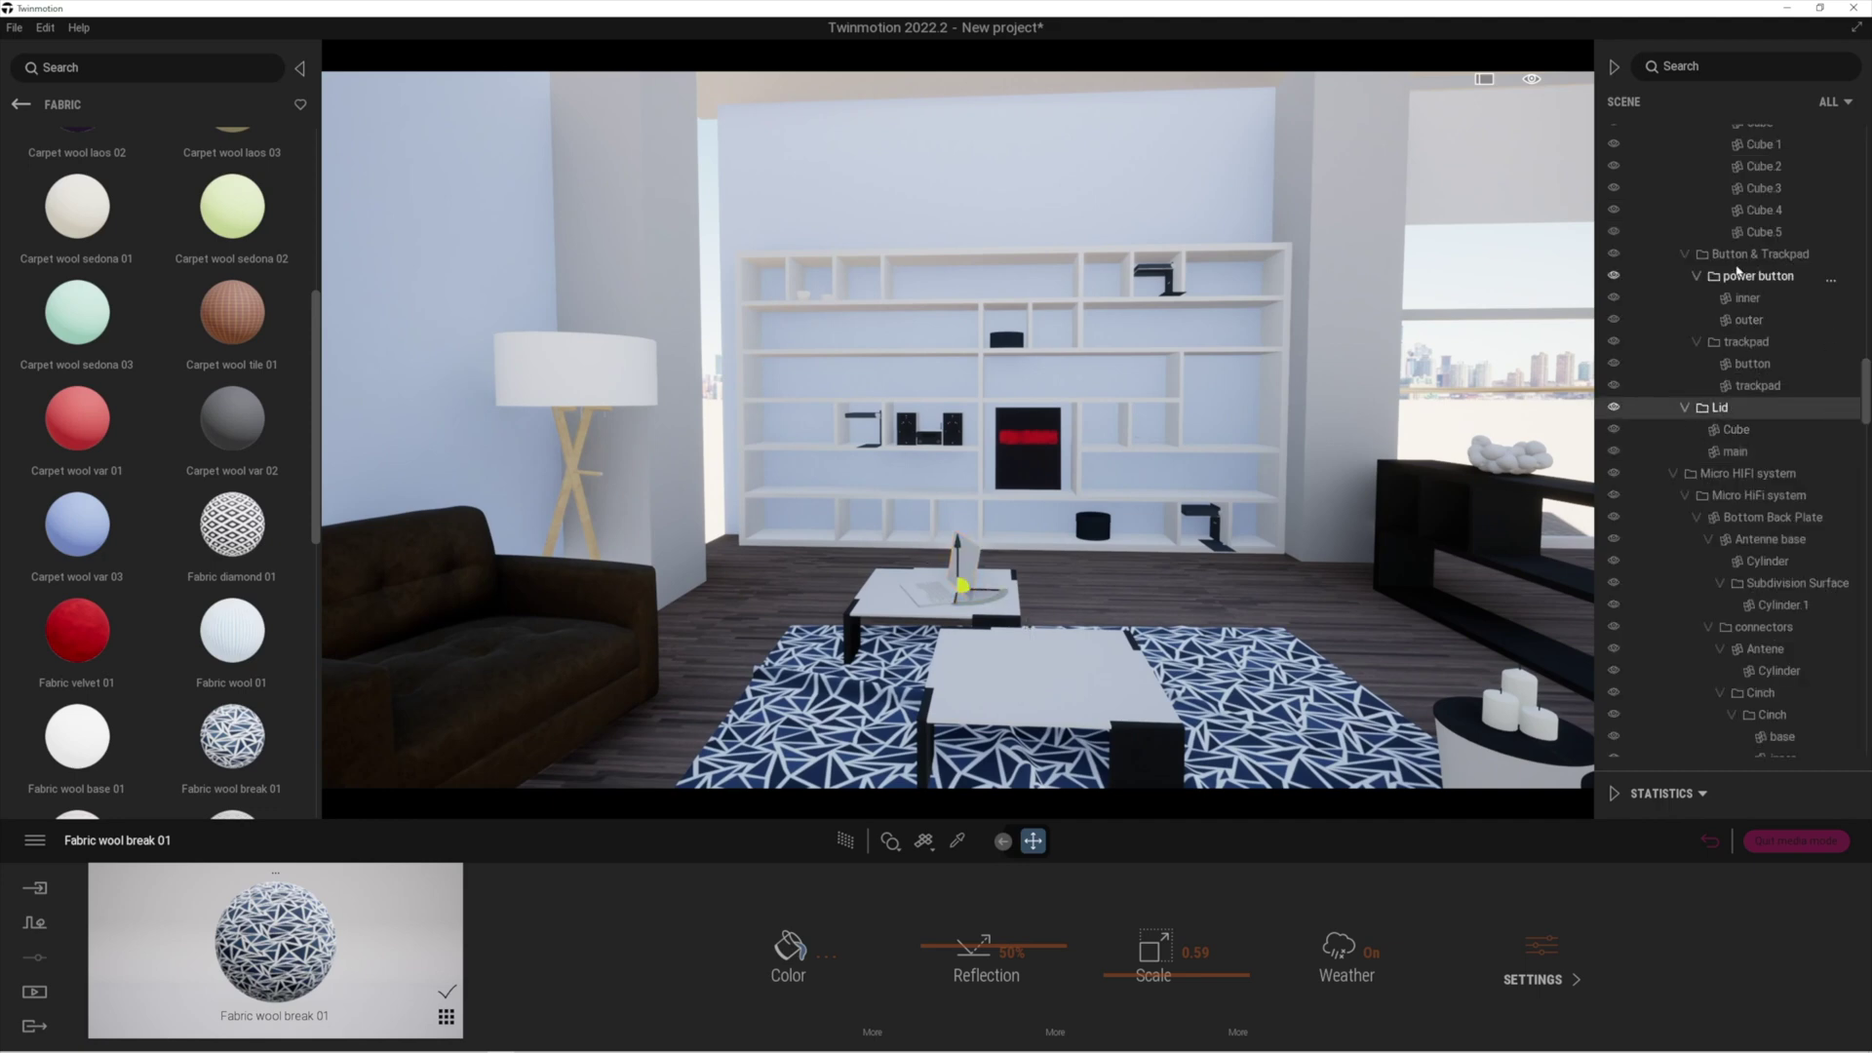
scroll(1736, 444, up, 4)
scroll(1725, 419, up, 4)
click(1713, 375)
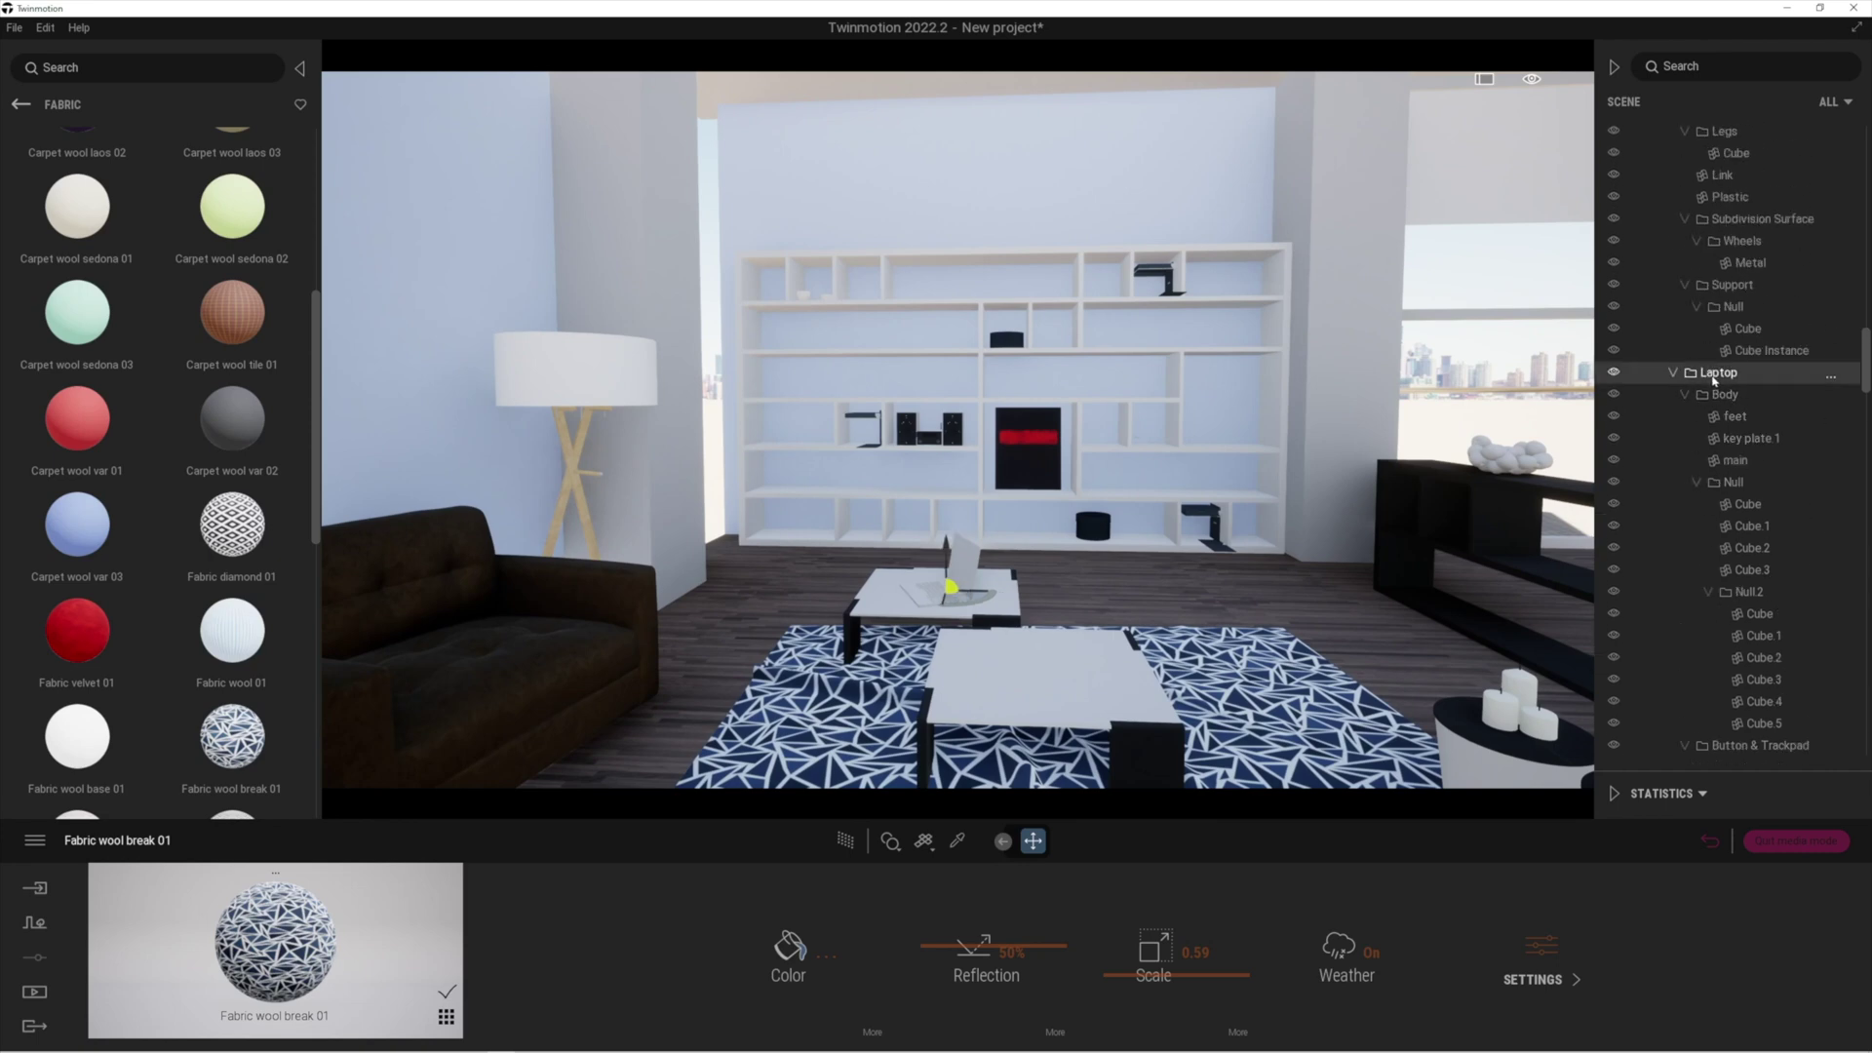
key(Delete)
- Place the Tablet OVU from the living room electronic appliances library on the front coffee table
click(20, 104)
click(20, 104)
click(80, 295)
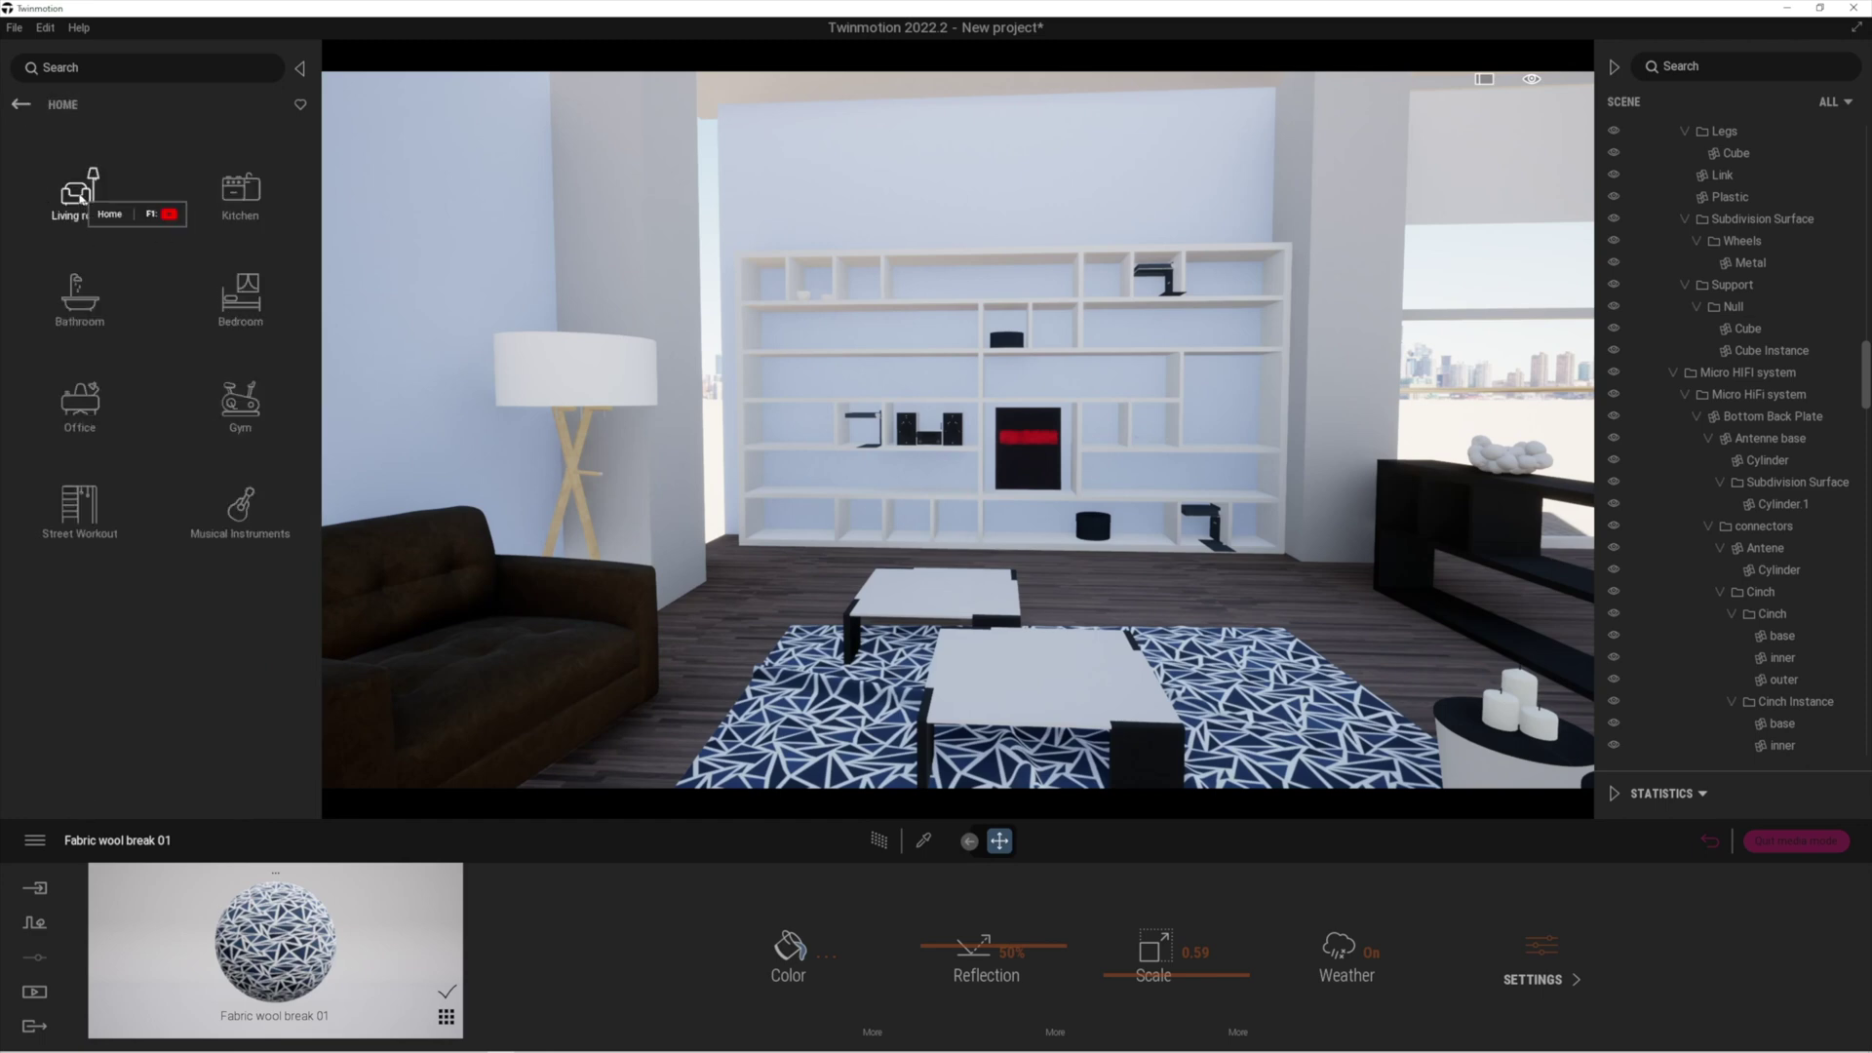
click(82, 195)
click(242, 192)
scroll(289, 252, down, 5)
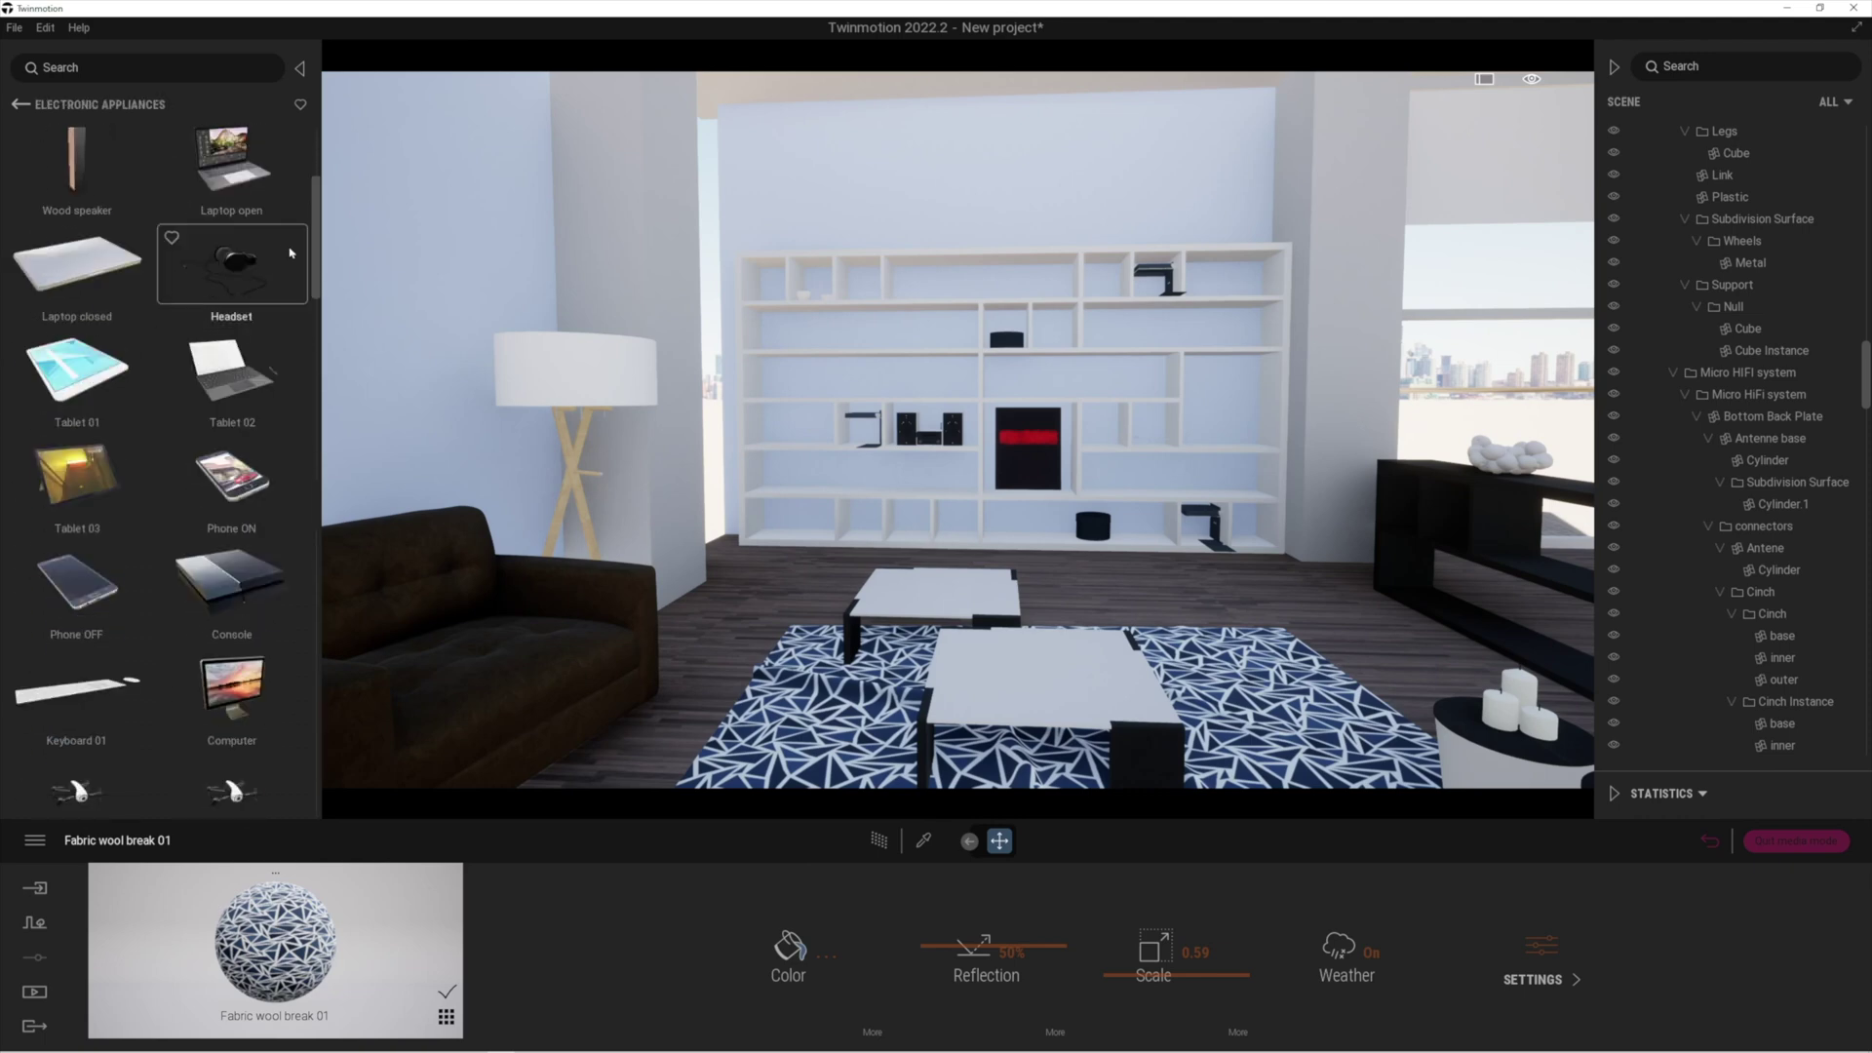
drag(315, 275, 315, 377)
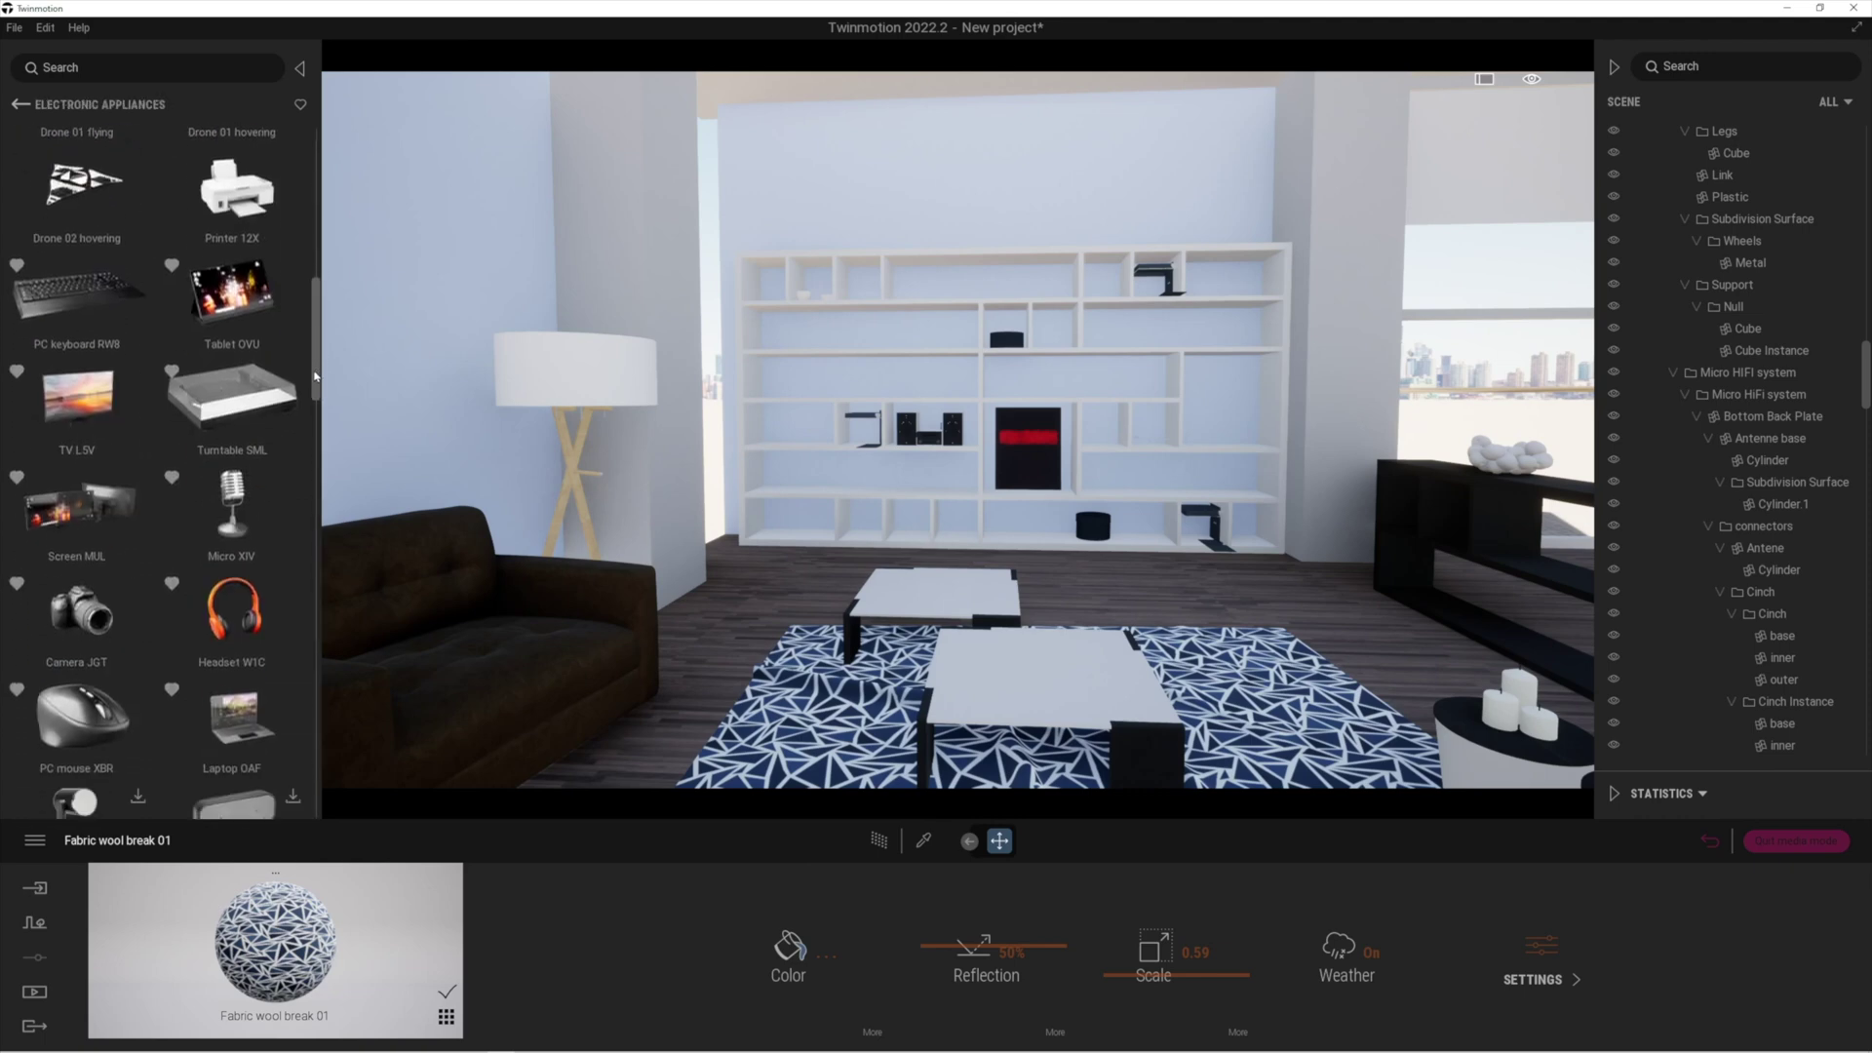
scroll(234, 388, up, 1)
drag(231, 369, 1092, 686)
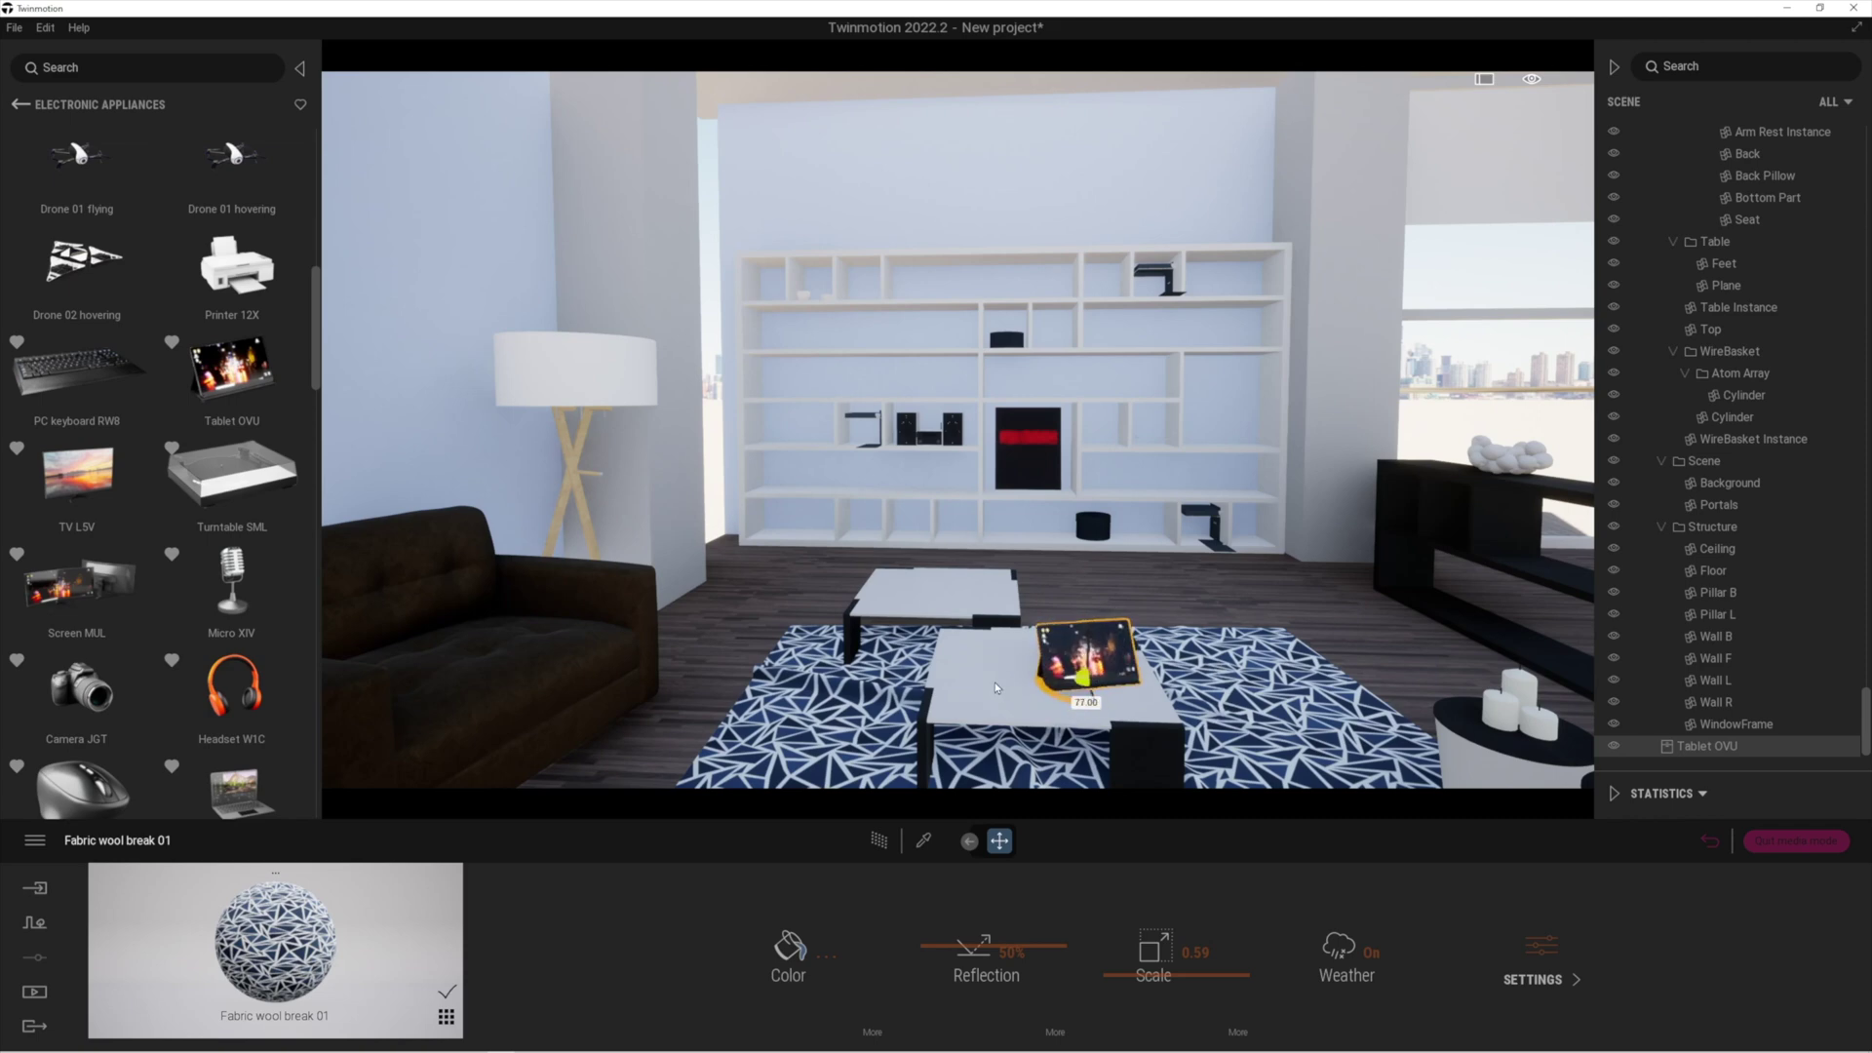
- Place the Headset W1C beside the tablet on the front coffee table and rotate it to lie flat
scroll(196, 446, down, 1)
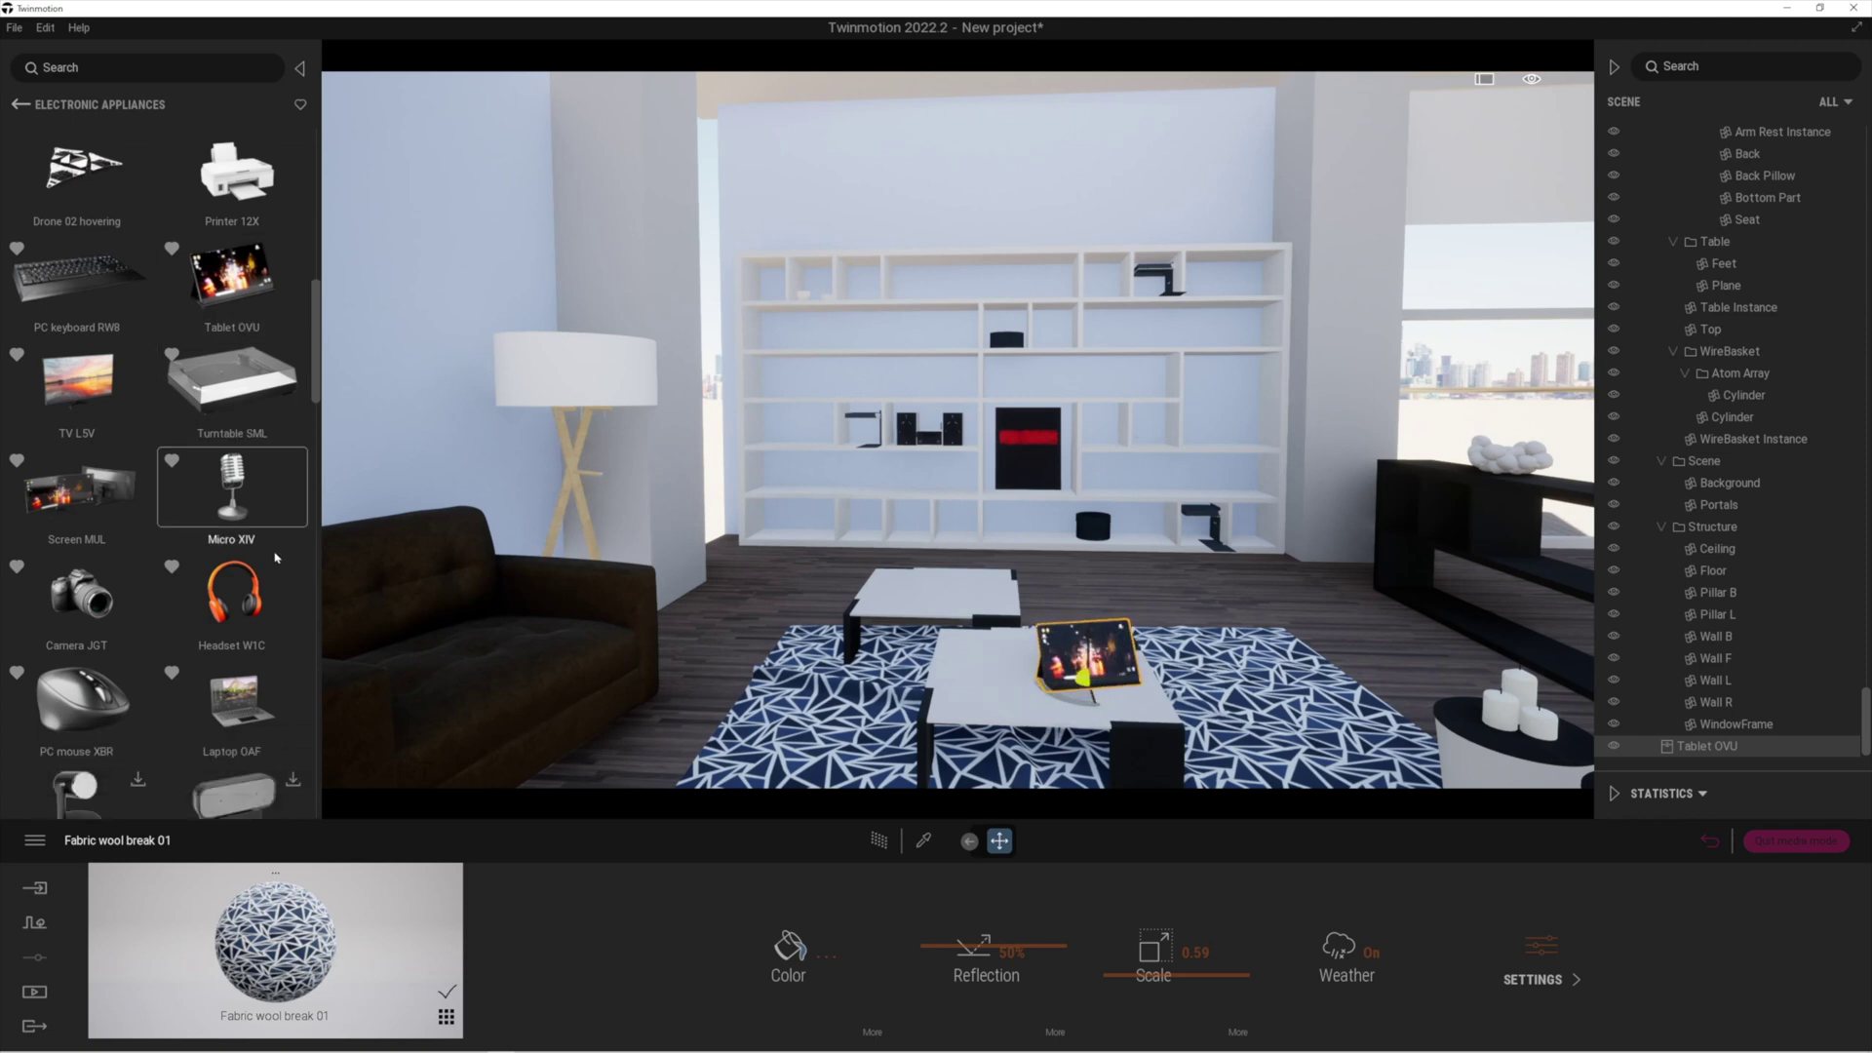
drag(232, 482, 972, 671)
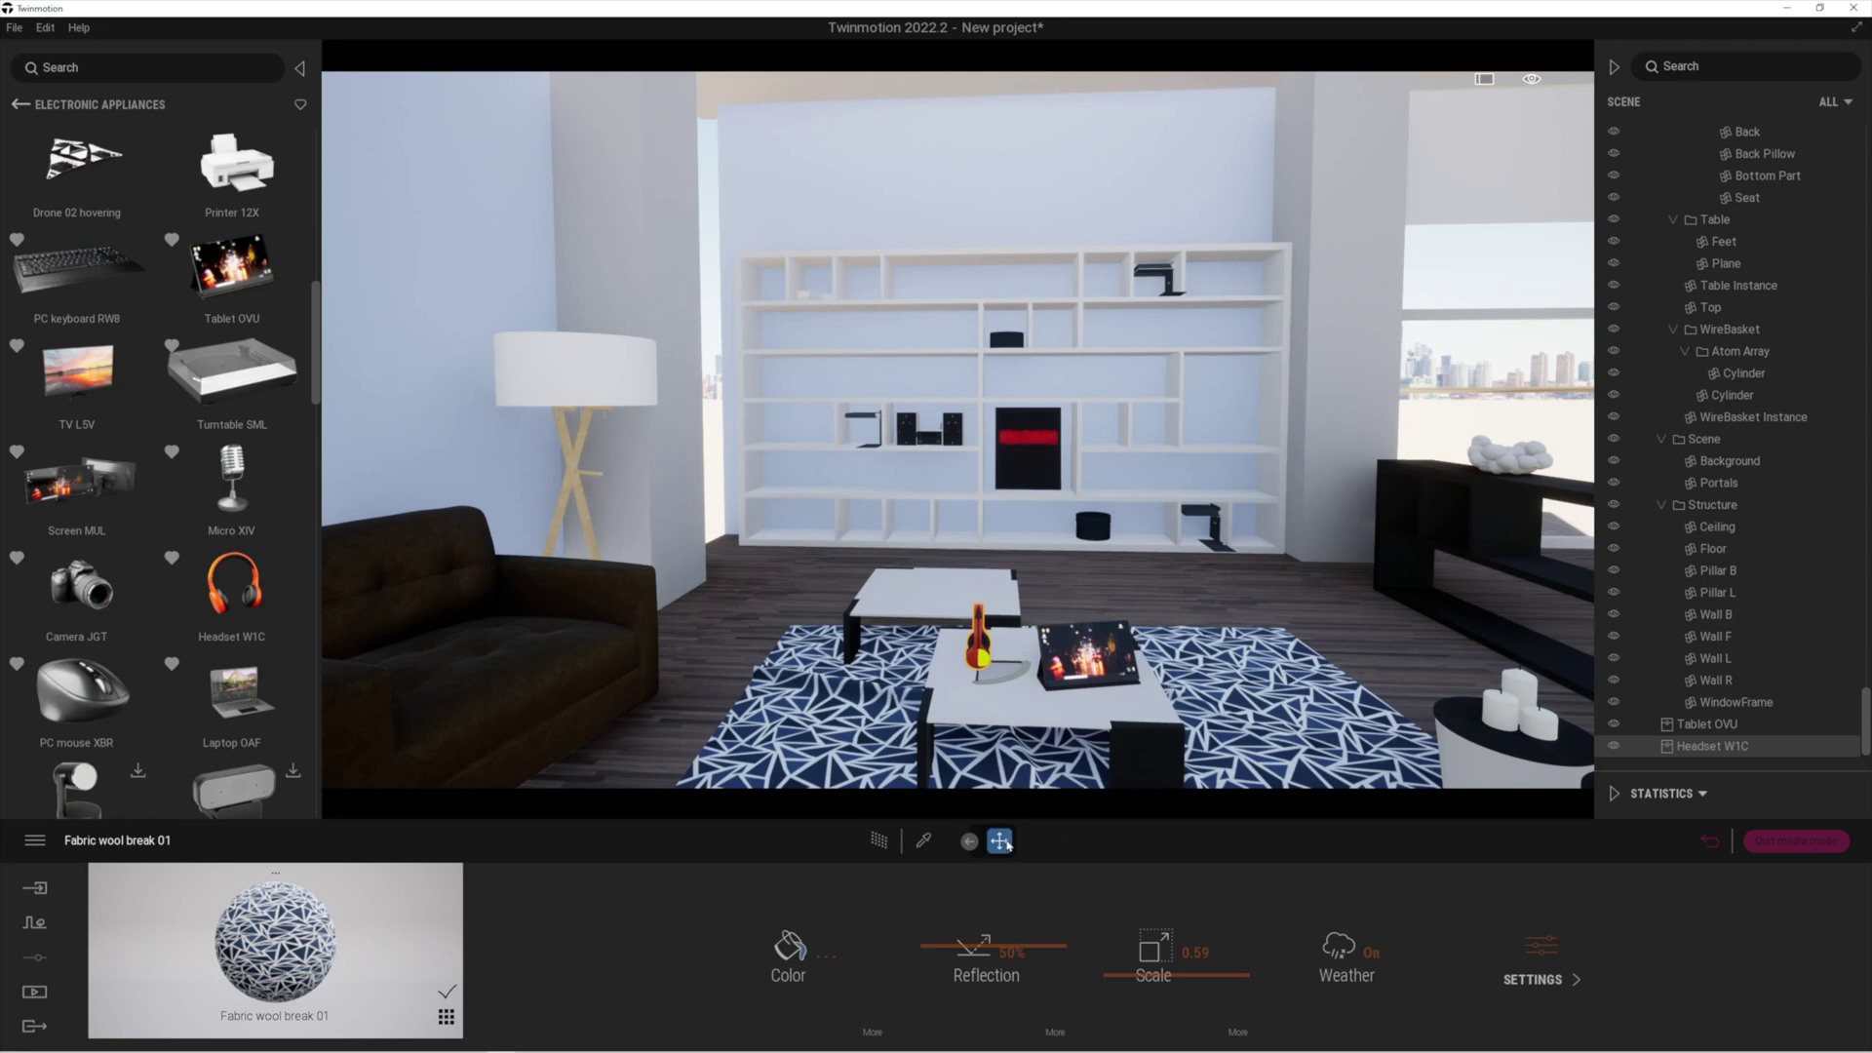
click(969, 842)
click(959, 840)
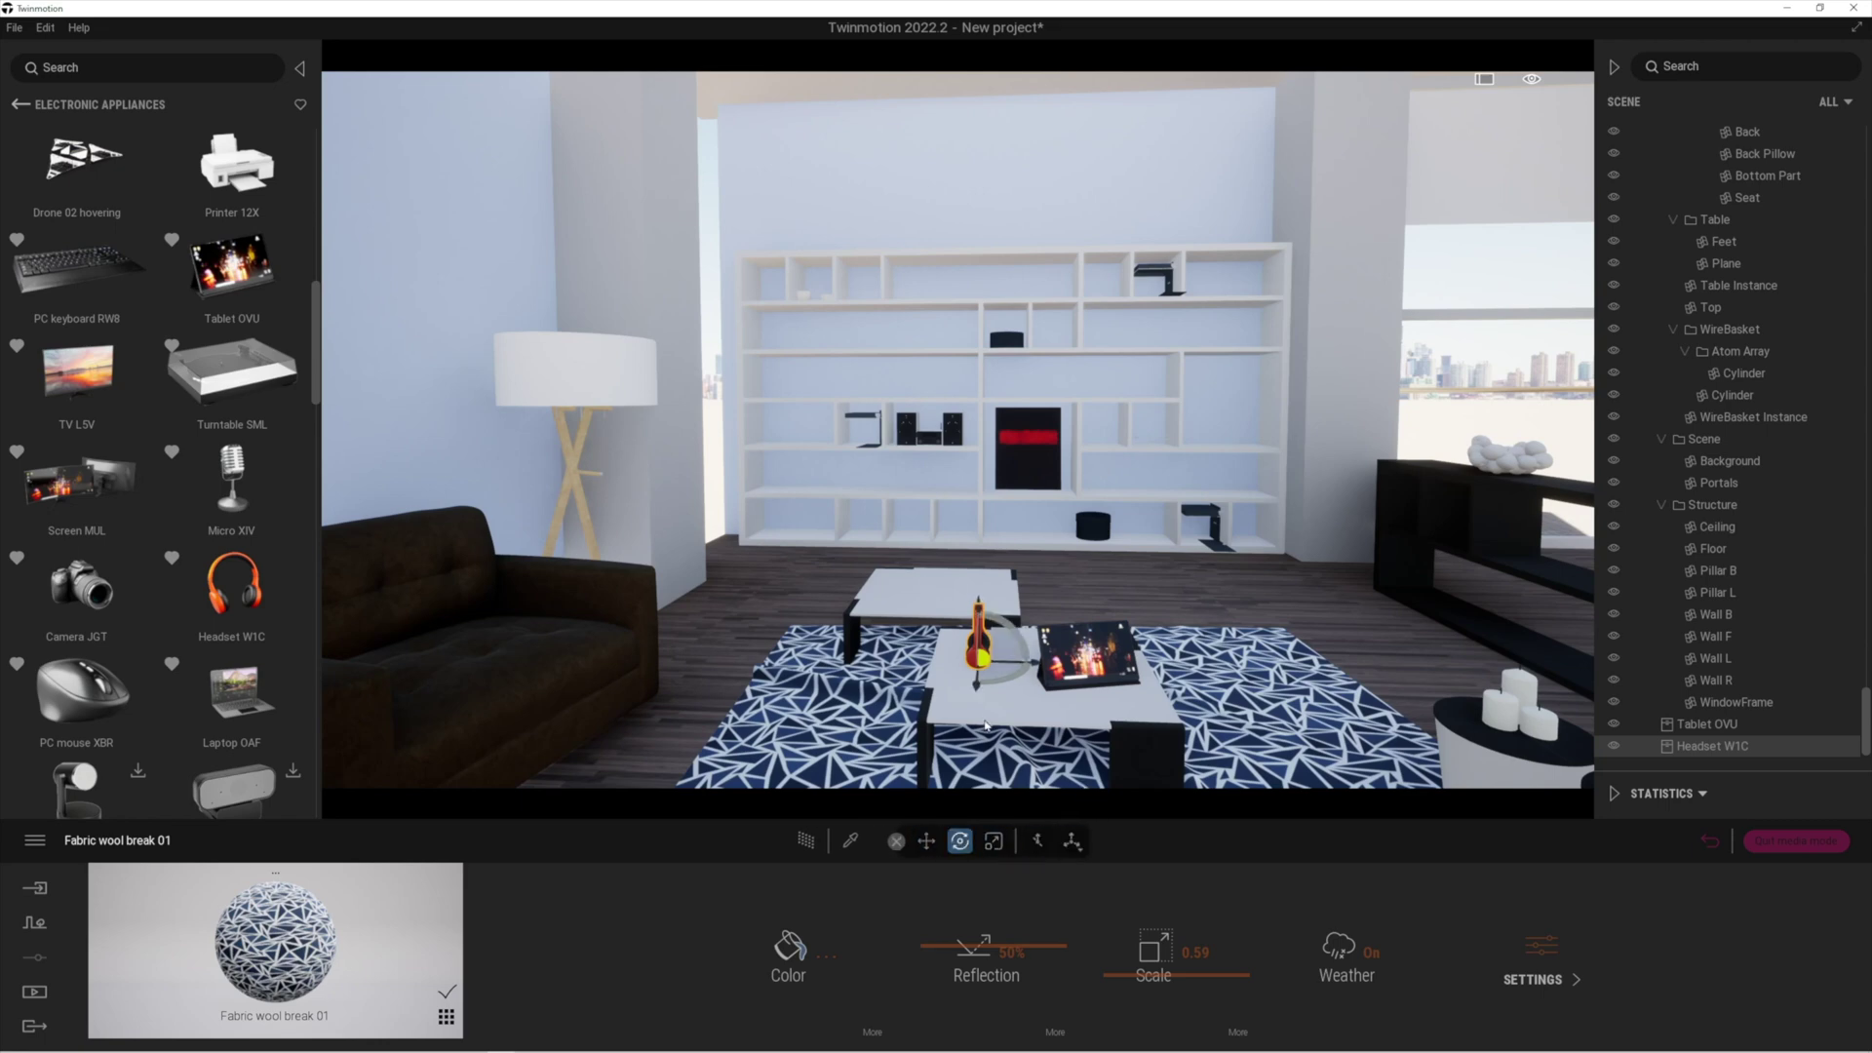
drag(1005, 621, 975, 689)
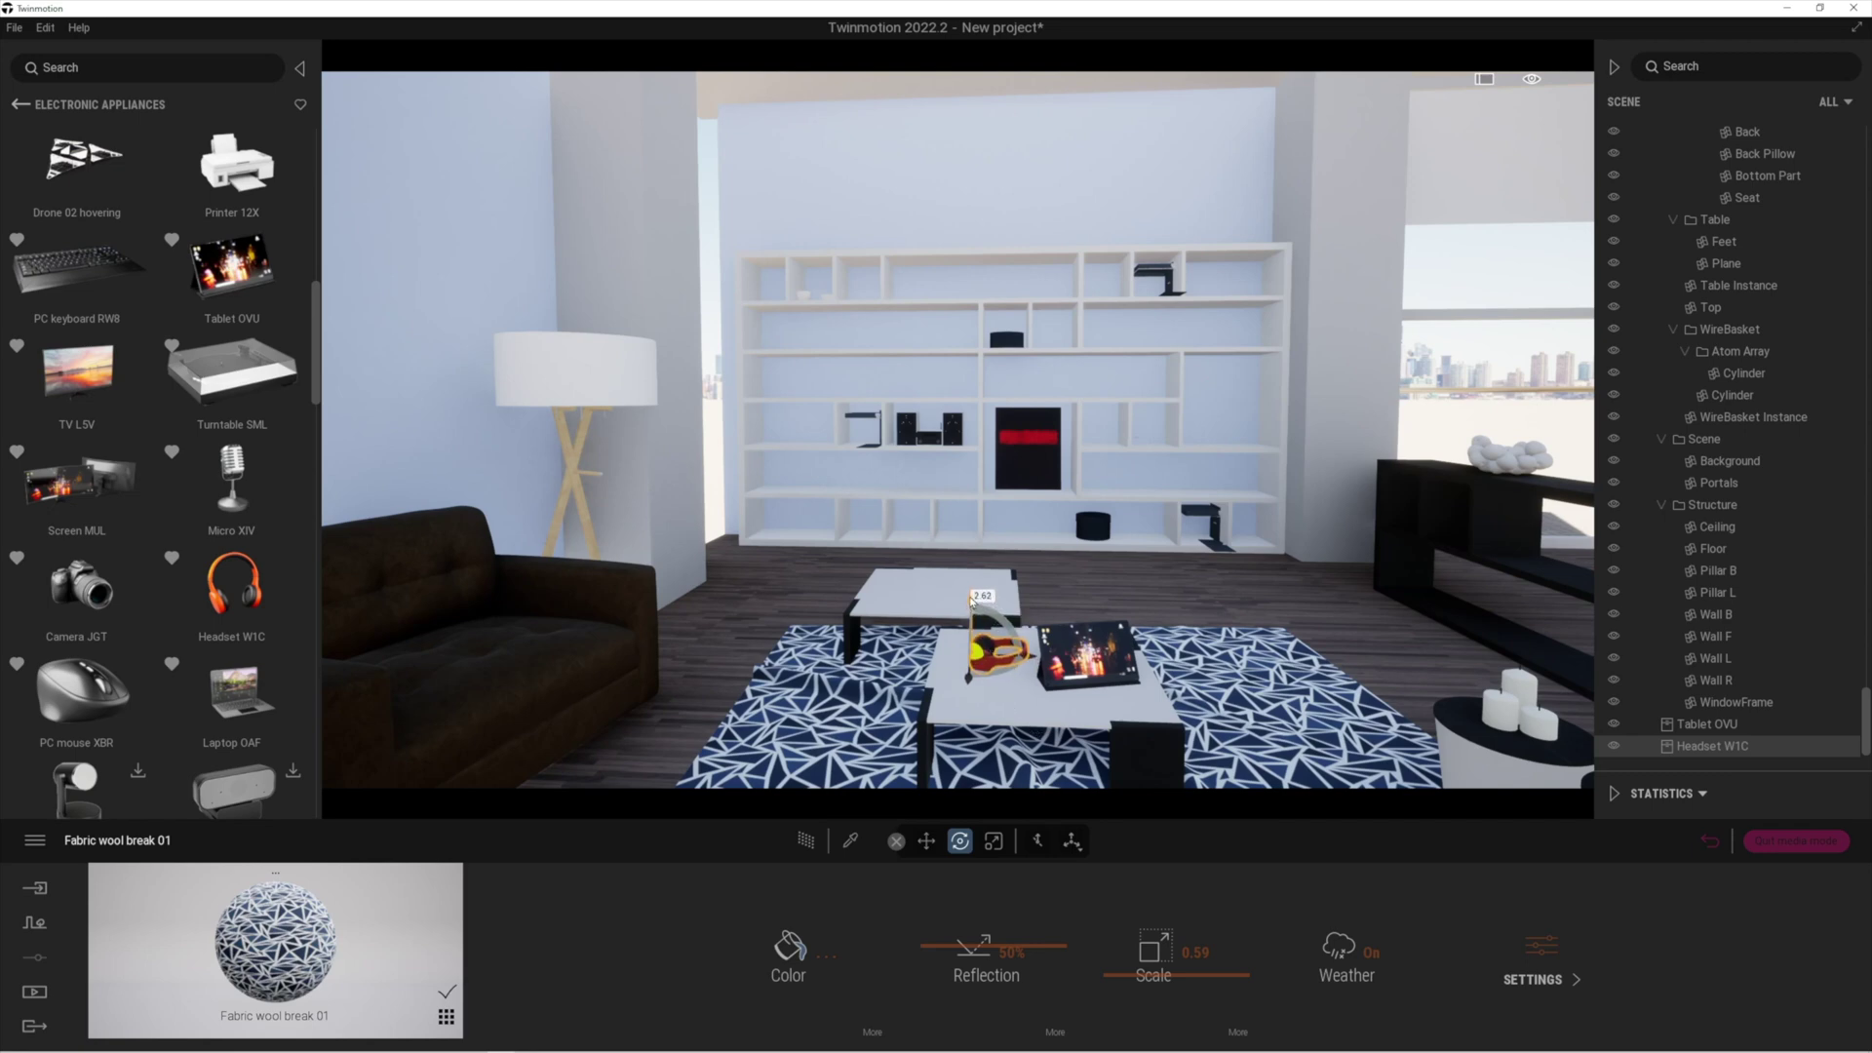
drag(971, 597, 1007, 622)
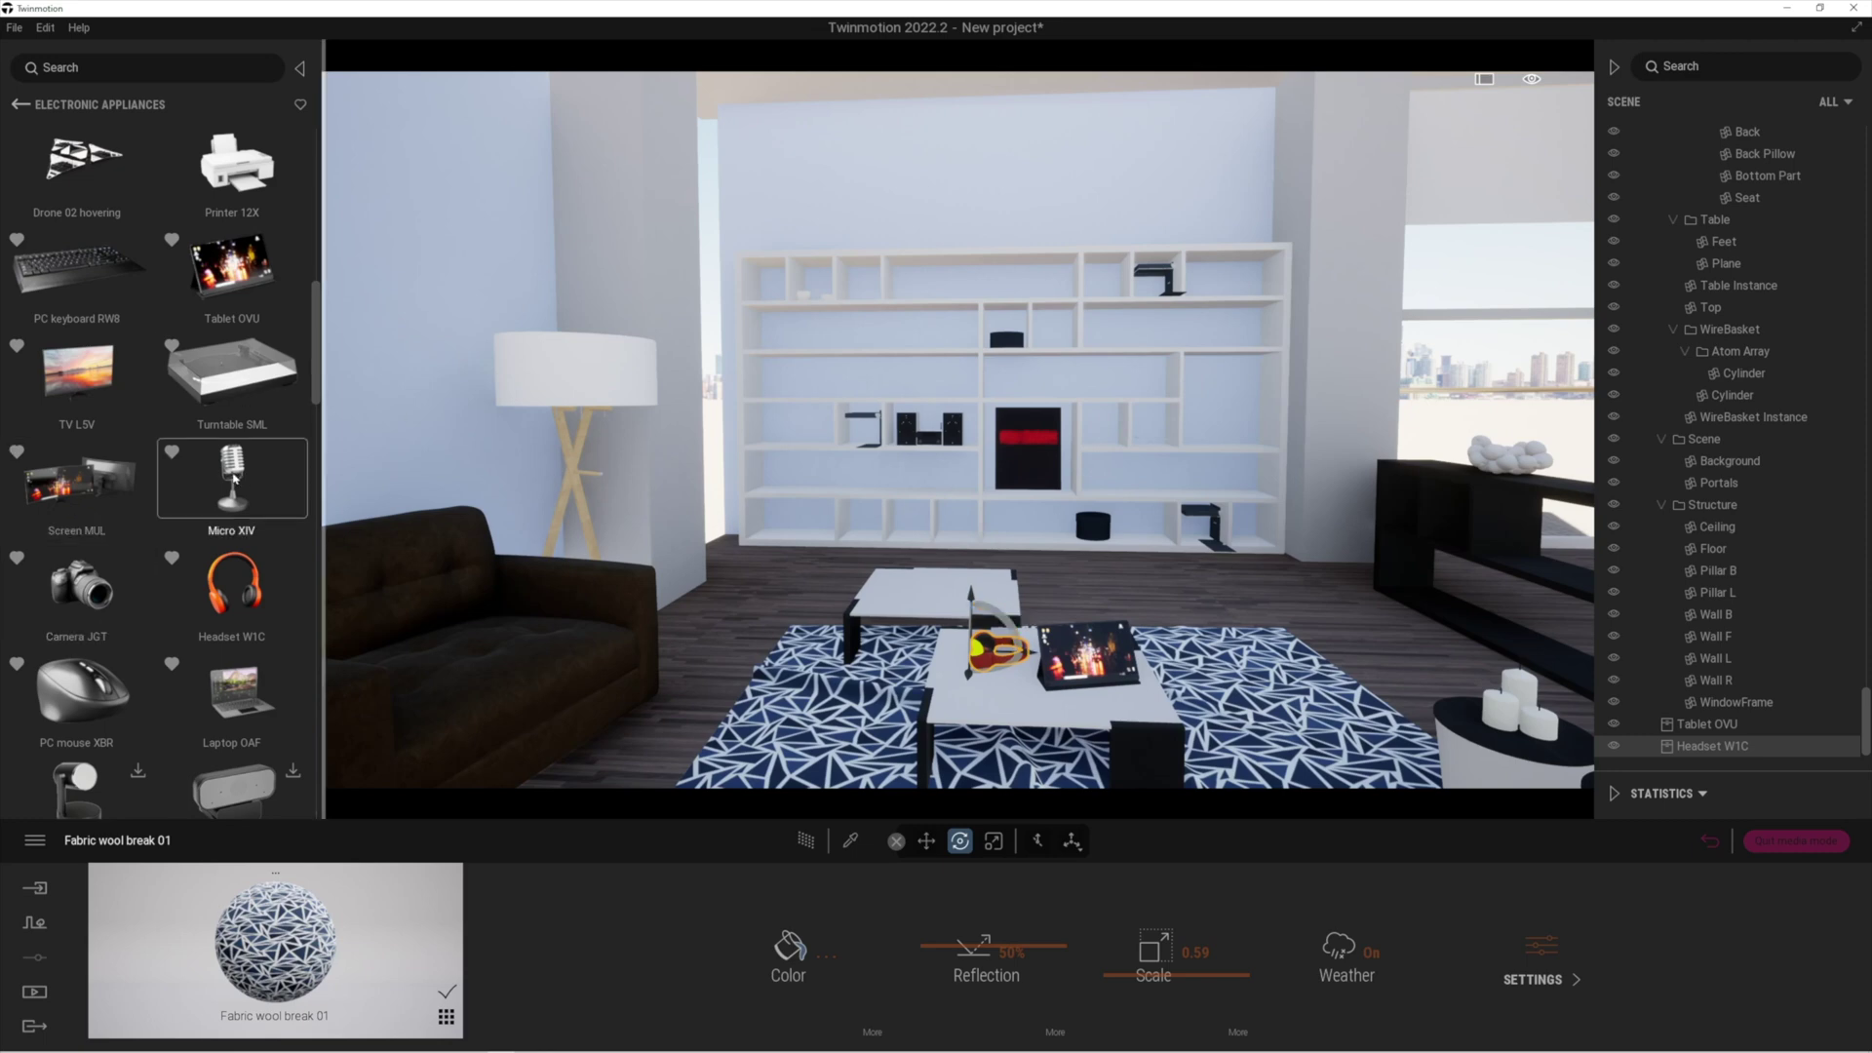
- Place the Camera JGT on the front coffee table and the Laptop open model on the rear coffee table
drag(90, 591, 941, 731)
scroll(159, 434, down, 2)
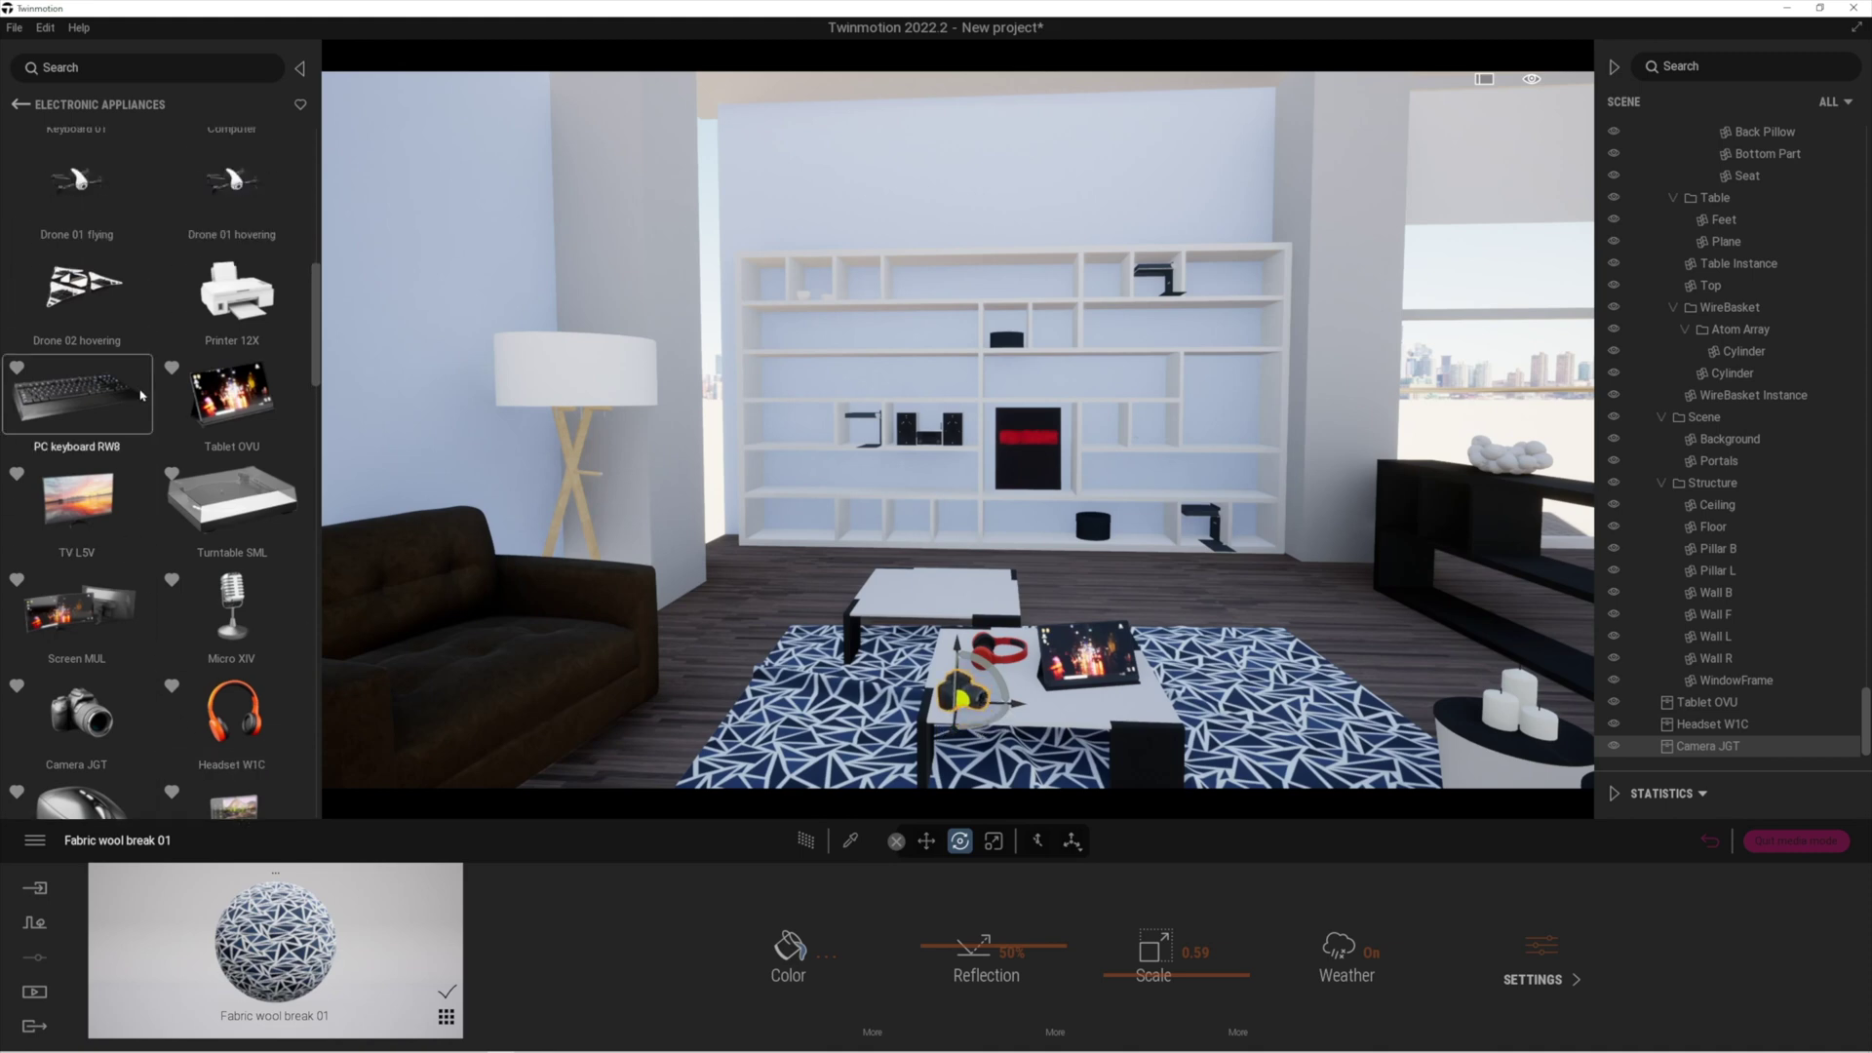
scroll(159, 434, down, 6)
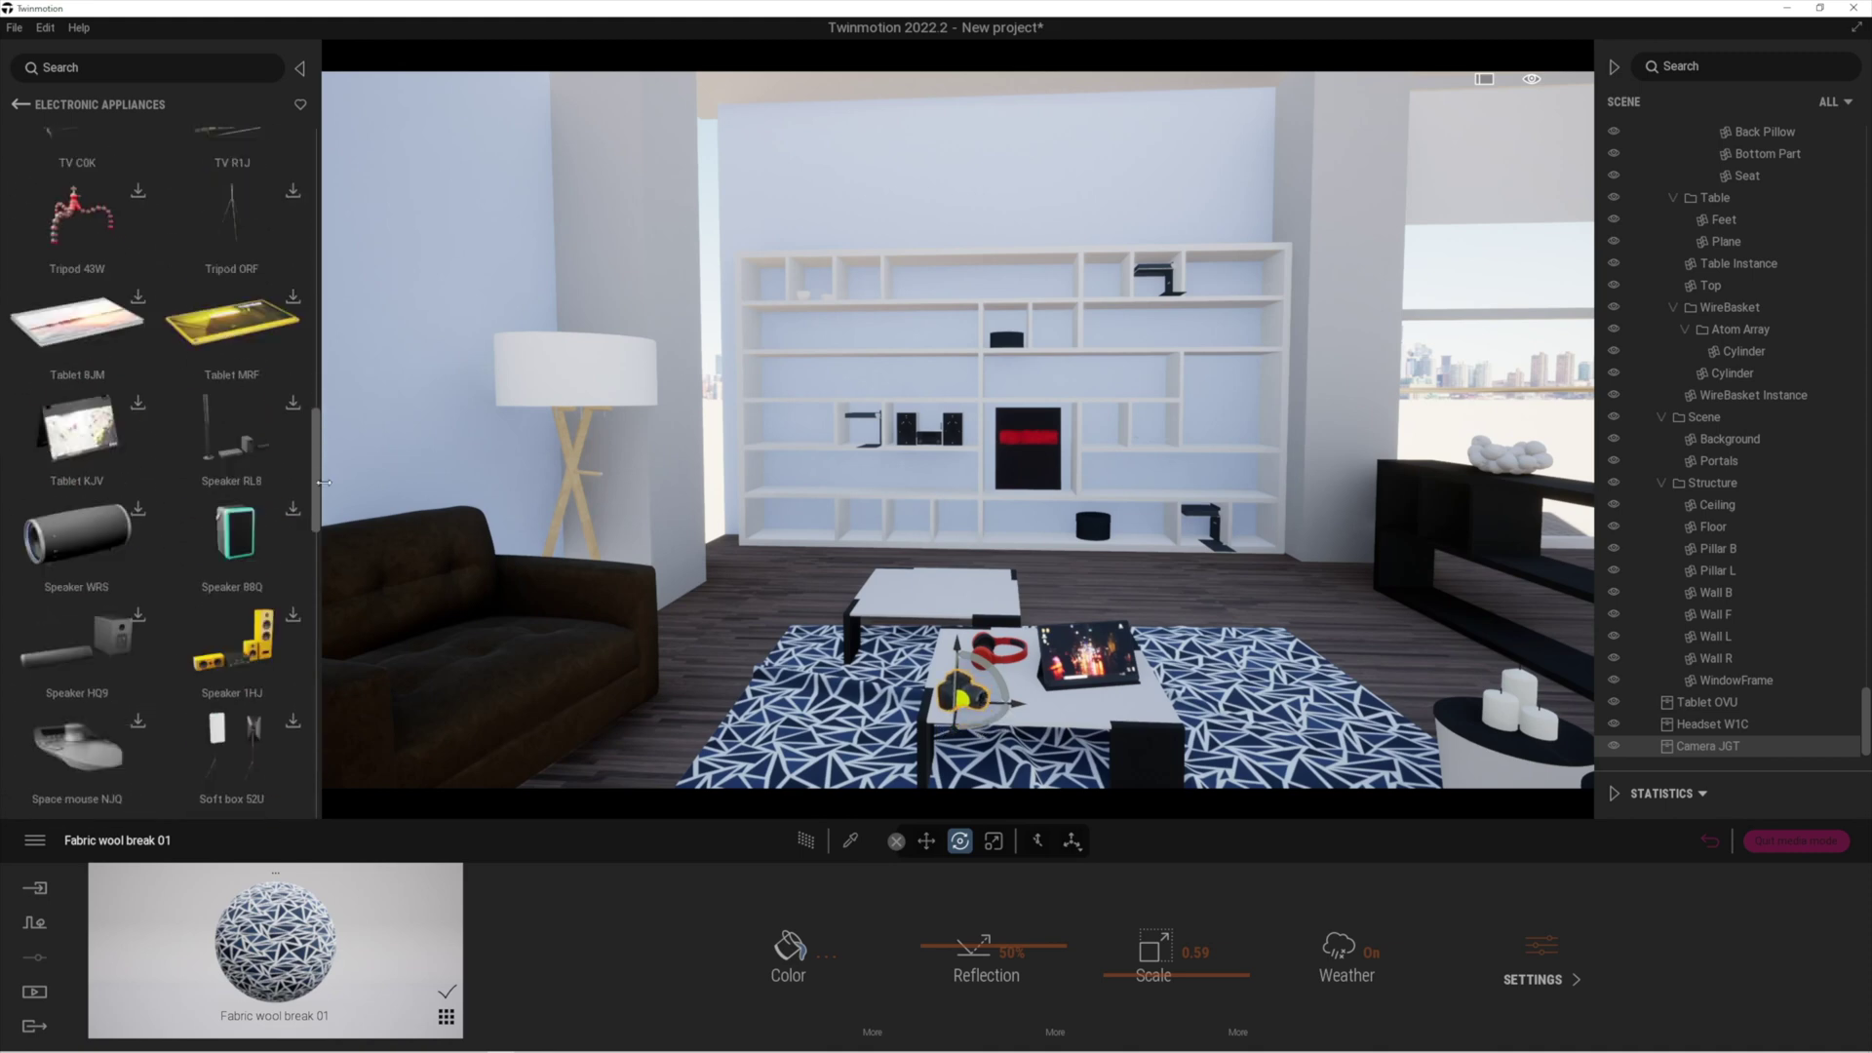
drag(323, 484, 297, 778)
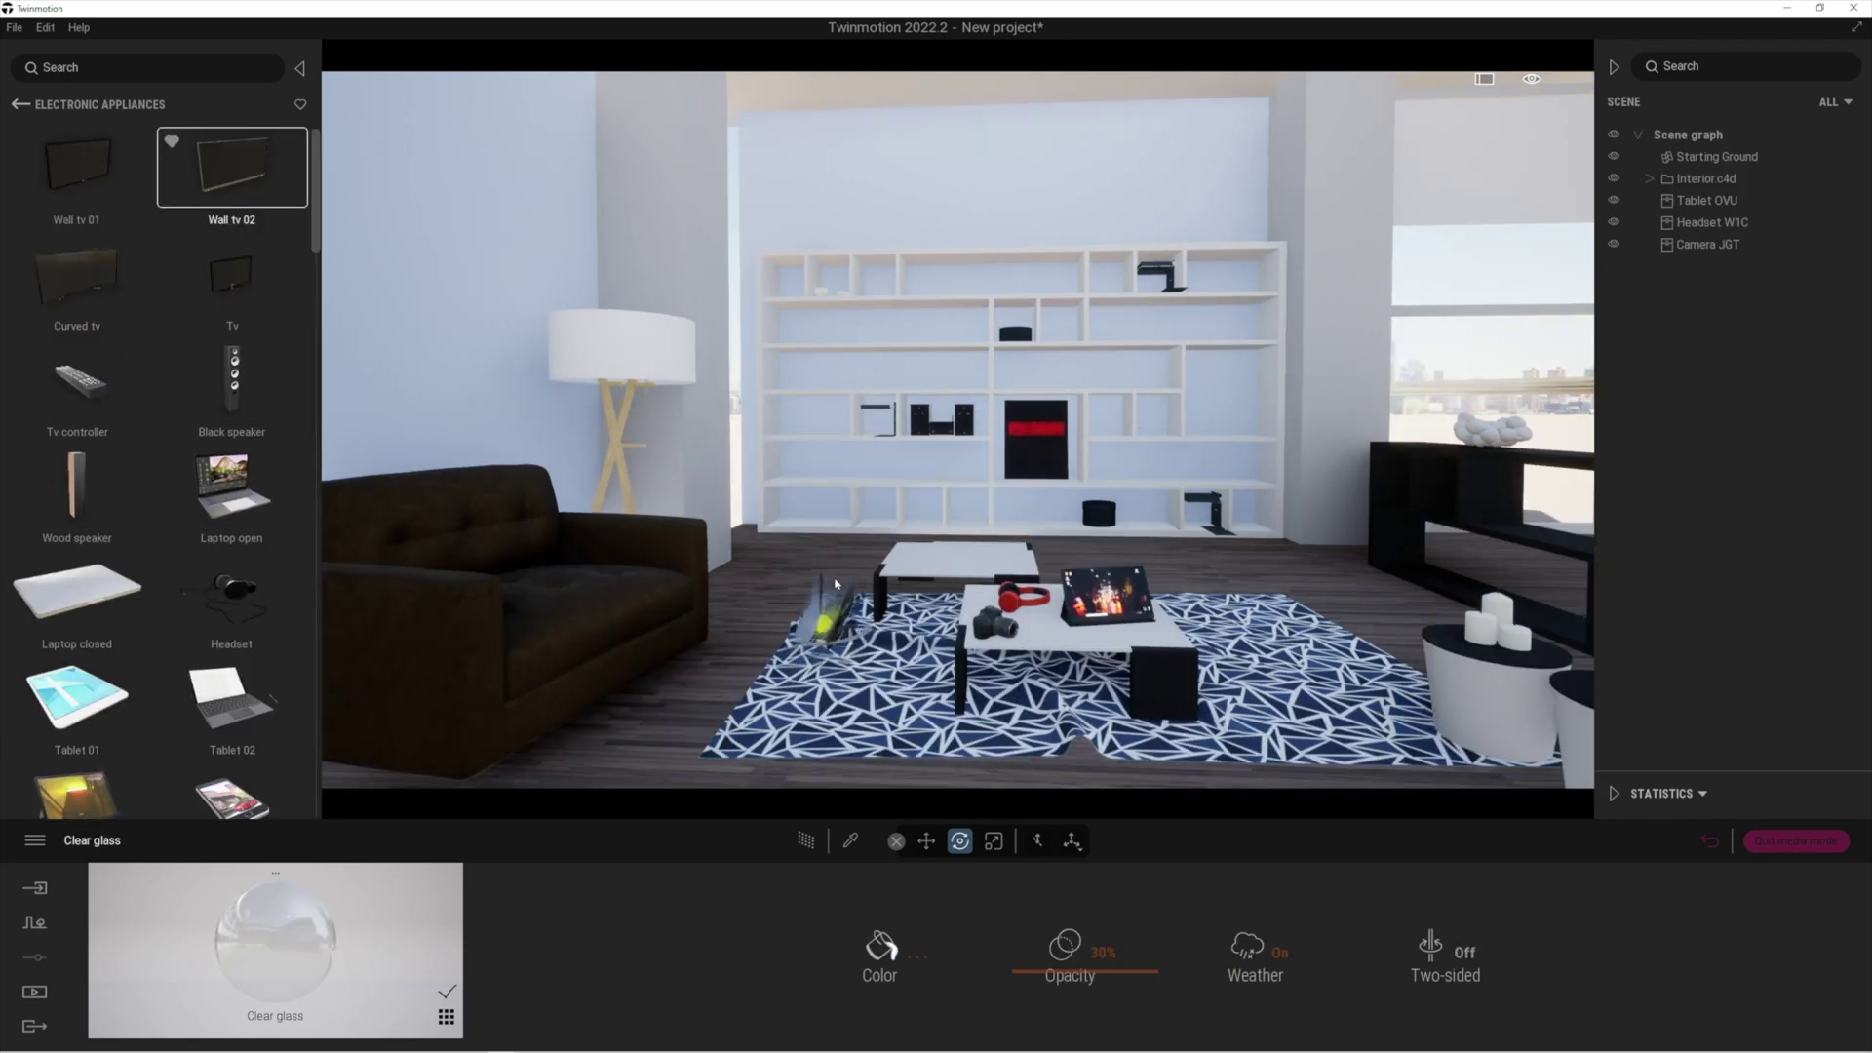
drag(975, 566, 932, 572)
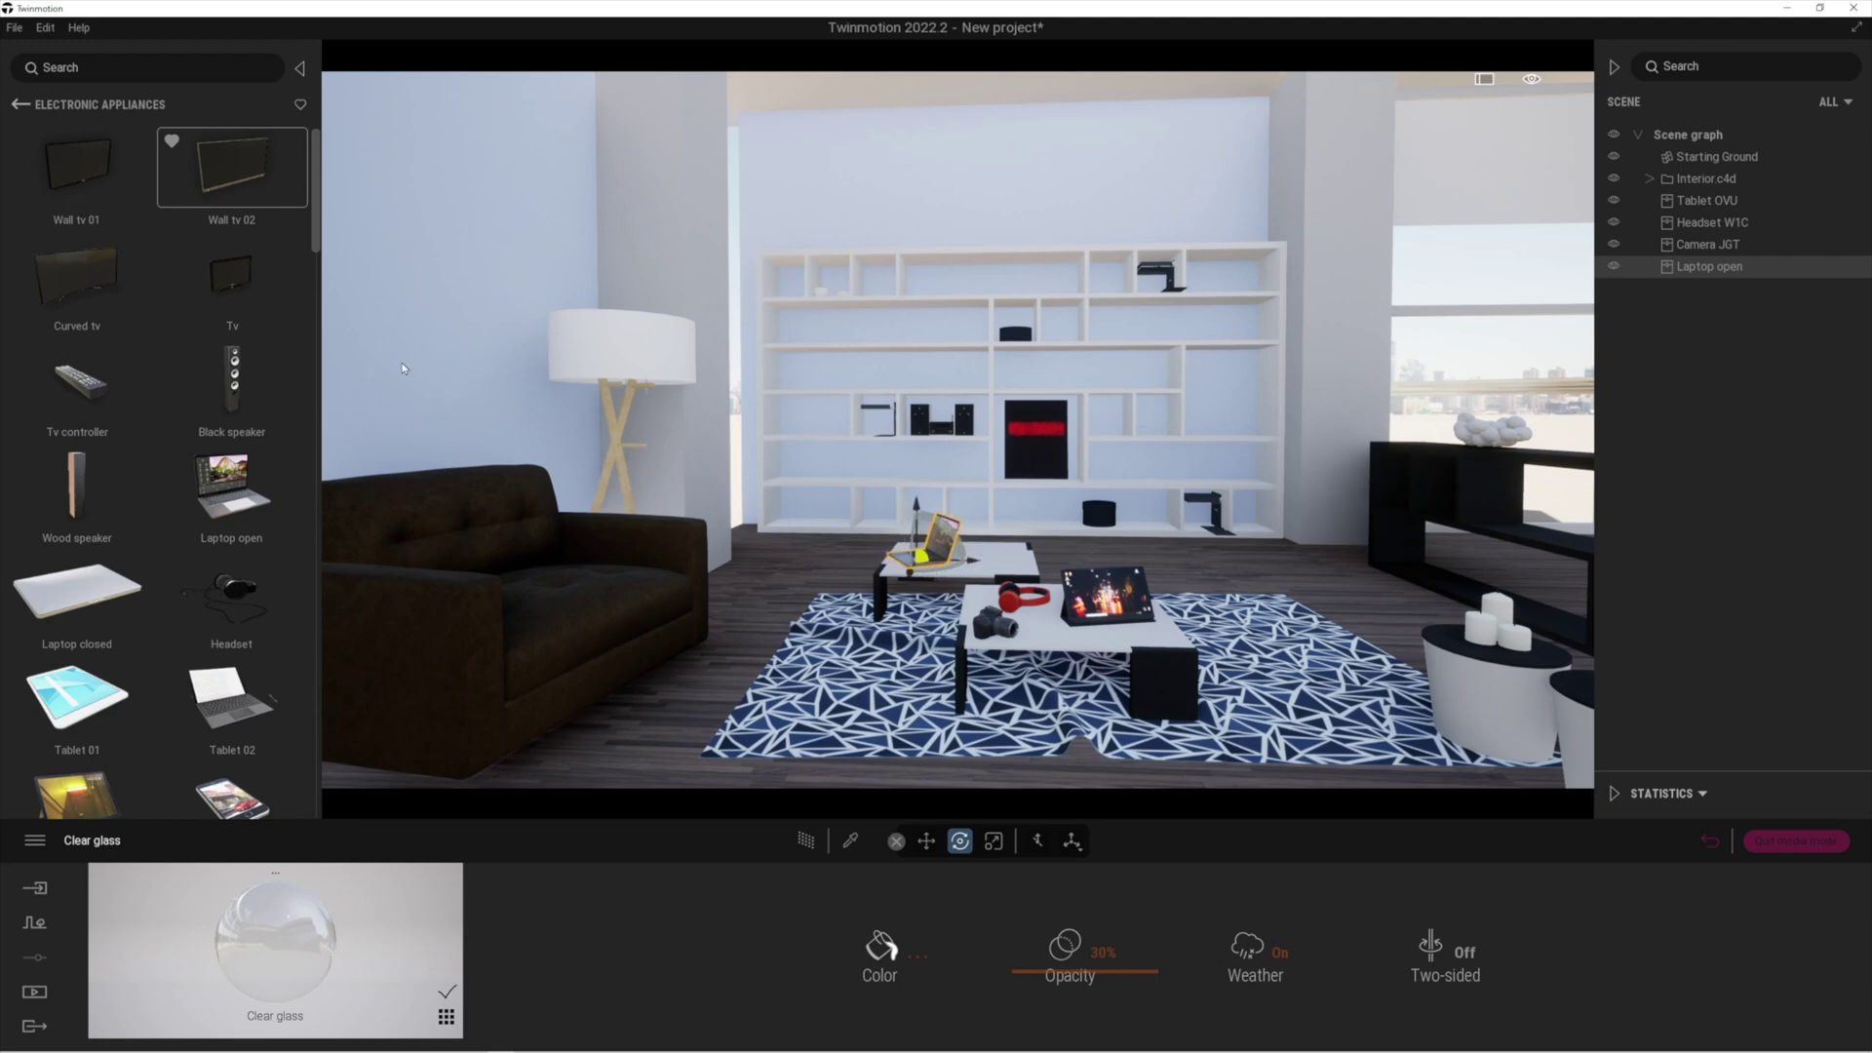
- Apply the Wenge 01 B wood material to the coffee table tops and set its reflection to 62%
click(21, 104)
click(20, 104)
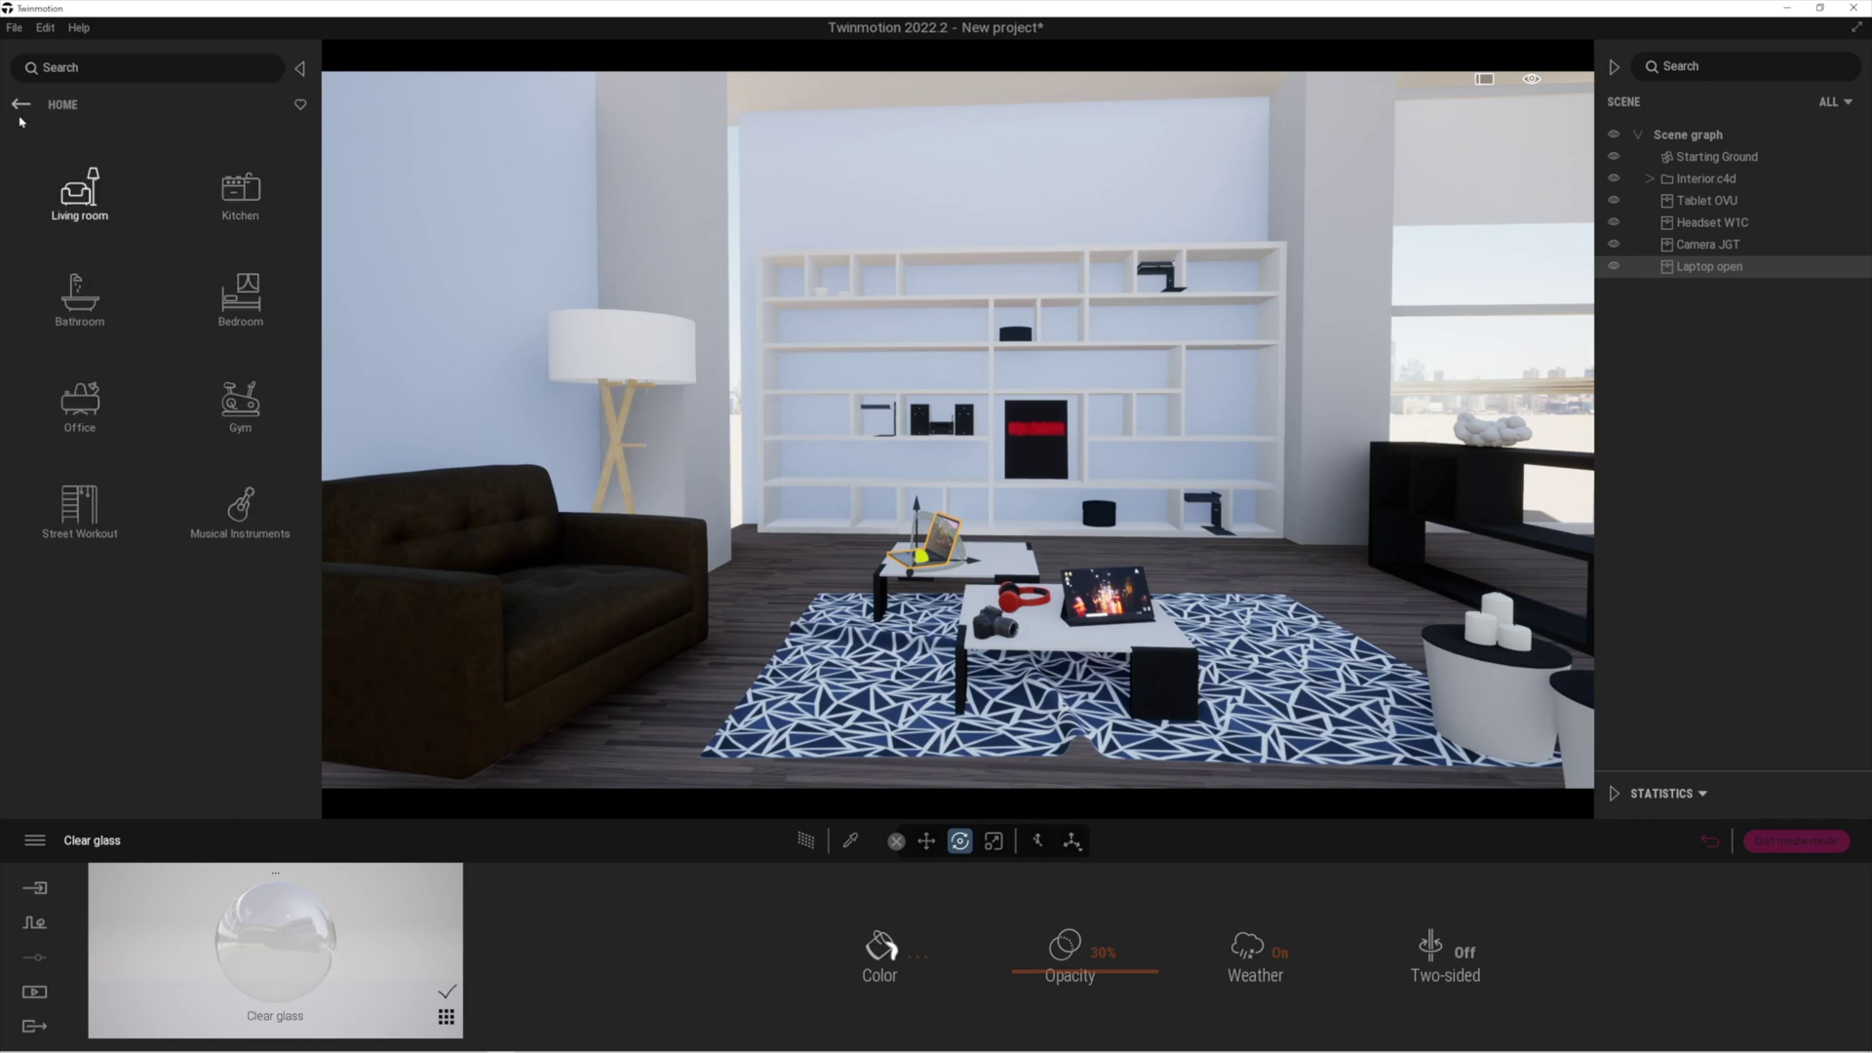
click(20, 105)
click(78, 190)
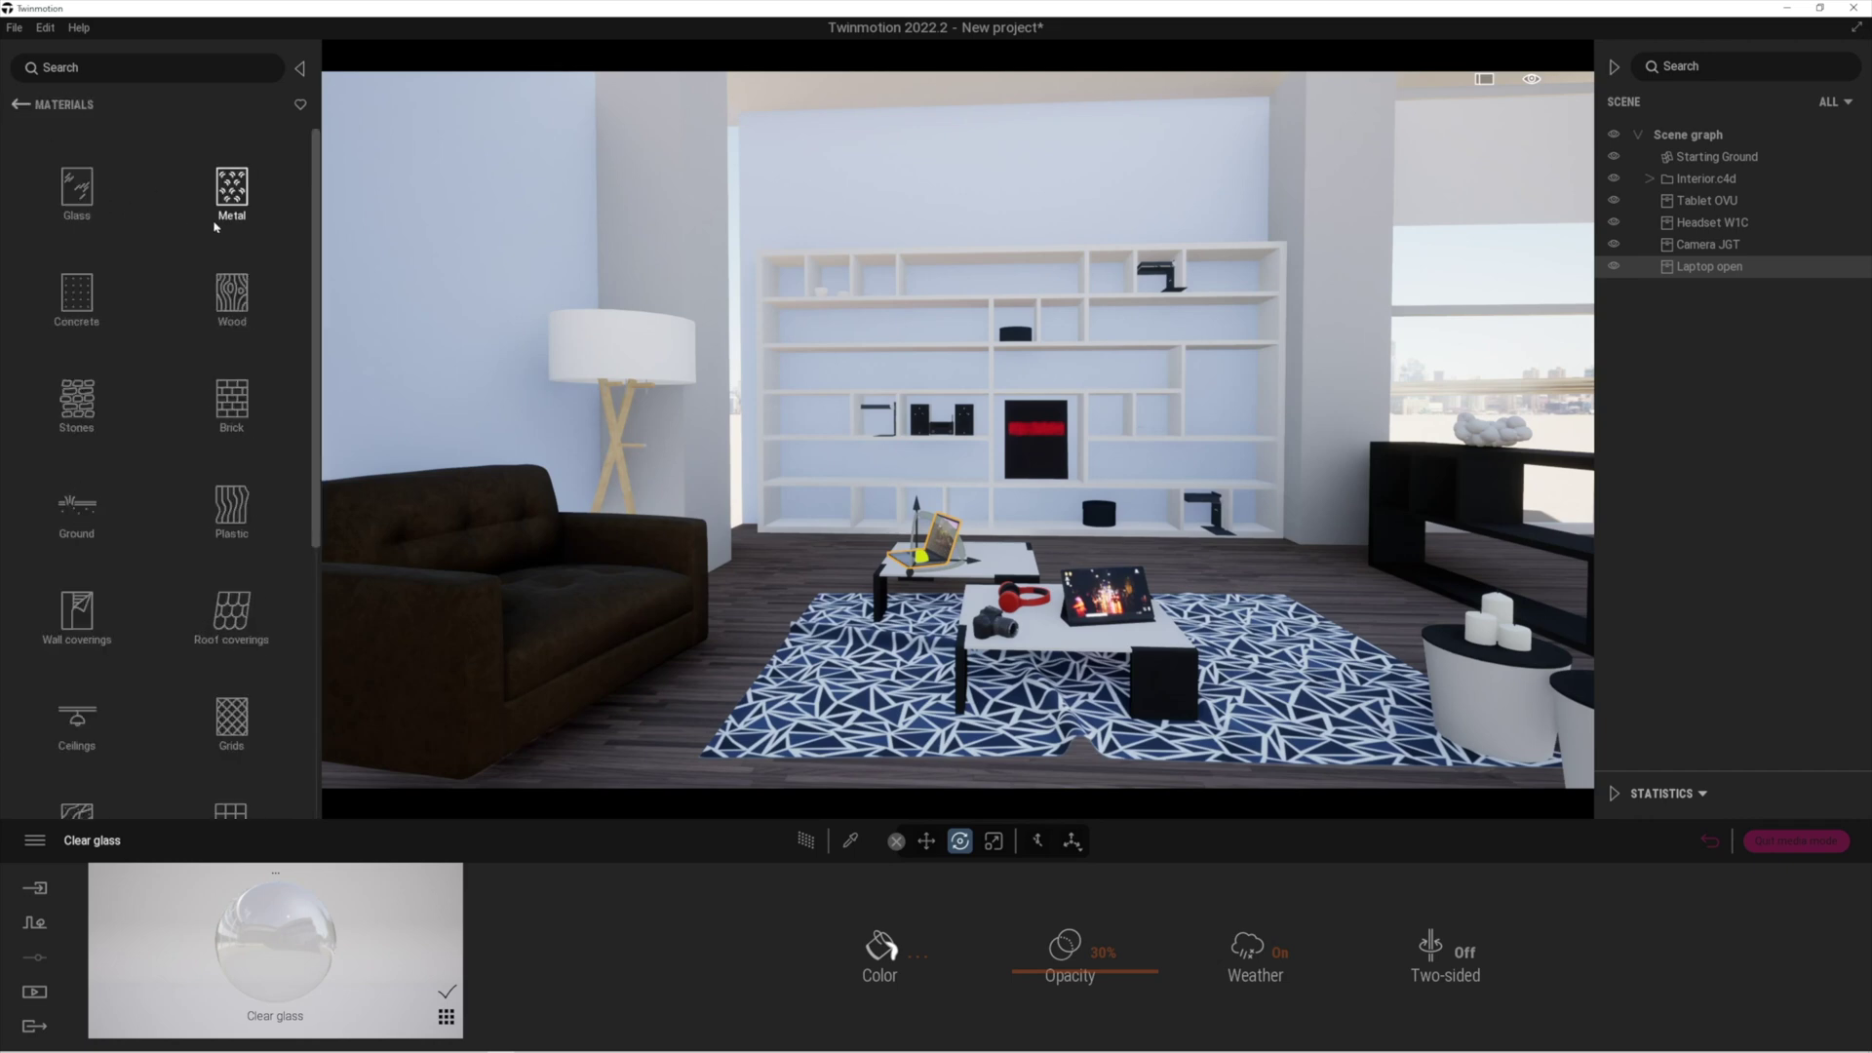
click(232, 297)
scroll(234, 585, down, 3)
drag(242, 348, 1056, 641)
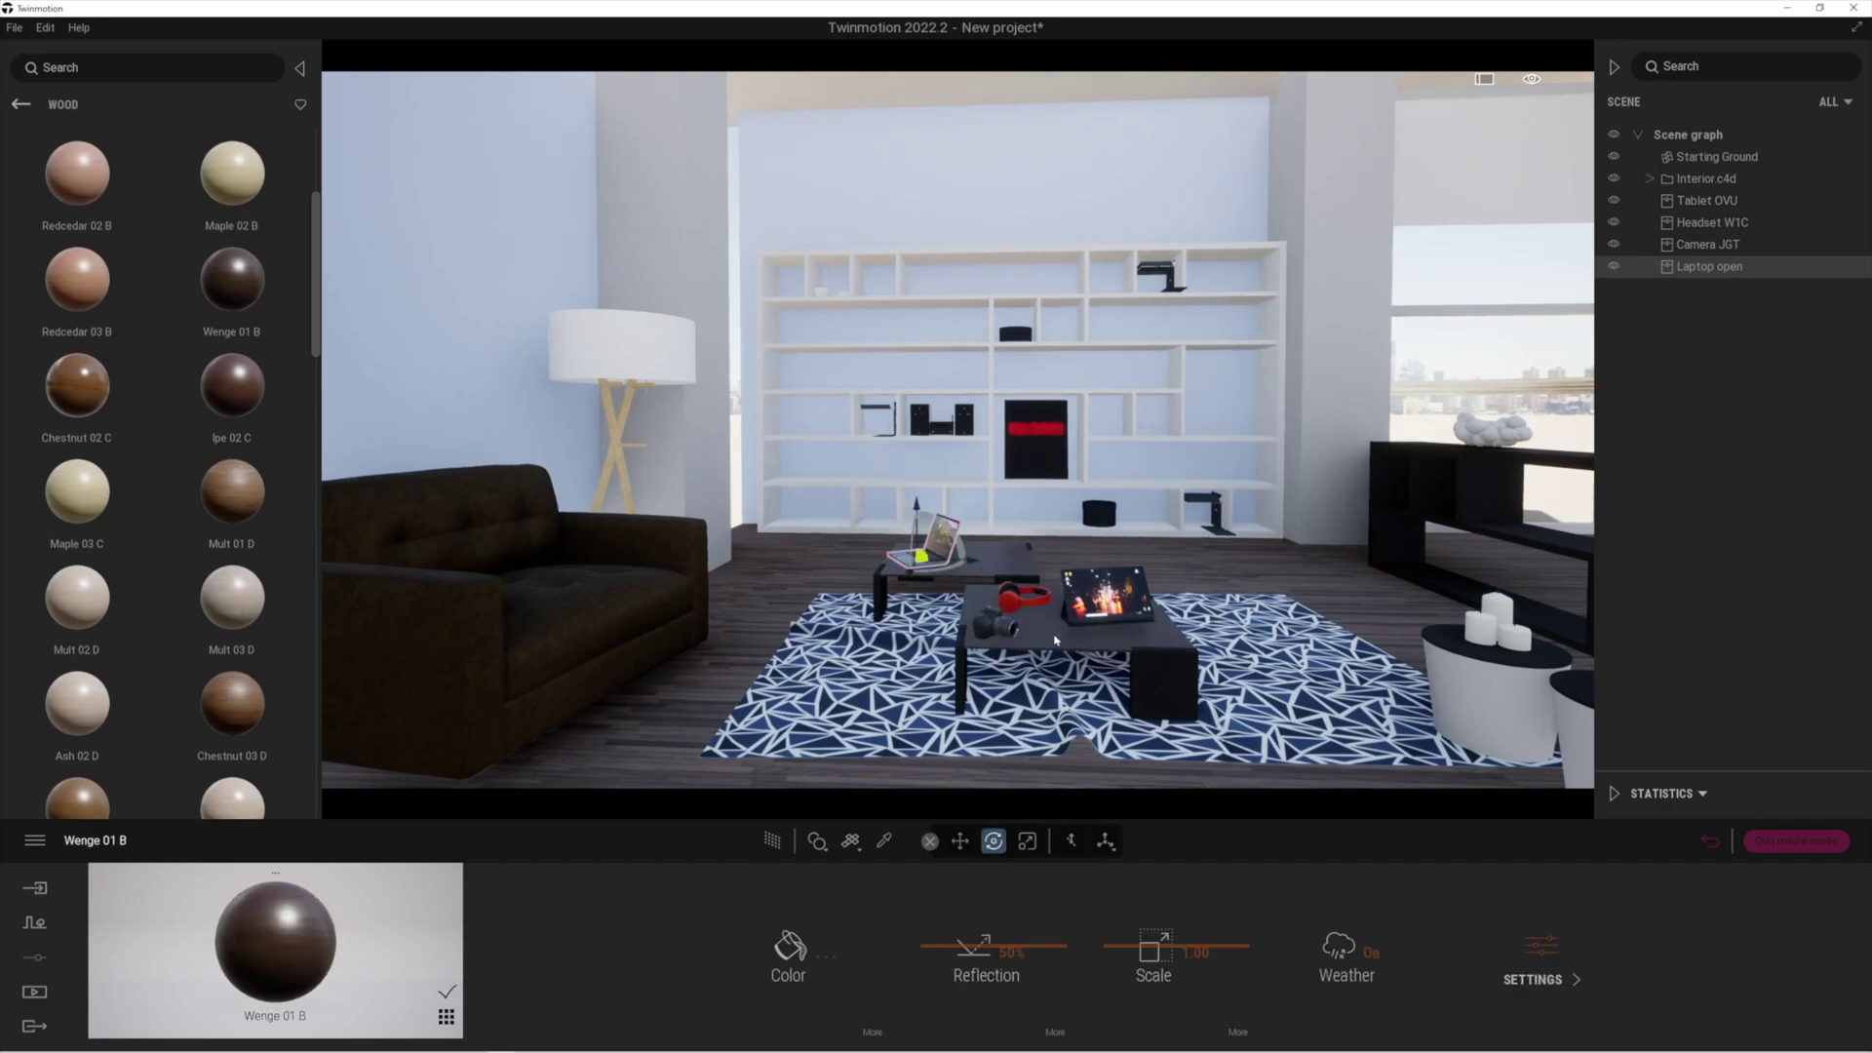
drag(954, 943, 952, 929)
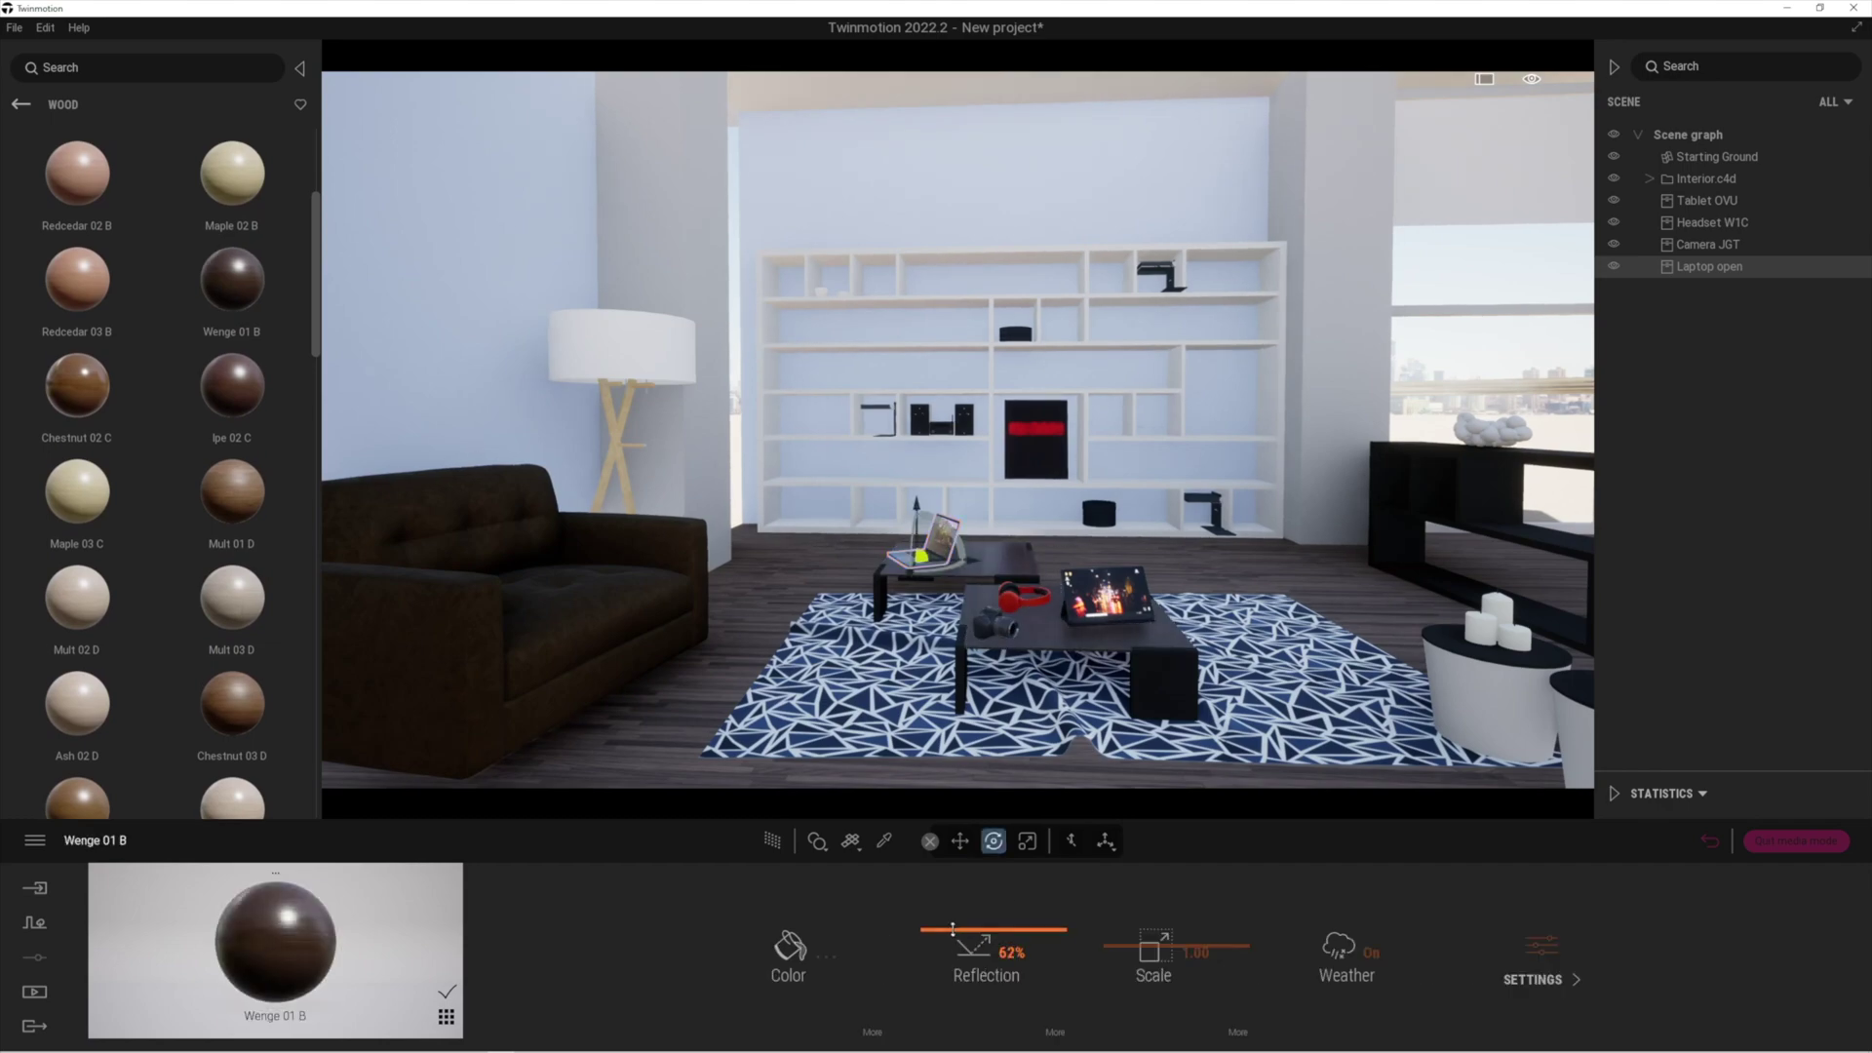
- Set the texture rotation of the Wenge 01 B material on the coffee tables to 226°
key(r)
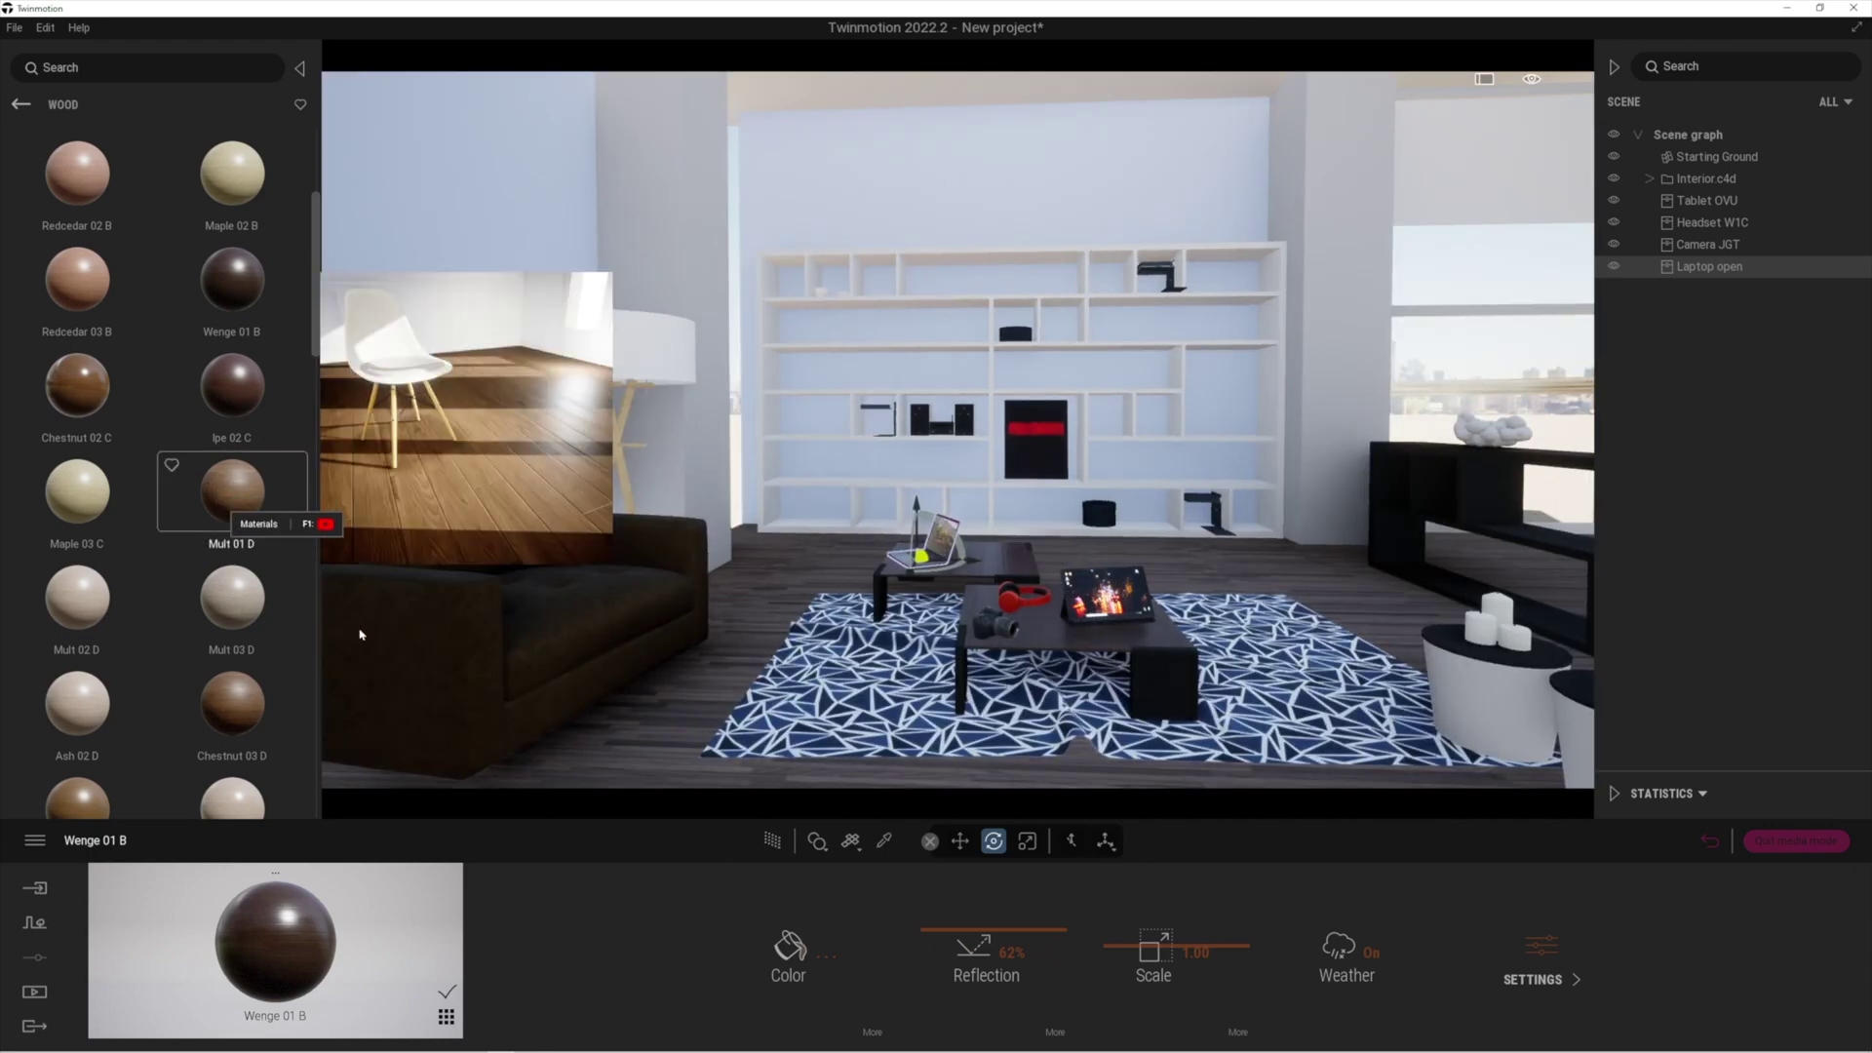
key(t)
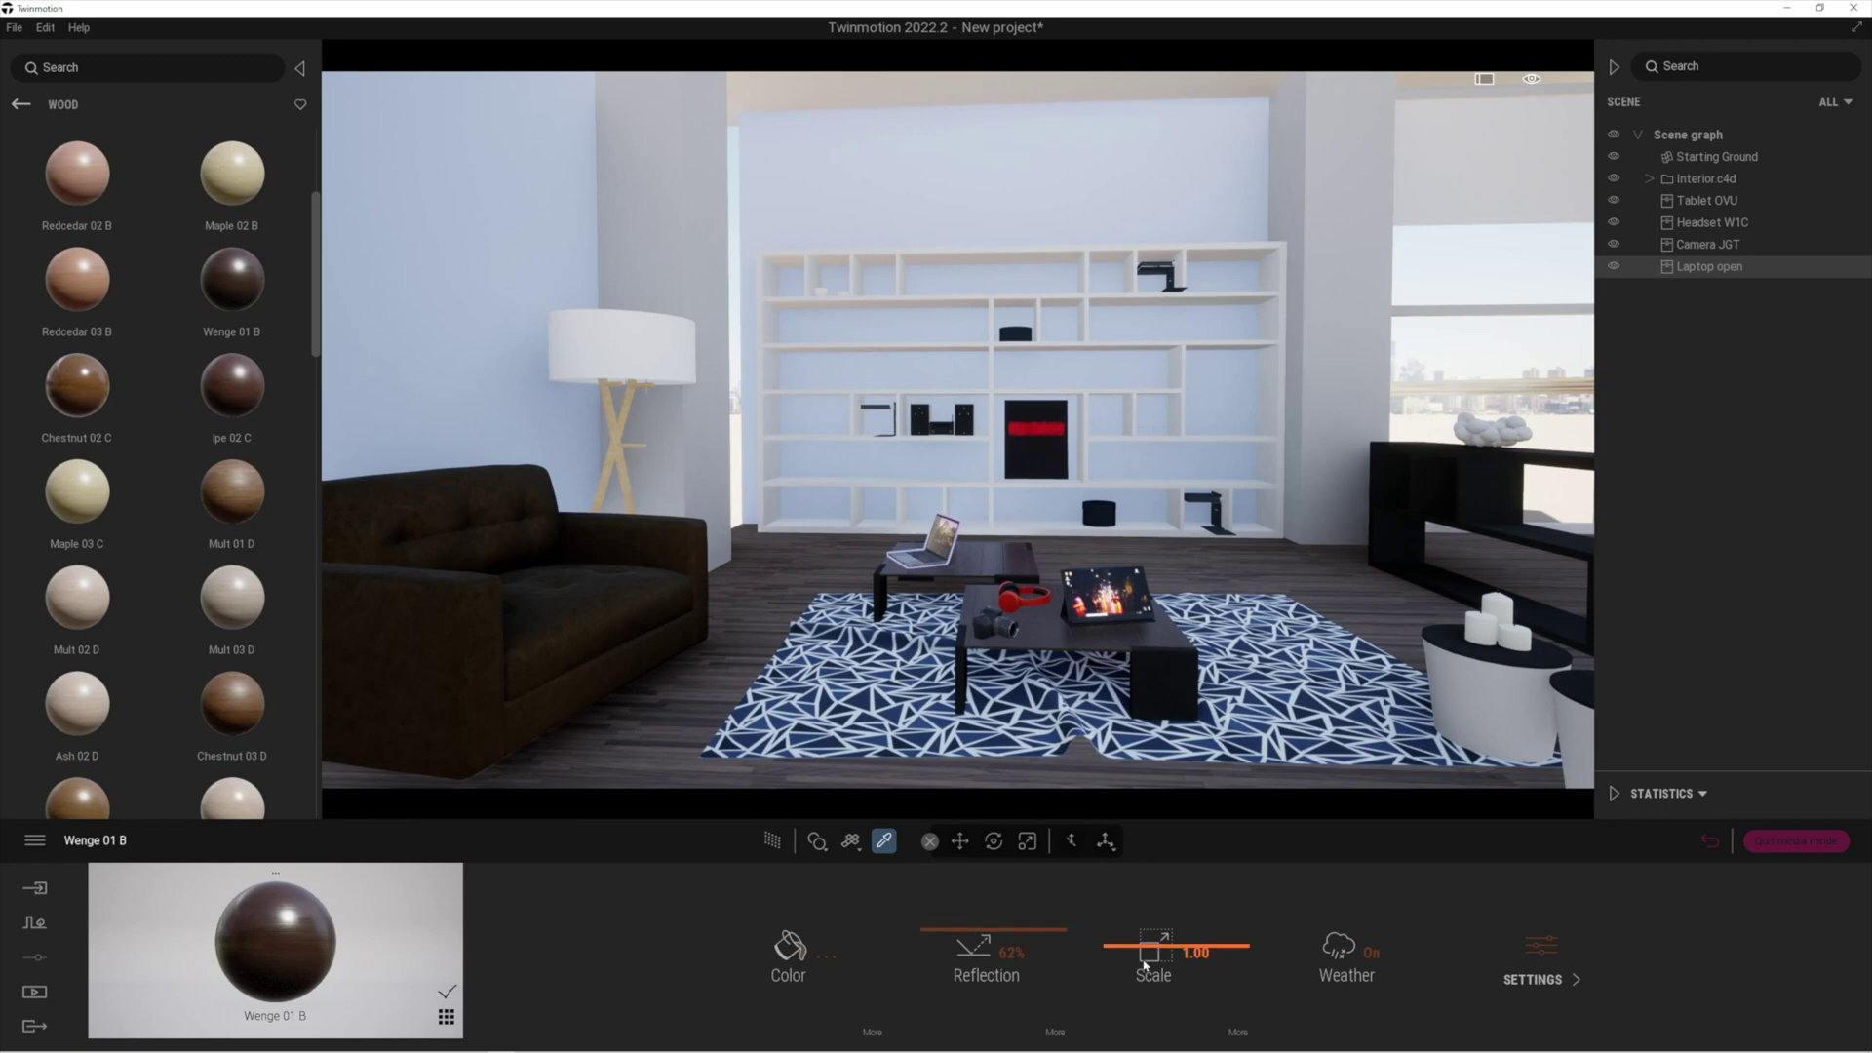
click(1055, 1031)
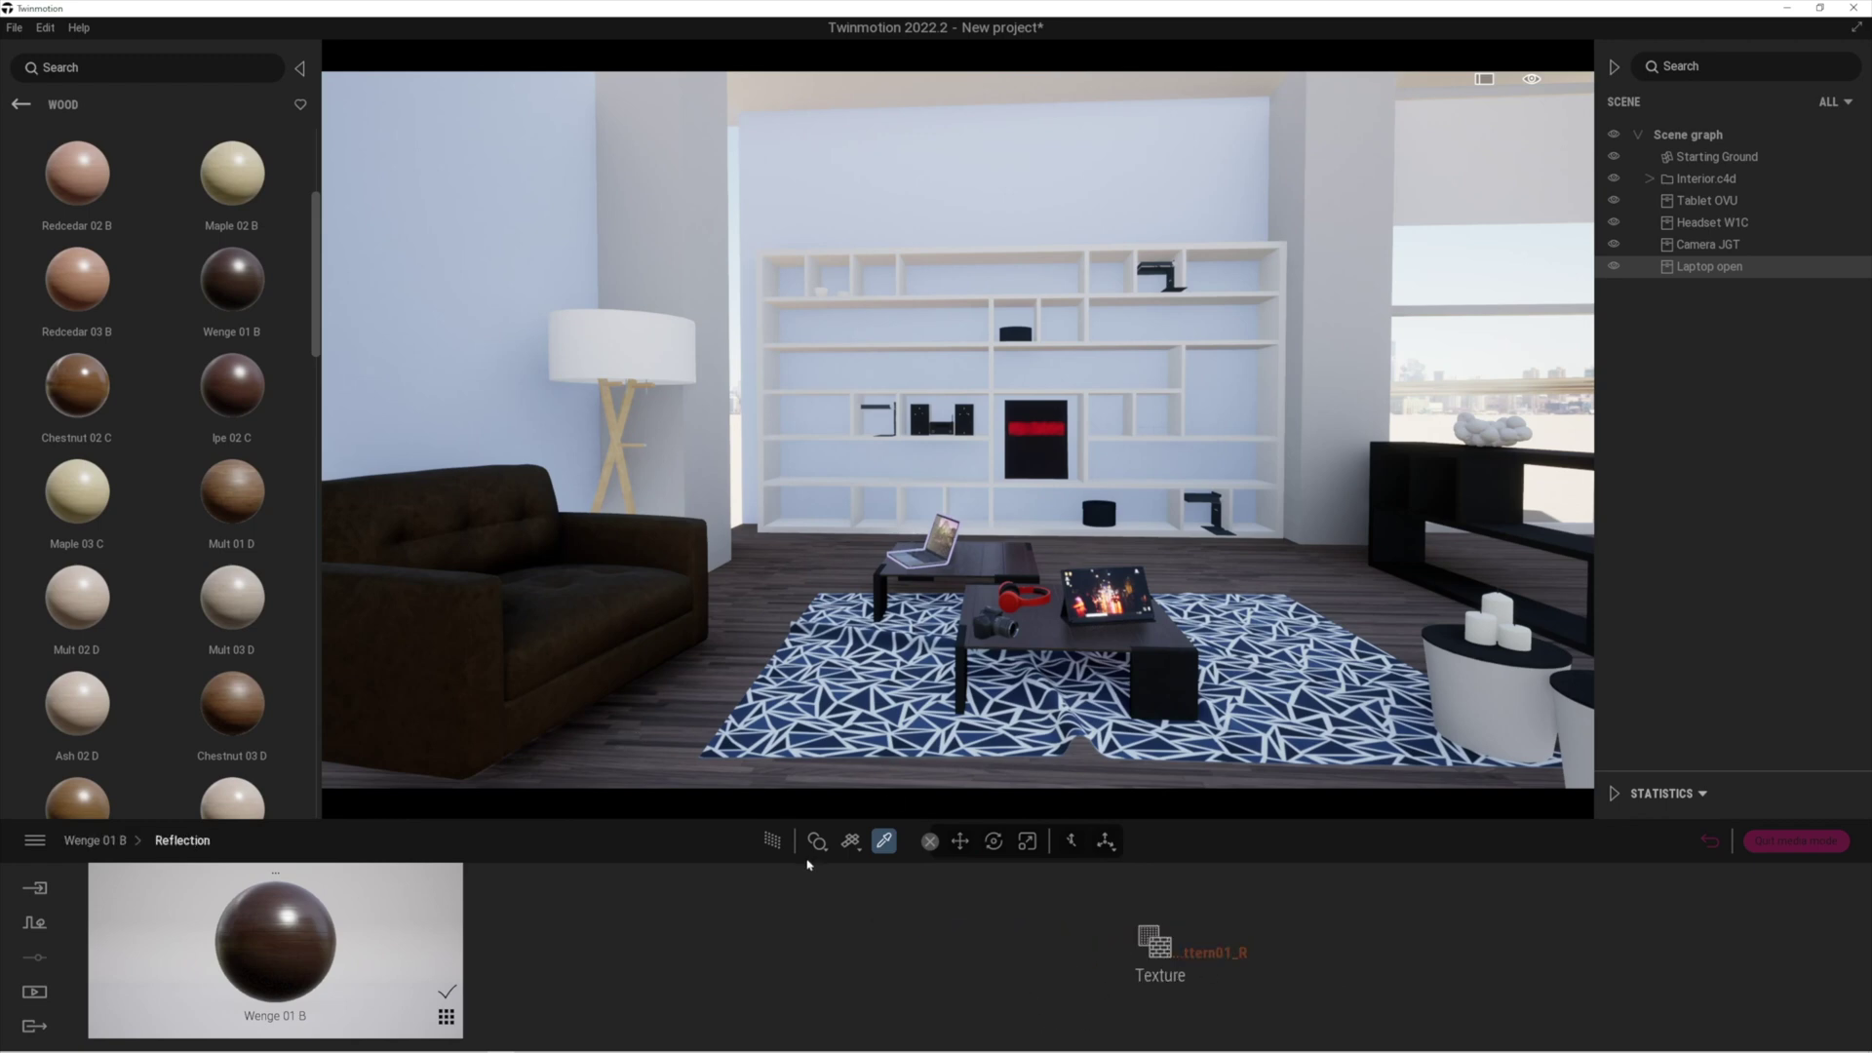
click(94, 840)
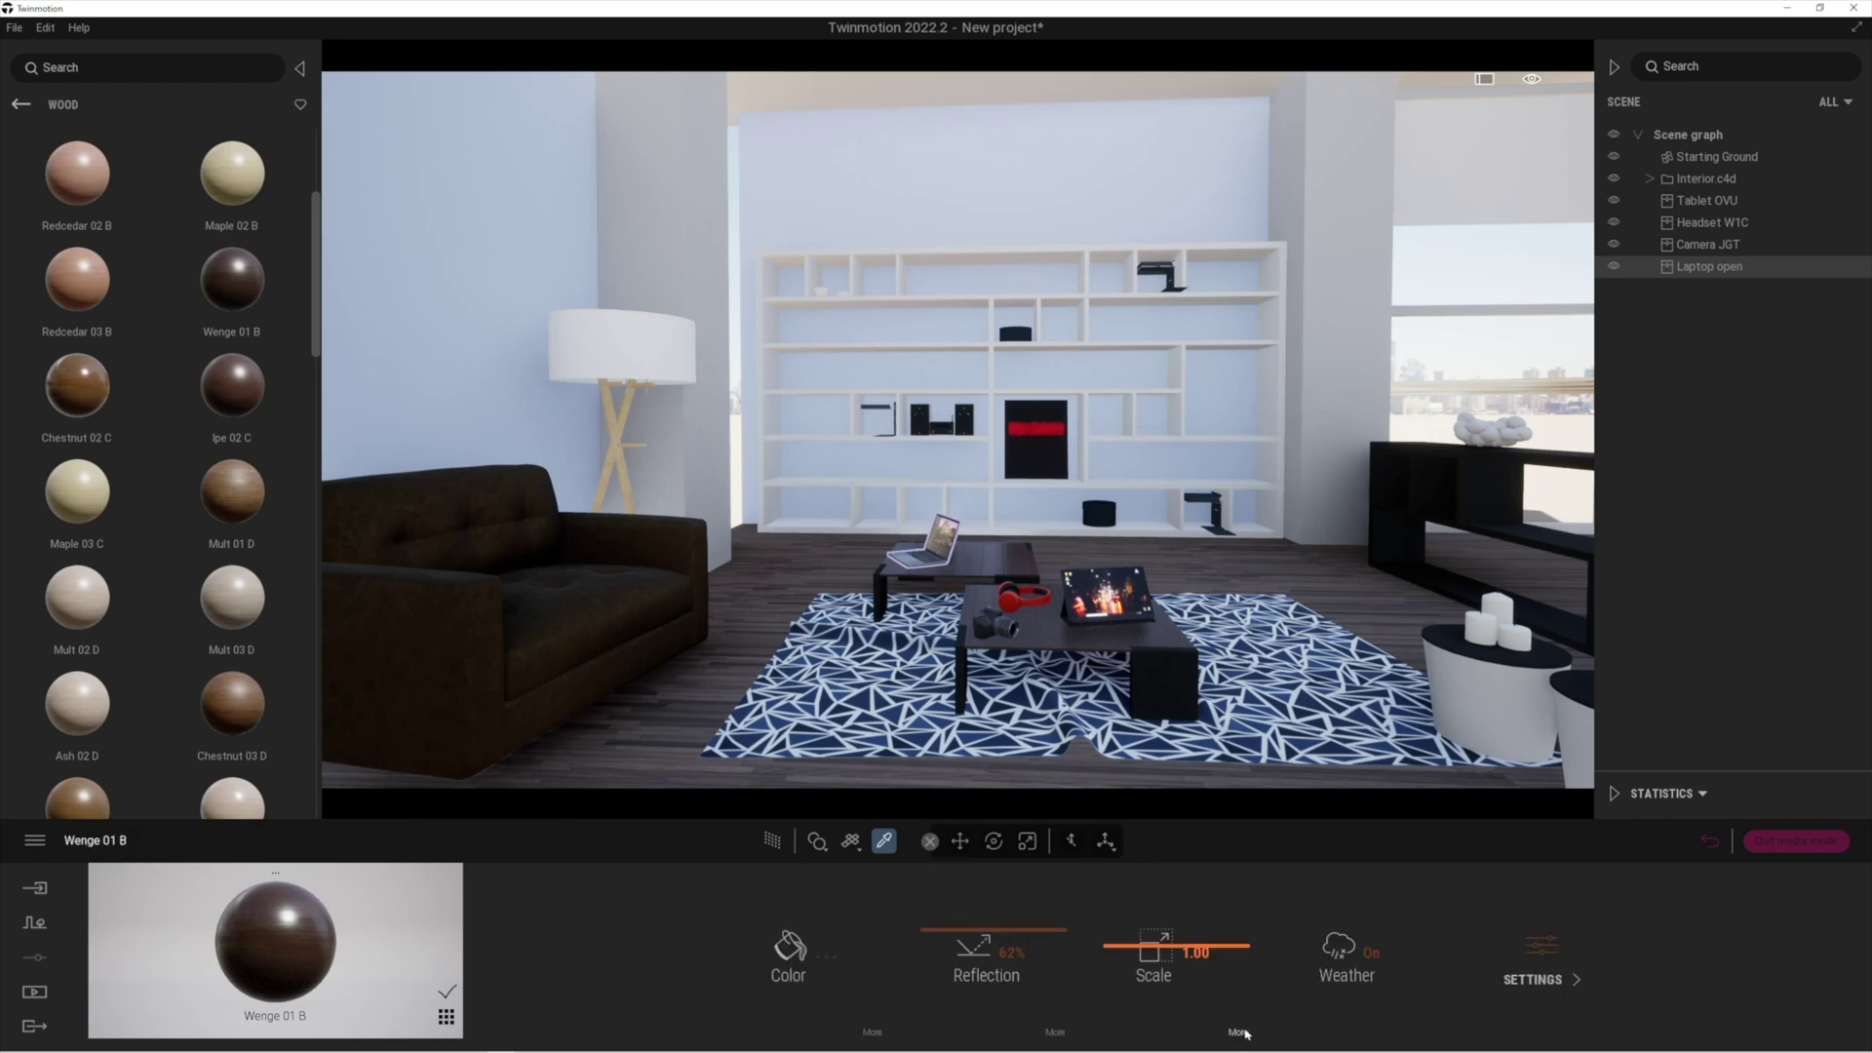
click(1233, 994)
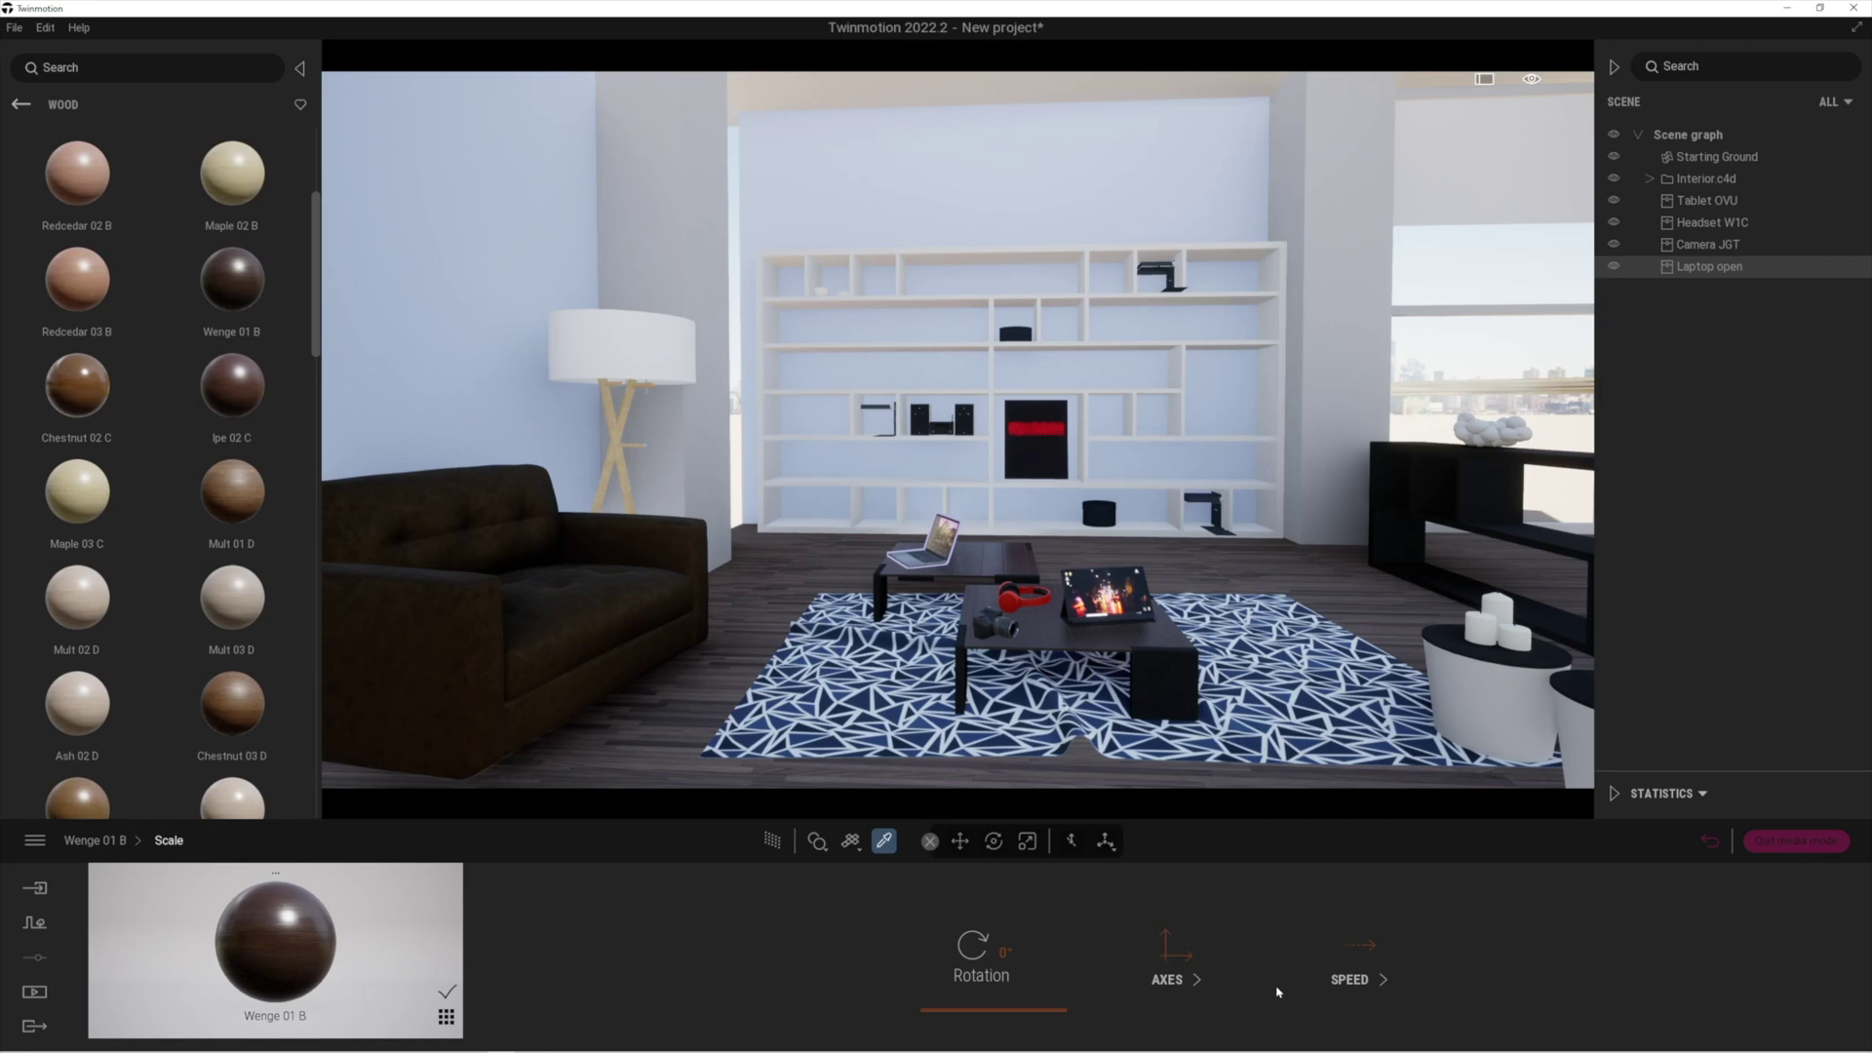
click(1049, 955)
text(226)
key(Return)
- Adjust the Floor material to 57% reflection, a scale of 1.92 and a texture rotation of 90°
click(666, 748)
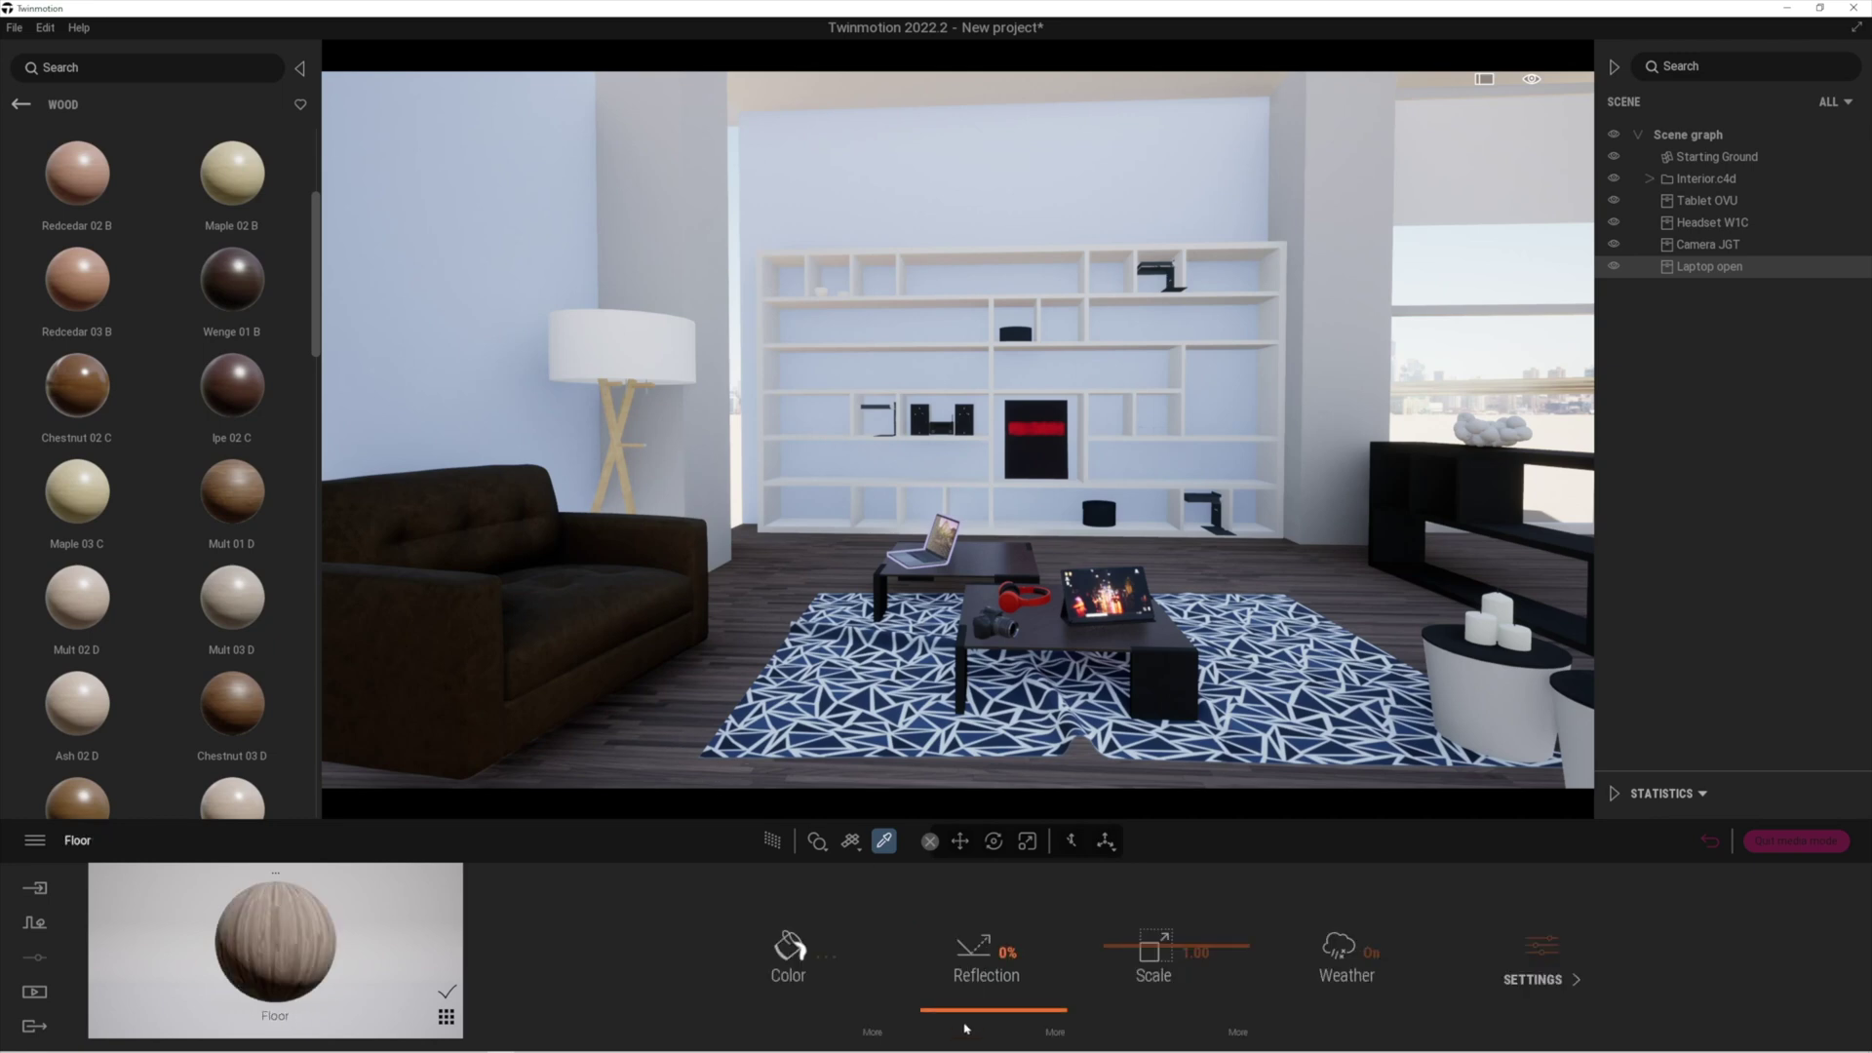
drag(954, 1011, 957, 937)
drag(1115, 945, 1121, 941)
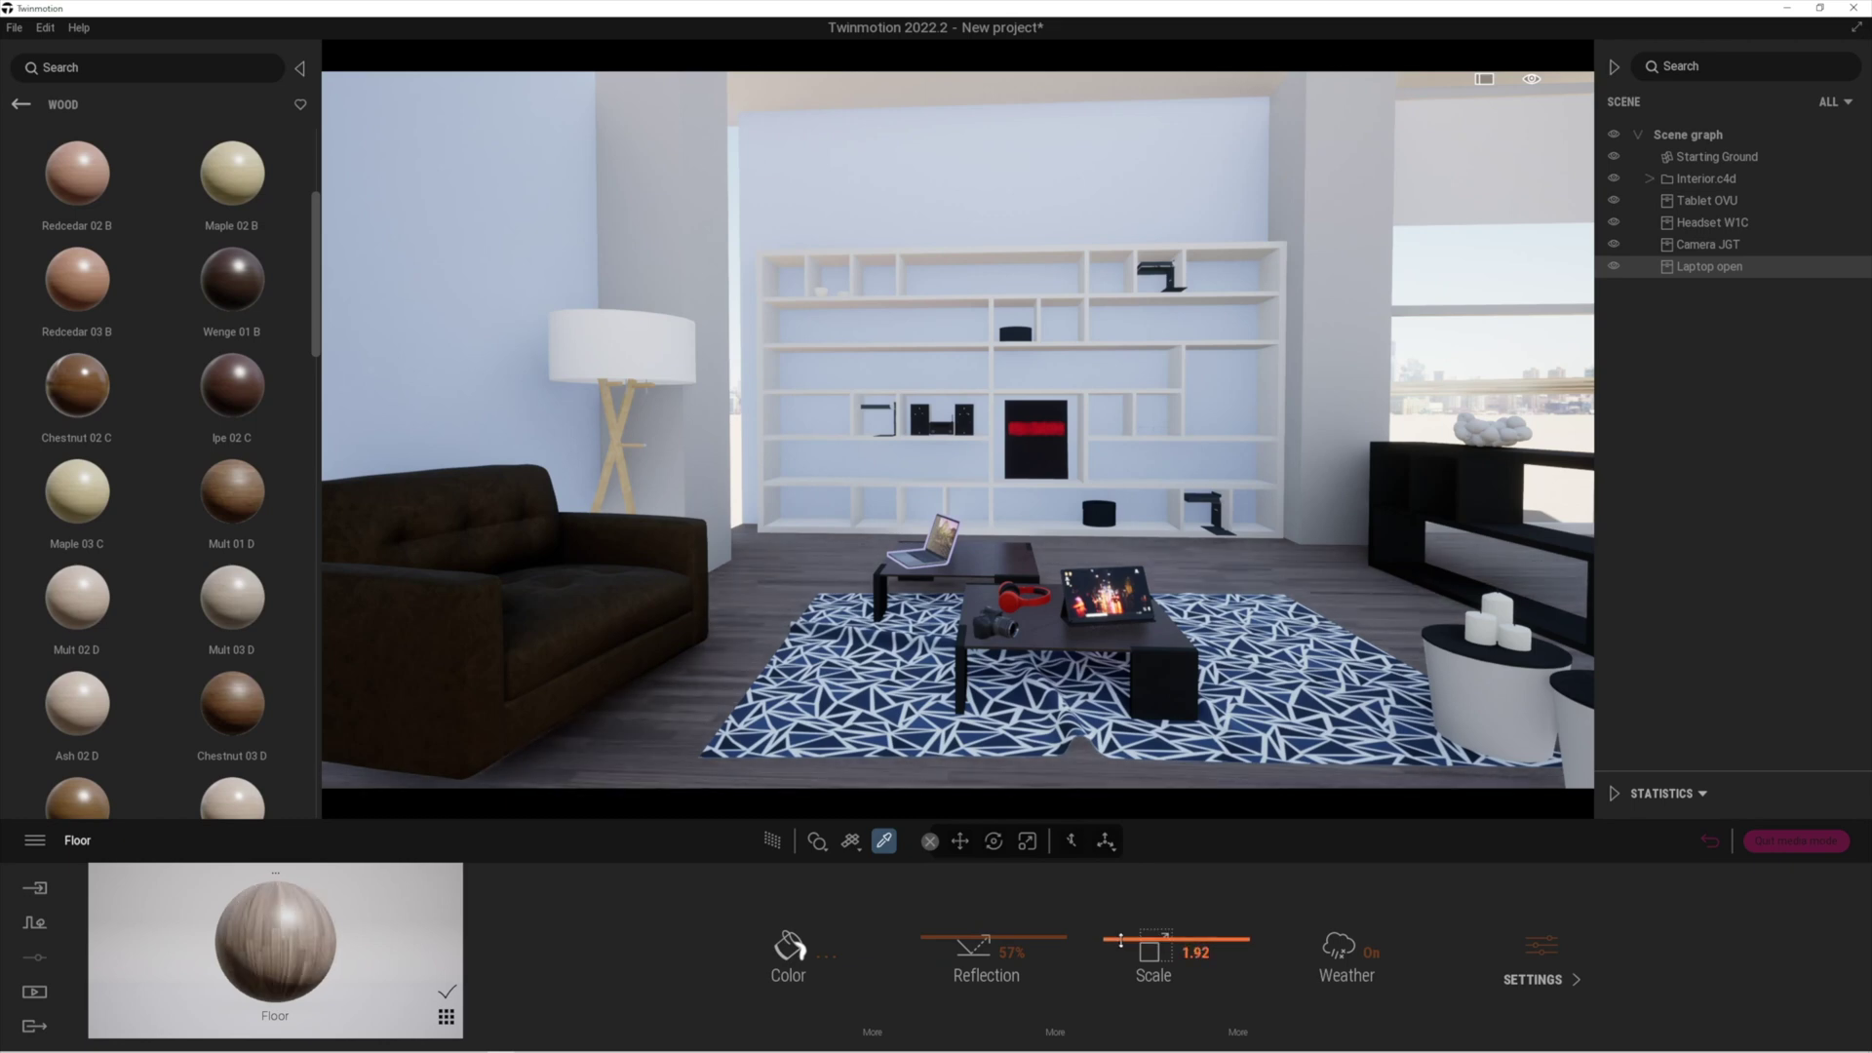
click(1236, 1033)
click(1047, 953)
text(90)
key(Return)
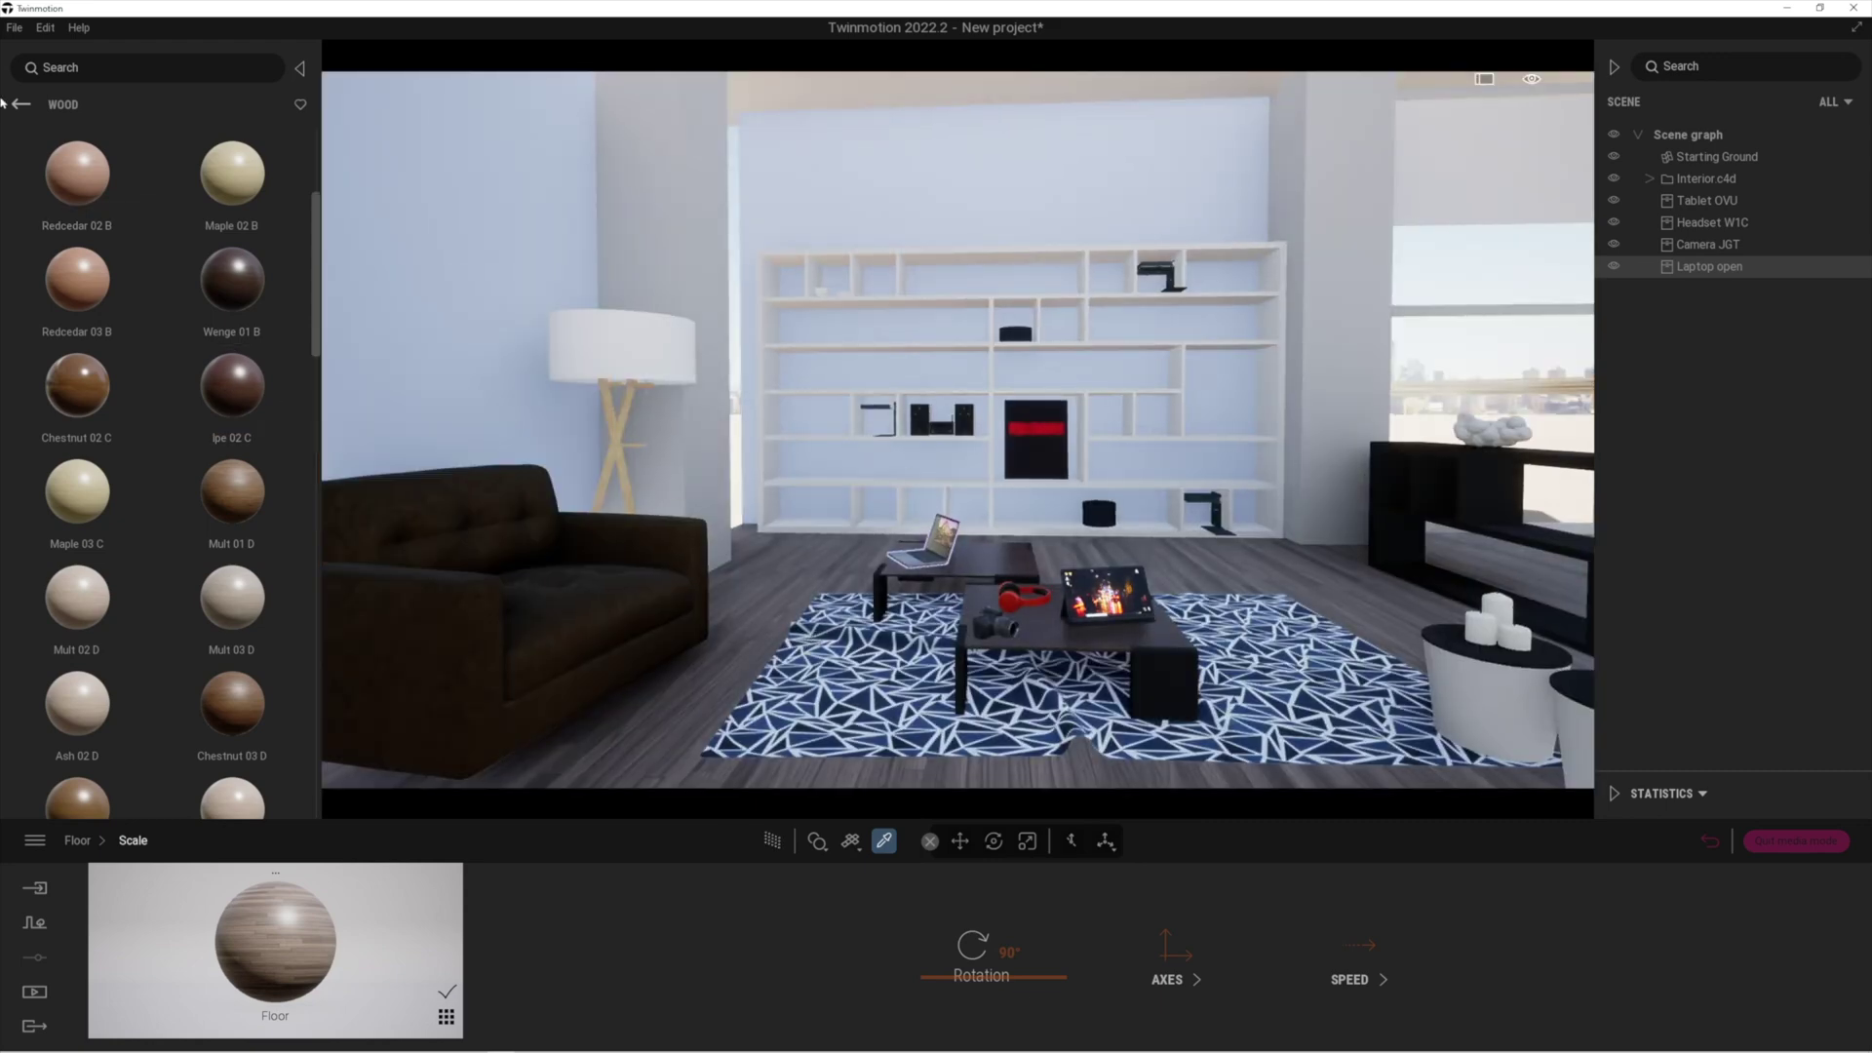
- Apply the Oak 04 G wood material to the bodies of the round side tables
scroll(78, 381, down, 3)
drag(312, 374, 314, 634)
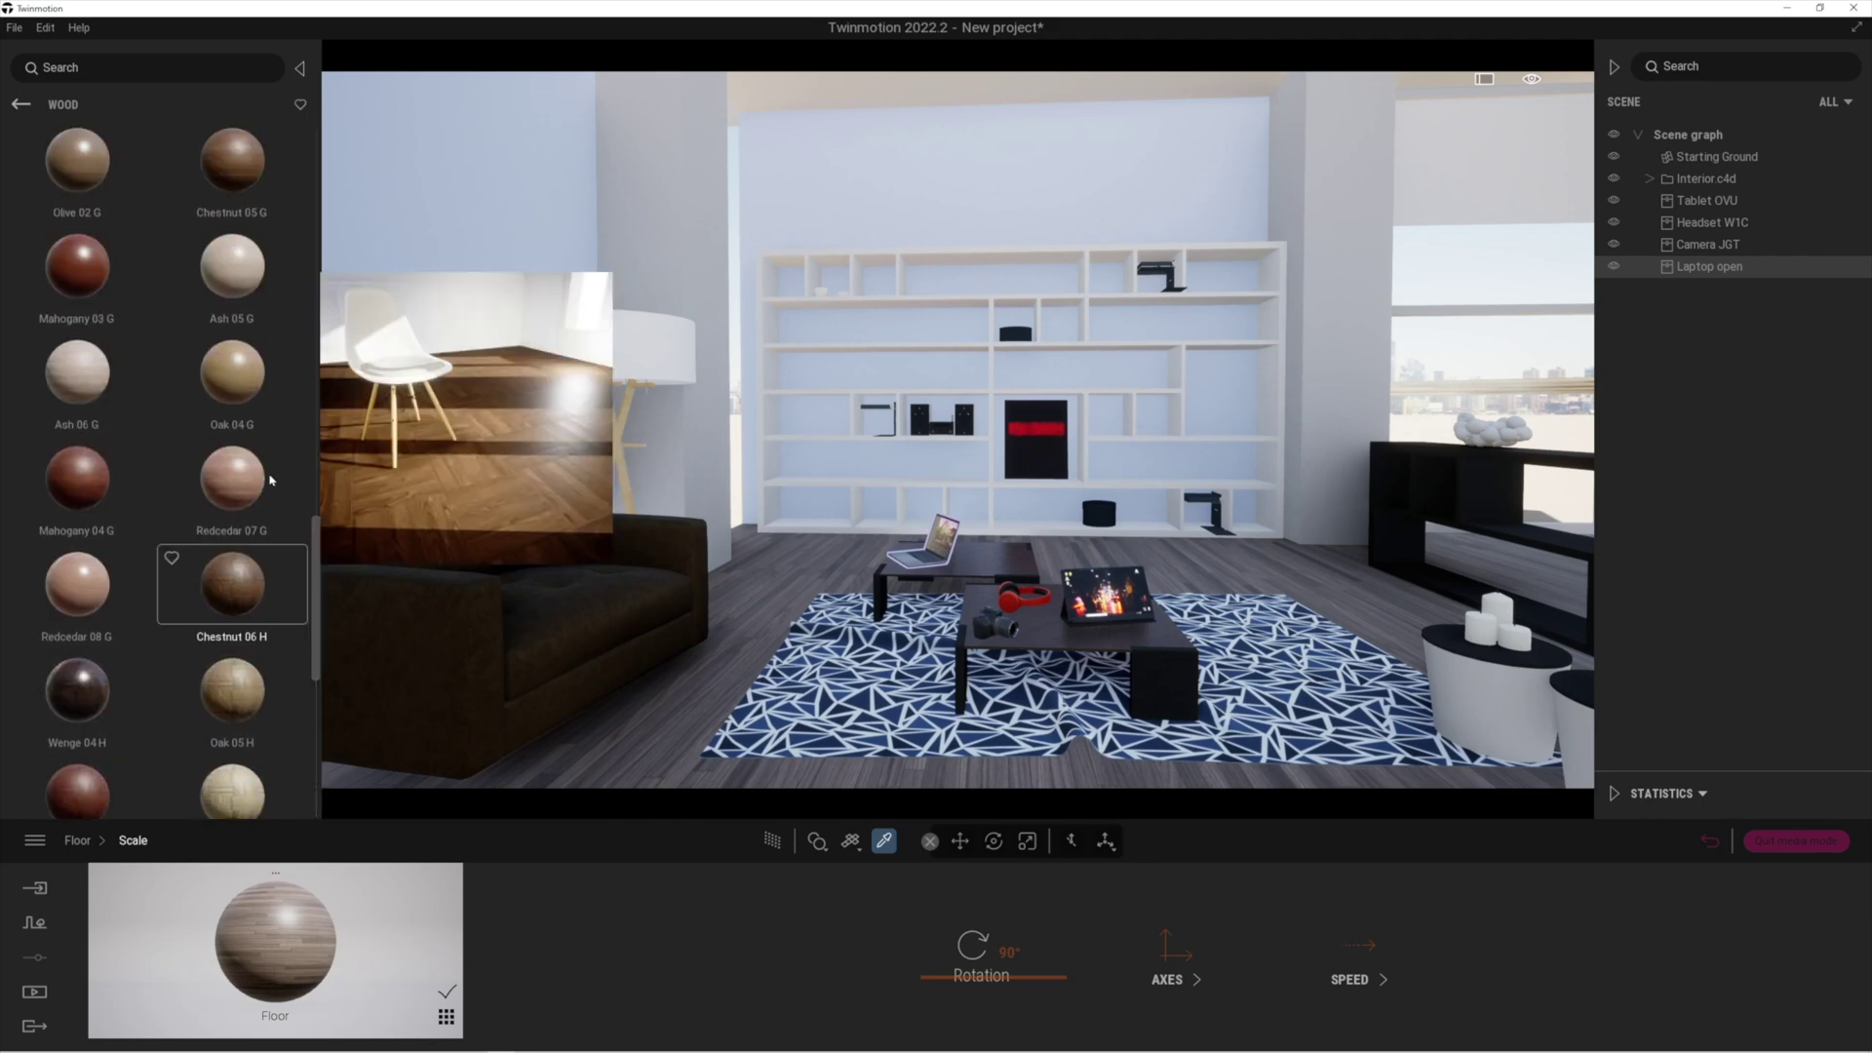
drag(232, 373, 1492, 713)
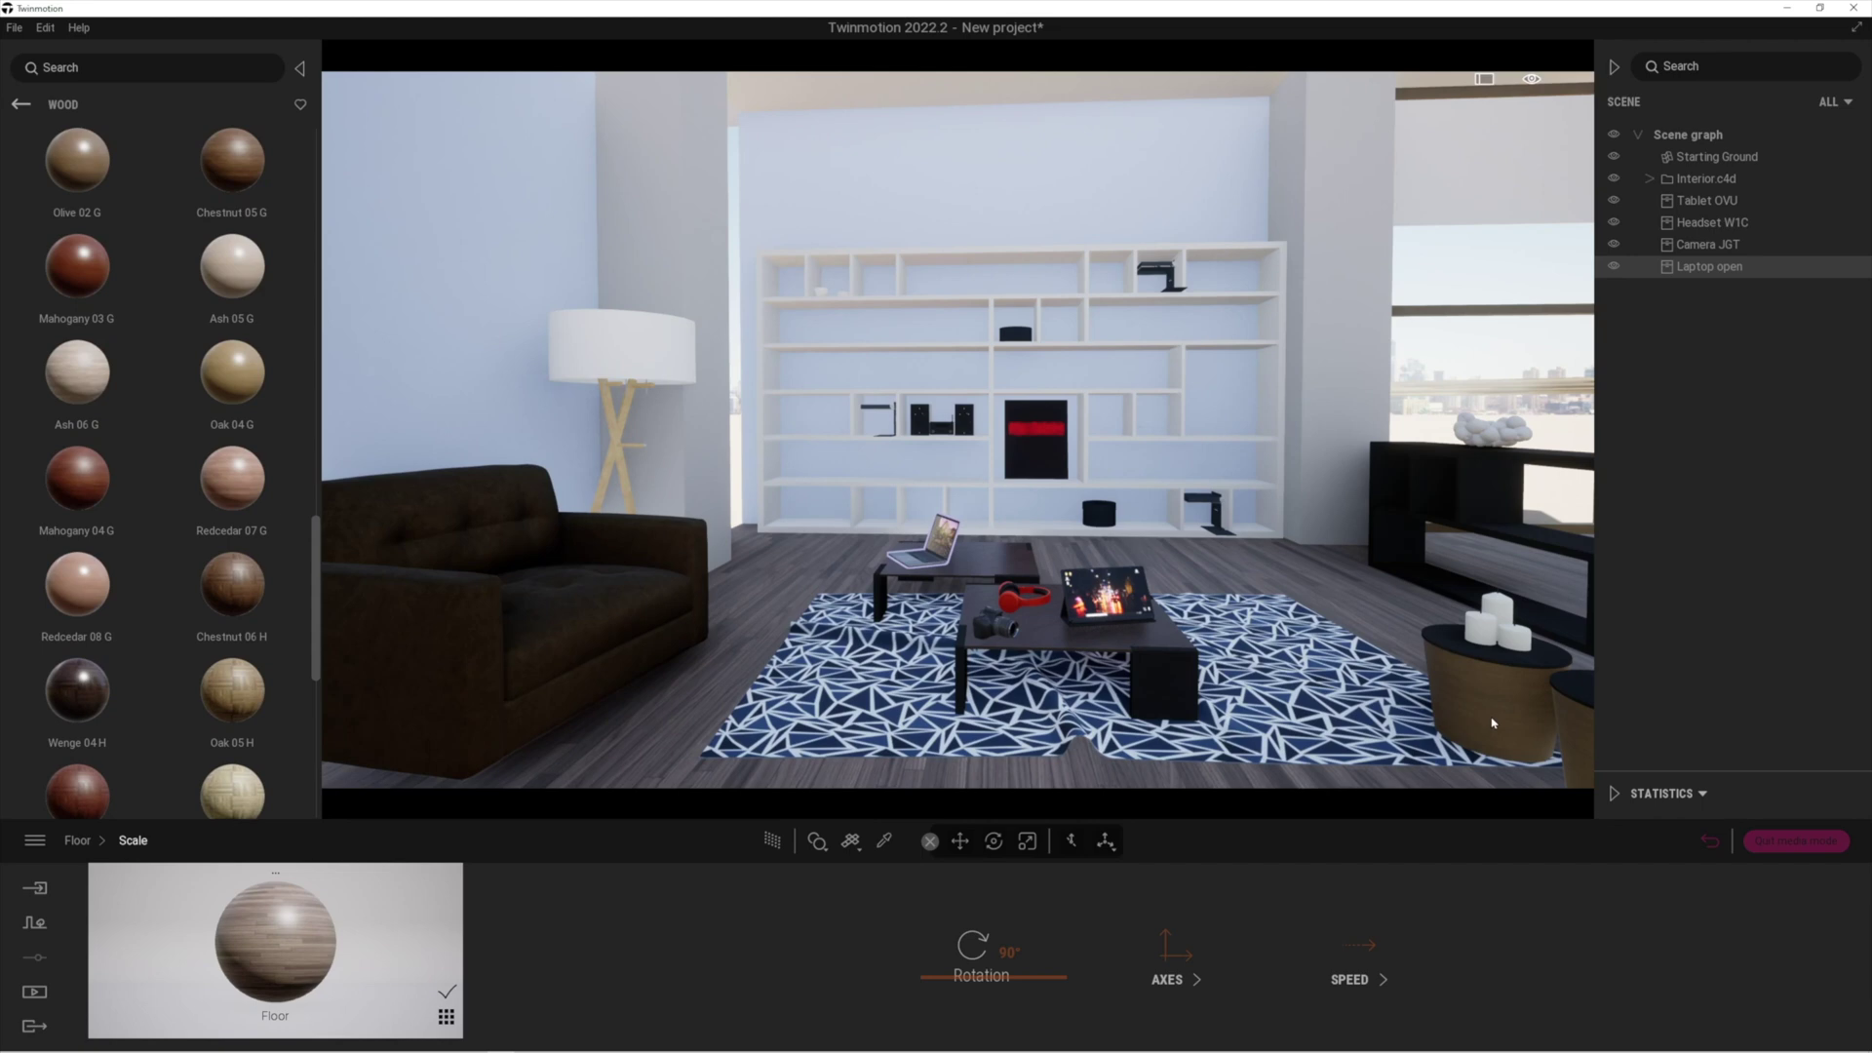
drag(1491, 719, 1491, 718)
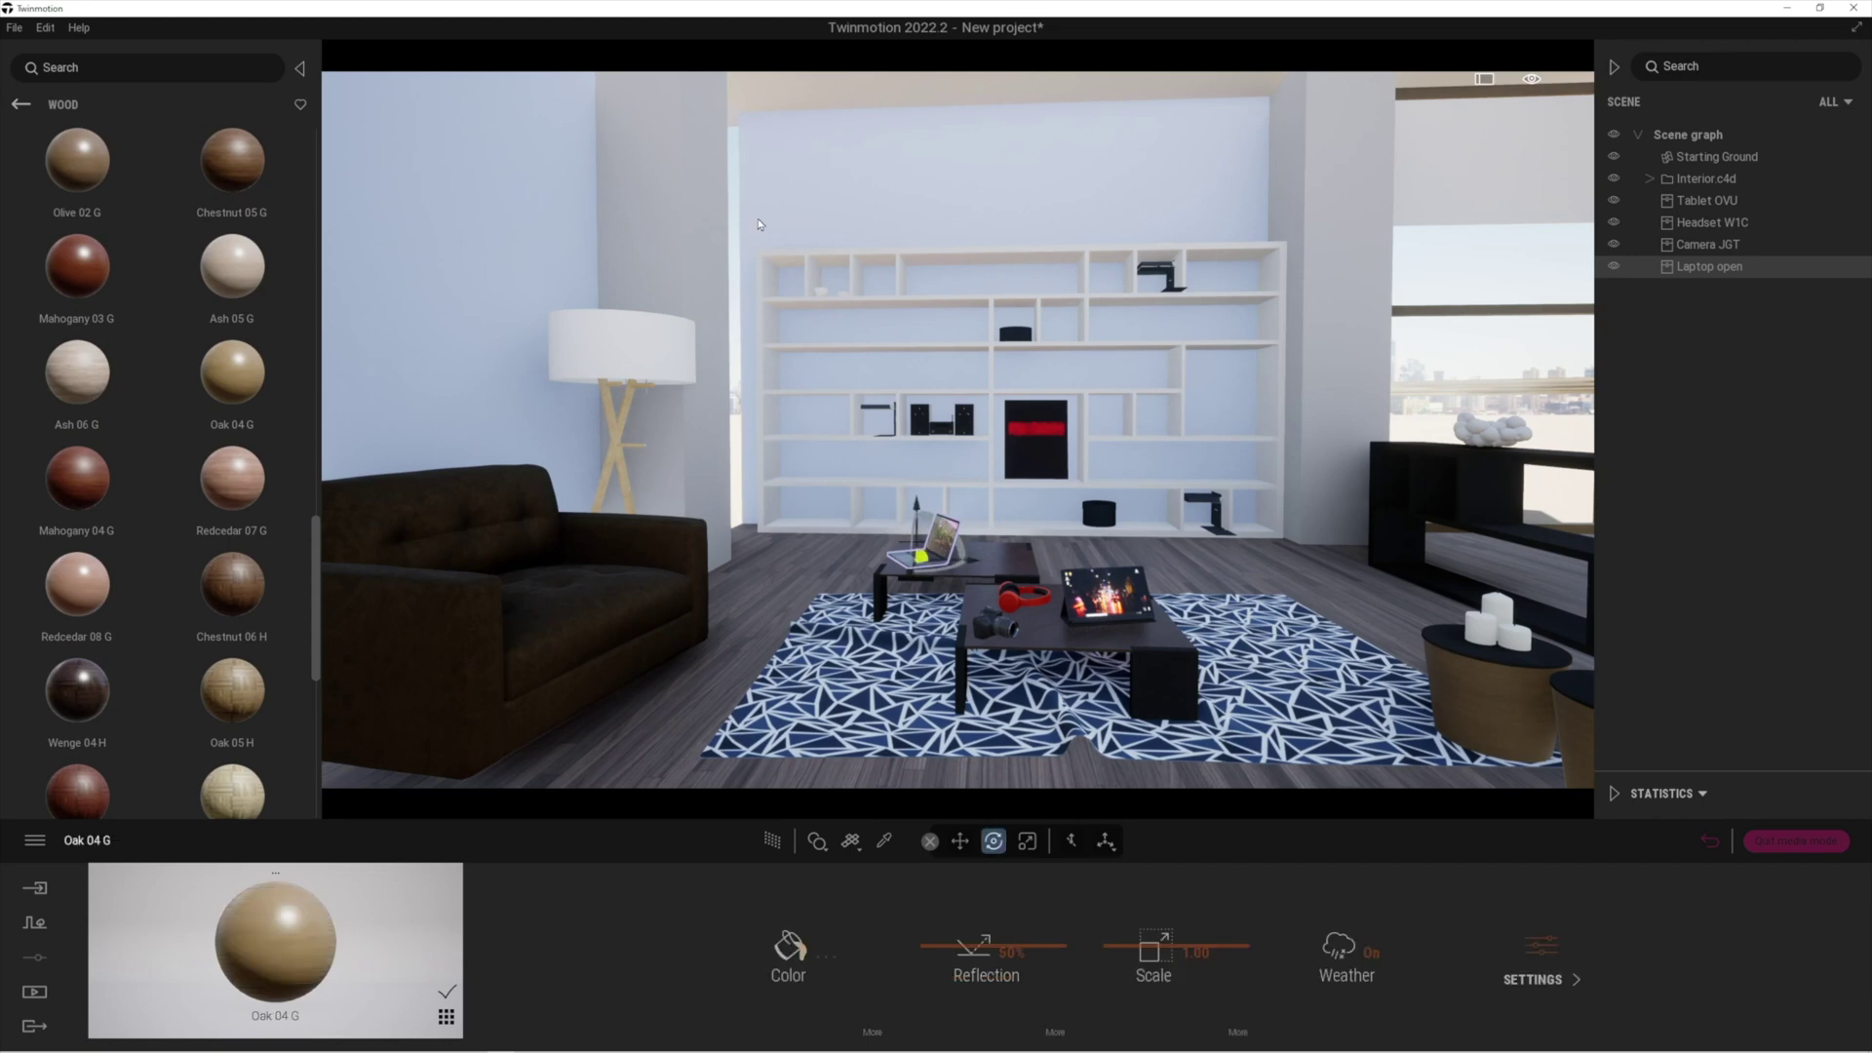
- Apply the Chrome metal material to the knotted sculpture on the black sideboard
click(21, 106)
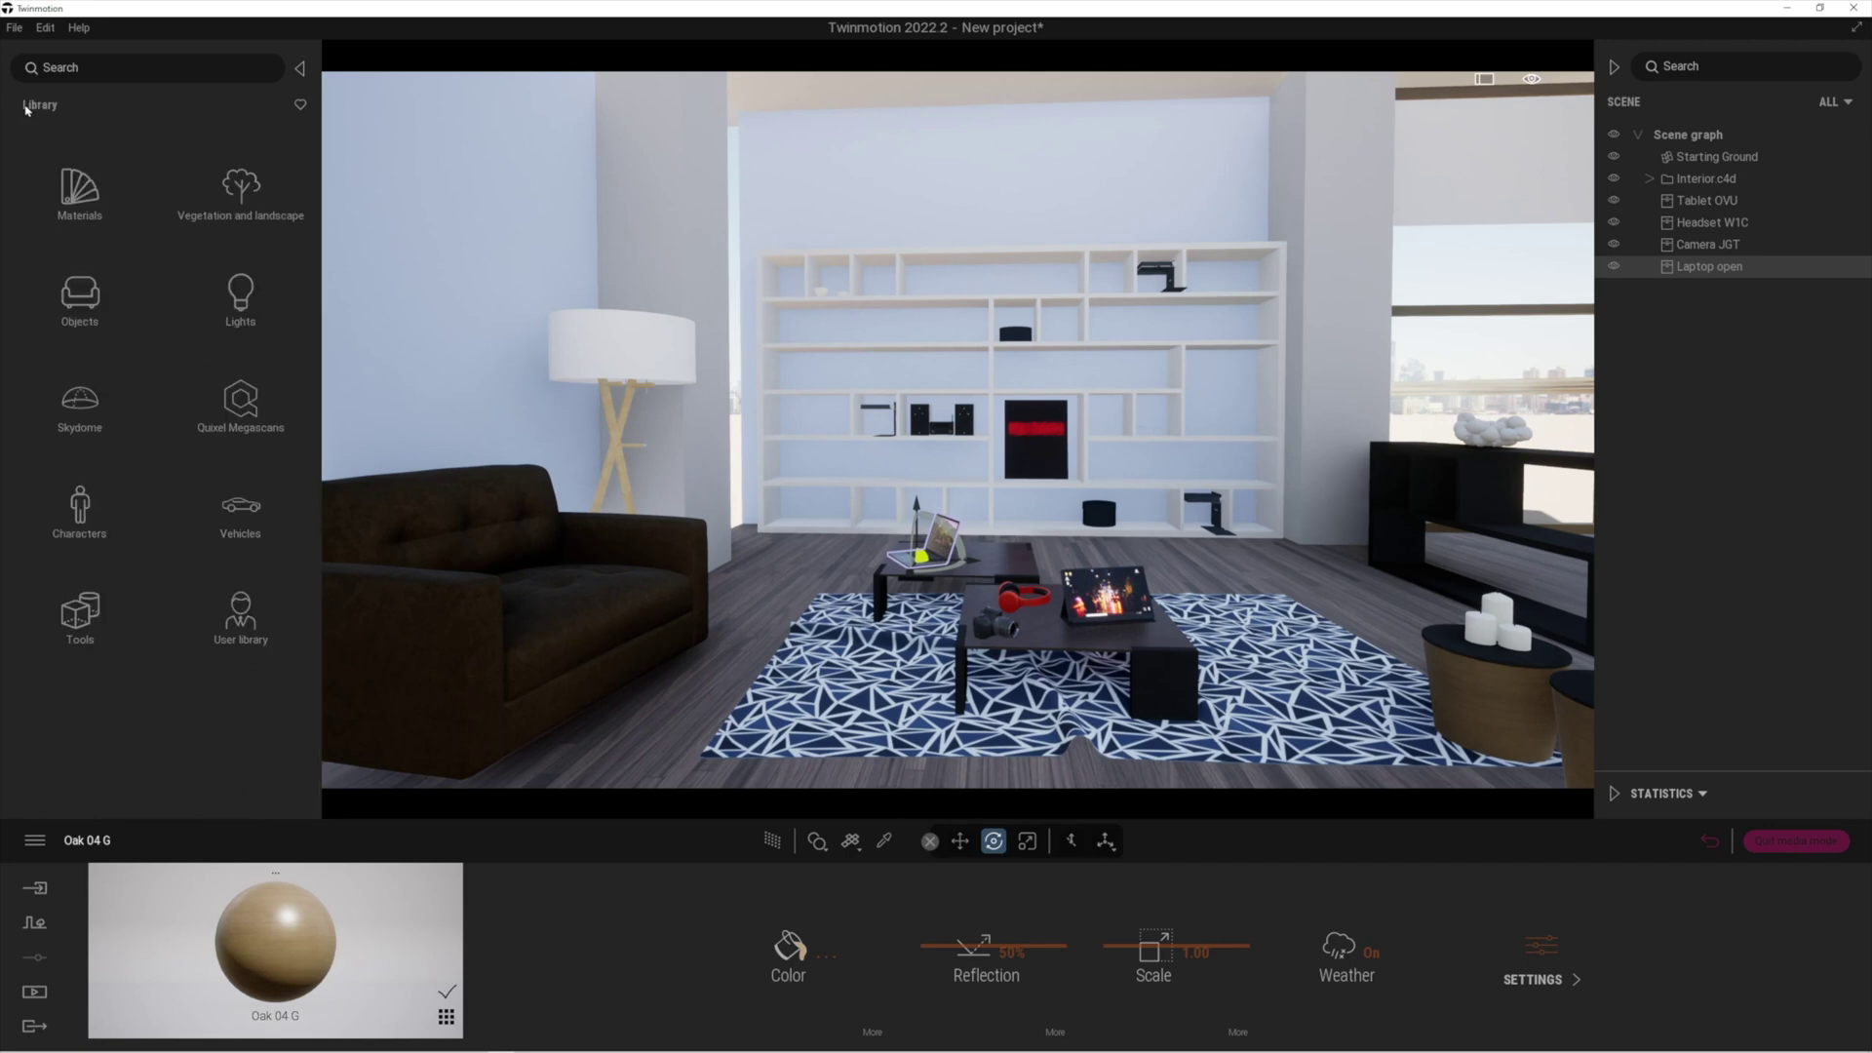
click(78, 191)
click(230, 193)
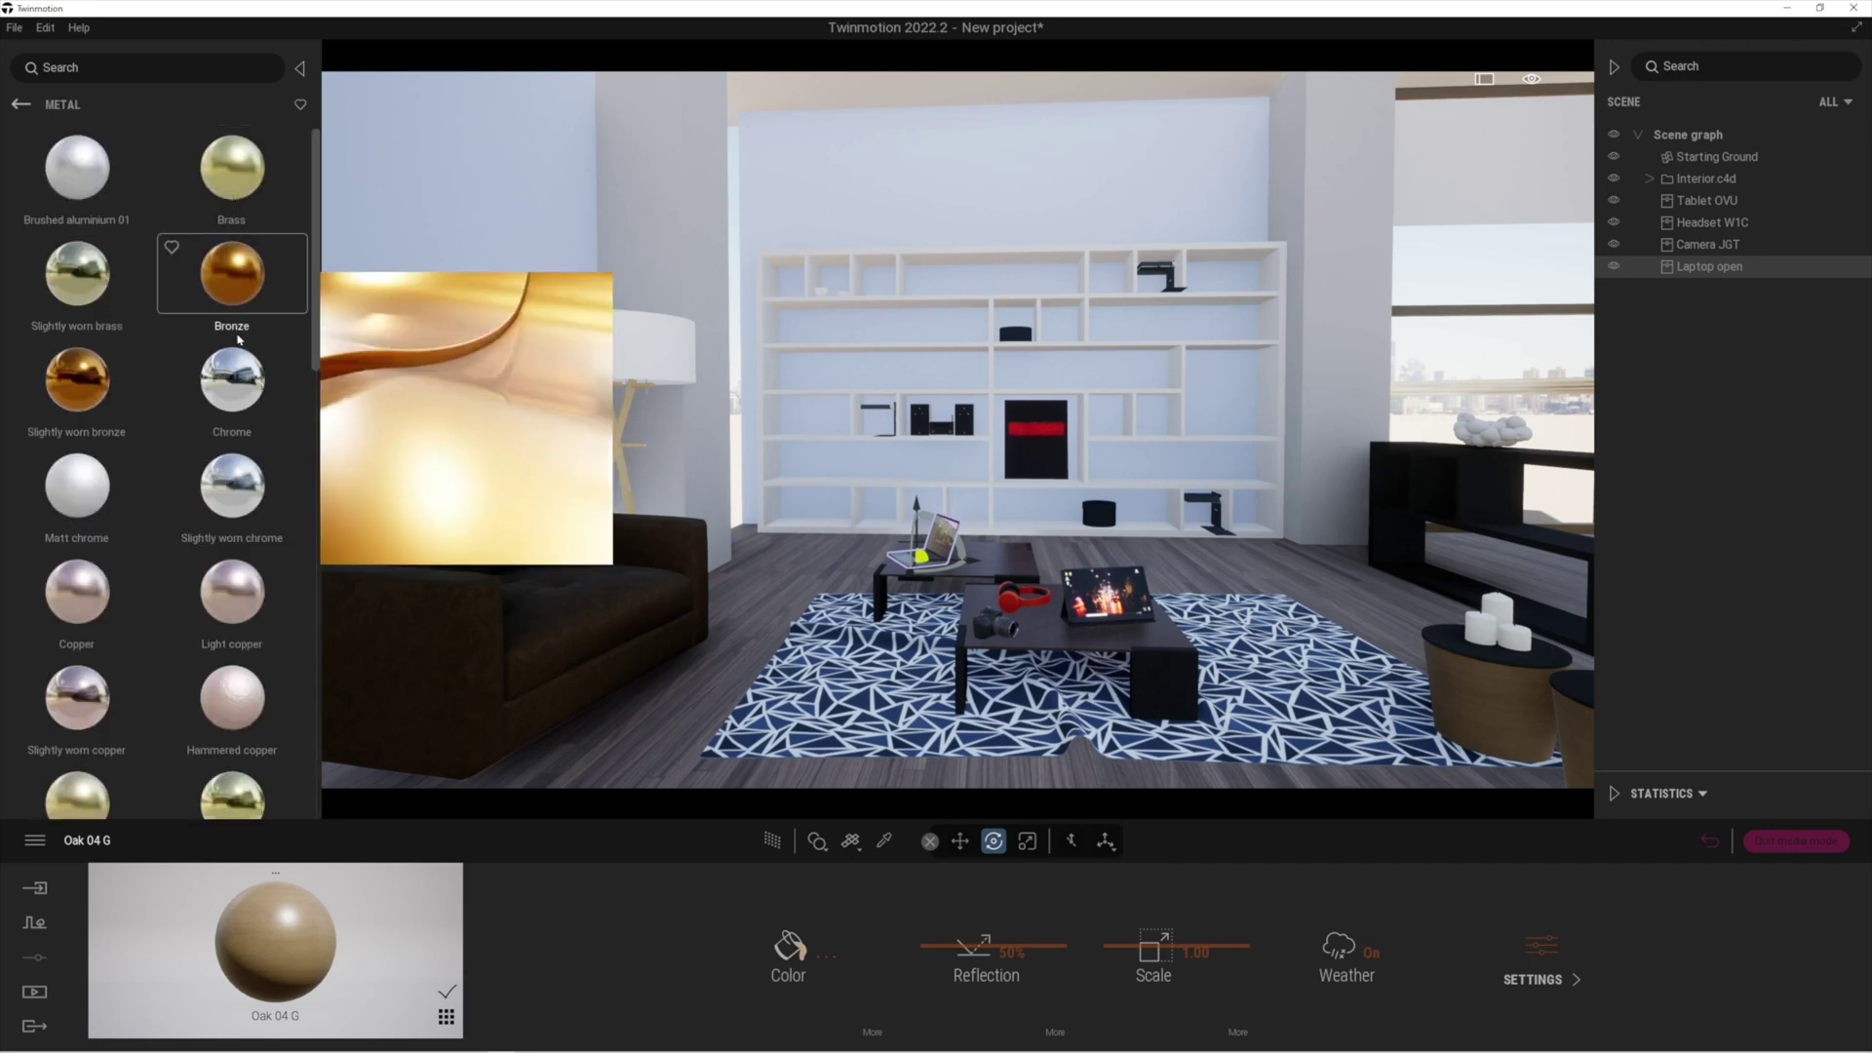
drag(447, 419, 1472, 449)
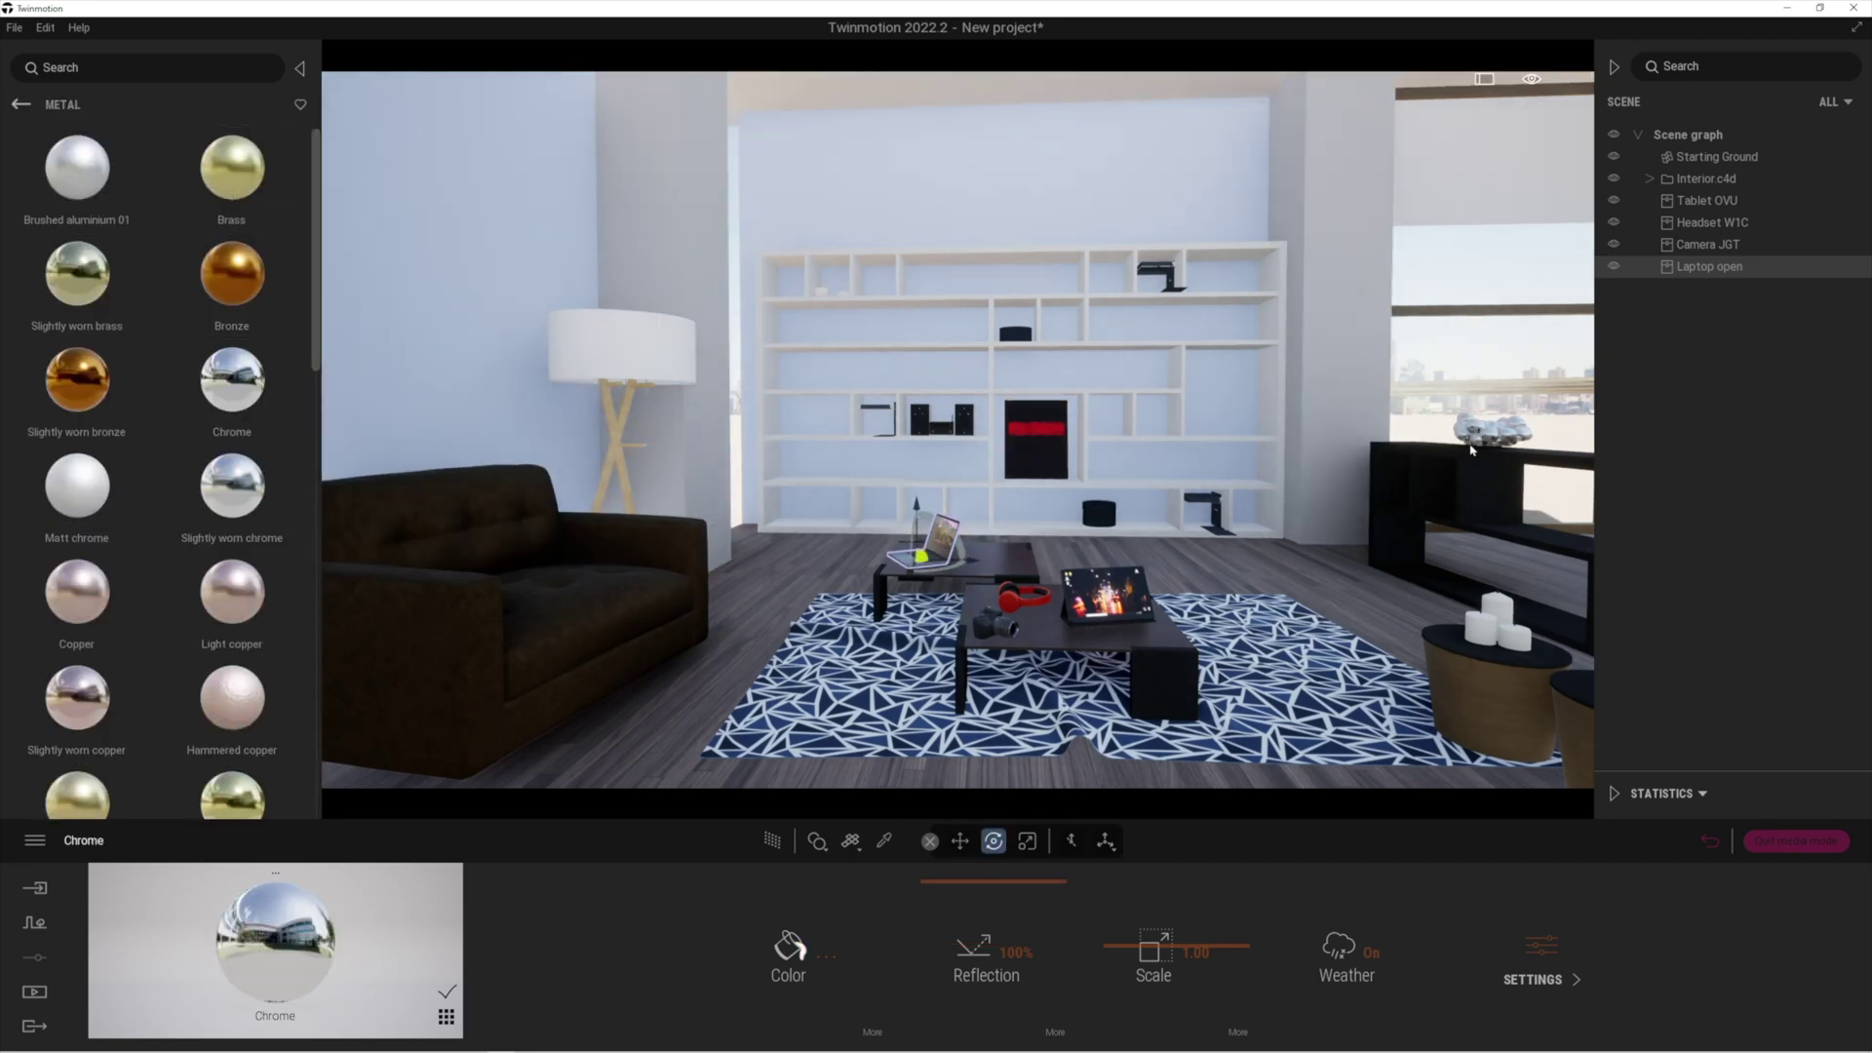
scroll(1004, 500, up, 3)
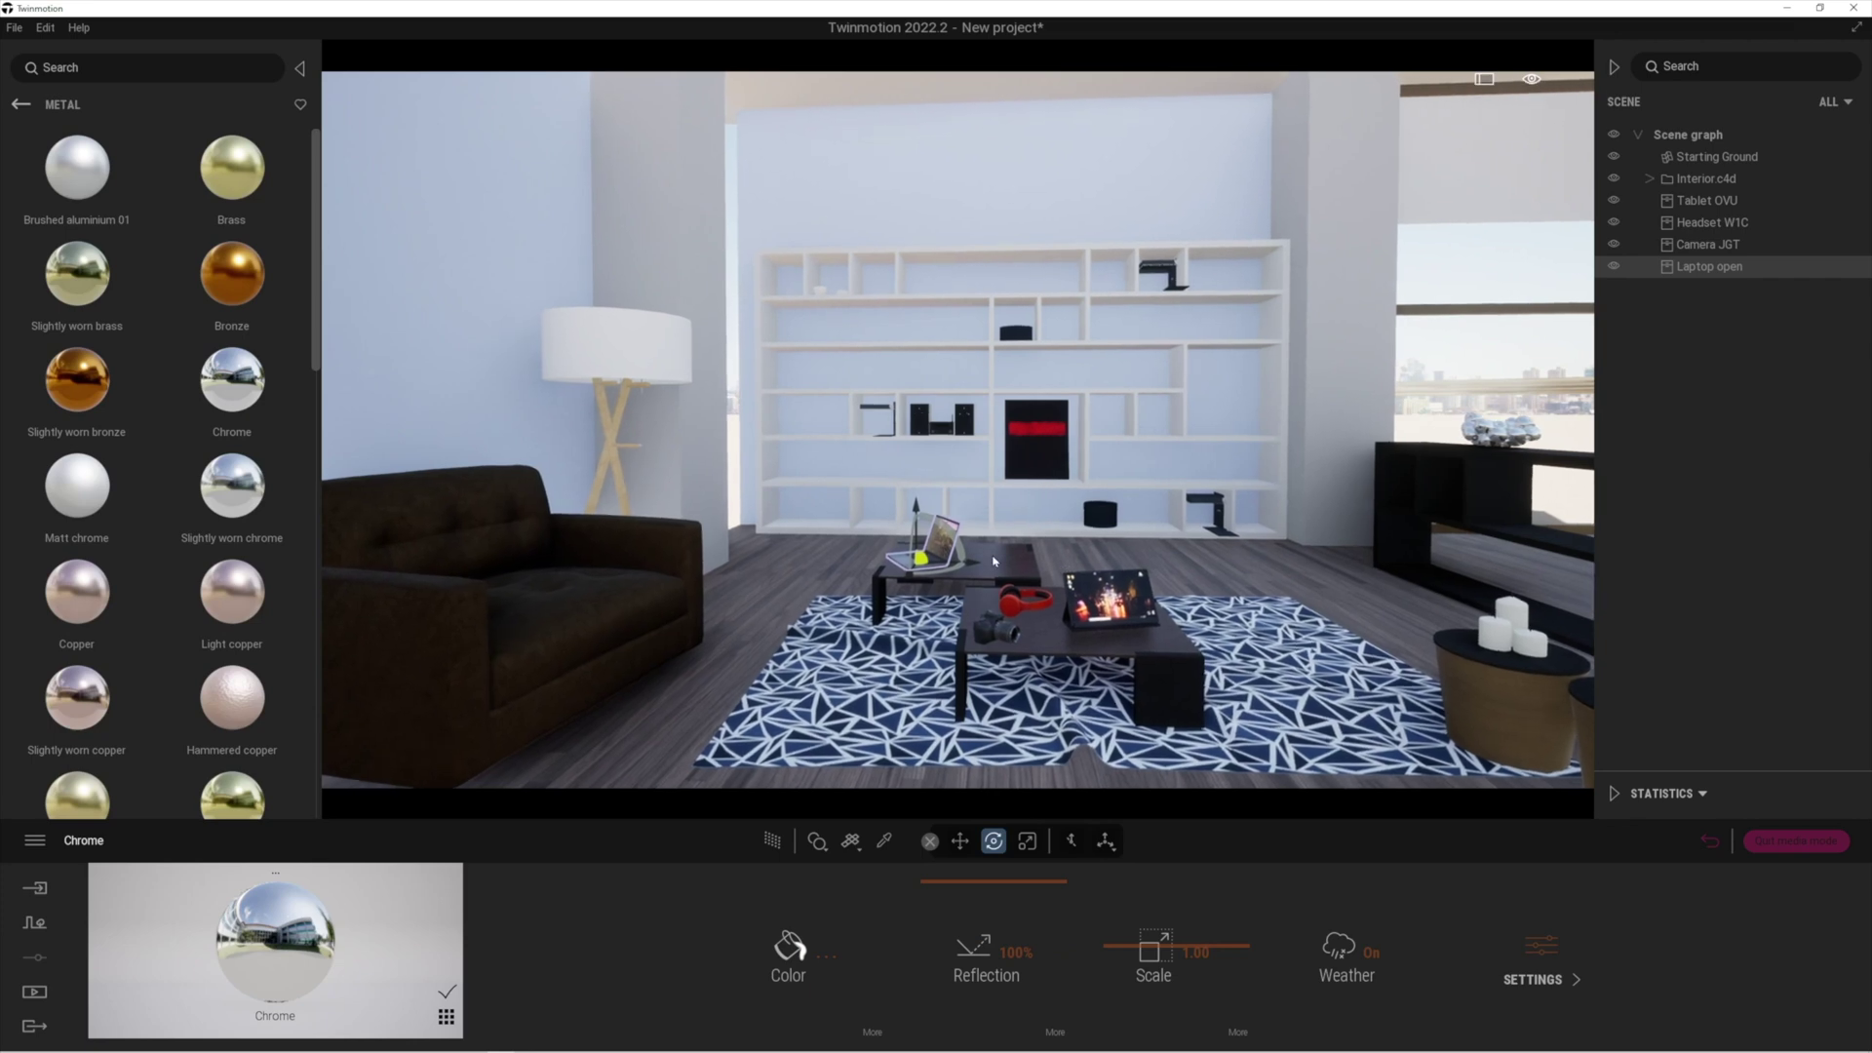
- Delete the dark file box from the small compartment near the bottom-right end of the white bookshelf
scroll(994, 555, up, 3)
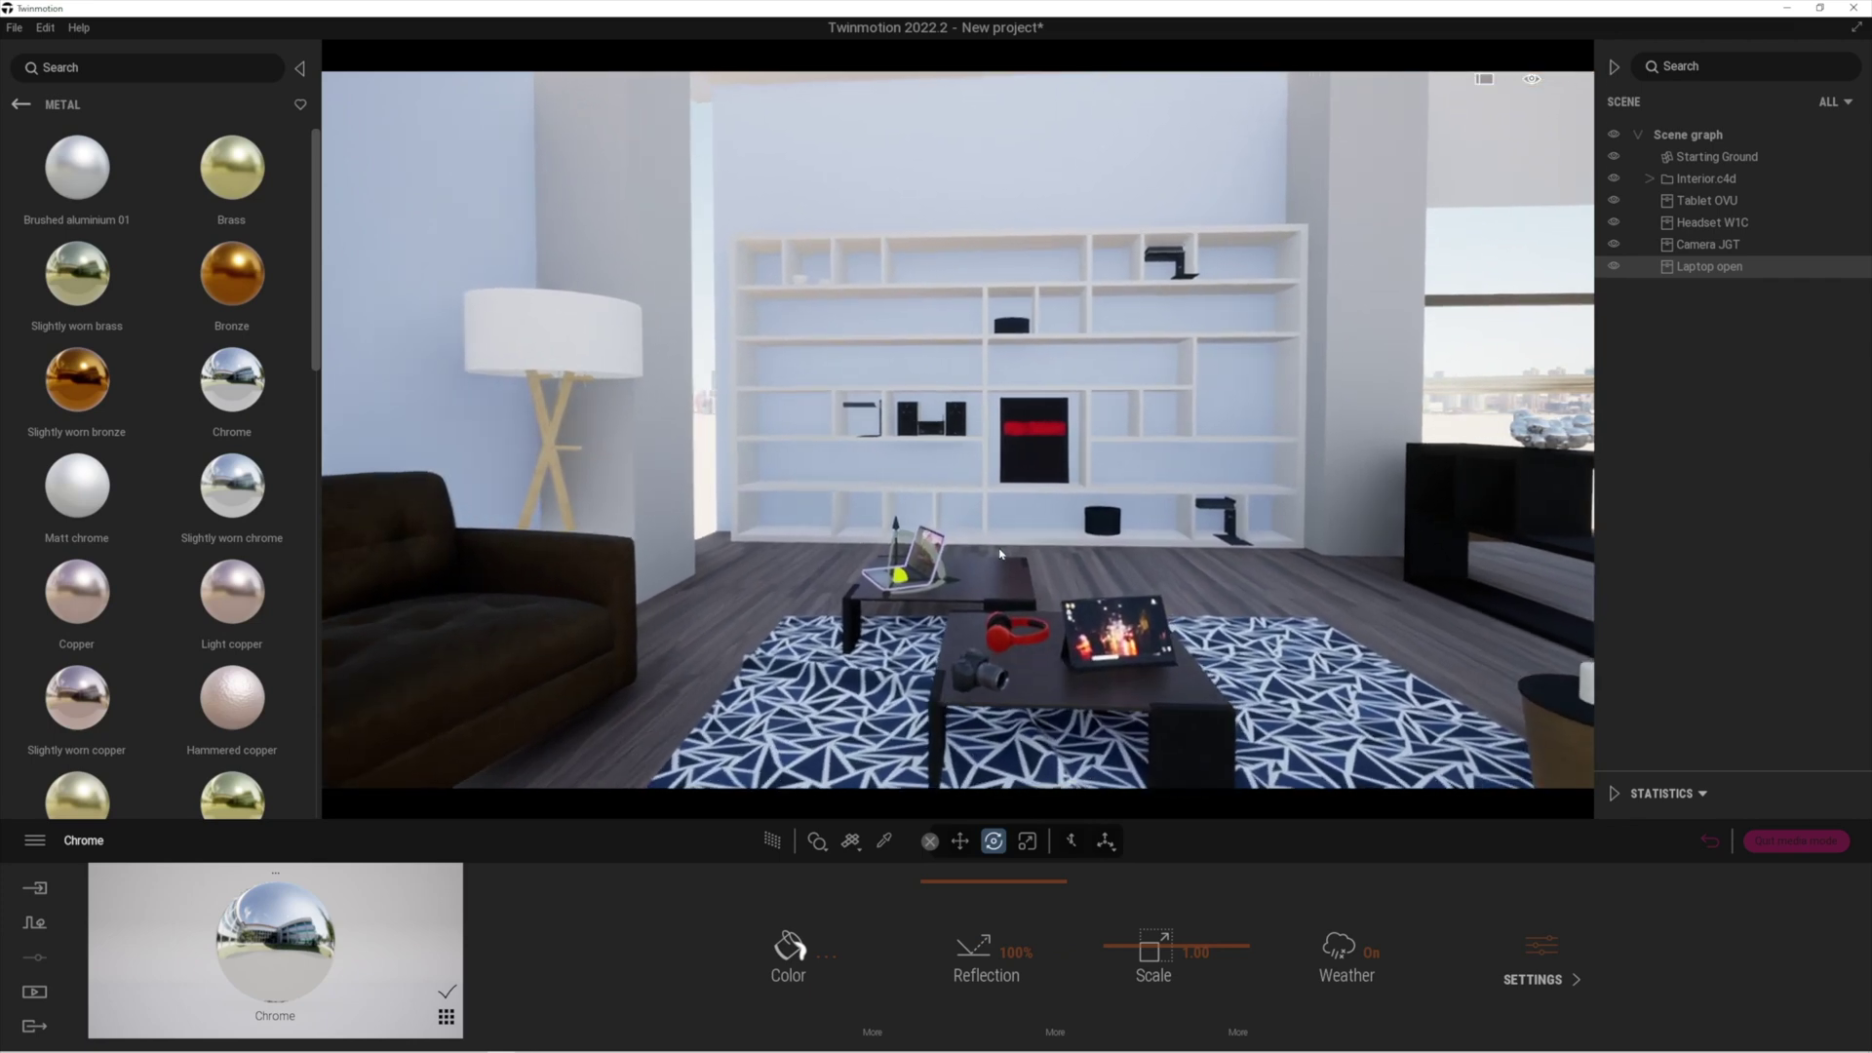
scroll(1147, 560, up, 4)
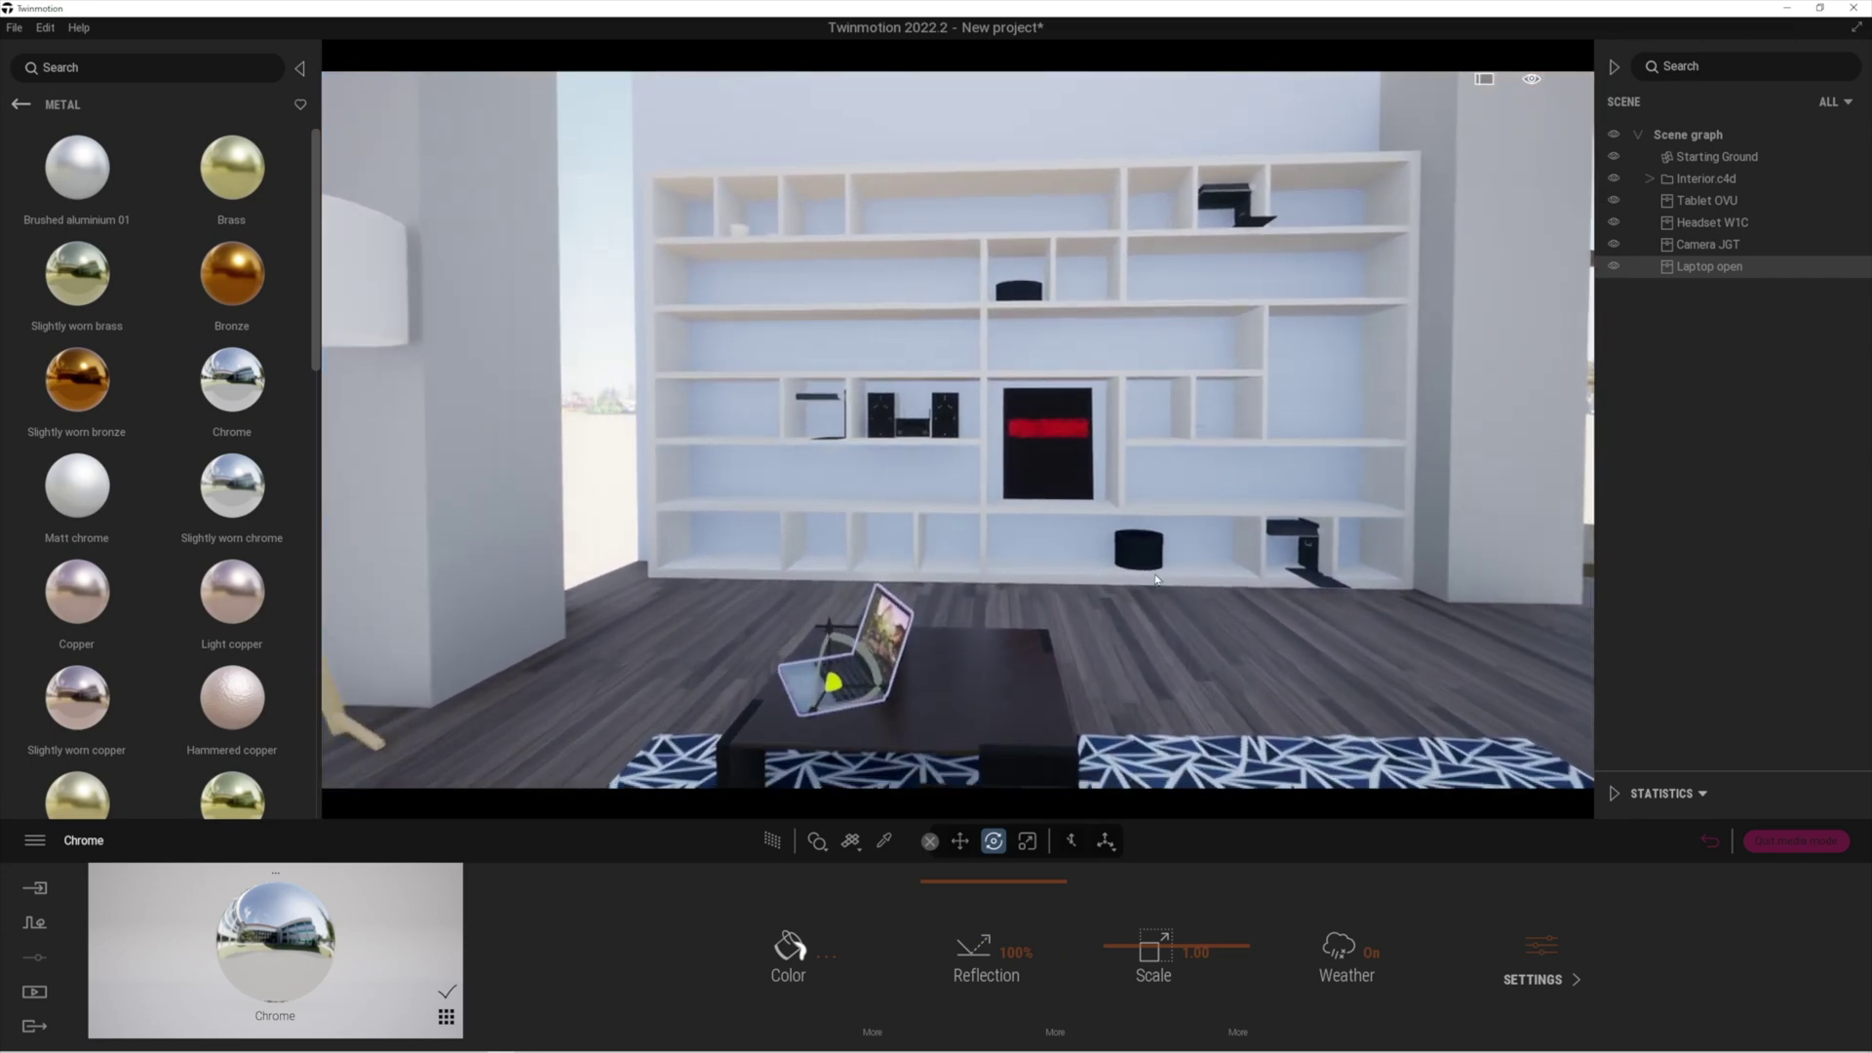
scroll(1266, 633, up, 5)
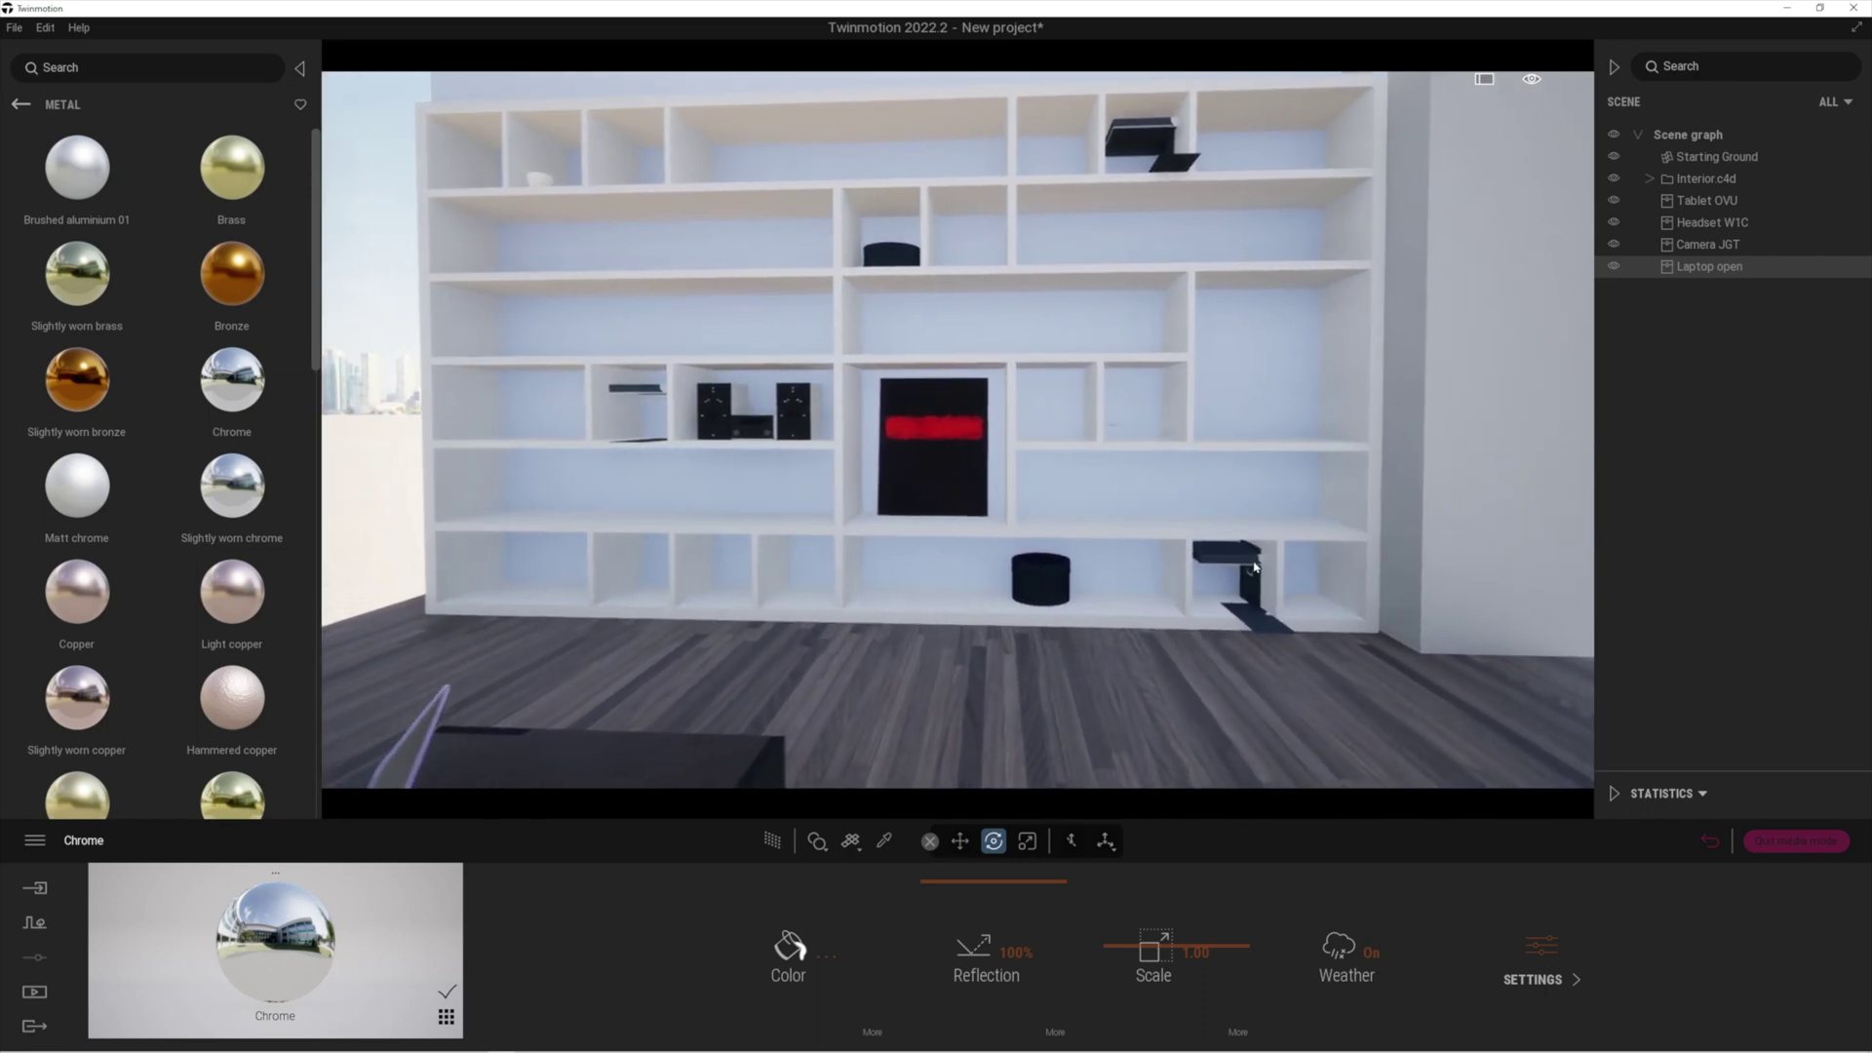
click(1214, 604)
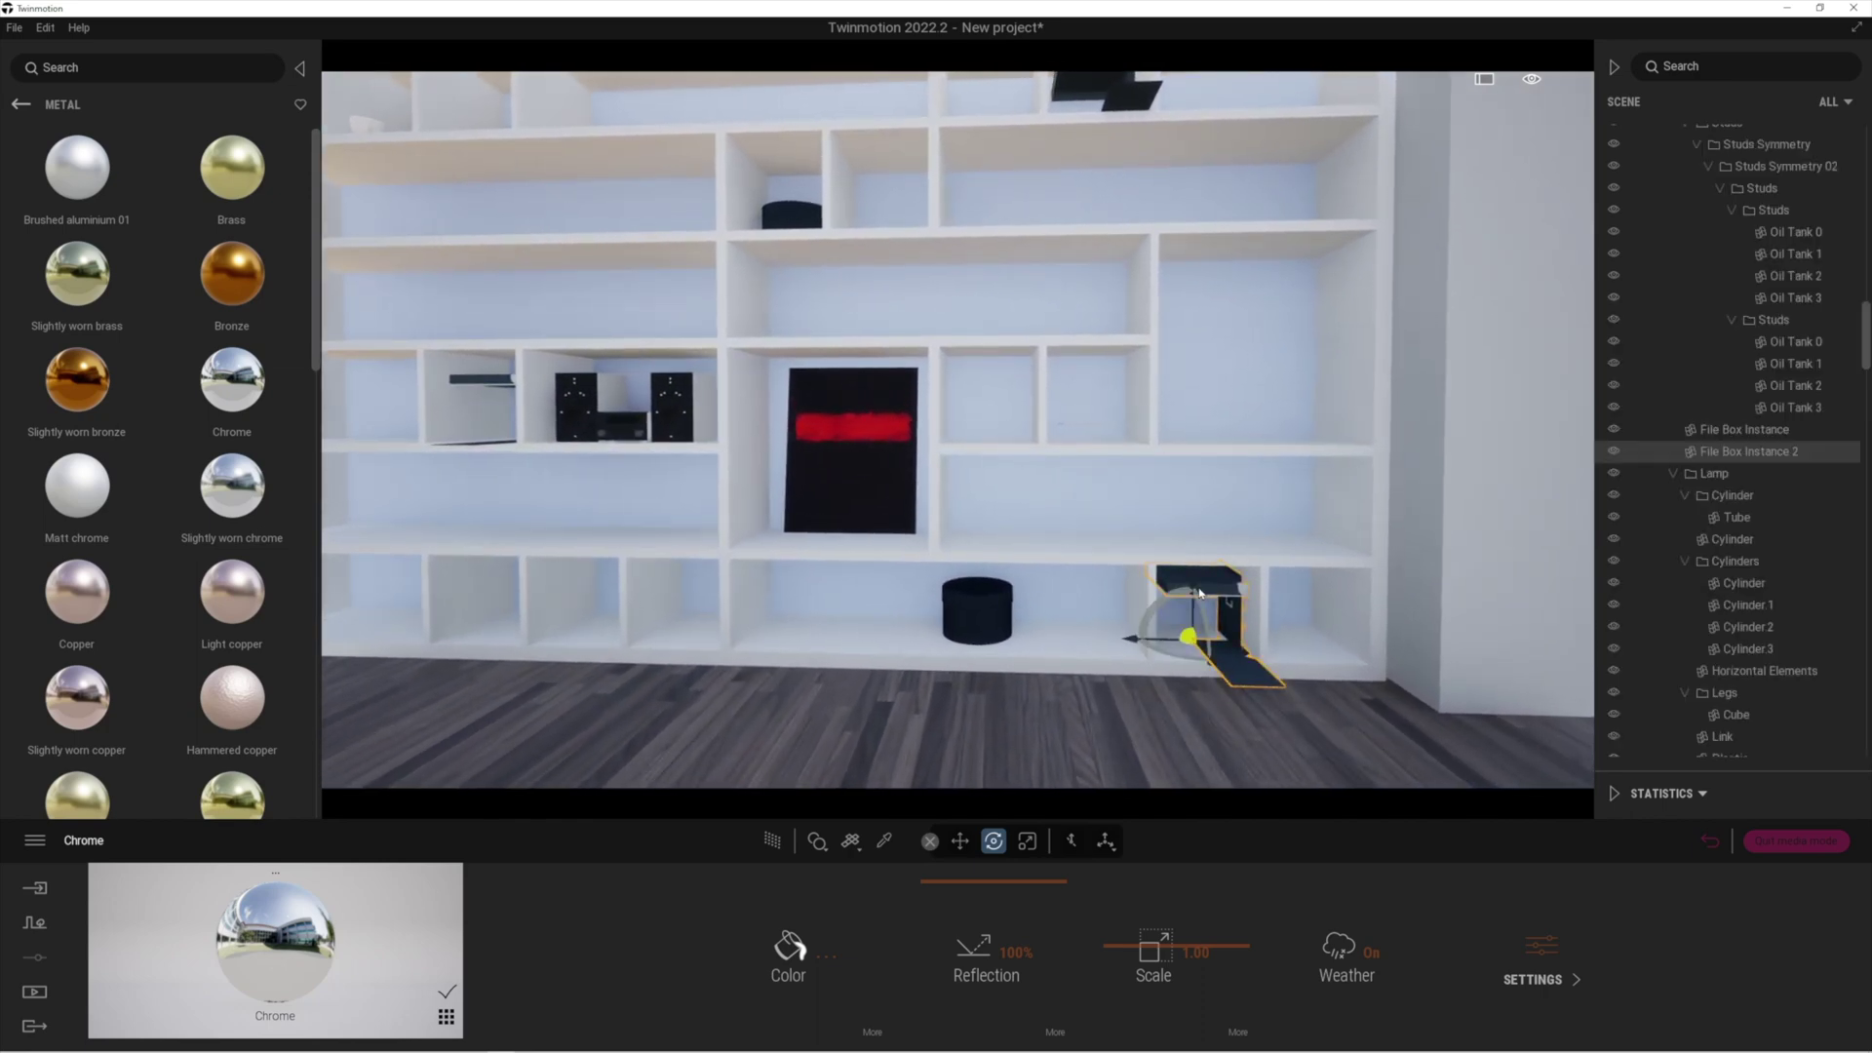
key(Delete)
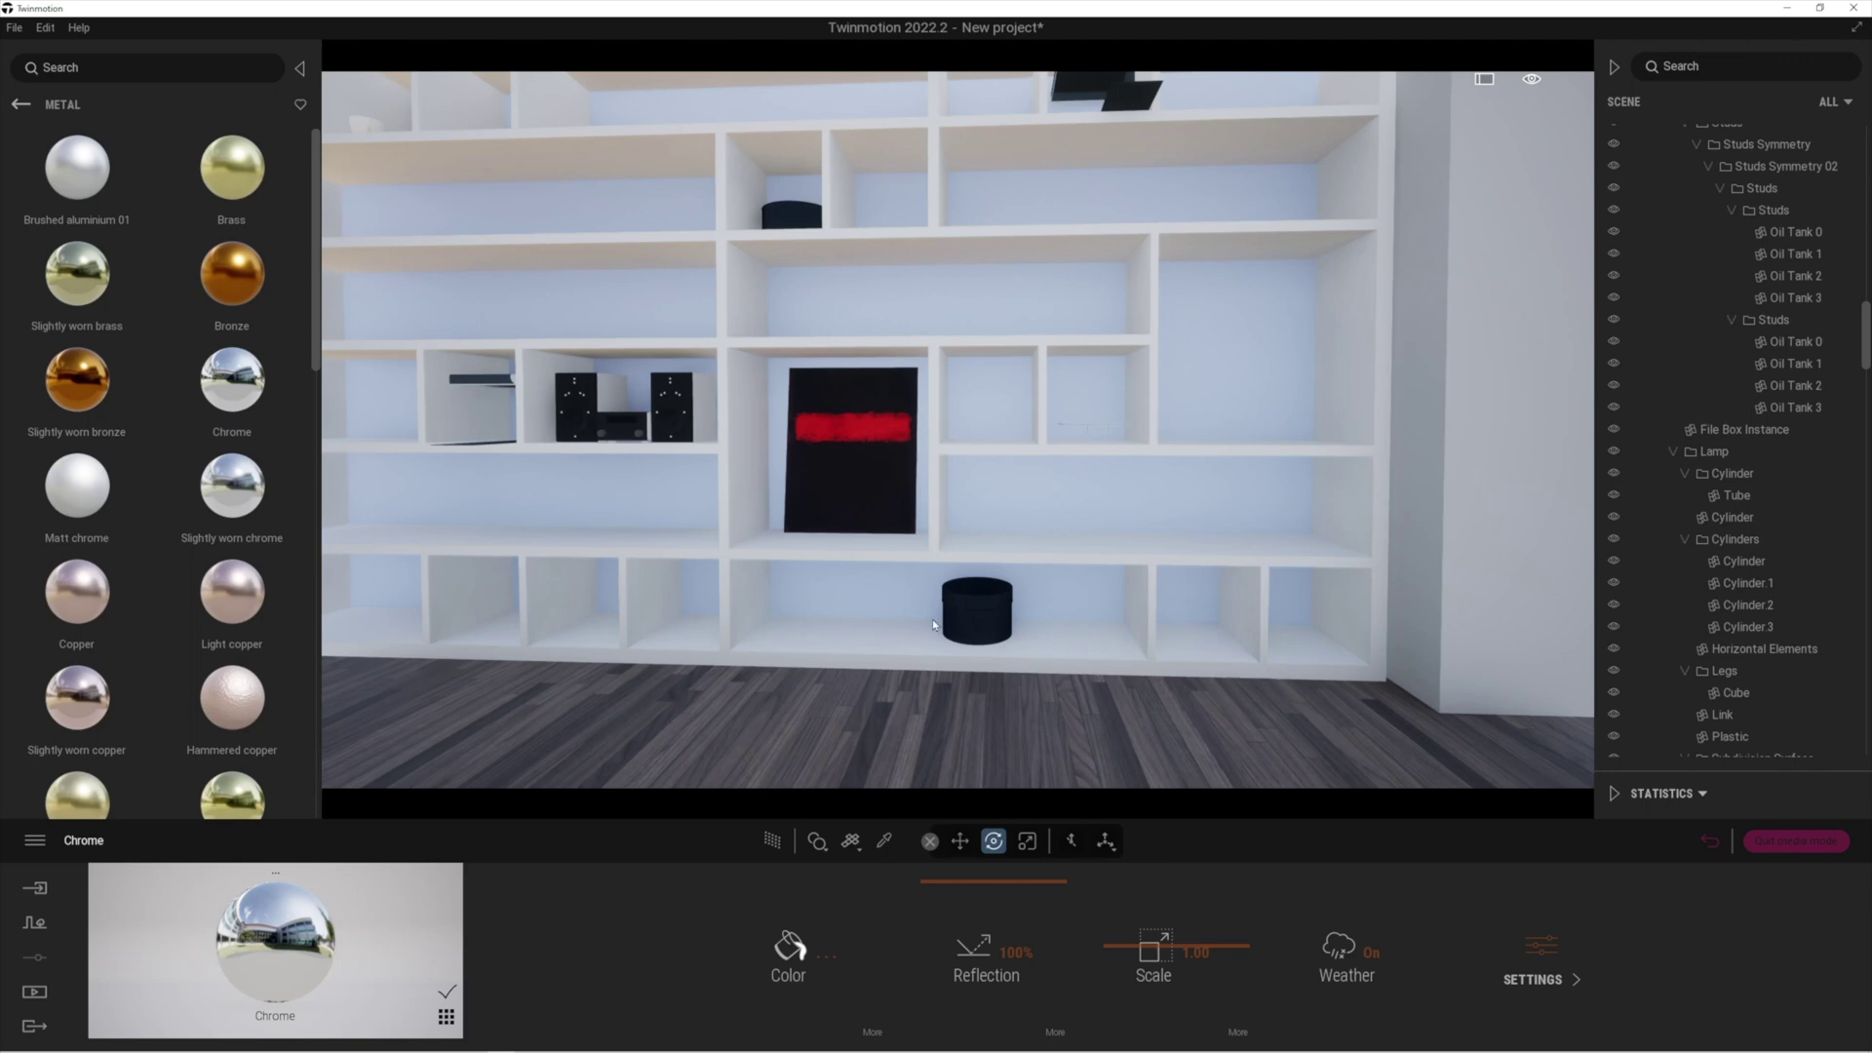
- Place the Violin JSO from the home musical instruments library on the floor at the bookshelf's right end
click(14, 105)
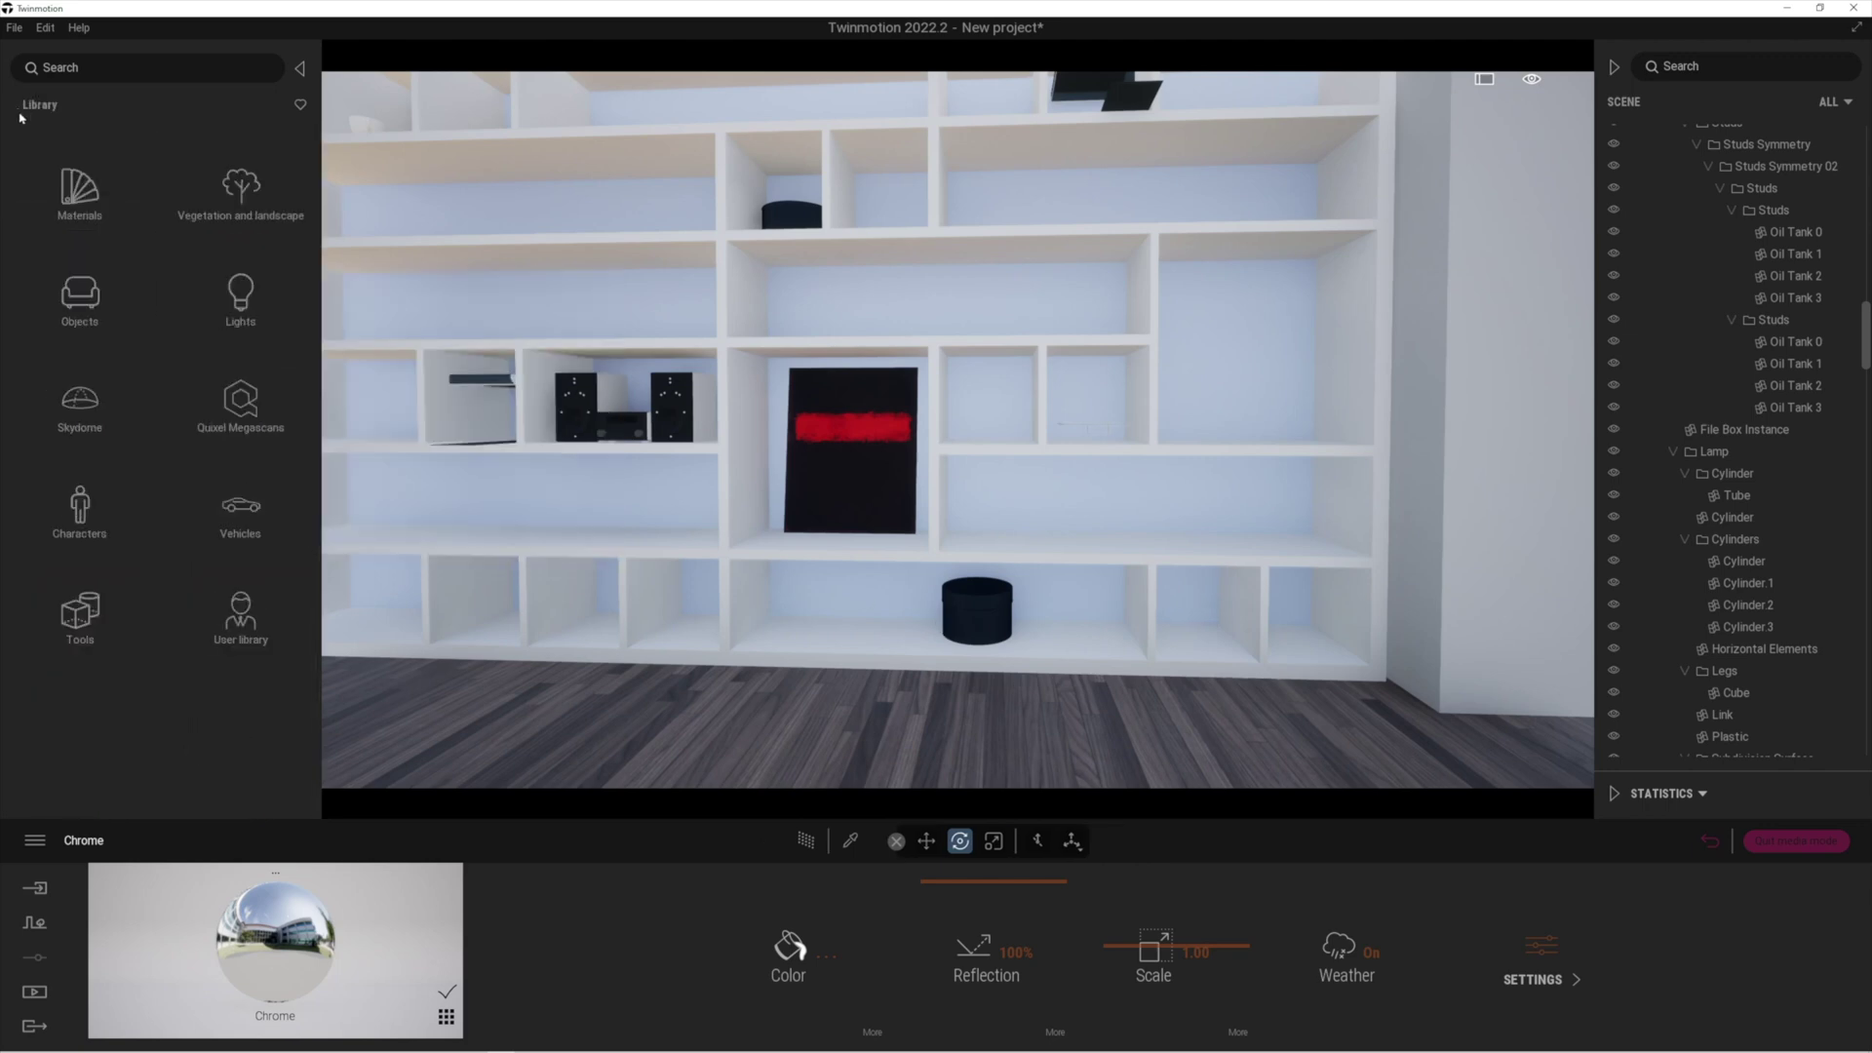
click(78, 290)
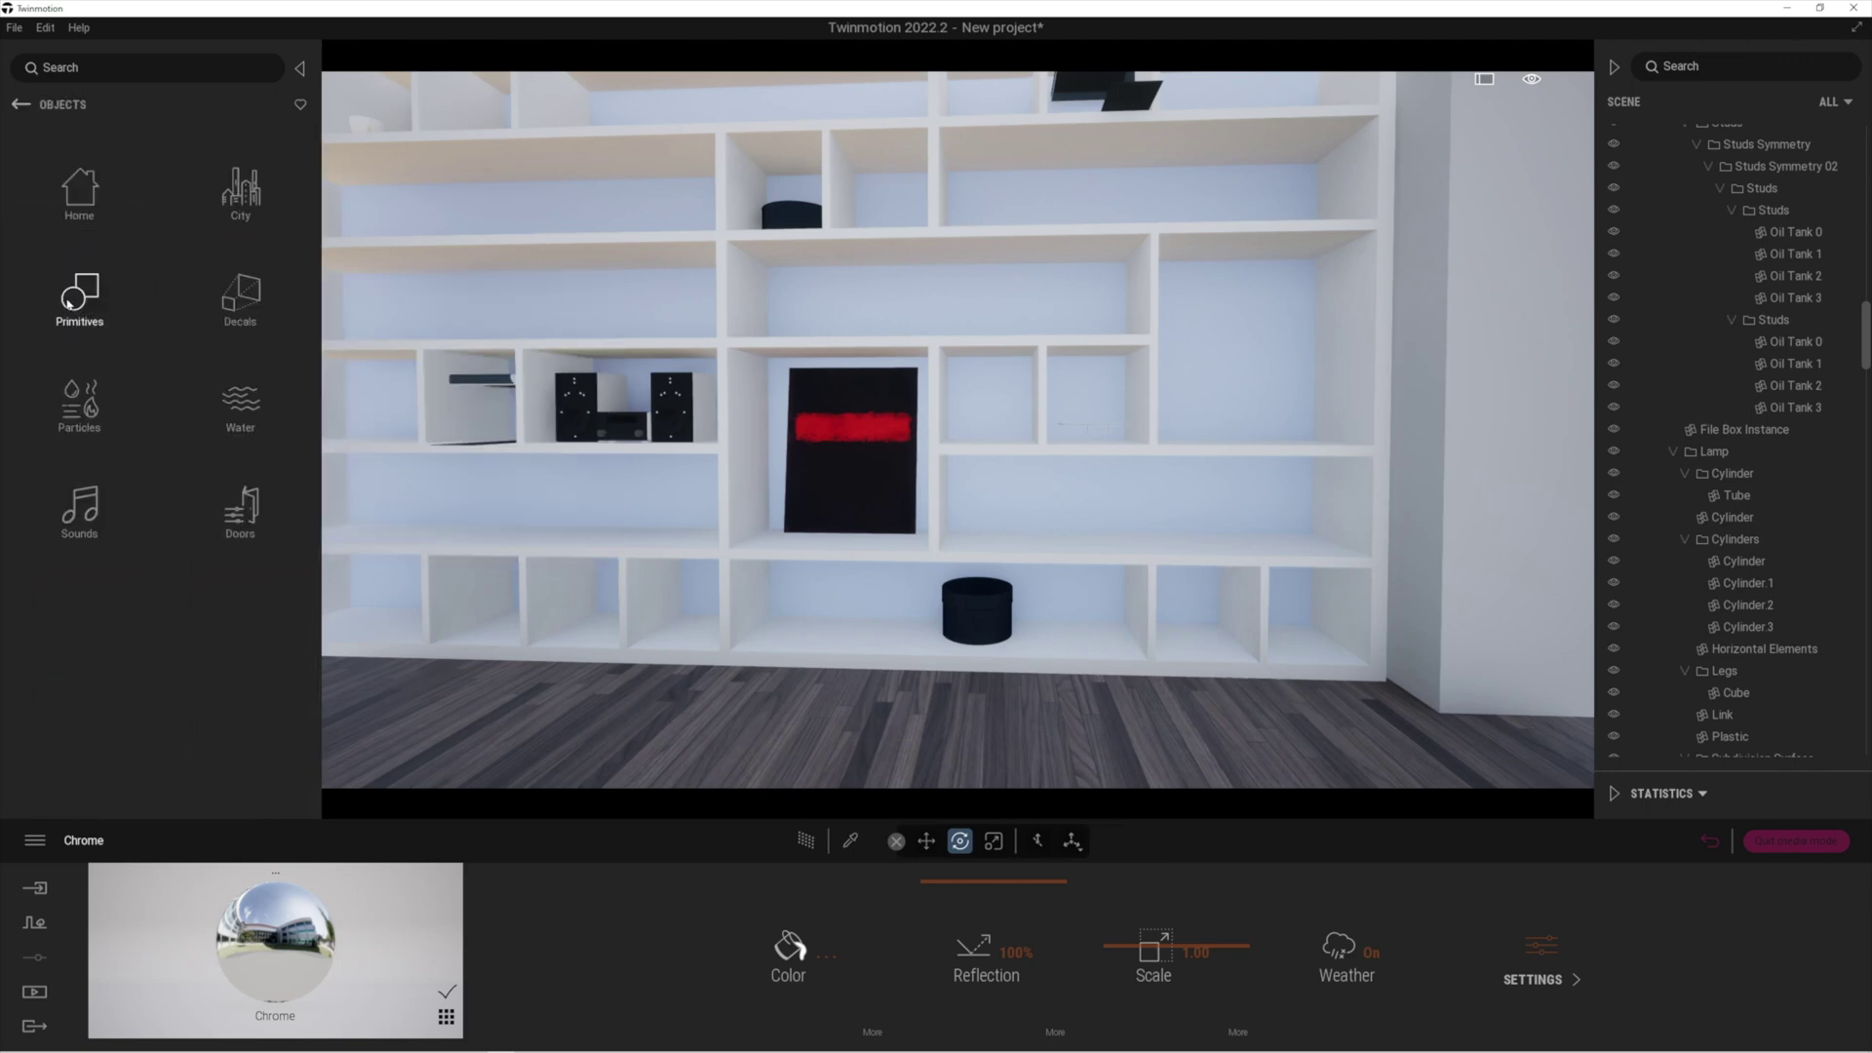
click(82, 191)
click(237, 505)
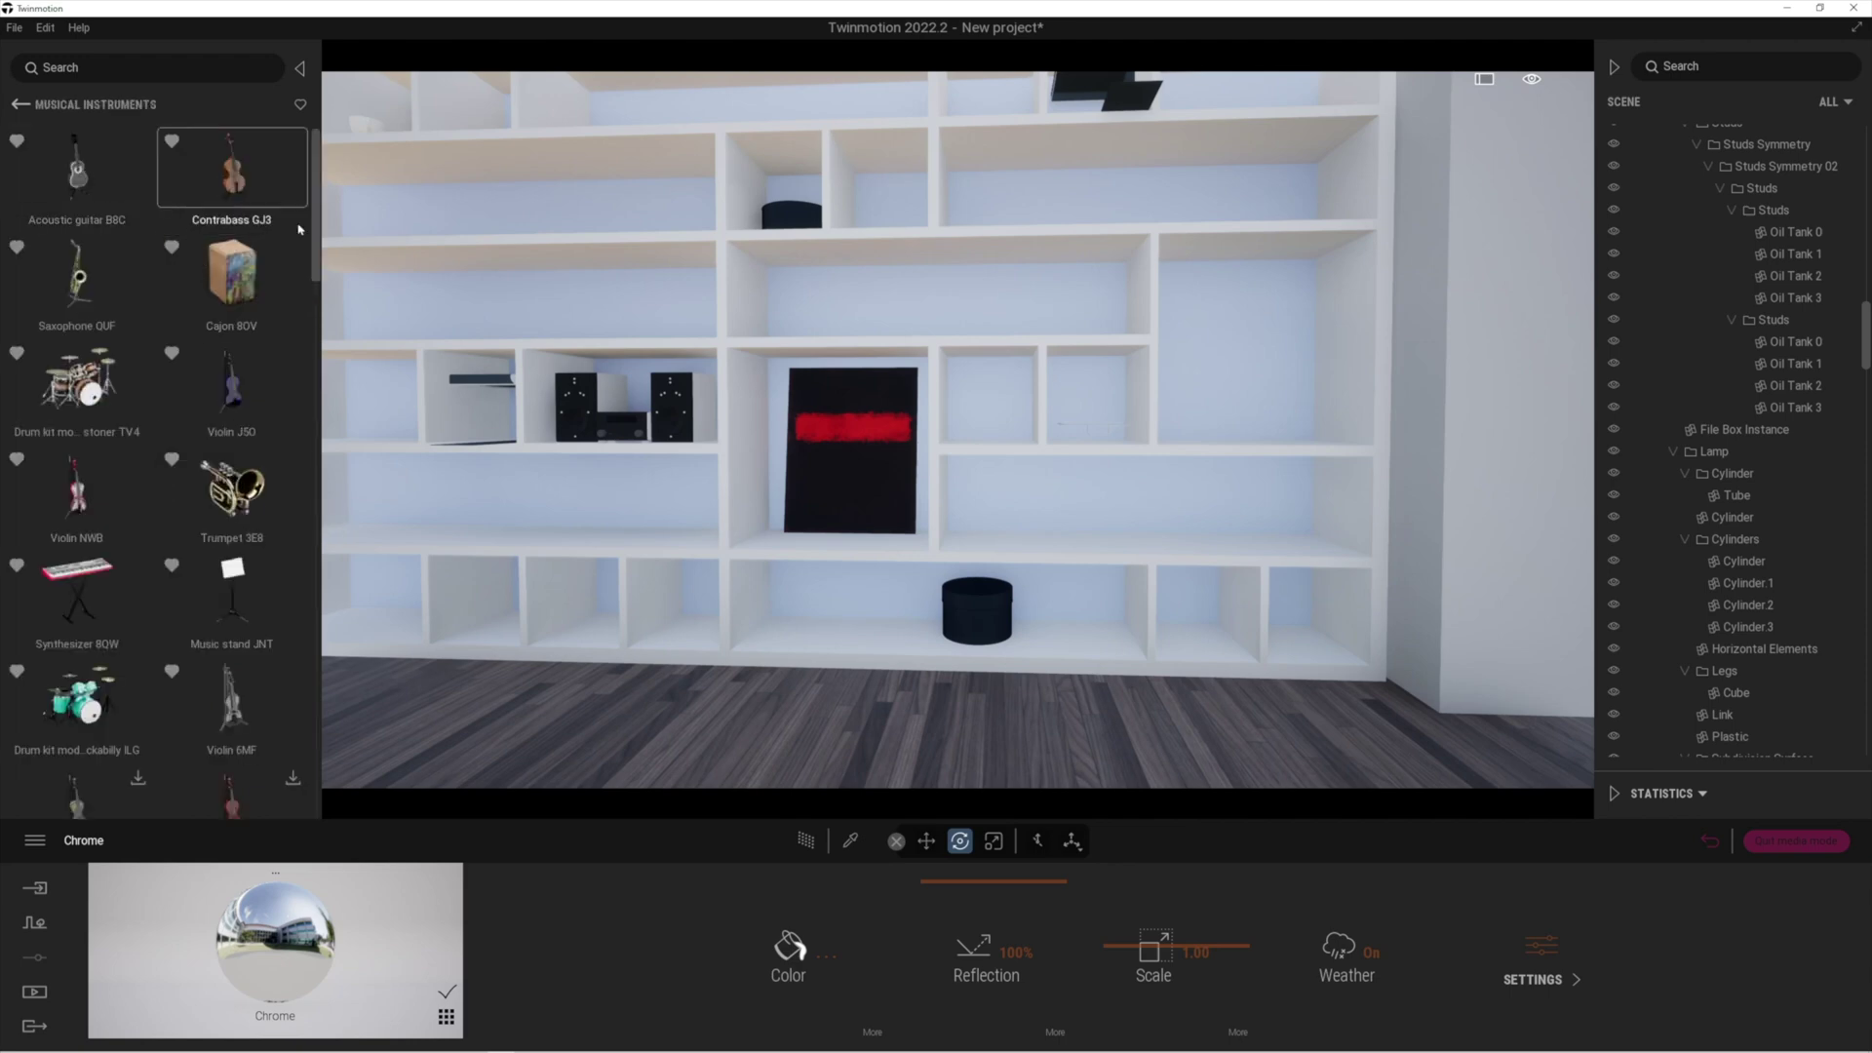
drag(229, 402, 1327, 732)
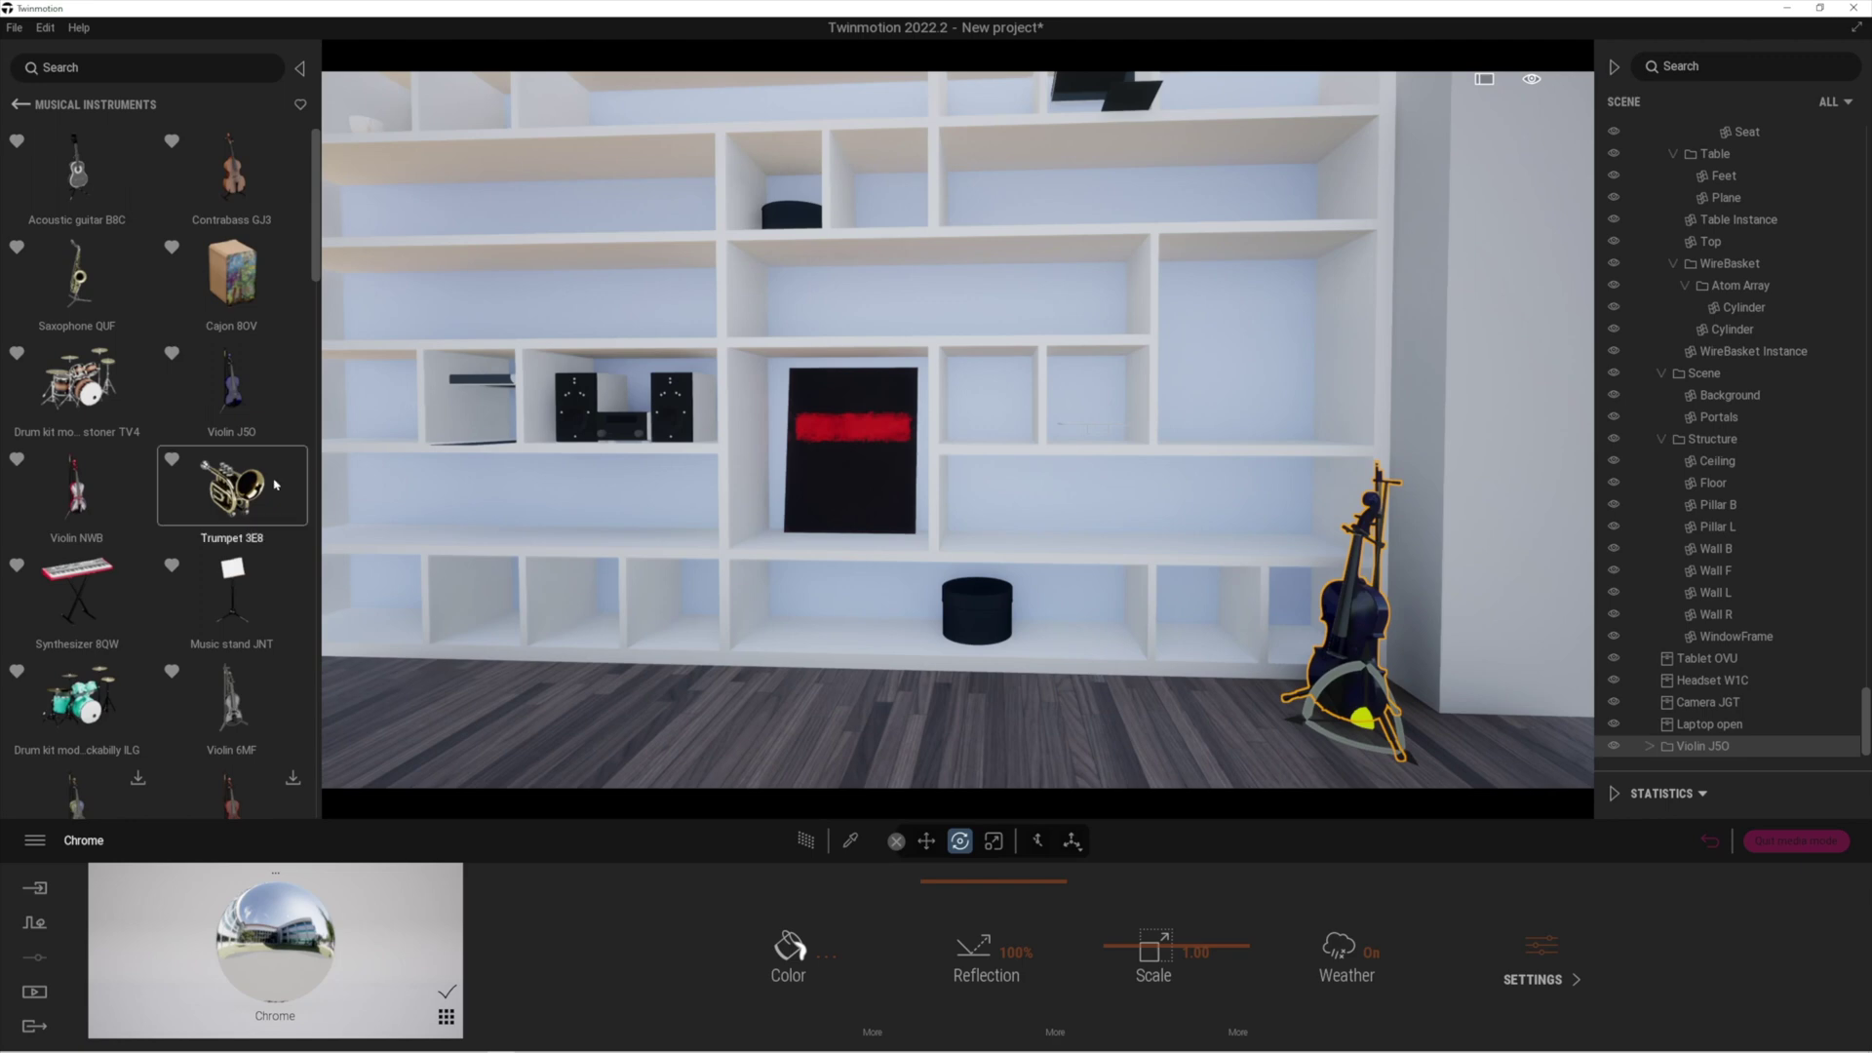
- Place a Trumpet 3E8 on the bookshelf, just right of the black panel with the red band
drag(829, 506, 1036, 541)
drag(1039, 552, 1007, 552)
shift+middle_drag(985, 564, 1014, 566)
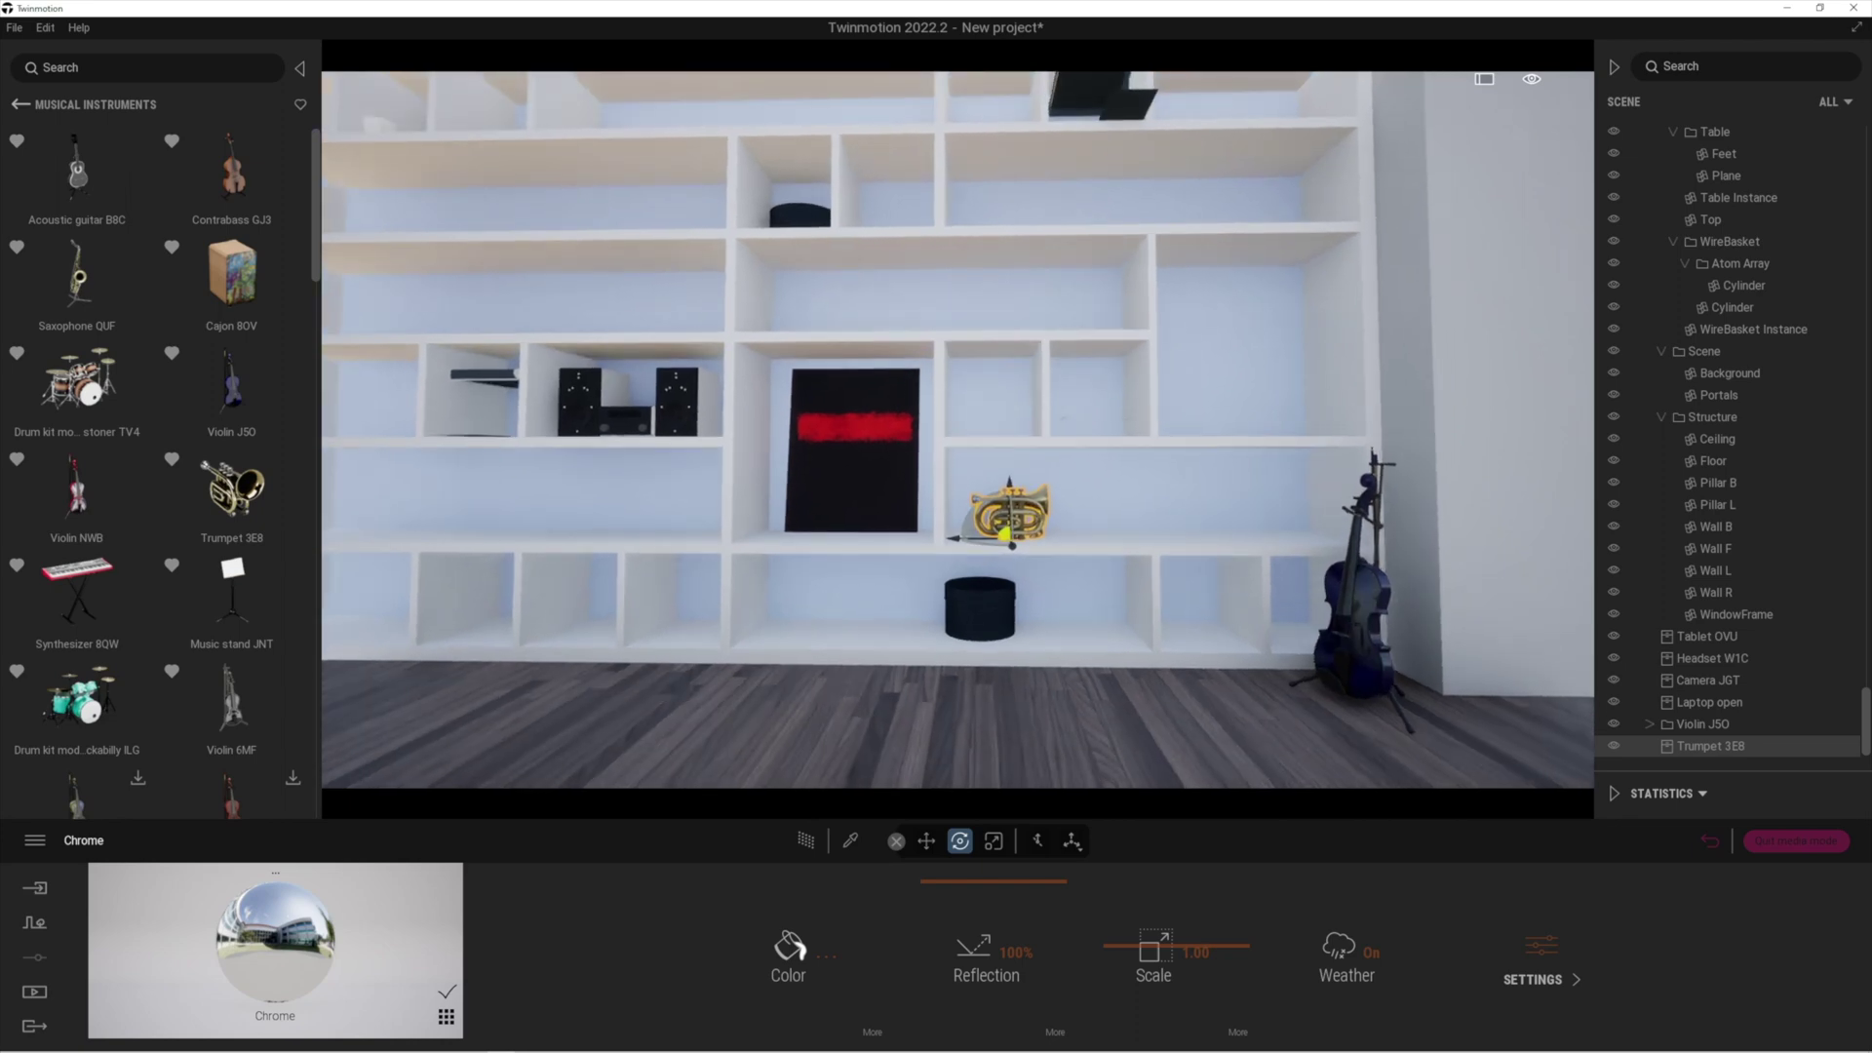
key(Escape)
- Place a second Trumpet 3E8 in the bottom-left compartment of the bookshelf
key(a)
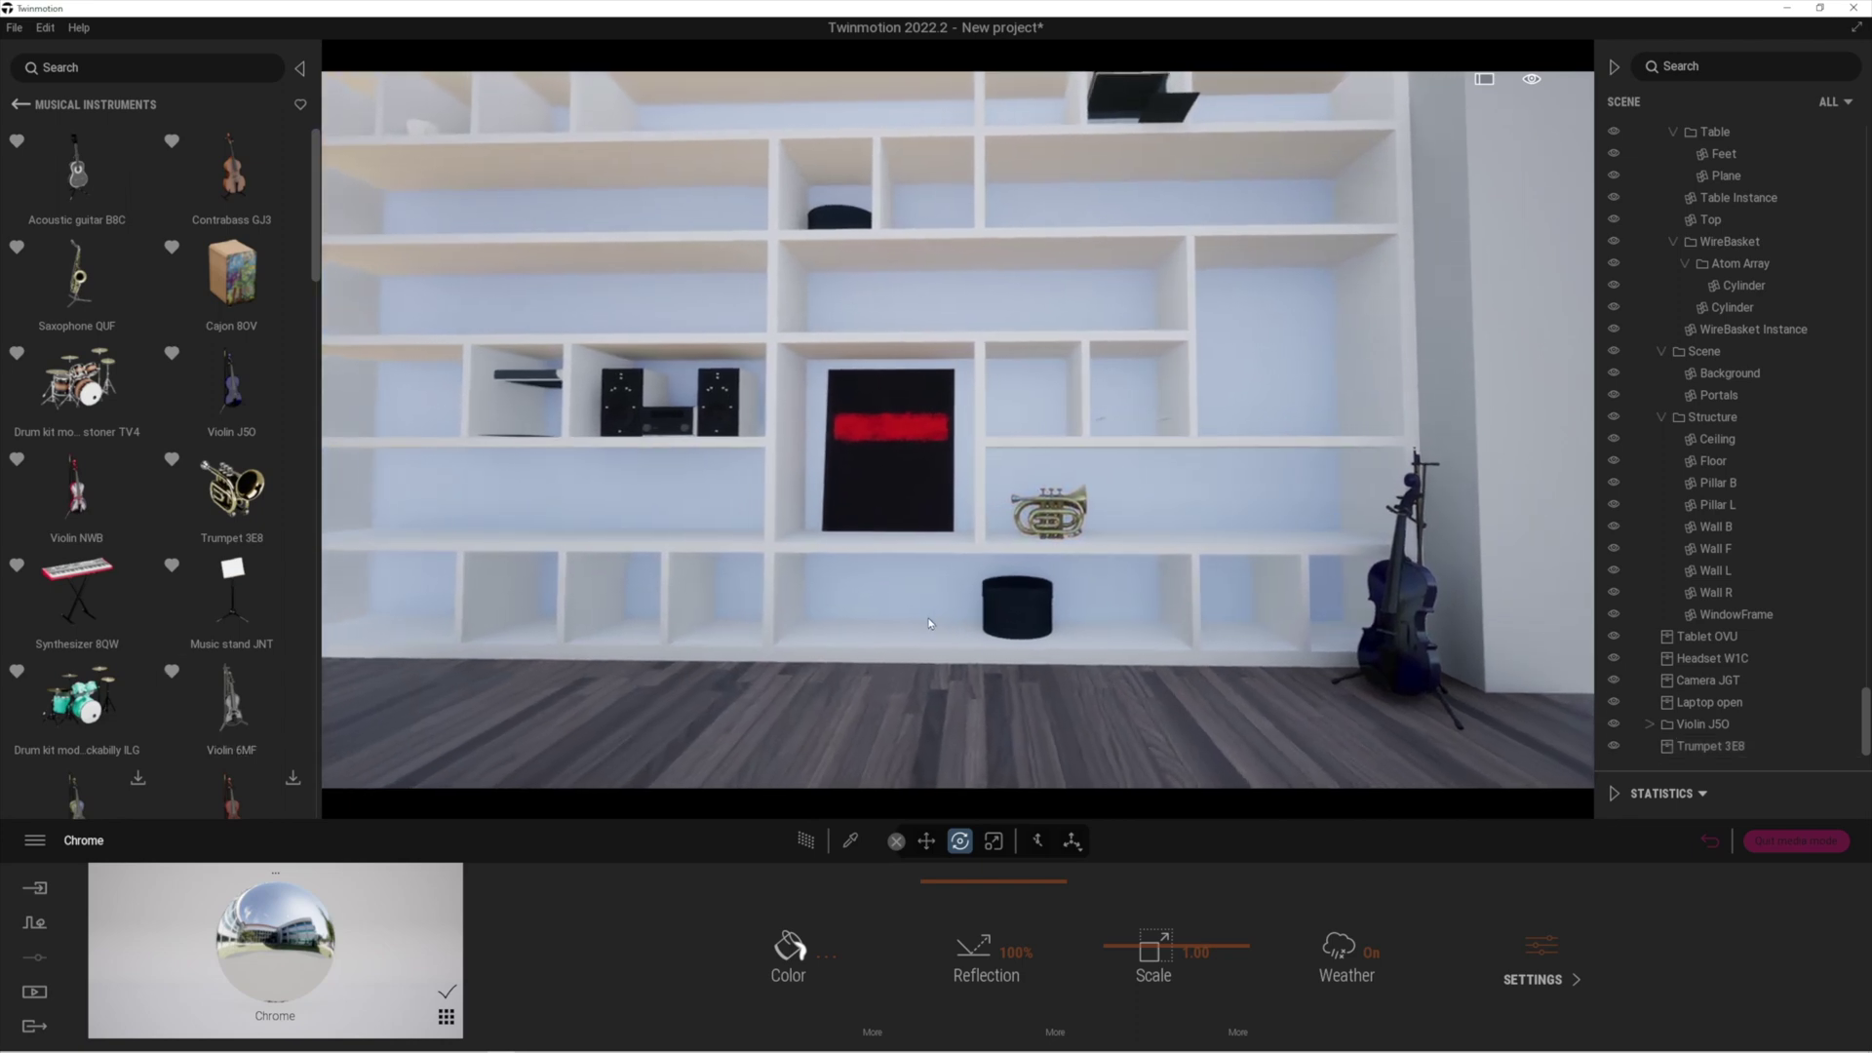
key(s)
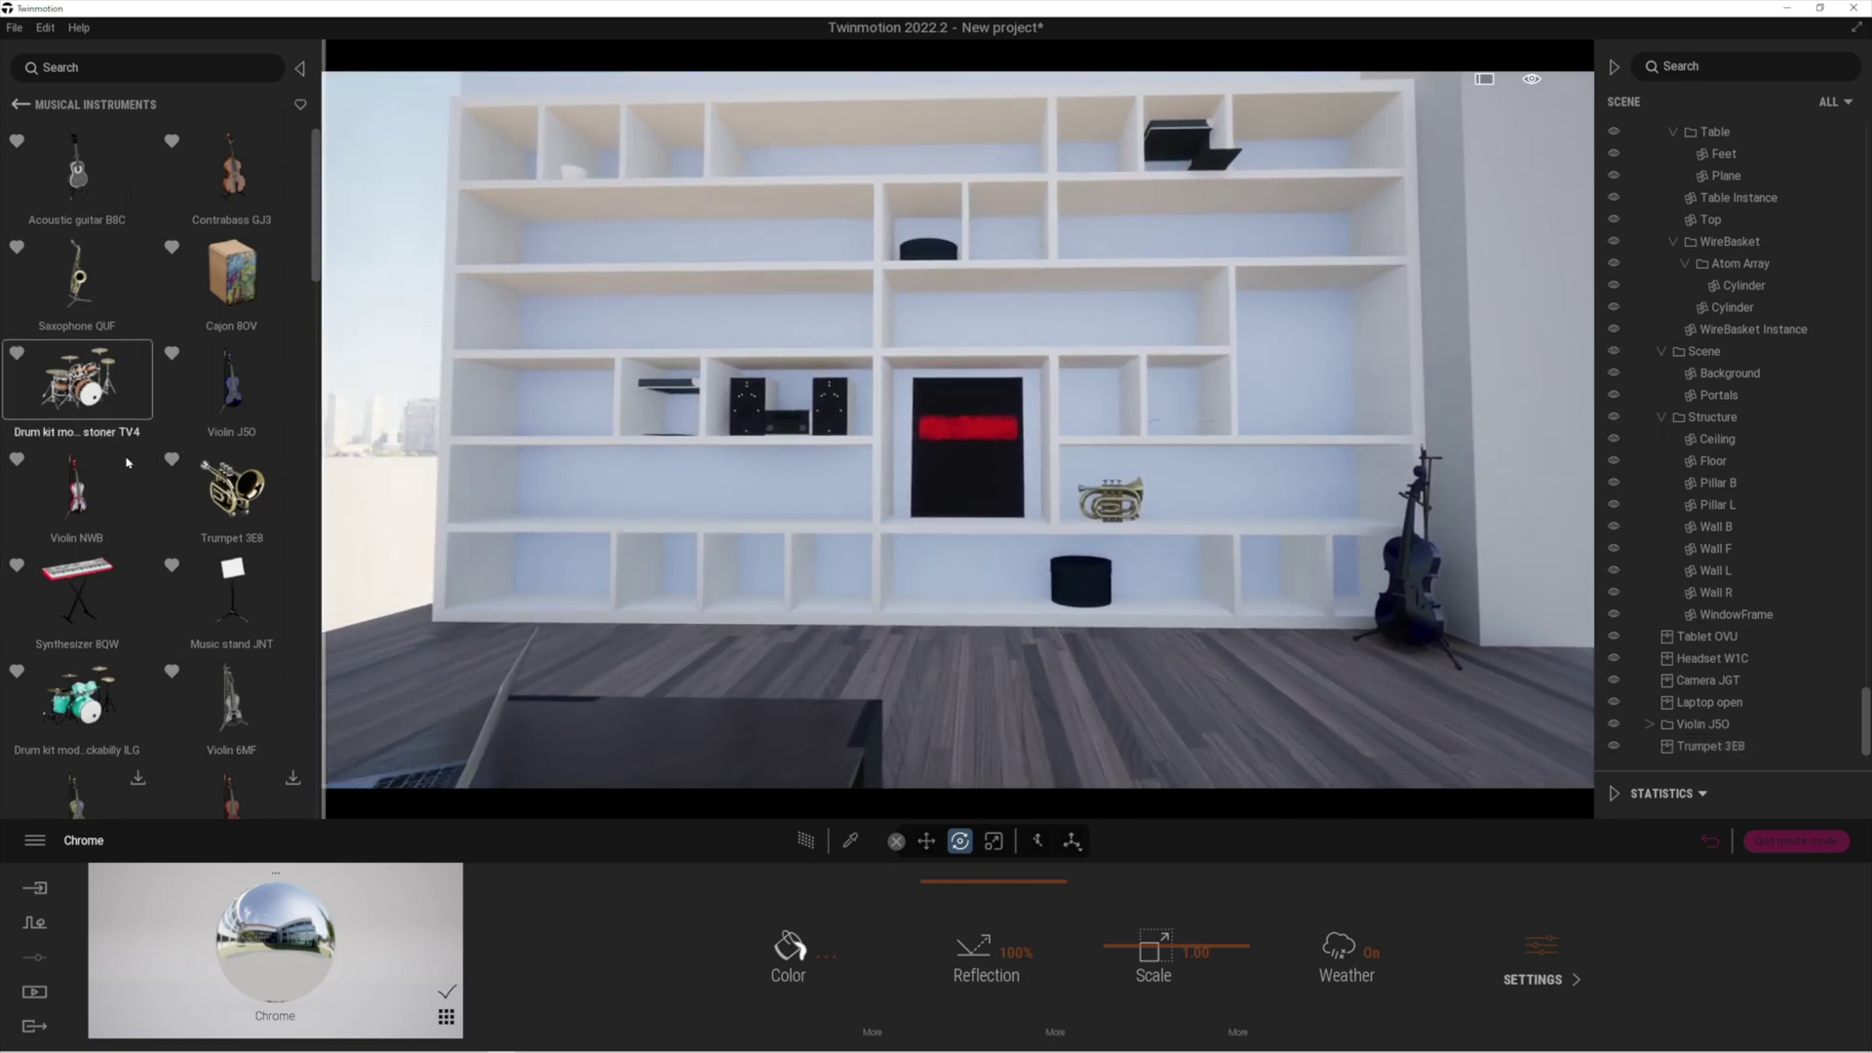
drag(240, 502, 533, 607)
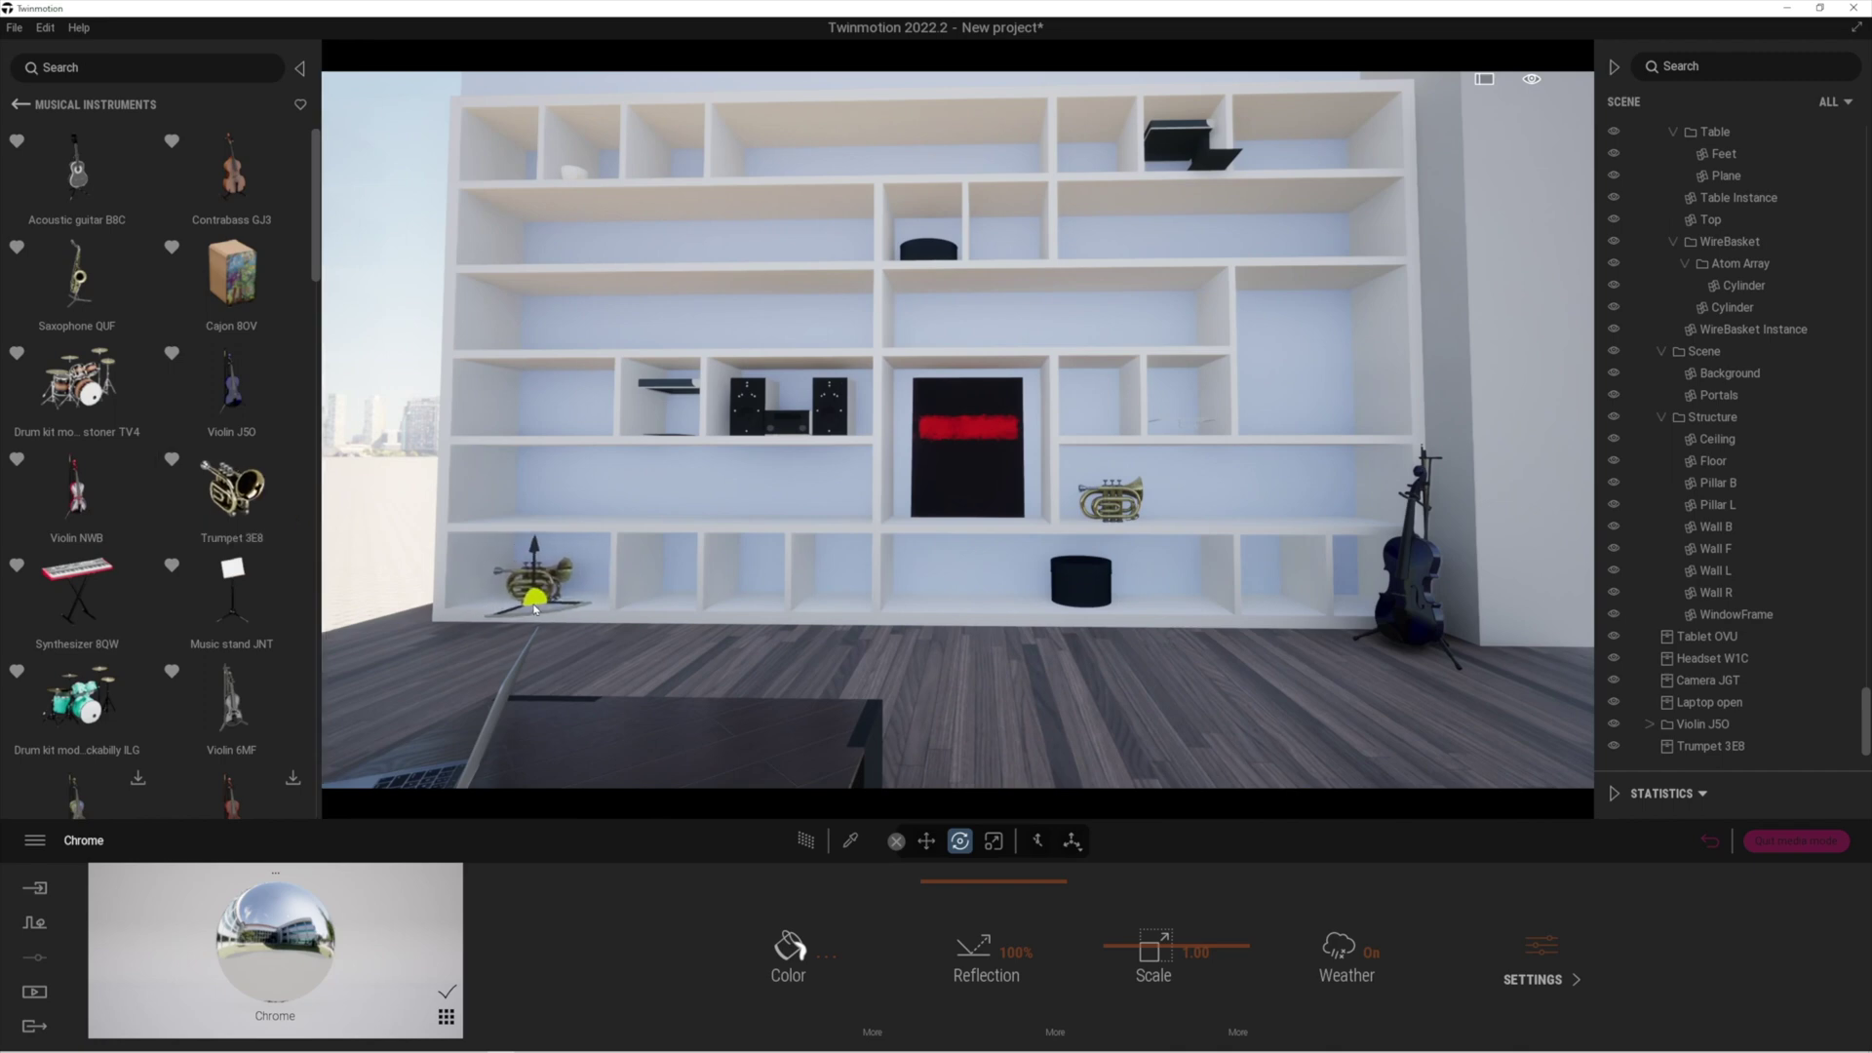
drag(231, 697, 817, 665)
key(Delete)
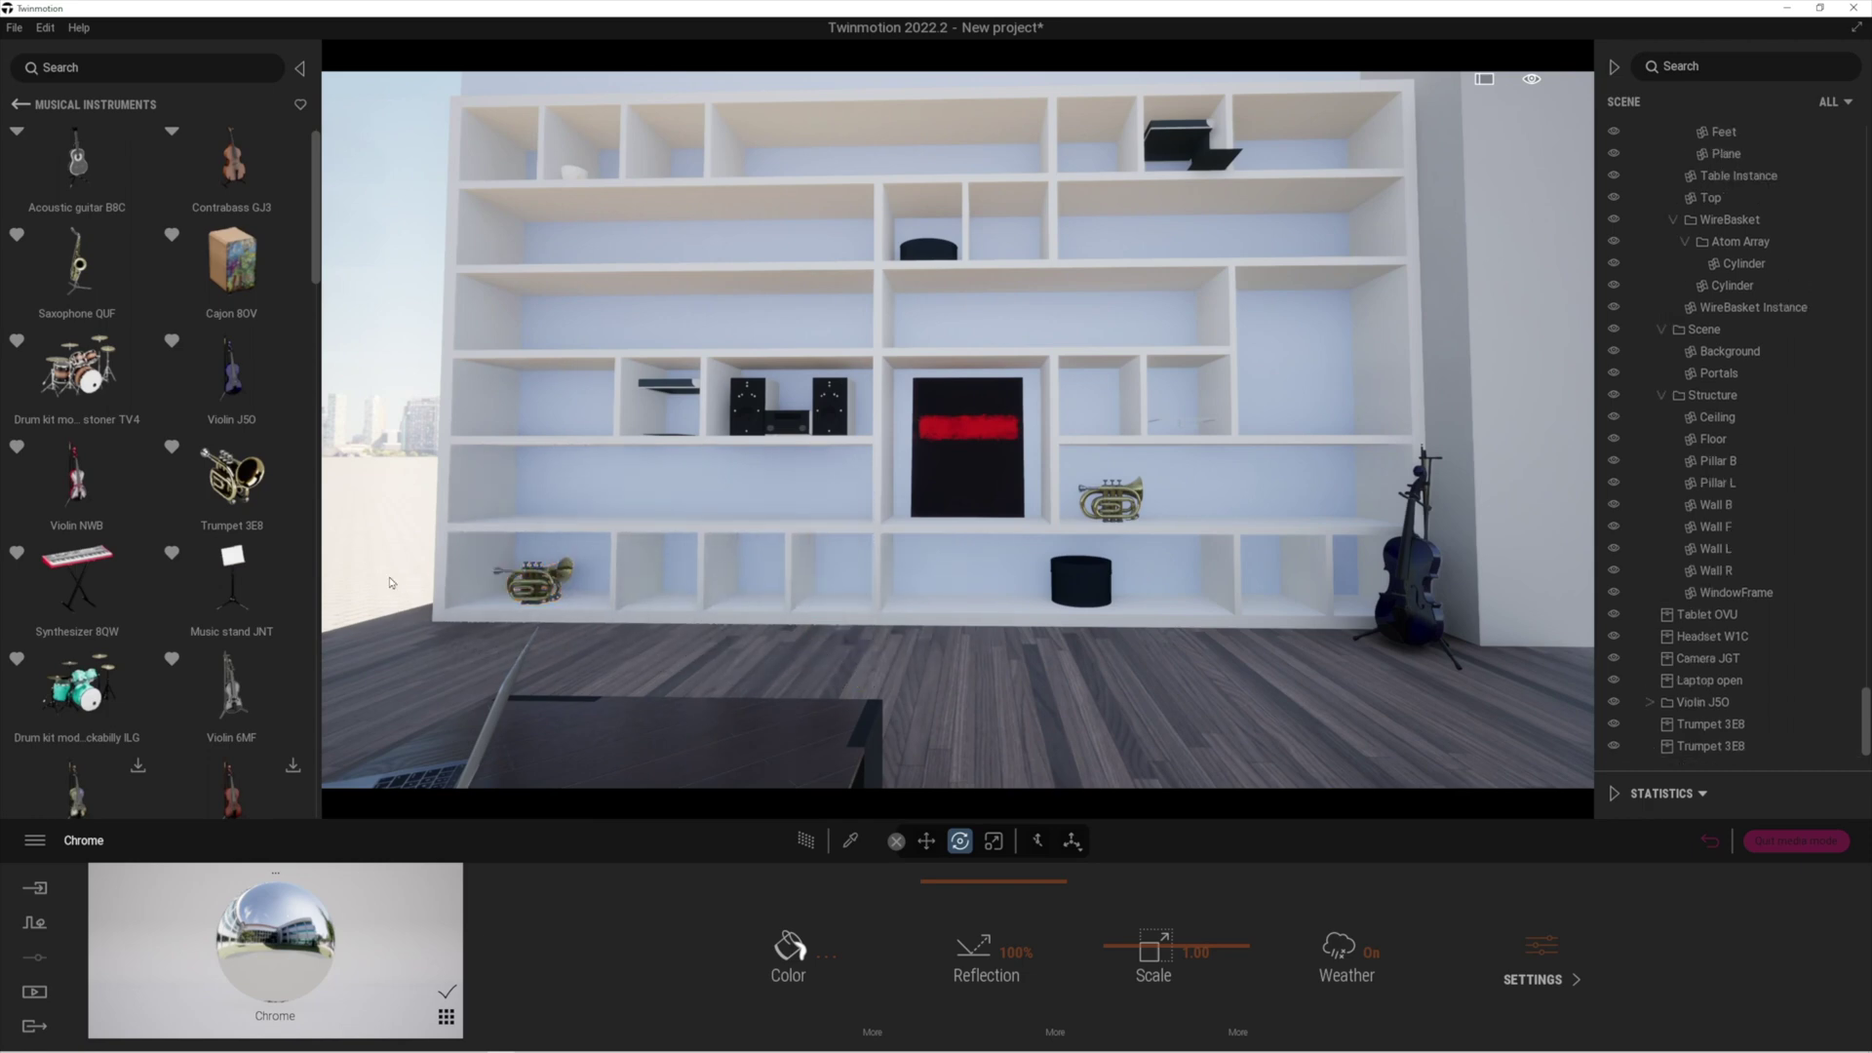
- Place the Contrabass GJ3 on the floor in front of the bookshelf's left end
drag(207, 229, 481, 661)
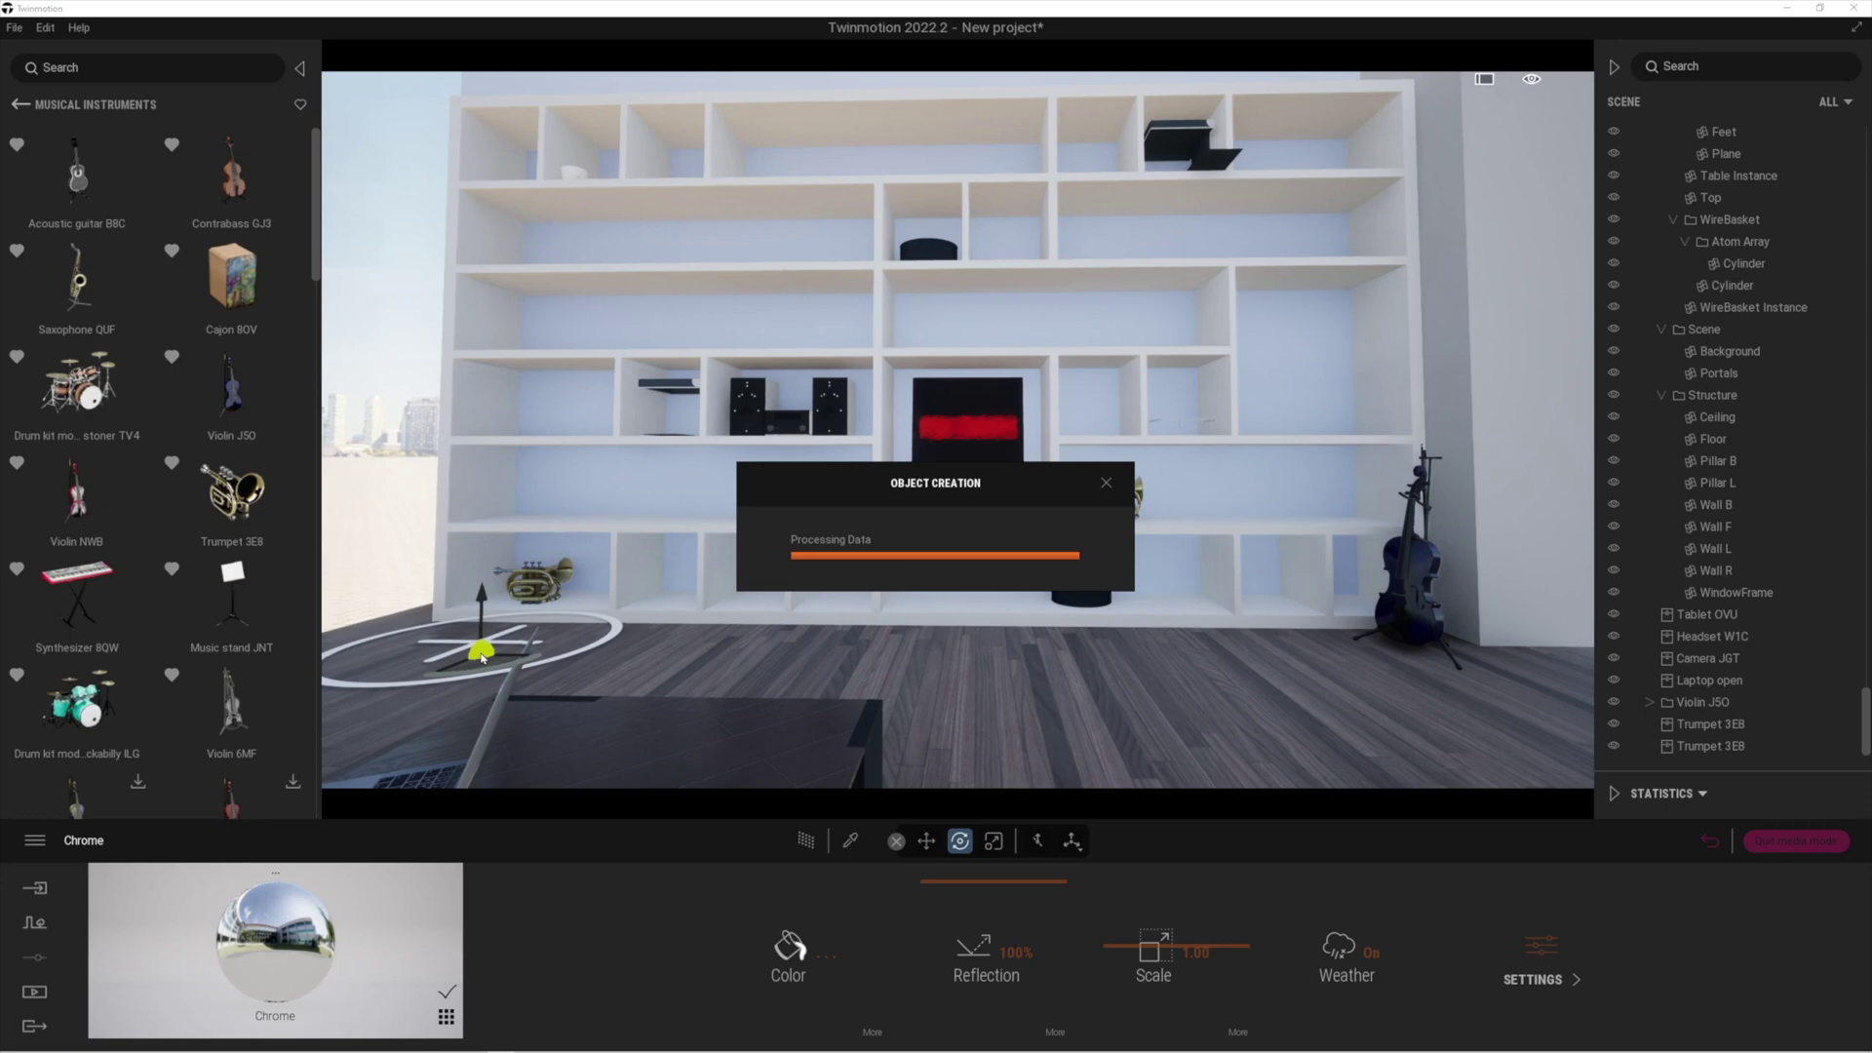
drag(492, 671, 496, 672)
scroll(669, 620, down, 5)
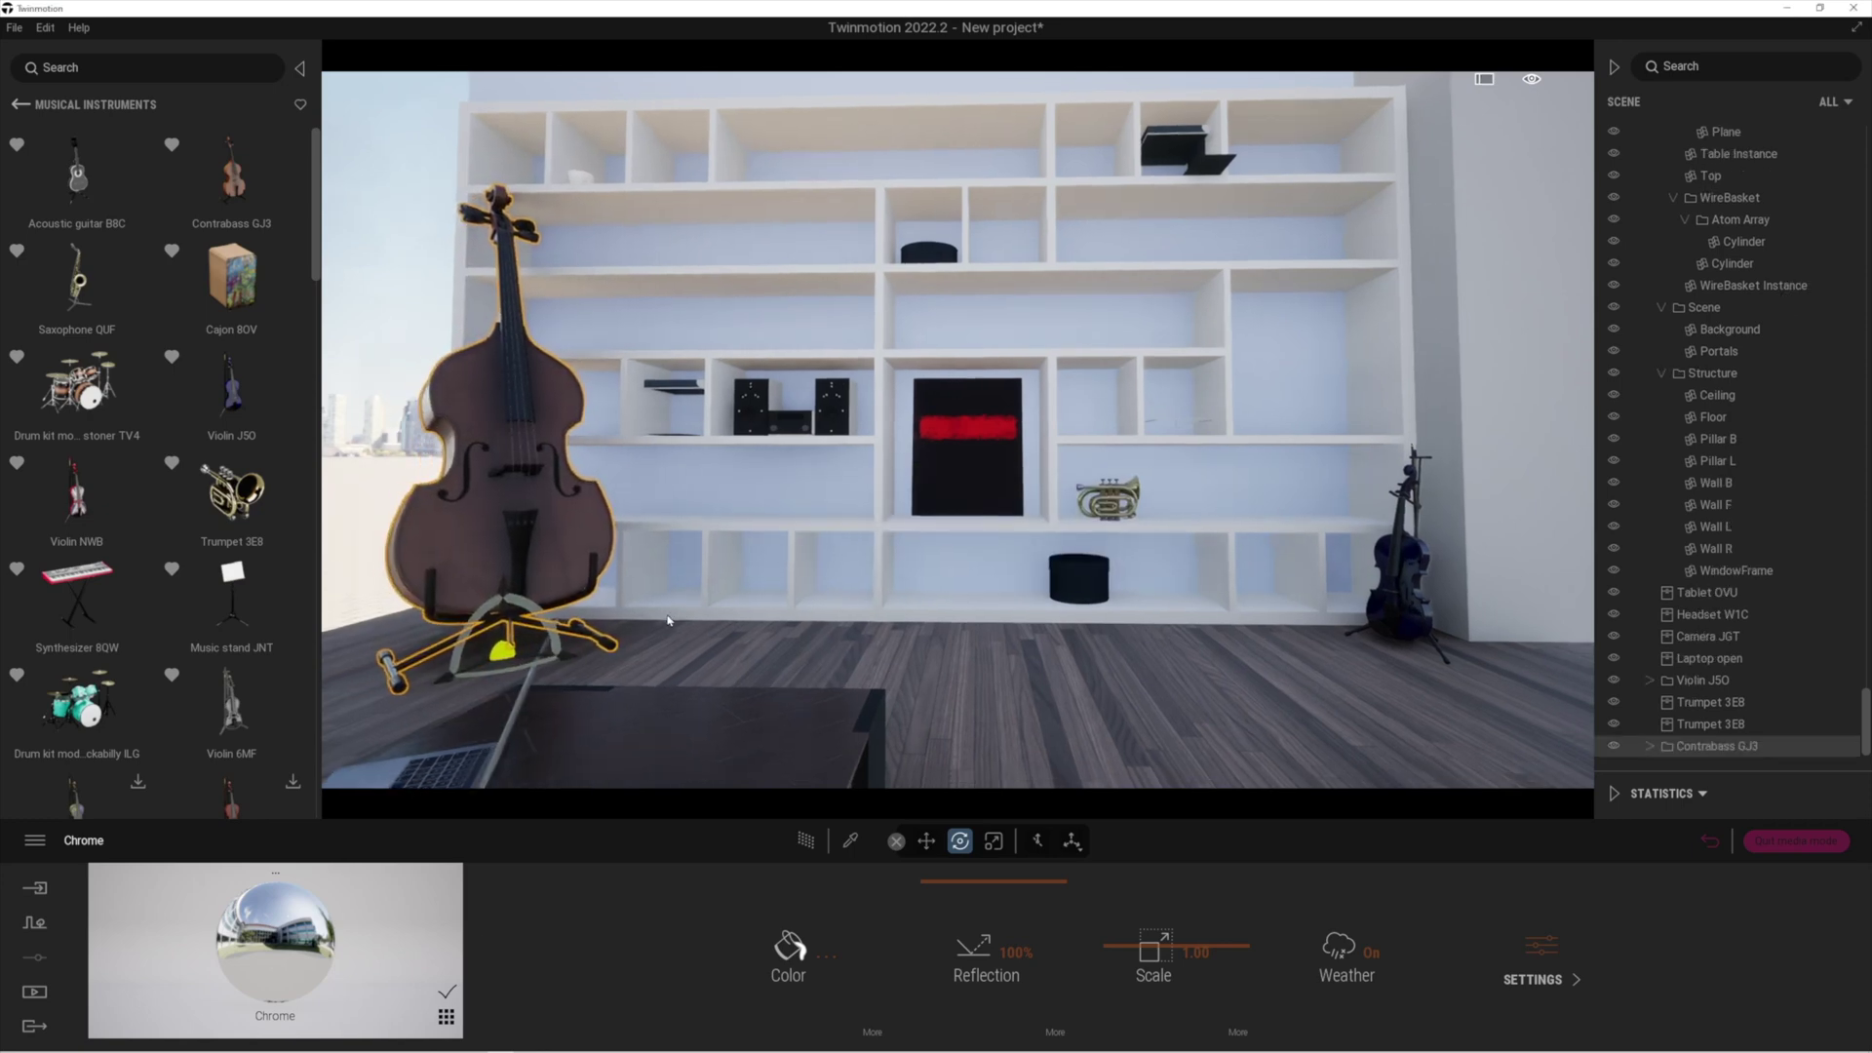
scroll(855, 507, up, 2)
key(e)
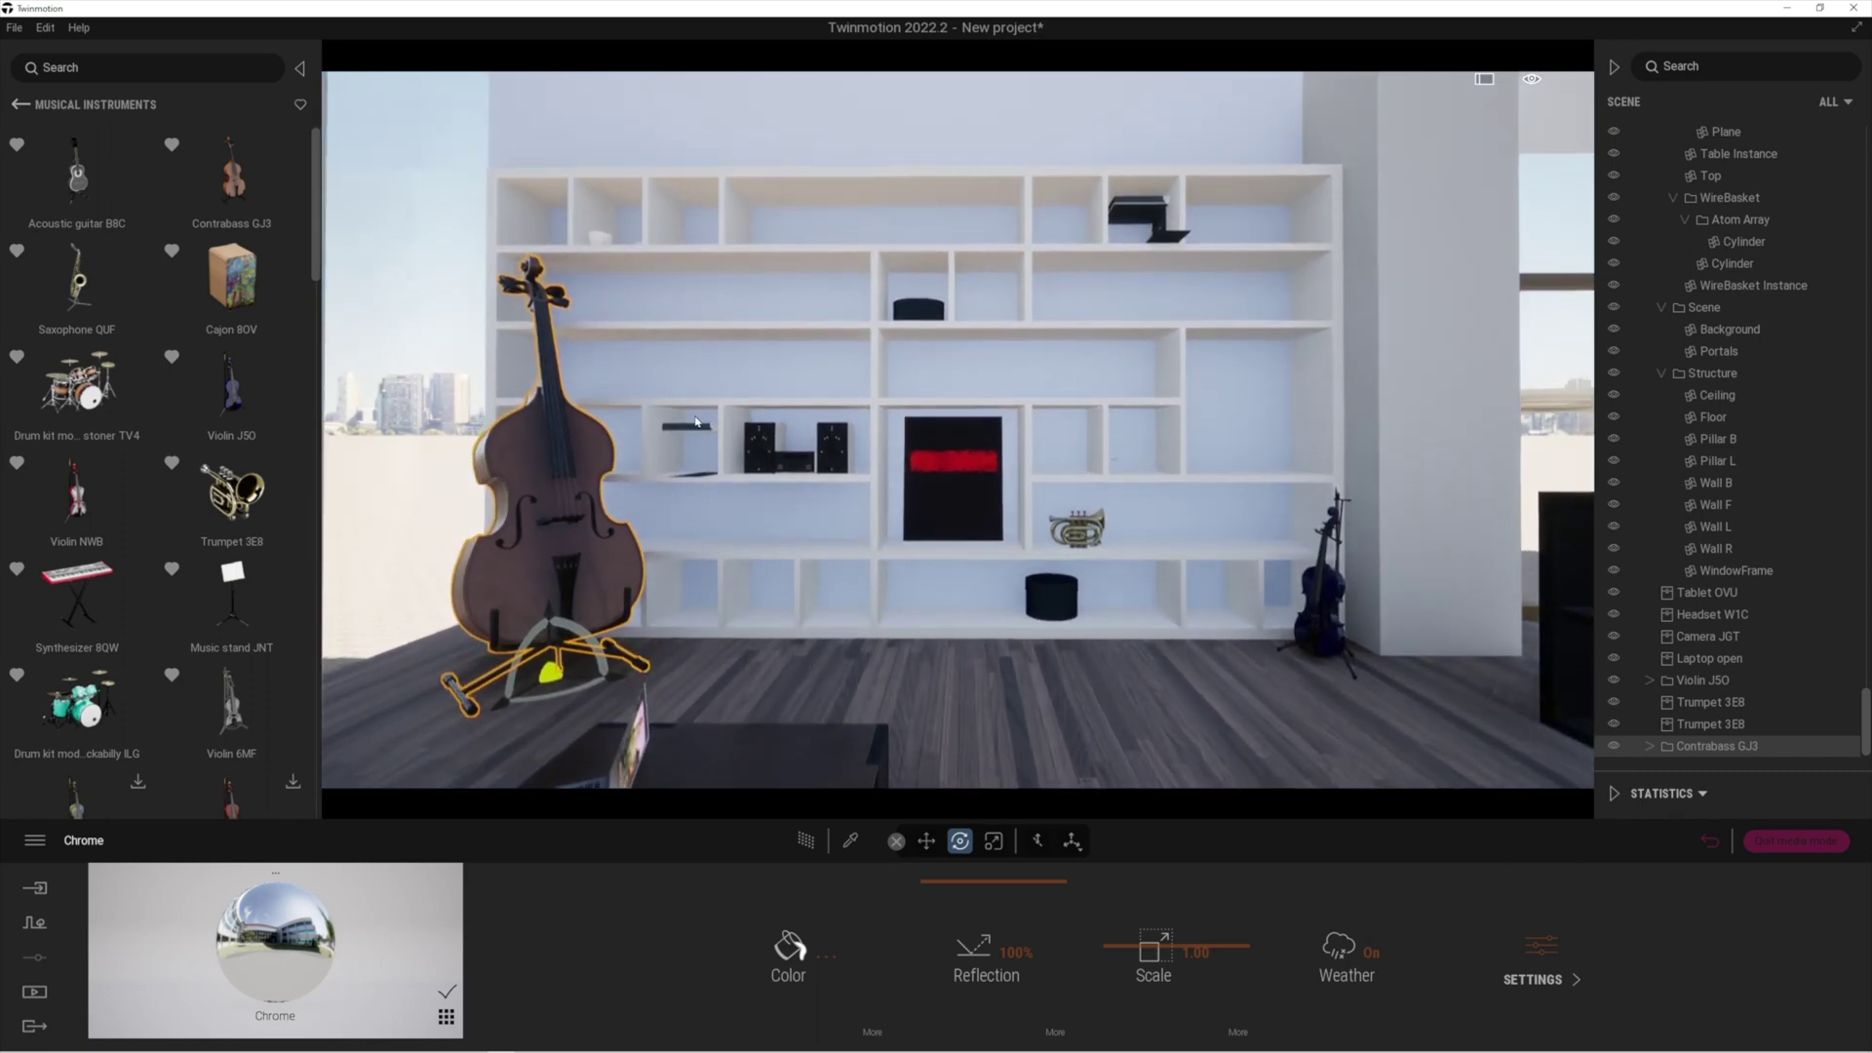
- Place the Cajon 8OV in the tall right-hand compartment of the bookshelf and rotate it
drag(251, 281, 808, 533)
drag(924, 628, 1206, 575)
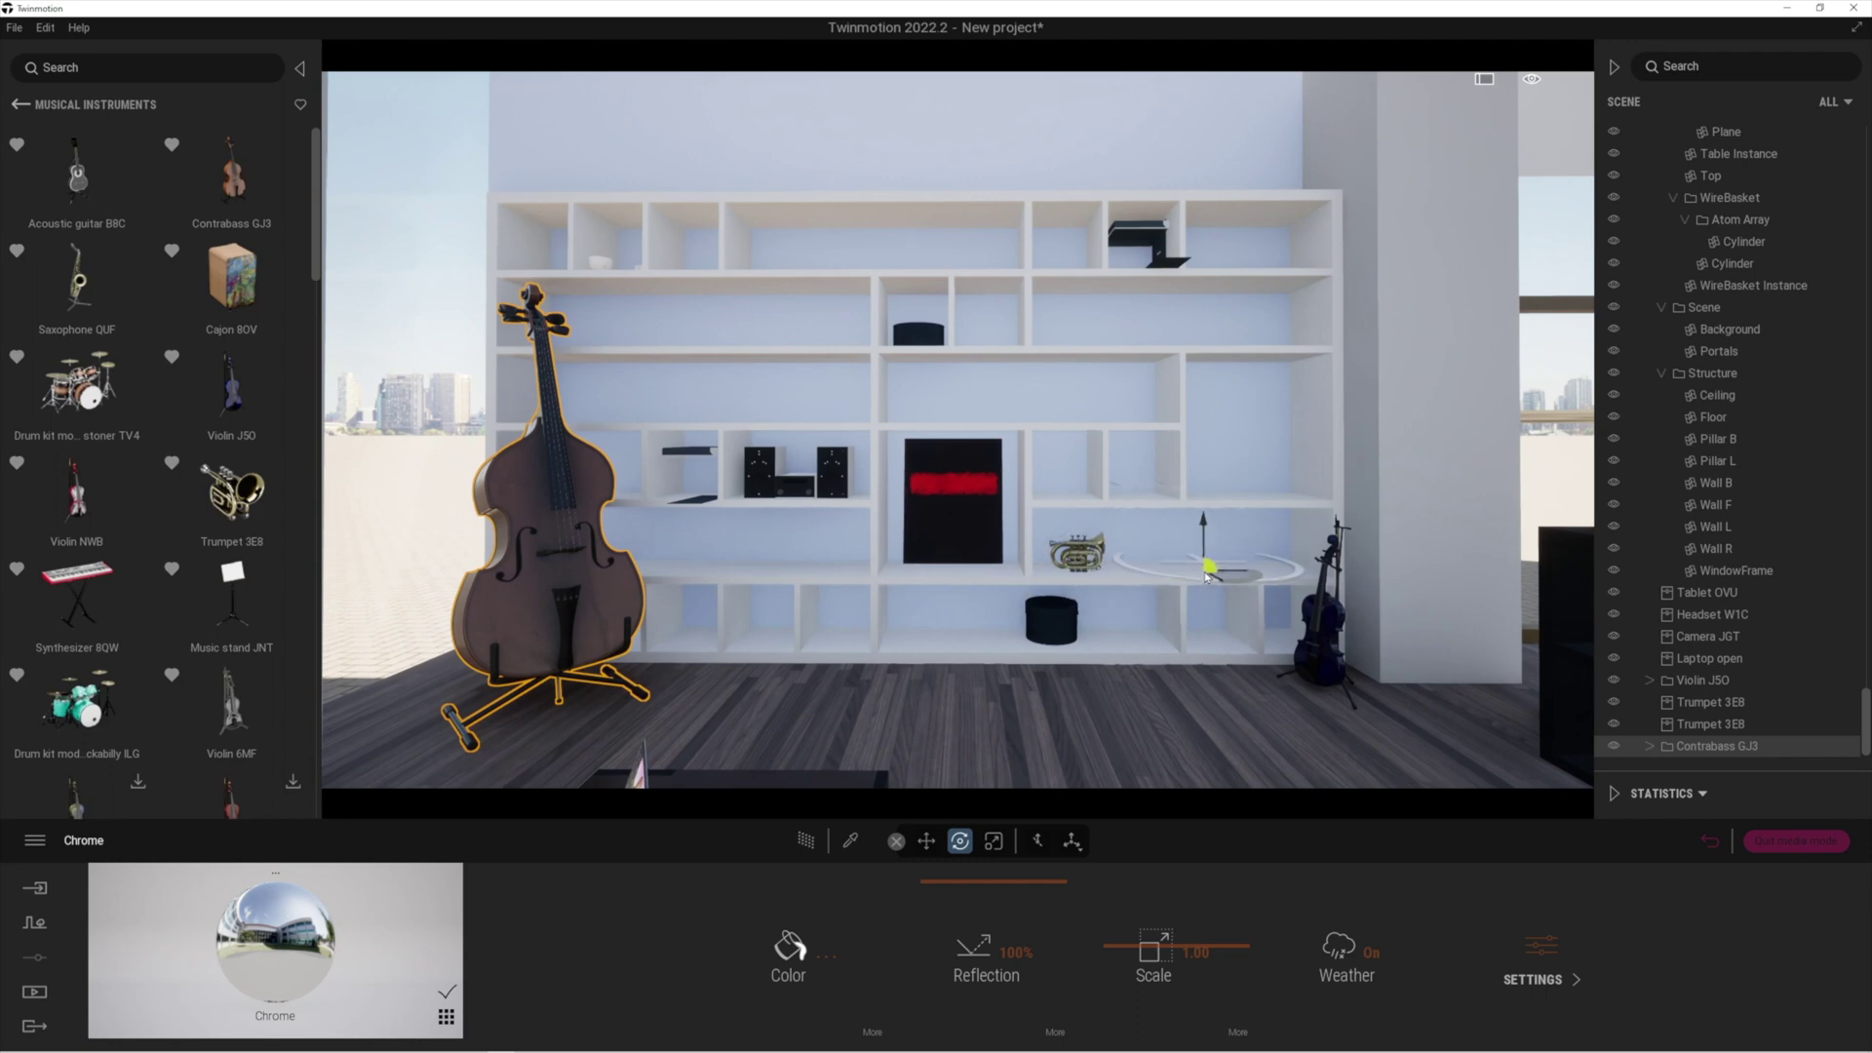
drag(1239, 506, 1236, 508)
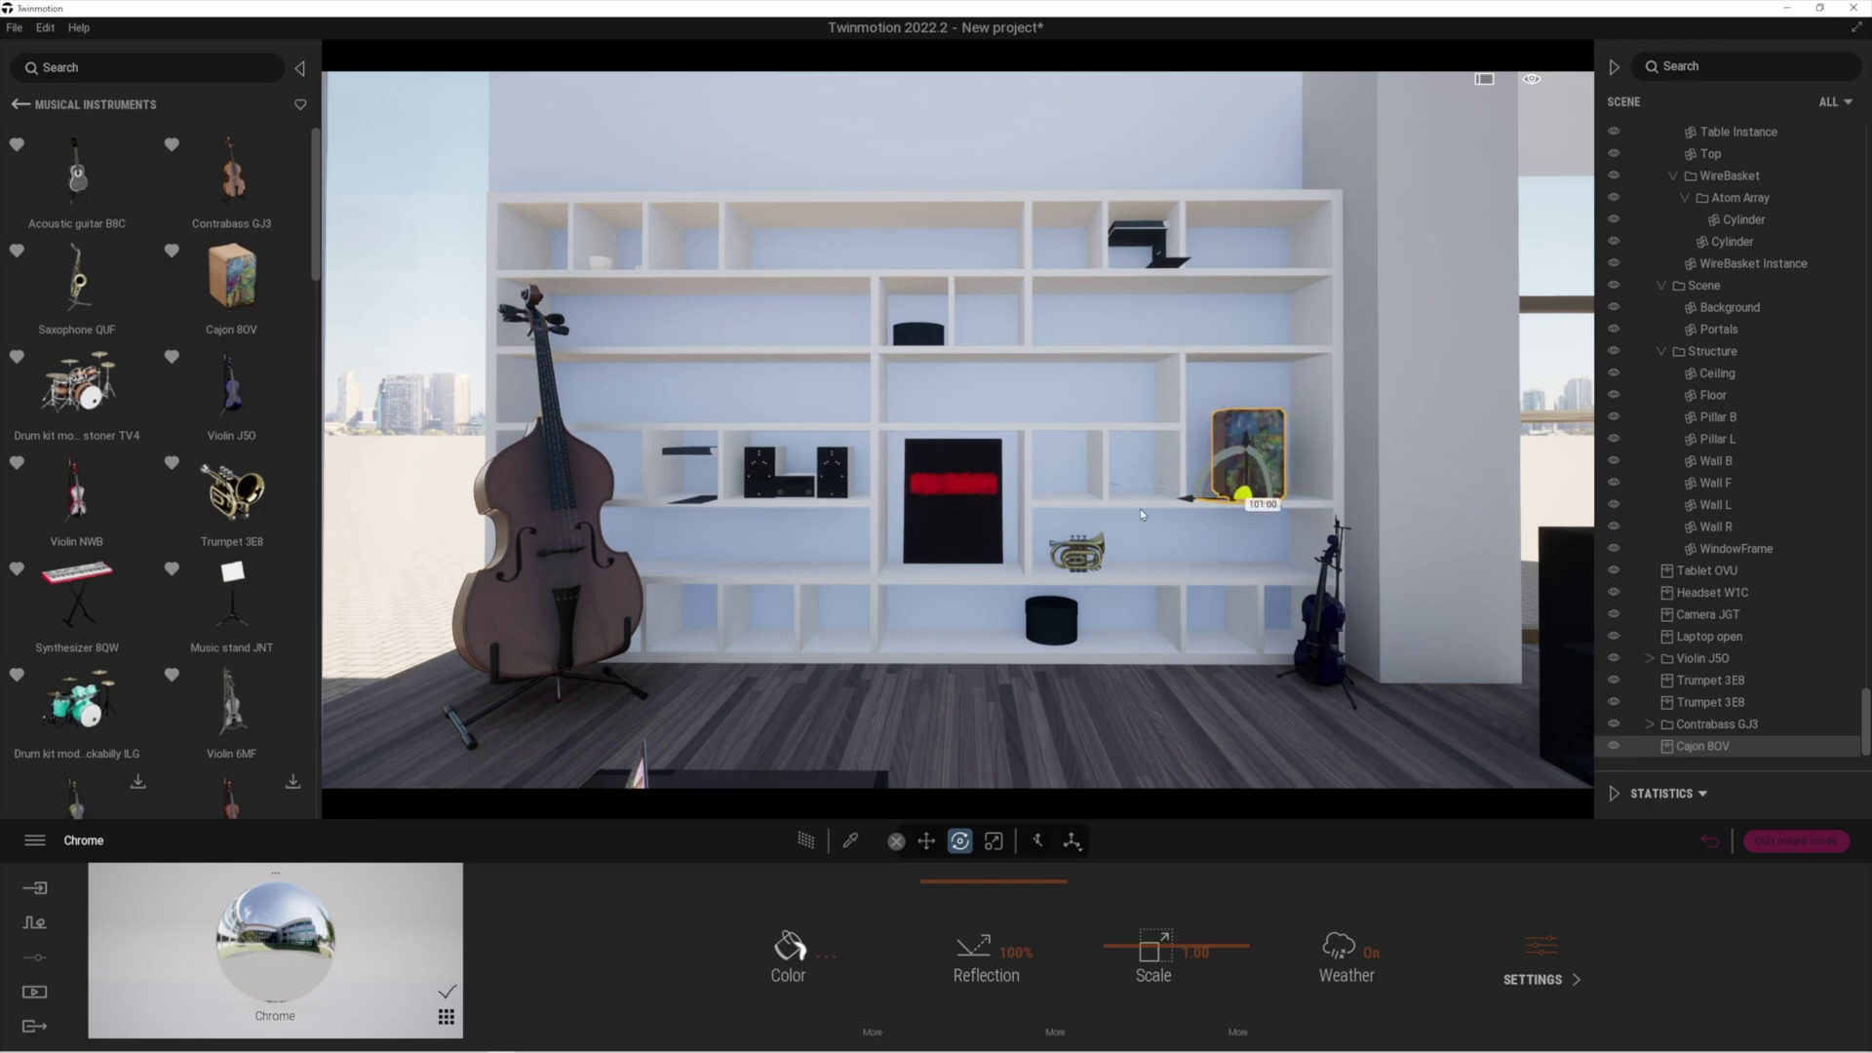
- Hang the Frame Composition x8 from the living room decorations on the wall above the bookshelf
click(22, 106)
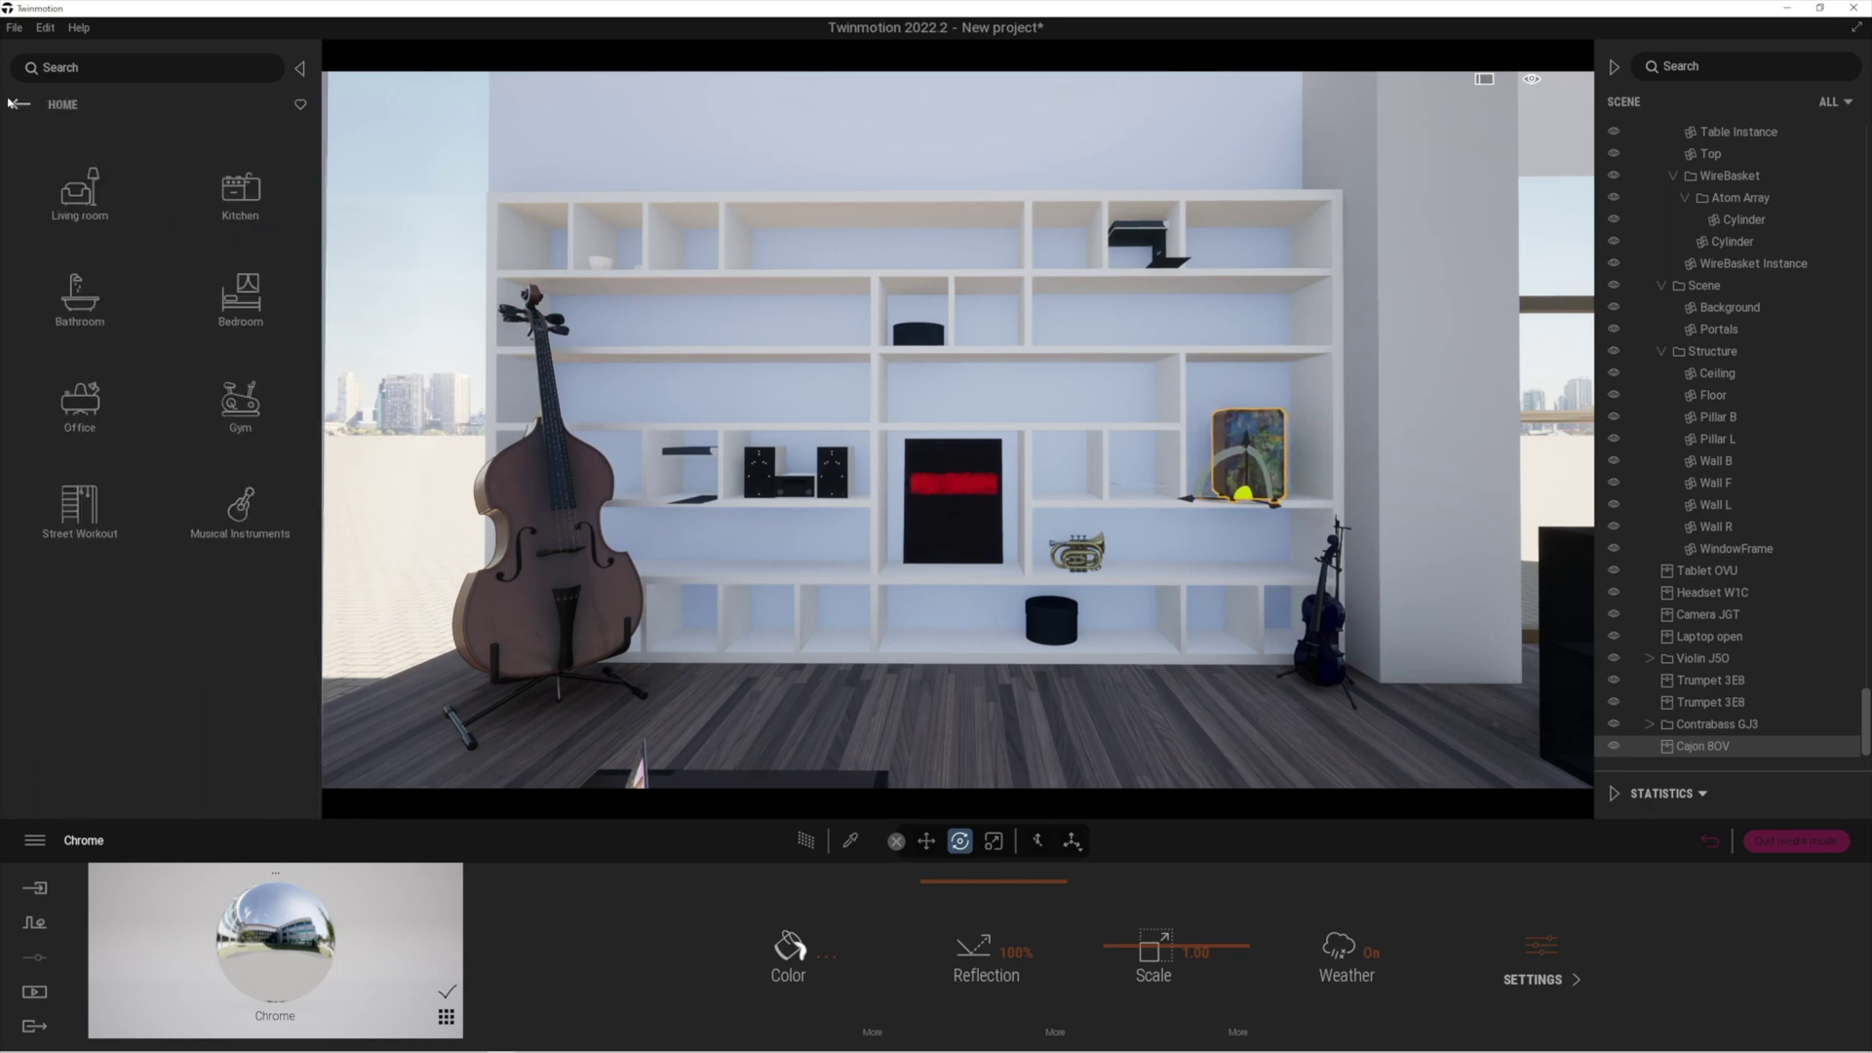
click(82, 210)
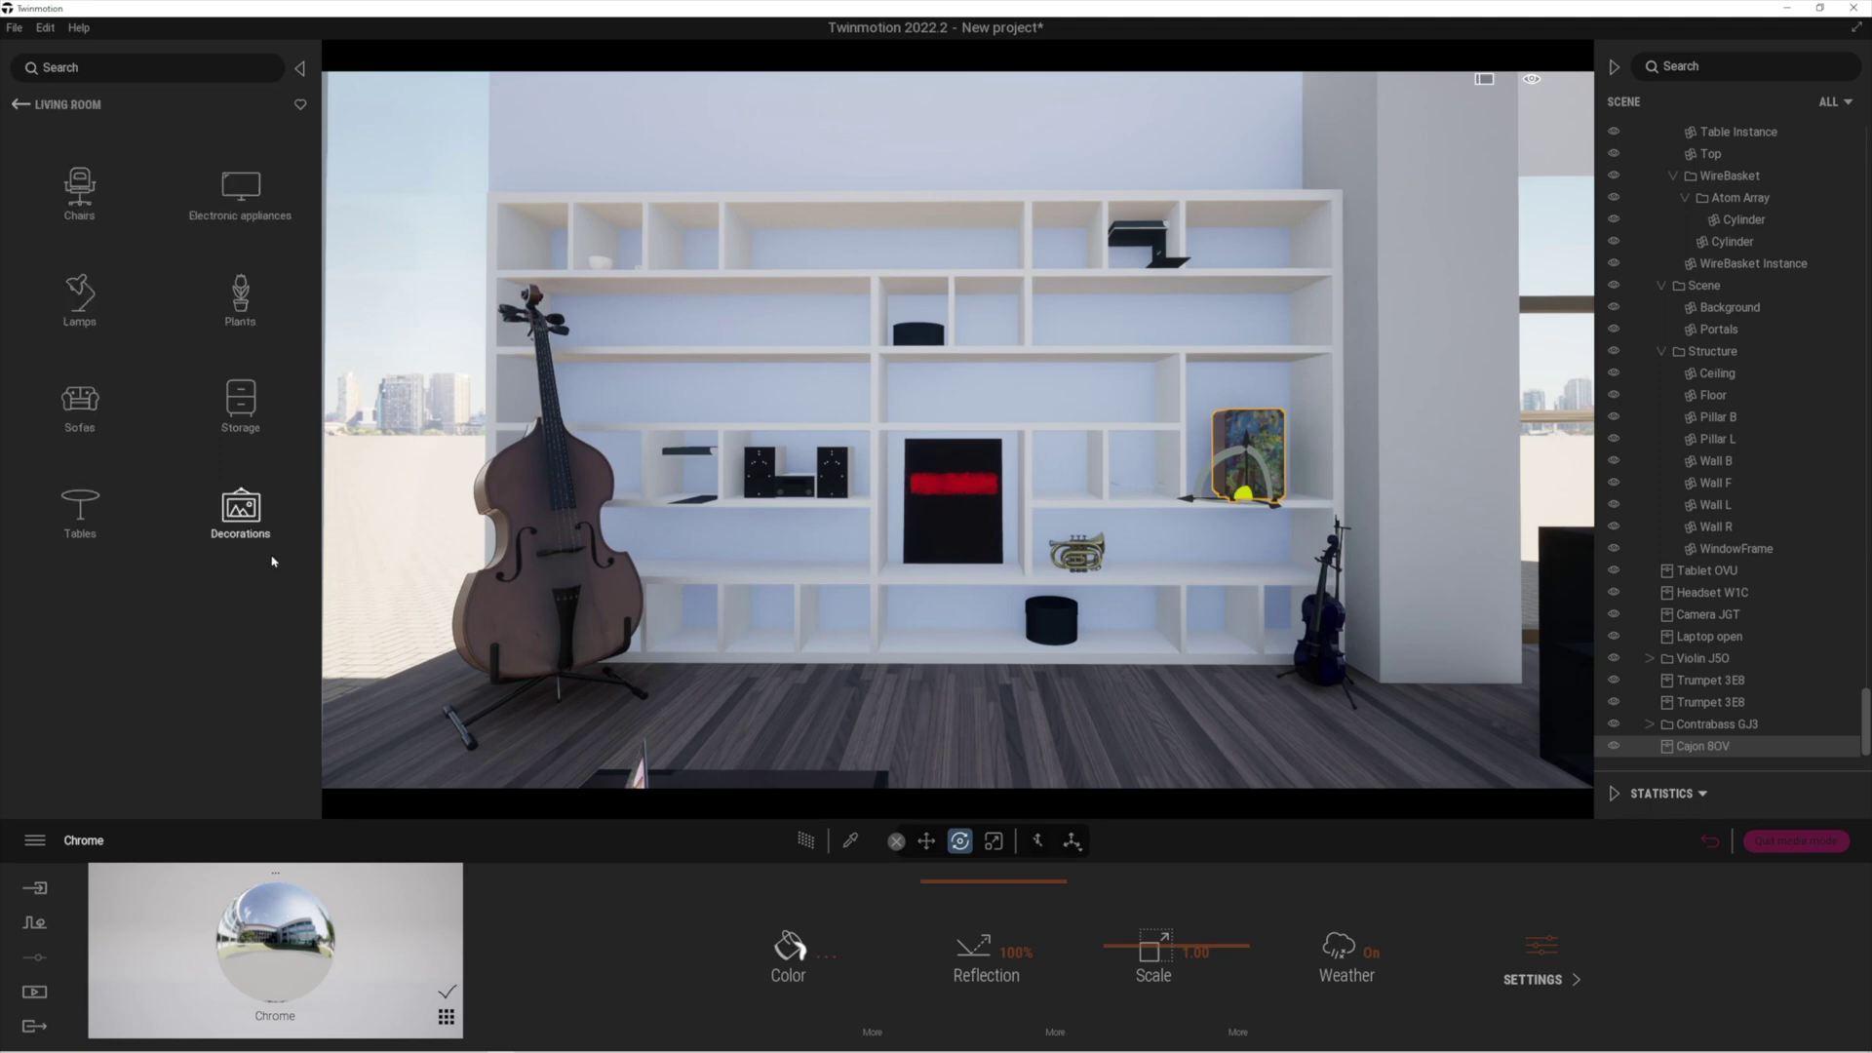
click(246, 526)
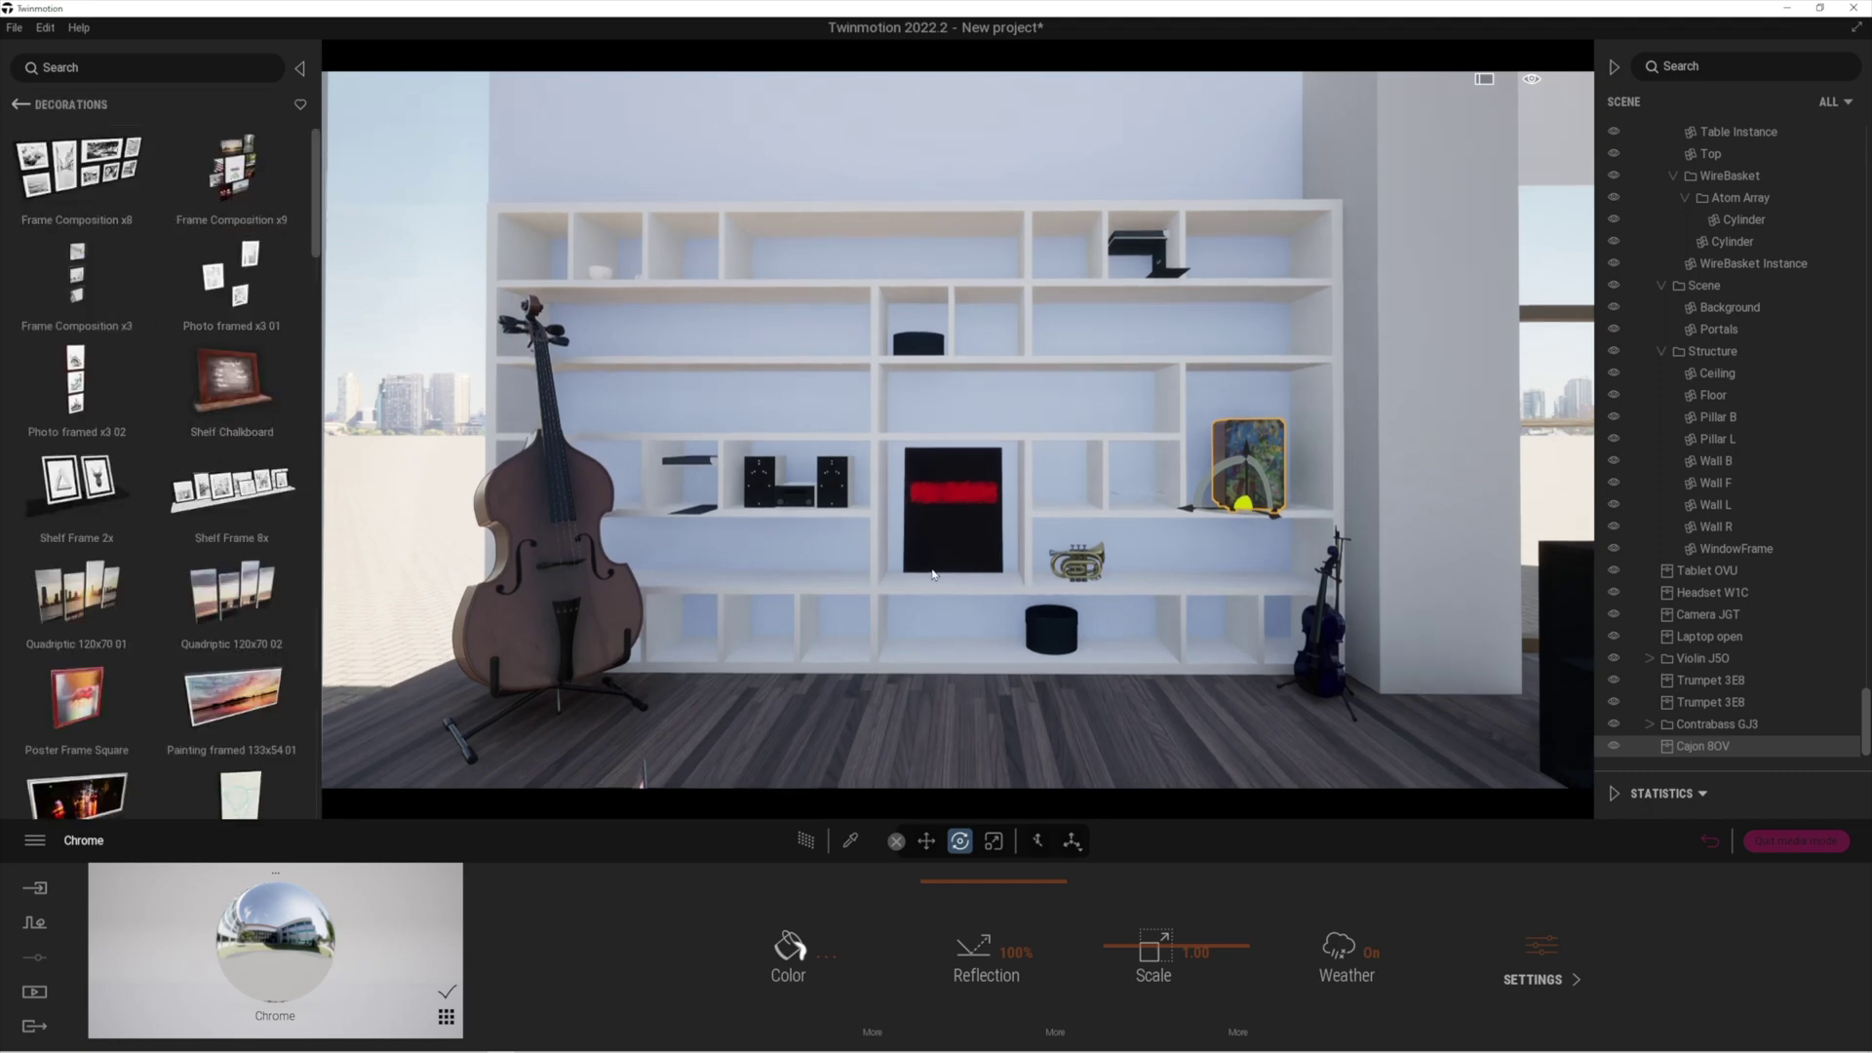
key(e)
key(w)
mouse_move(944, 561)
right_down()
mouse_move(965, 589)
mouse_move(963, 560)
right_up()
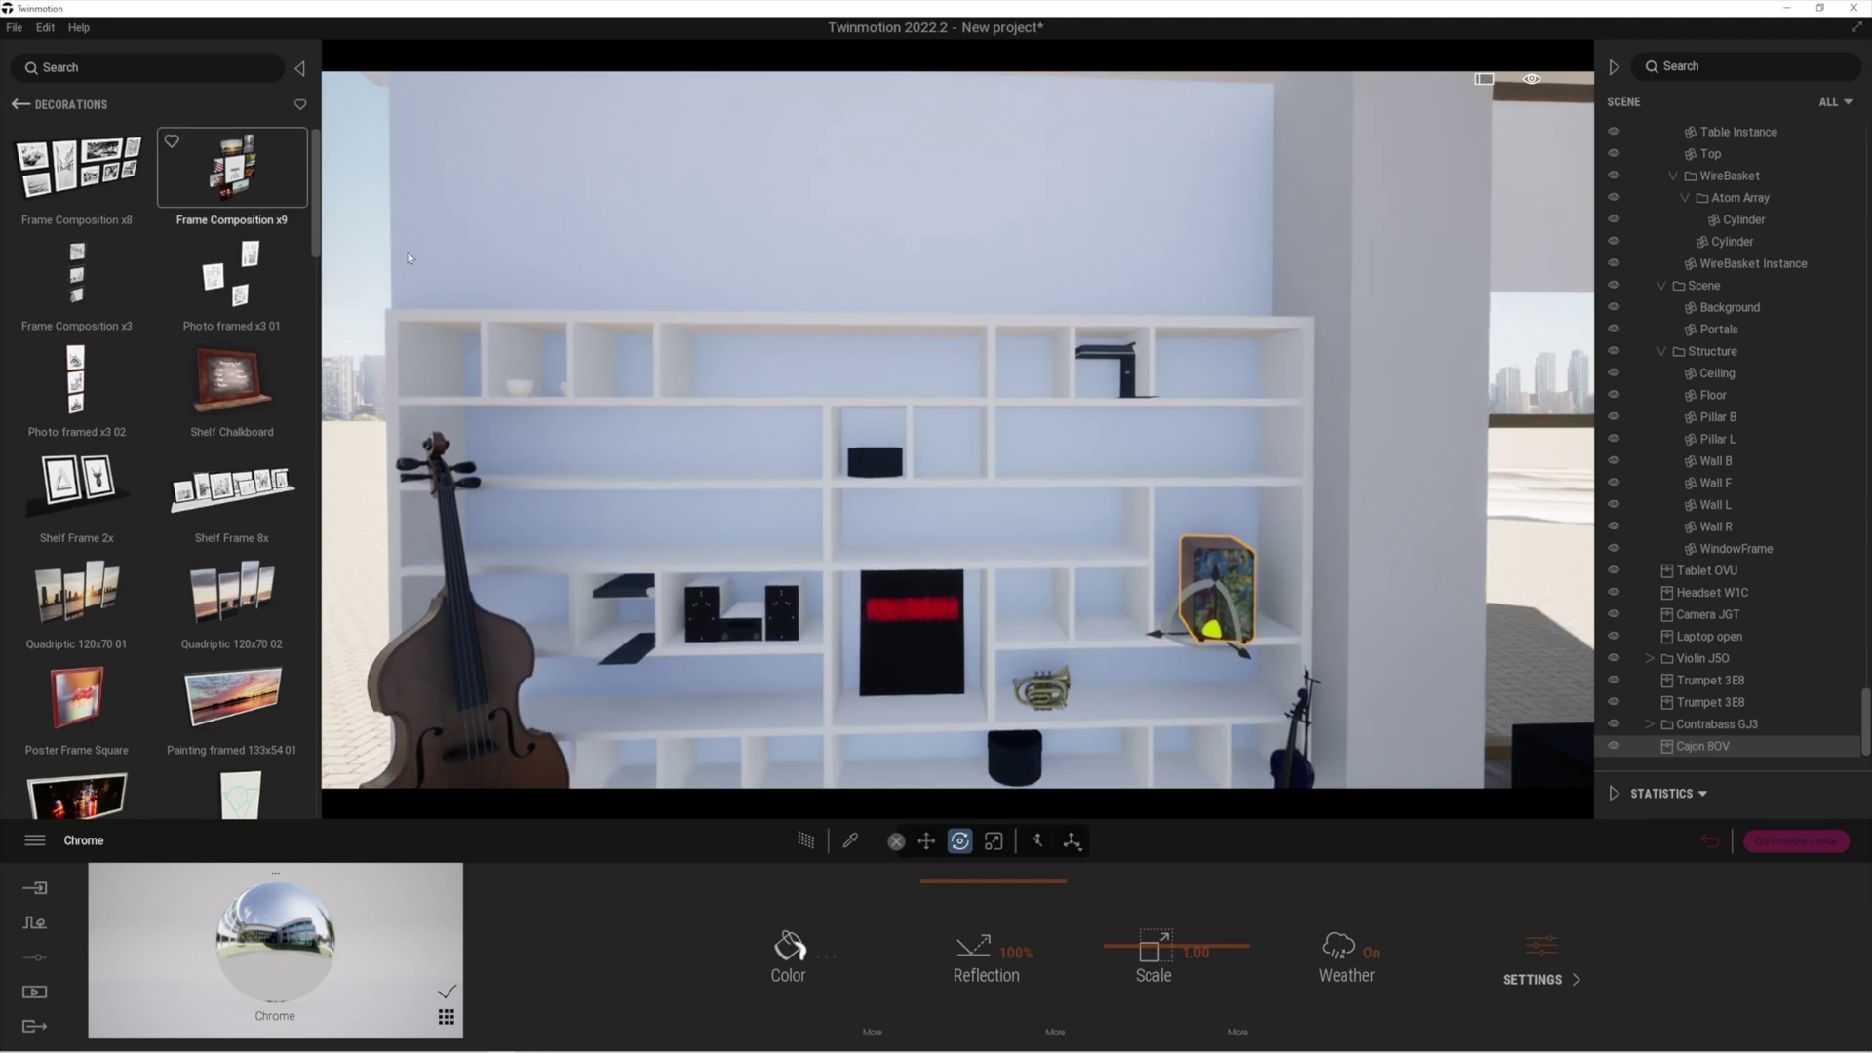
drag(297, 179, 778, 221)
- Place Book 03 on the bookshelf's middle shelf above the stereo and rotate it into line with the shelf
scroll(741, 240, up, 3)
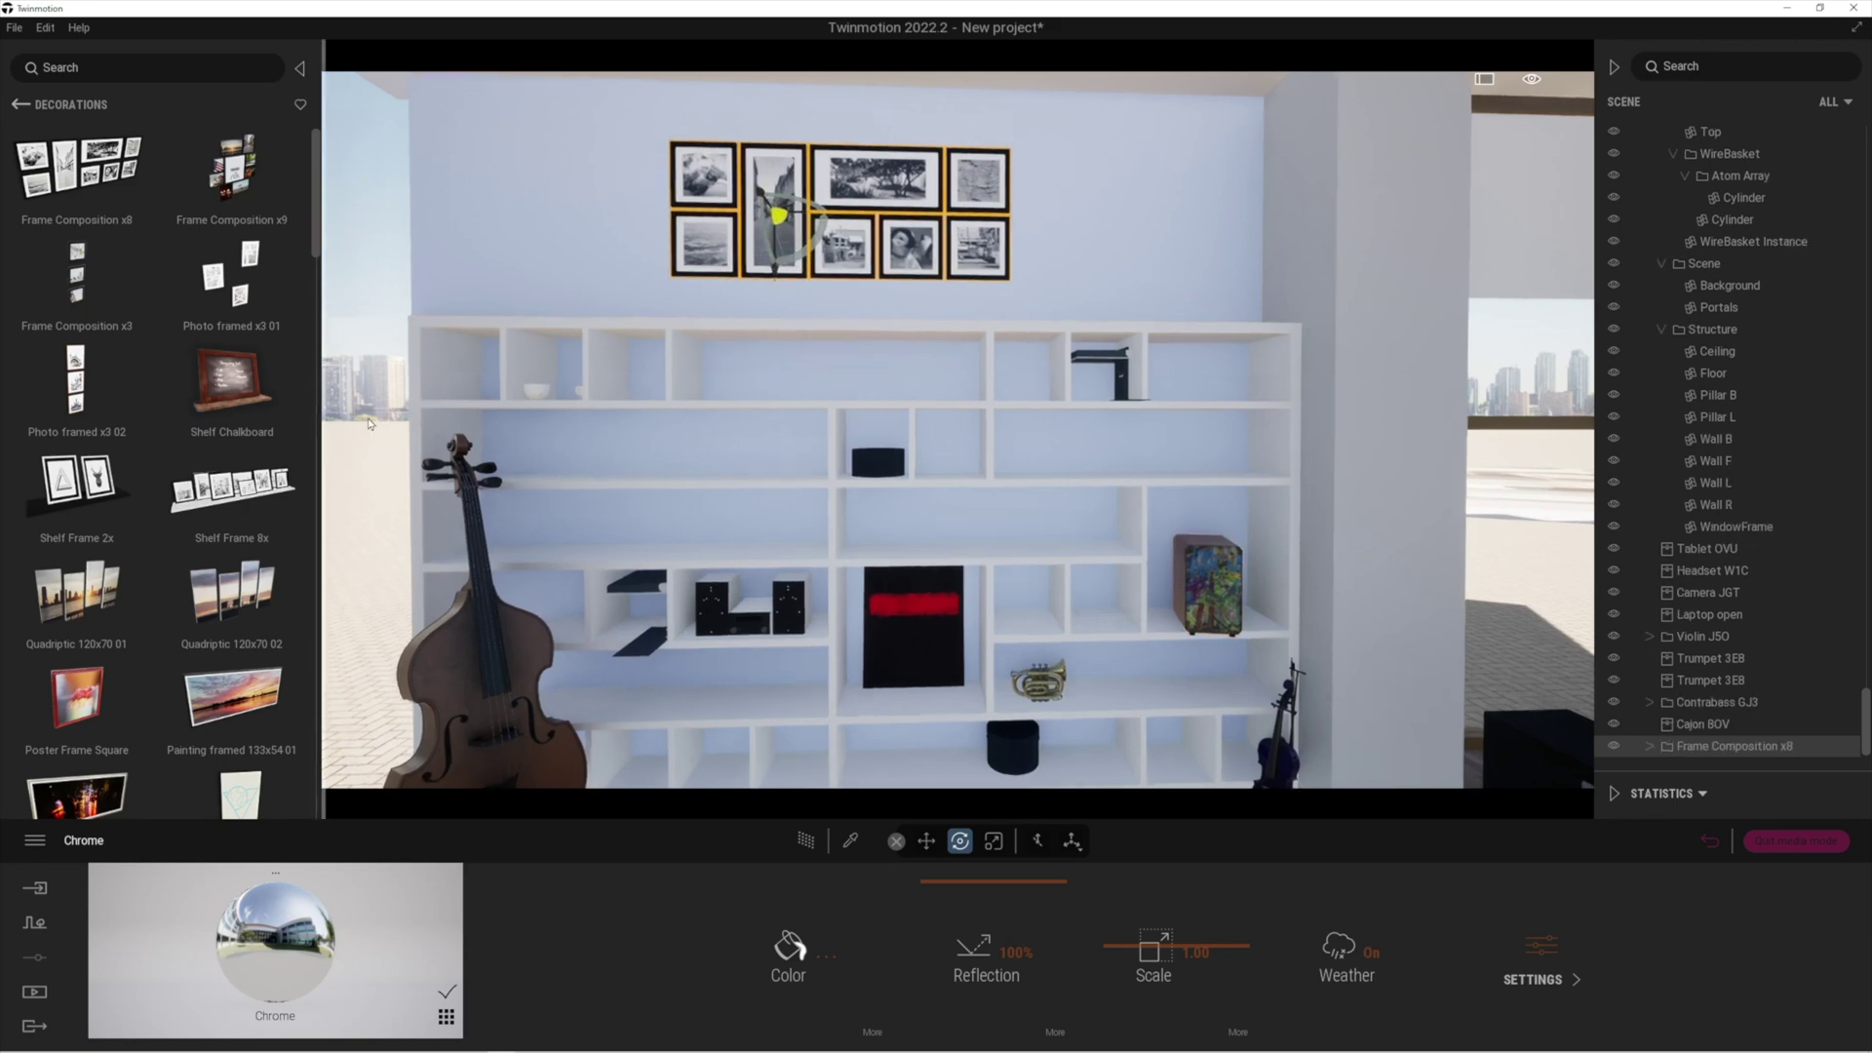
right_drag(741, 241, 770, 370)
scroll(223, 685, down, 8)
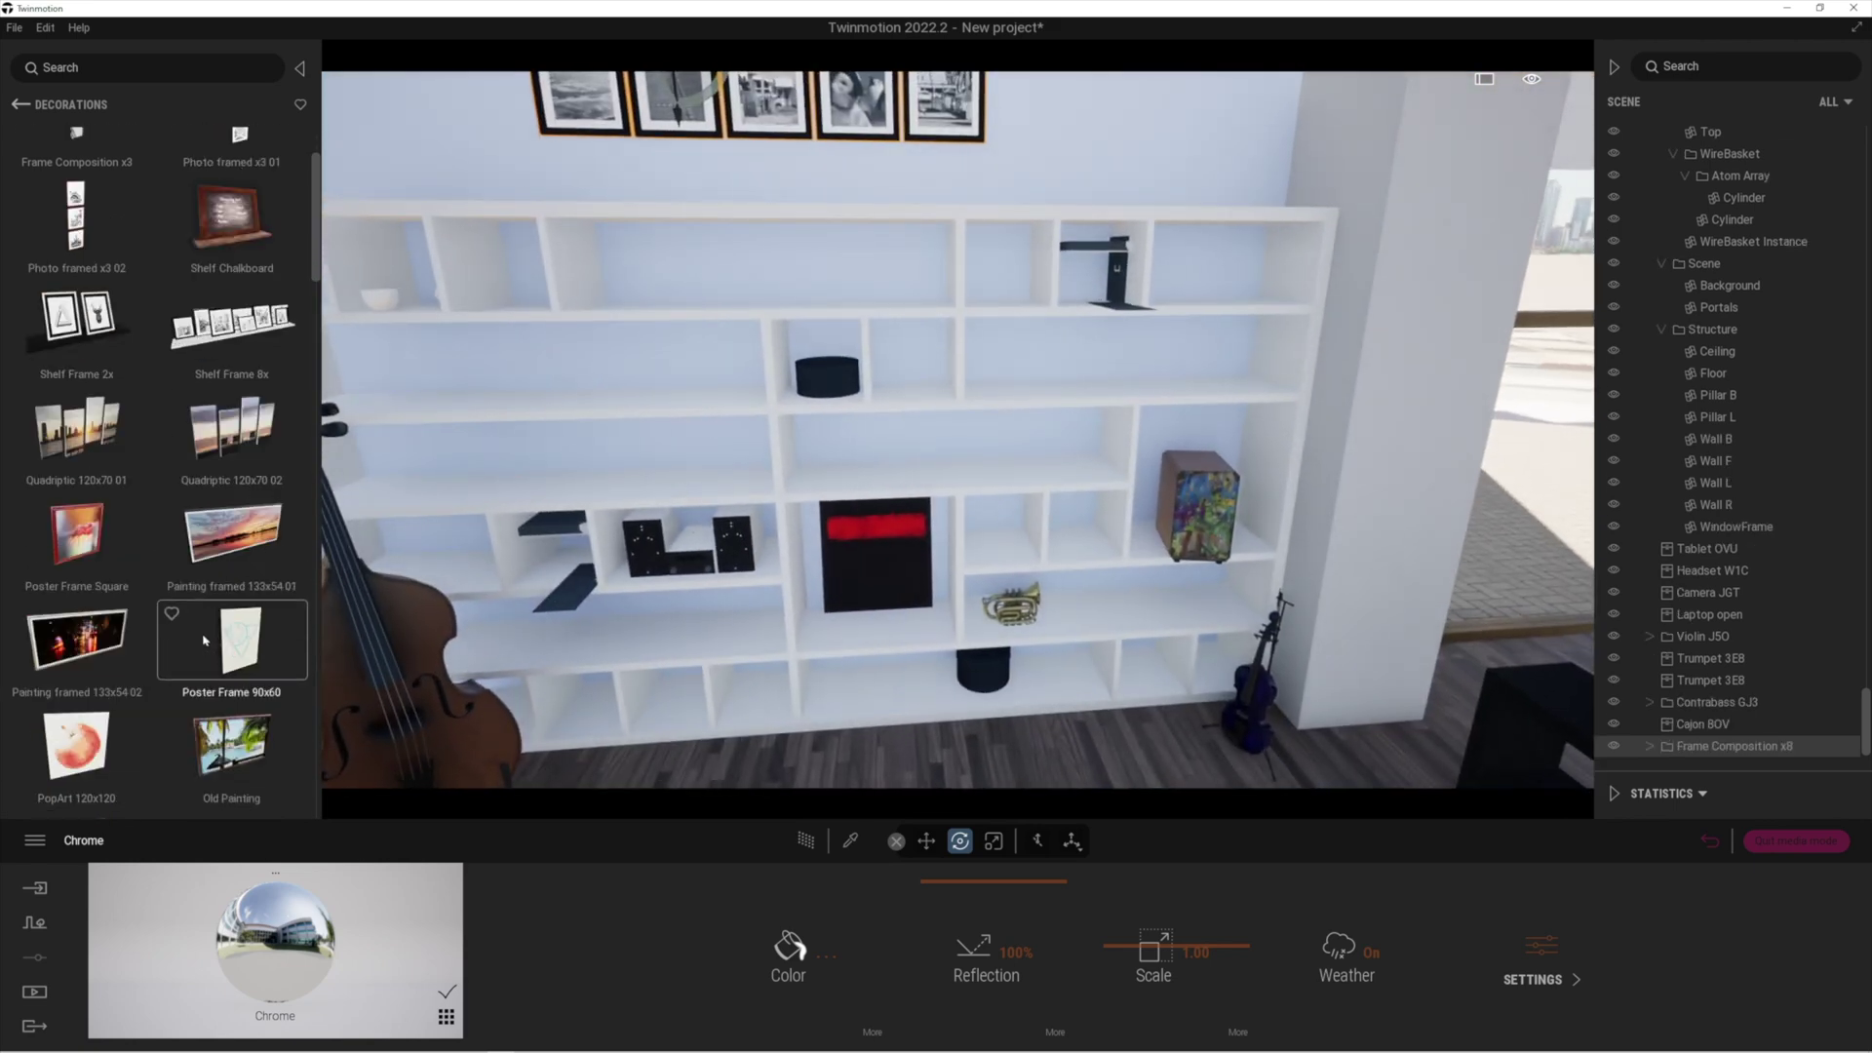
drag(317, 335, 314, 459)
drag(552, 476, 710, 494)
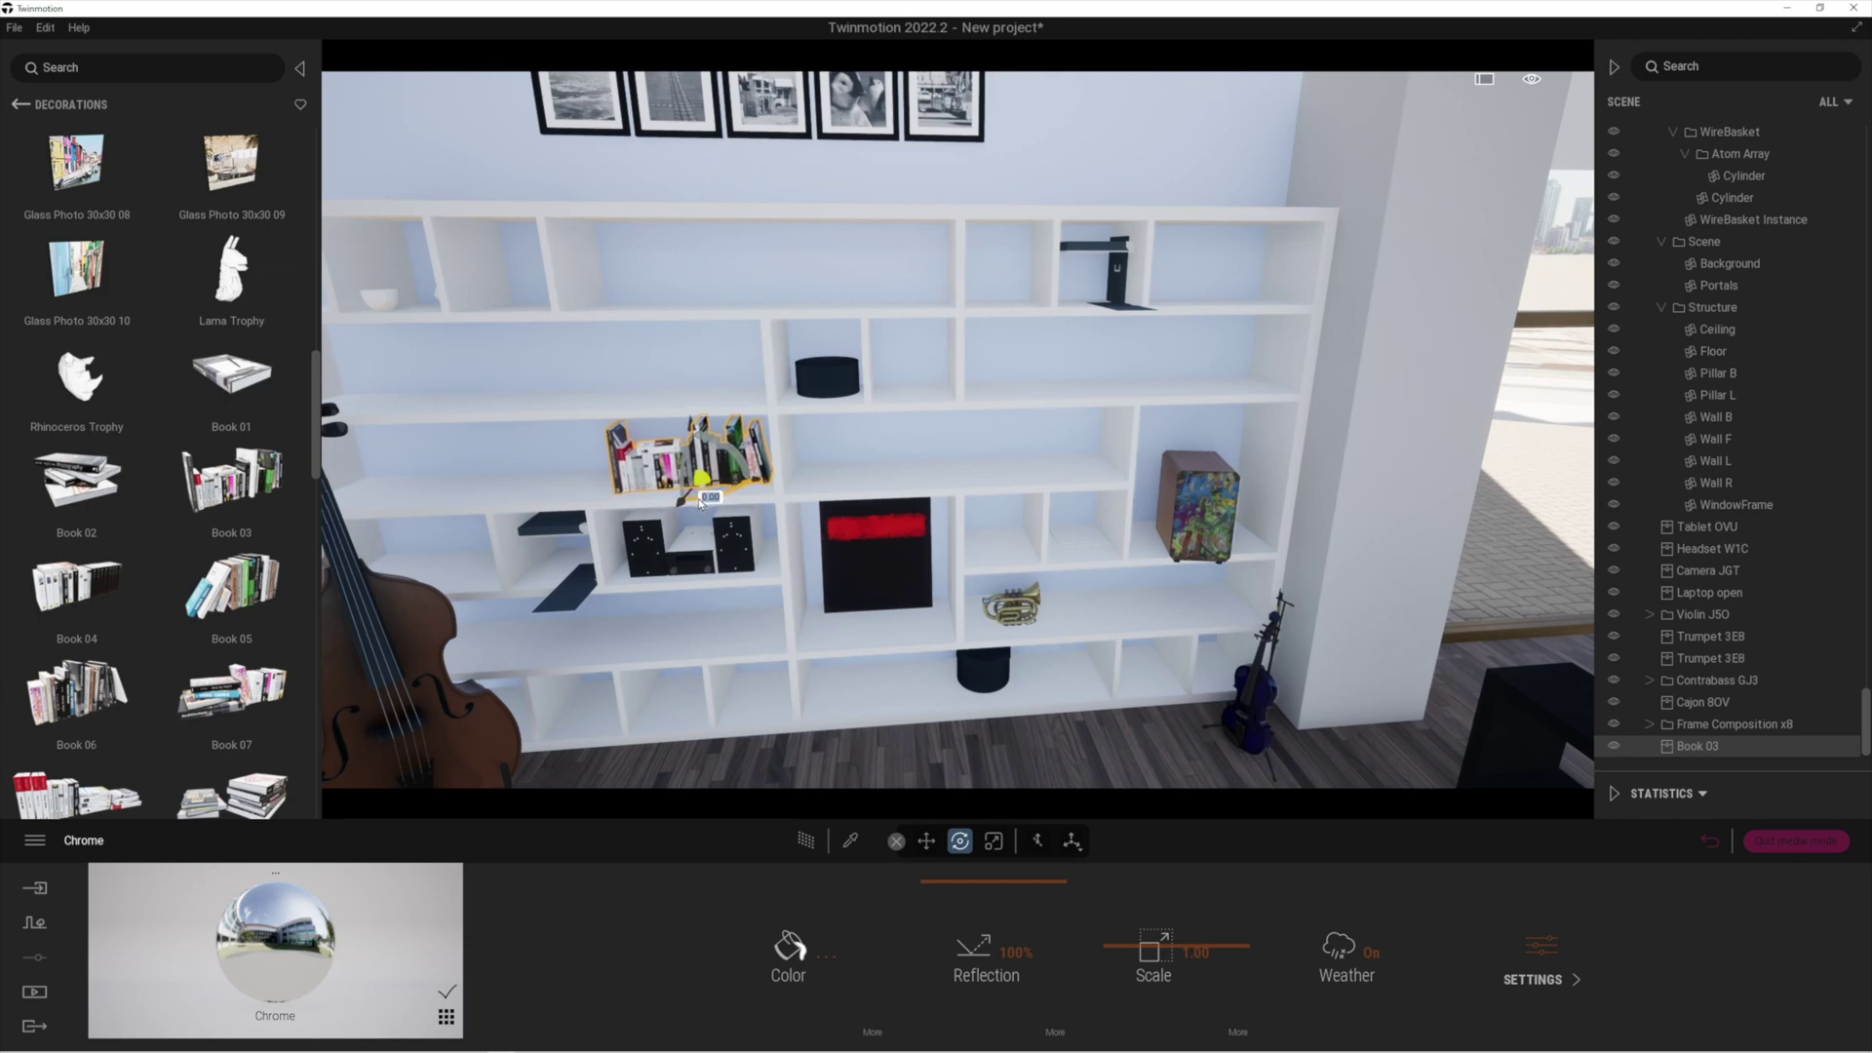
- Add Book 05 beside the first row of books and Book 04 near the right end of the same shelf level
drag(246, 587, 931, 478)
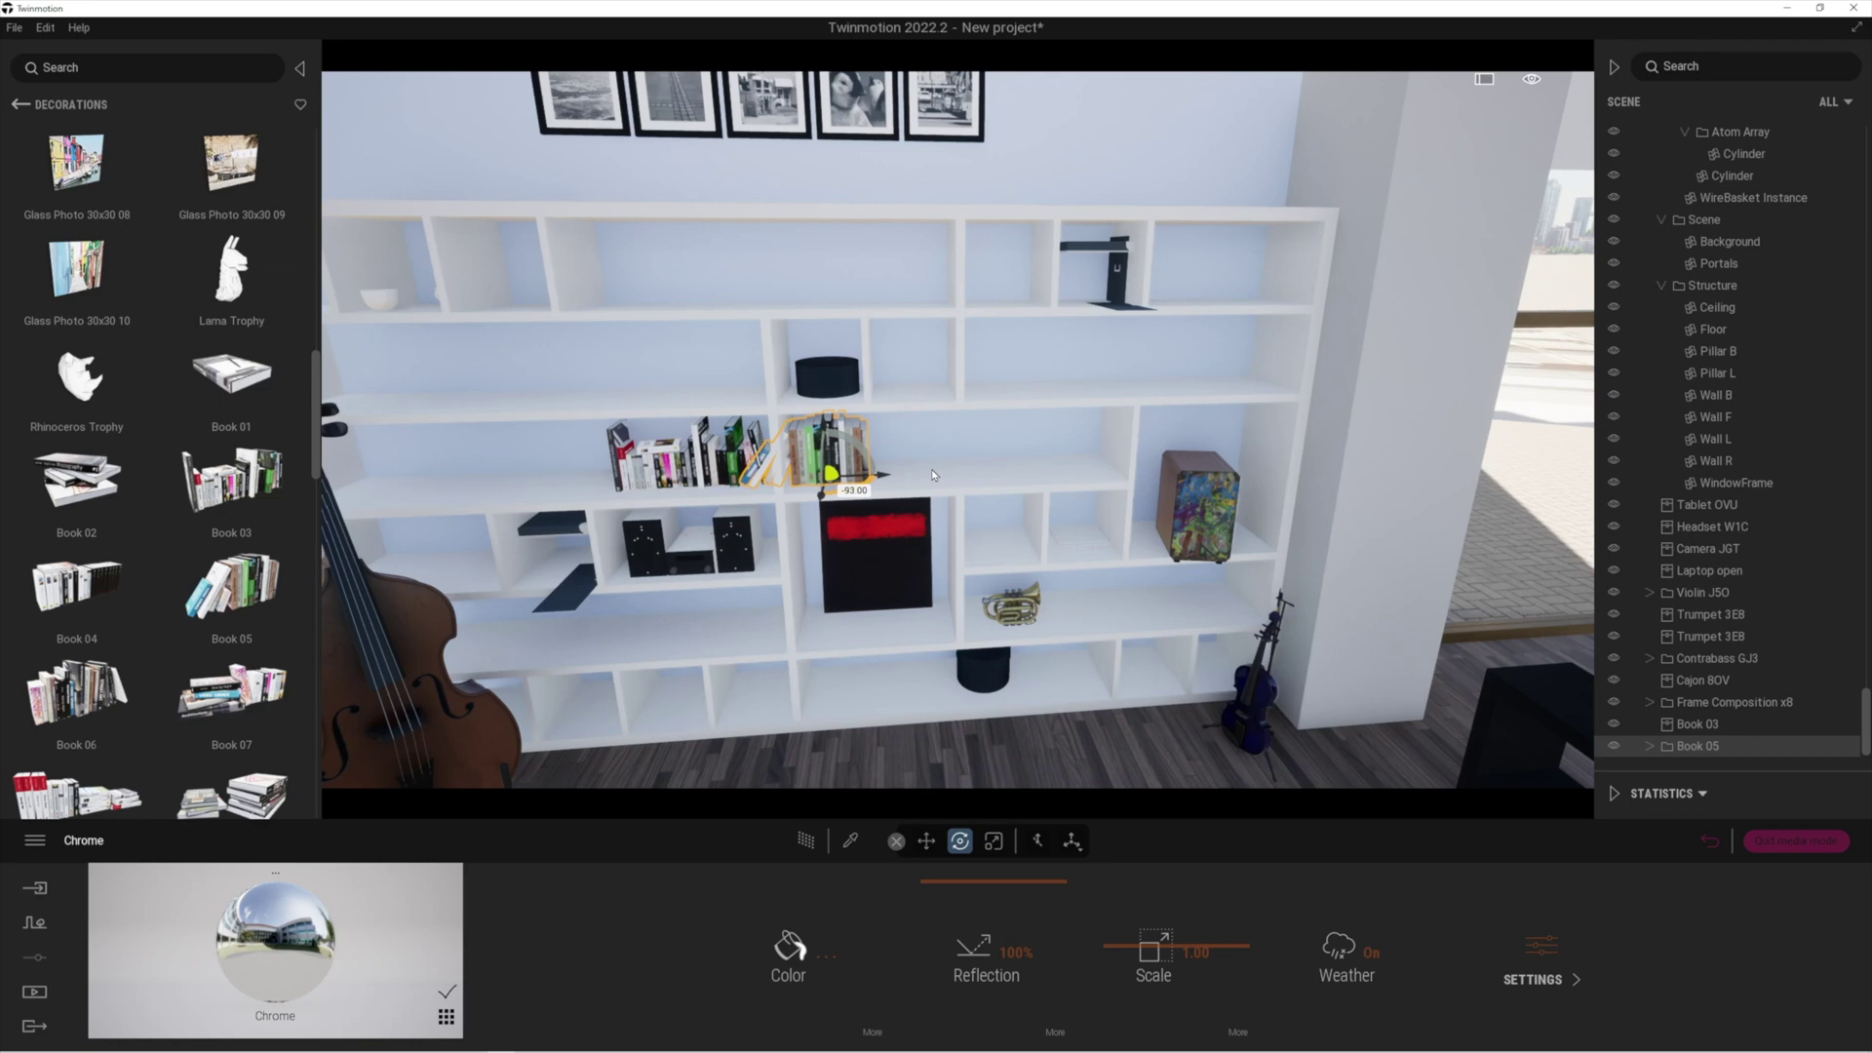
drag(115, 556, 1061, 494)
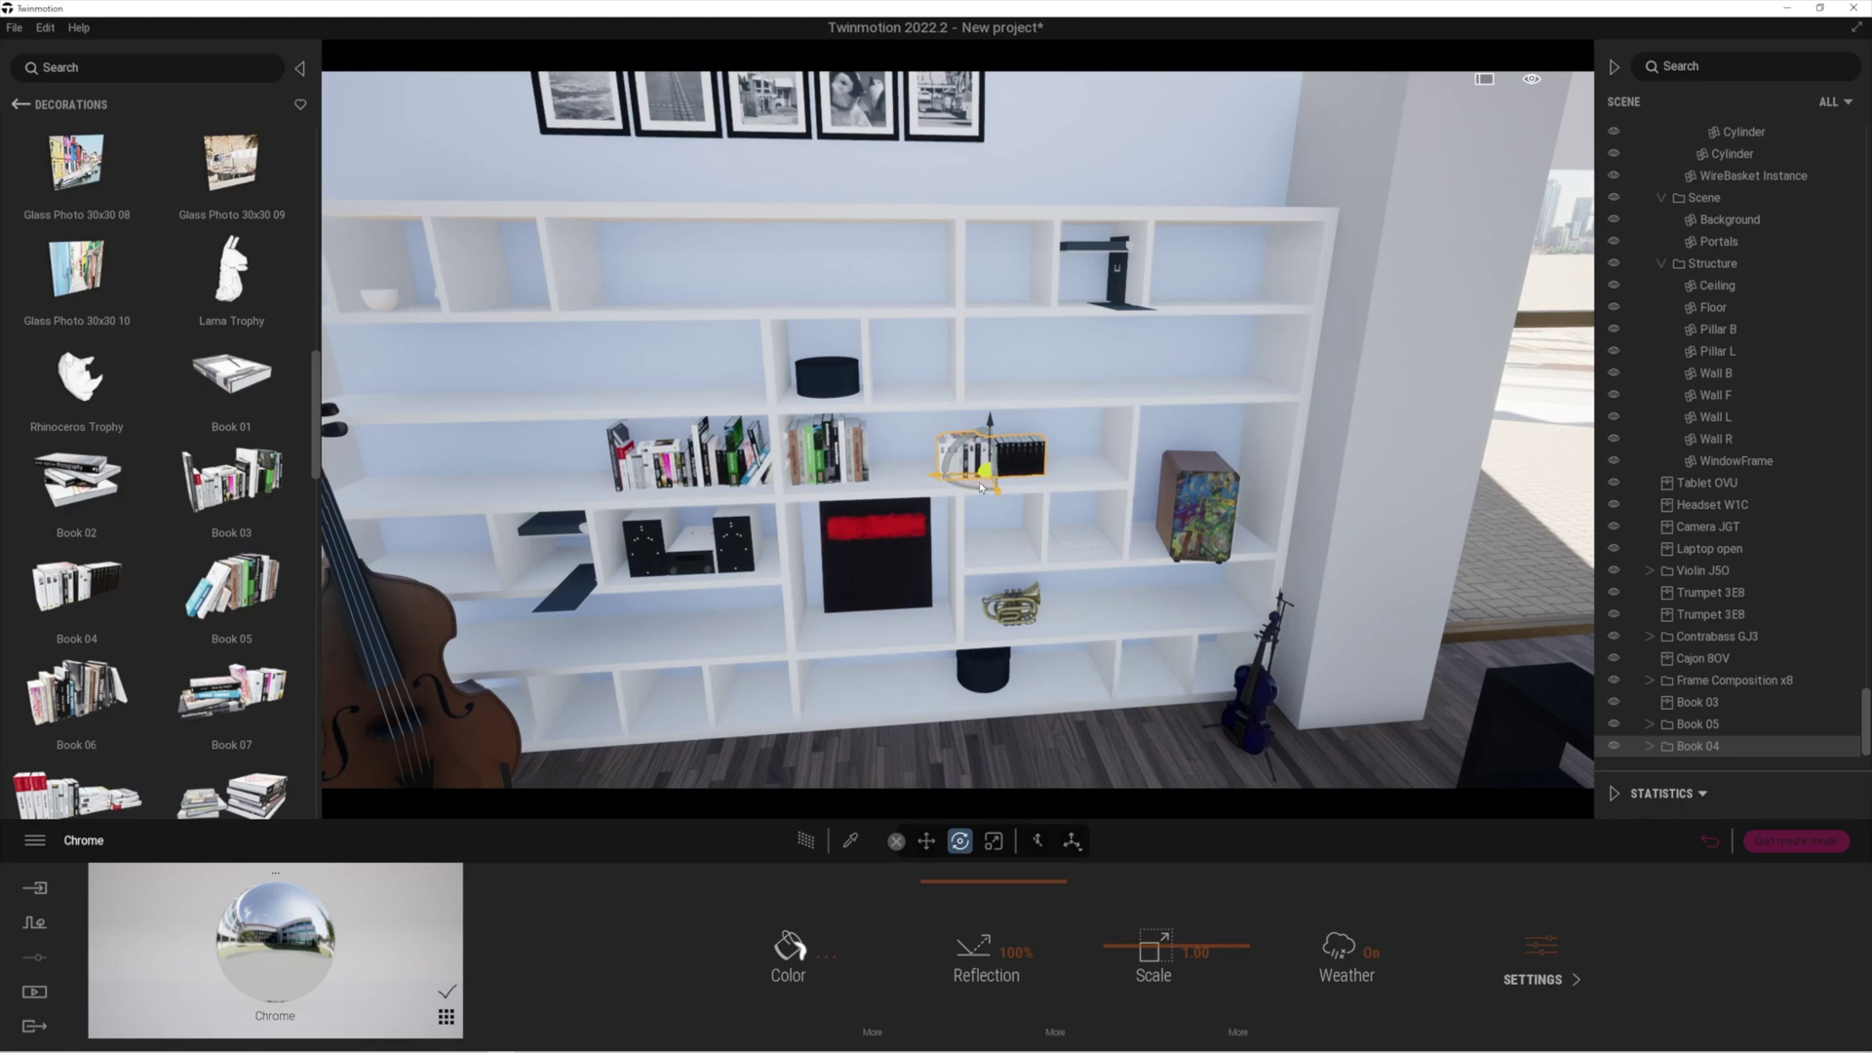
drag(981, 487, 1056, 485)
- Place the open magazines of Book 11 beside the laptop on the coffee table nearest the bookshelf
scroll(234, 585, down, 2)
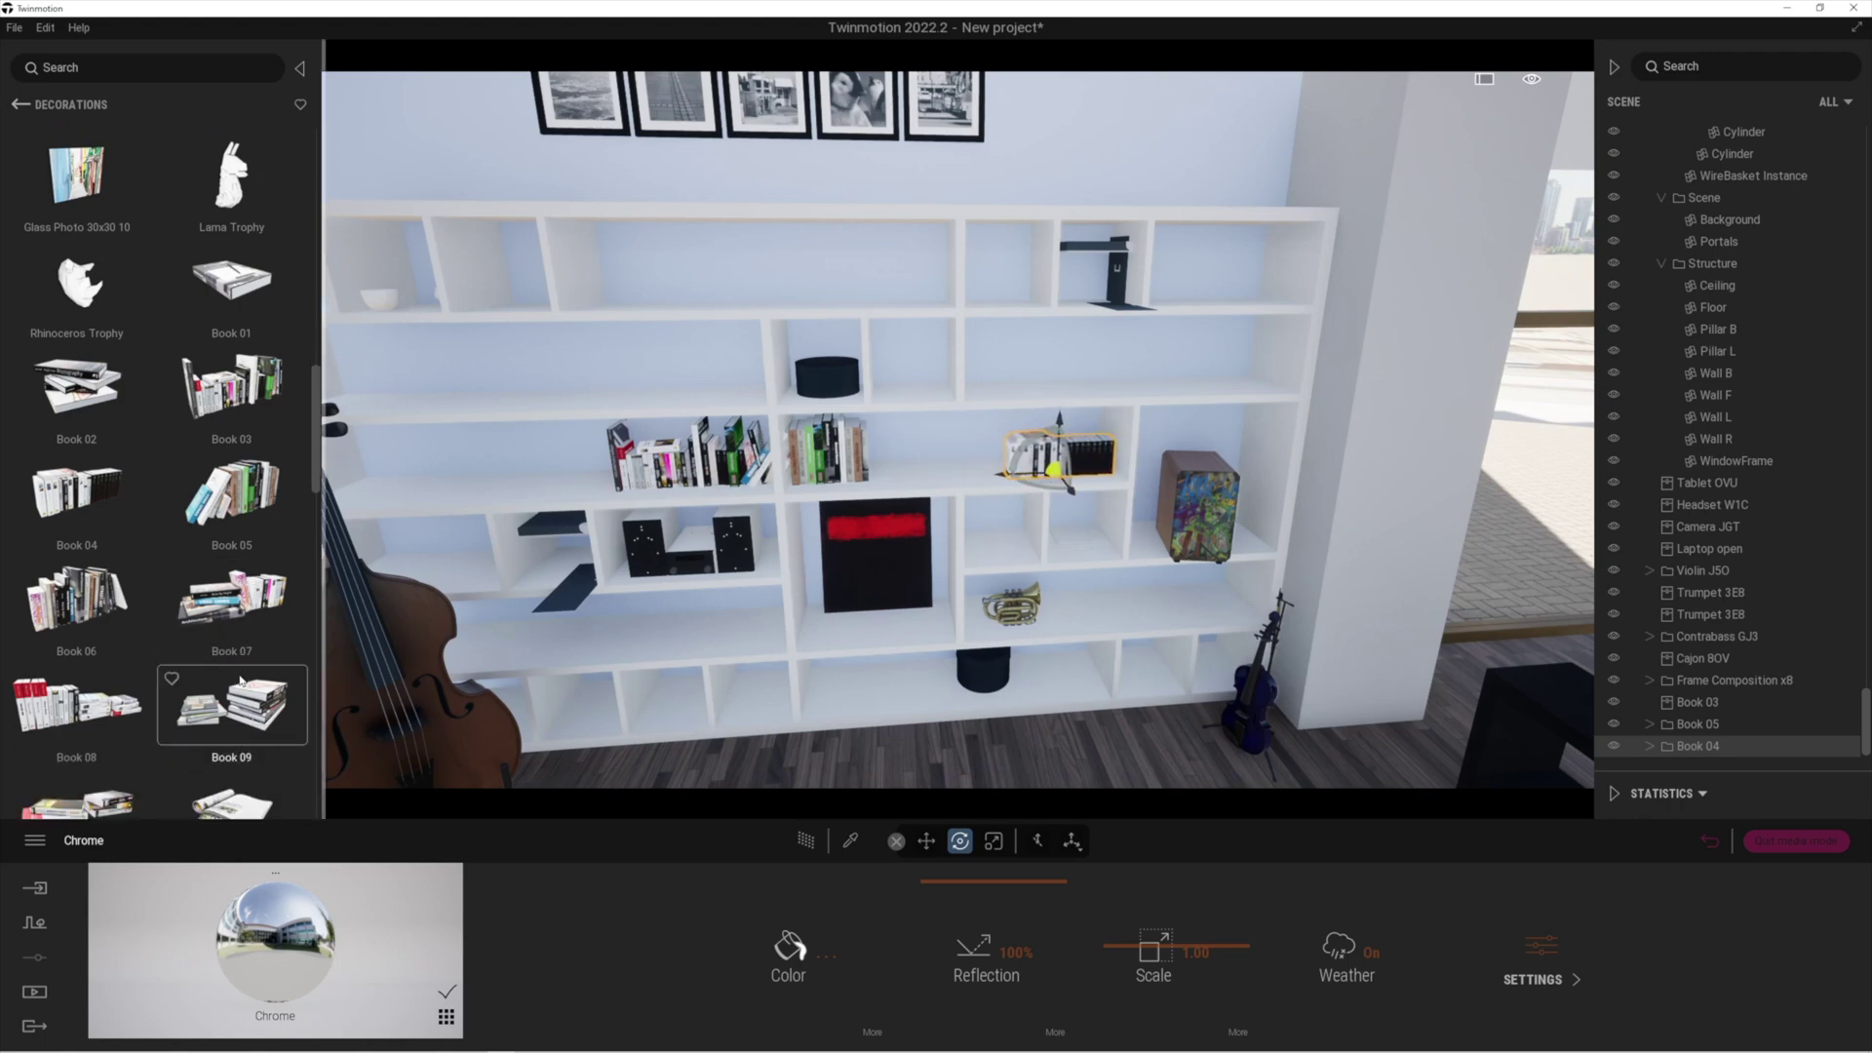
right_drag(780, 449, 1248, 546)
right_drag(733, 551, 811, 546)
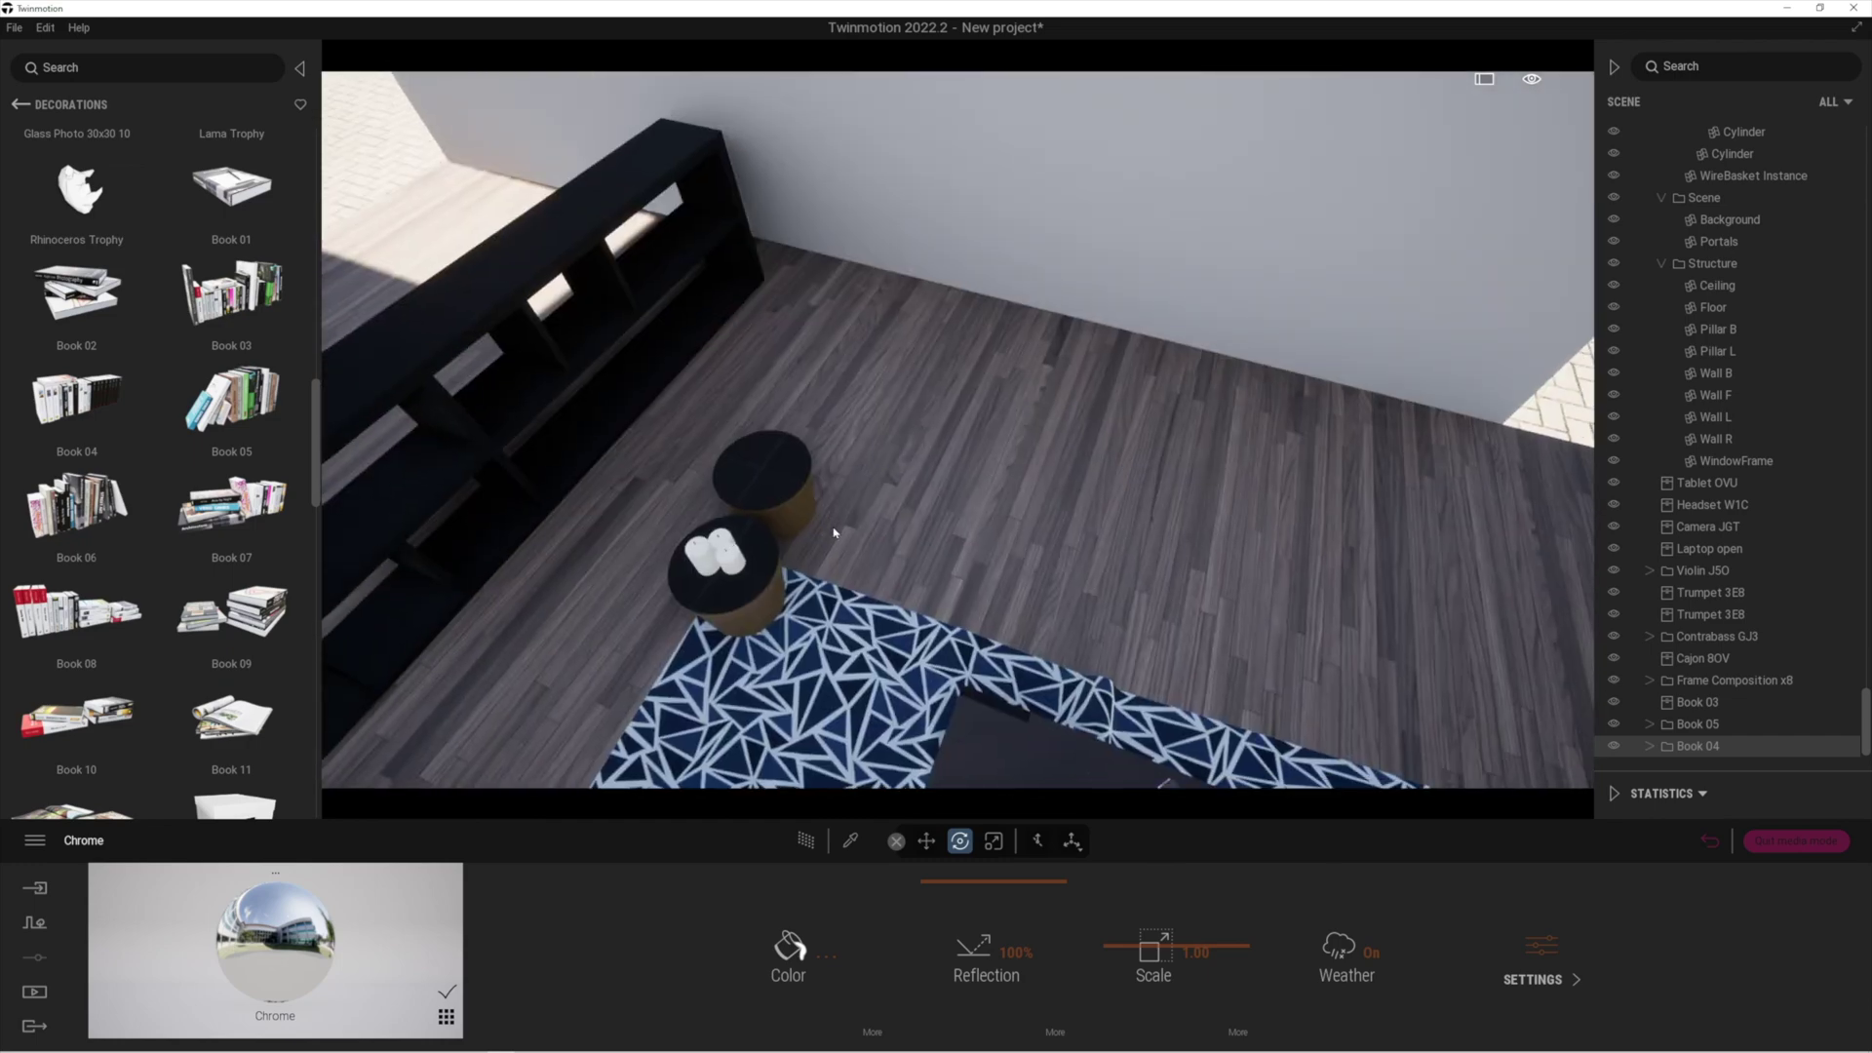
key(s)
right_drag(1091, 614, 390, 454)
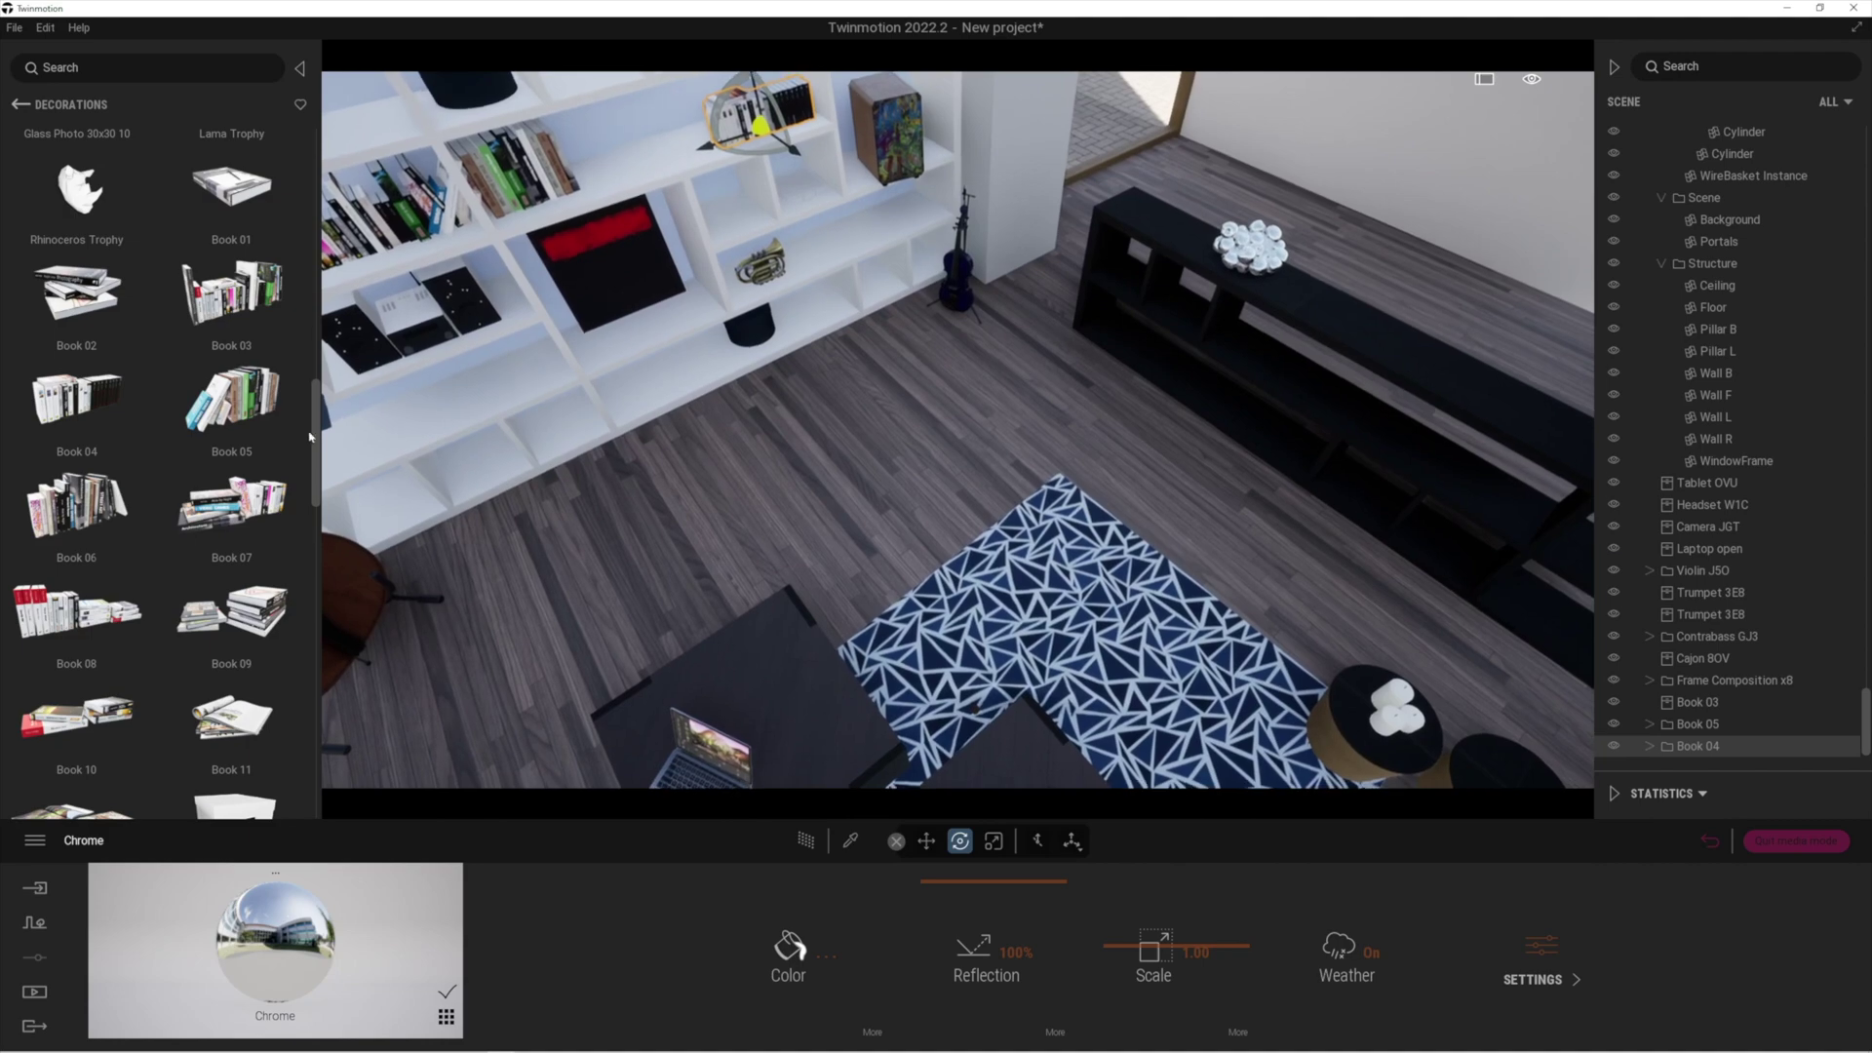
scroll(231, 702, down, 1)
drag(231, 702, 816, 733)
- Preview the decorated bookshelf wall with the Path Tracer and return to the real-time view
right_drag(750, 687, 555, 653)
right_drag(1082, 673, 1027, 644)
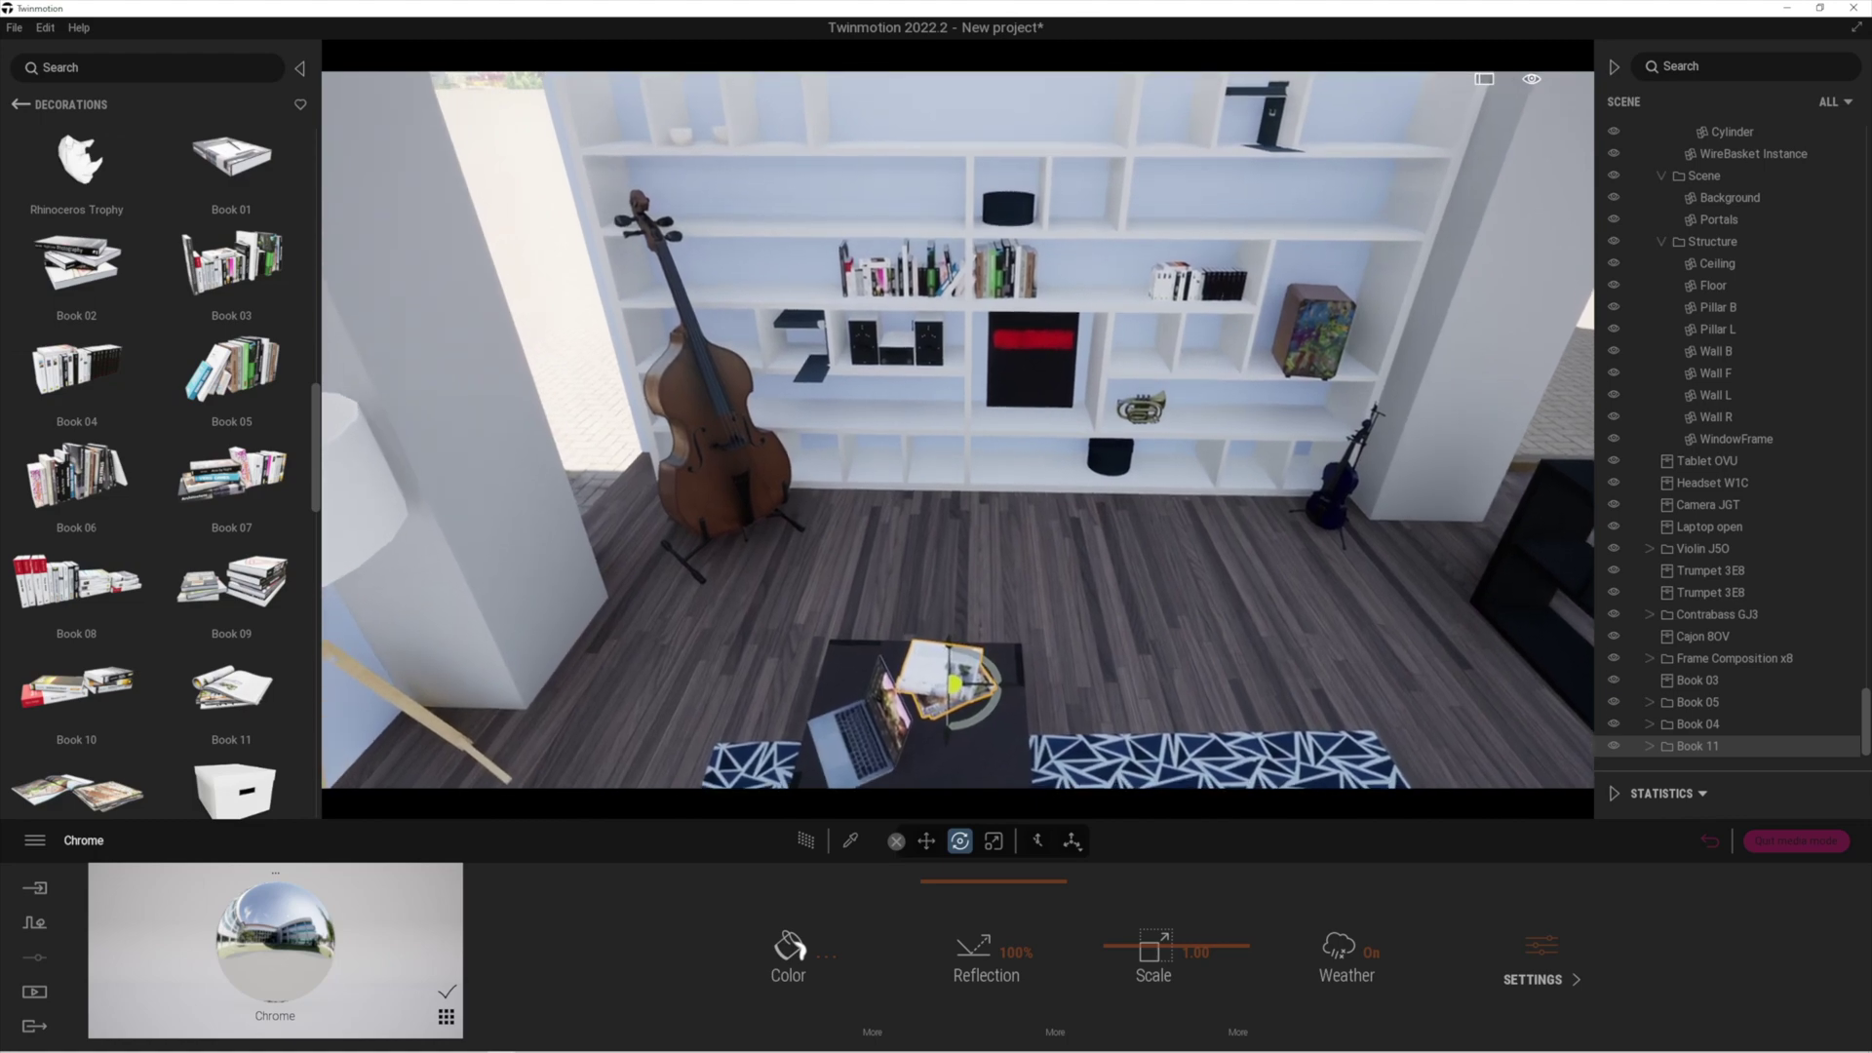
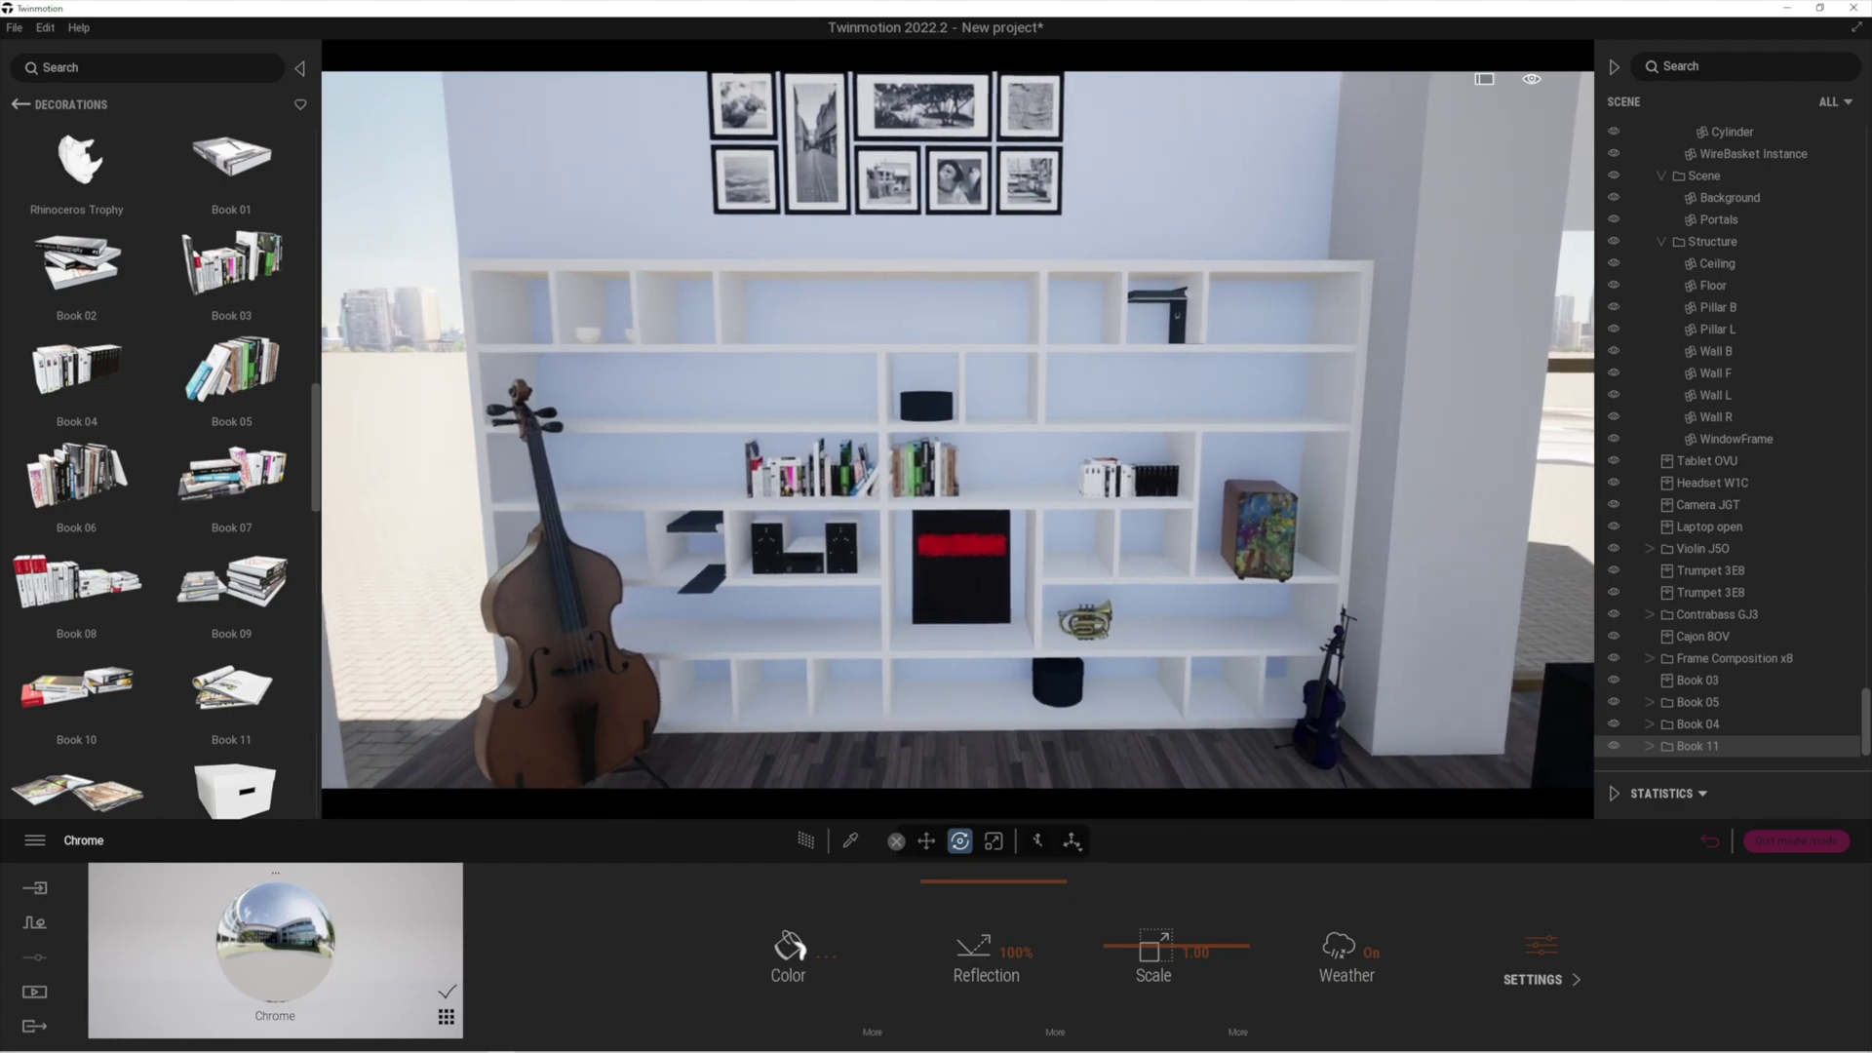
key(r)
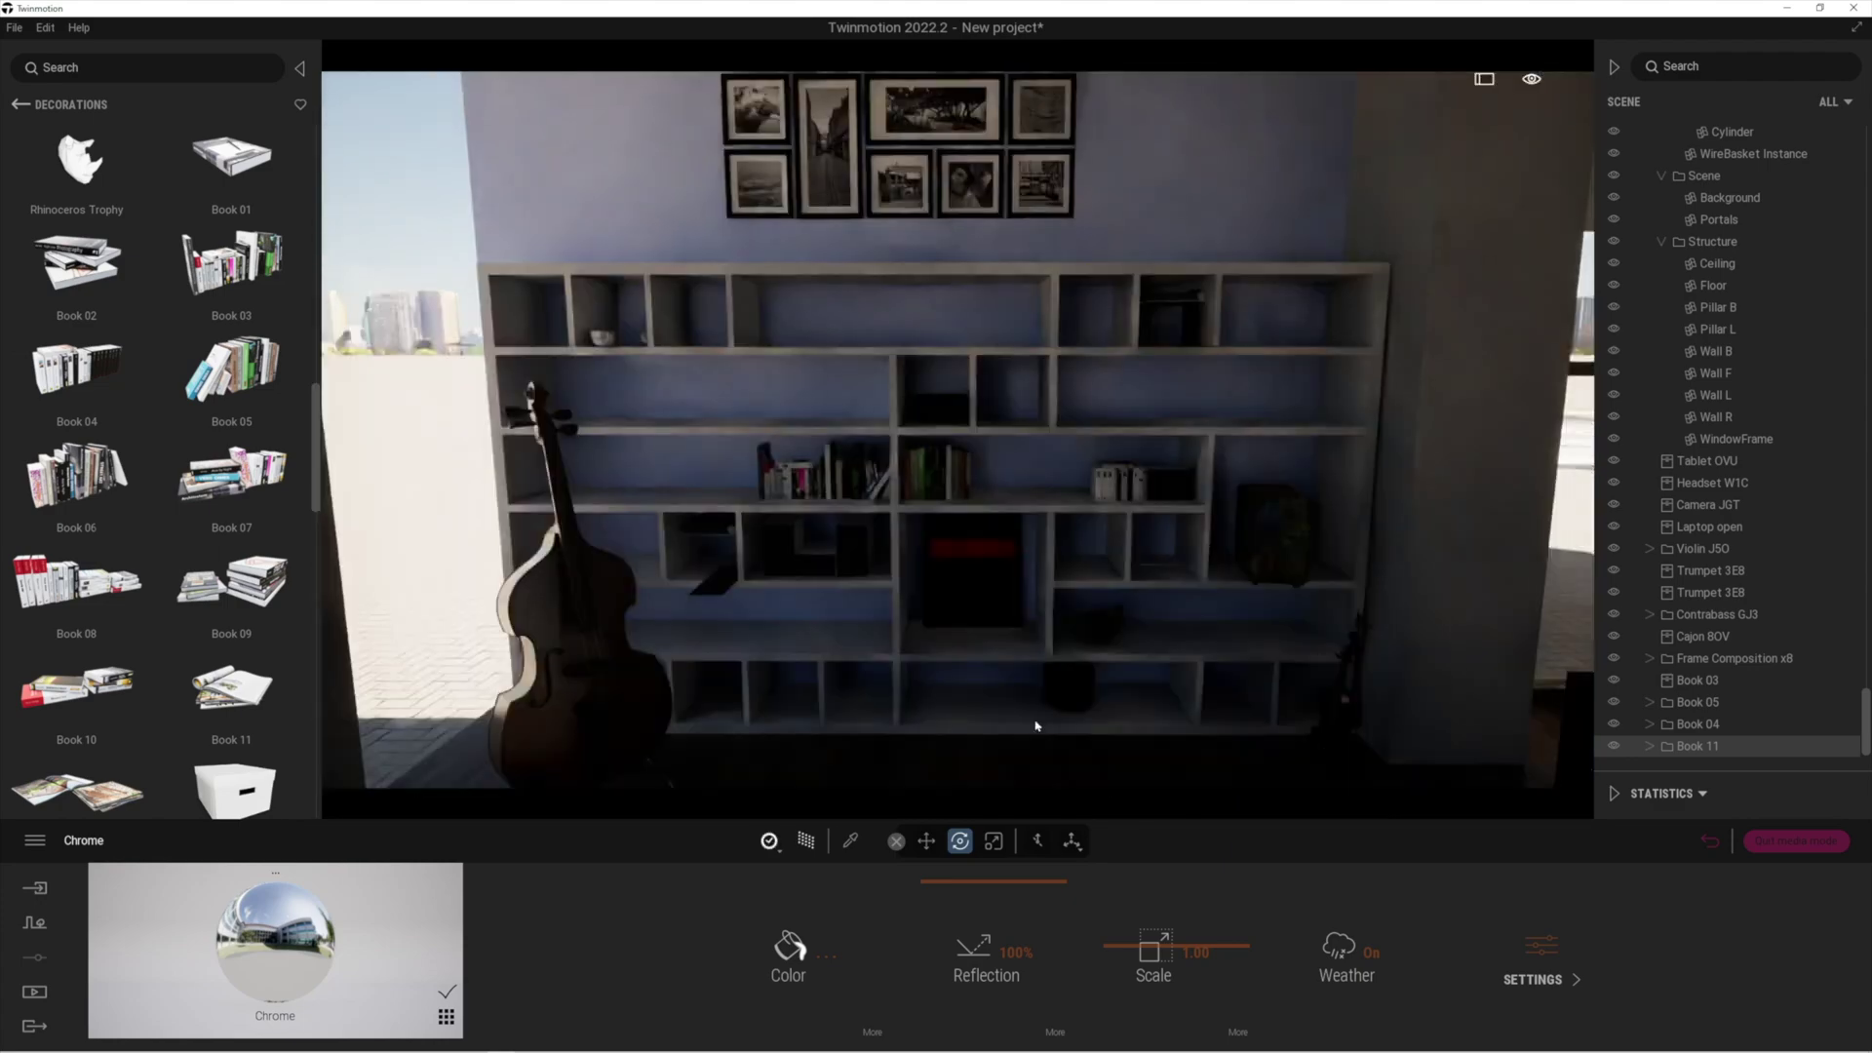
right_drag(556, 487, 564, 489)
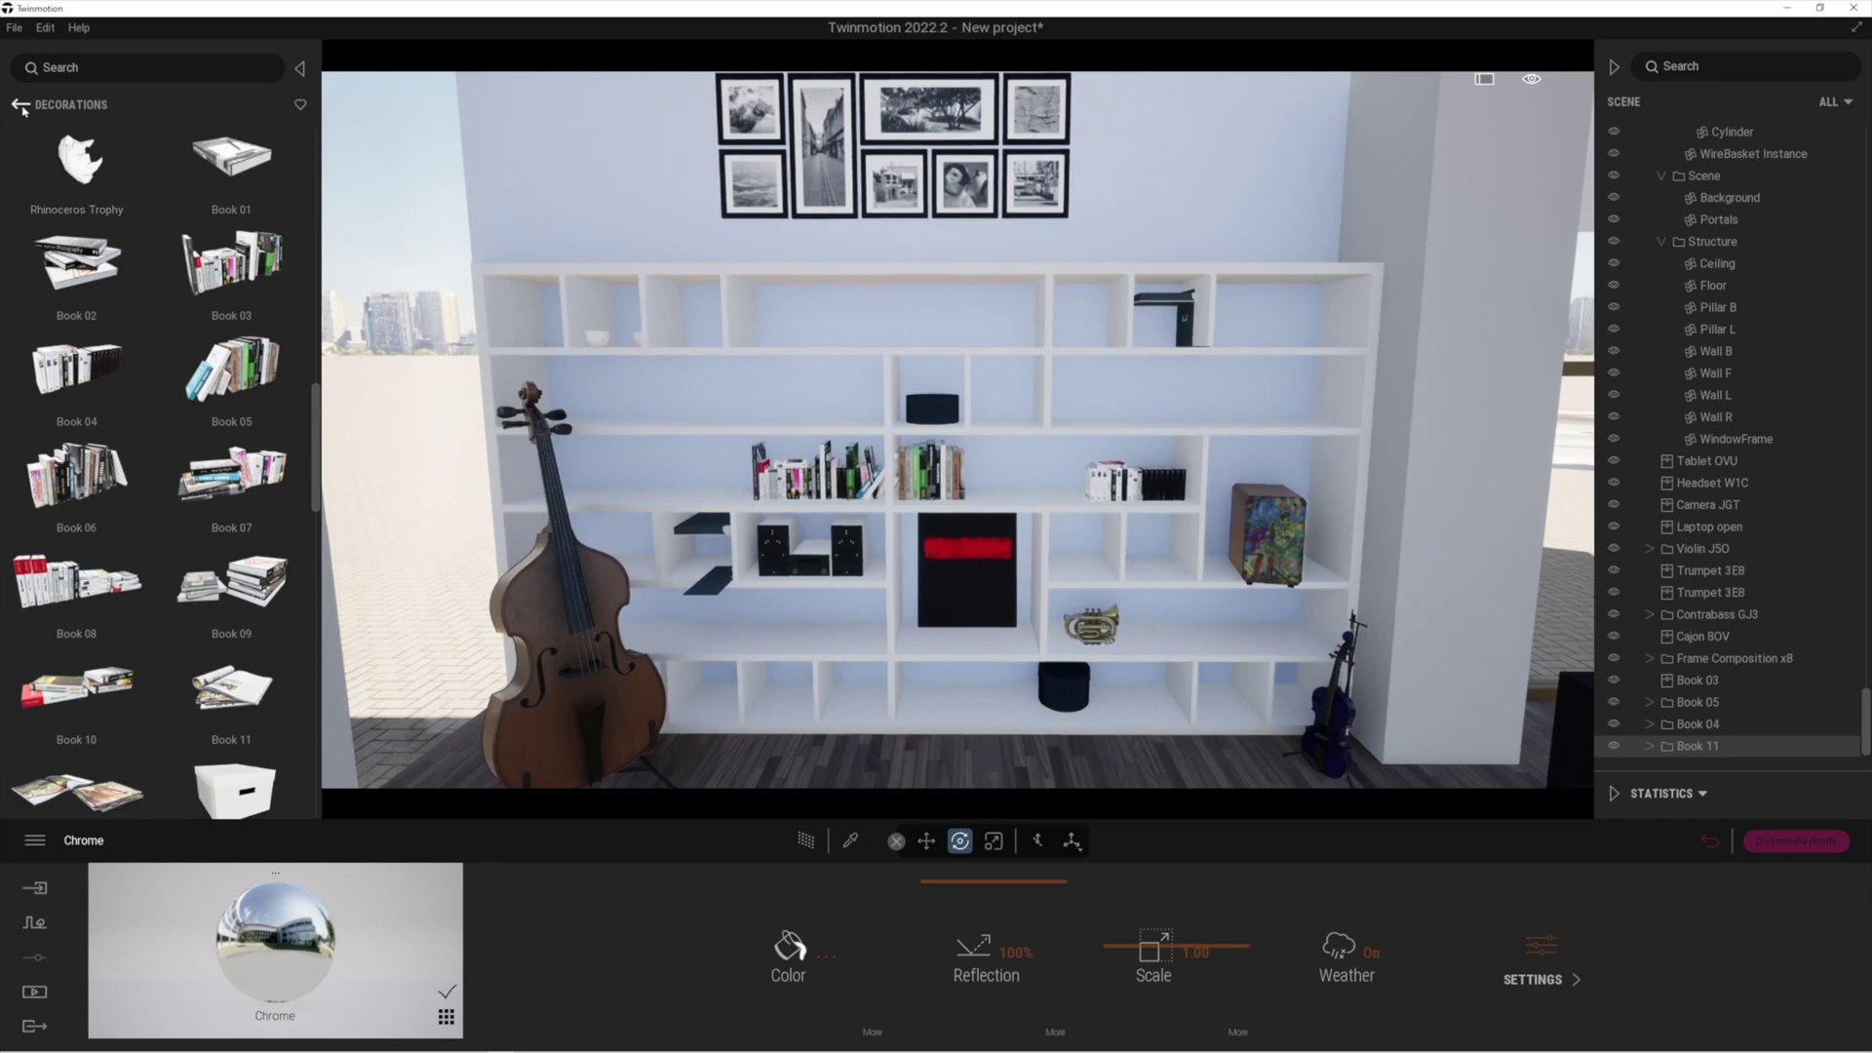
- Restore the Image1 view, place an omnidirectional light from the library at the floor lamp and raise it into the lampshade
click(21, 107)
click(21, 107)
click(80, 190)
click(23, 106)
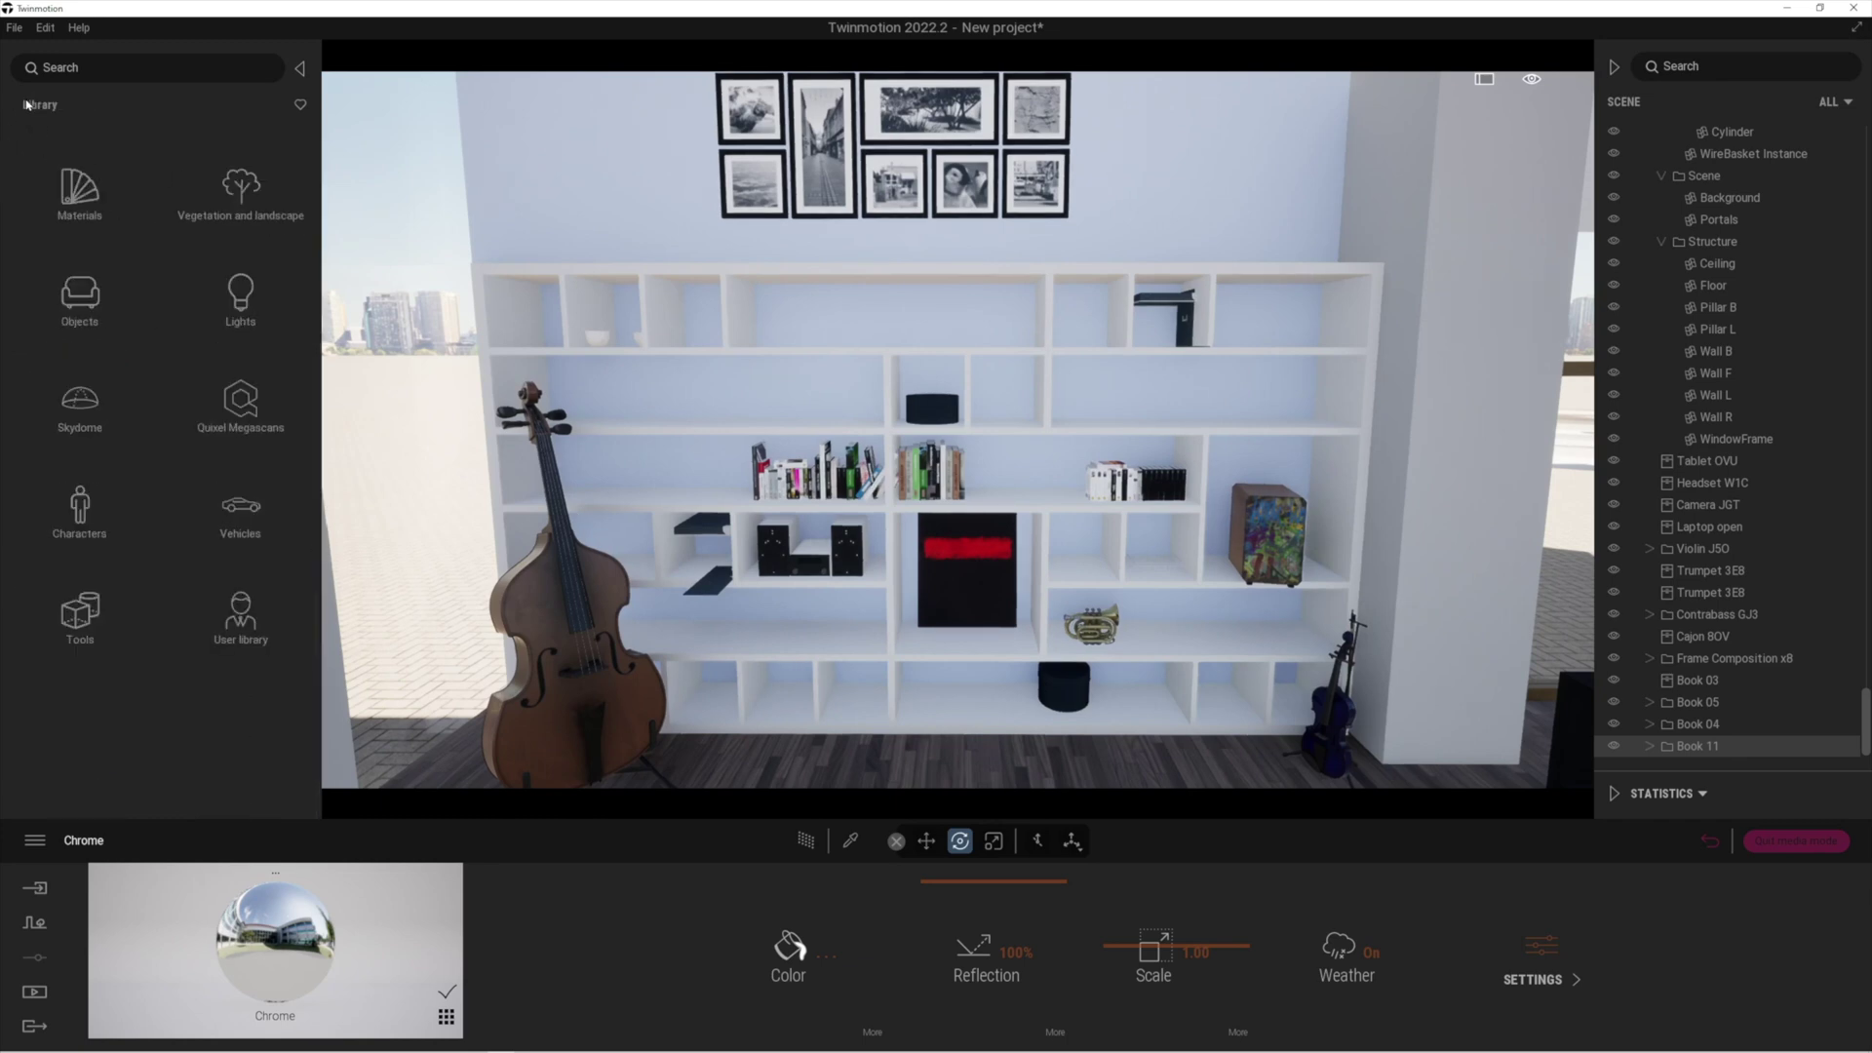
click(241, 296)
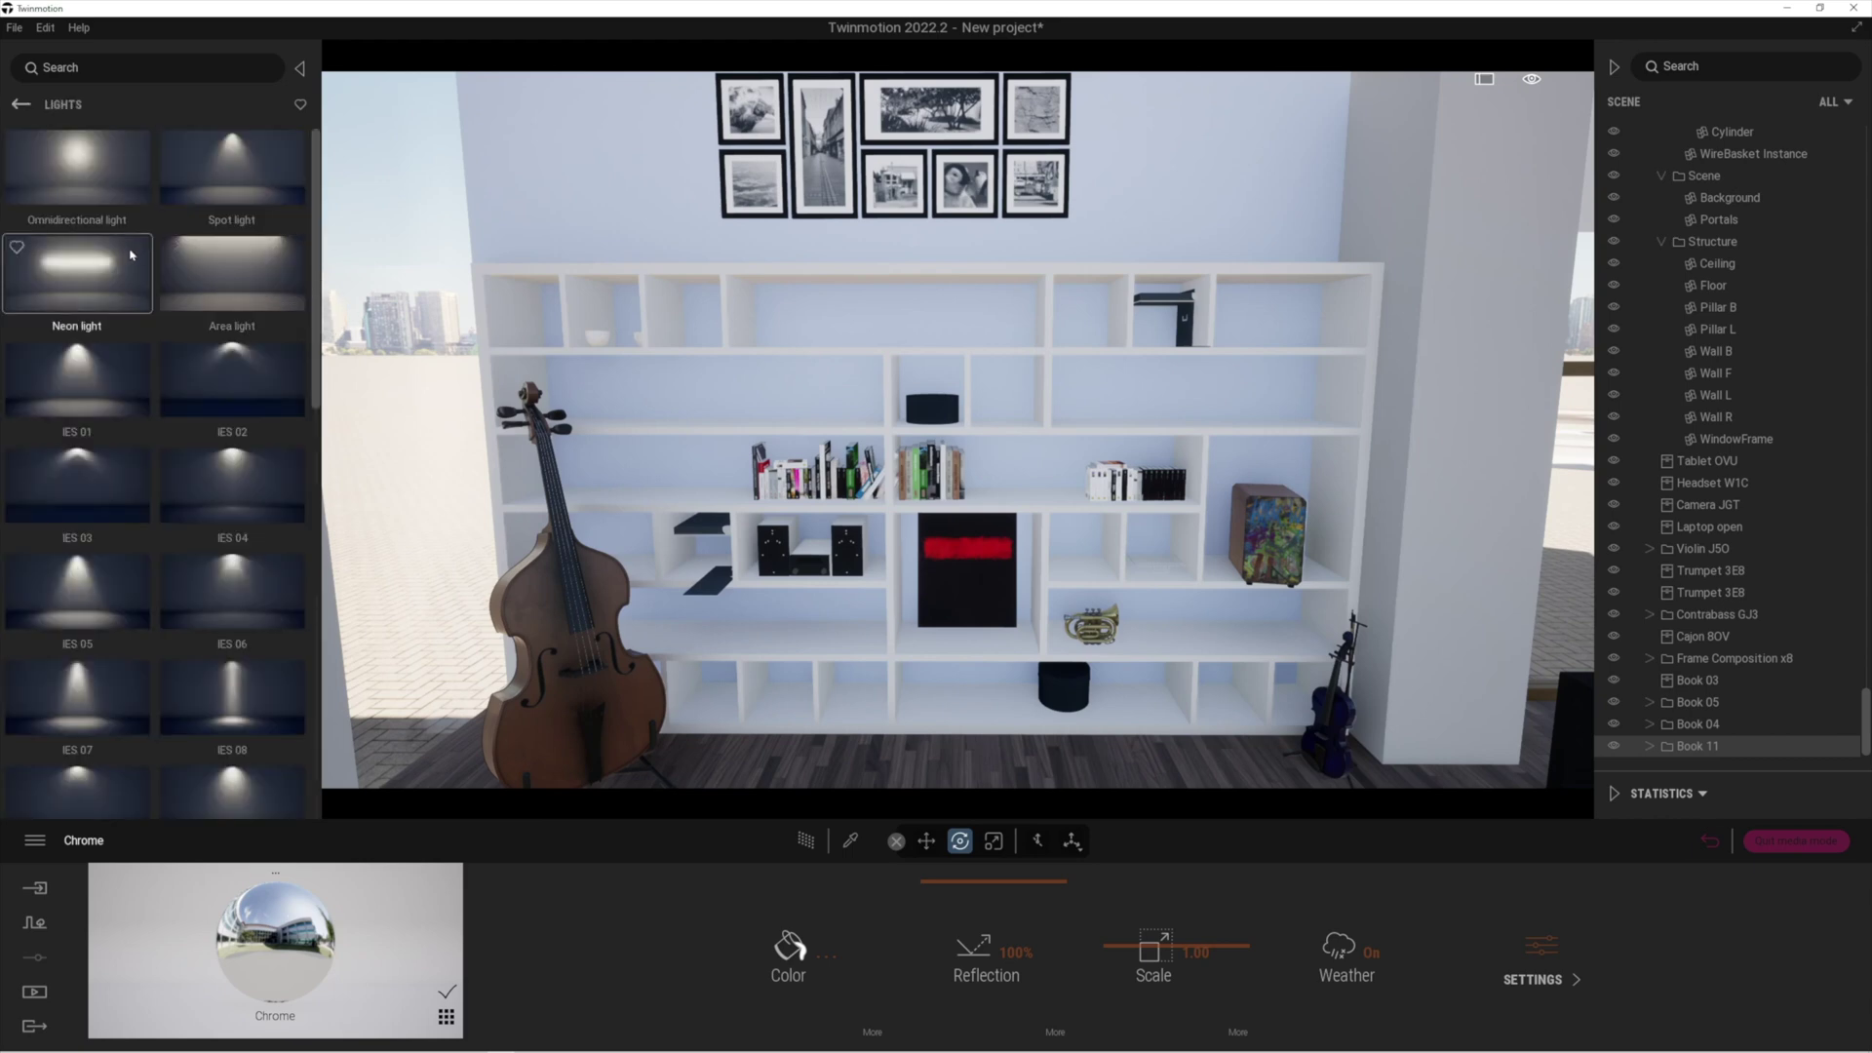
scroll(1014, 632, down, 3)
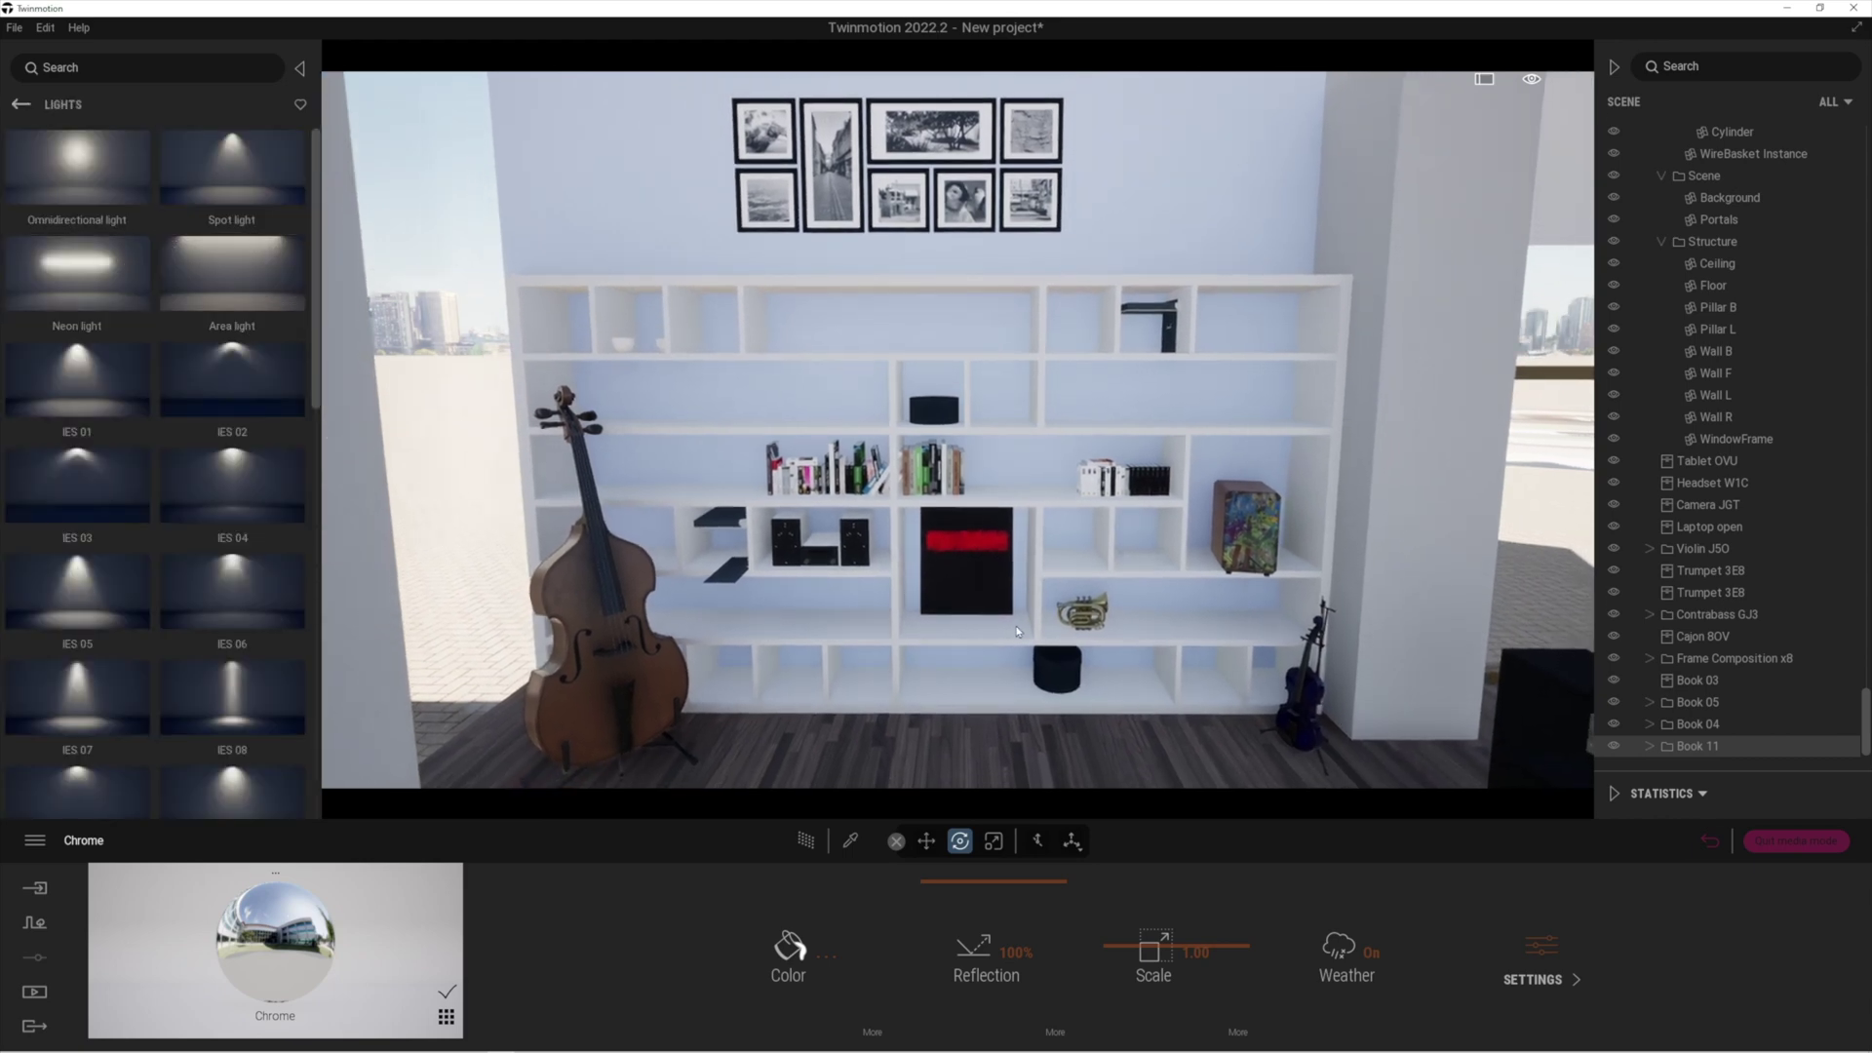
click(35, 991)
click(331, 908)
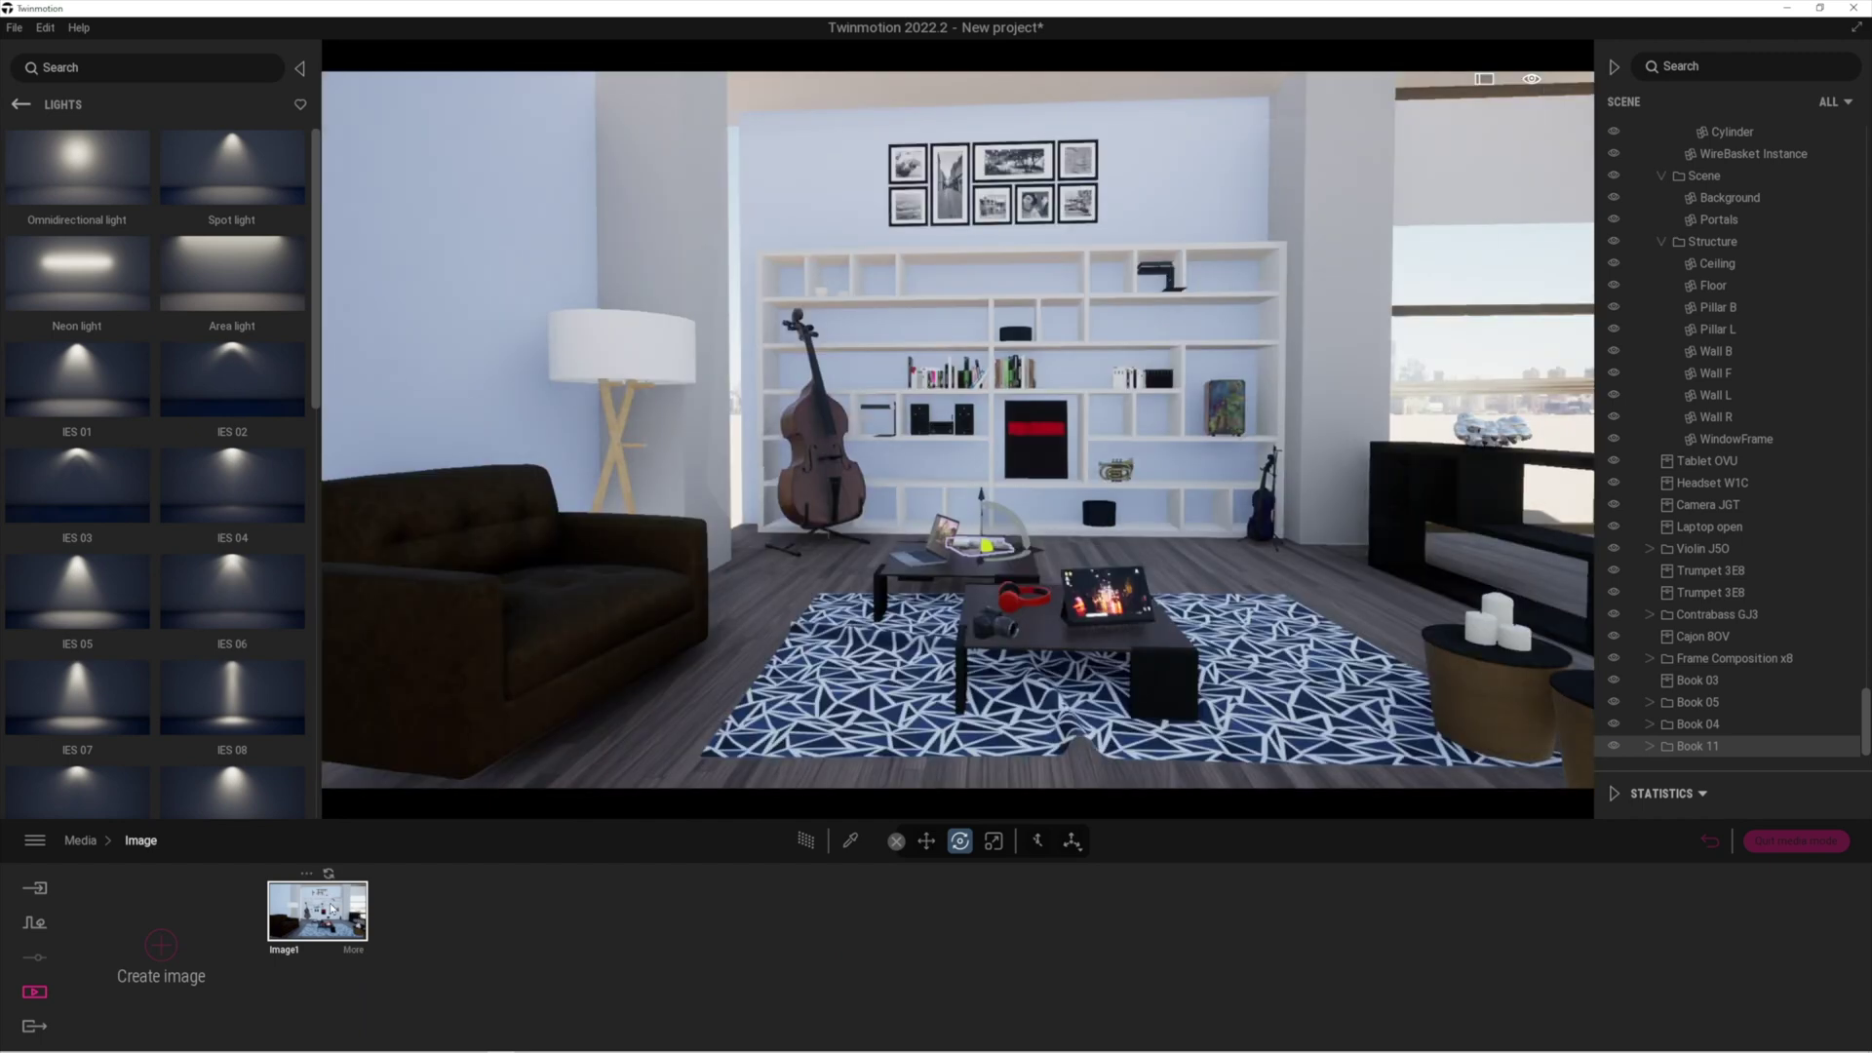
drag(53, 134, 621, 400)
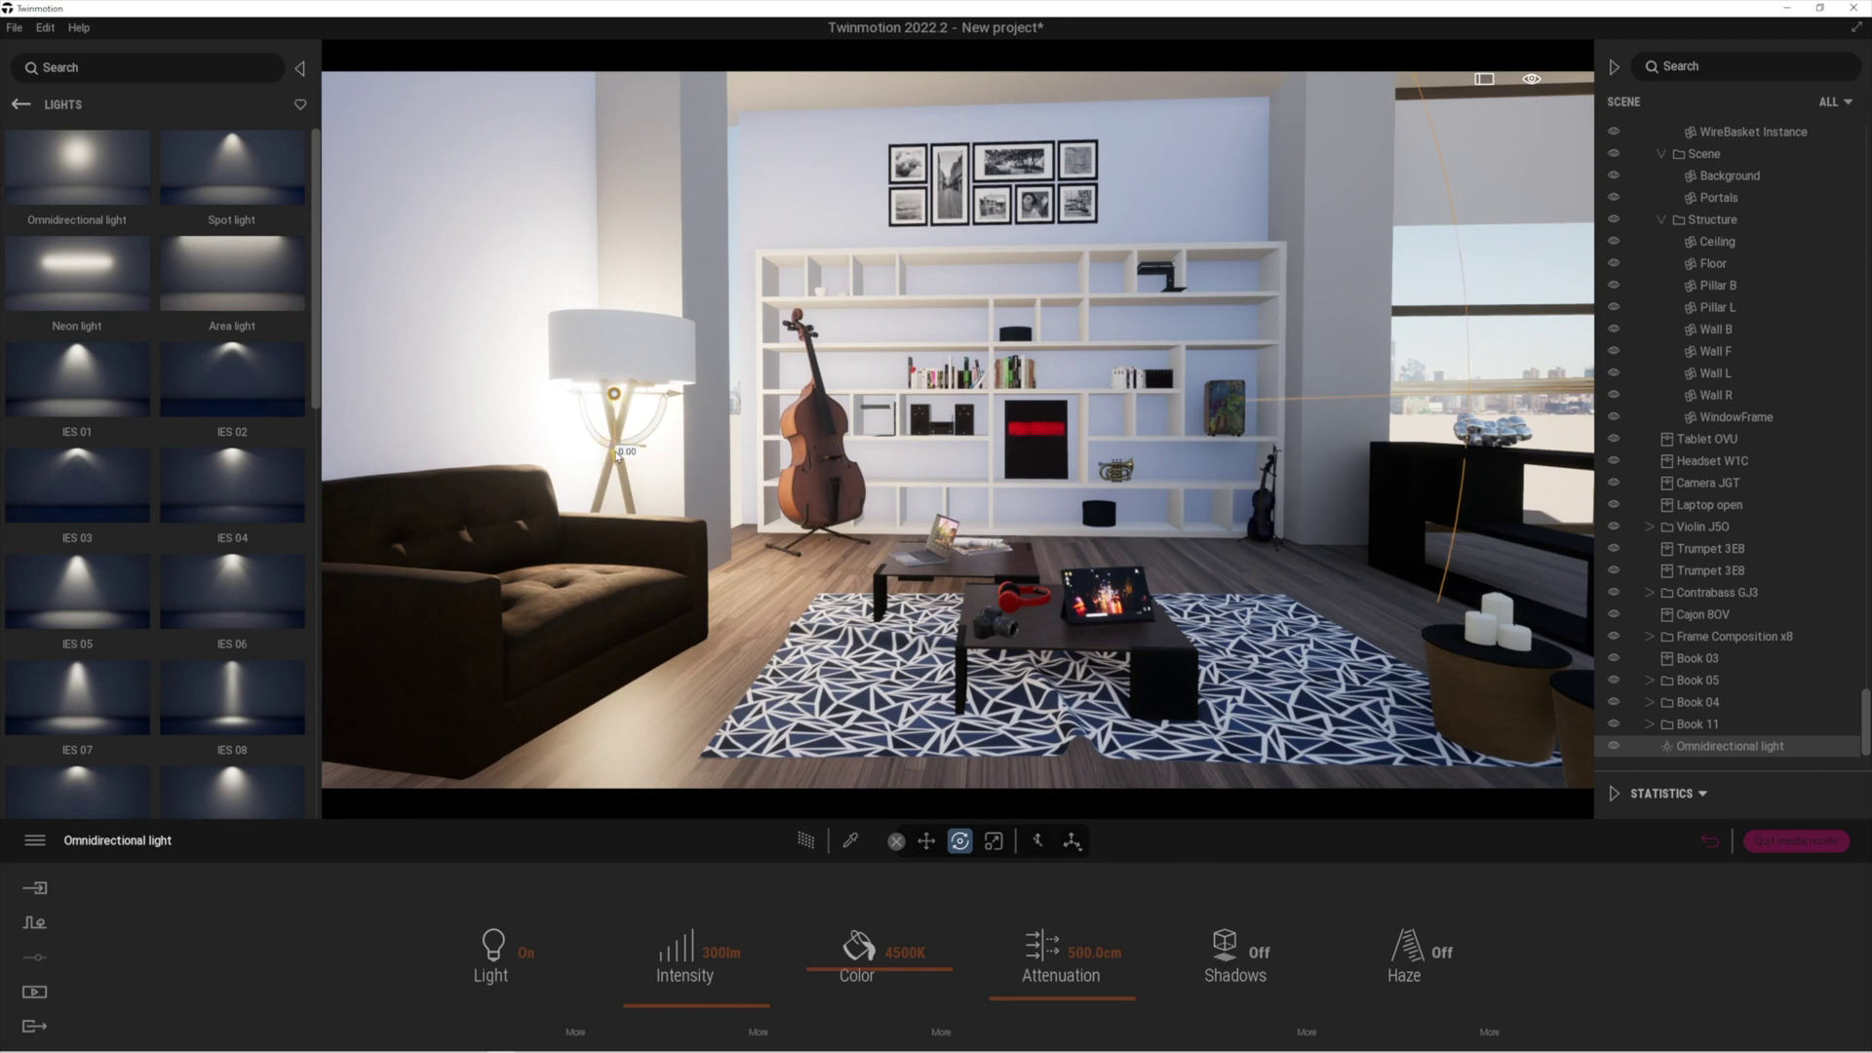
drag(618, 456, 618, 413)
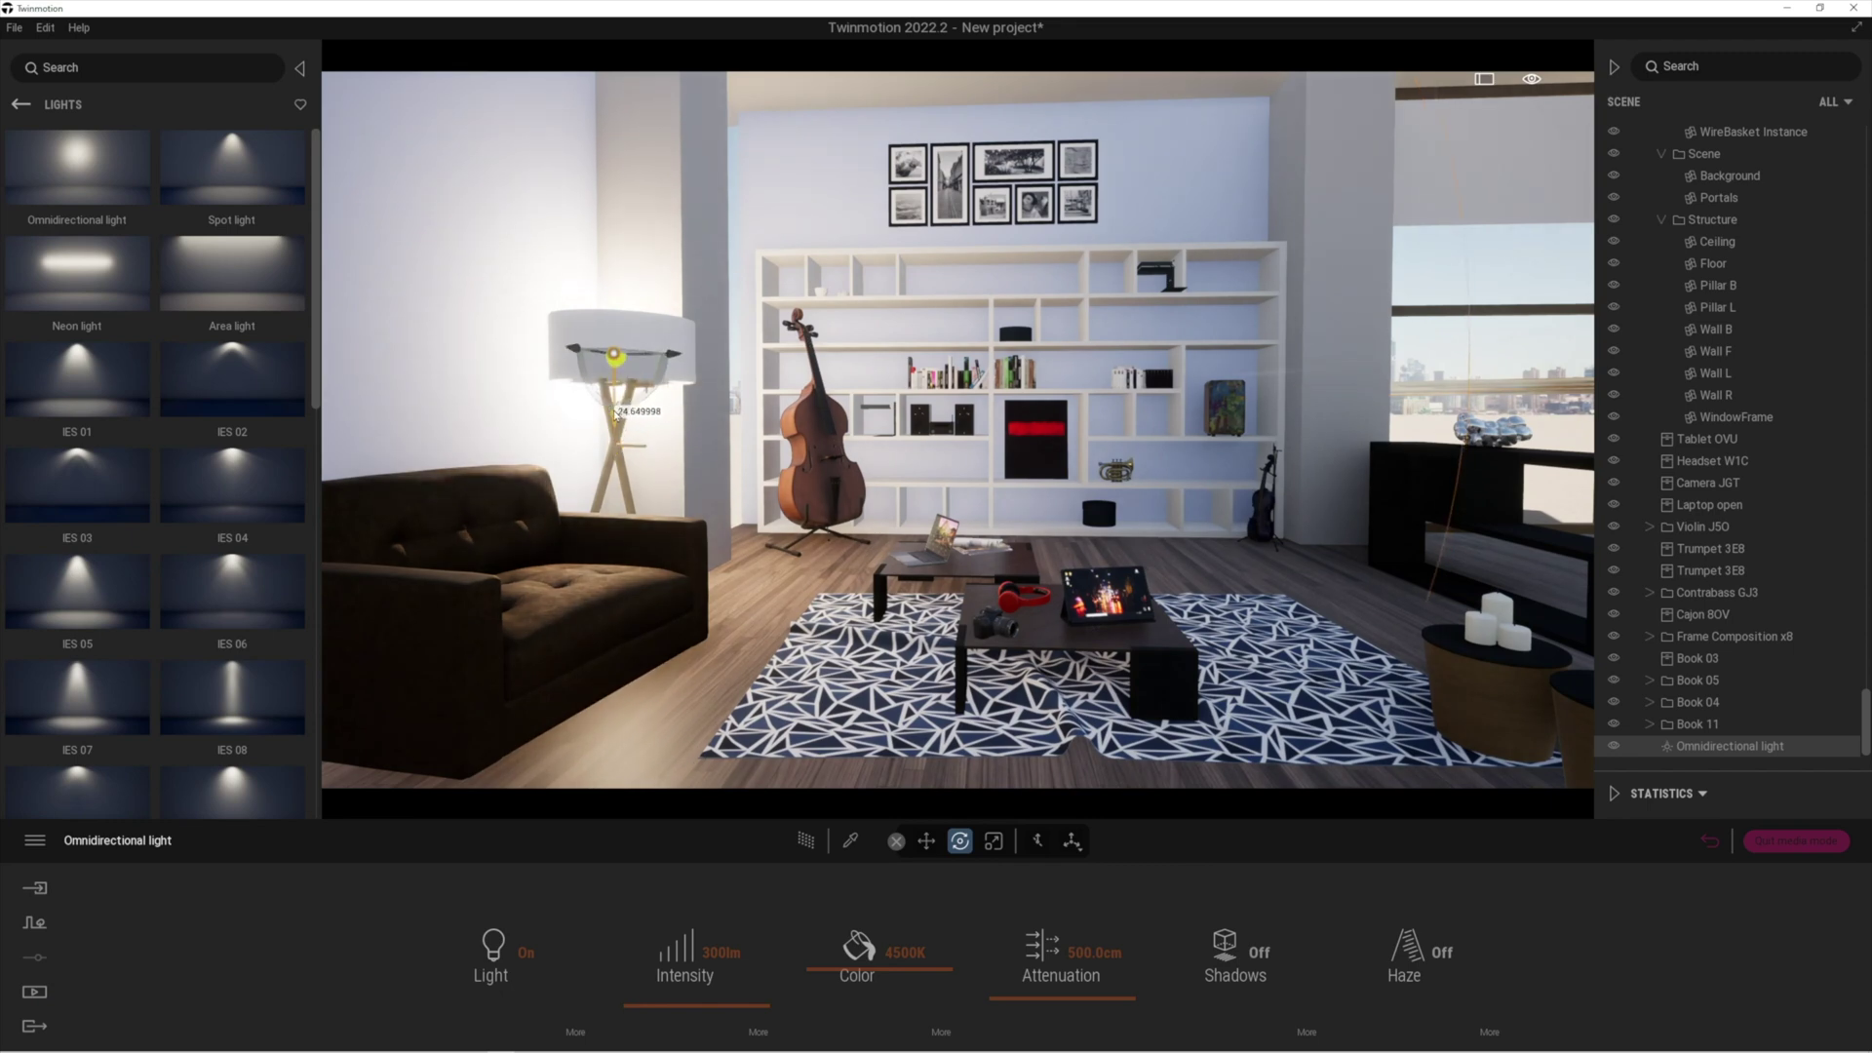
- Set the floor lamp light's intensity to 20 lm and turn on its shadows
click(704, 951)
text(20)
key(Return)
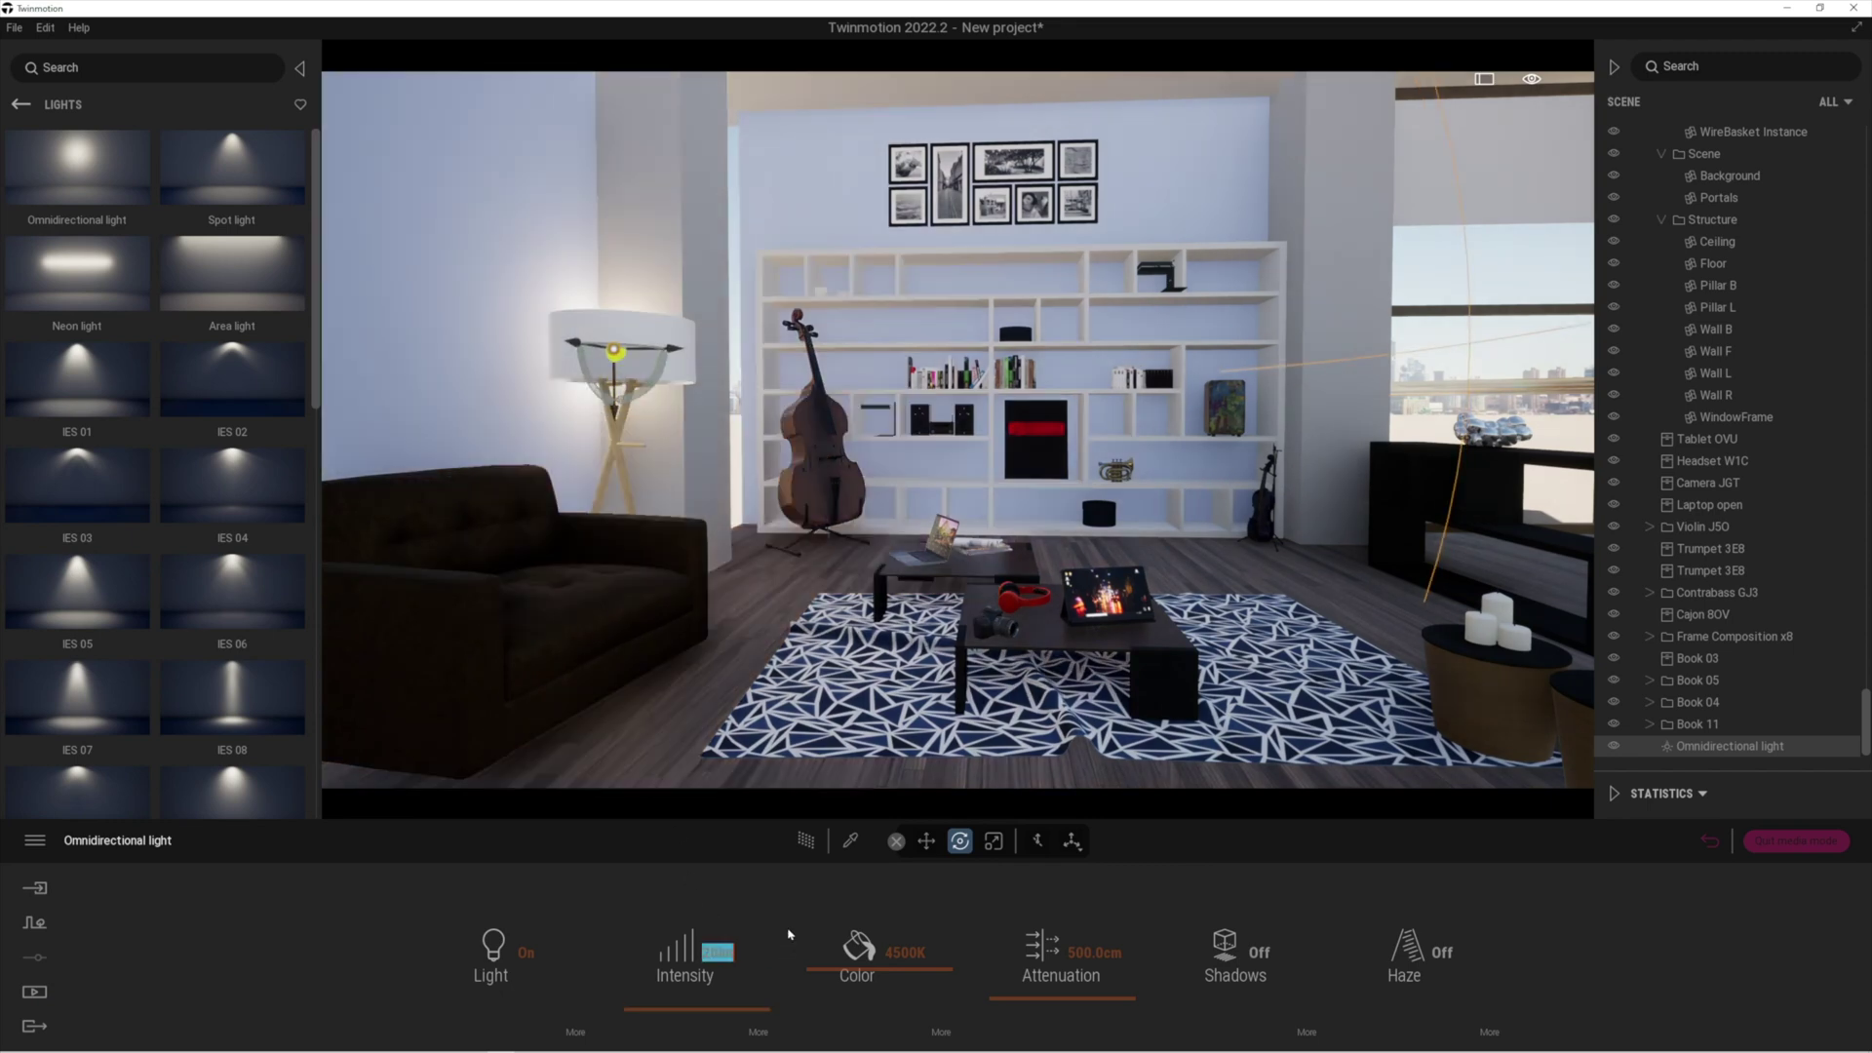
click(1268, 982)
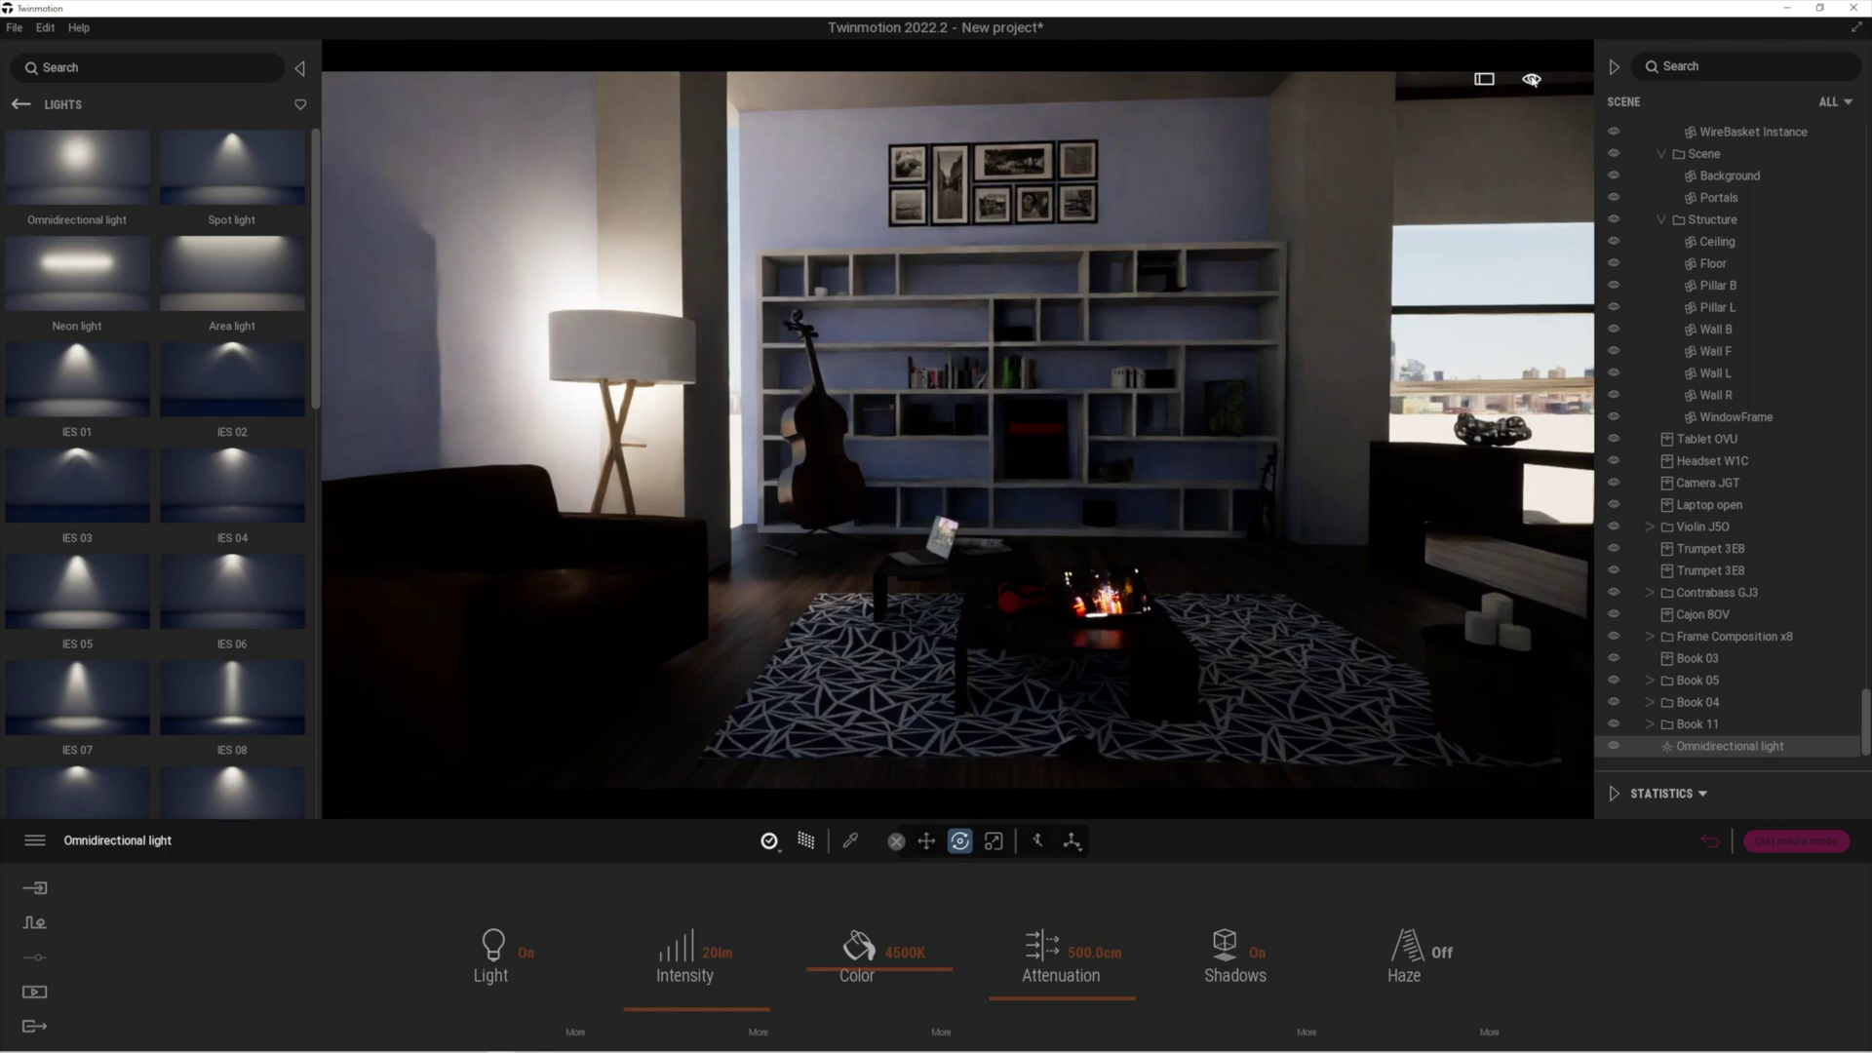
- Turn on the skydome in Image1's lighting settings and raise its intensity to 7.50
click(1708, 844)
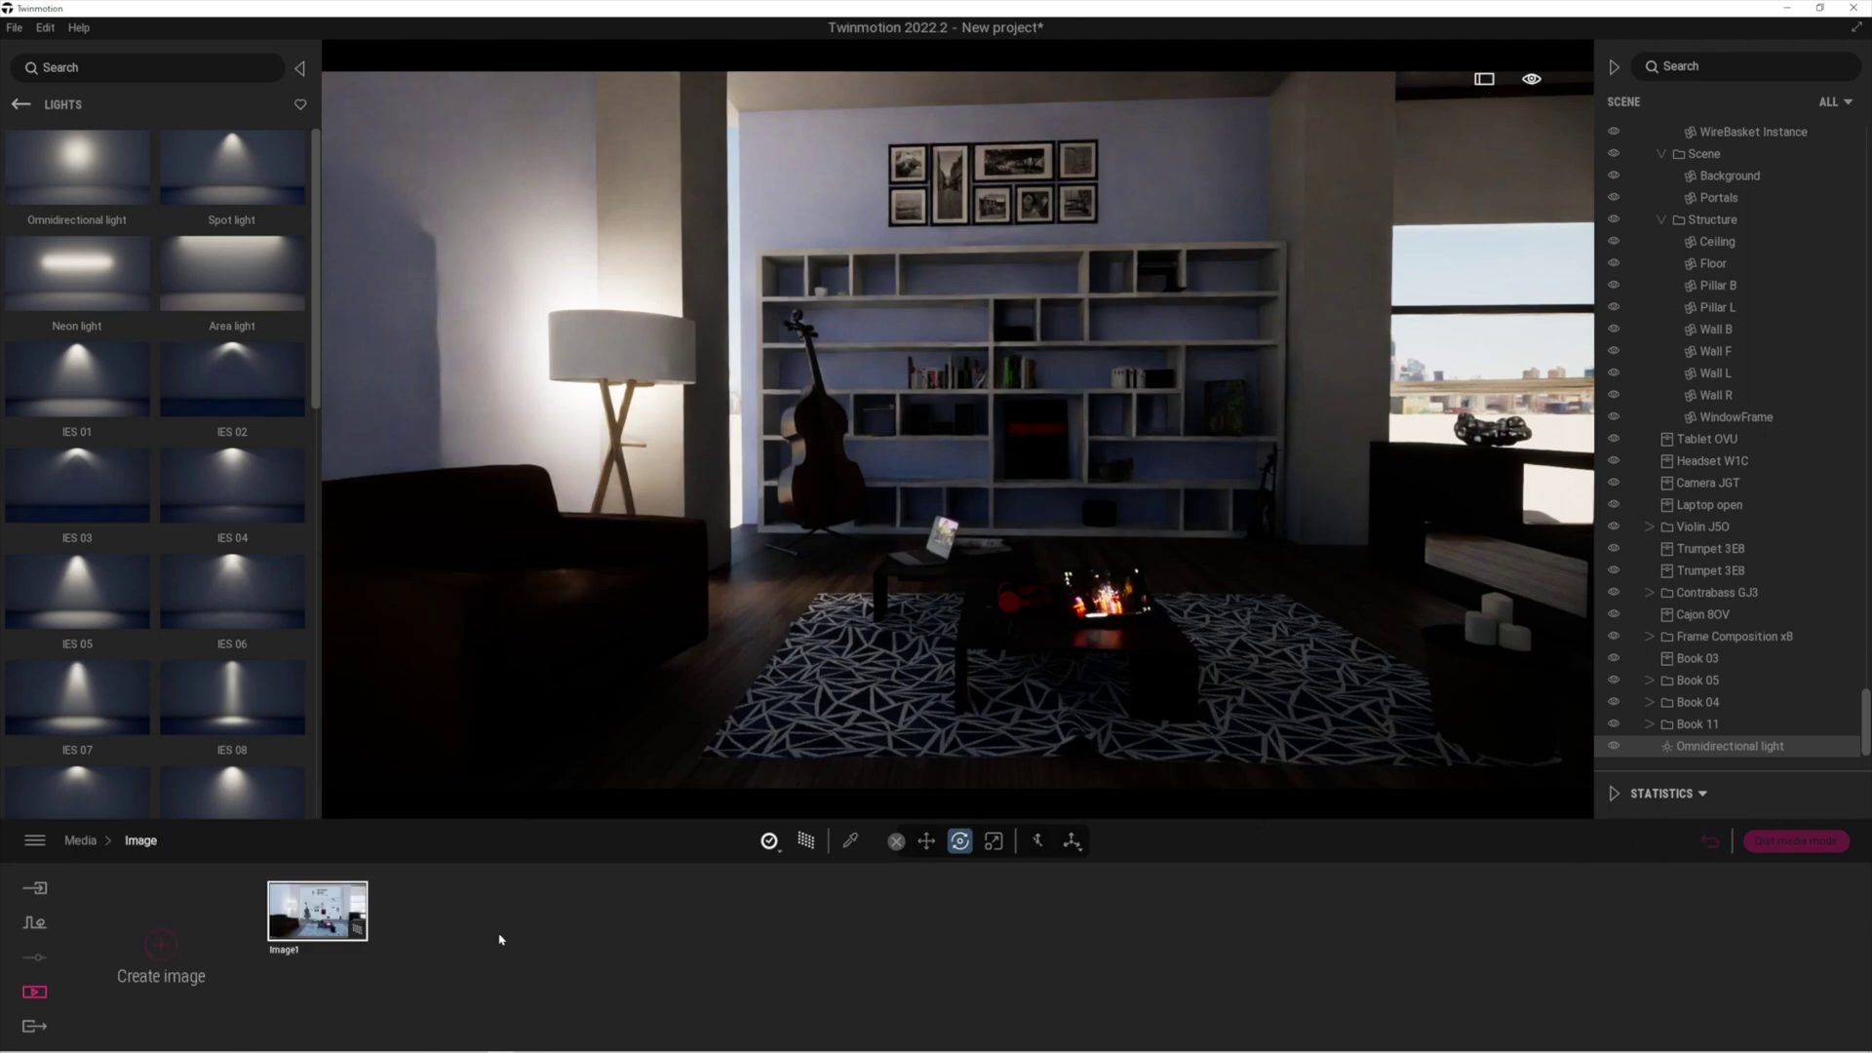
click(351, 951)
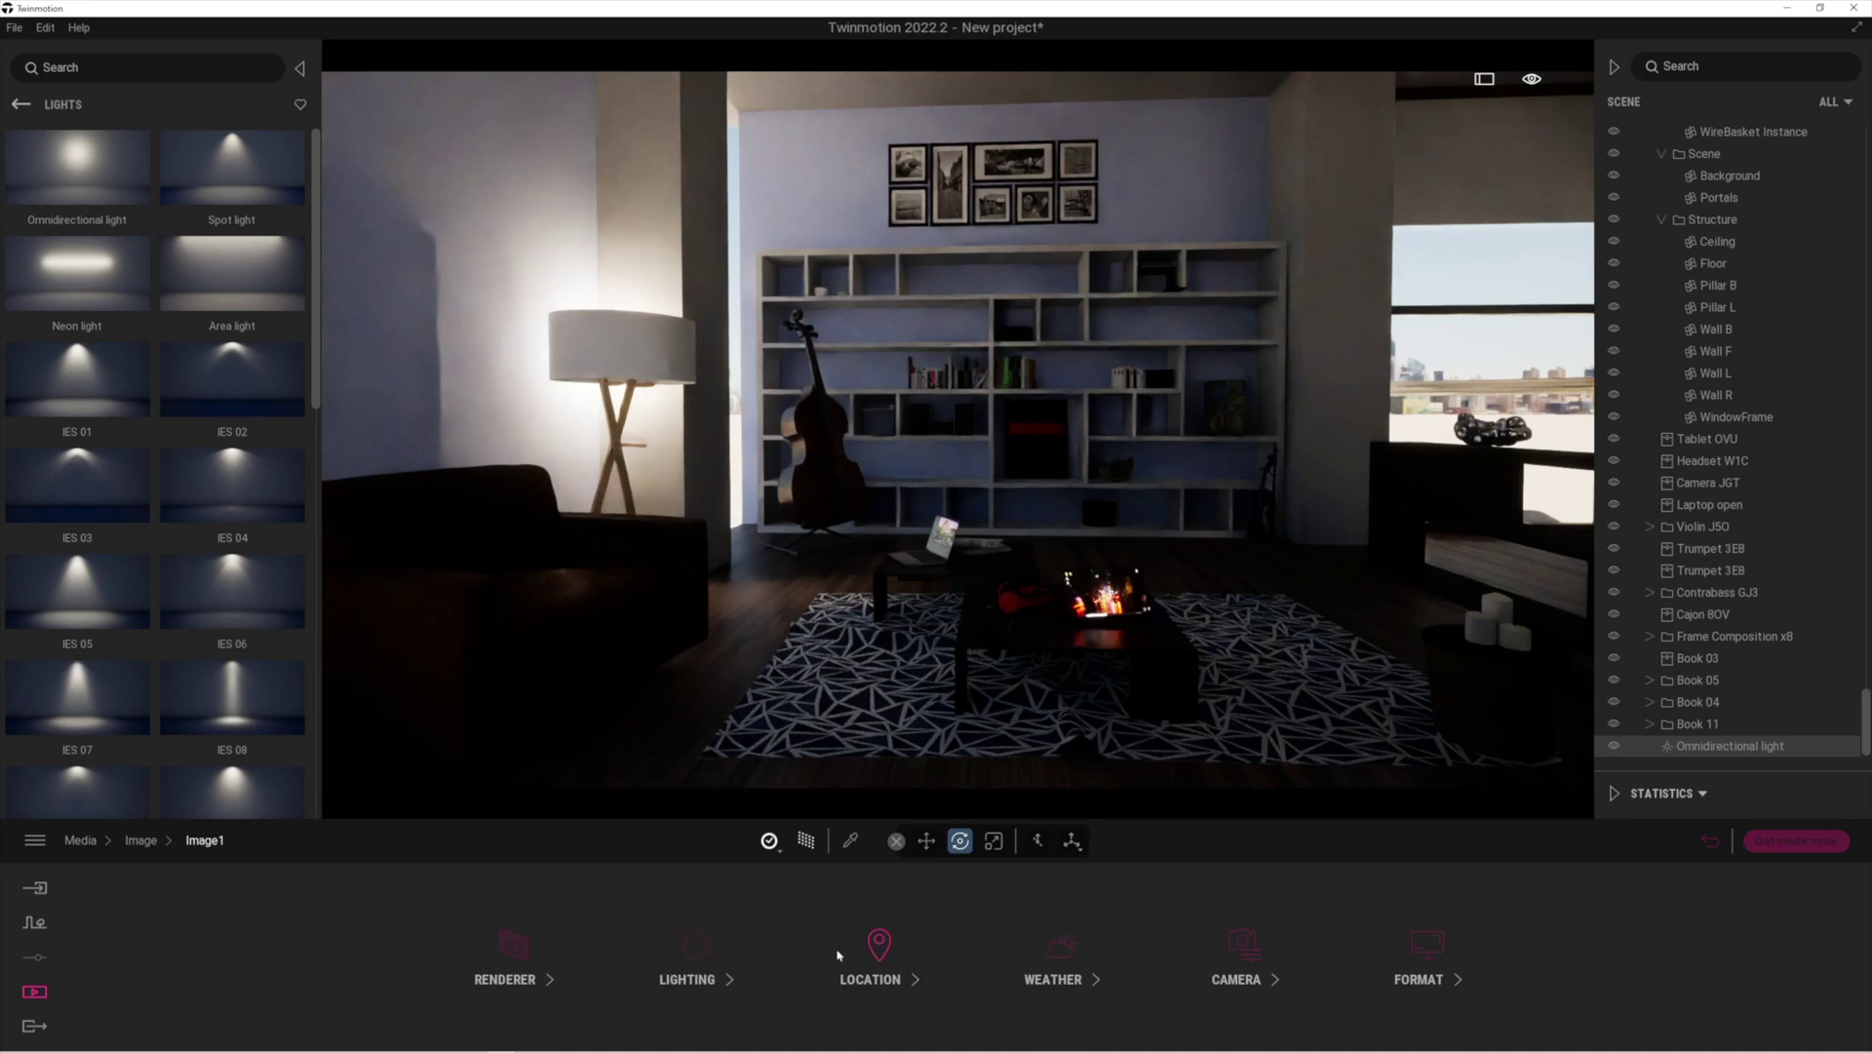
click(695, 948)
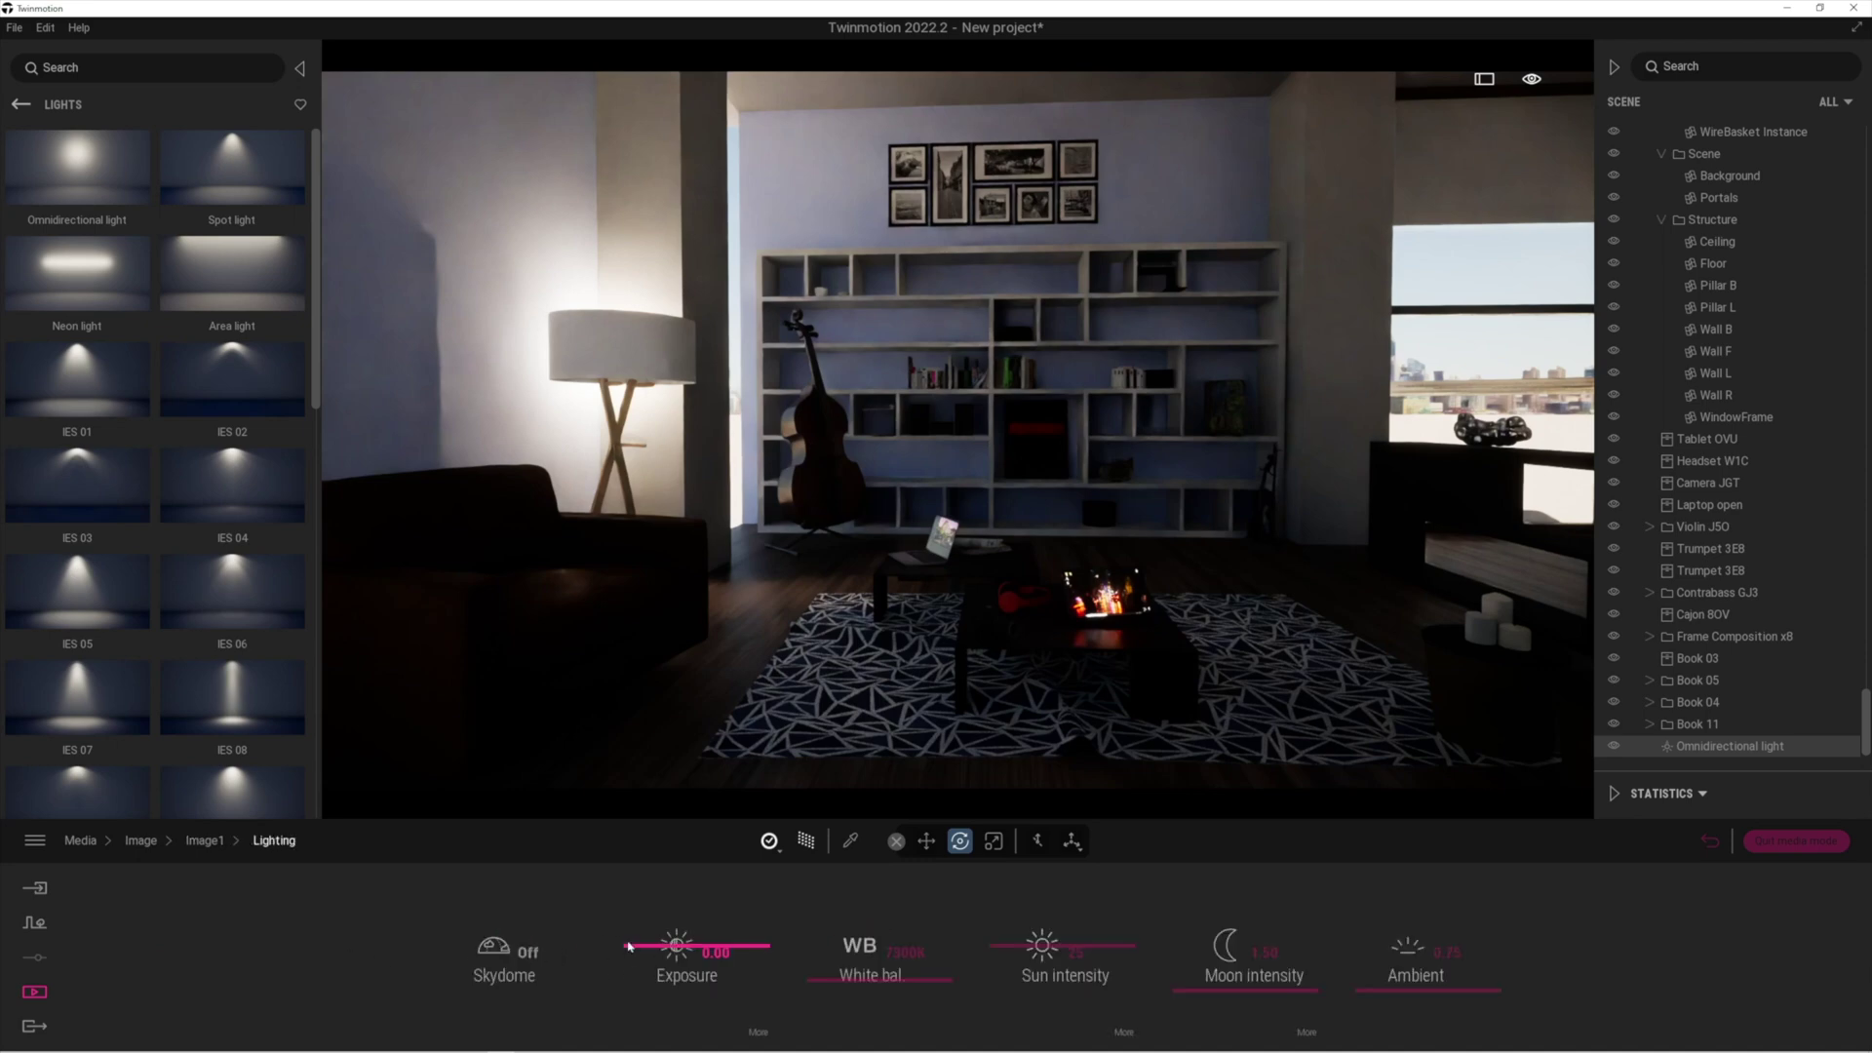
click(528, 952)
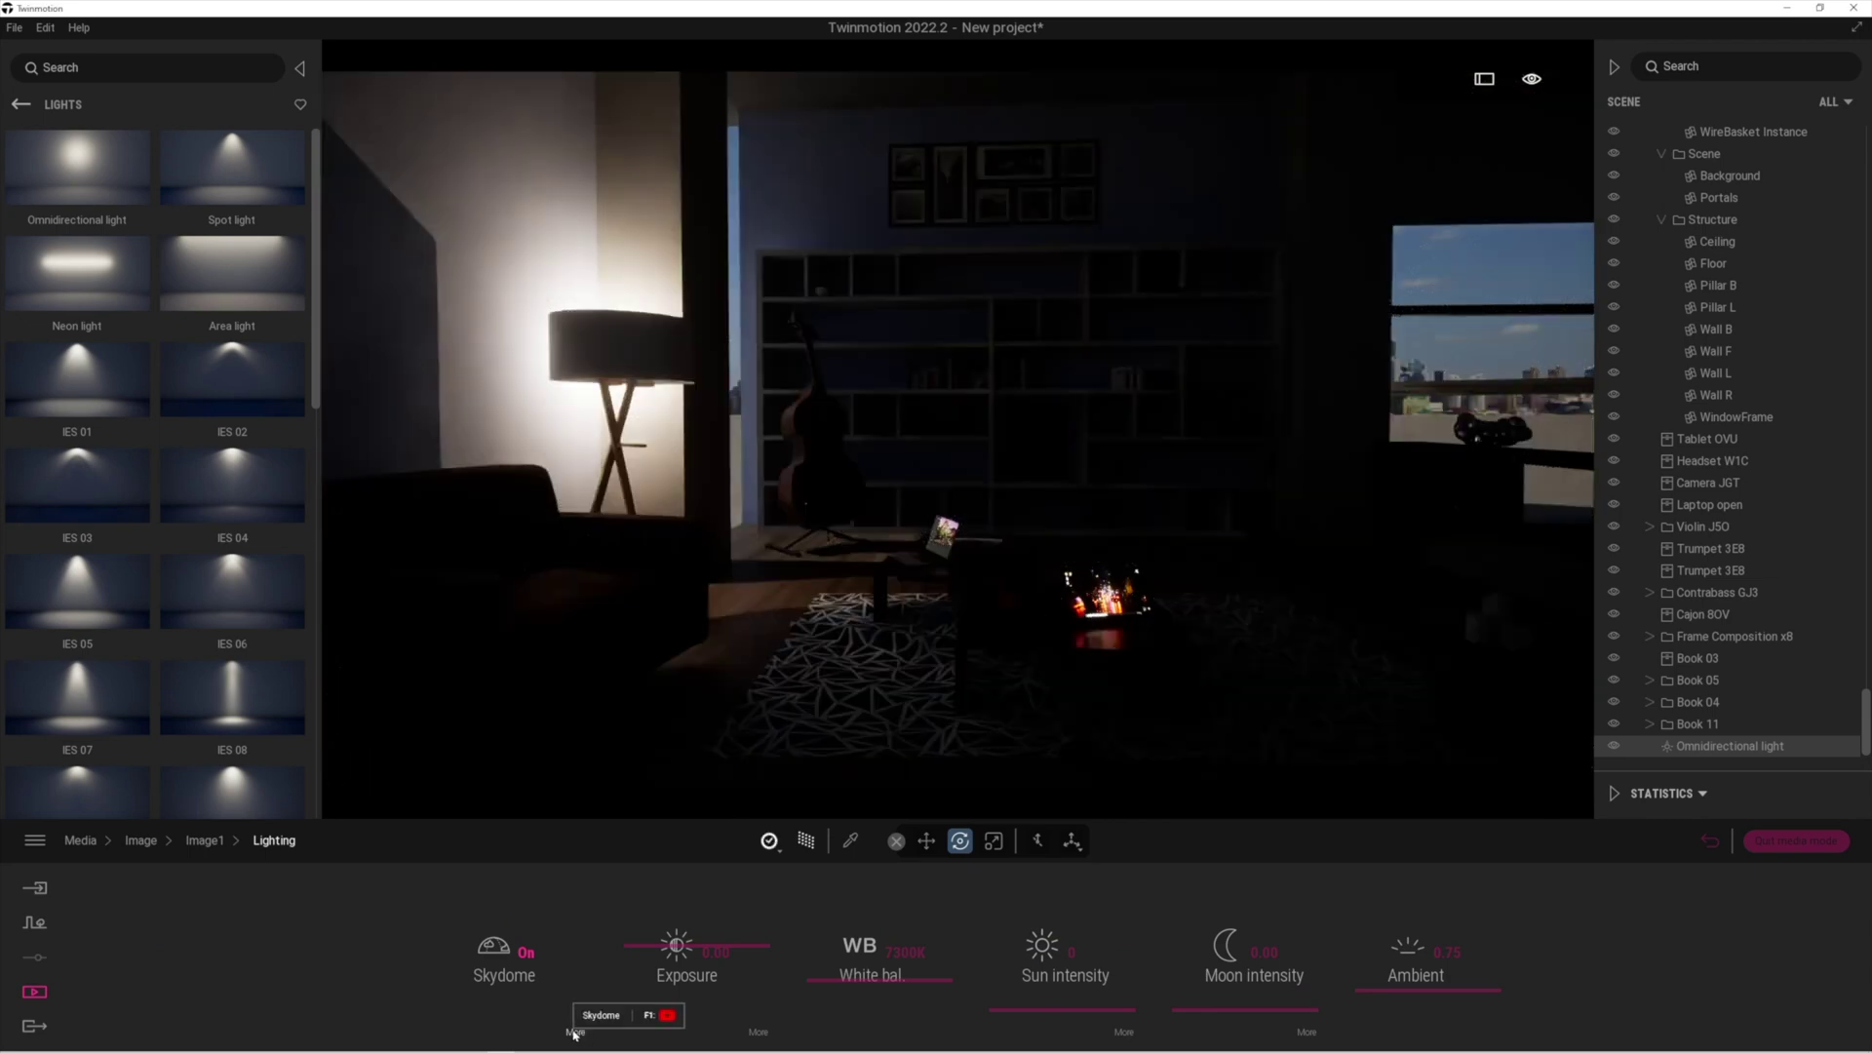
click(574, 1032)
drag(762, 1004, 758, 953)
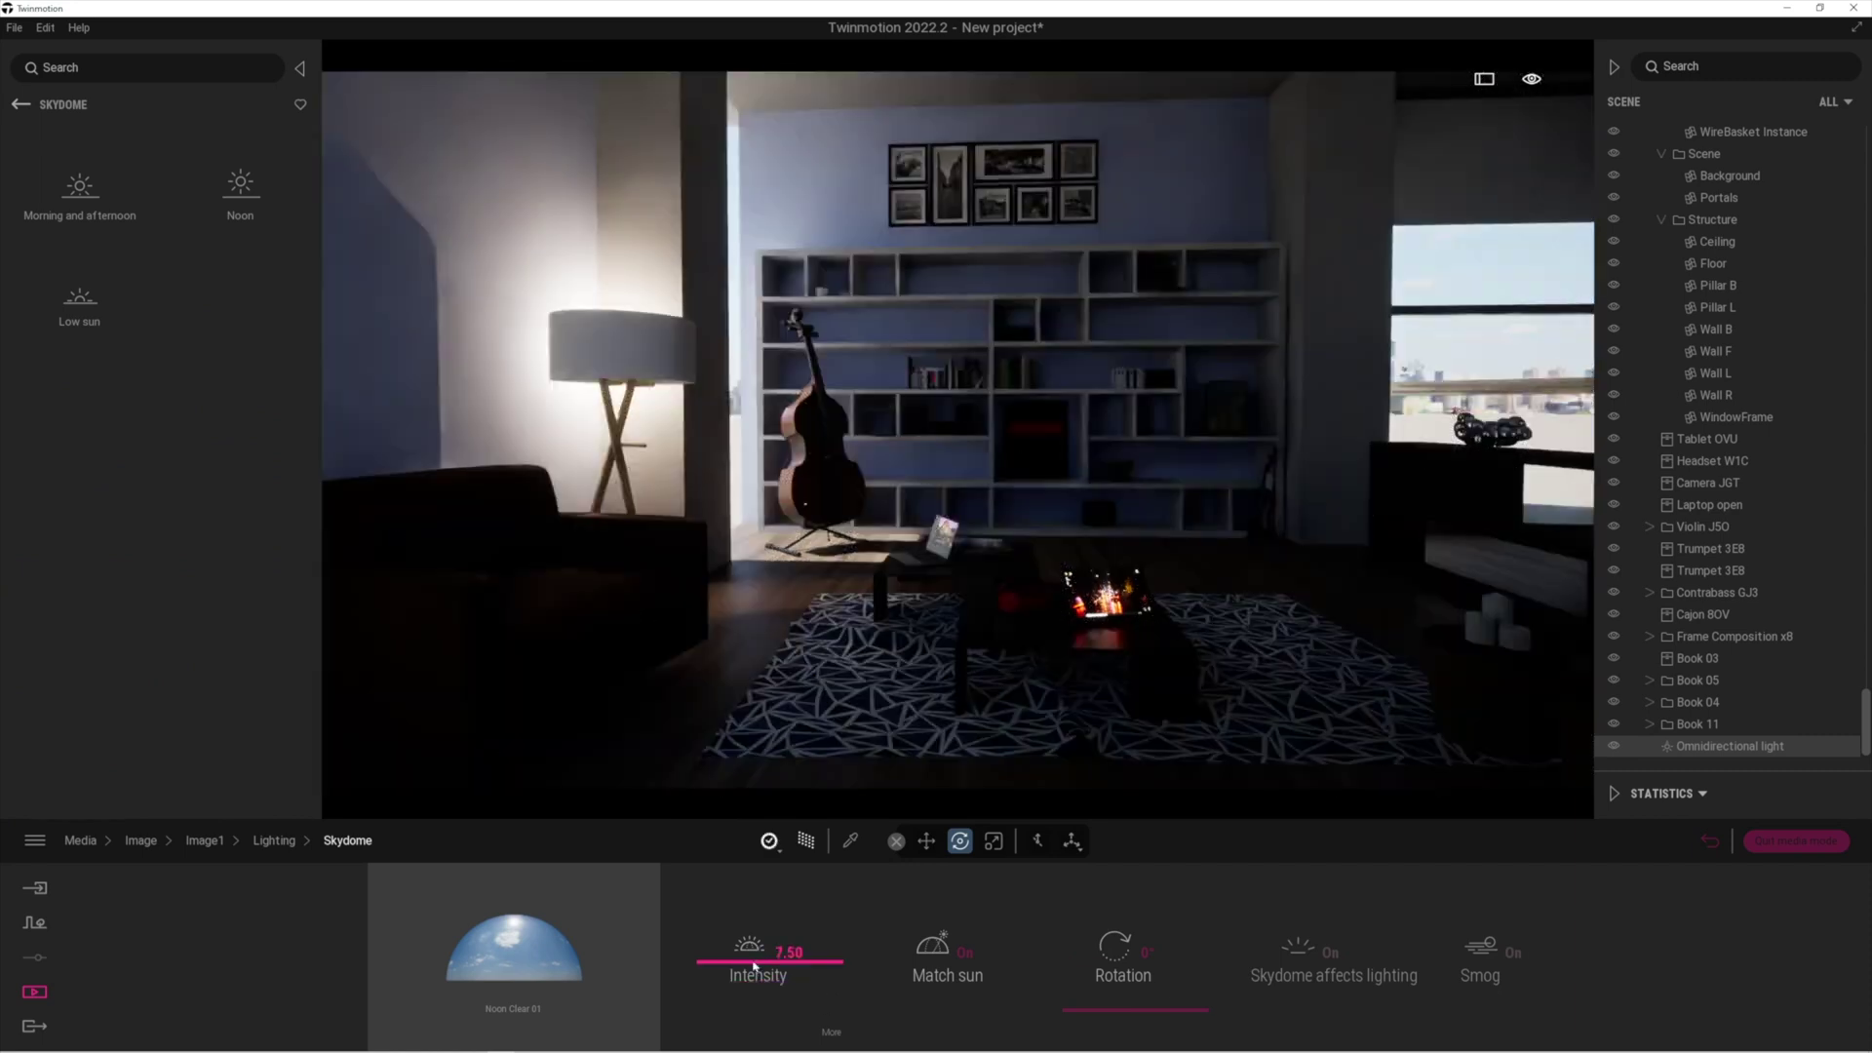
- Try a skydome rotation of 252° and preview the room with the Path Tracer
drag(1088, 1017, 1075, 956)
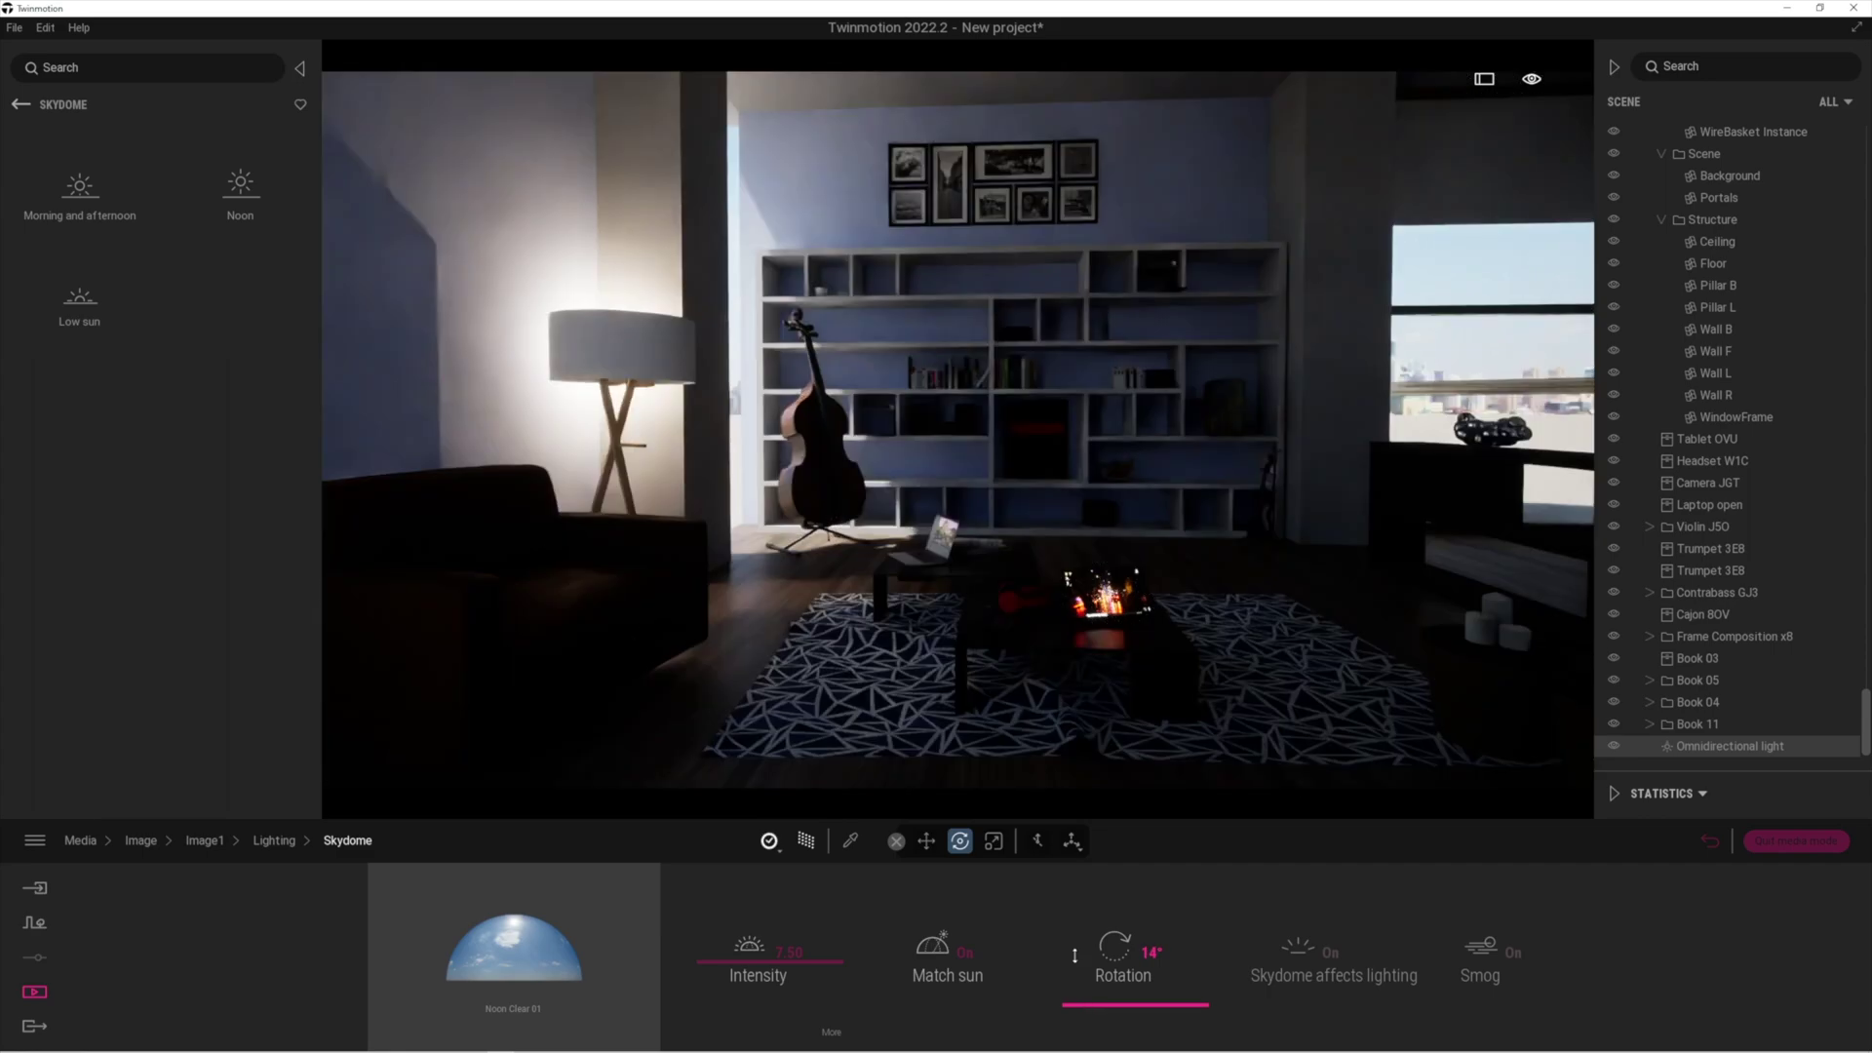
click(807, 841)
drag(1124, 1011, 1103, 921)
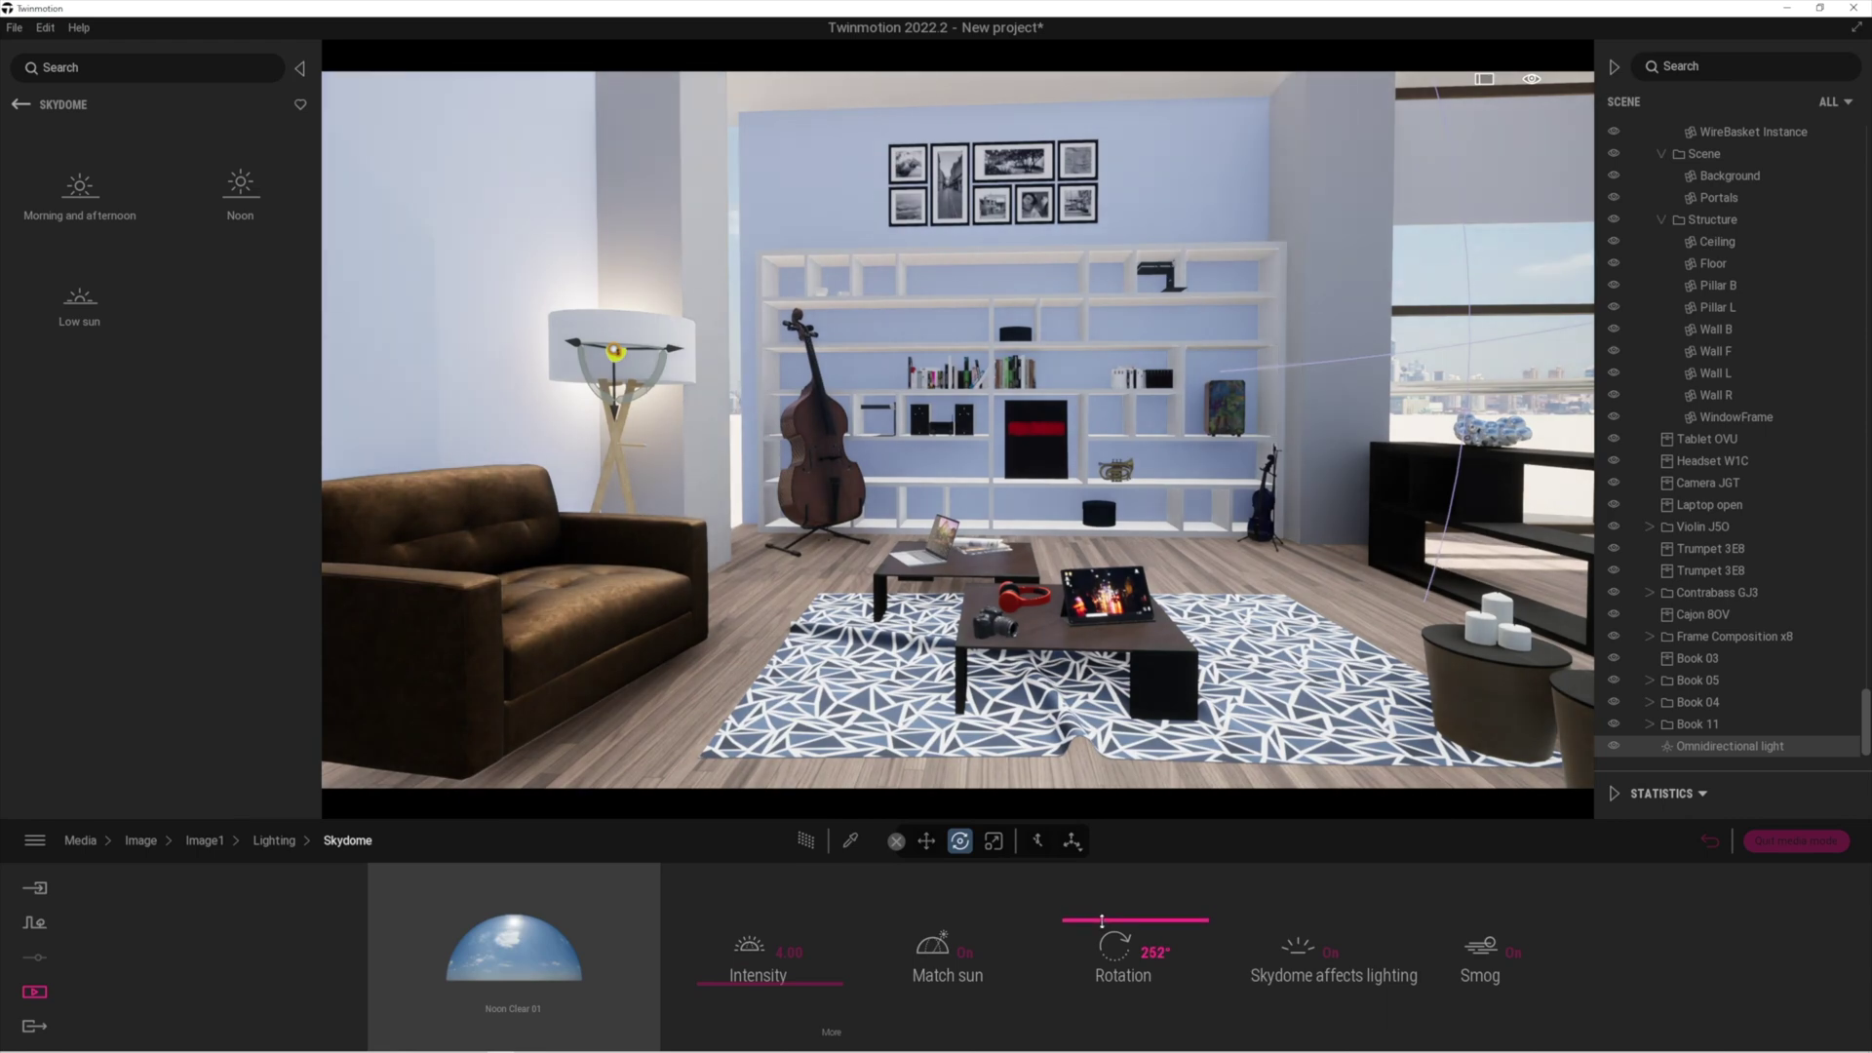
click(806, 840)
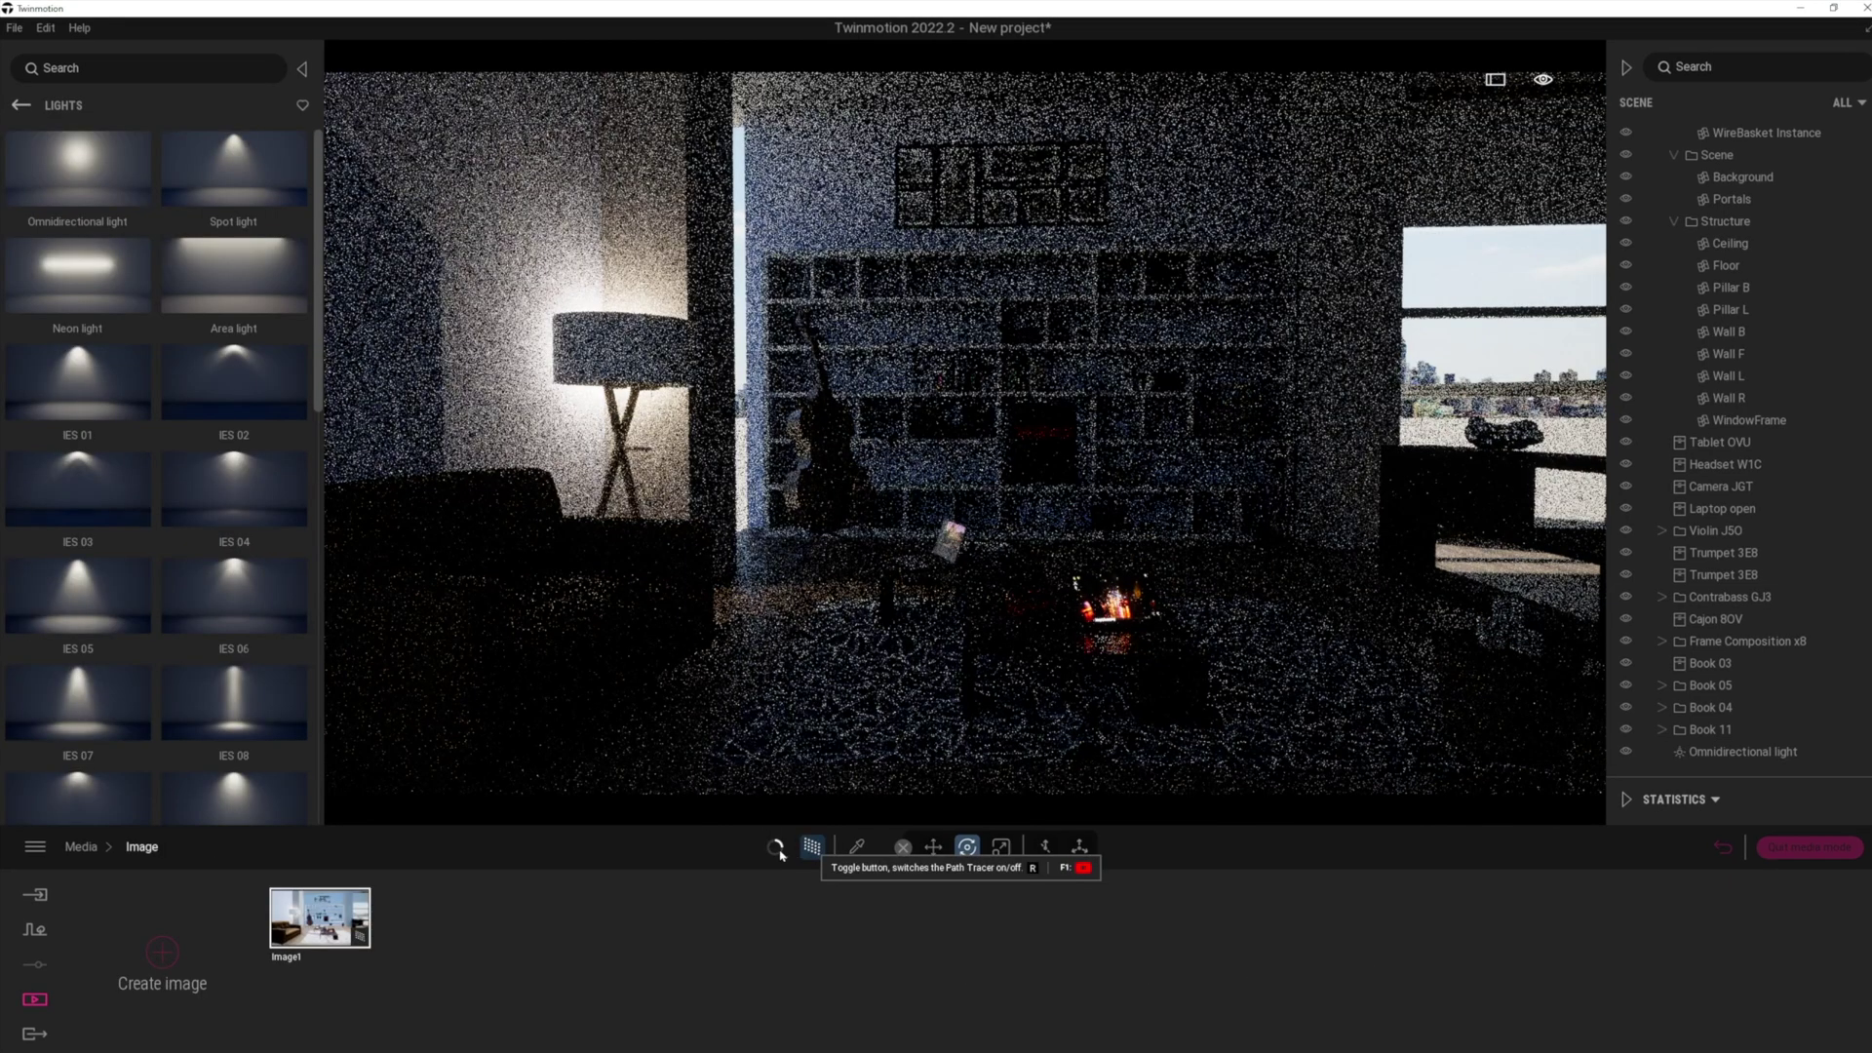
click(771, 845)
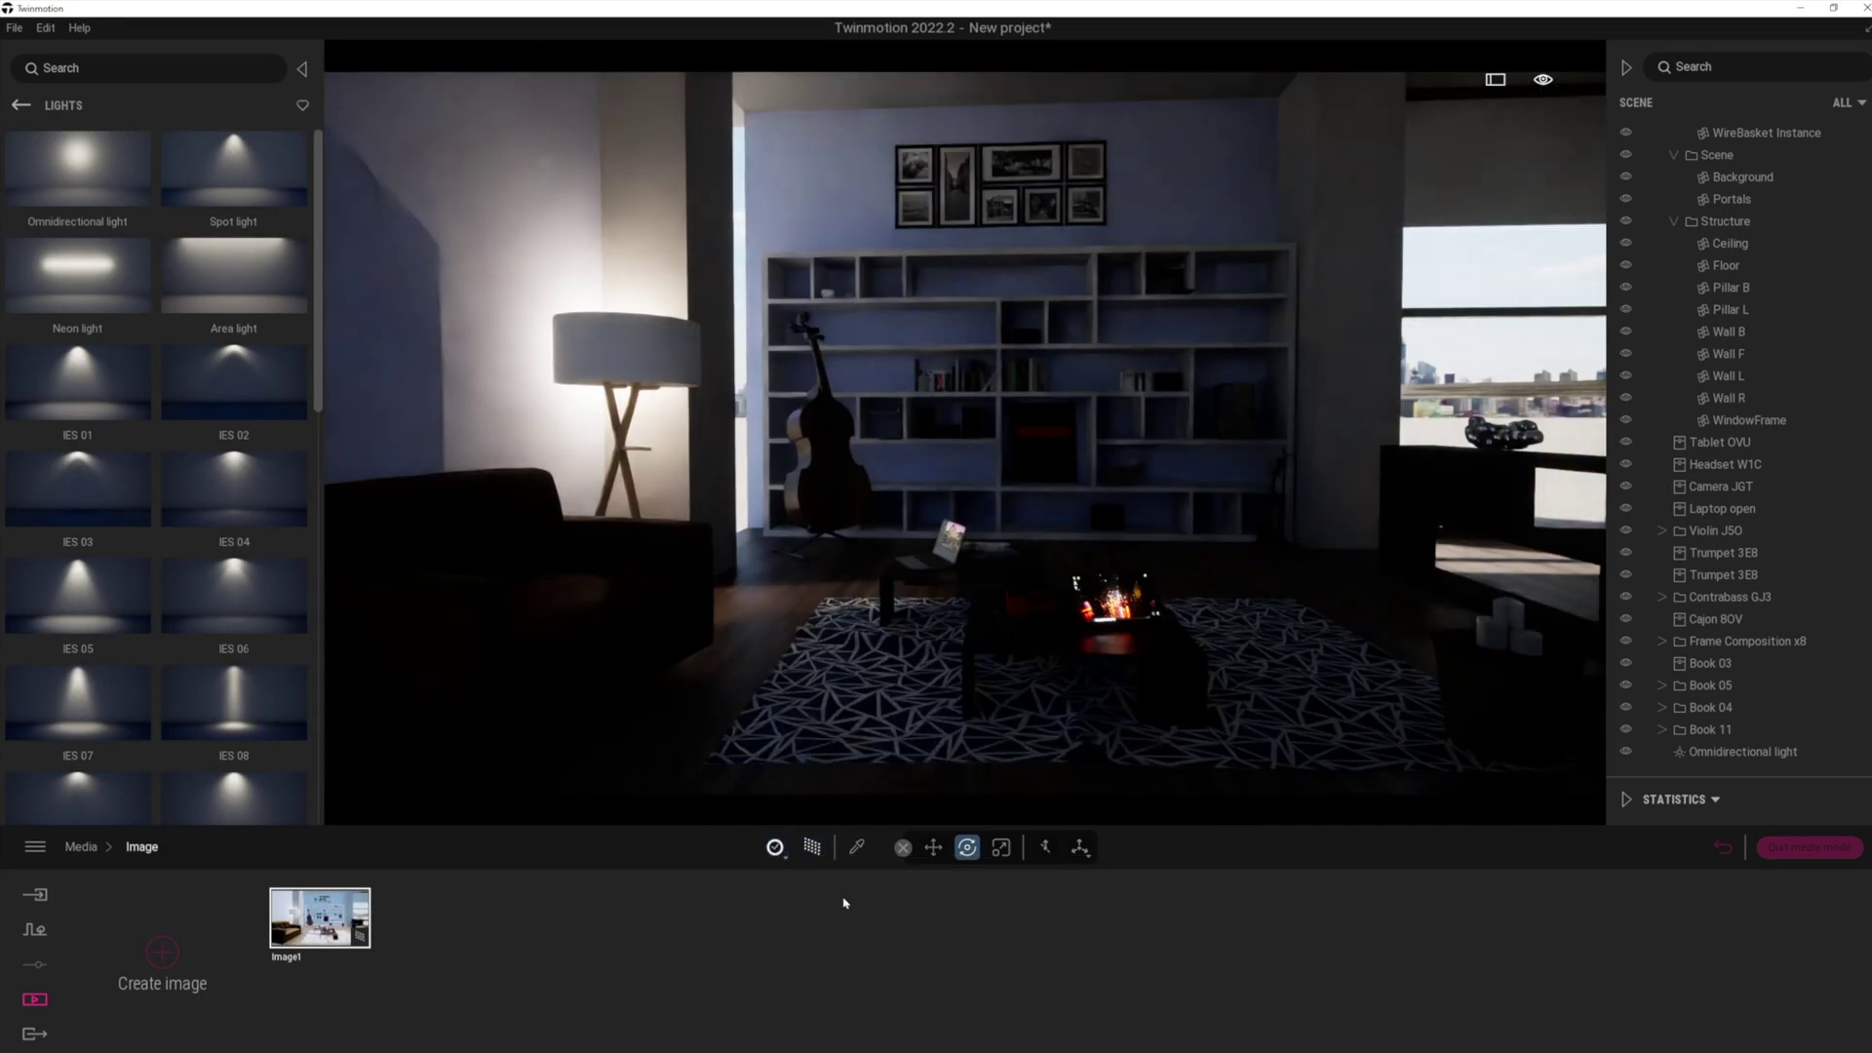
- Add a second omnidirectional light above the front coffee table, raise it near the ceiling and turn on its shadows
drag(108, 183, 1054, 632)
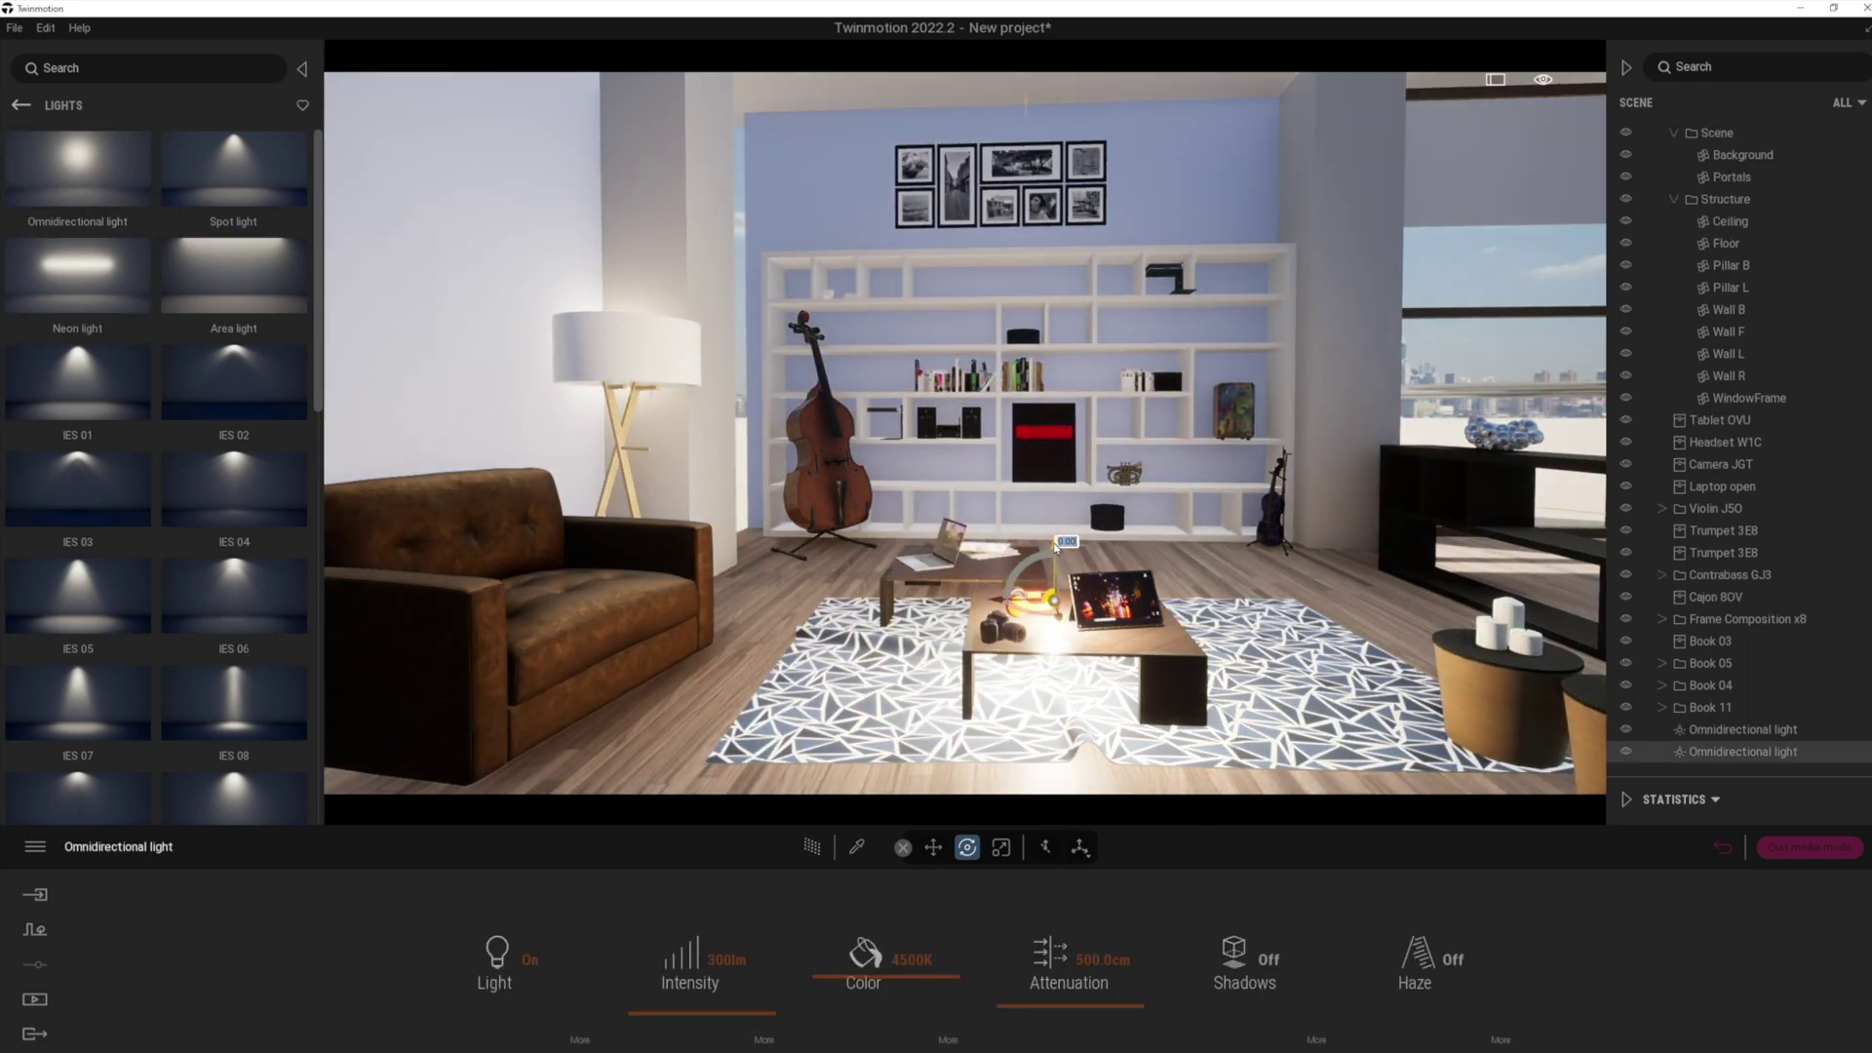
drag(1064, 542, 1074, 136)
click(1265, 961)
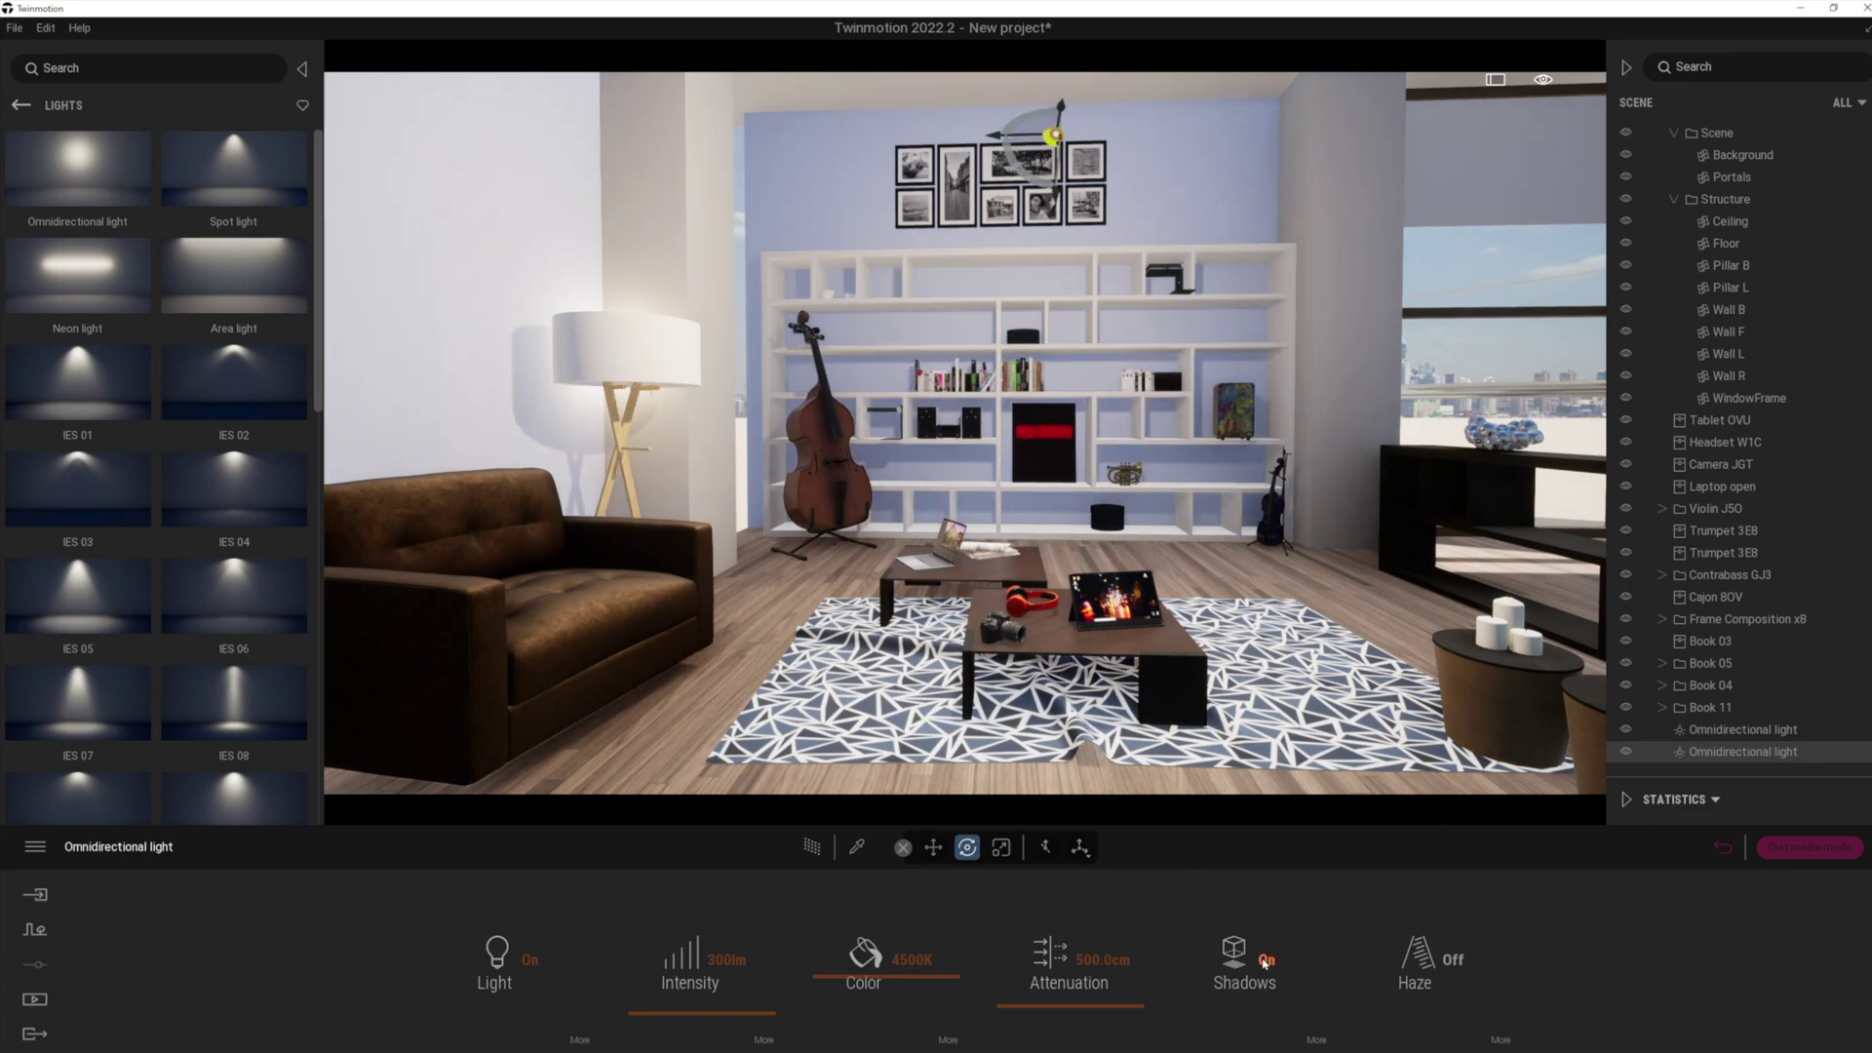
click(813, 847)
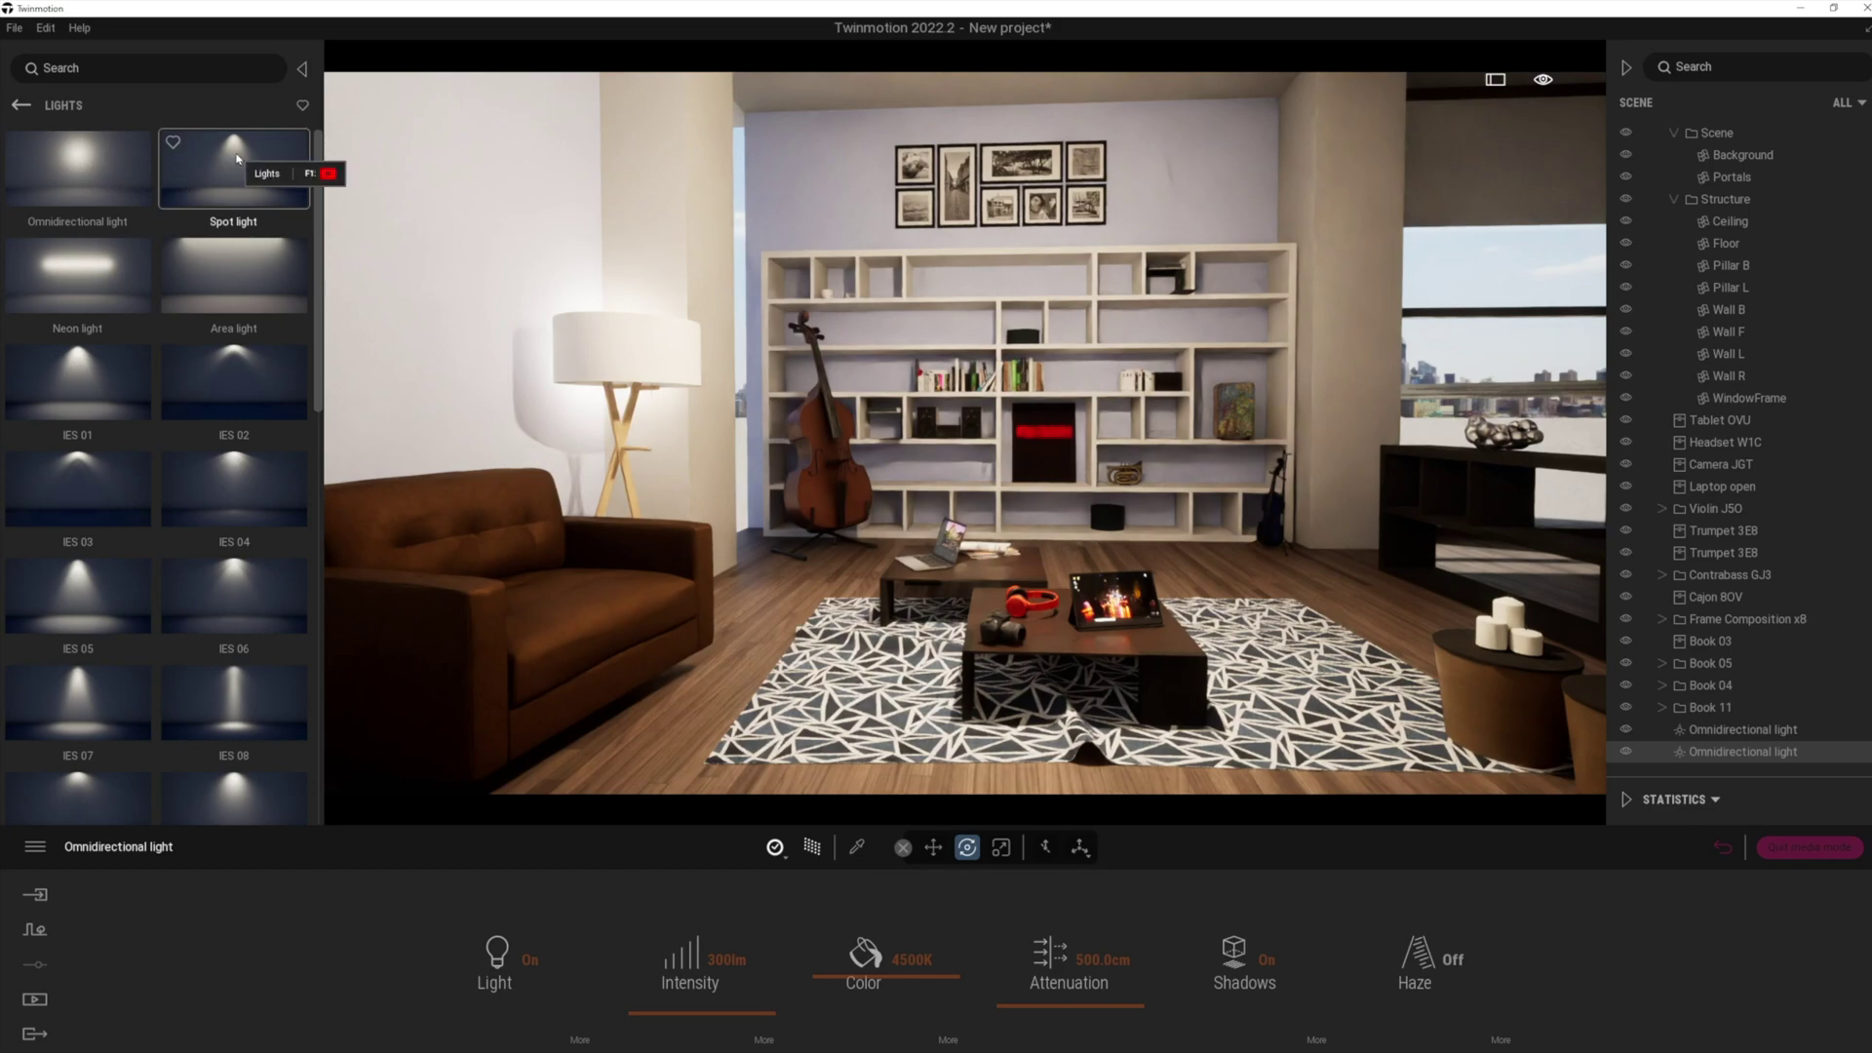
- Place a spot light near the top of the pillar beside the window, with a 49° angle and shadows on
drag(223, 154, 1368, 97)
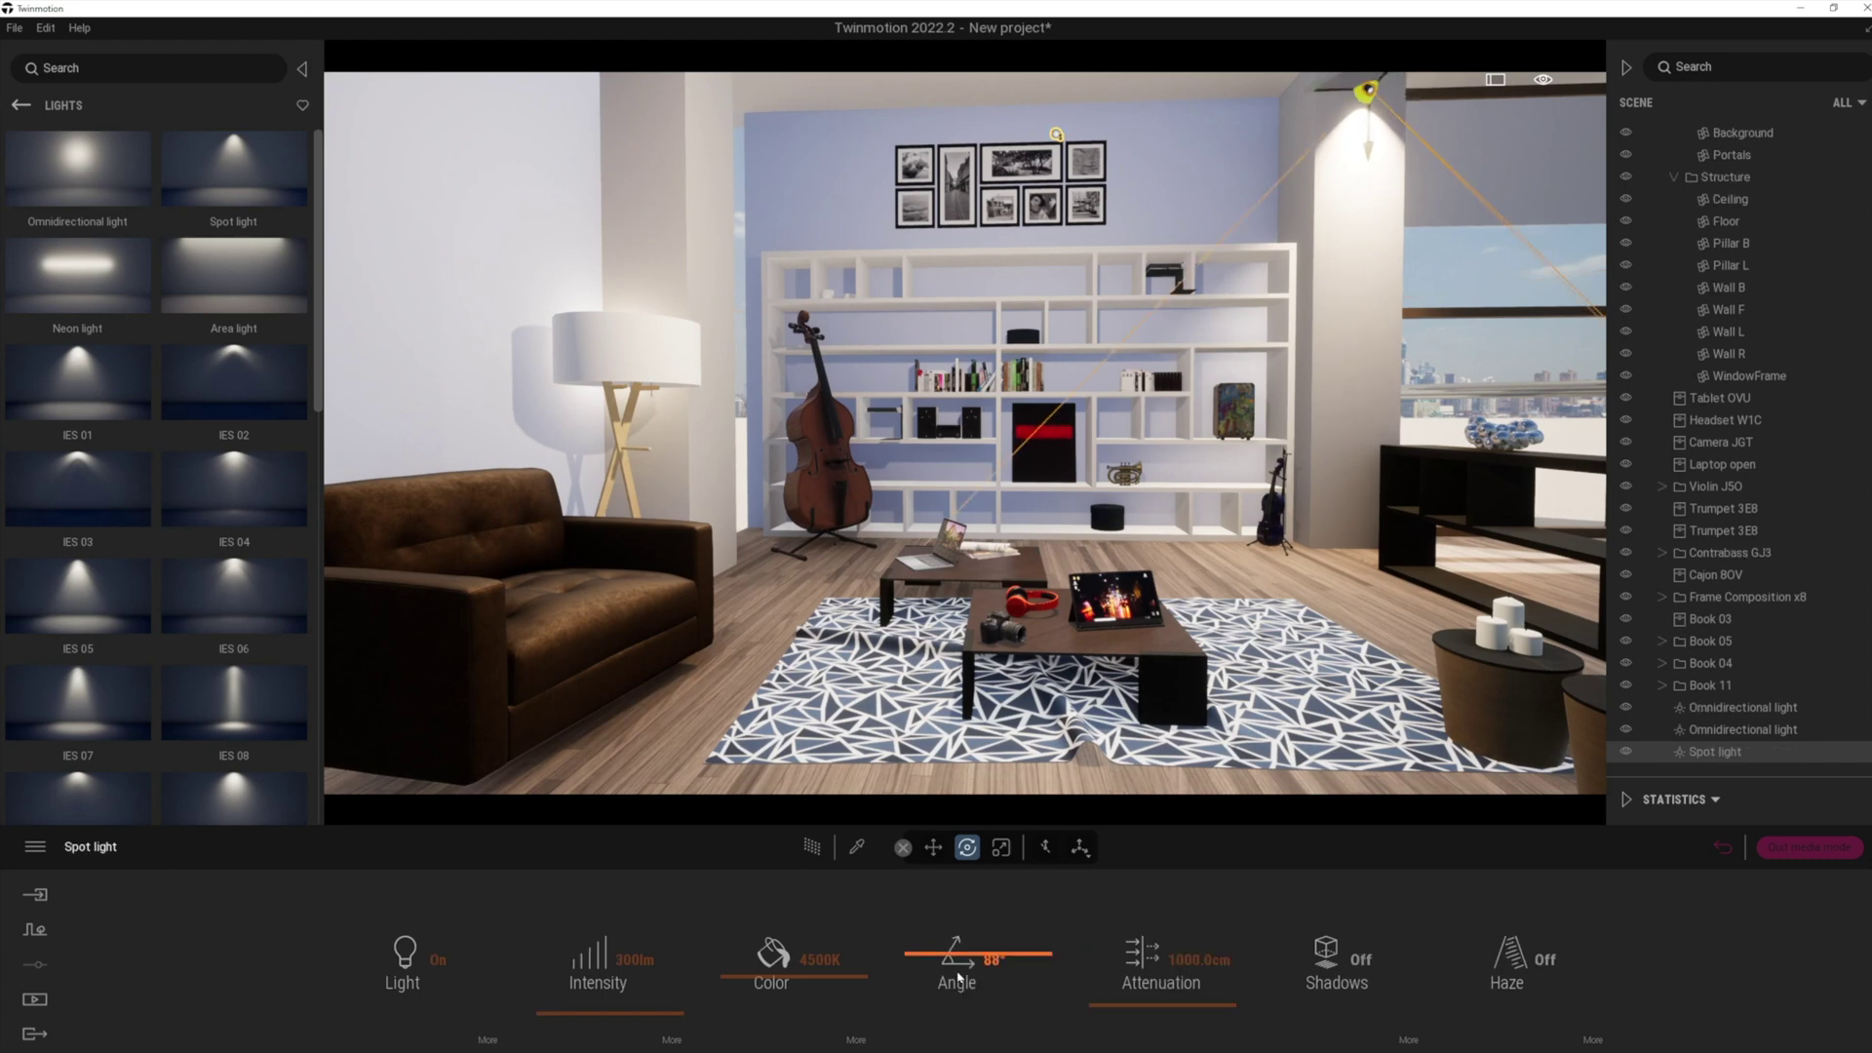
drag(917, 962, 926, 987)
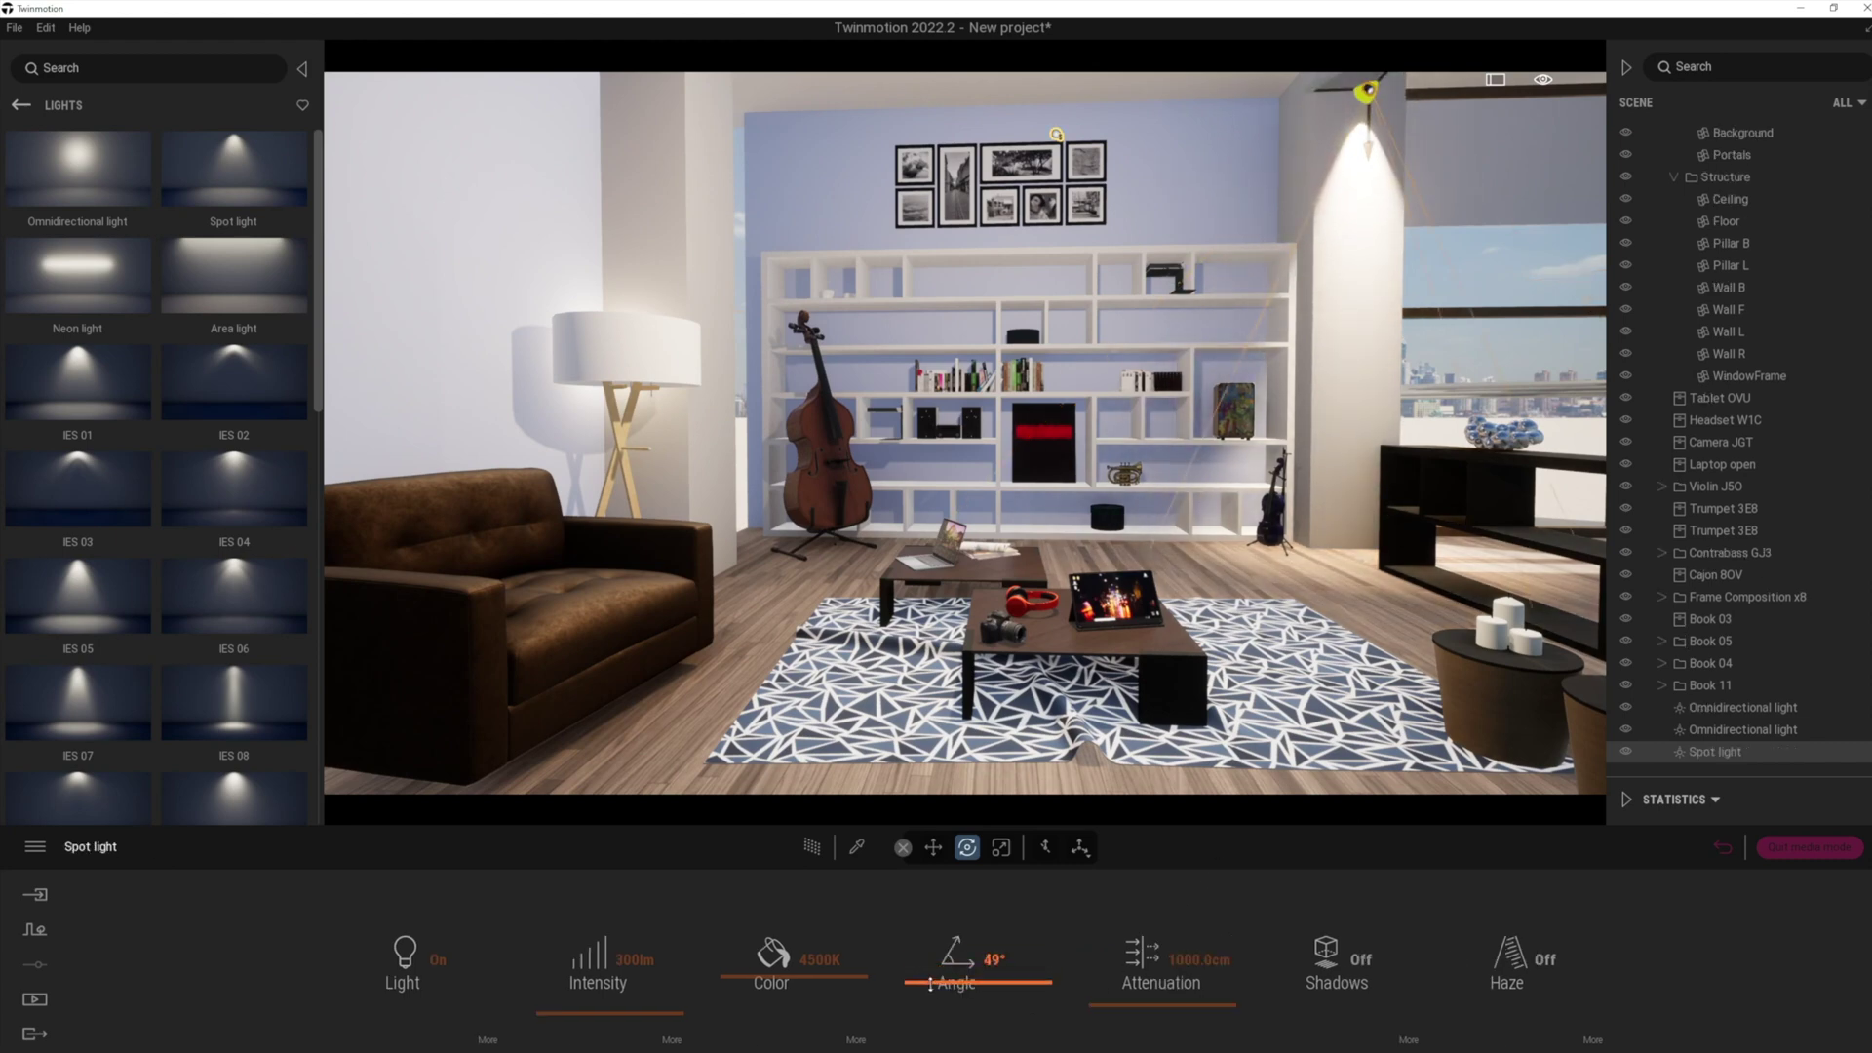
click(1361, 964)
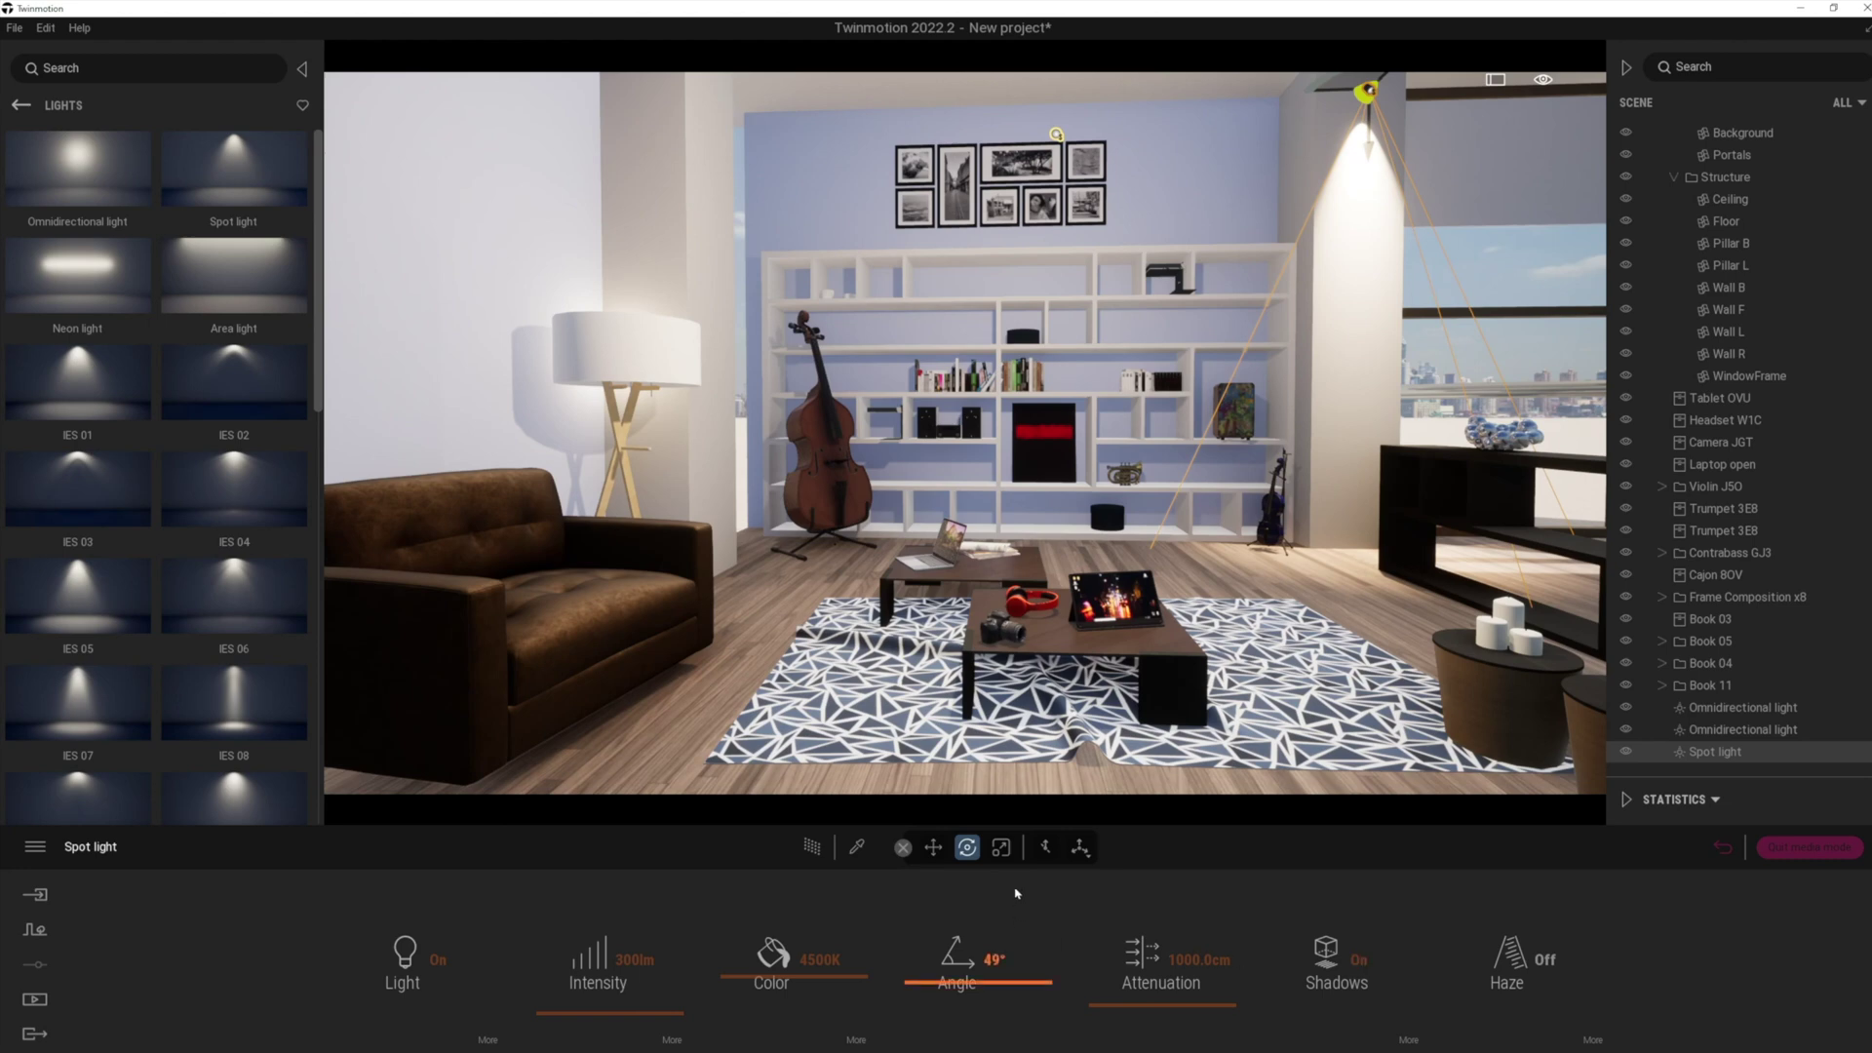
- Set the pillar spot light's intensity to 50 lm and widen its angle to 72°
click(635, 959)
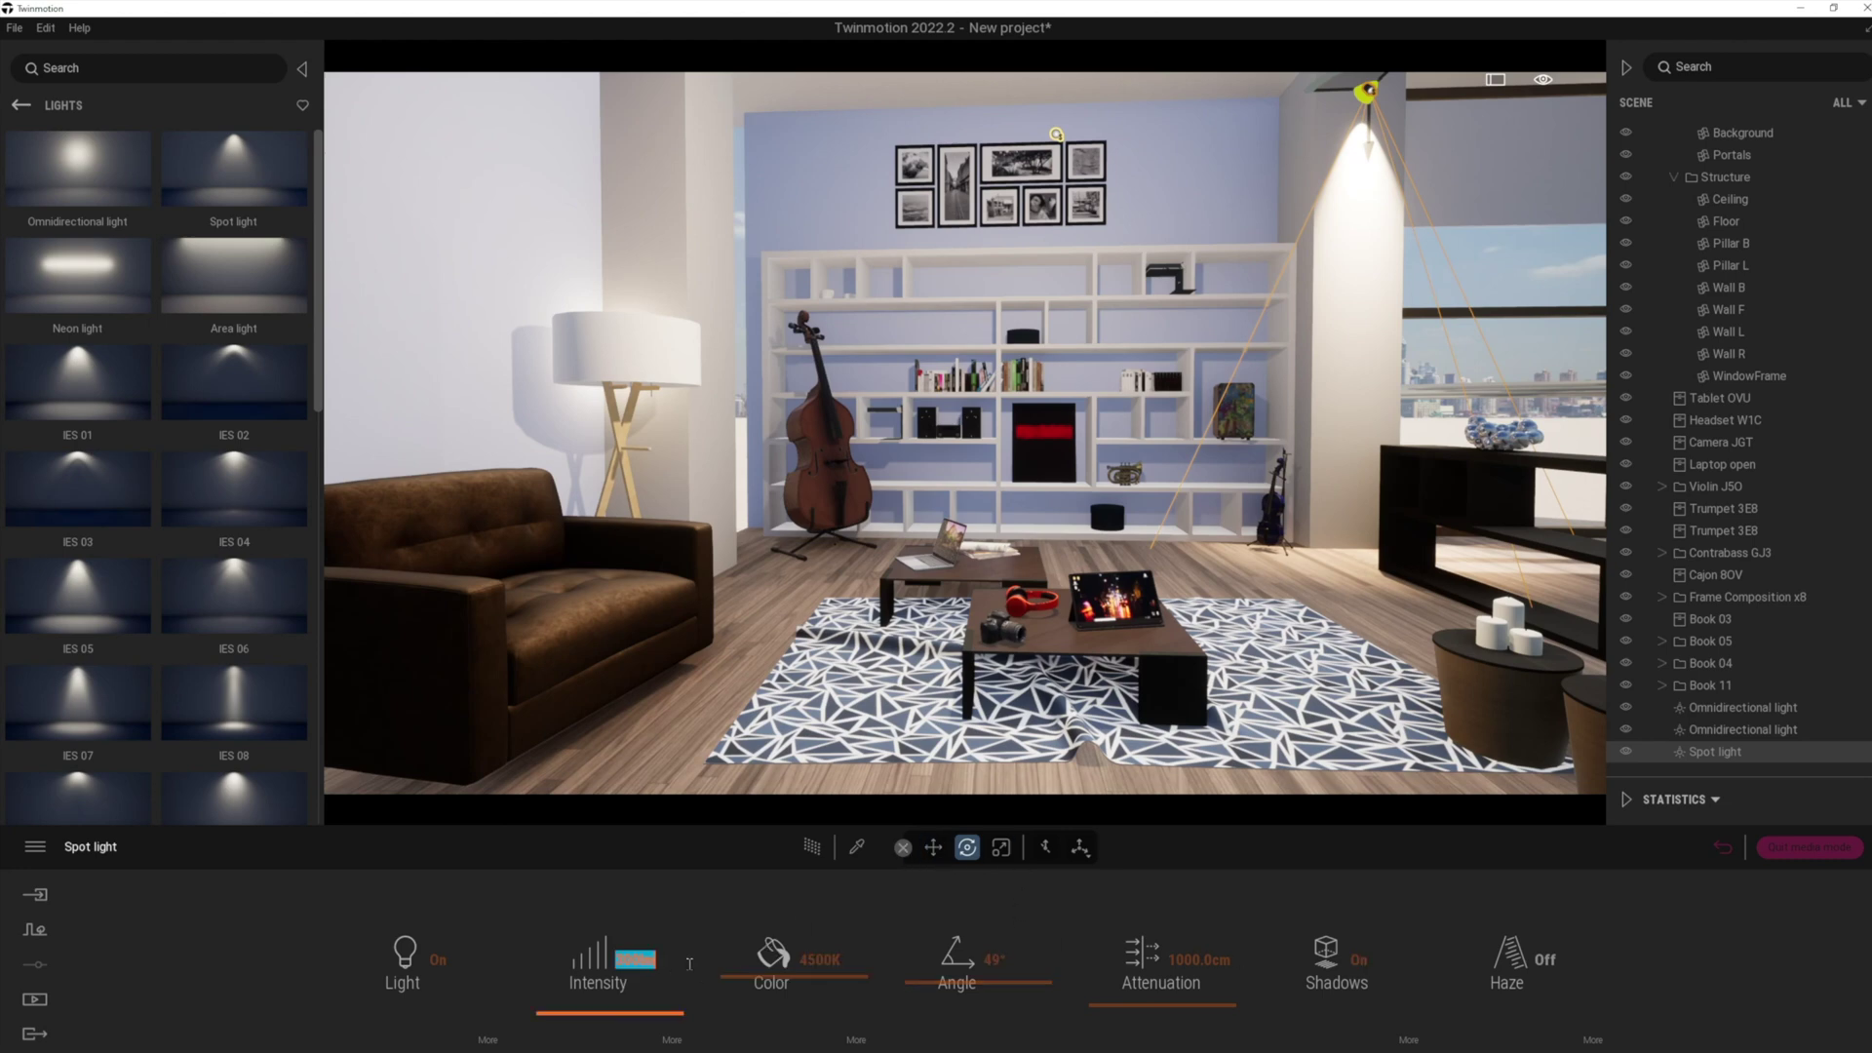
text(20)
key(Return)
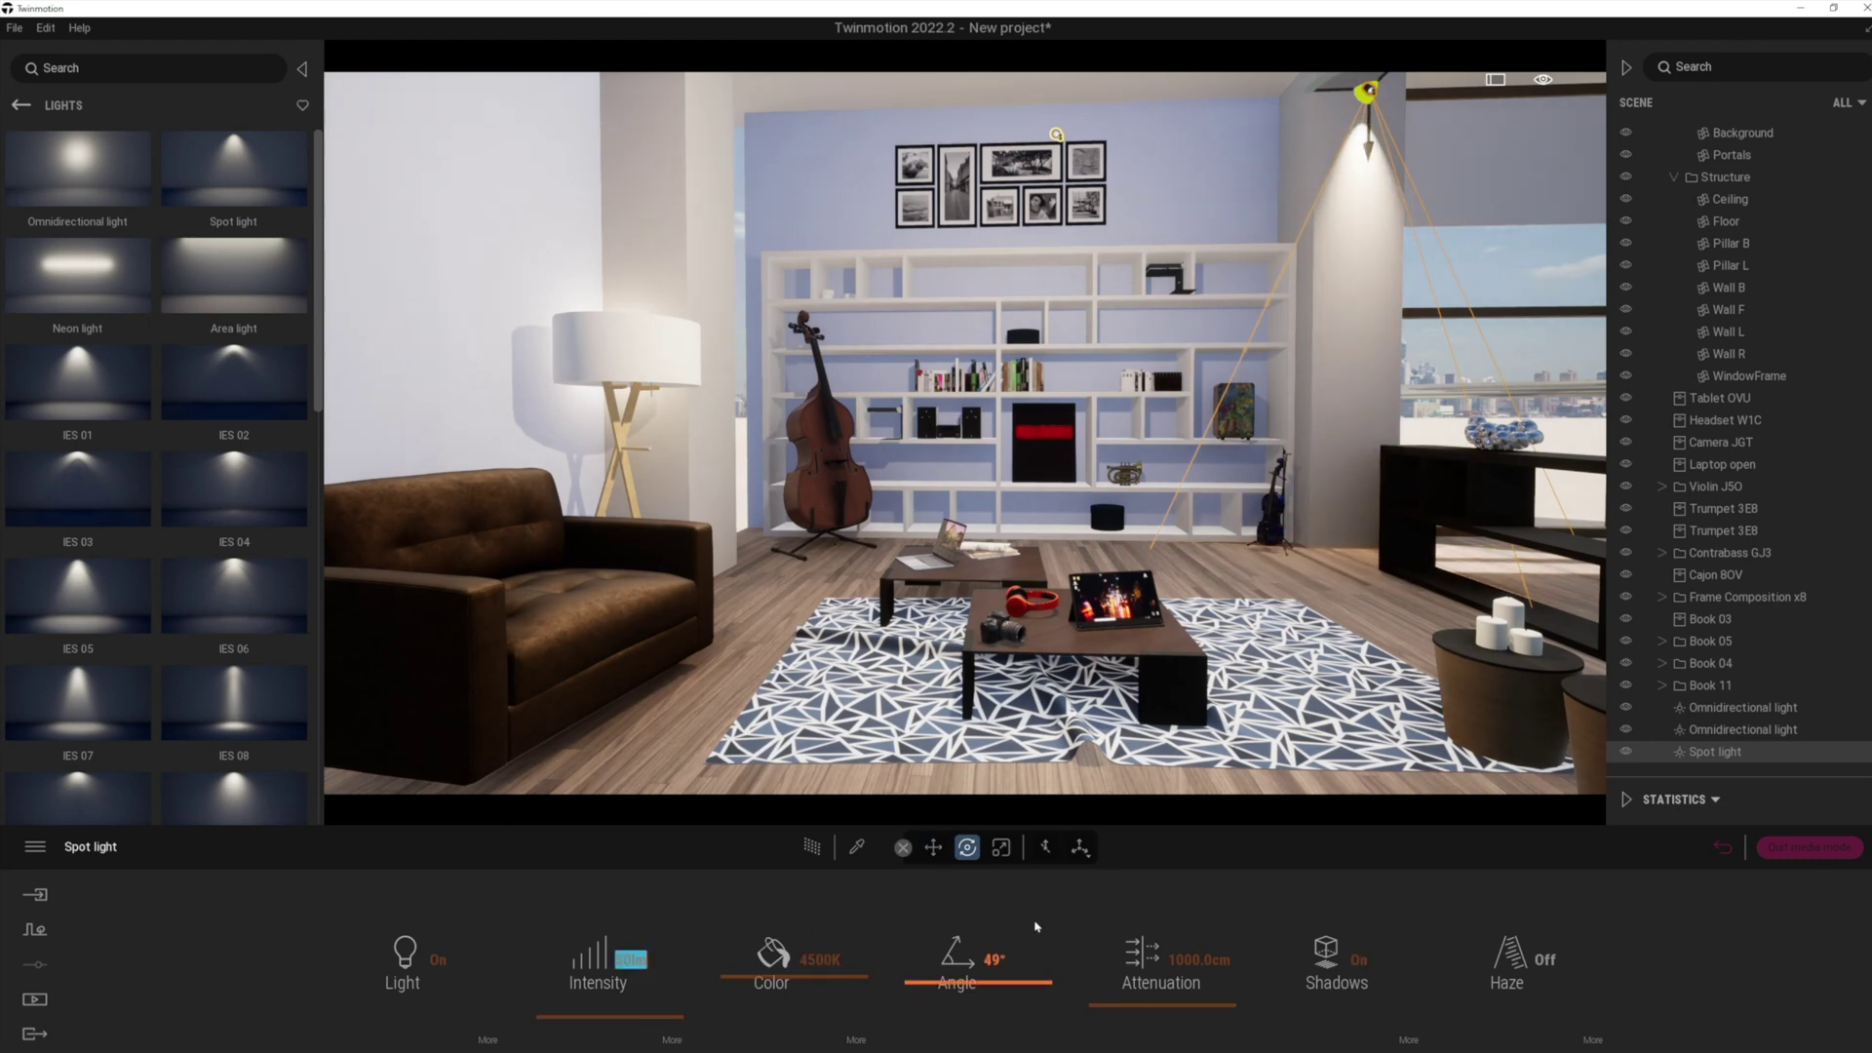
drag(923, 993, 918, 965)
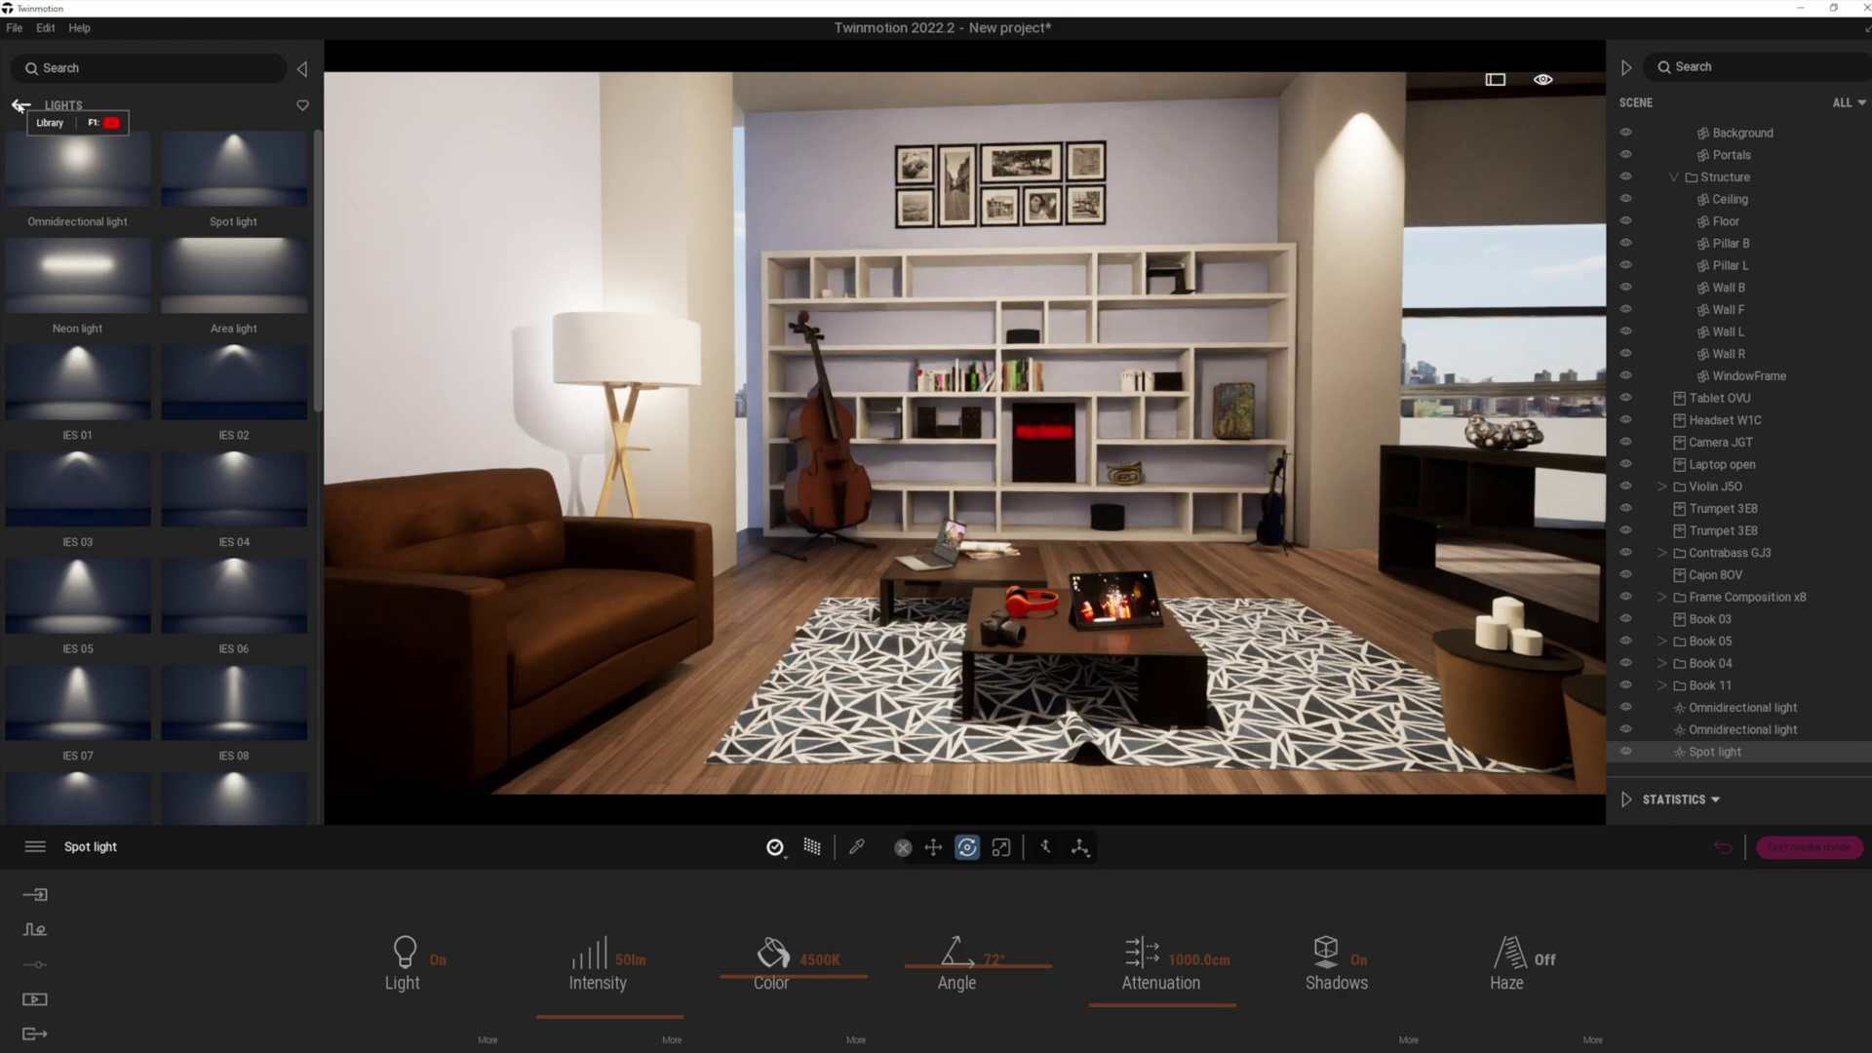
- Set Image1's lighting exposure to 0.50 and its skydome rotation to 0°
click(19, 105)
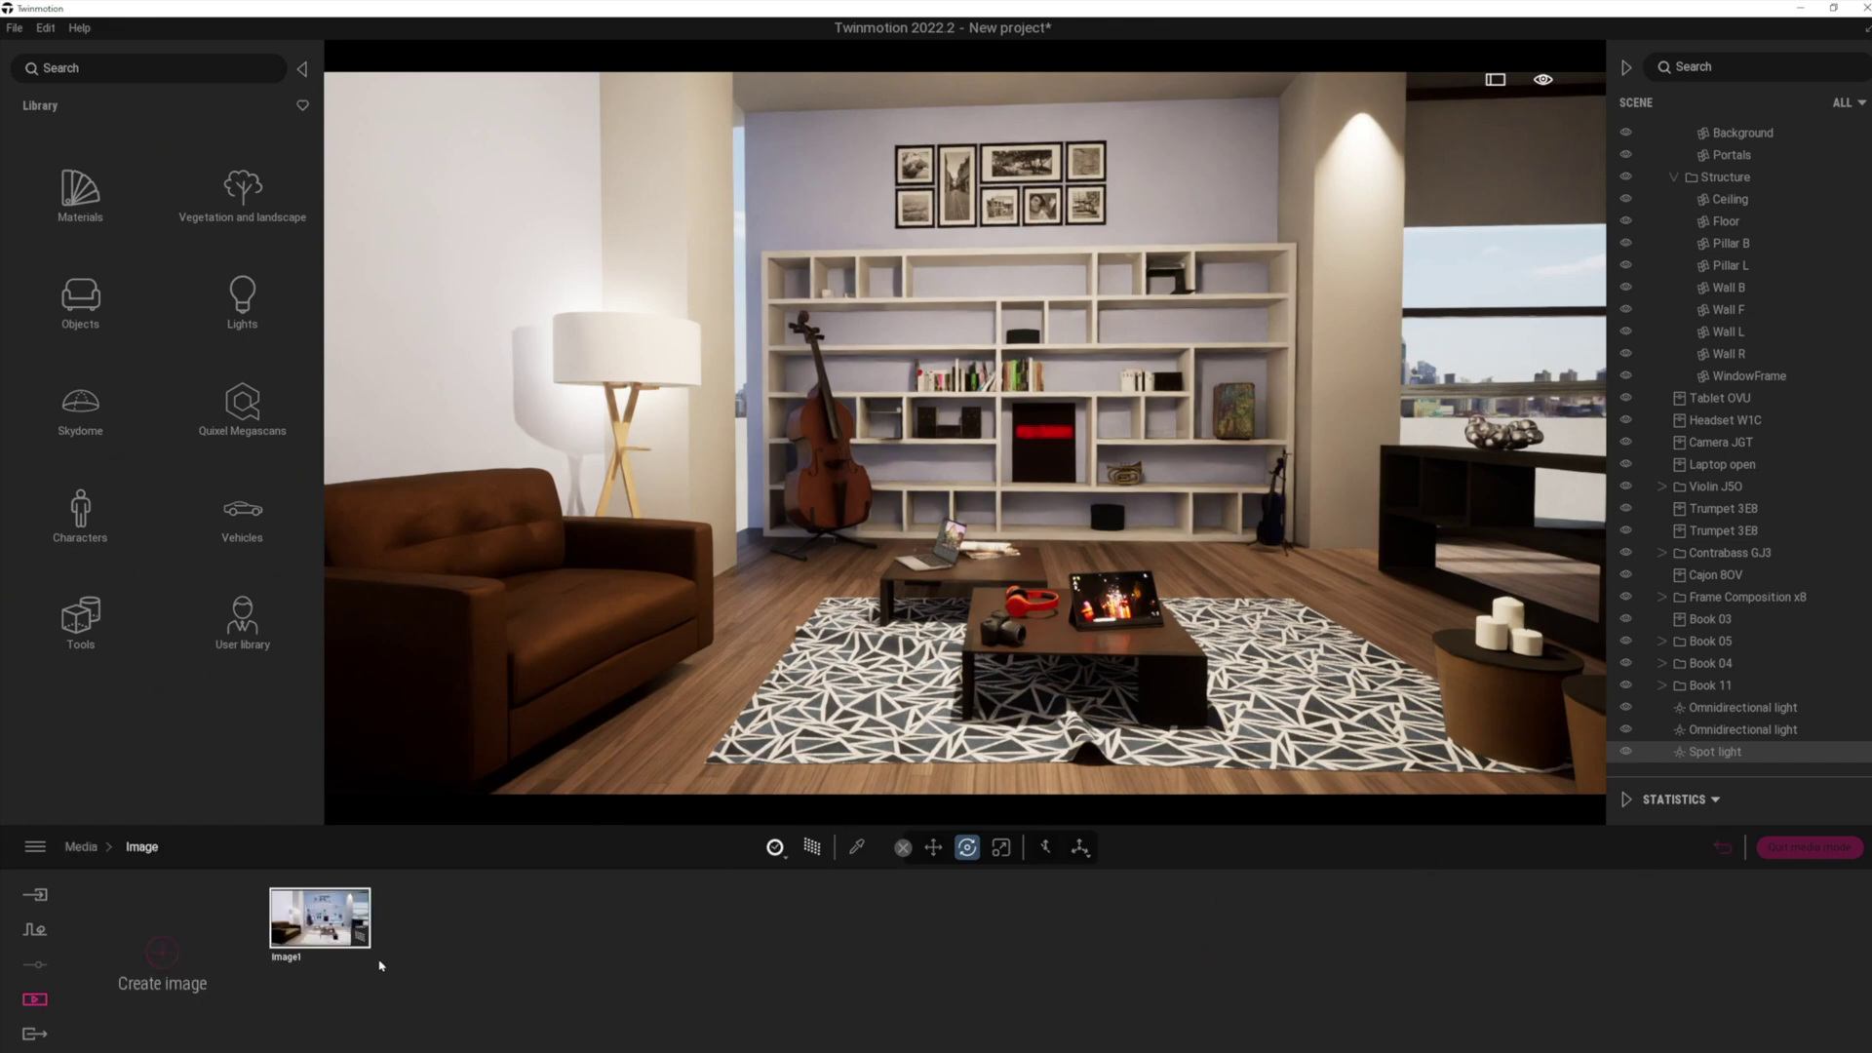
mouse_move(353, 959)
click(356, 957)
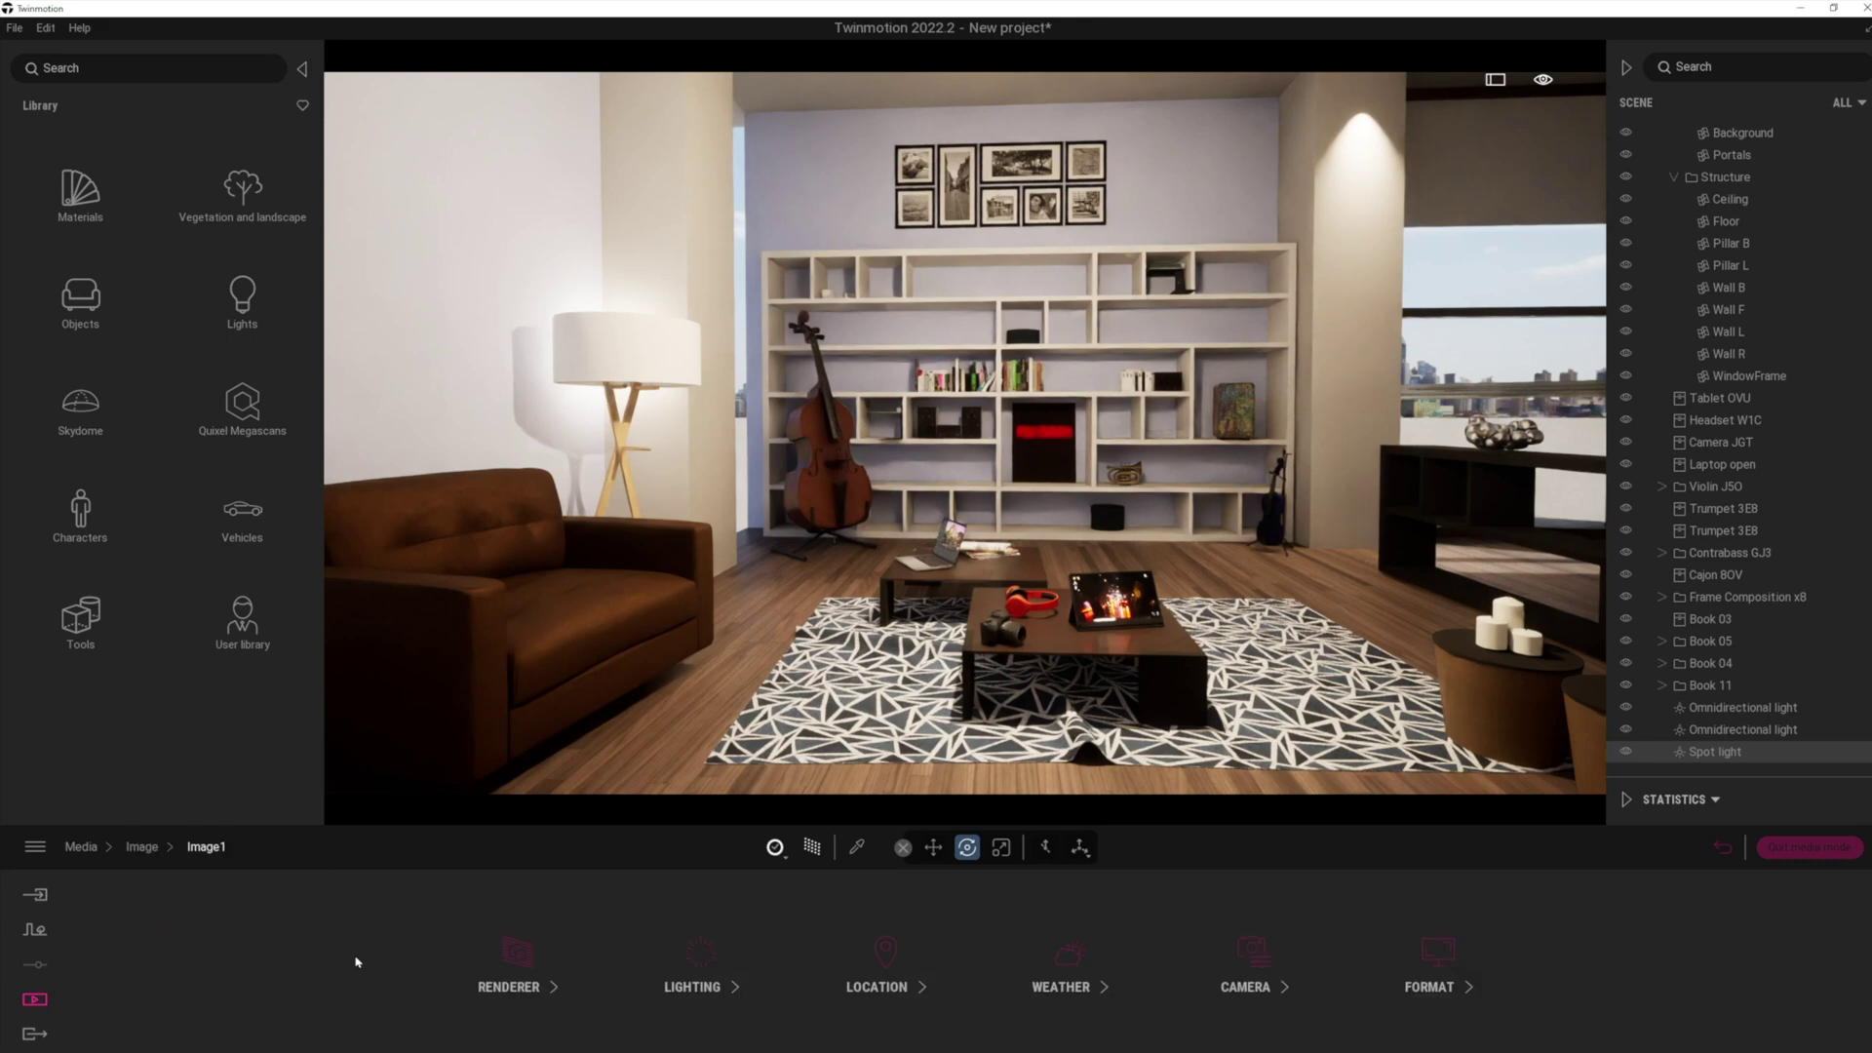
click(694, 967)
drag(710, 958, 765, 950)
text(.5)
key(Return)
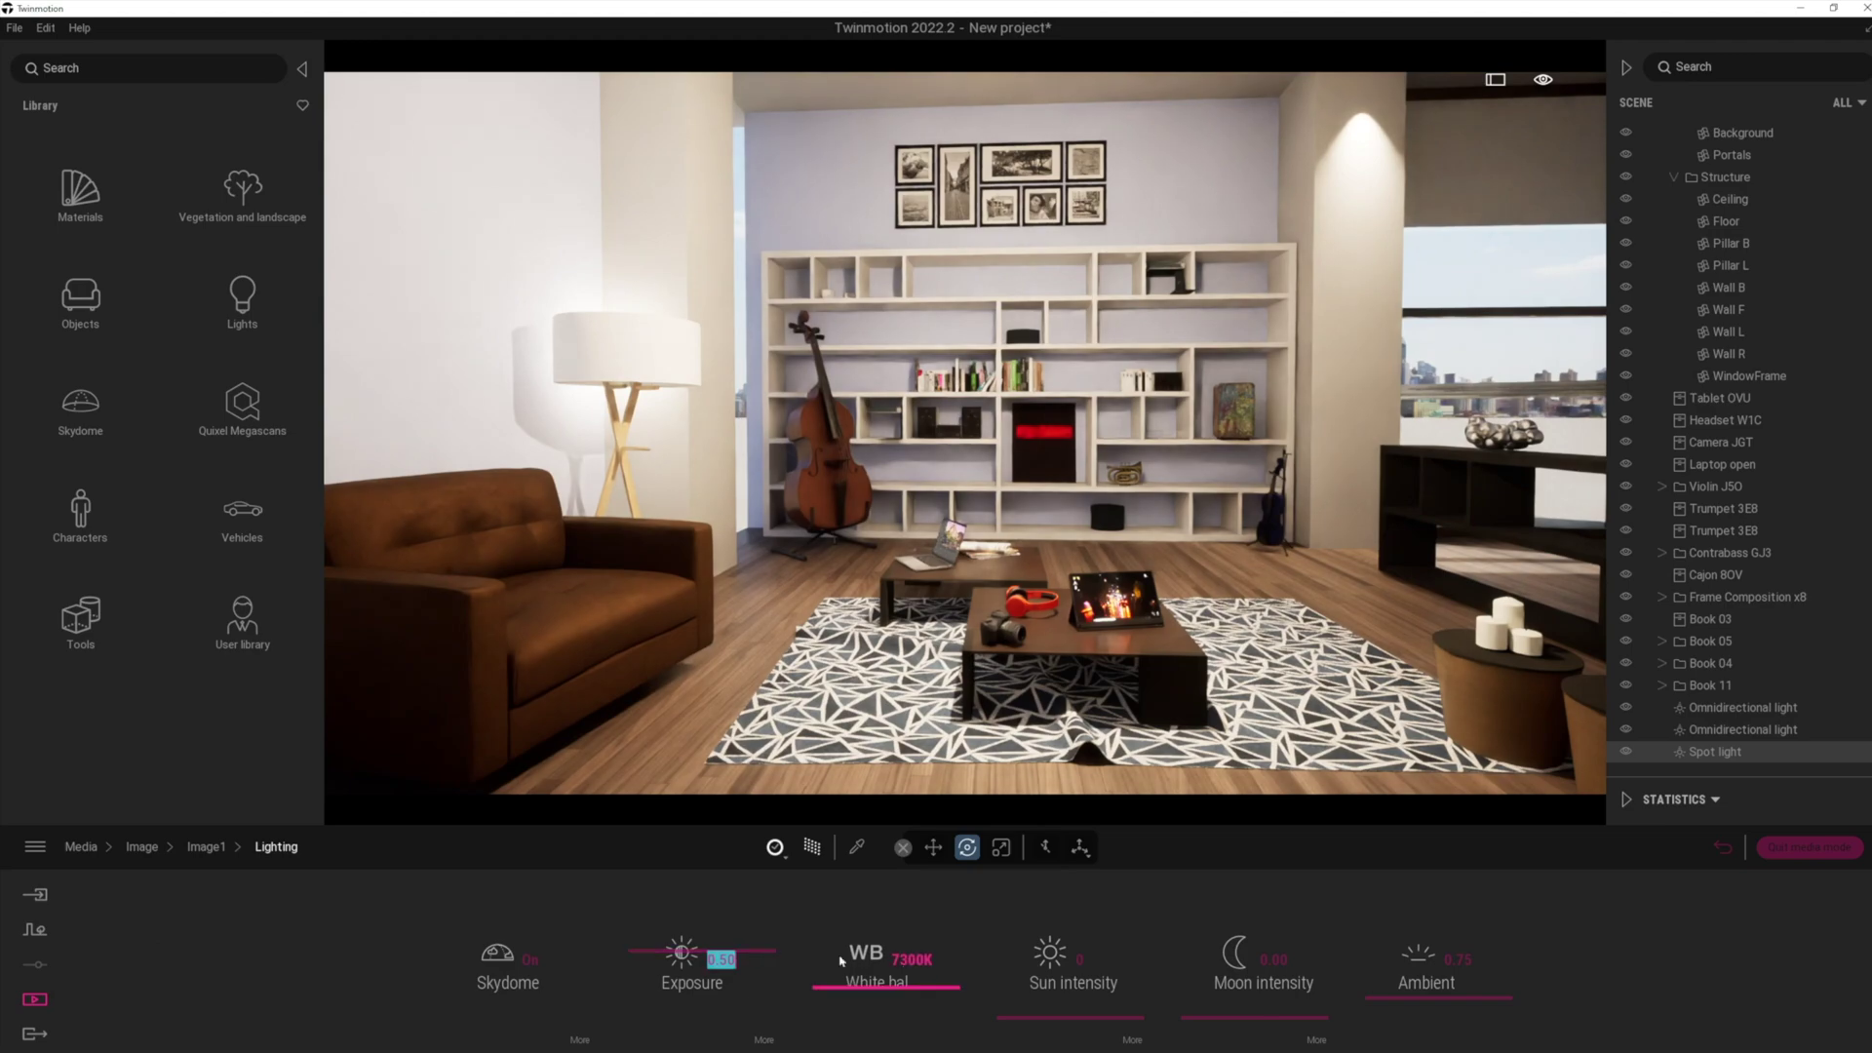
click(580, 1039)
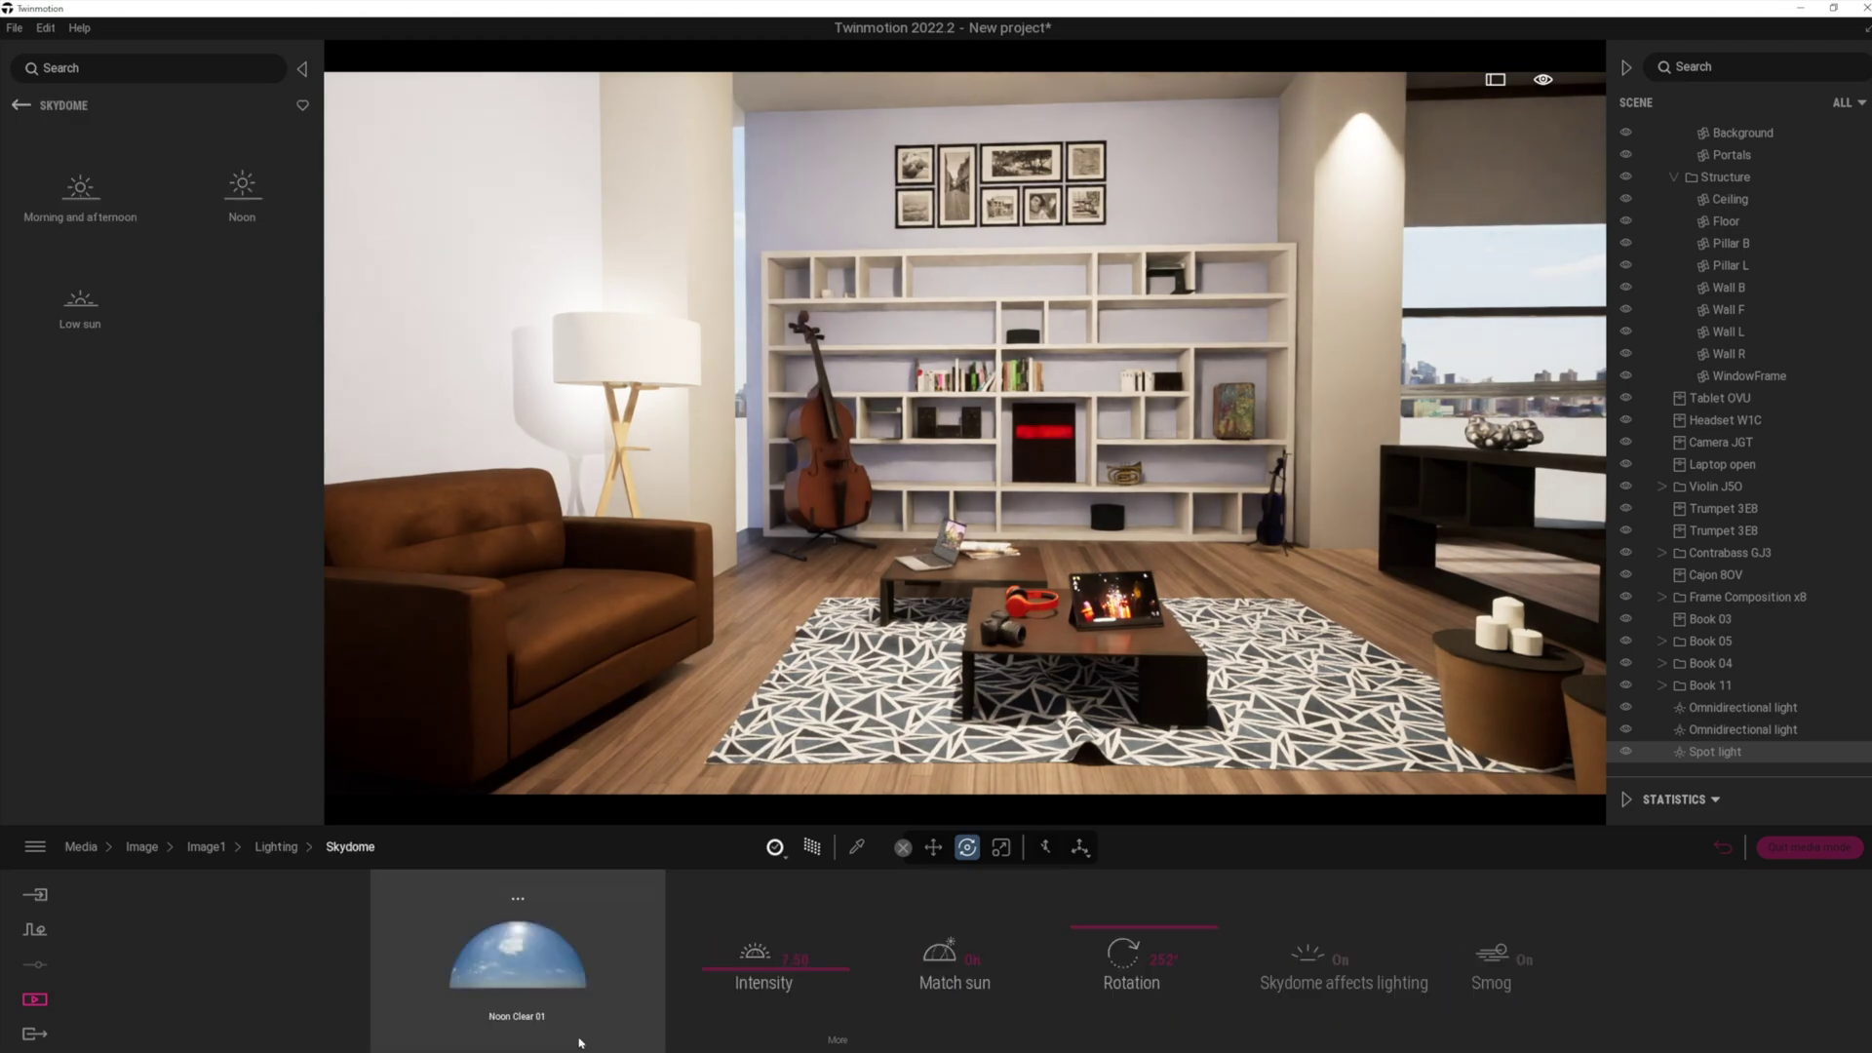
drag(1096, 937, 1105, 1019)
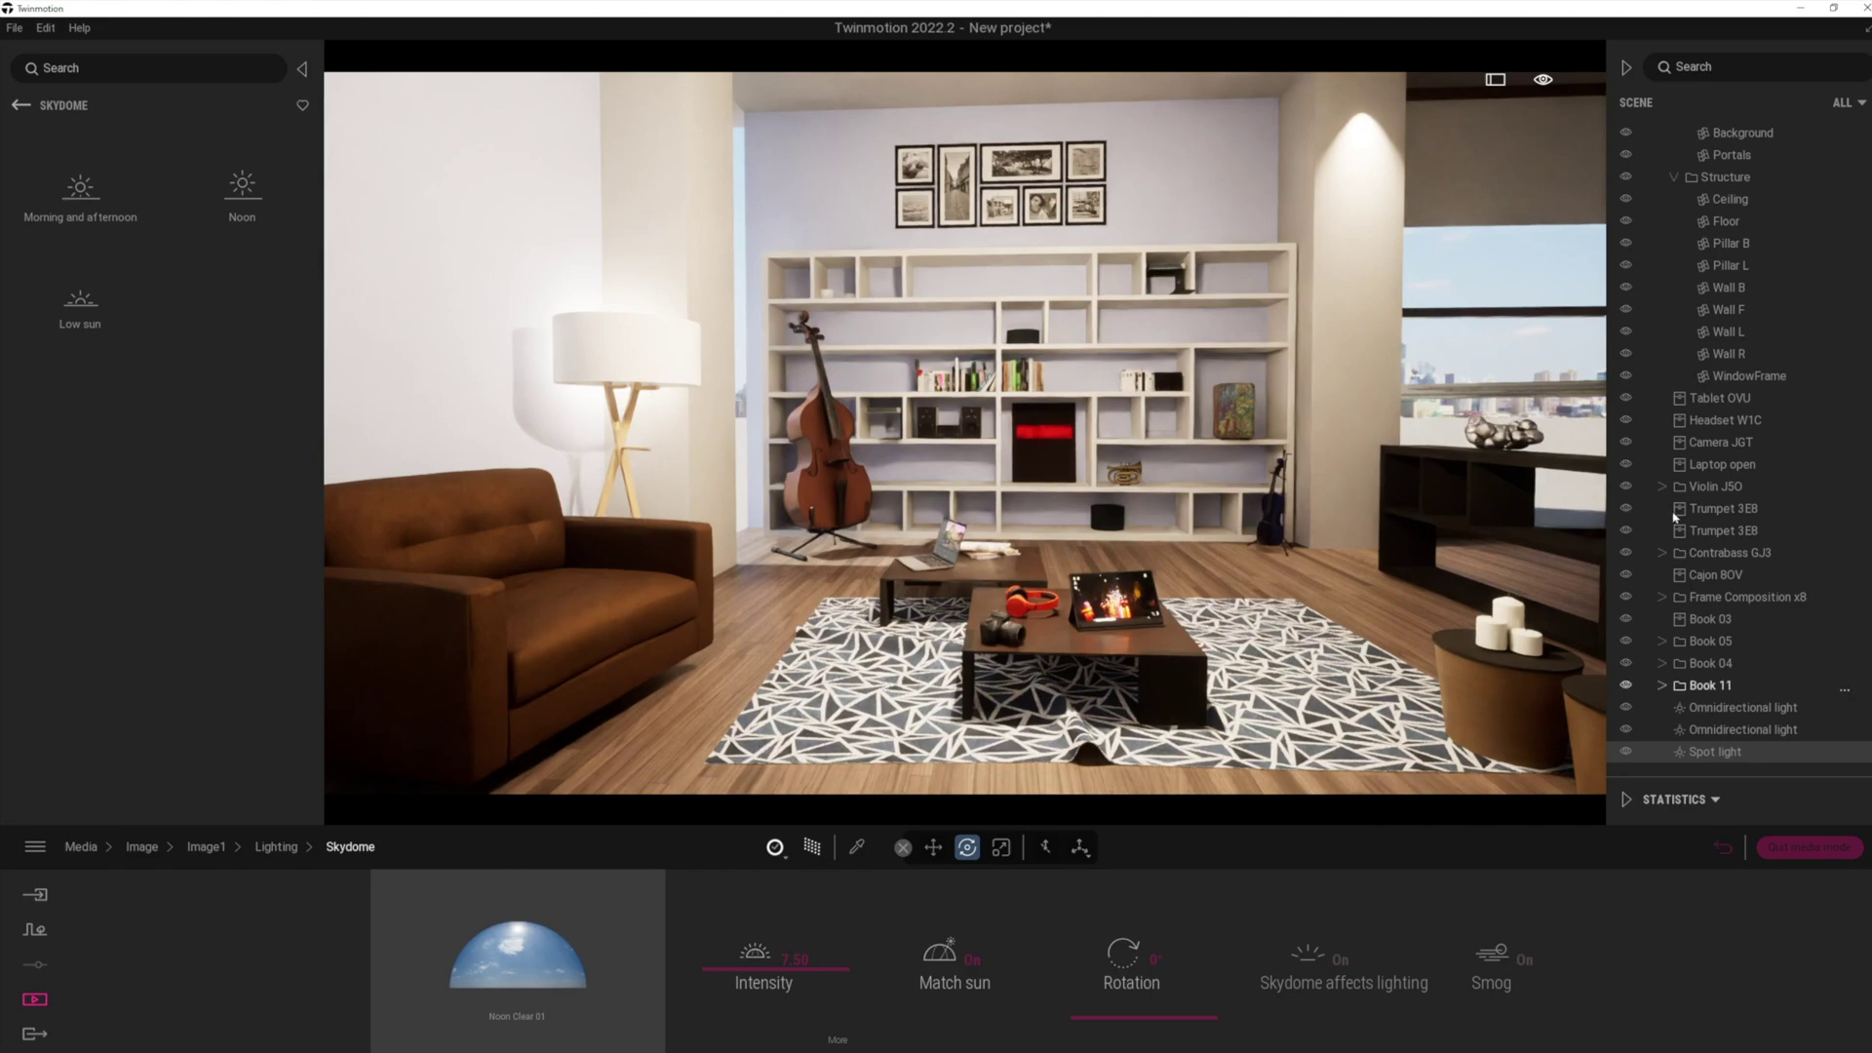
- Hide the library and scene list and inspect the path-traced room in a full-screen view
click(1627, 68)
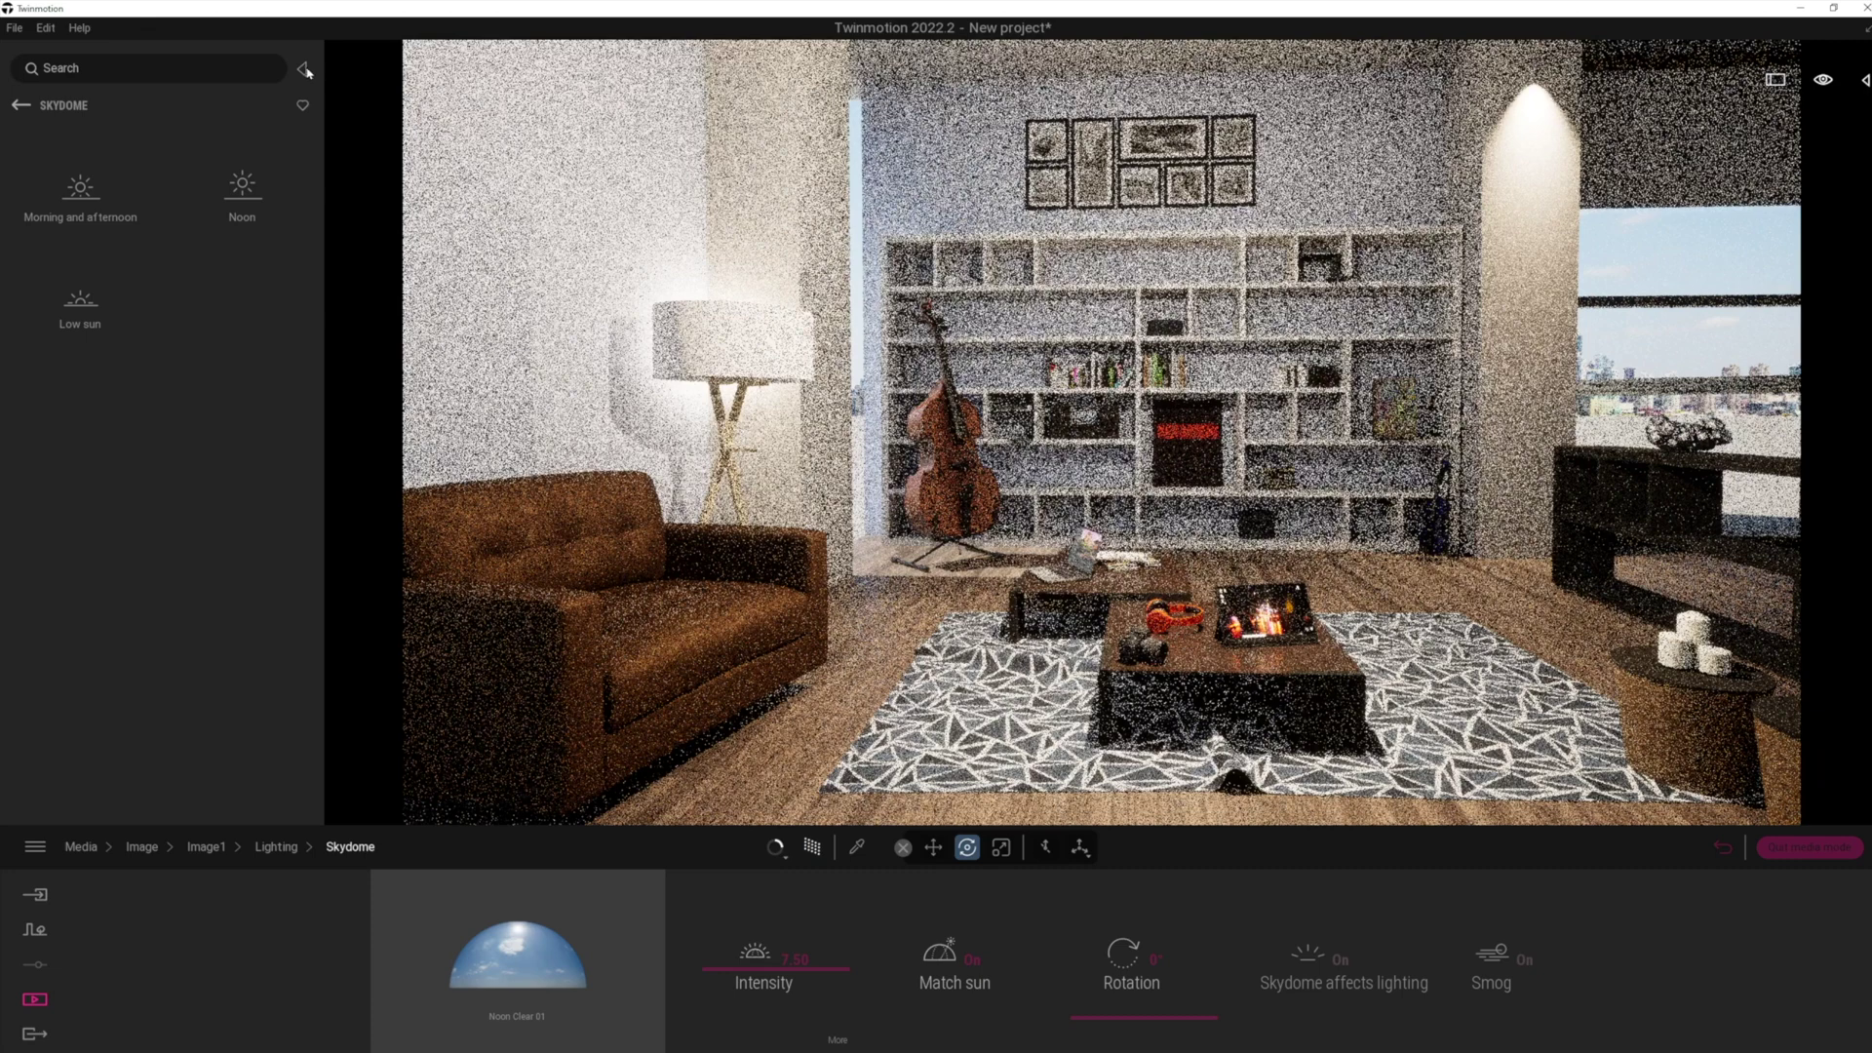
click(303, 68)
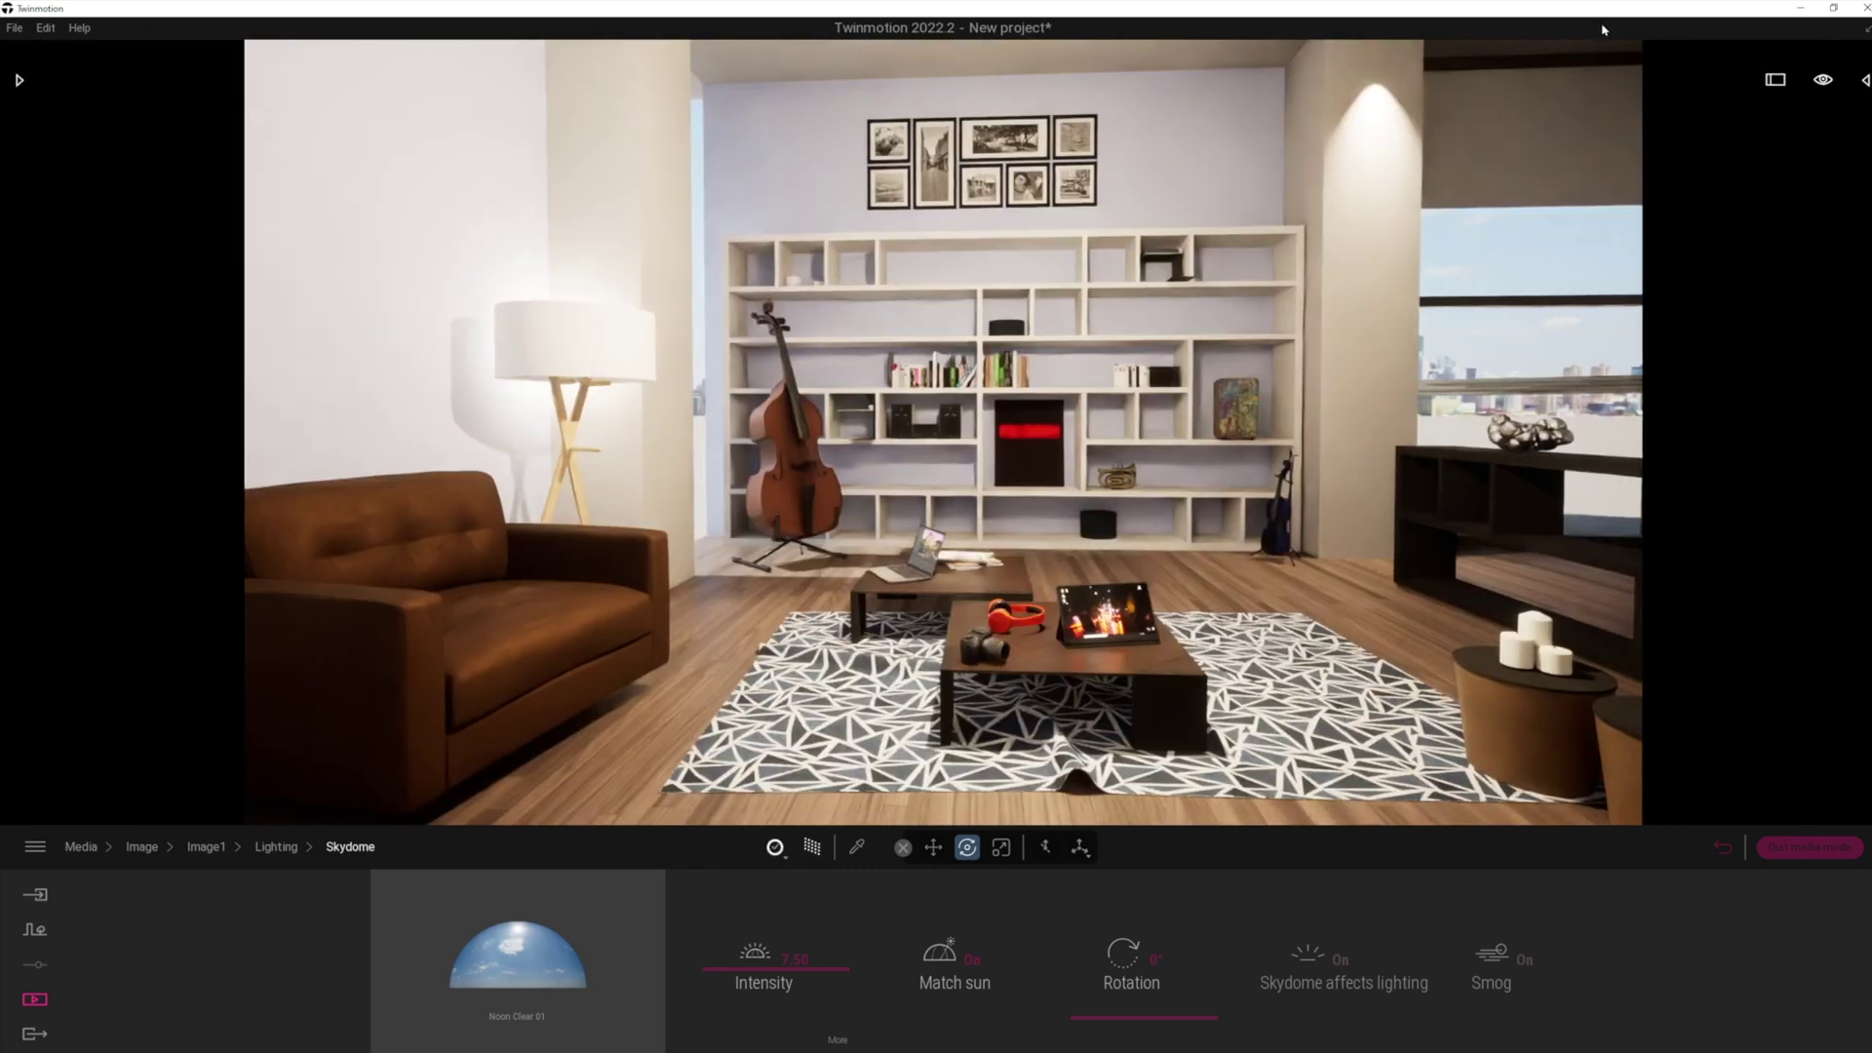
click(1776, 79)
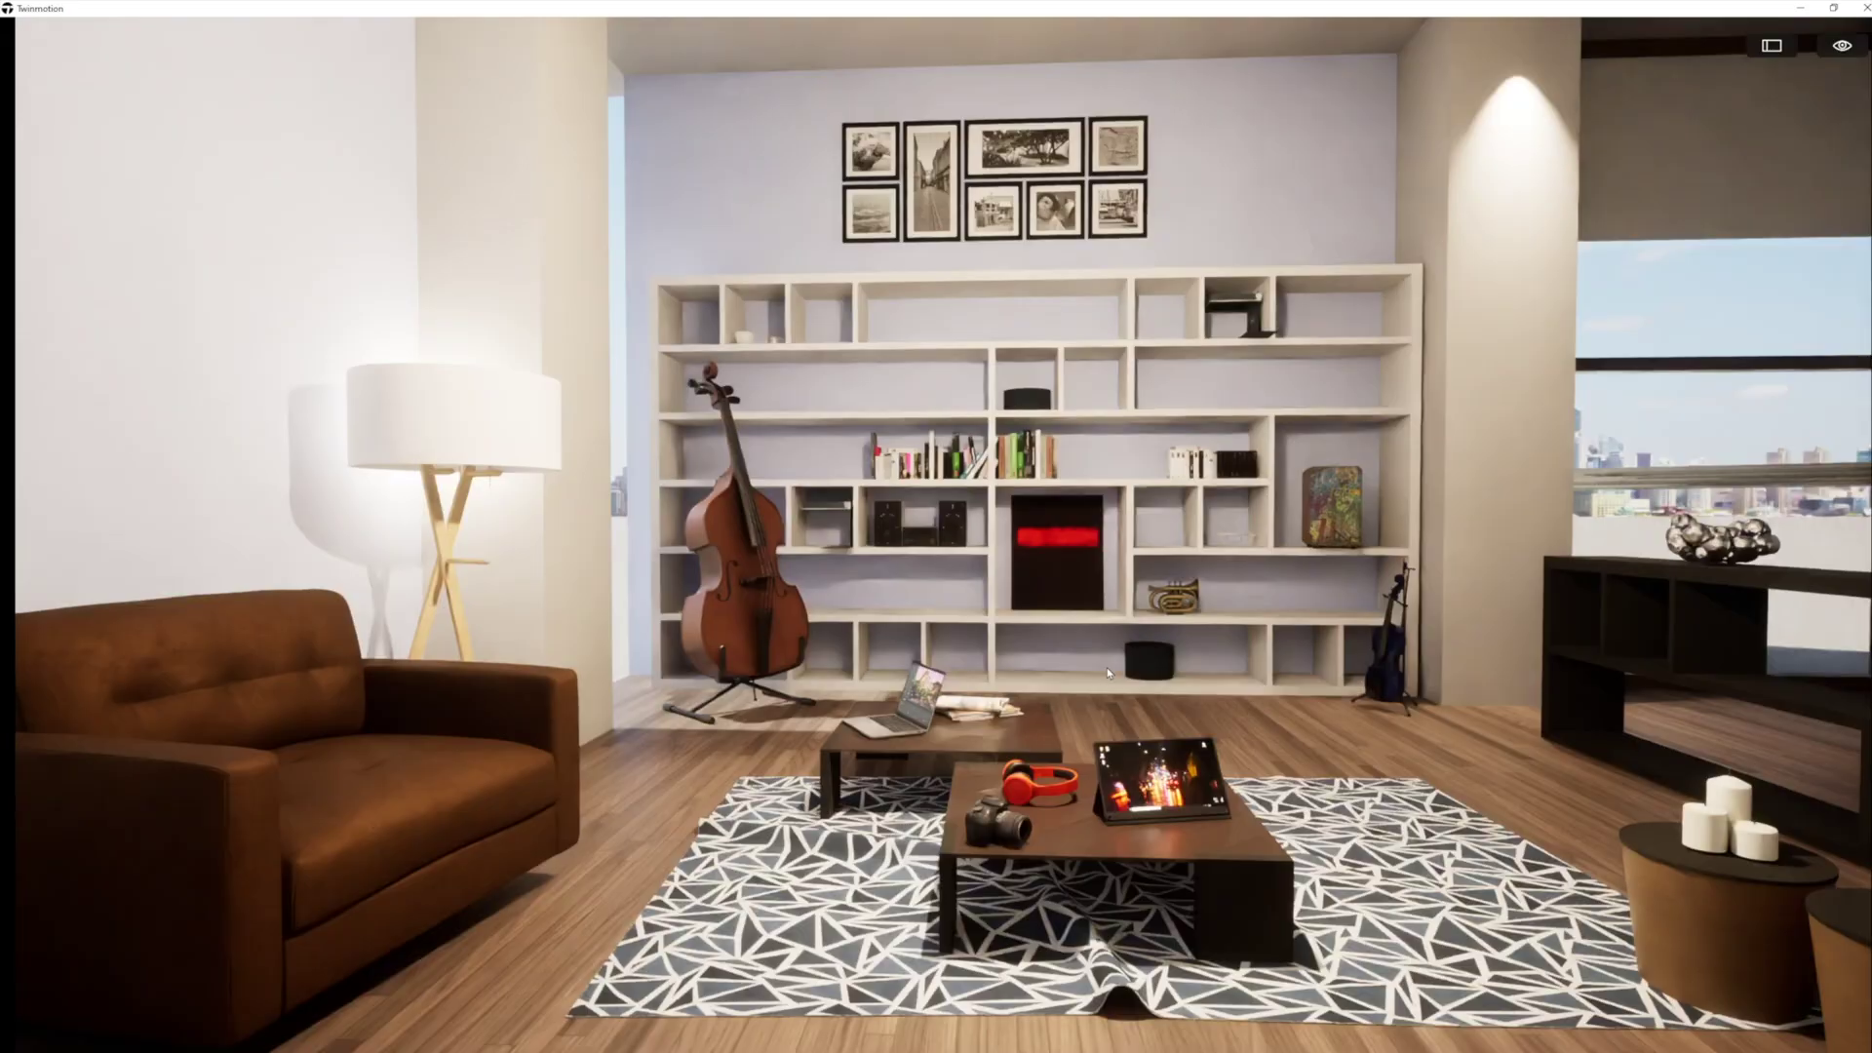
key(d)
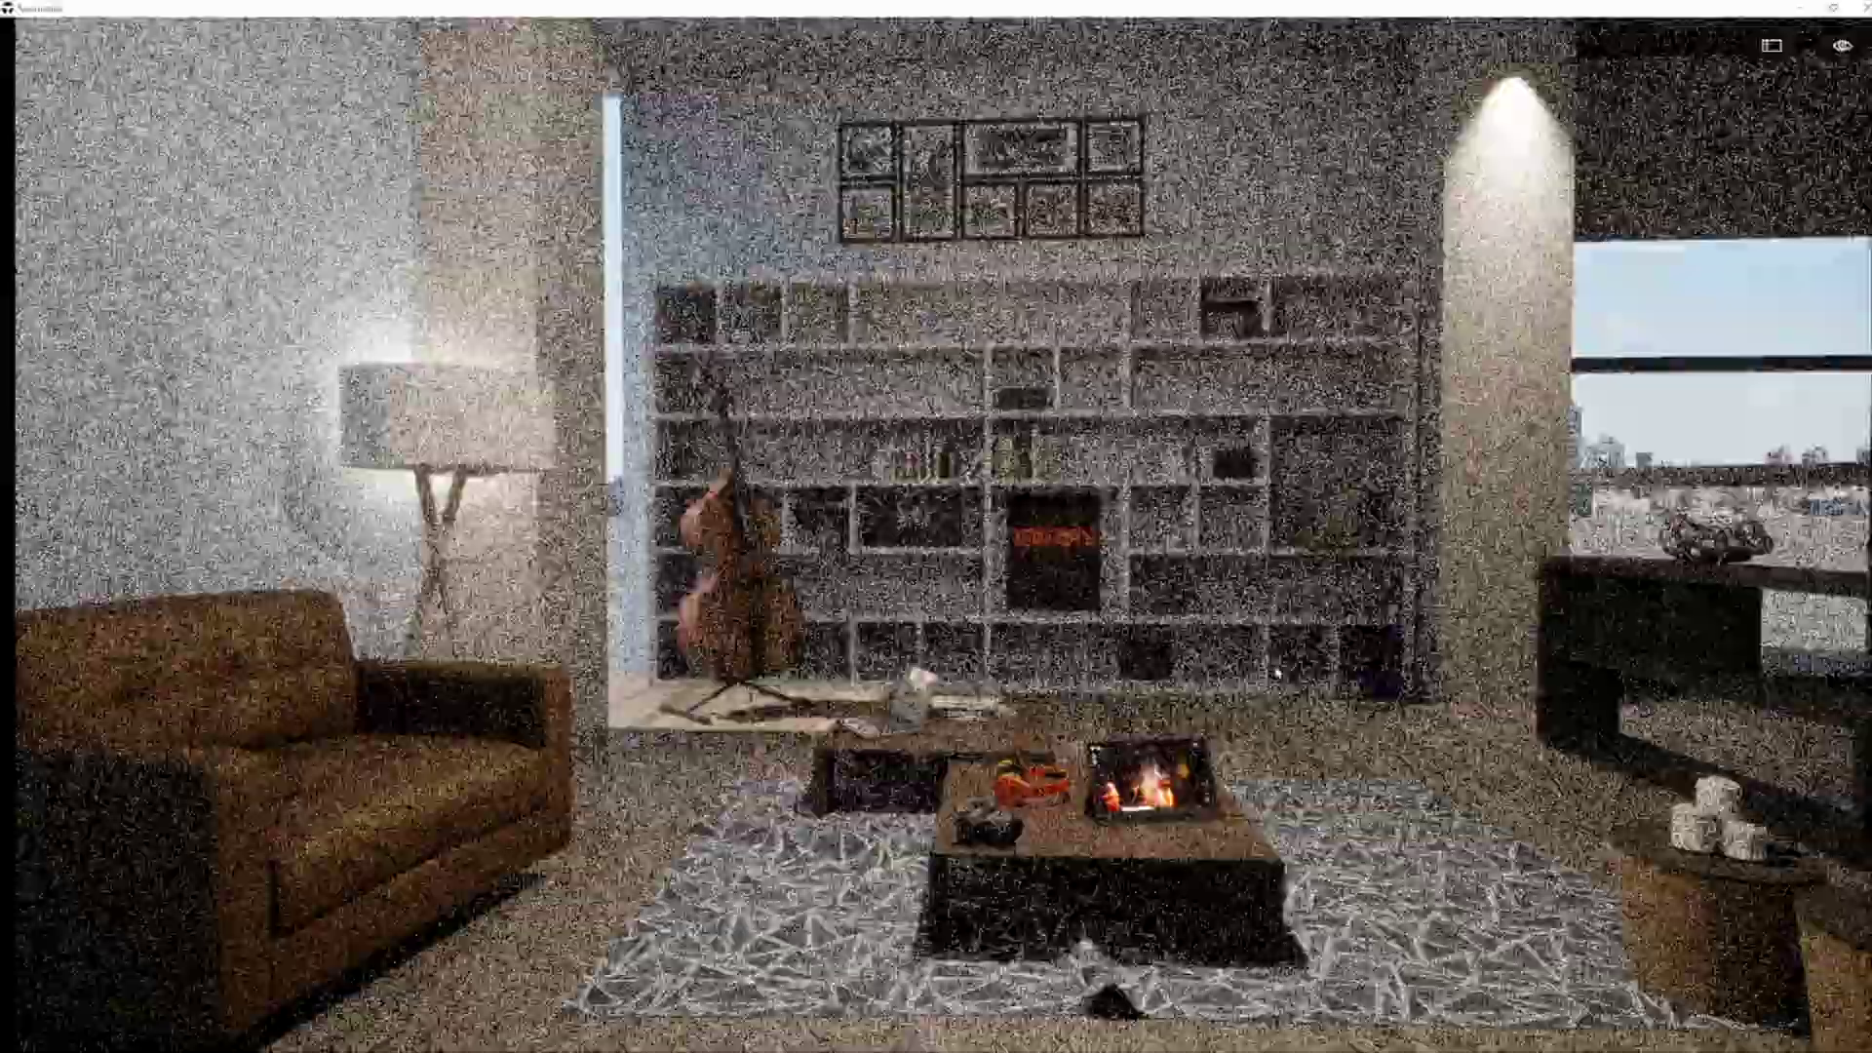
- Reframe the room around the sofa, rug, bookshelf and pillar, and leave the full-screen view
key(d)
mouse_move(1277, 672)
right_down()
mouse_move(1181, 651)
mouse_move(1232, 678)
mouse_move(1194, 662)
right_up()
key(d)
key(d)
key(d)
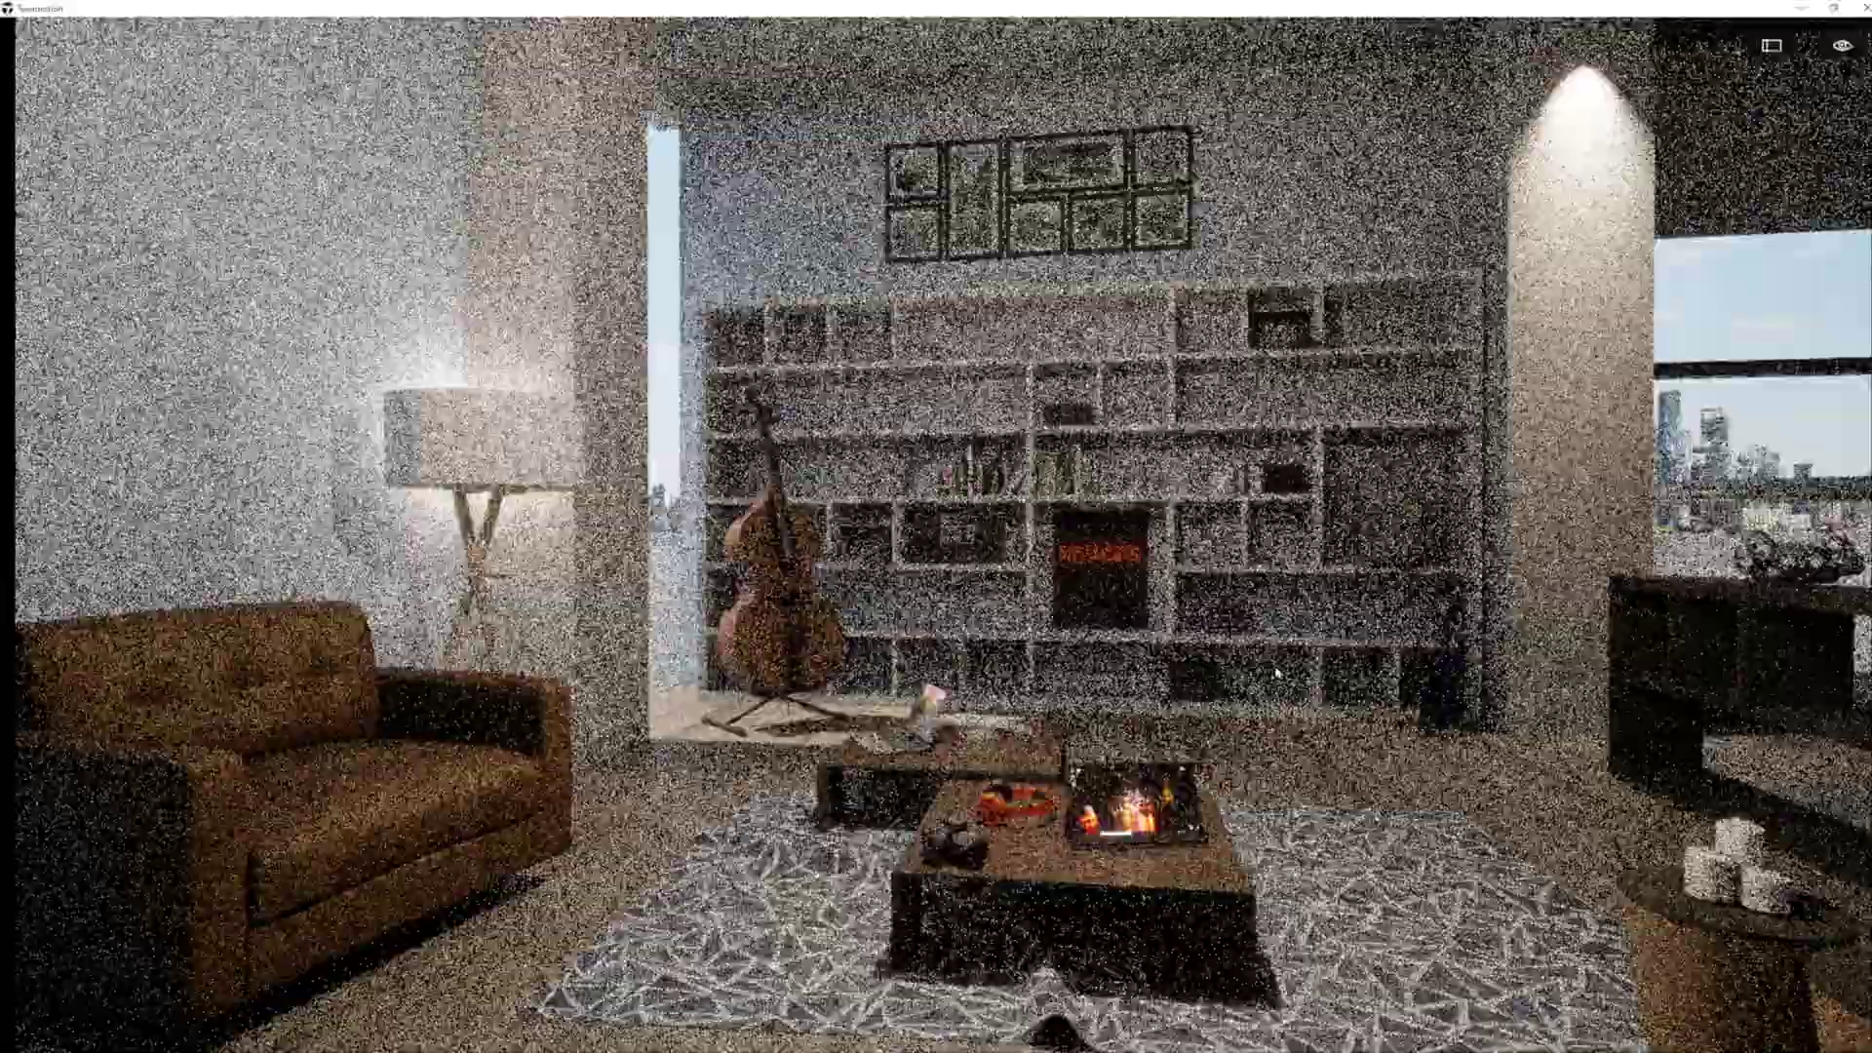
right_drag(1278, 673, 1274, 673)
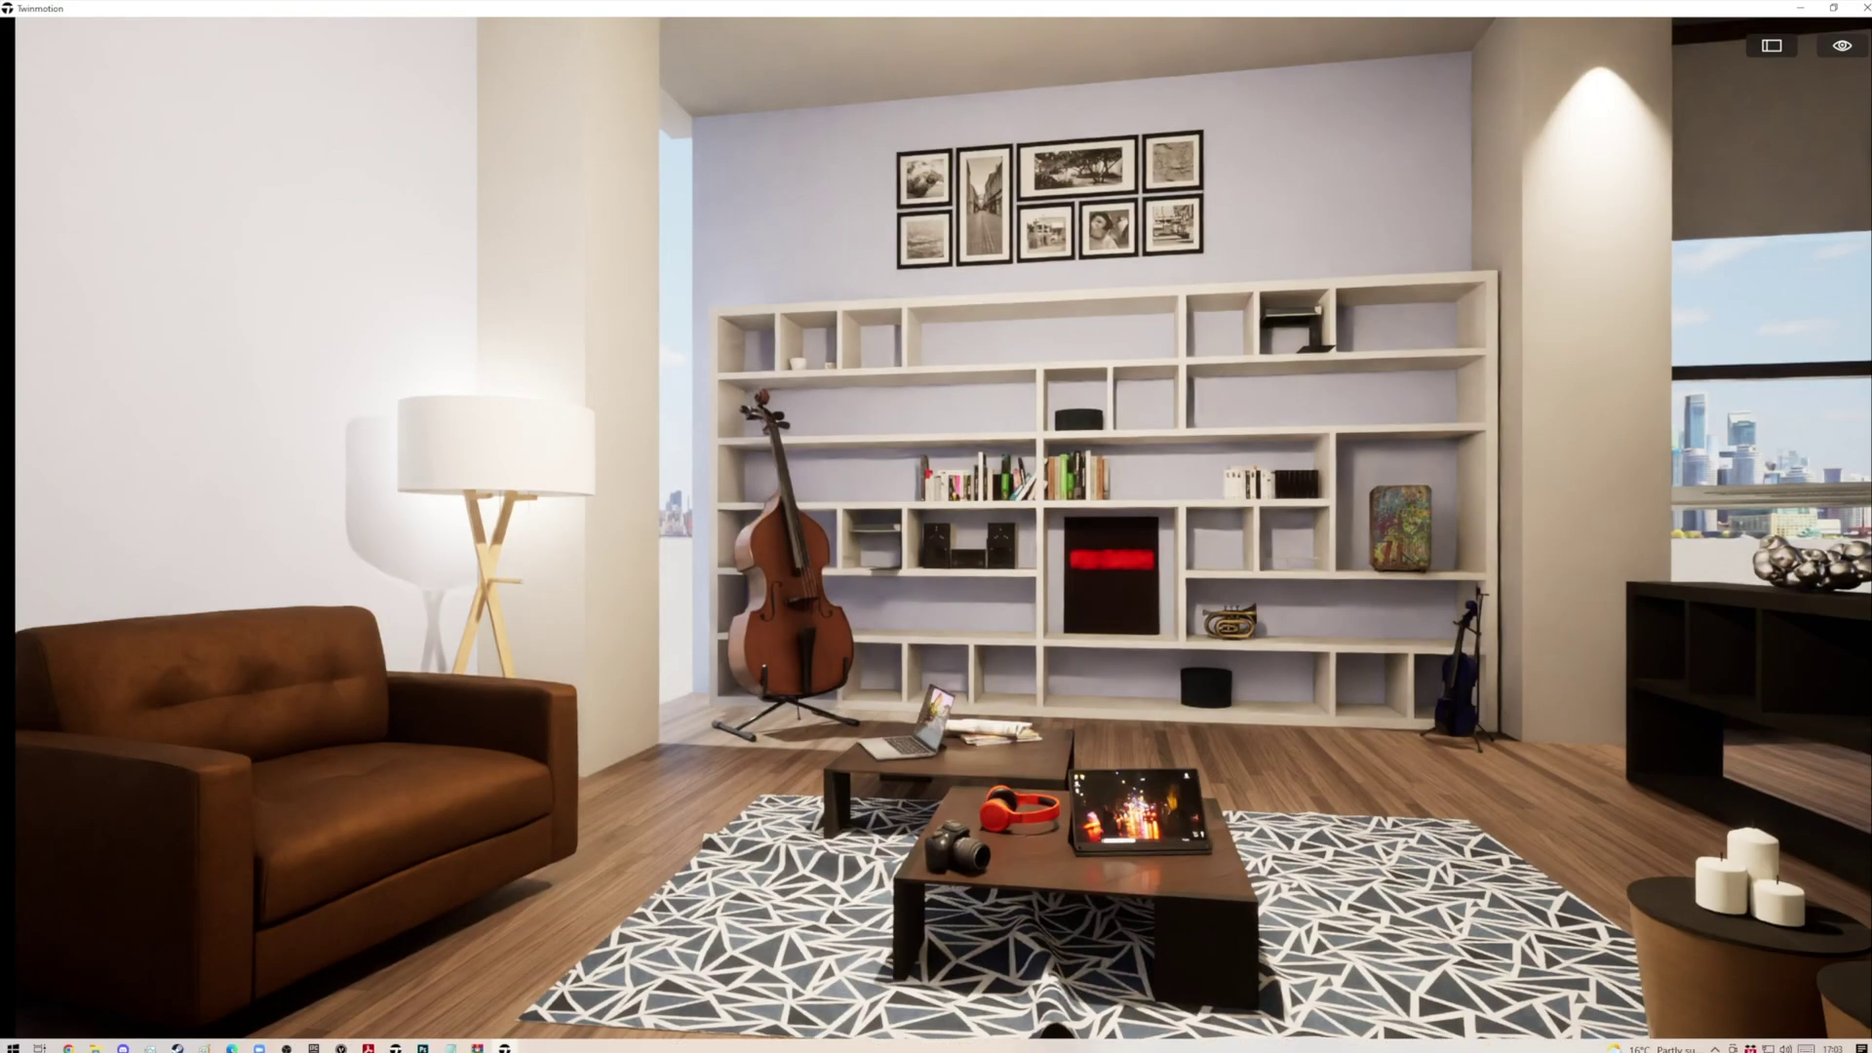
click(1769, 46)
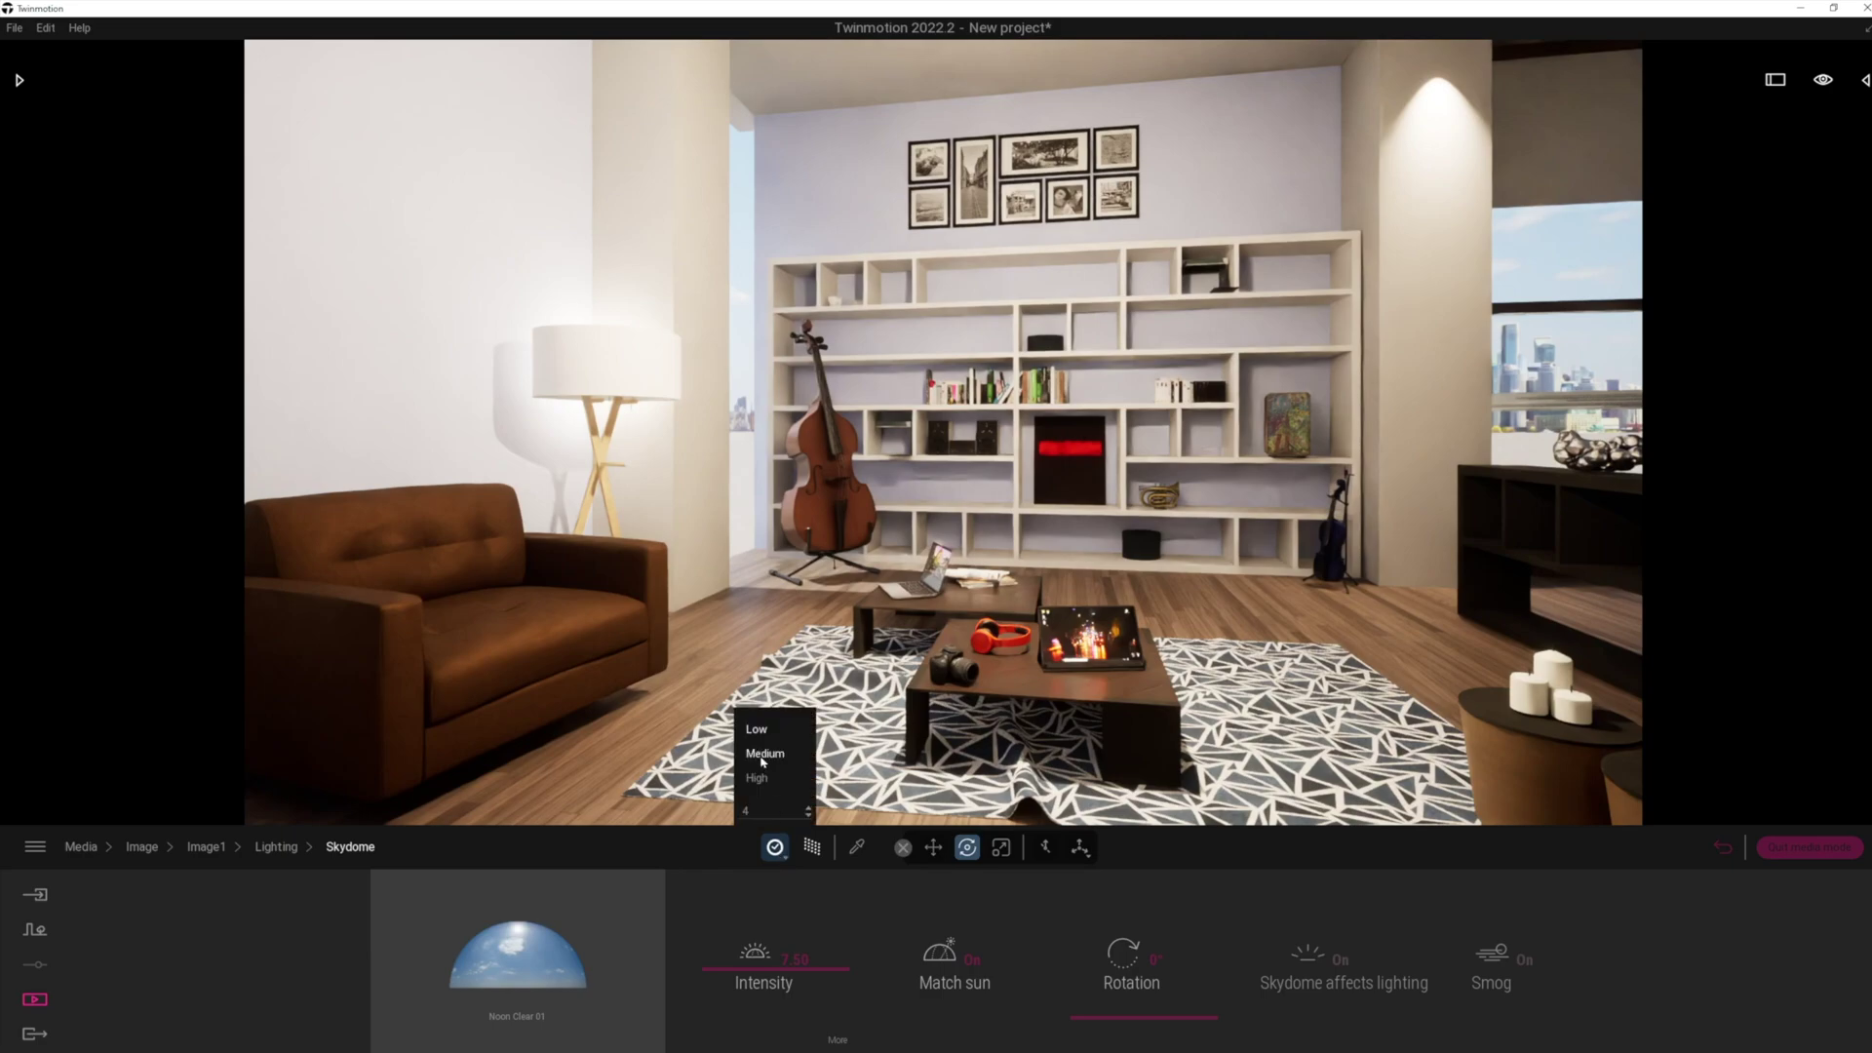
- Set the path tracer quality to Medium and create a new image from the current view
click(763, 755)
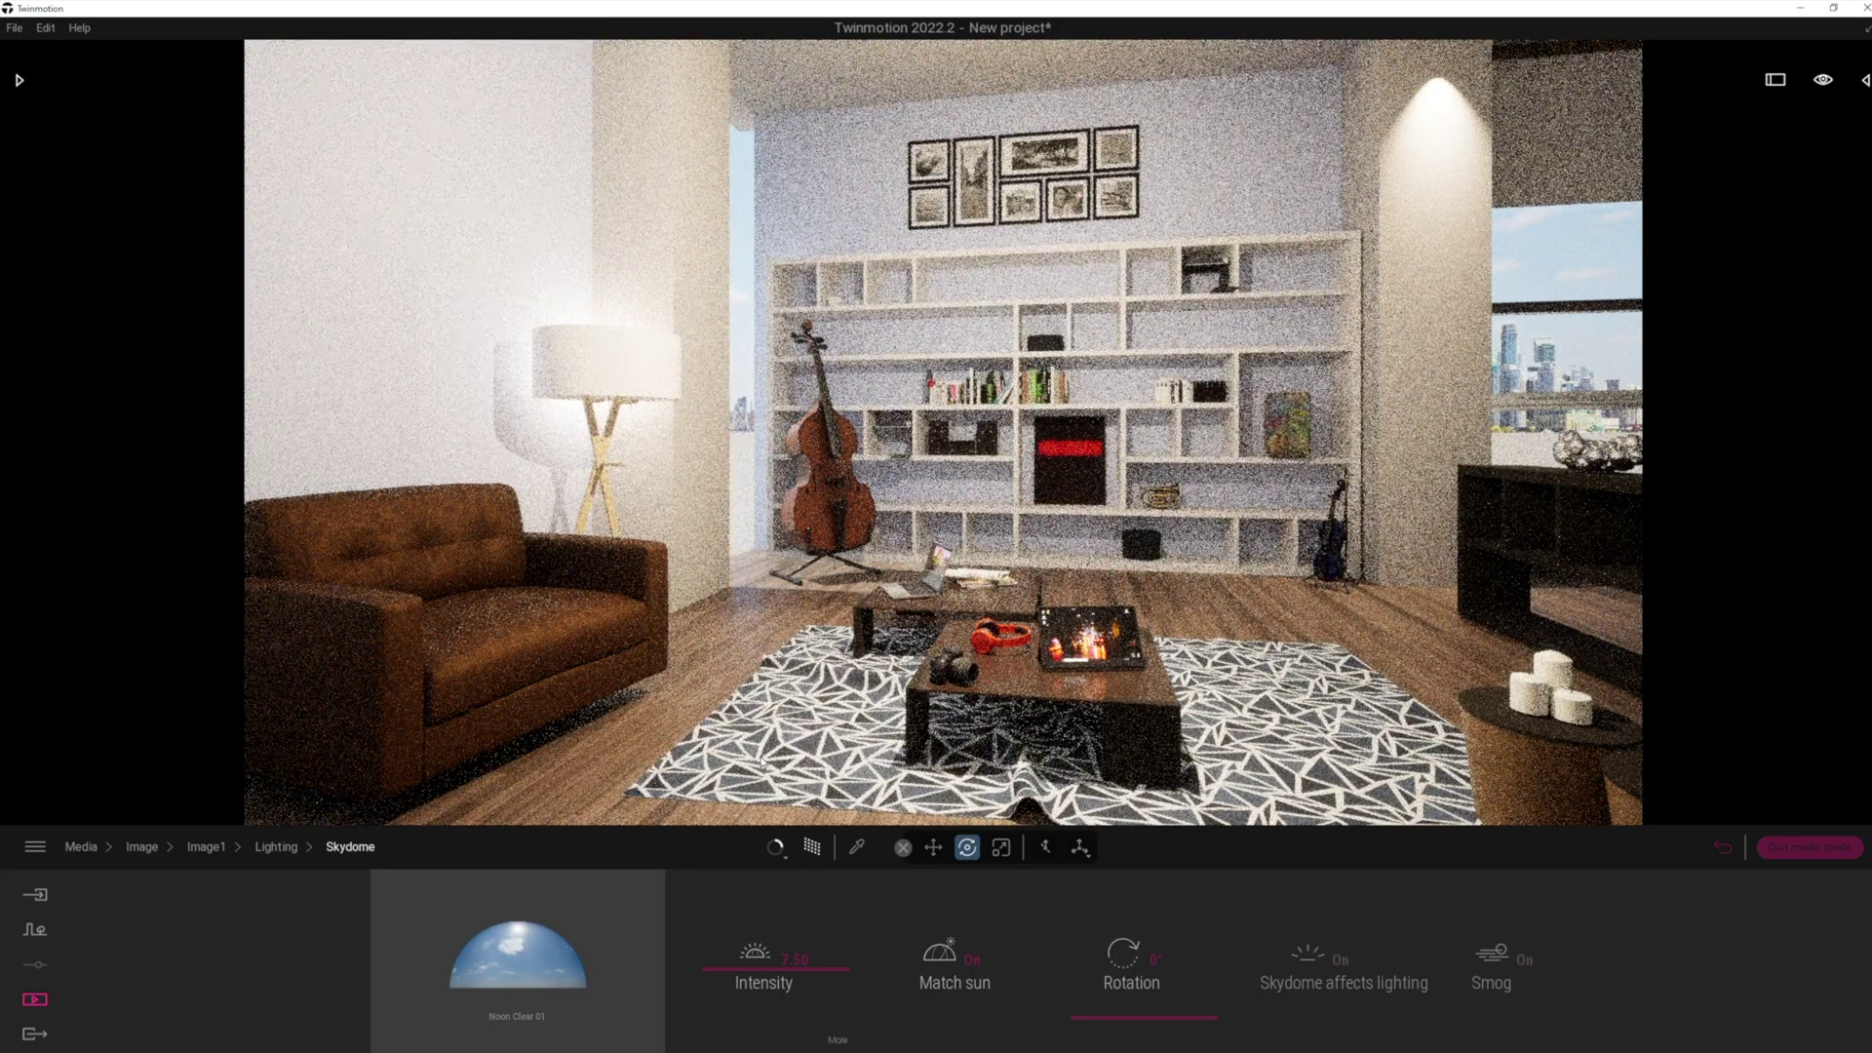
click(1726, 848)
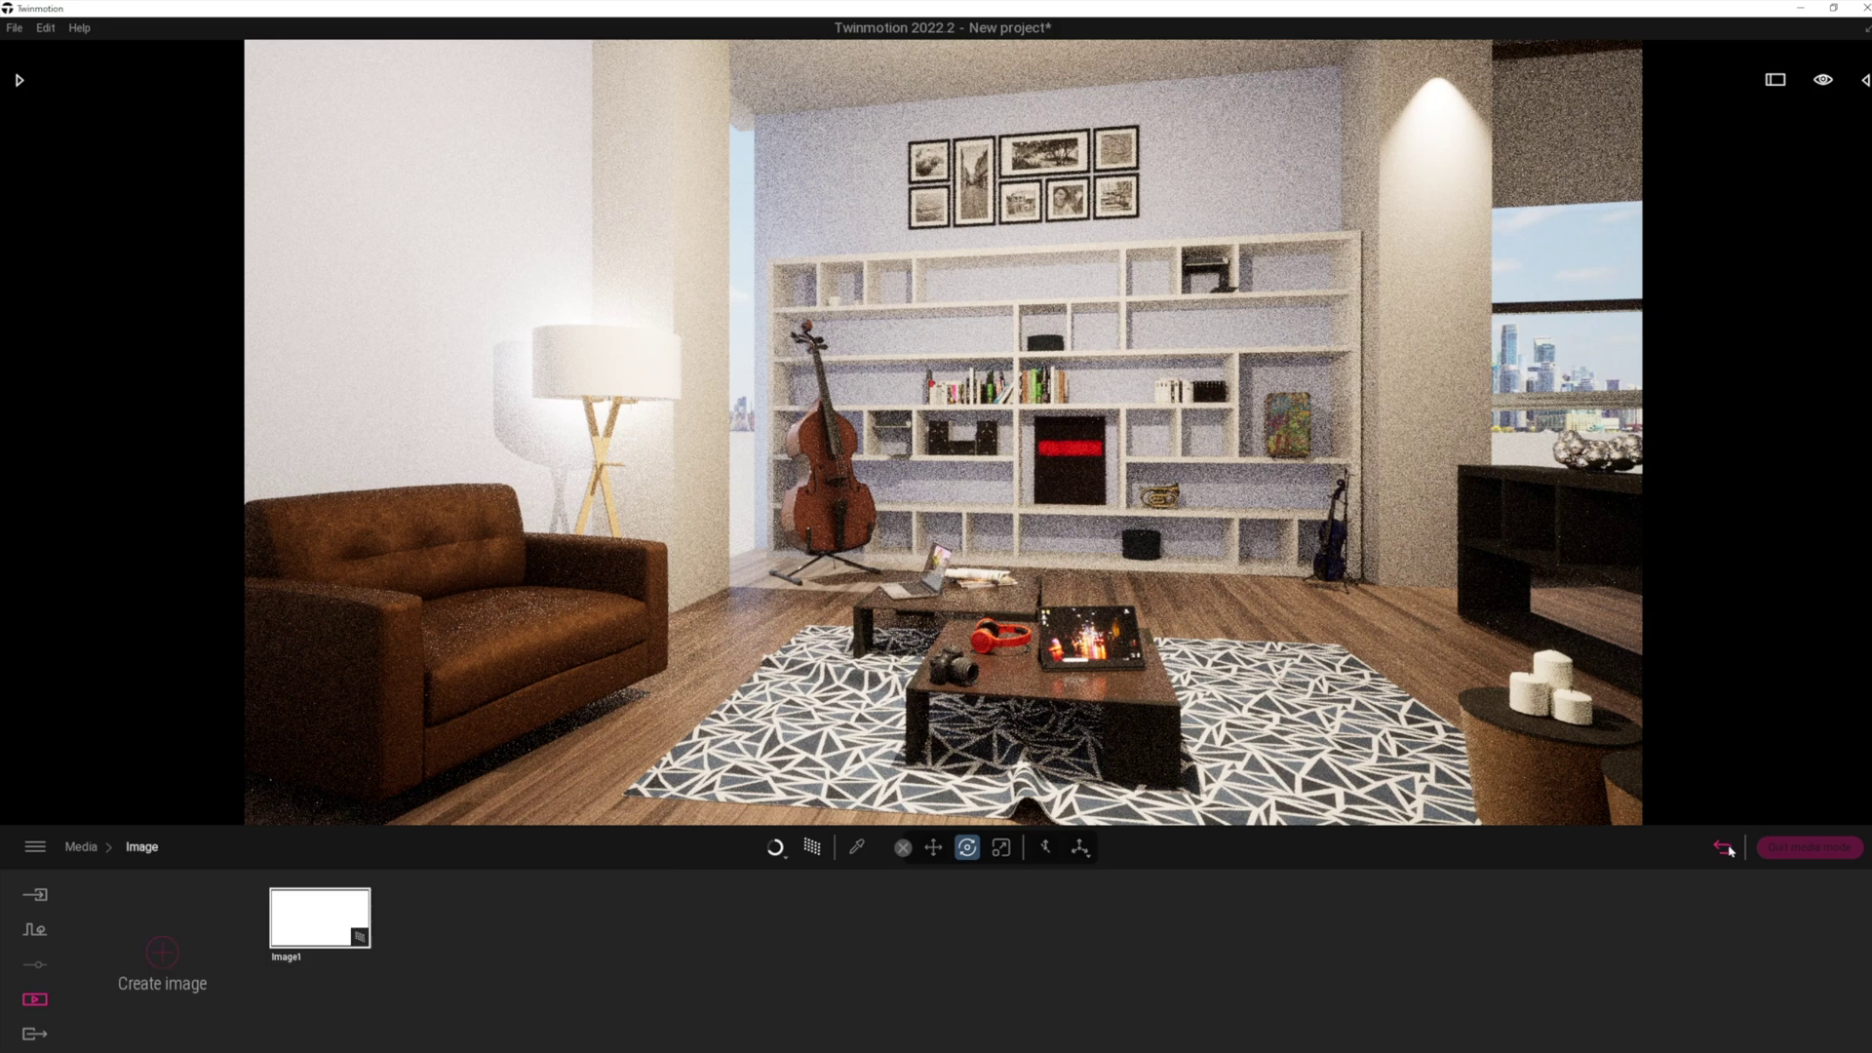
click(162, 953)
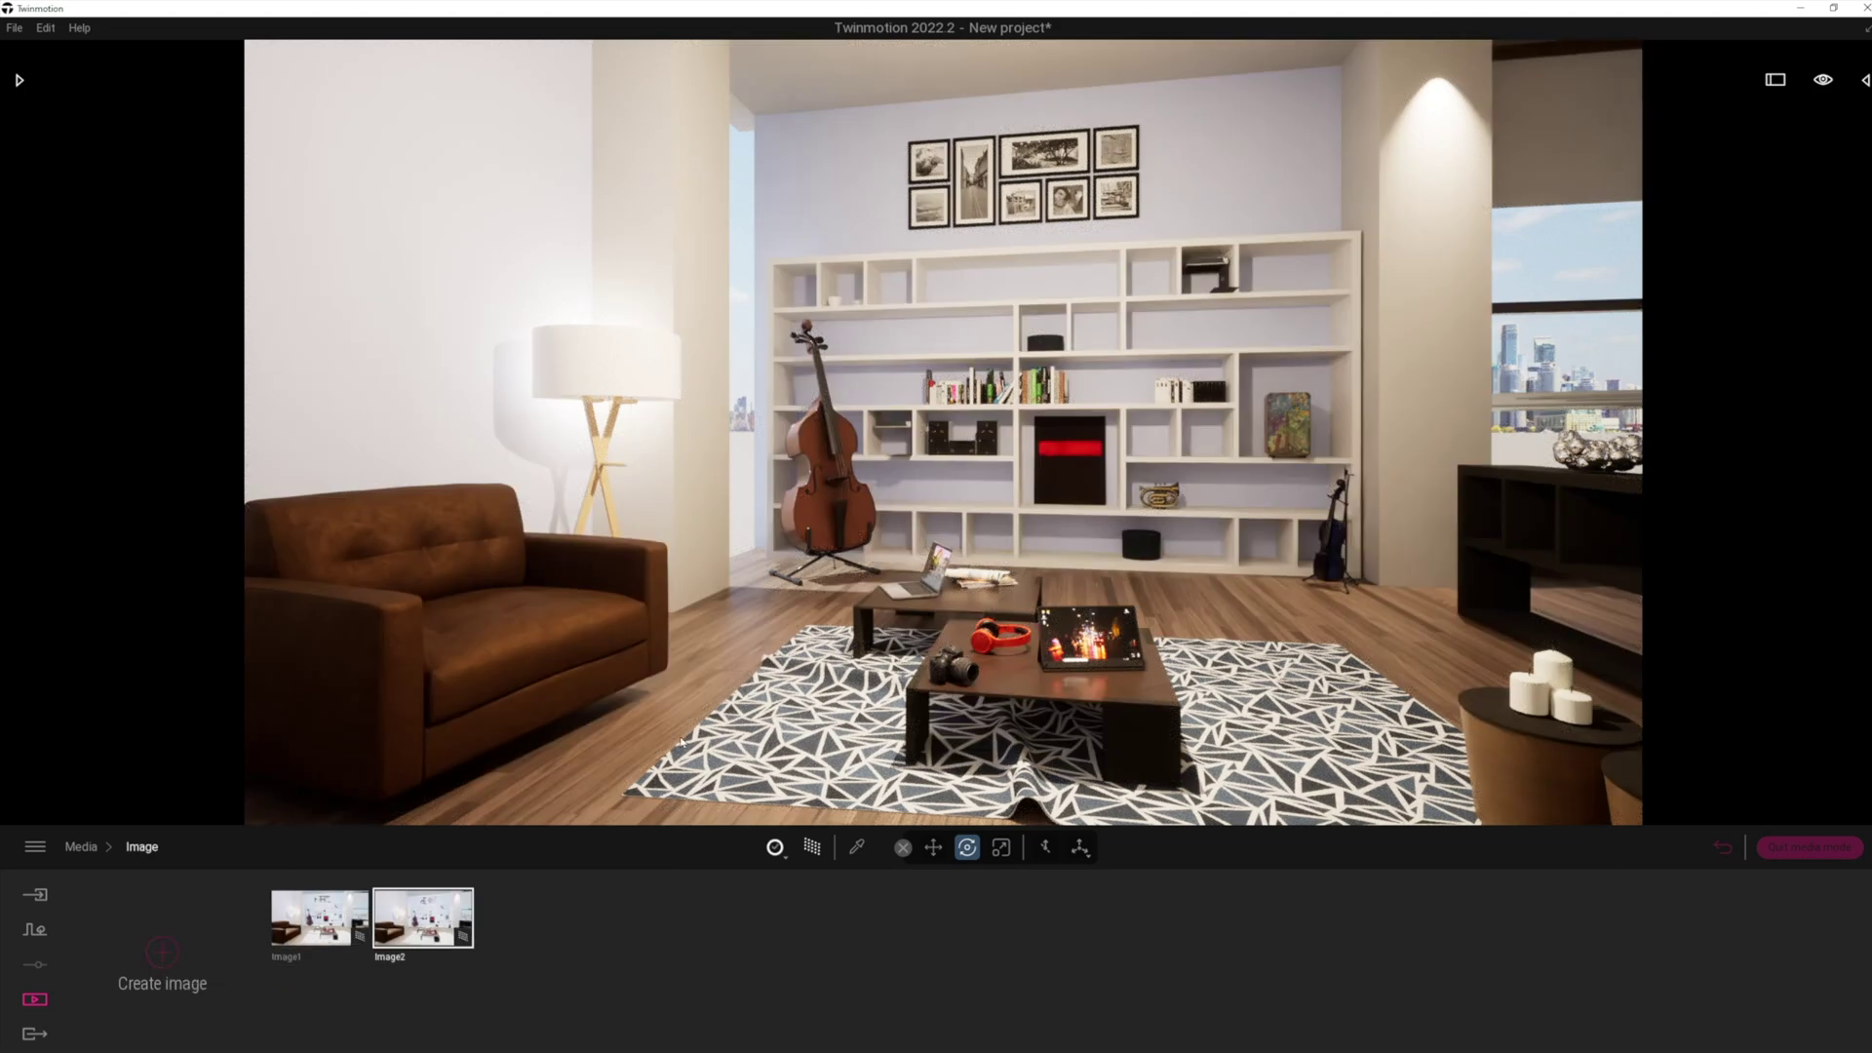
- Starting from Image1, create a new image turned toward the window wall and path trace it at High quality
click(328, 934)
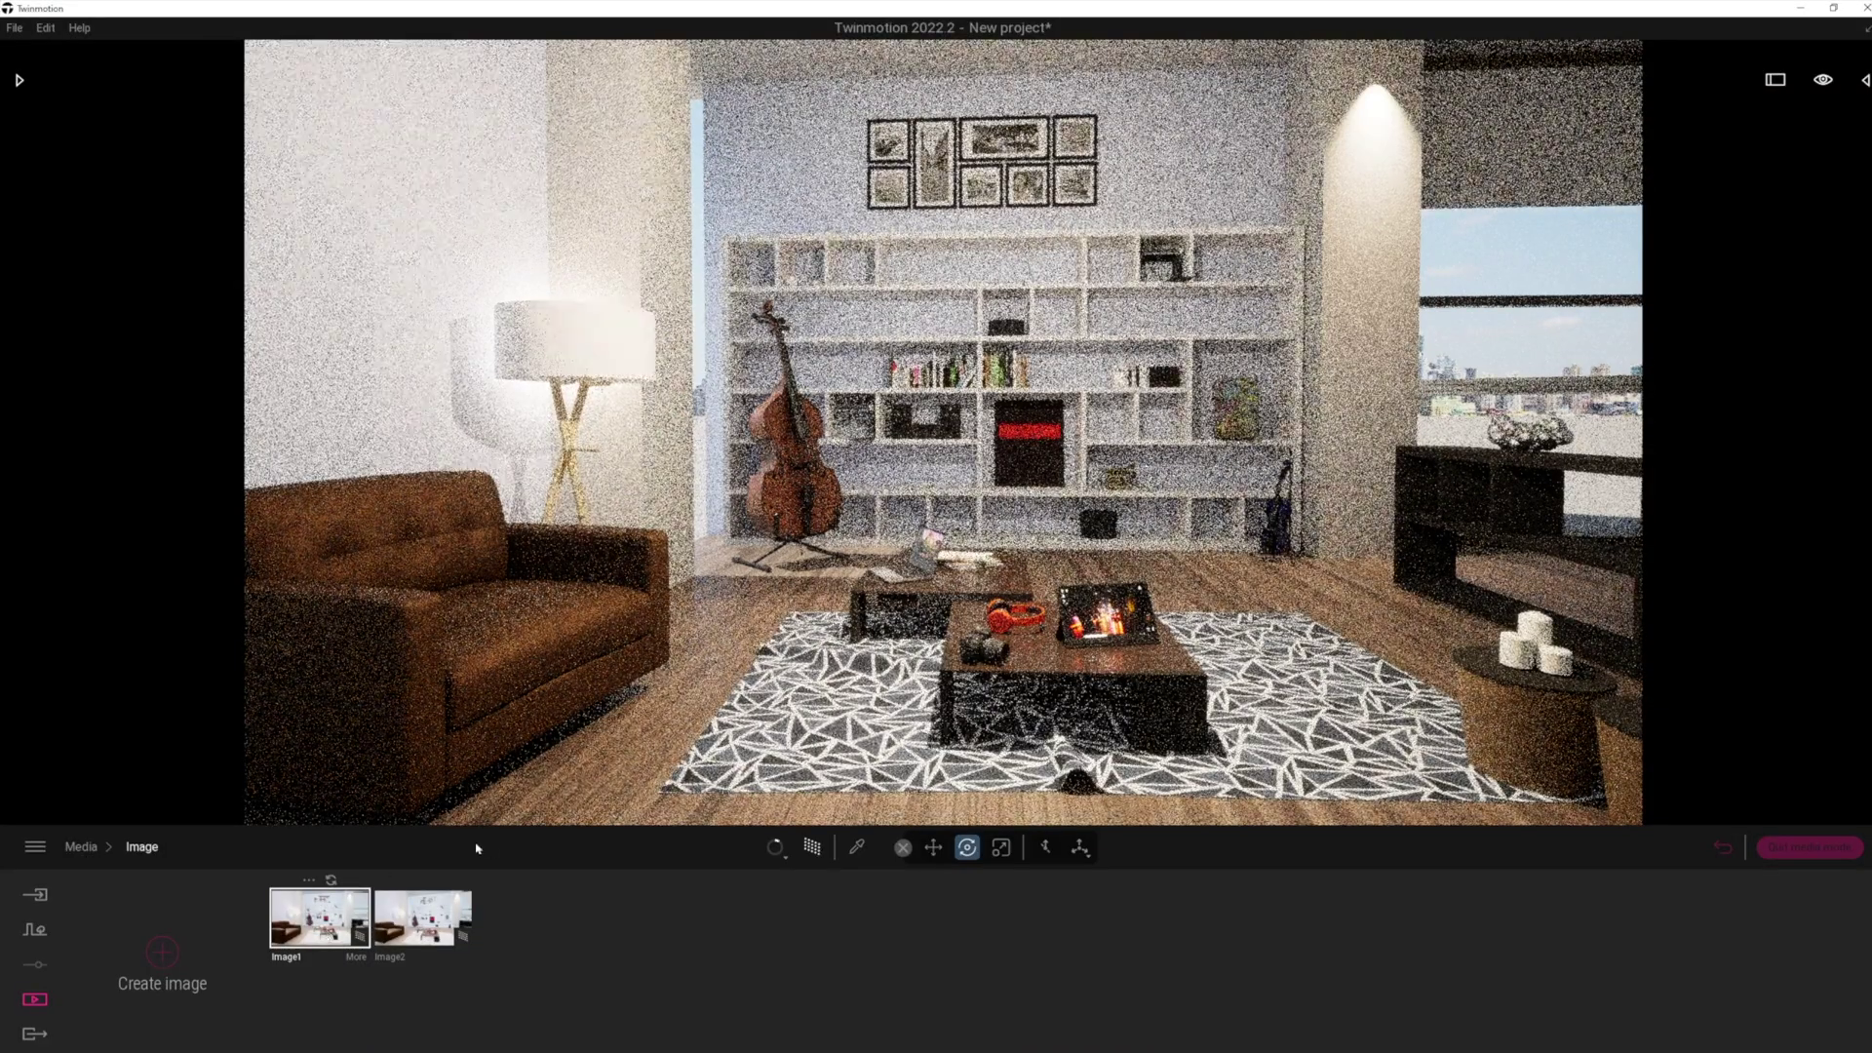
click(812, 847)
right_drag(719, 709, 844, 685)
click(165, 955)
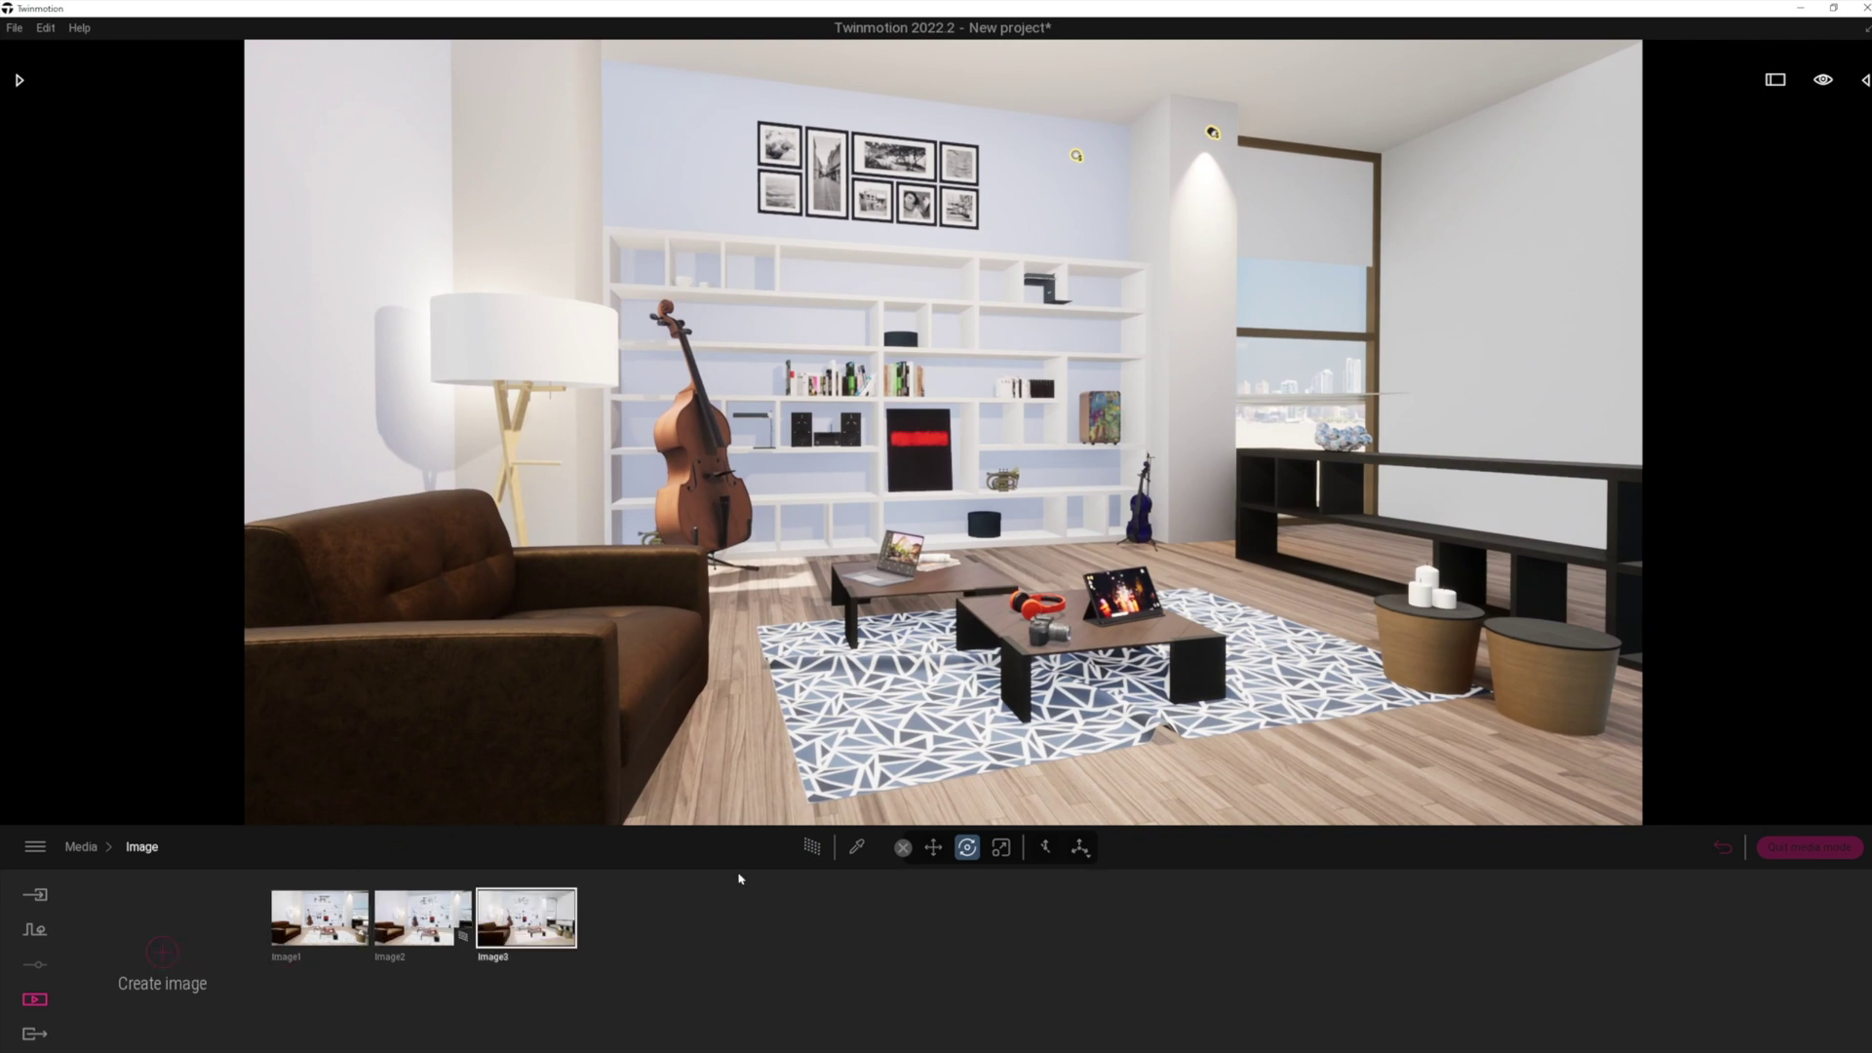
click(804, 847)
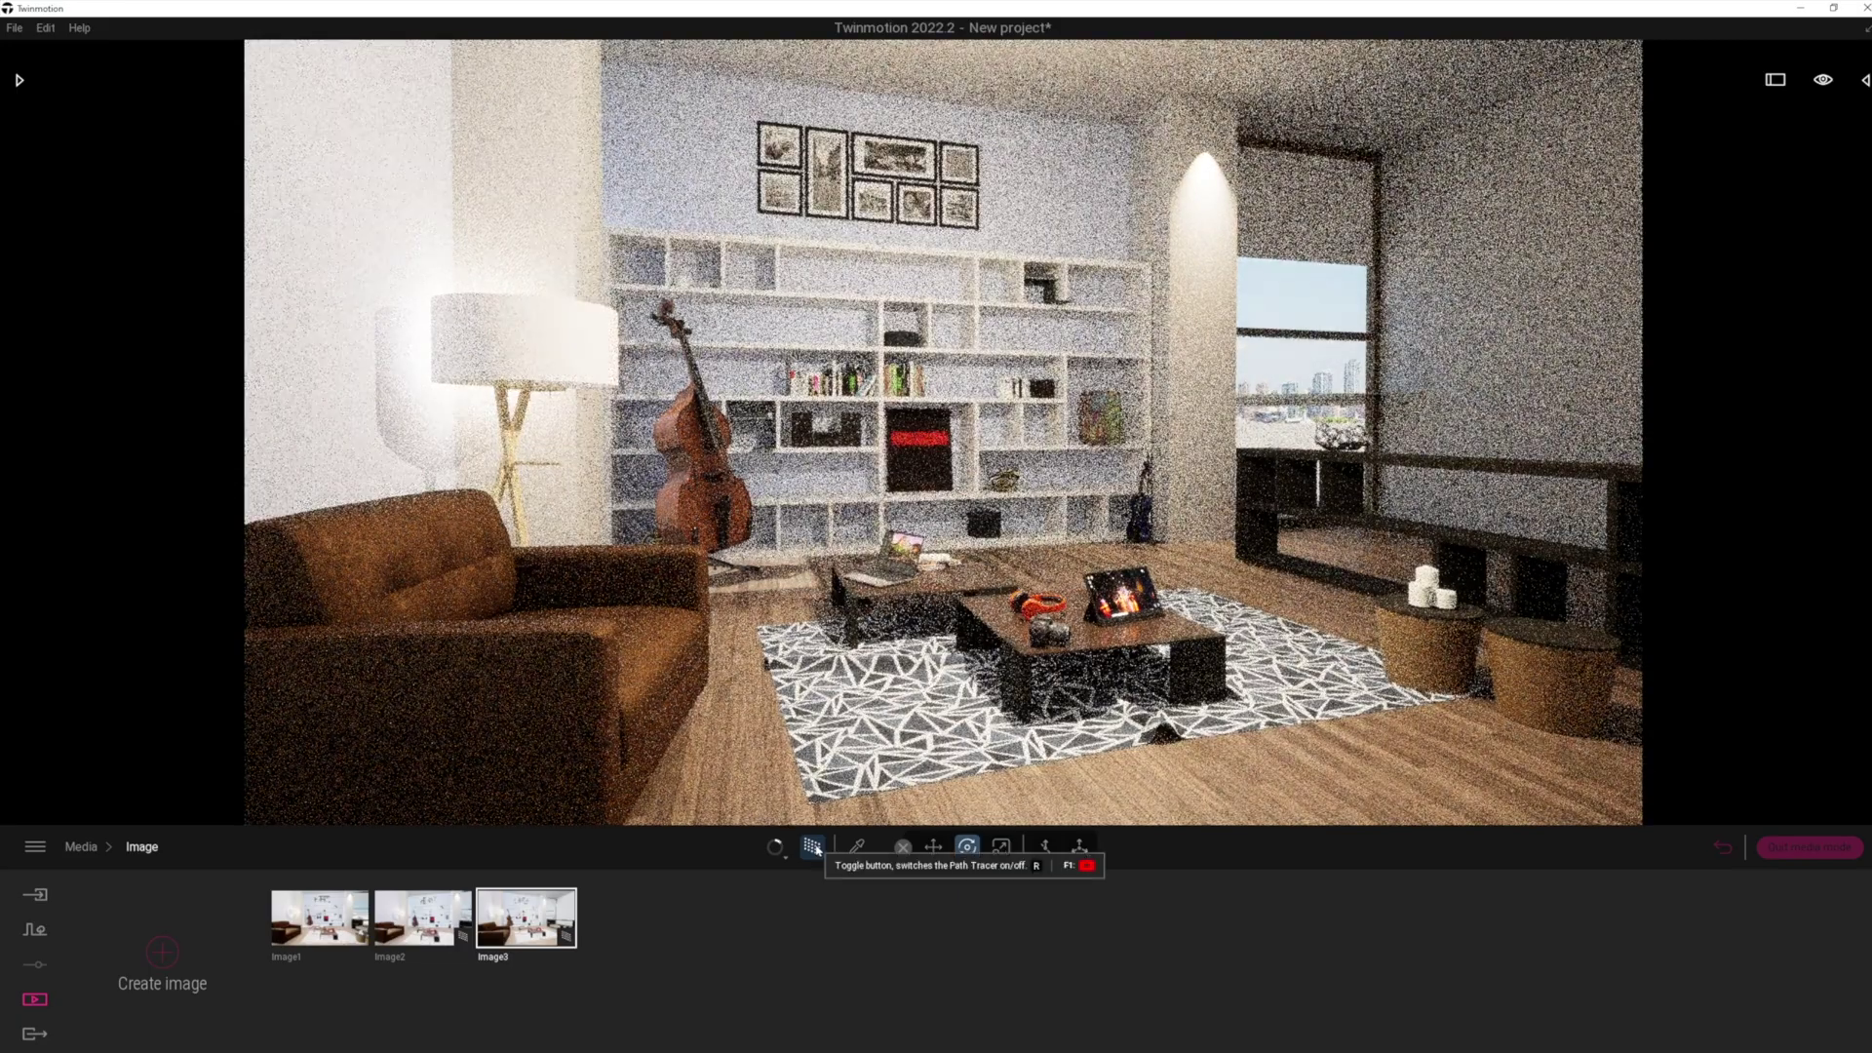
click(777, 847)
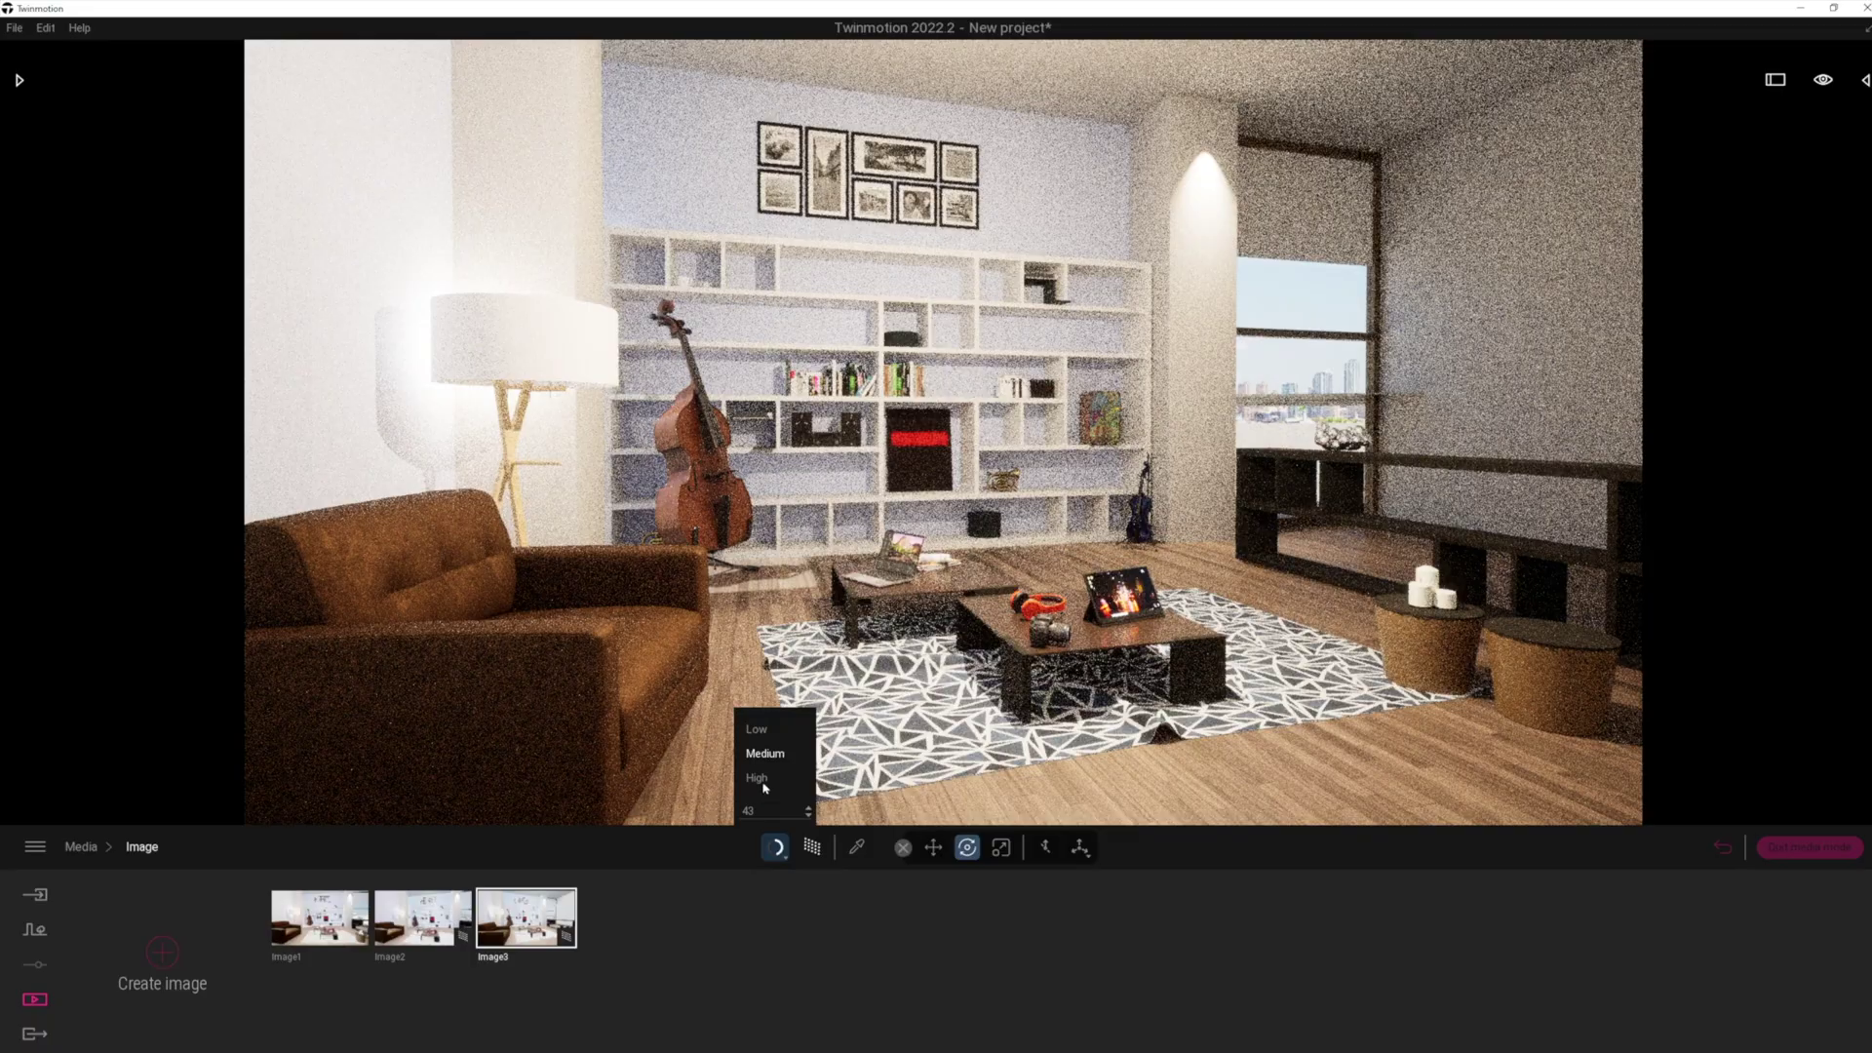
click(764, 779)
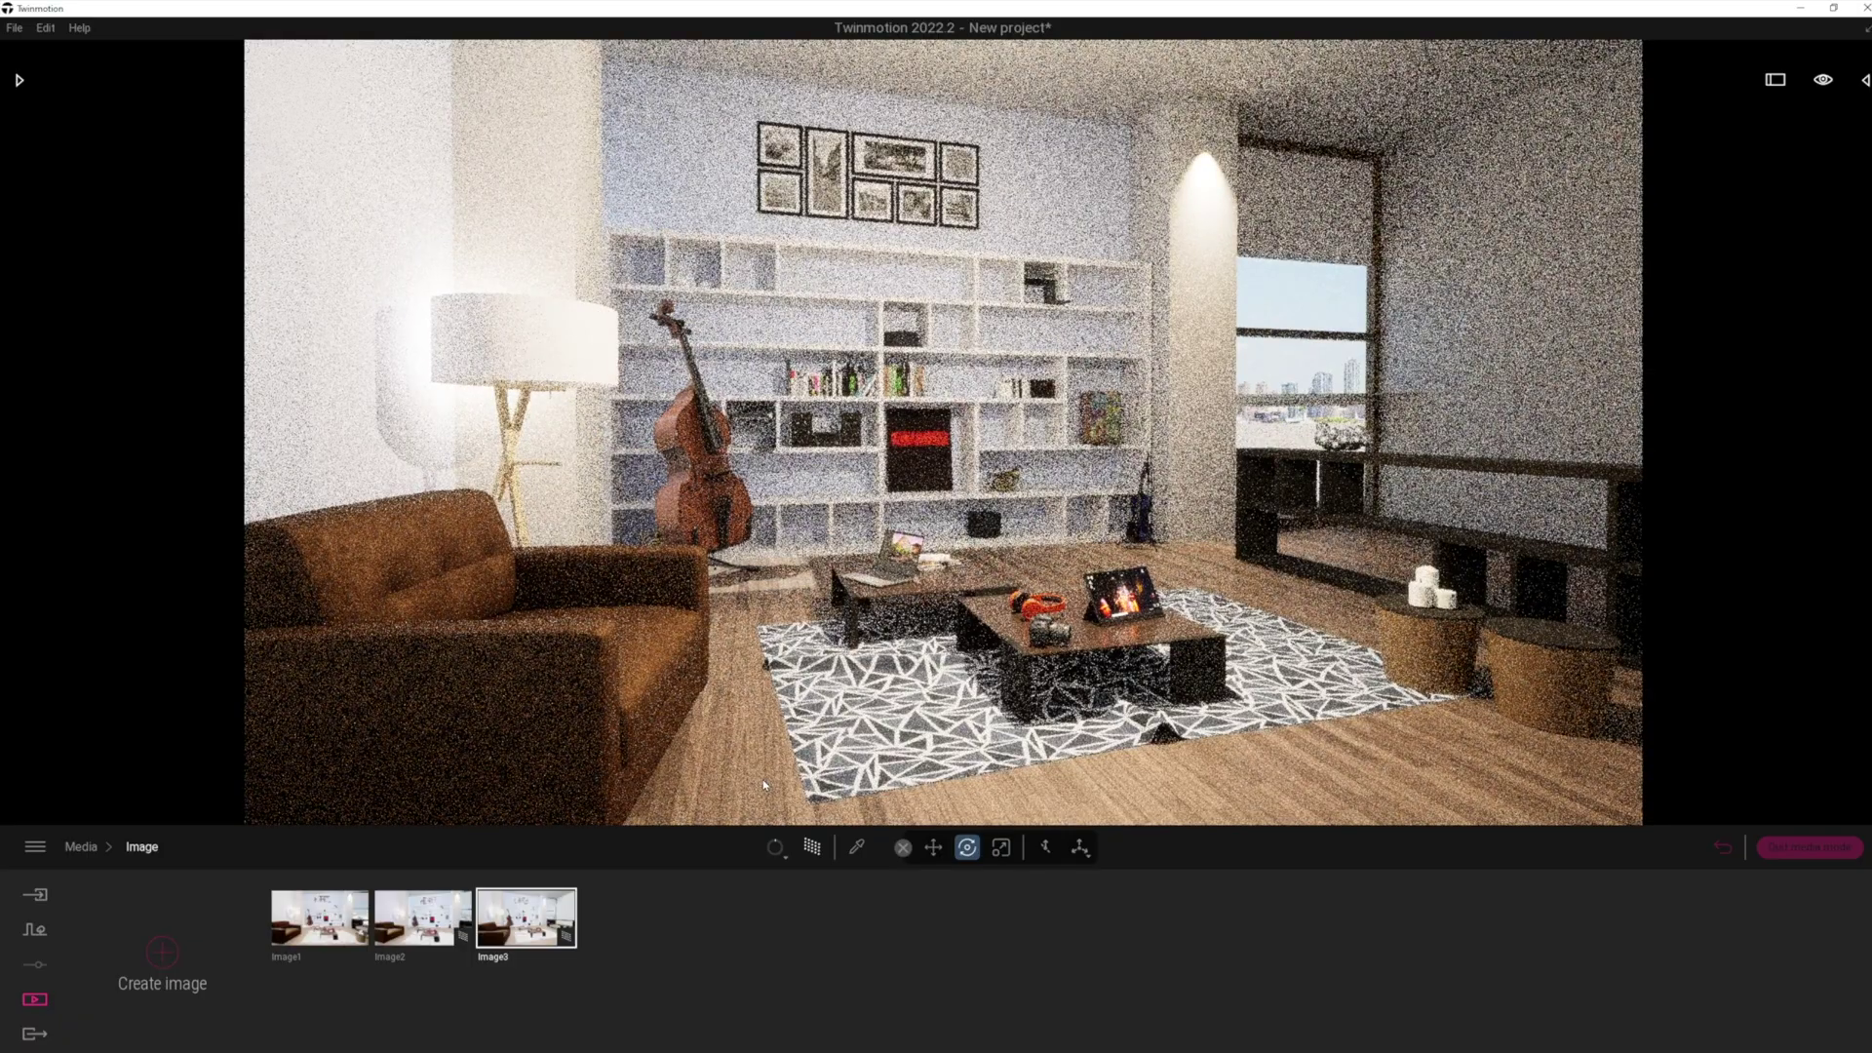
- In Image3's camera settings, set vignetting to 0% and turn on parallelism and depth of field
mouse_move(559, 963)
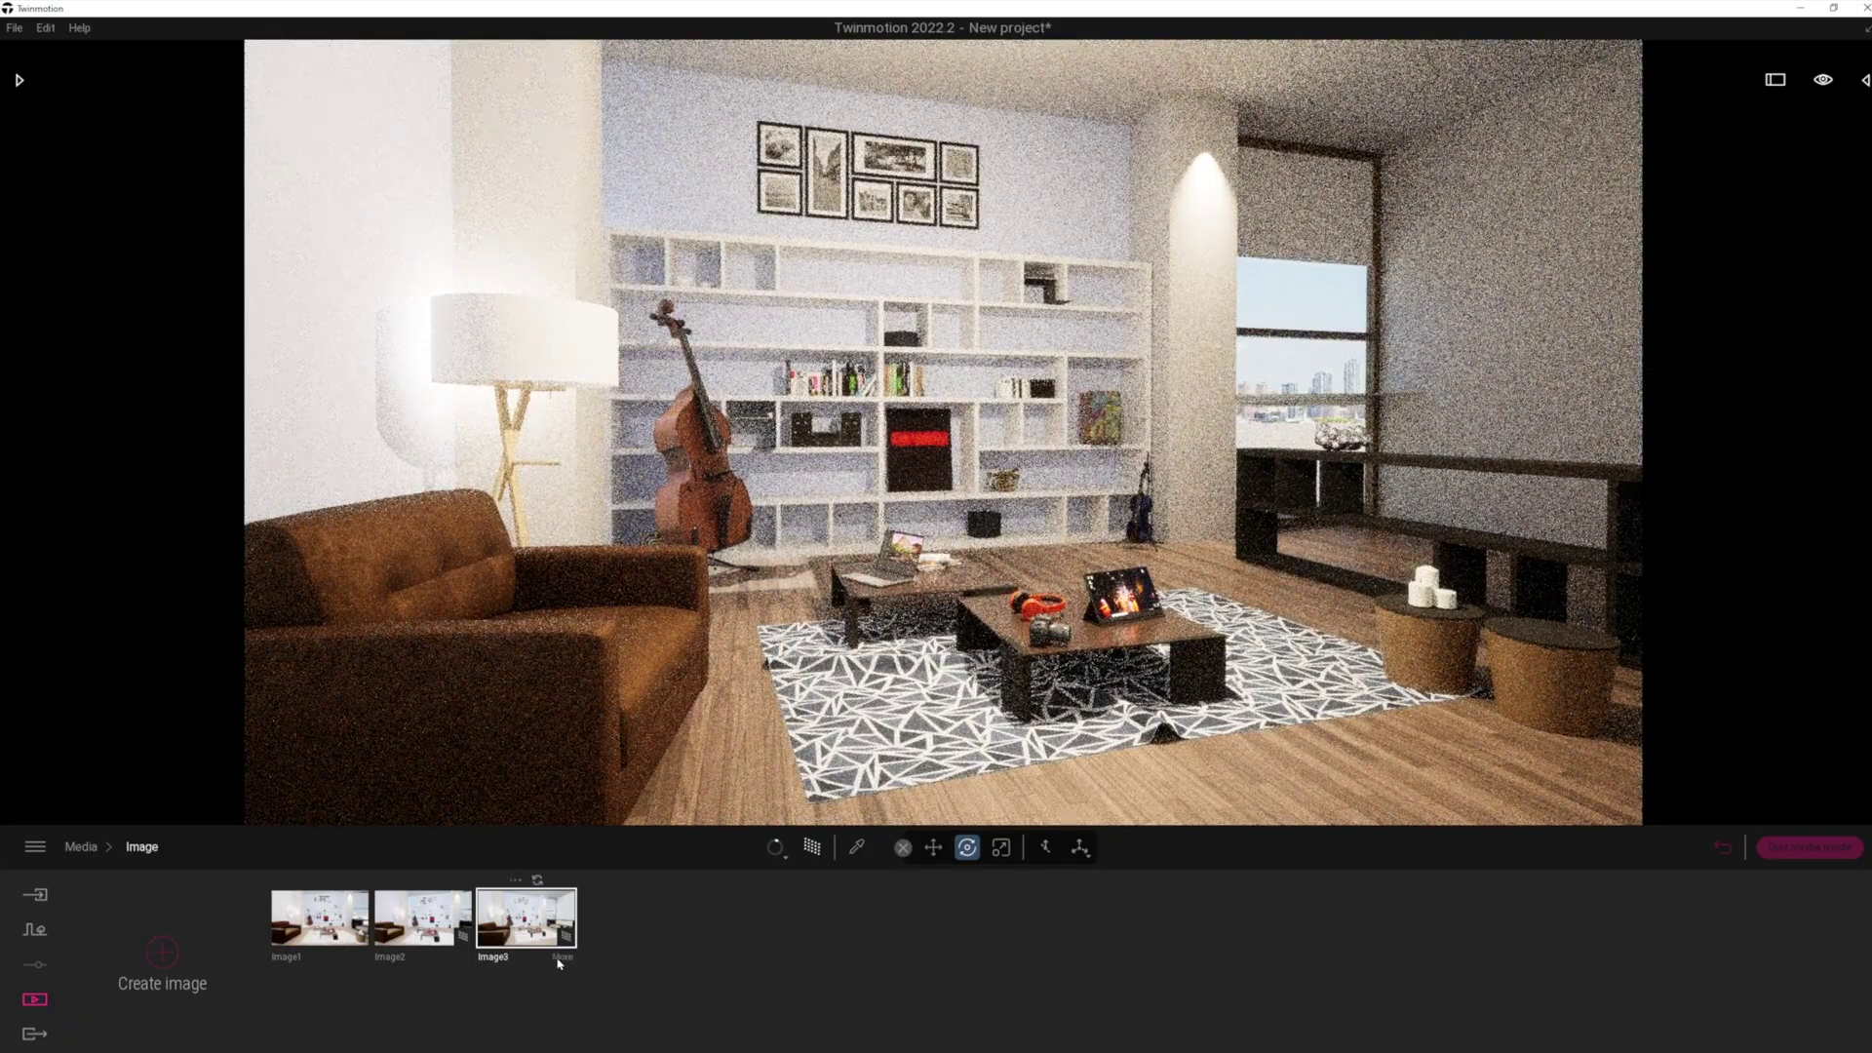
click(562, 960)
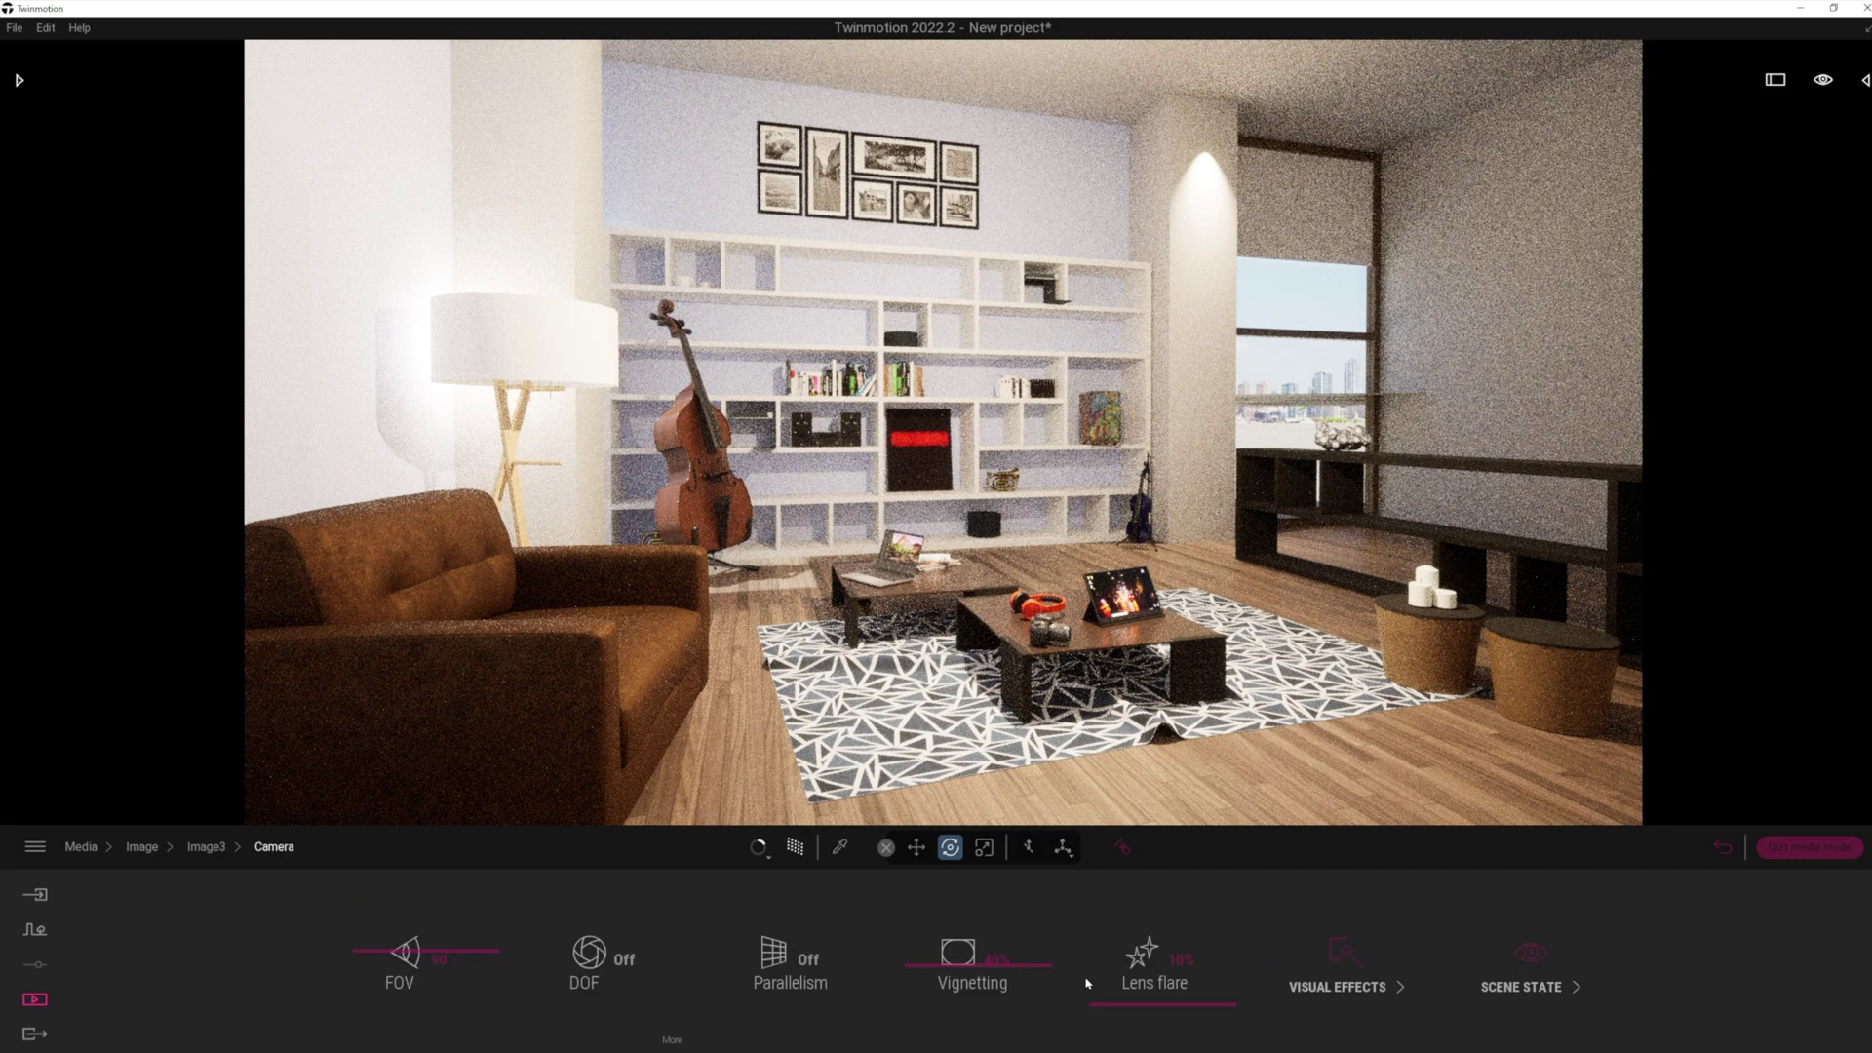
drag(924, 945, 939, 875)
drag(919, 1046, 919, 1052)
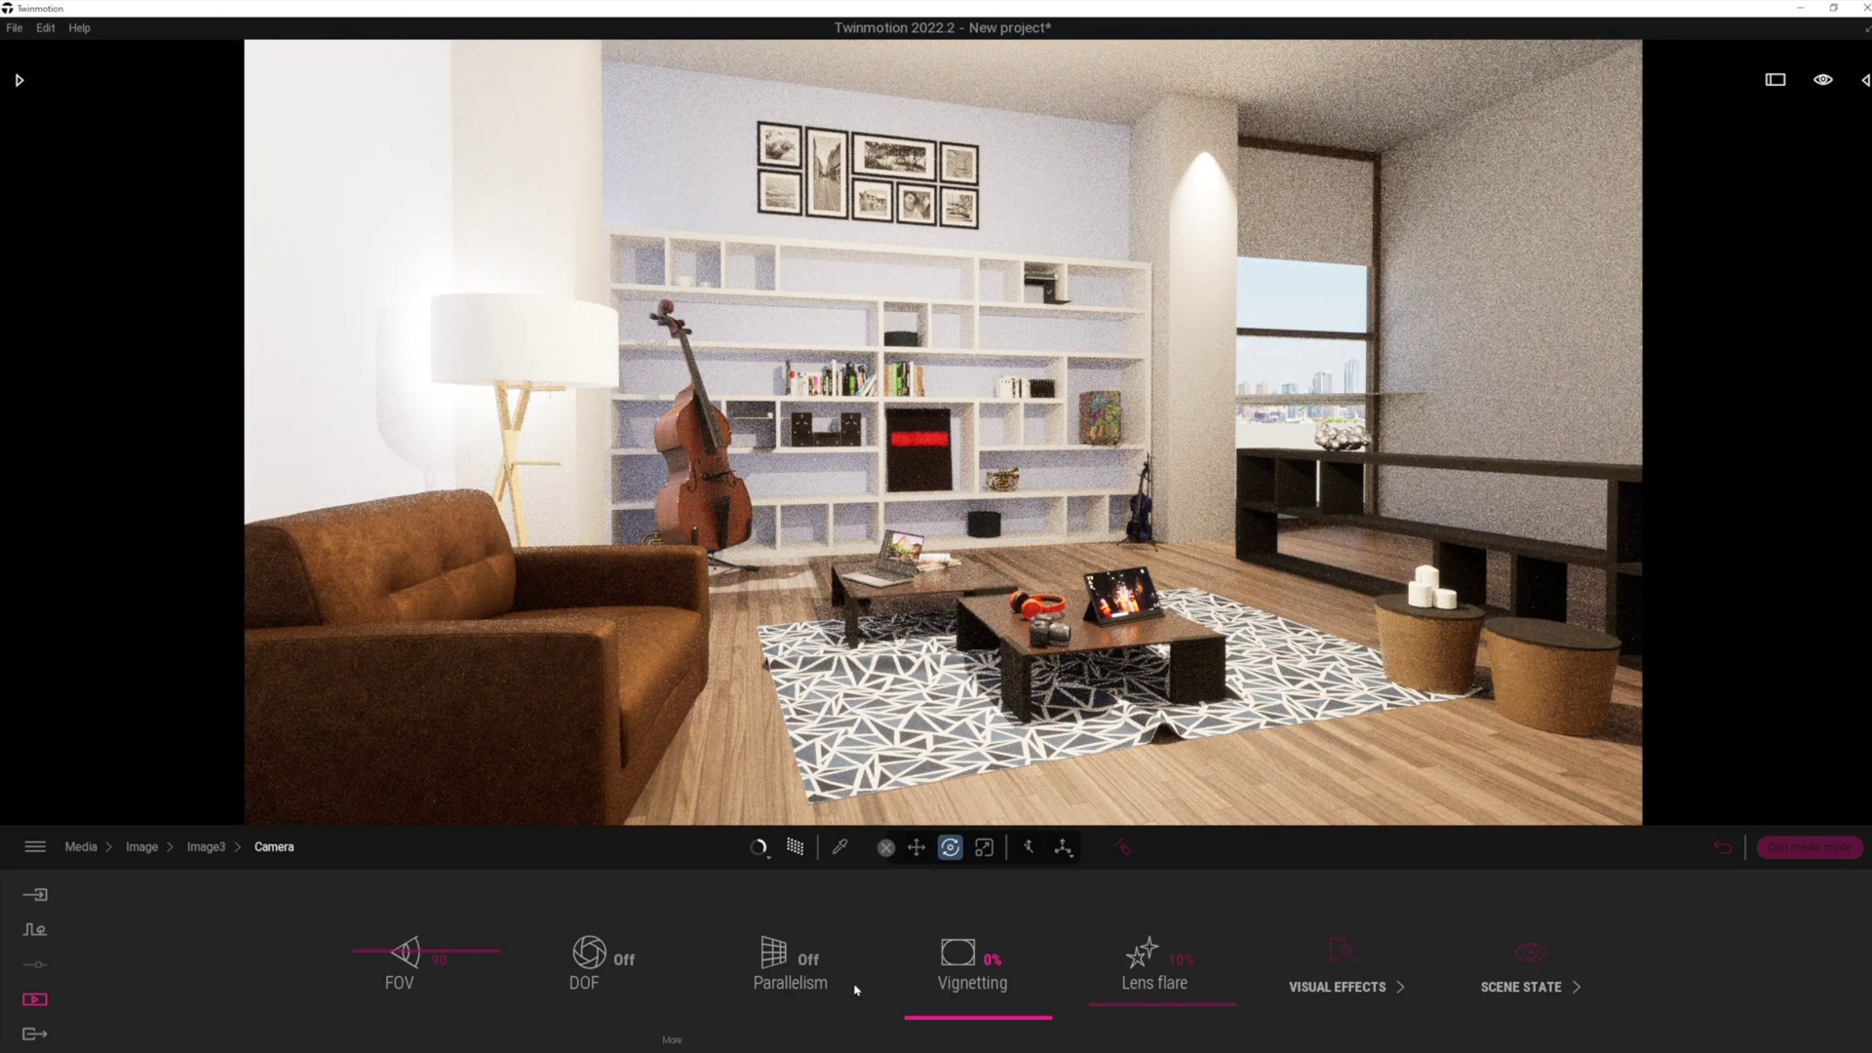
click(806, 960)
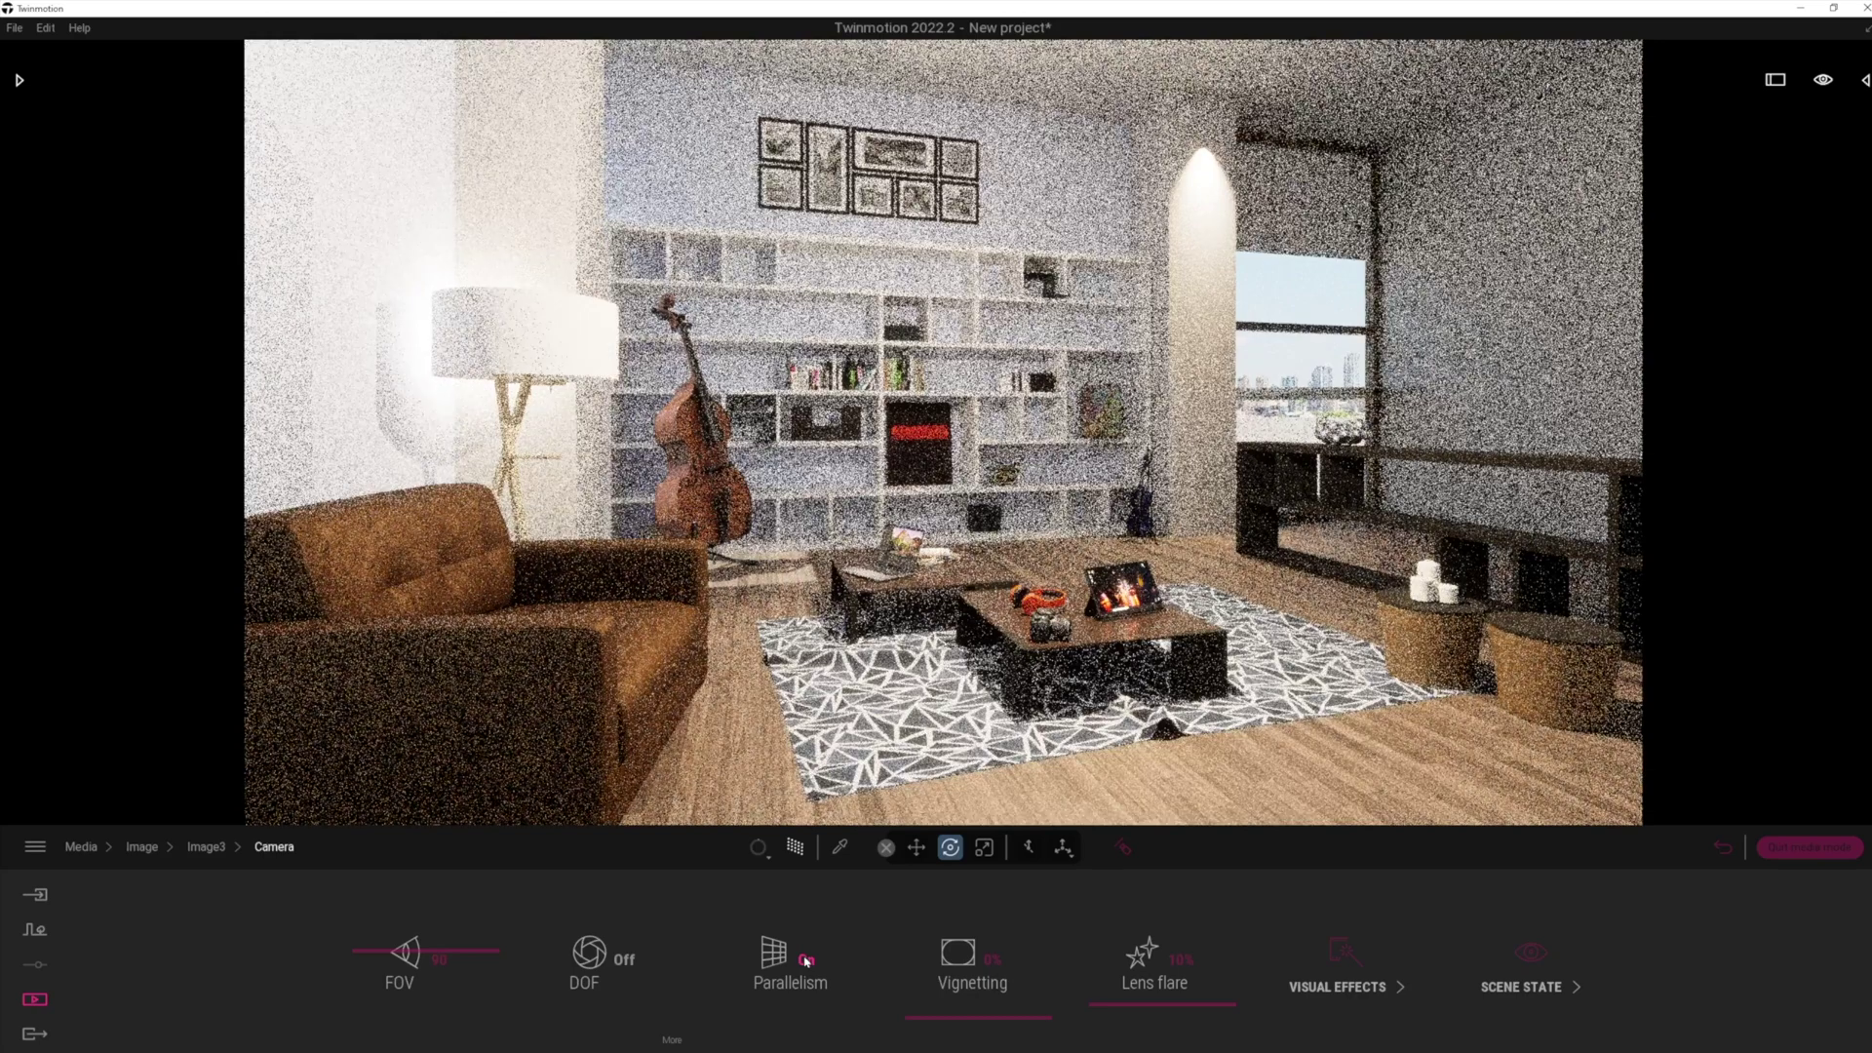
click(622, 960)
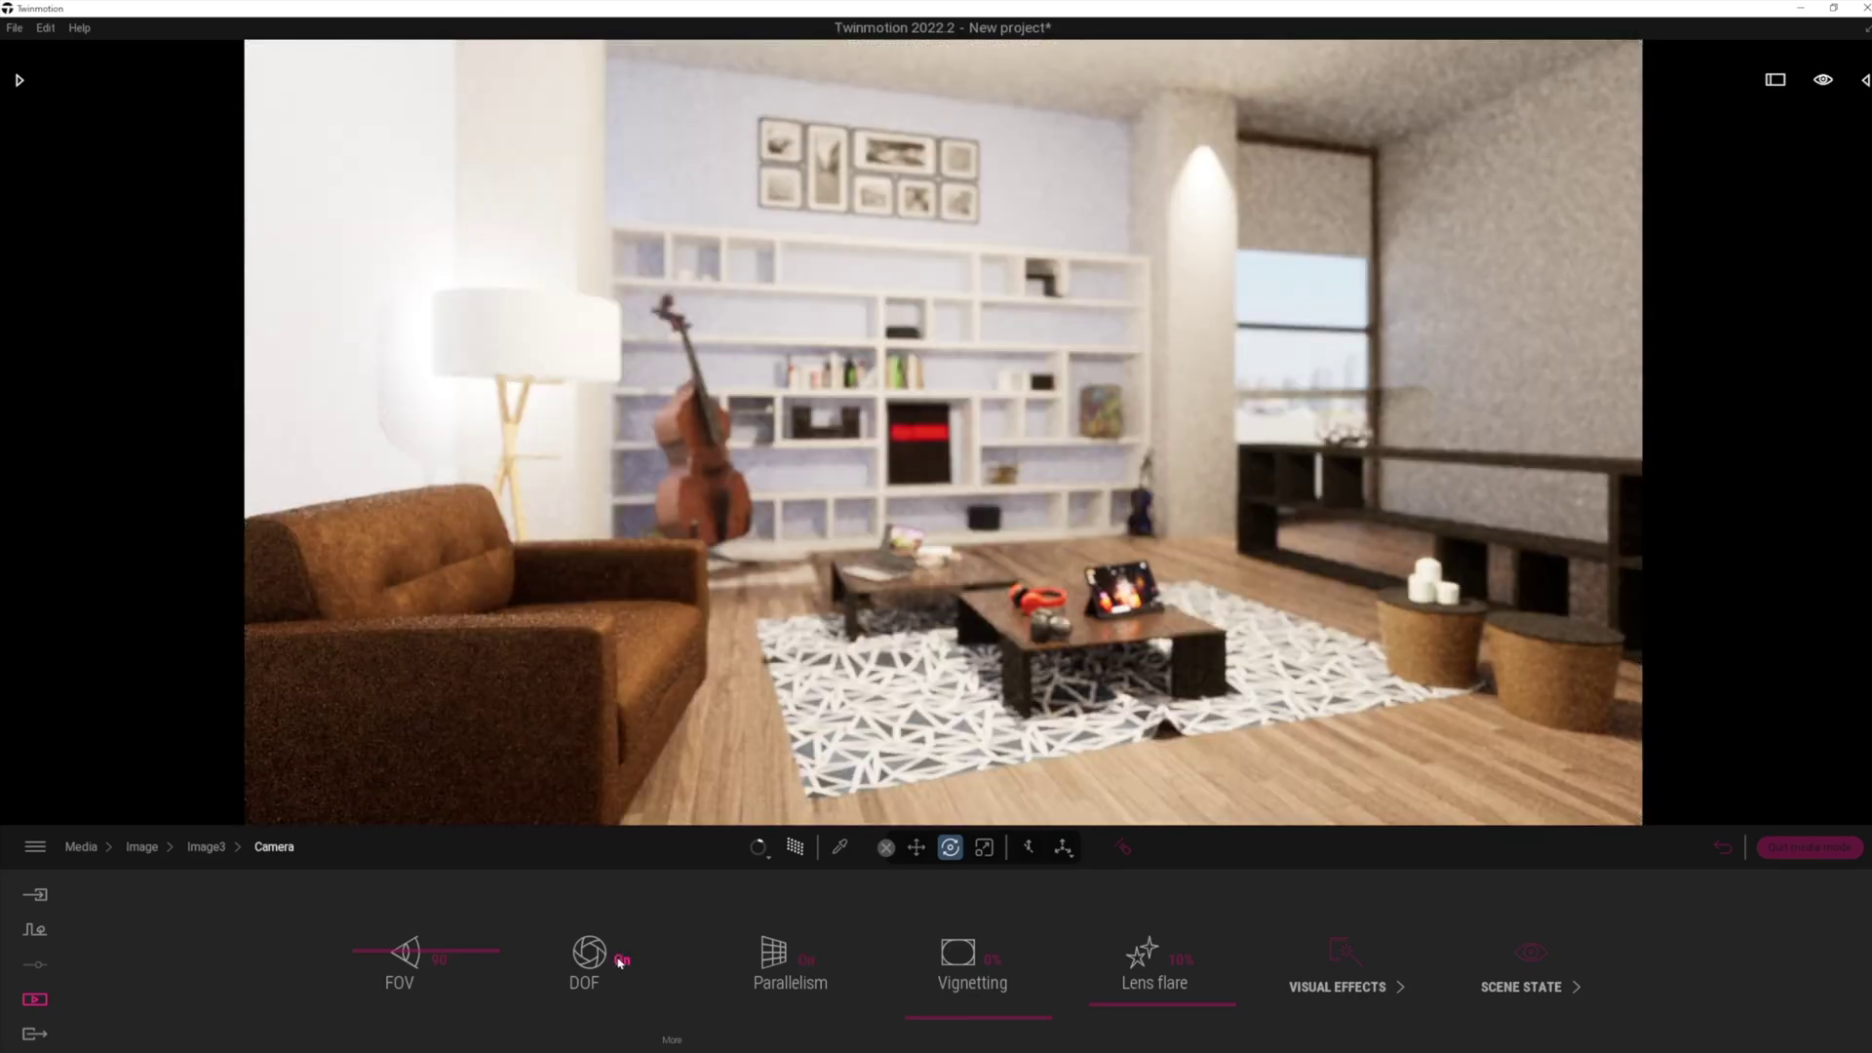
click(372, 957)
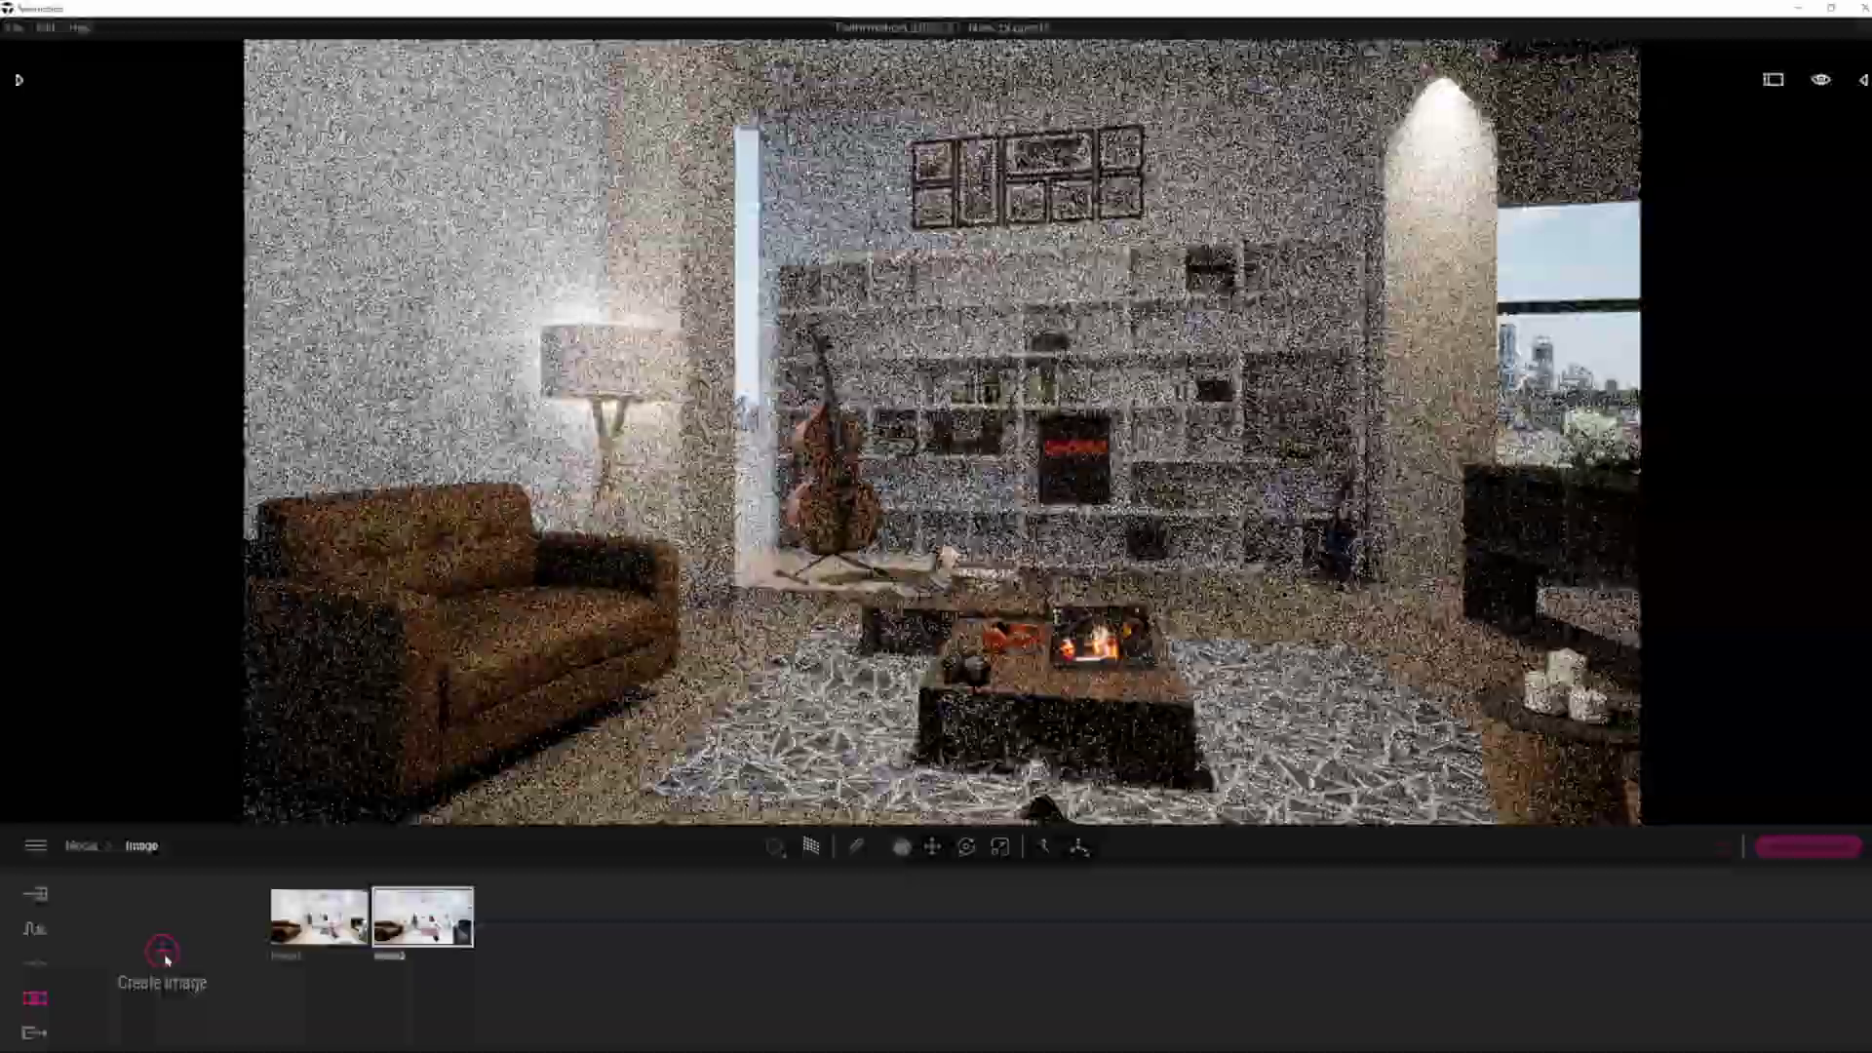
- Create another image from the Image2 view and try a framing closer to the window with path tracing off
click(162, 953)
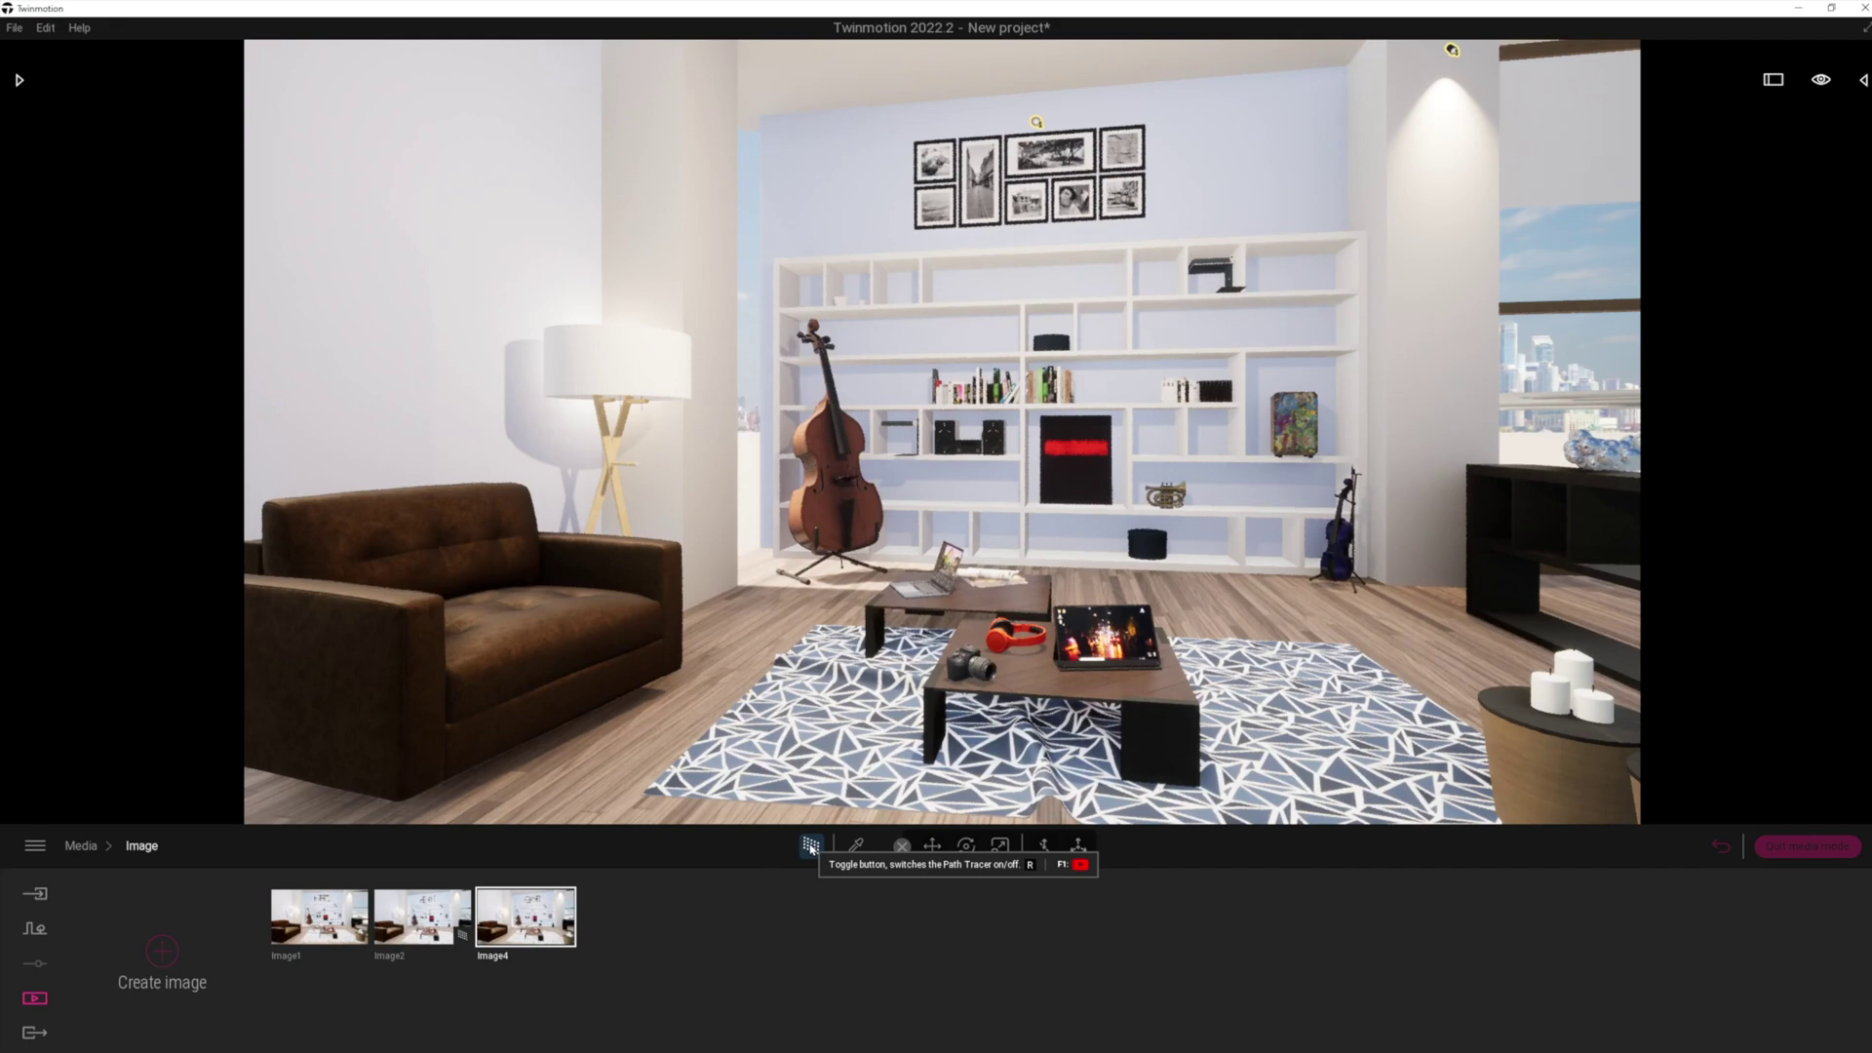
key(a)
right_drag(682, 702, 838, 700)
middle_drag(838, 700, 845, 657)
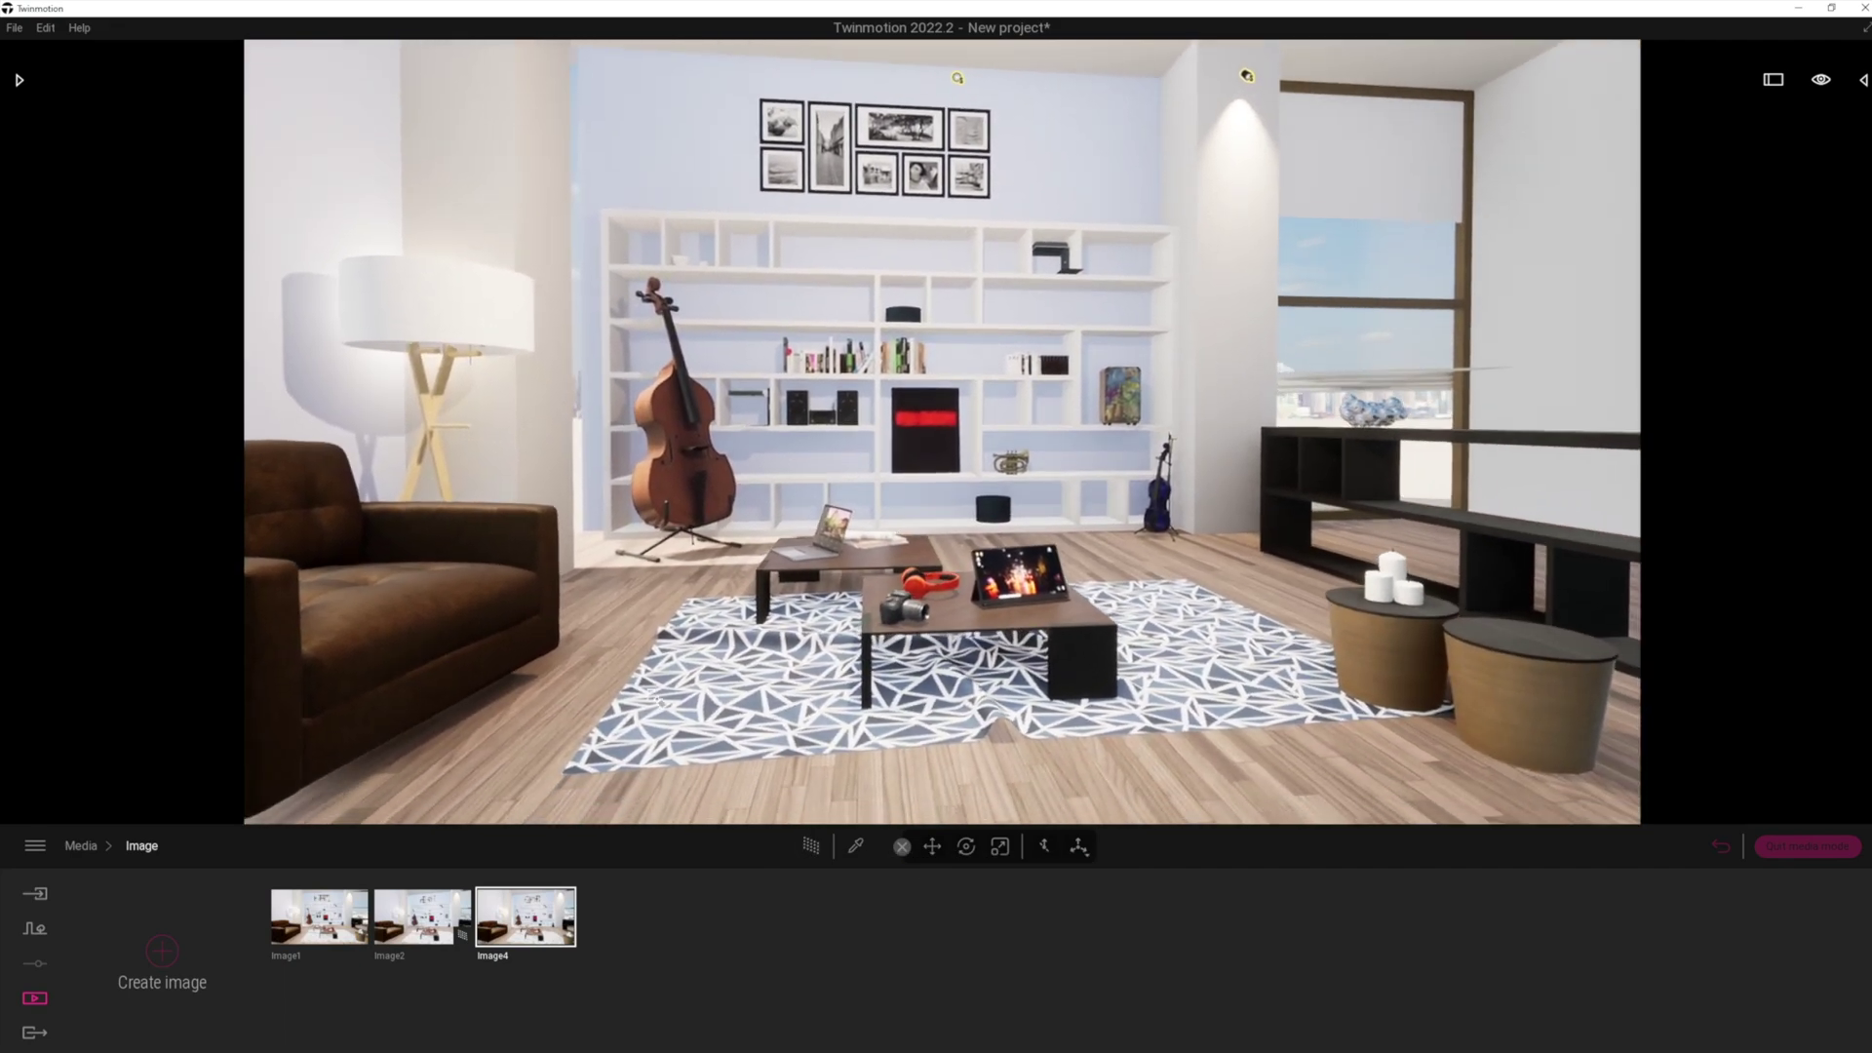
- Lower Image4's camera and narrow its field of view to 49
click(563, 959)
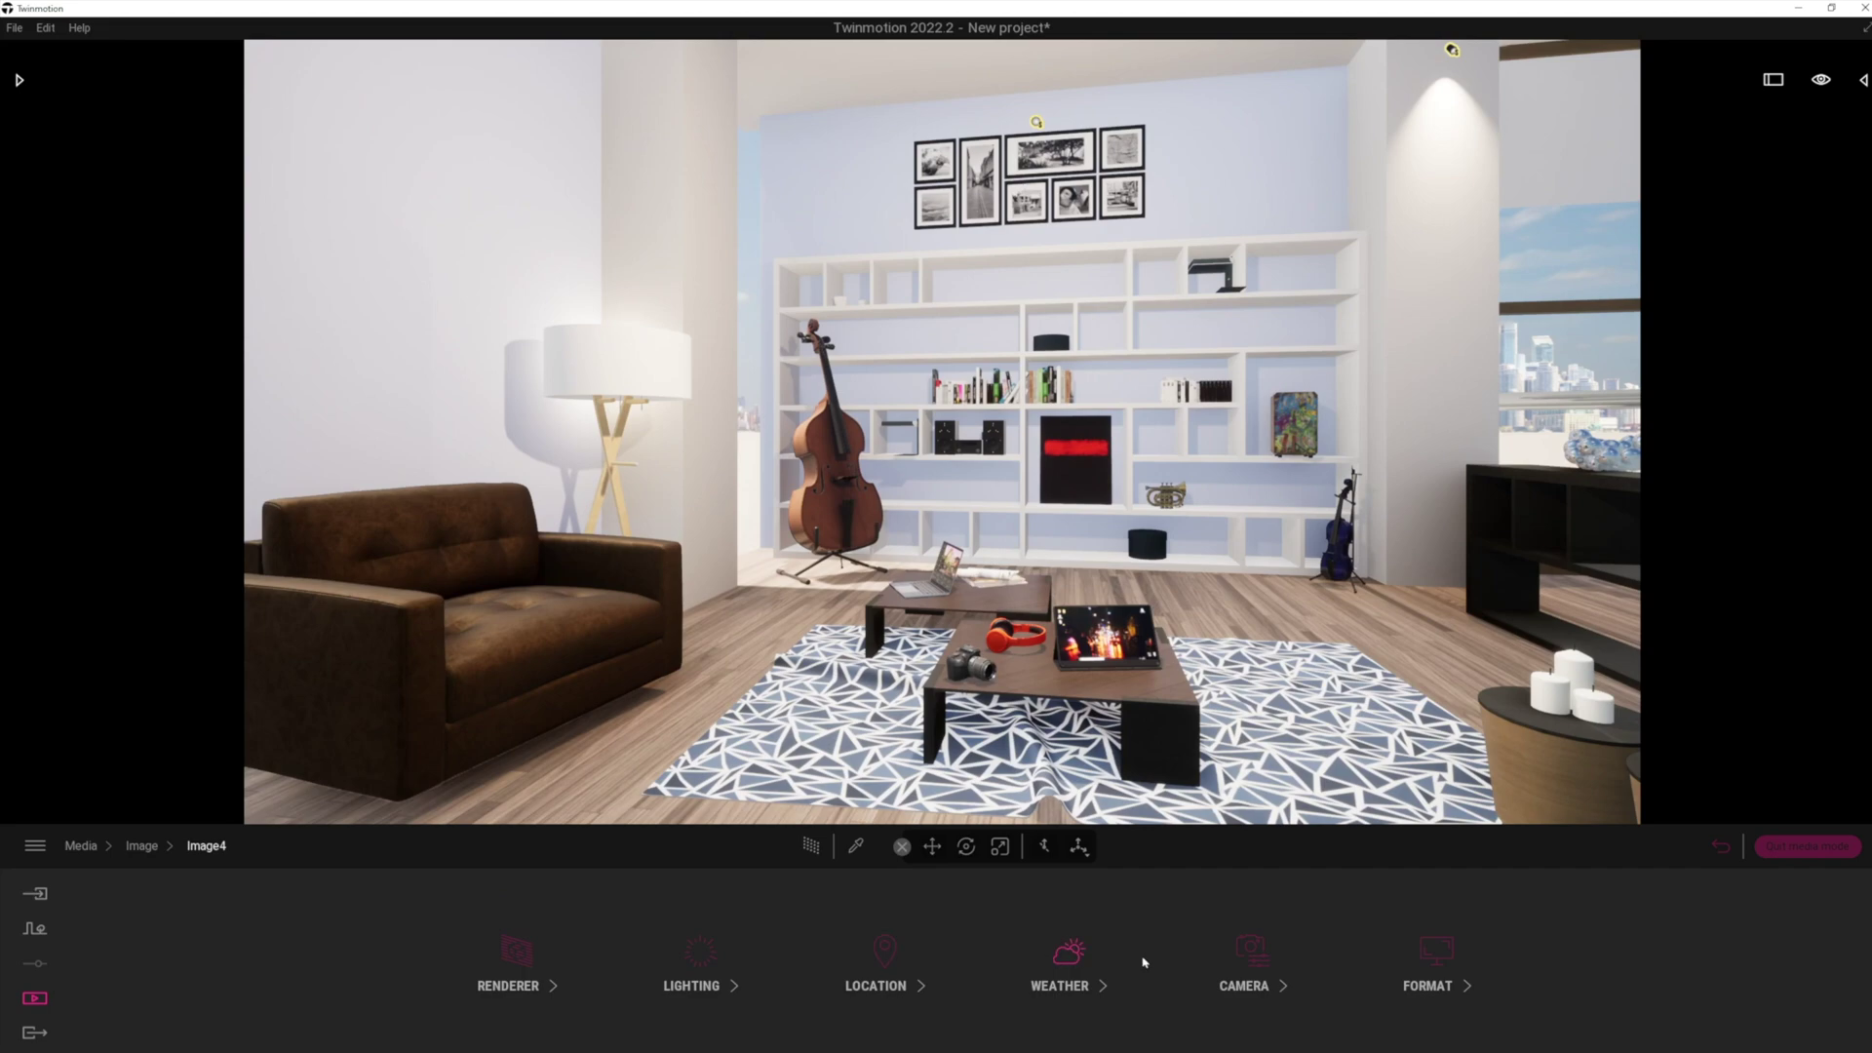
click(1238, 964)
drag(448, 949, 364, 966)
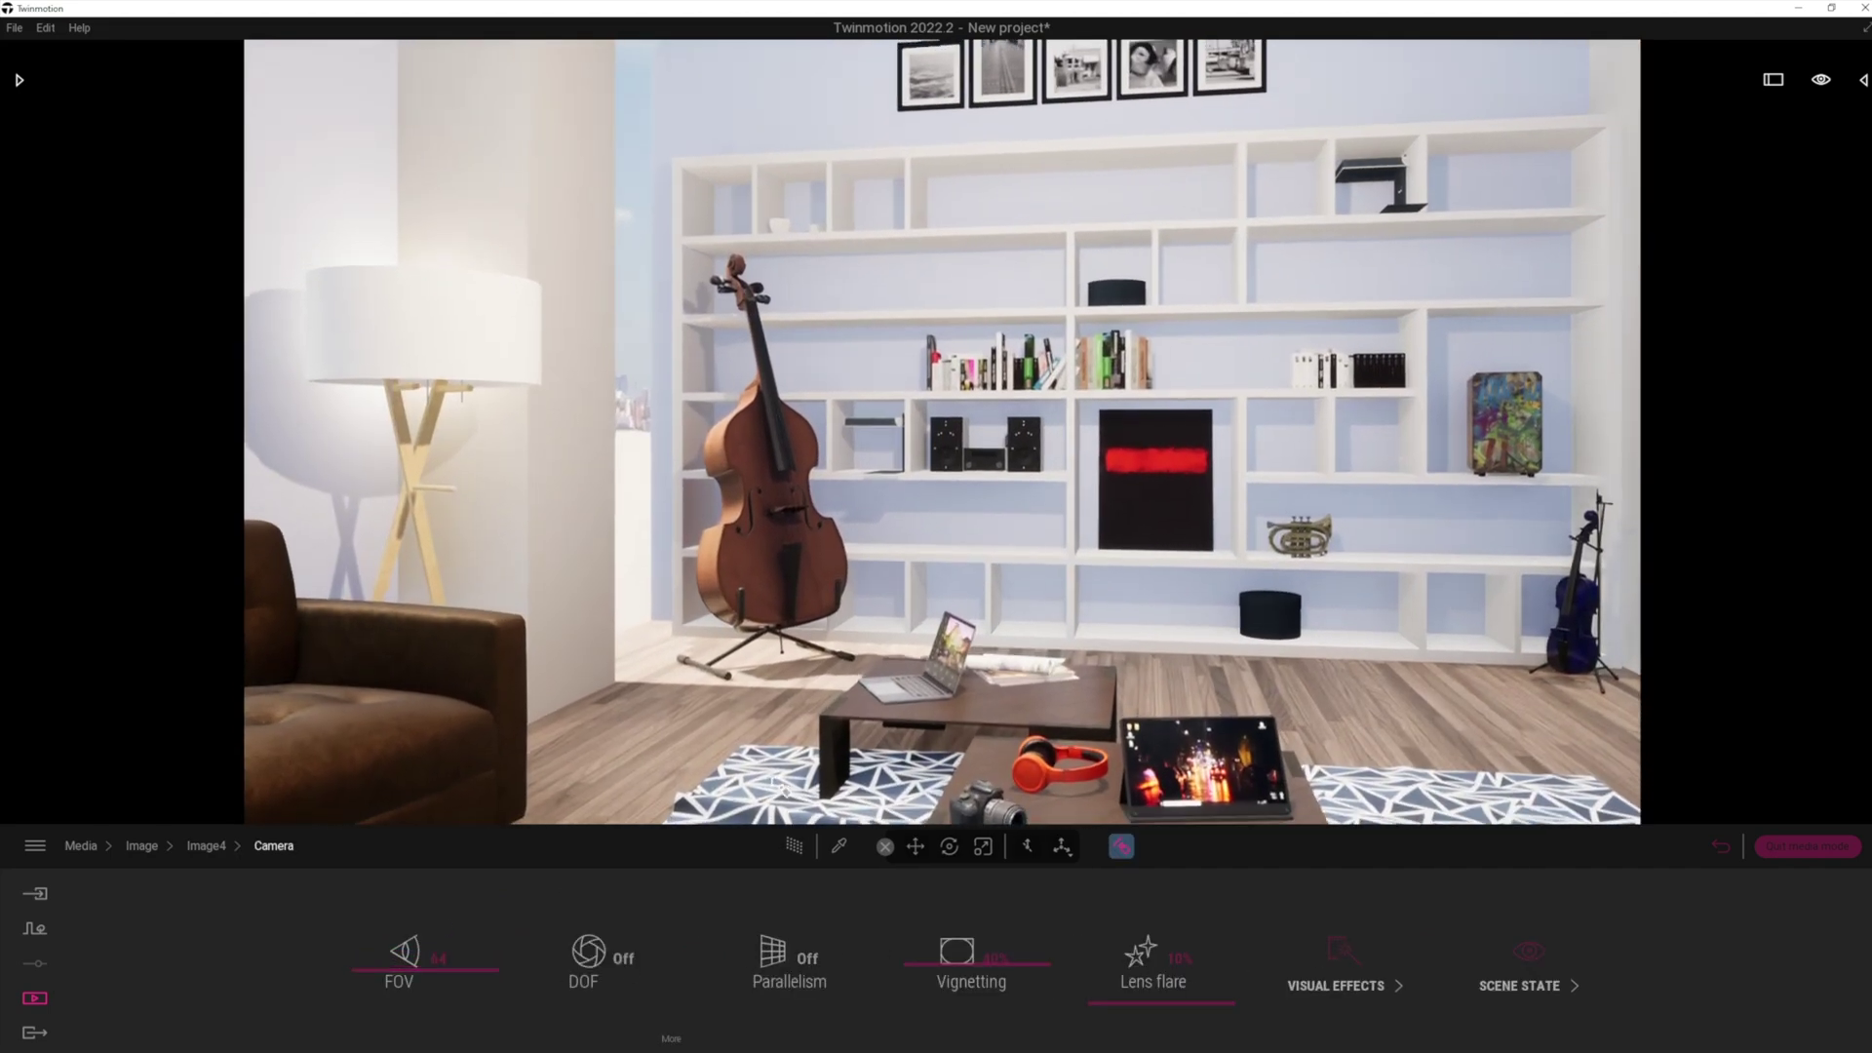
key(q)
key(q)
key(q)
drag(384, 974, 387, 984)
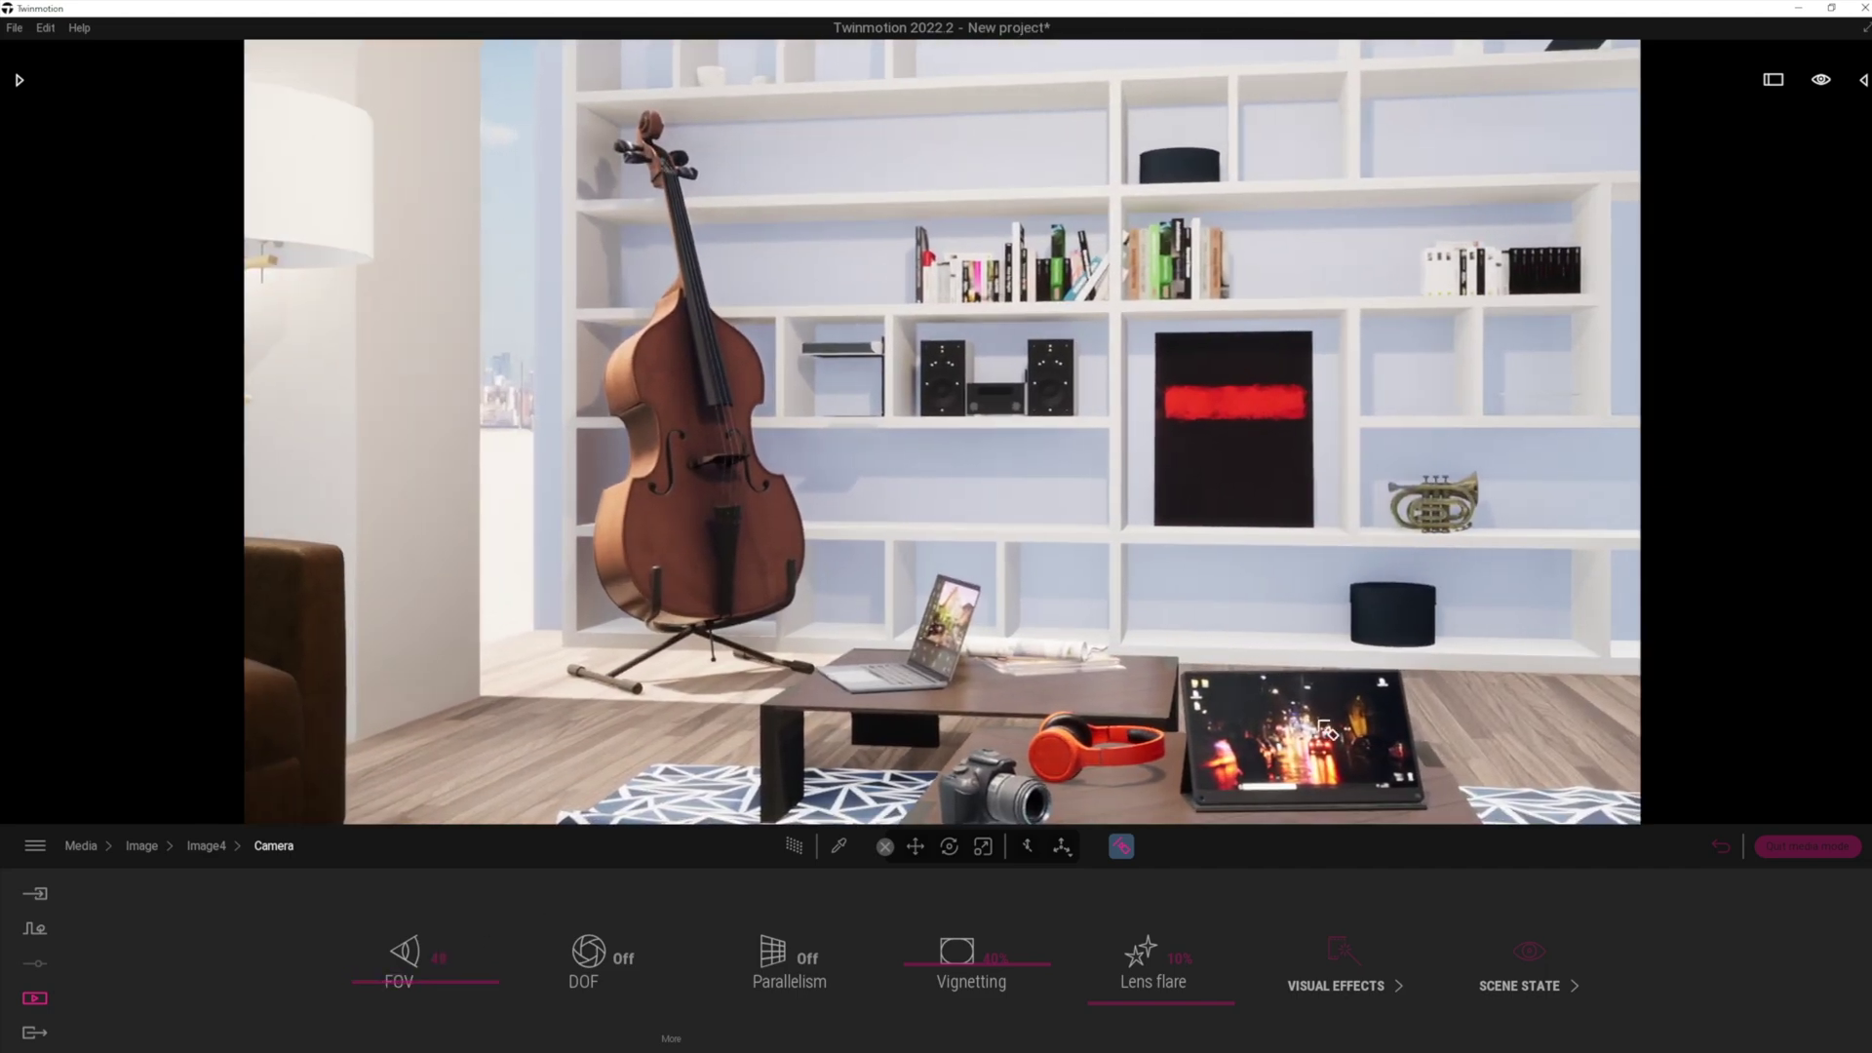
- Frame a low close-up of the coffee table with the double bass and bookshelf behind it
right_drag(1322, 737, 1218, 725)
key(q)
key(d)
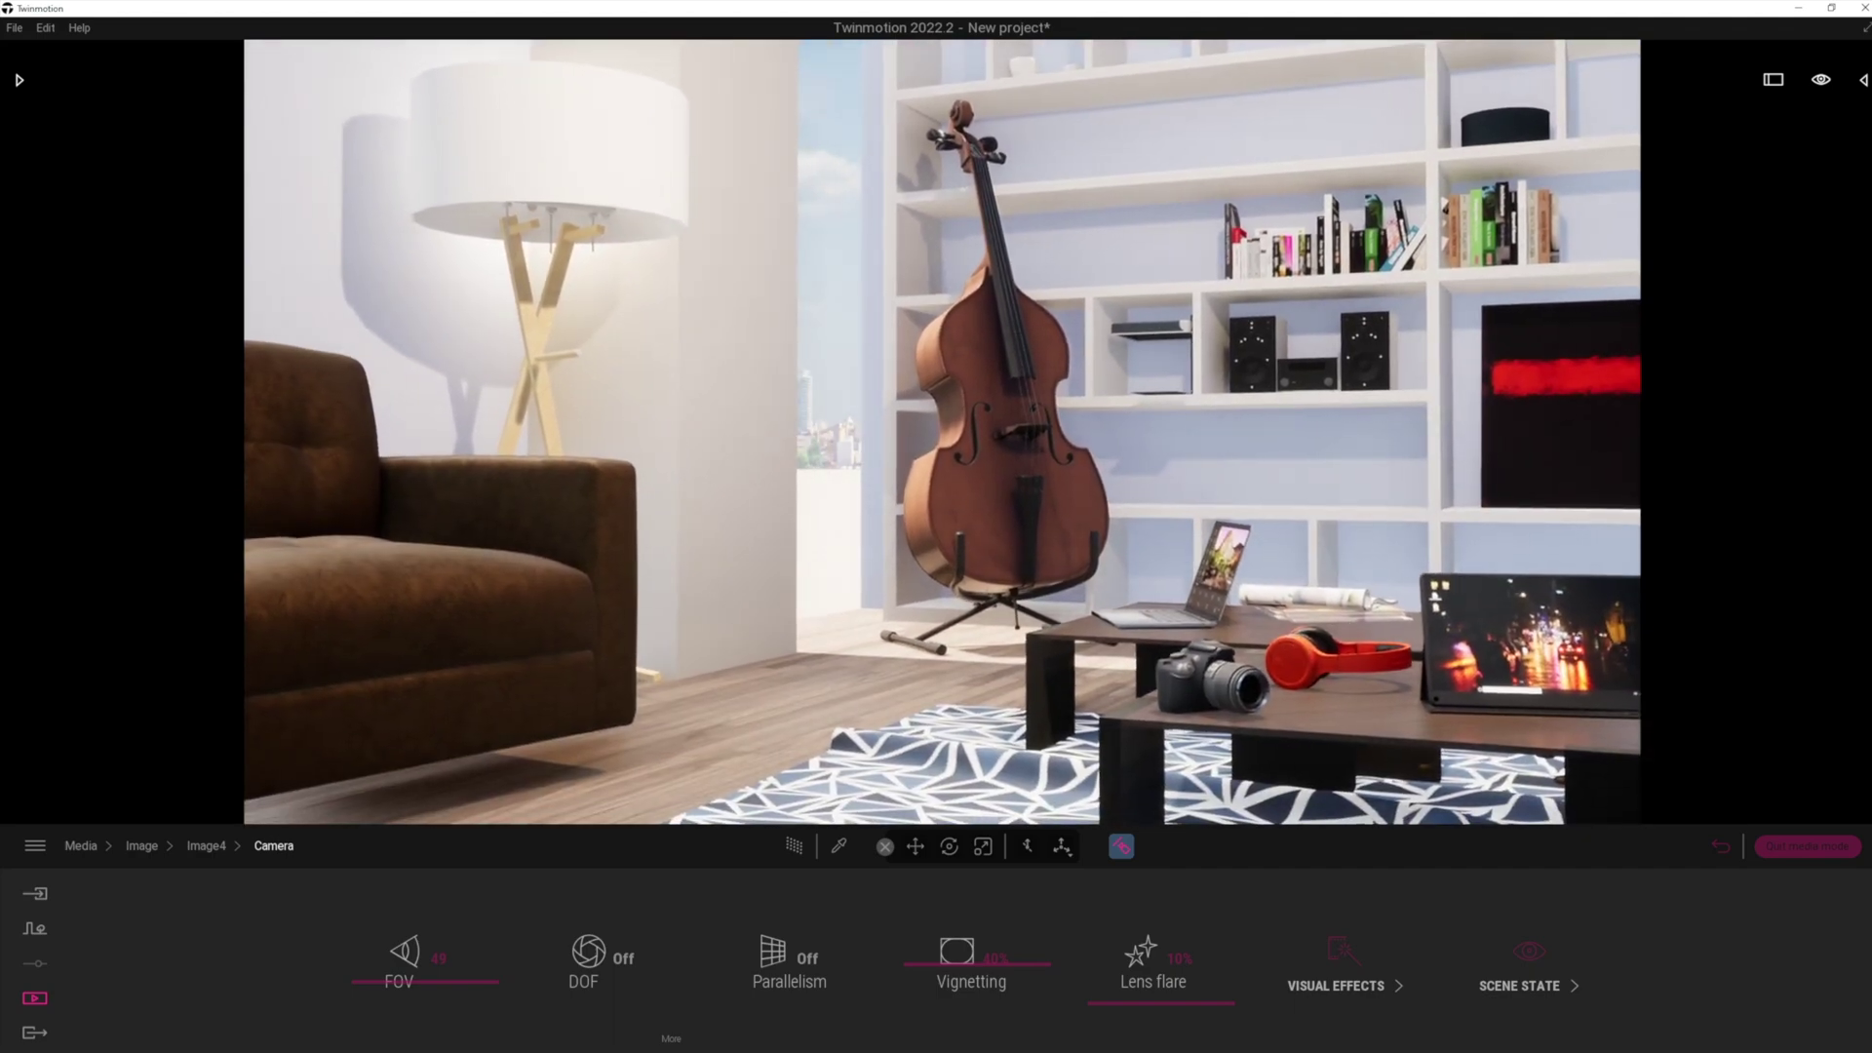
key(d)
key(e)
key(e)
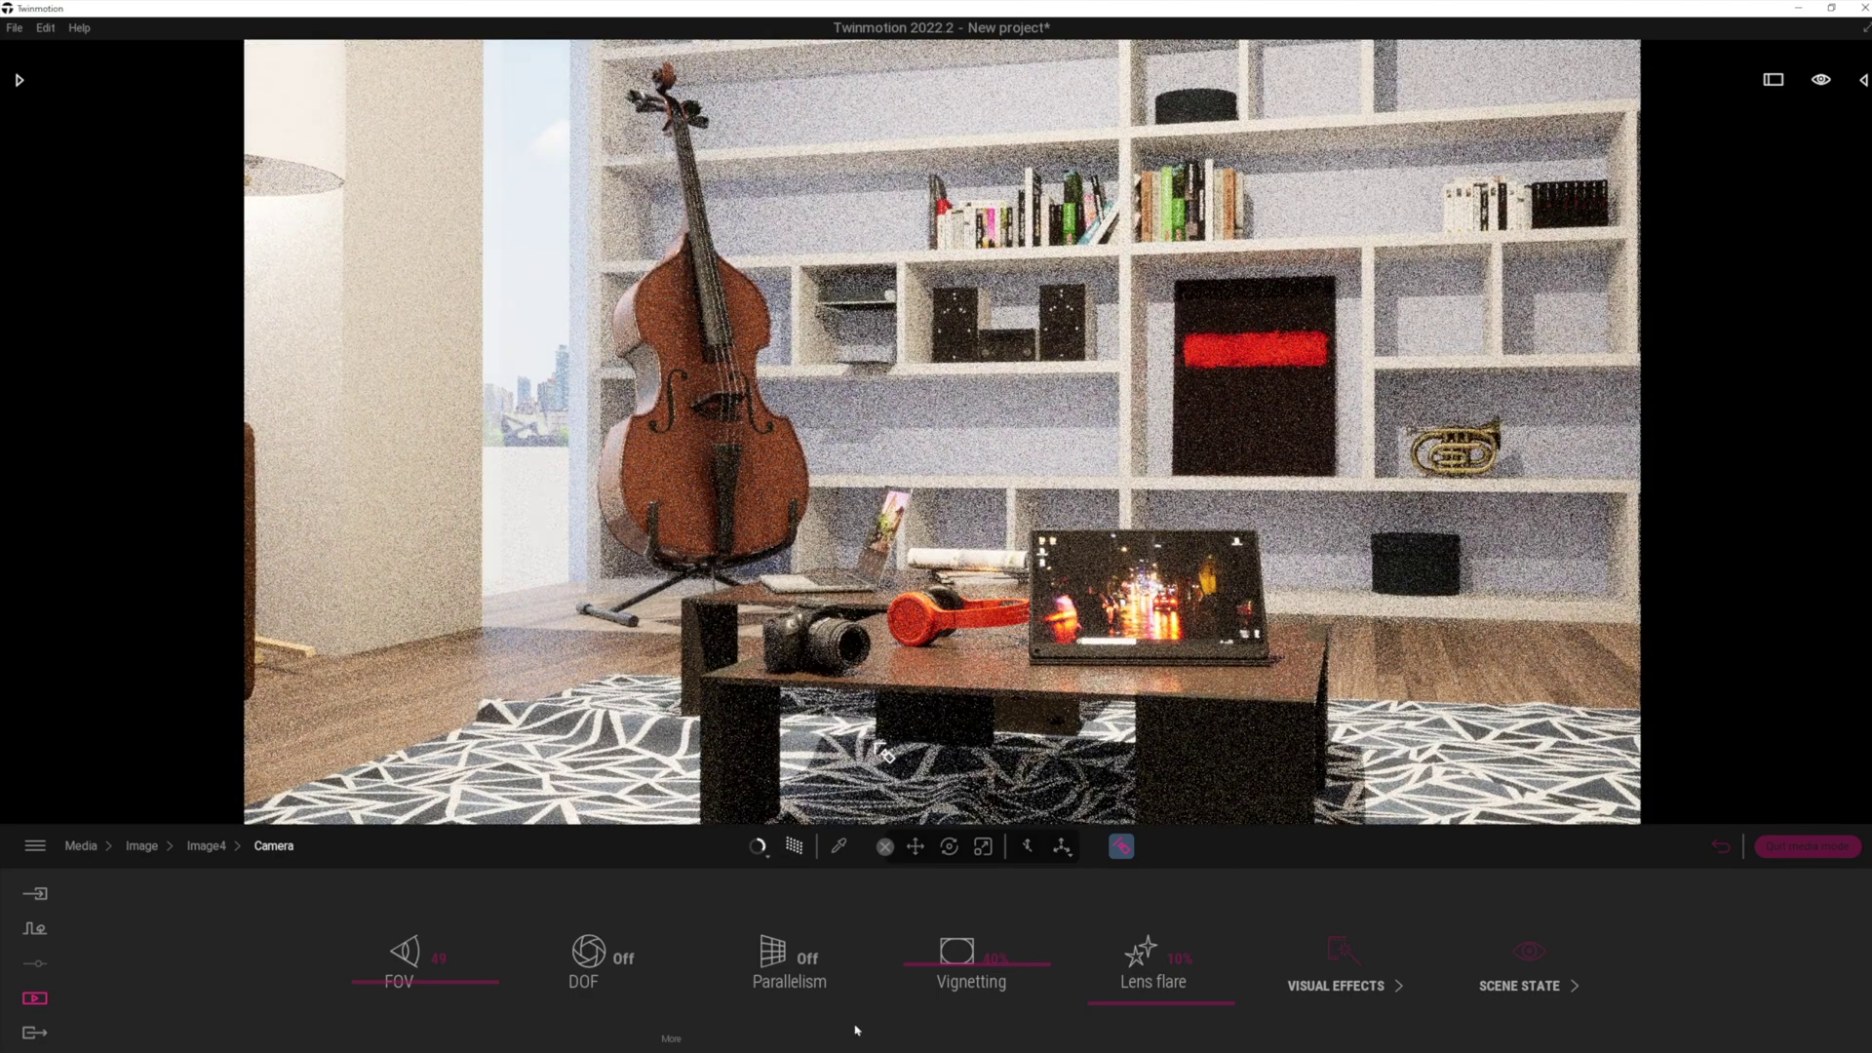
- Set Image4's vignetting to 0% and turn on depth of field, focused on the coffee table's front edge below the tablet
drag(977, 964, 977, 1016)
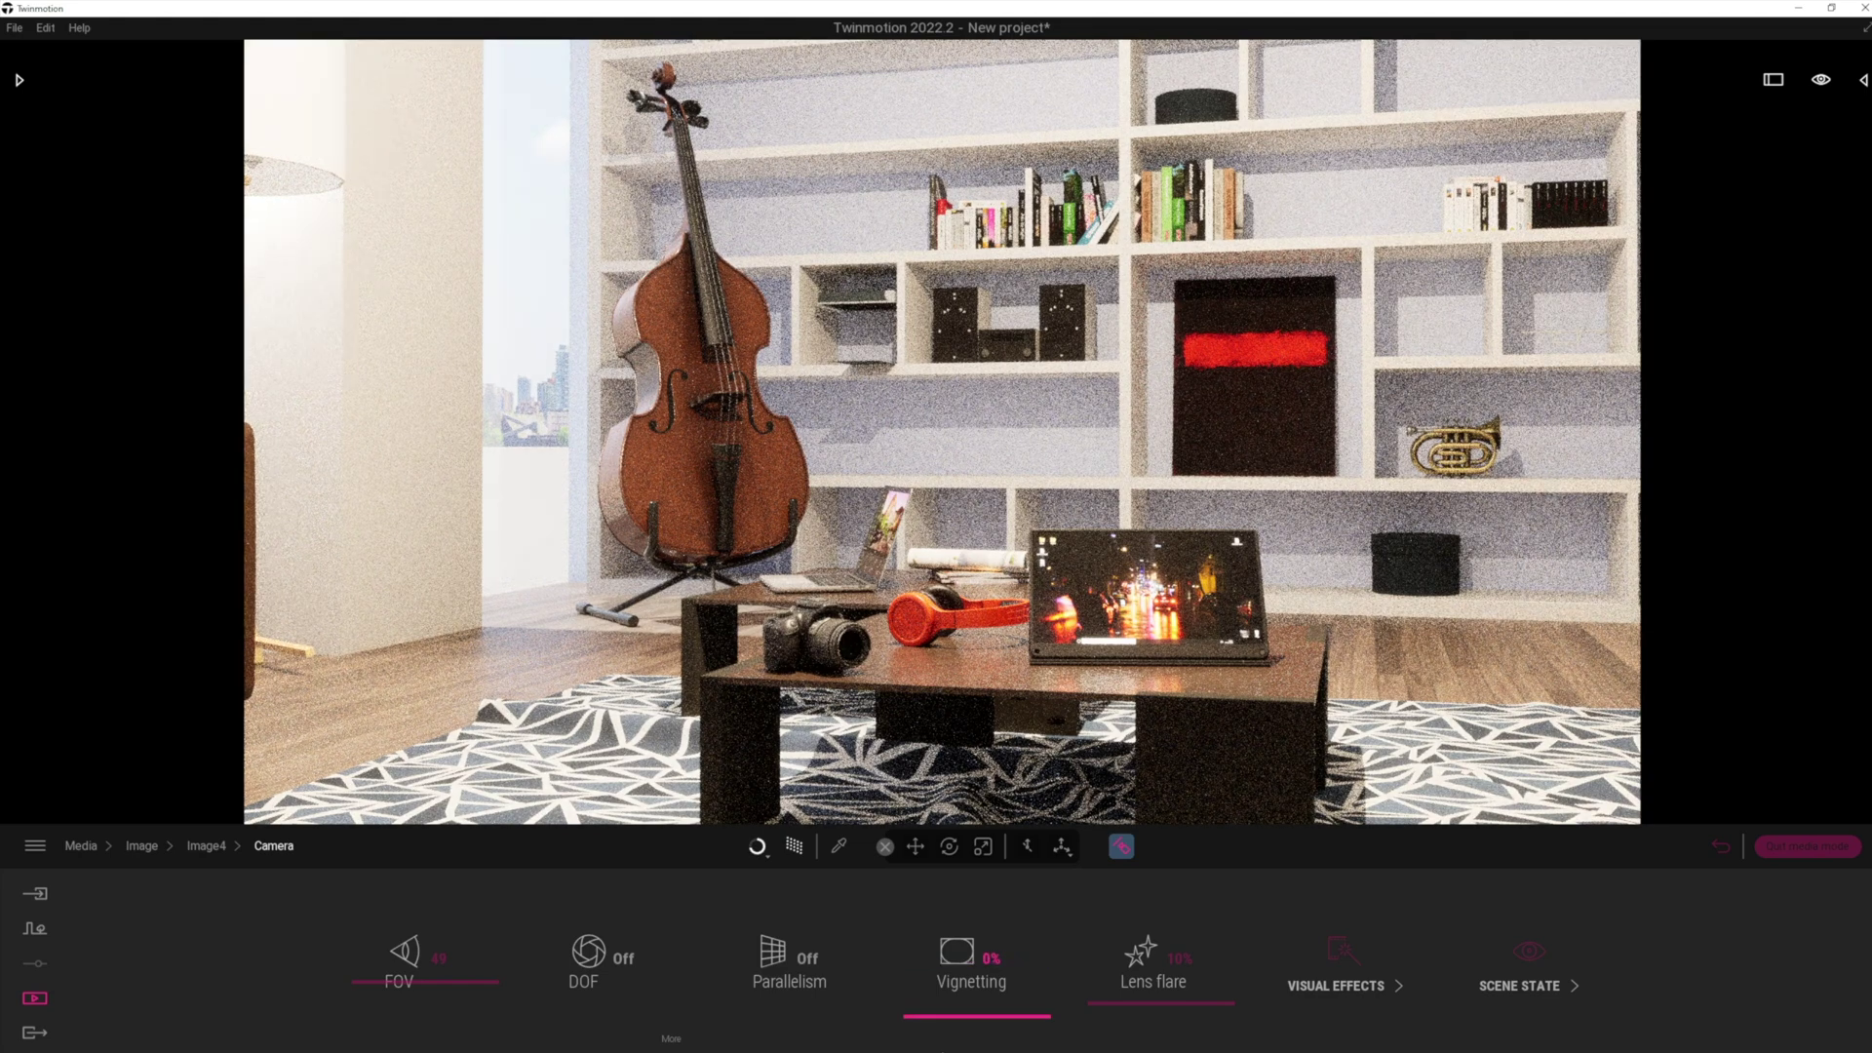
click(619, 959)
click(670, 1038)
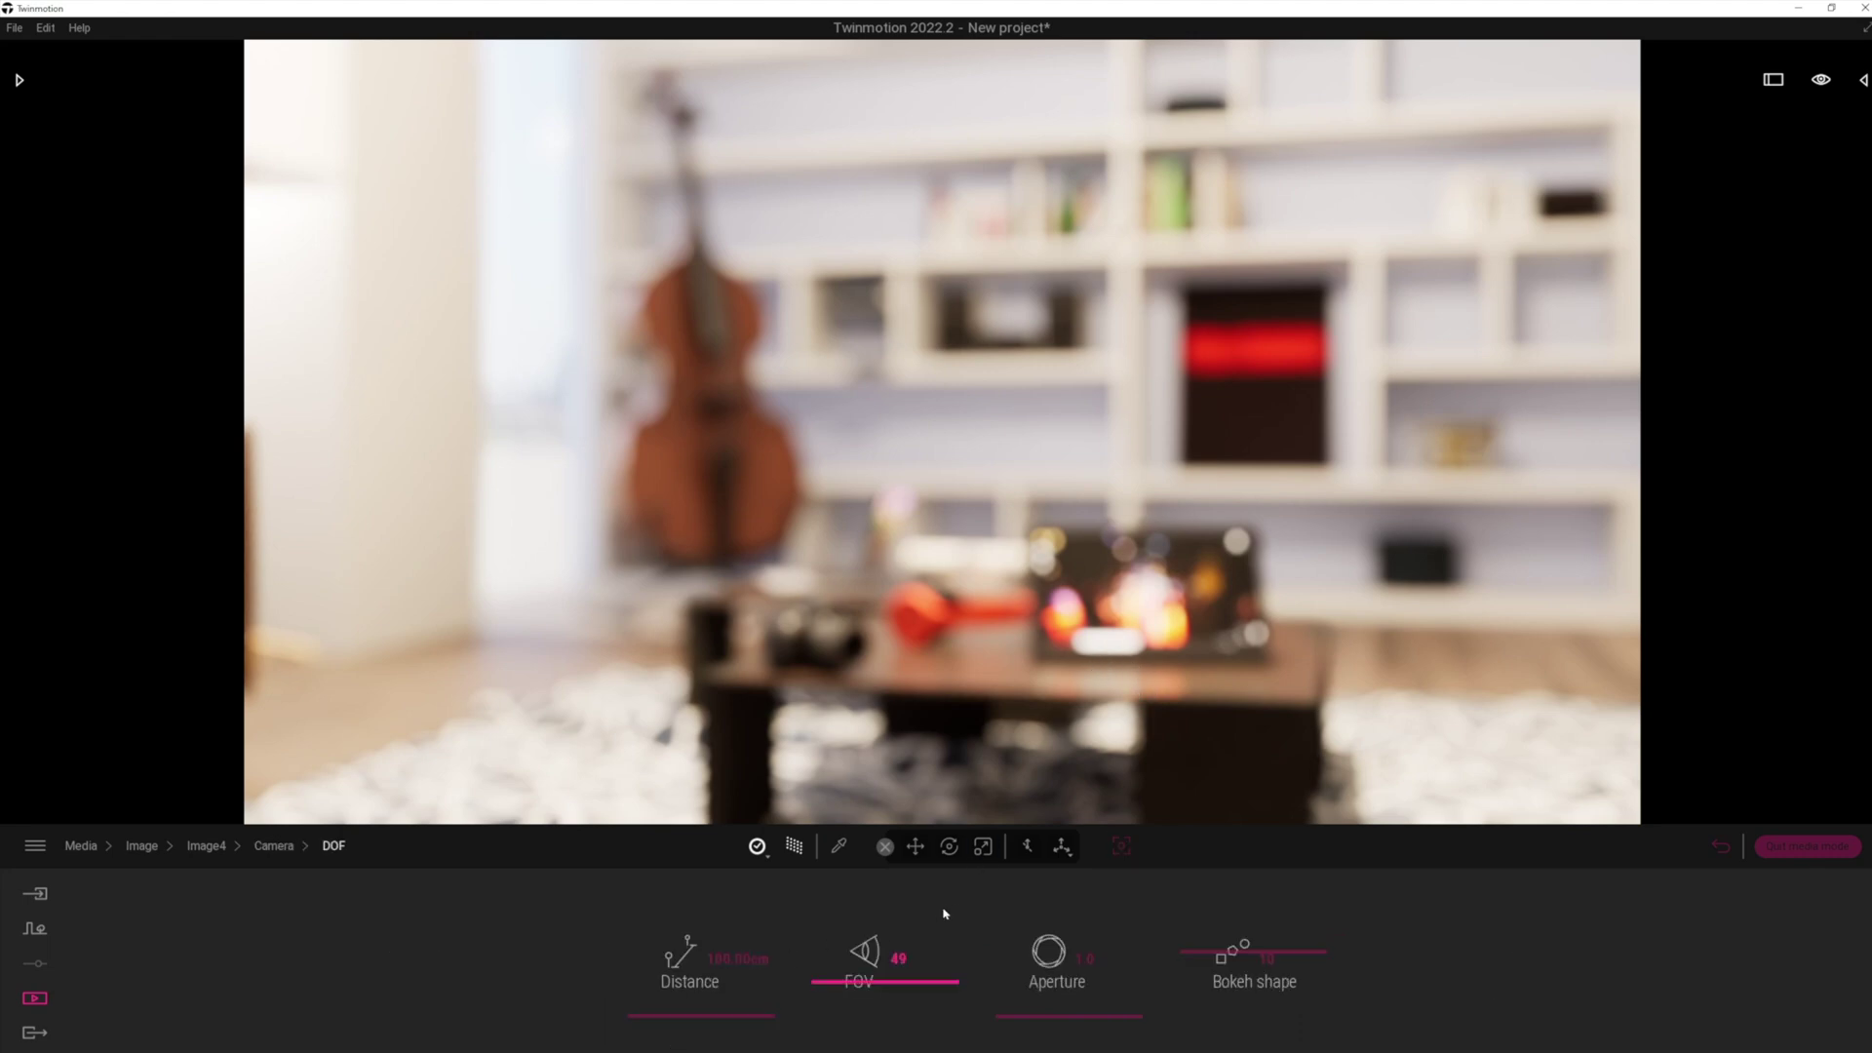
click(1047, 676)
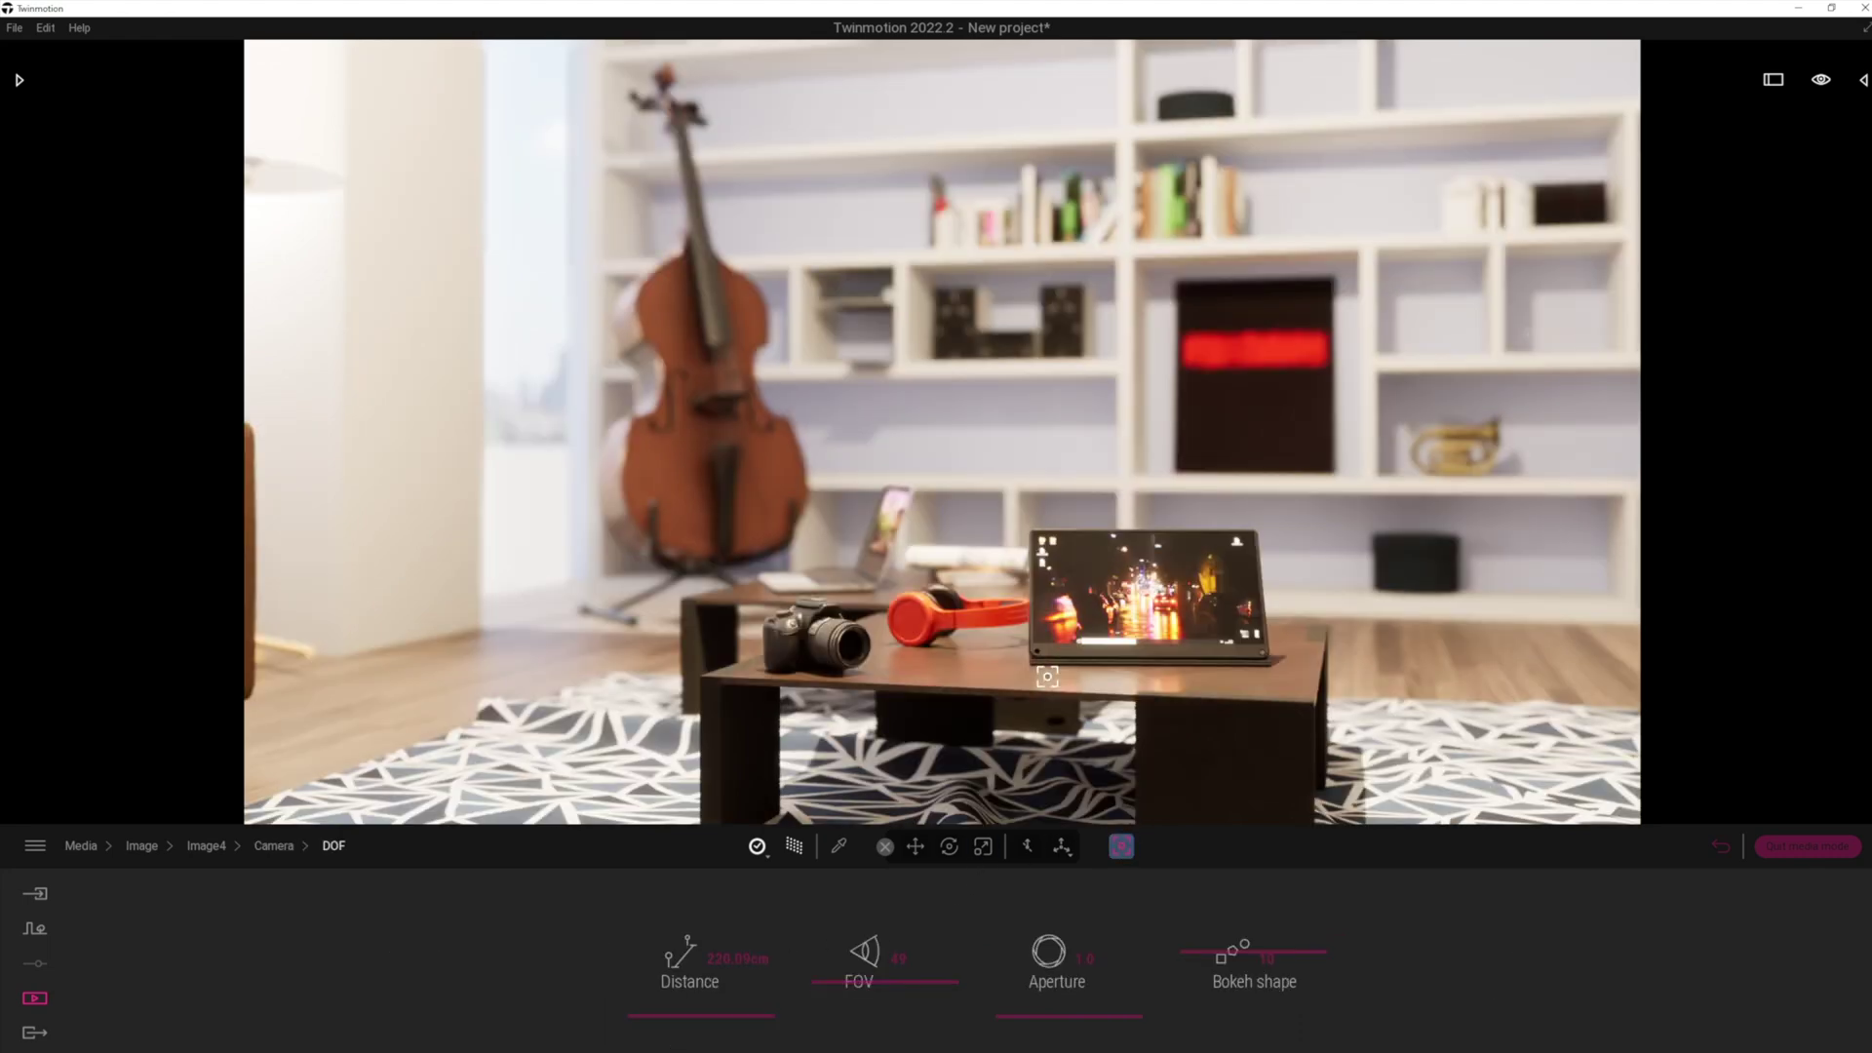
- Shift the path-traced close-up to show more of the rug and set the depth-of-field aperture to 1.5
click(793, 846)
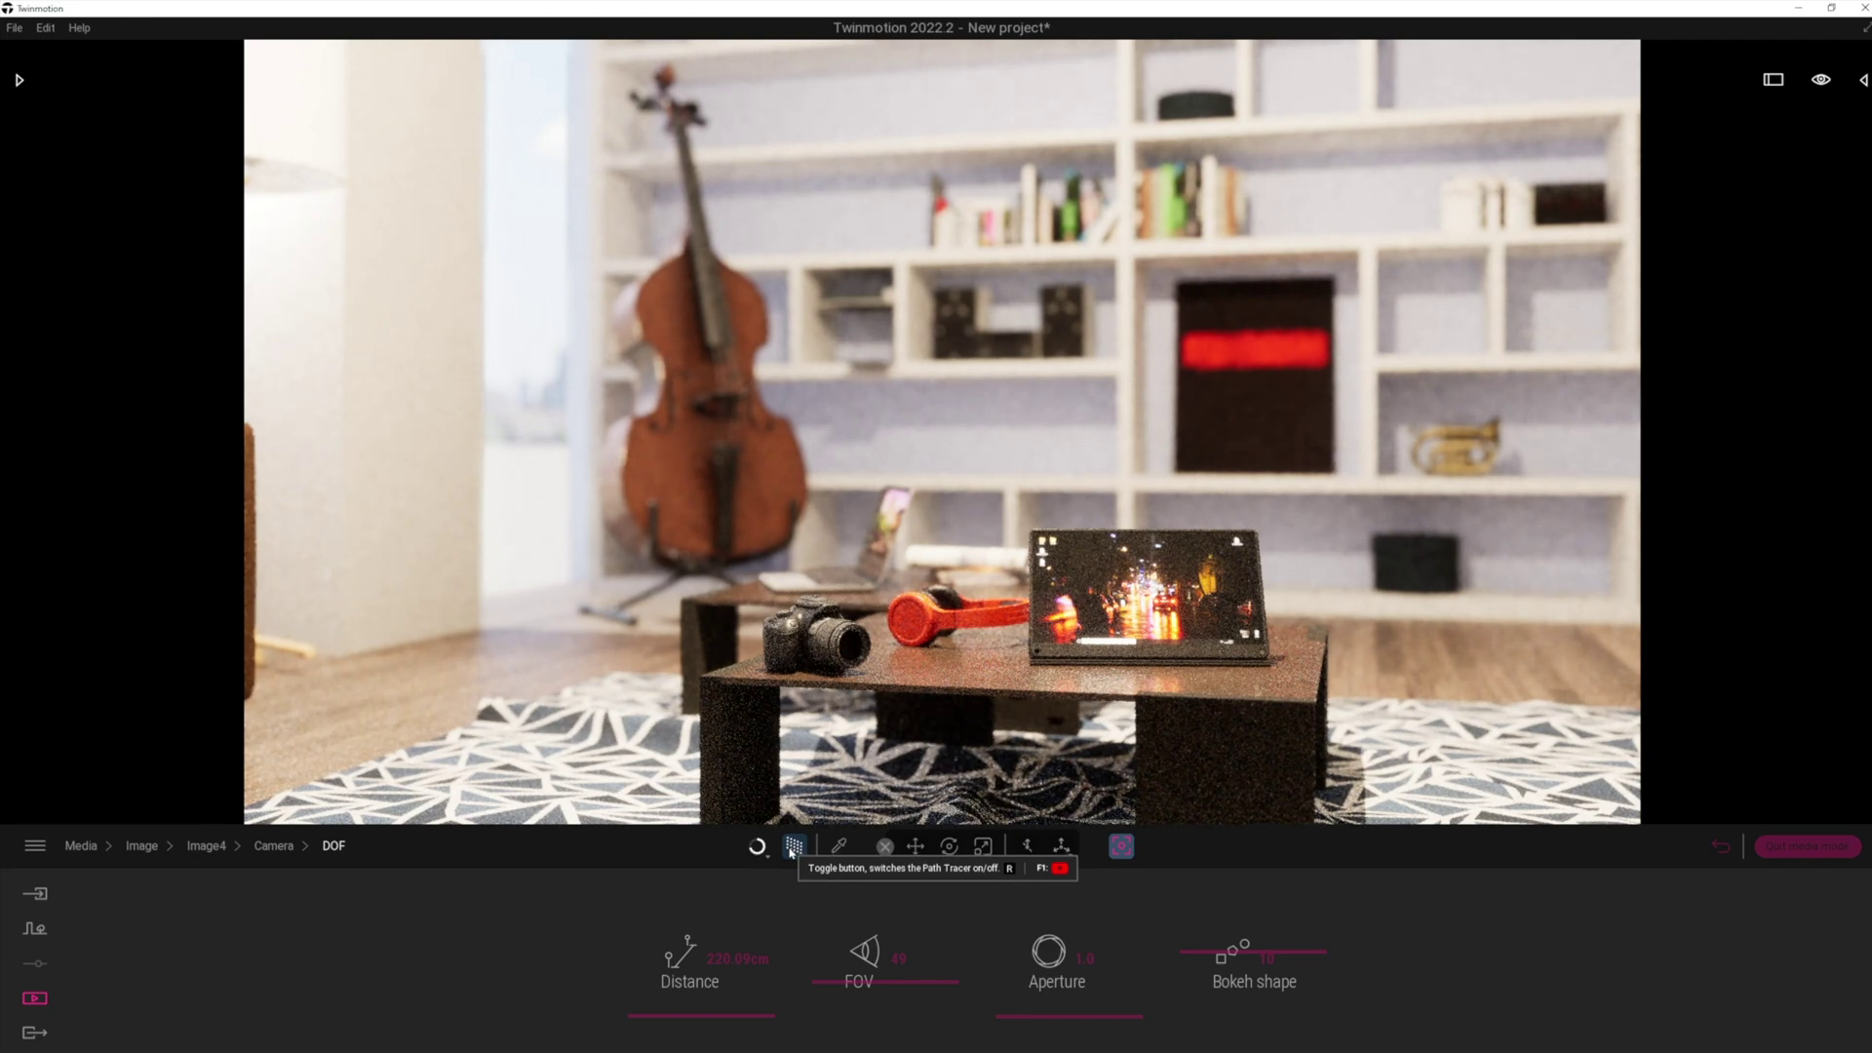
middle_drag(1037, 729, 1032, 676)
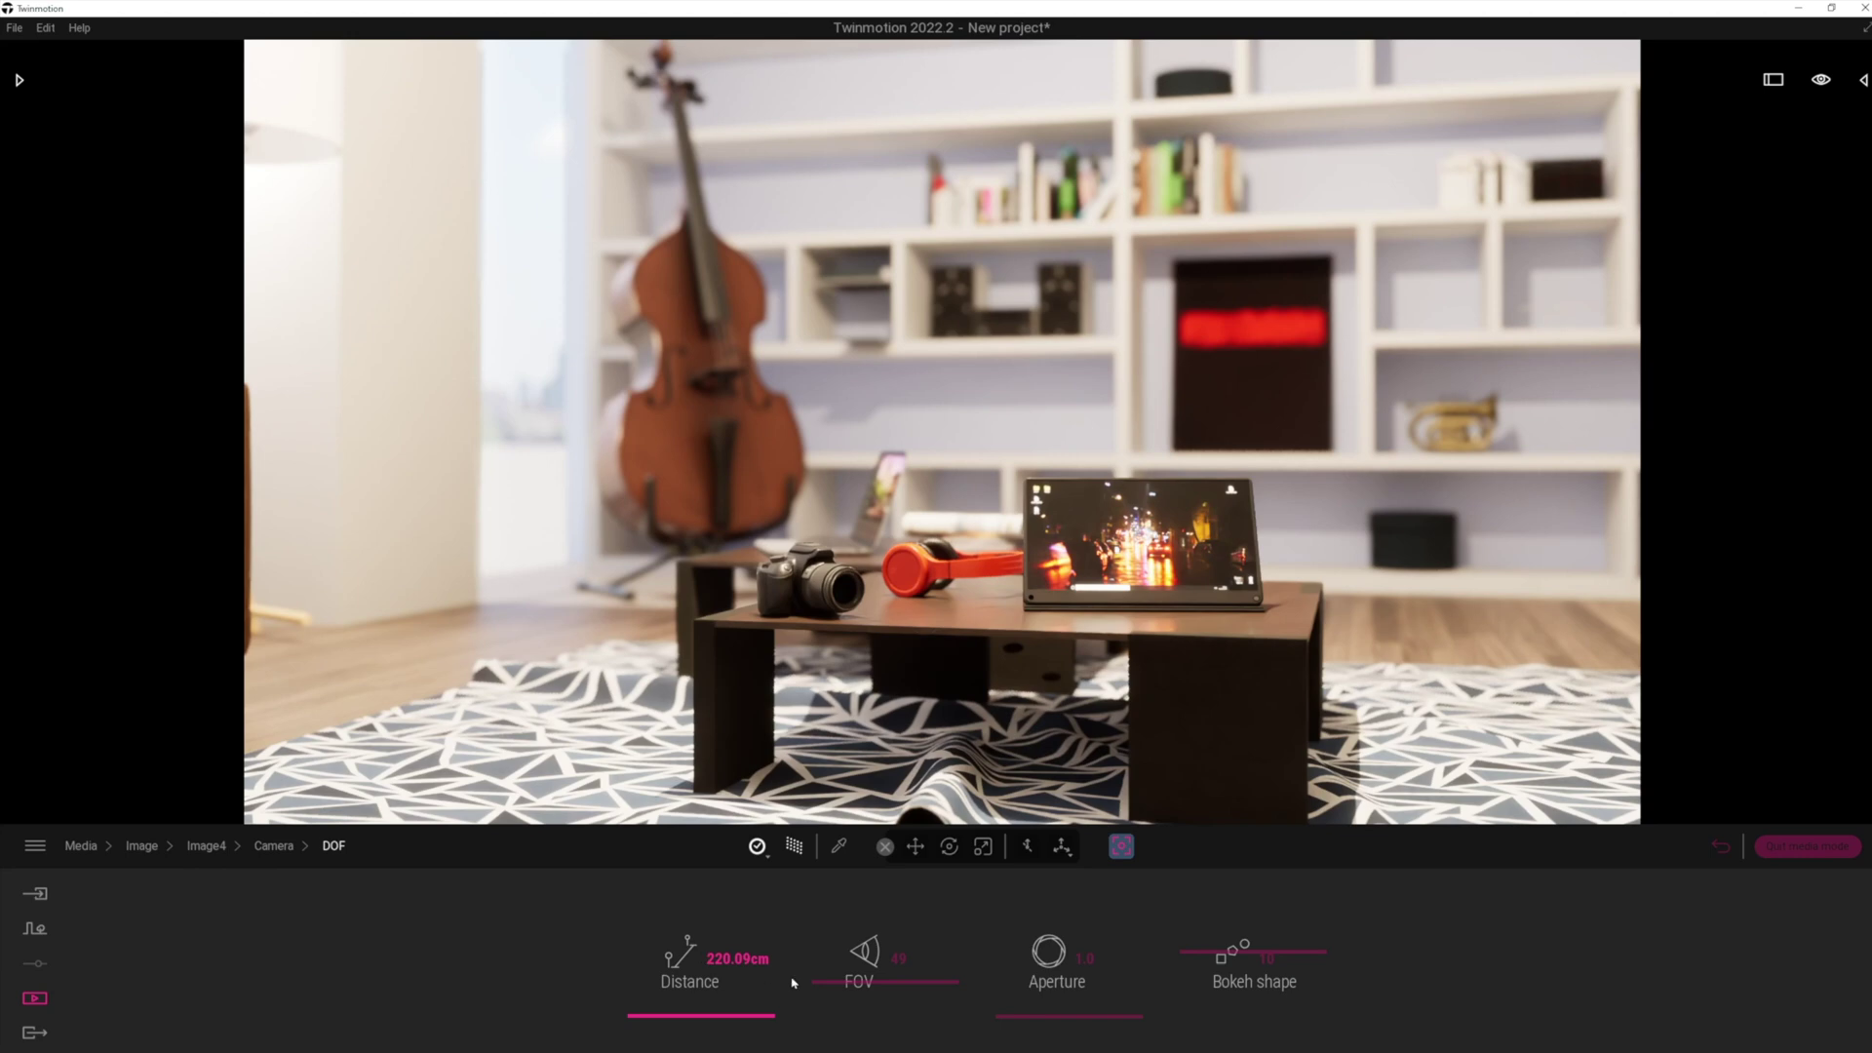
click(1083, 958)
text(2)
key(Return)
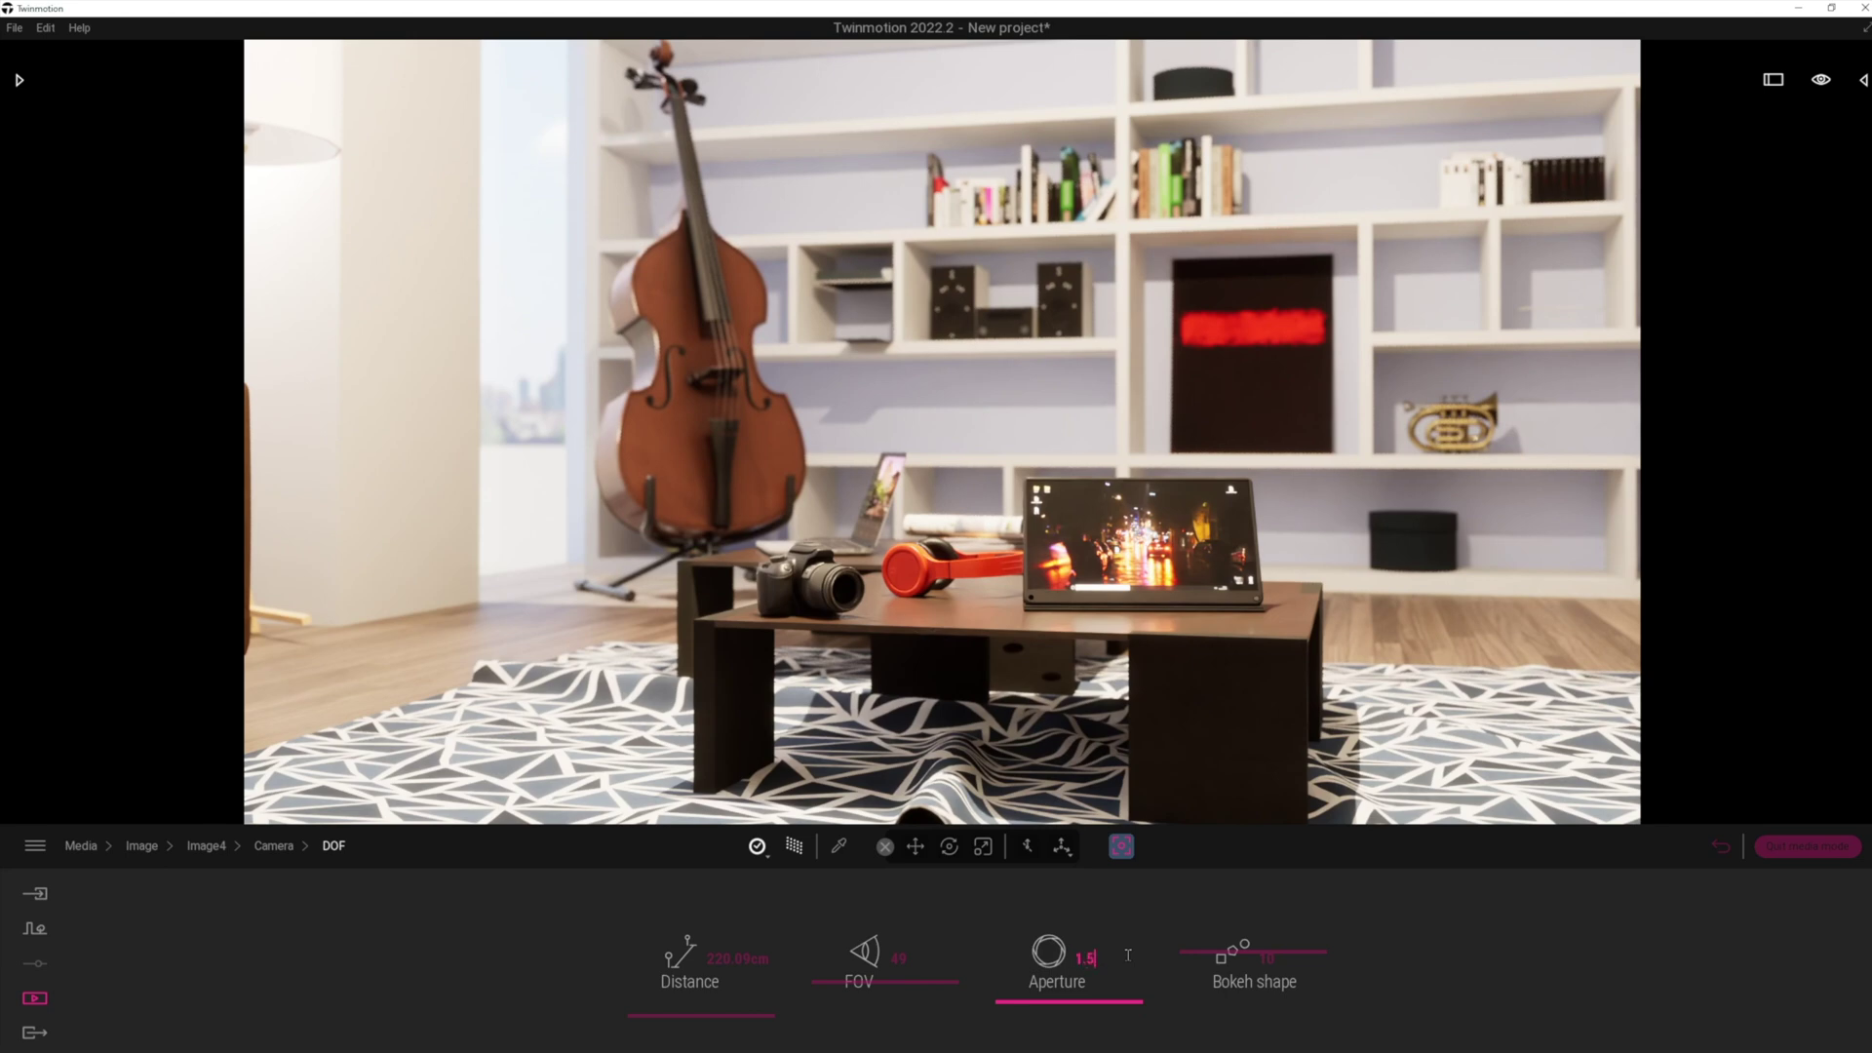
key(Return)
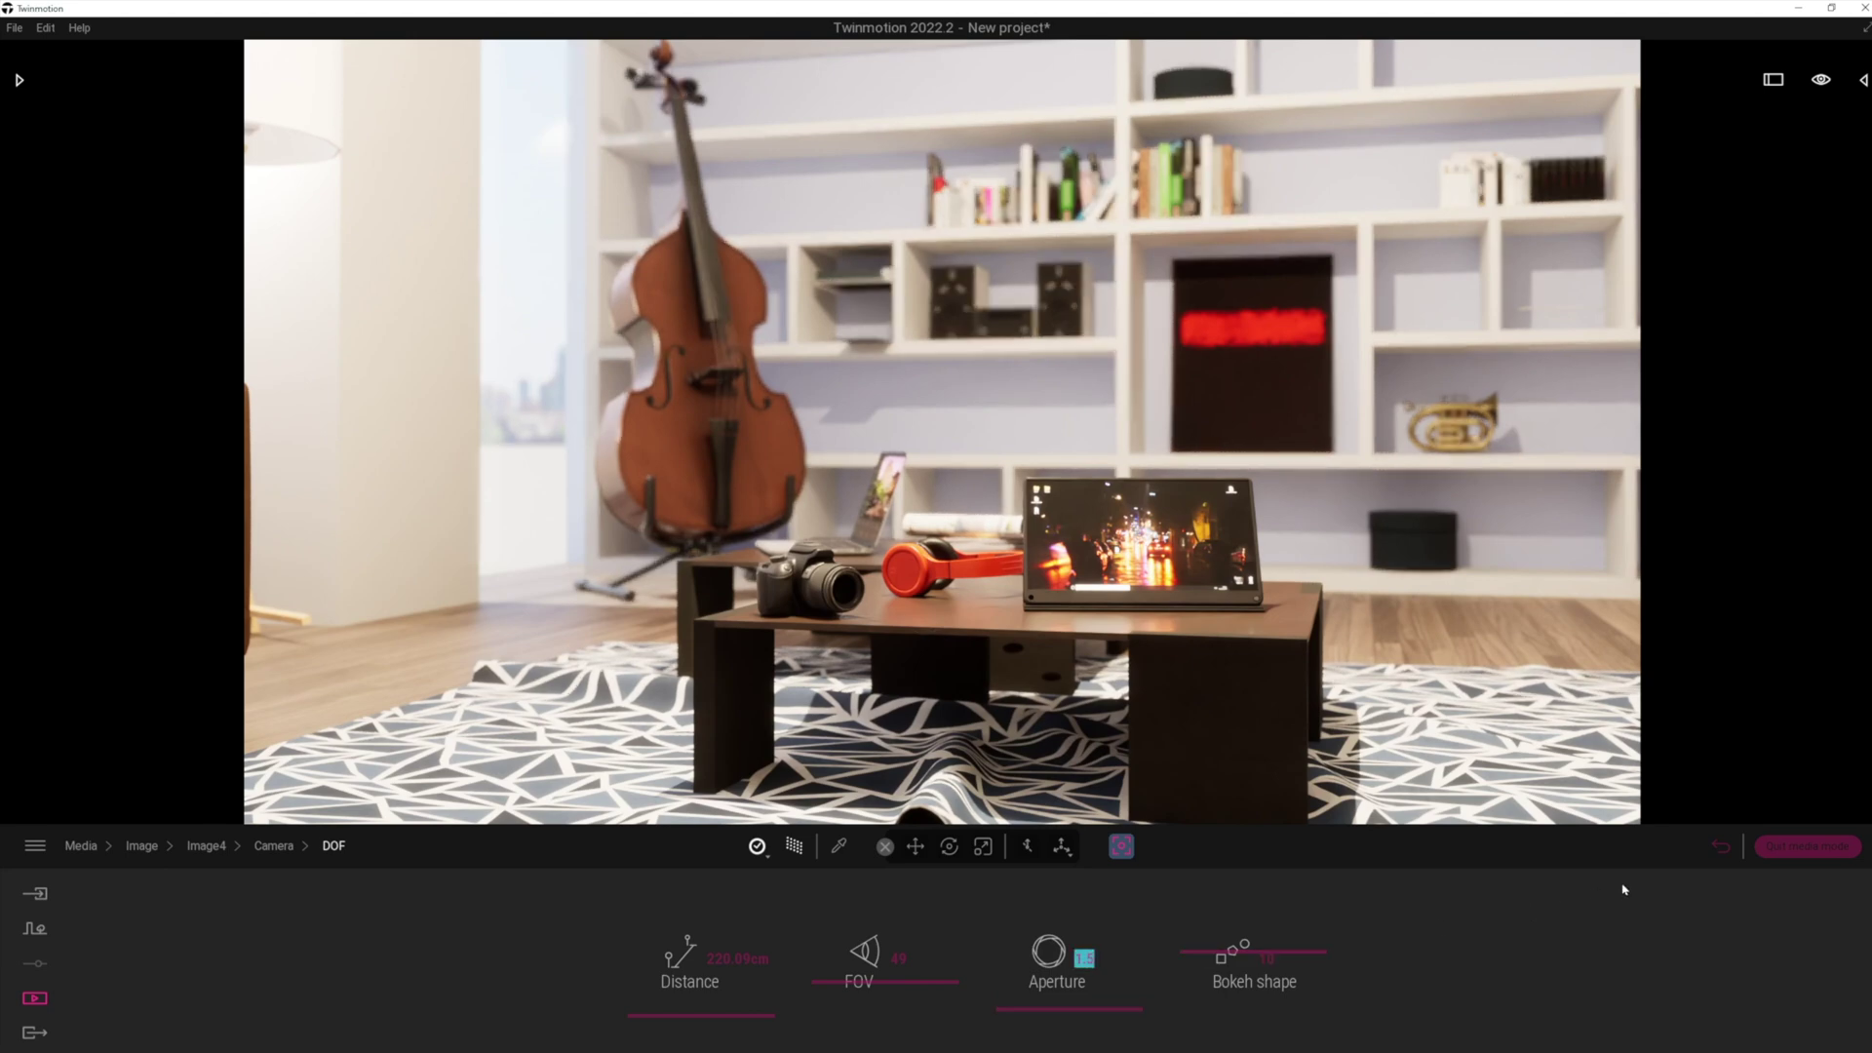
- Leave Image4's camera settings and choose Image1, Image2 and Image4 for local image export
click(1721, 846)
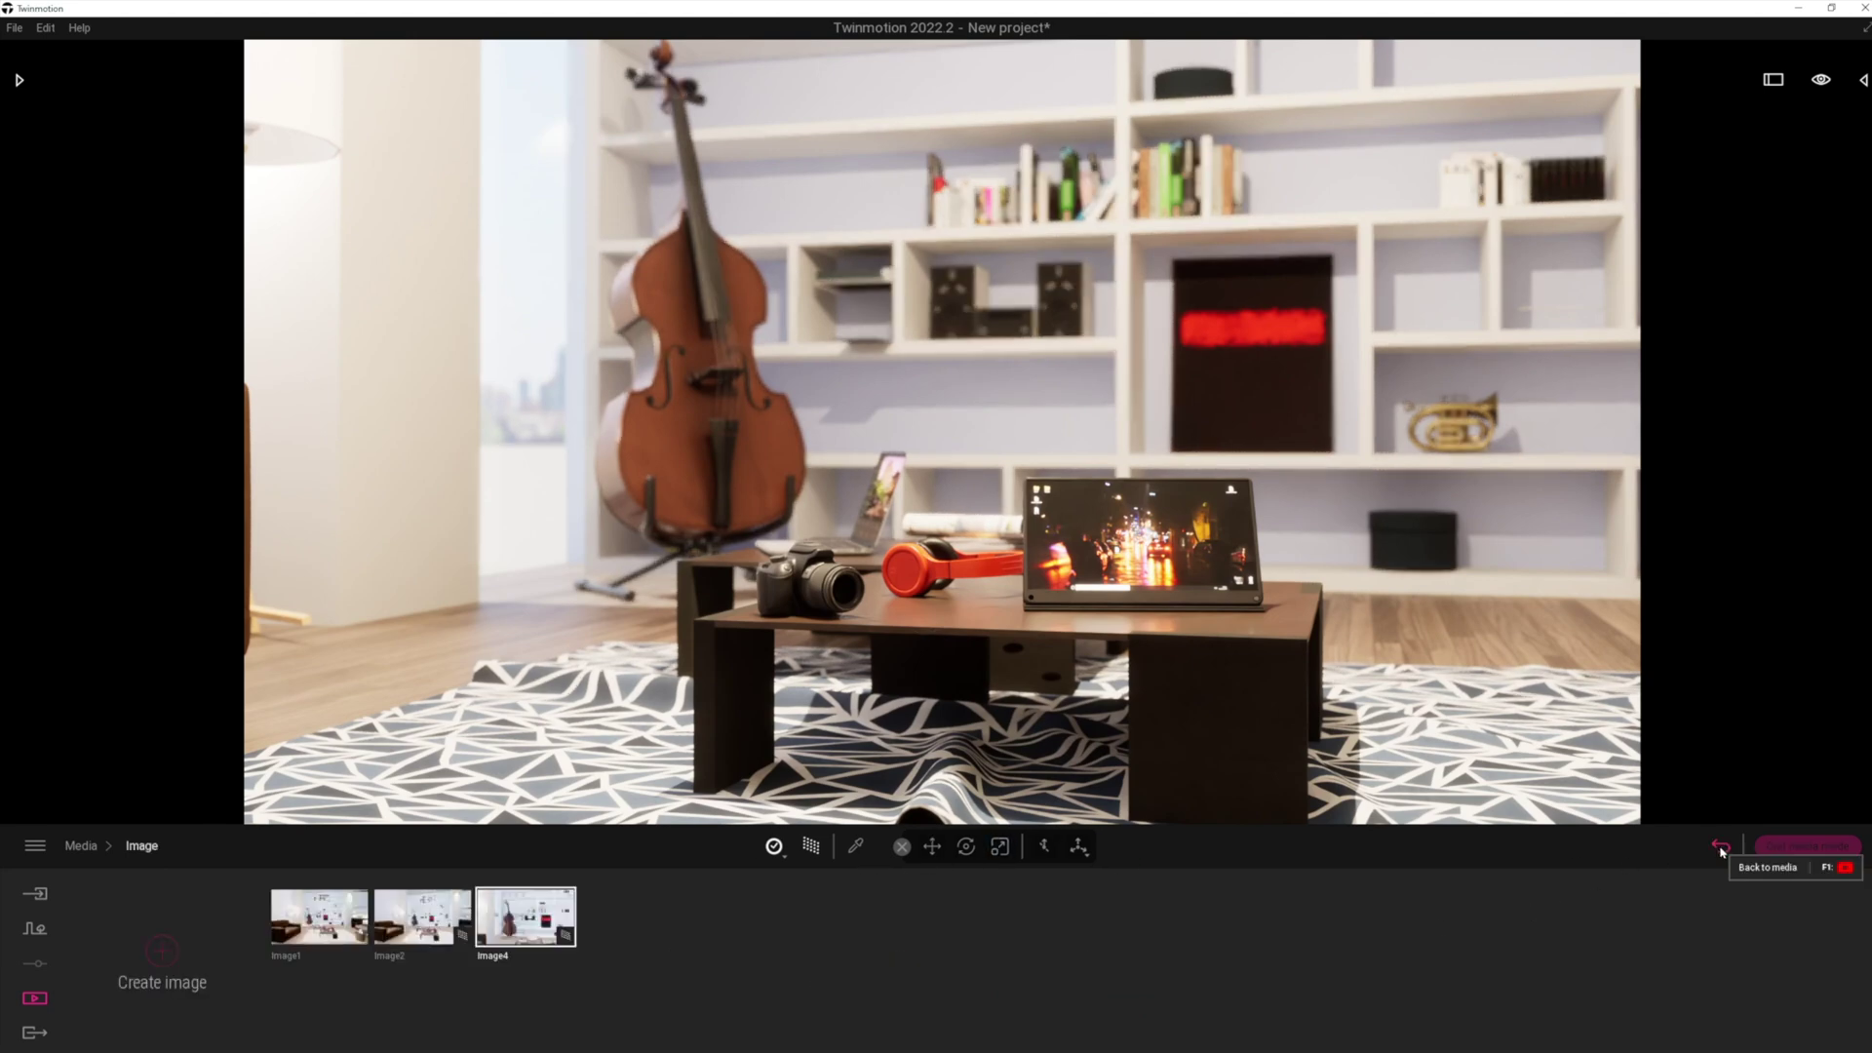
click(35, 1033)
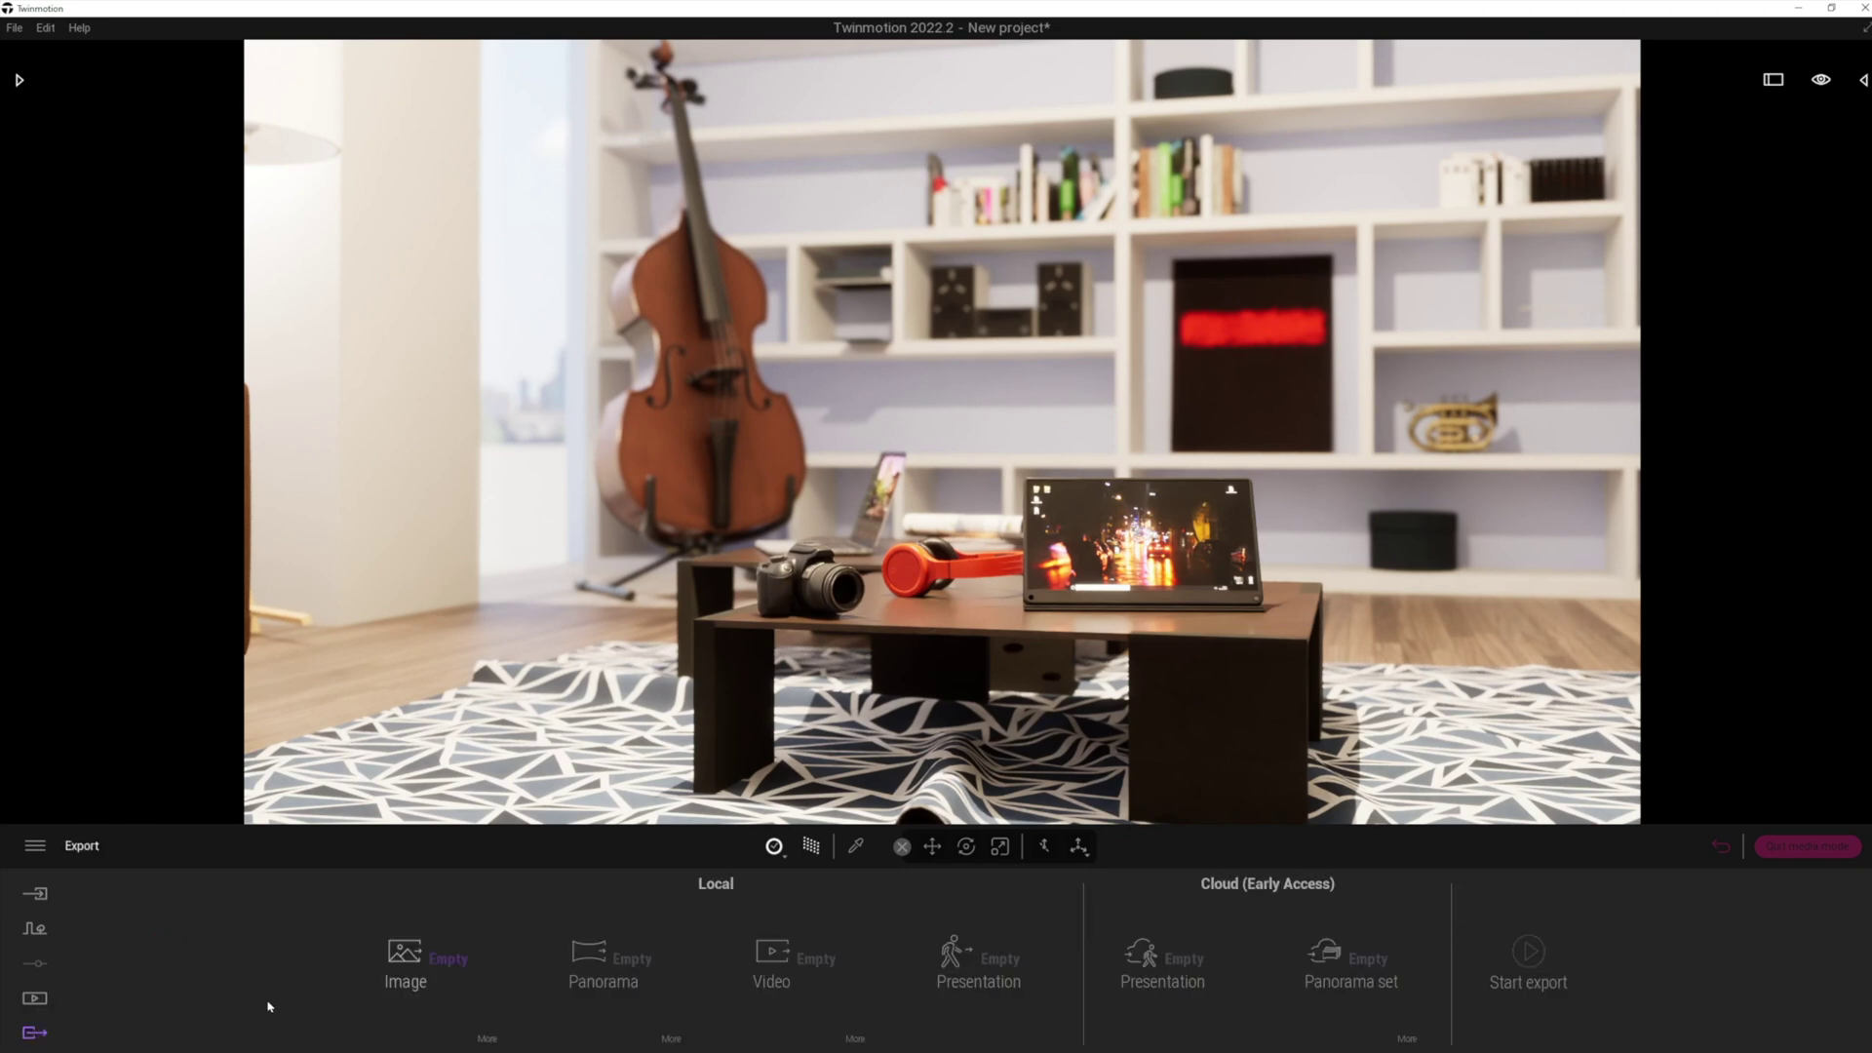
click(446, 959)
click(439, 487)
click(546, 487)
click(615, 502)
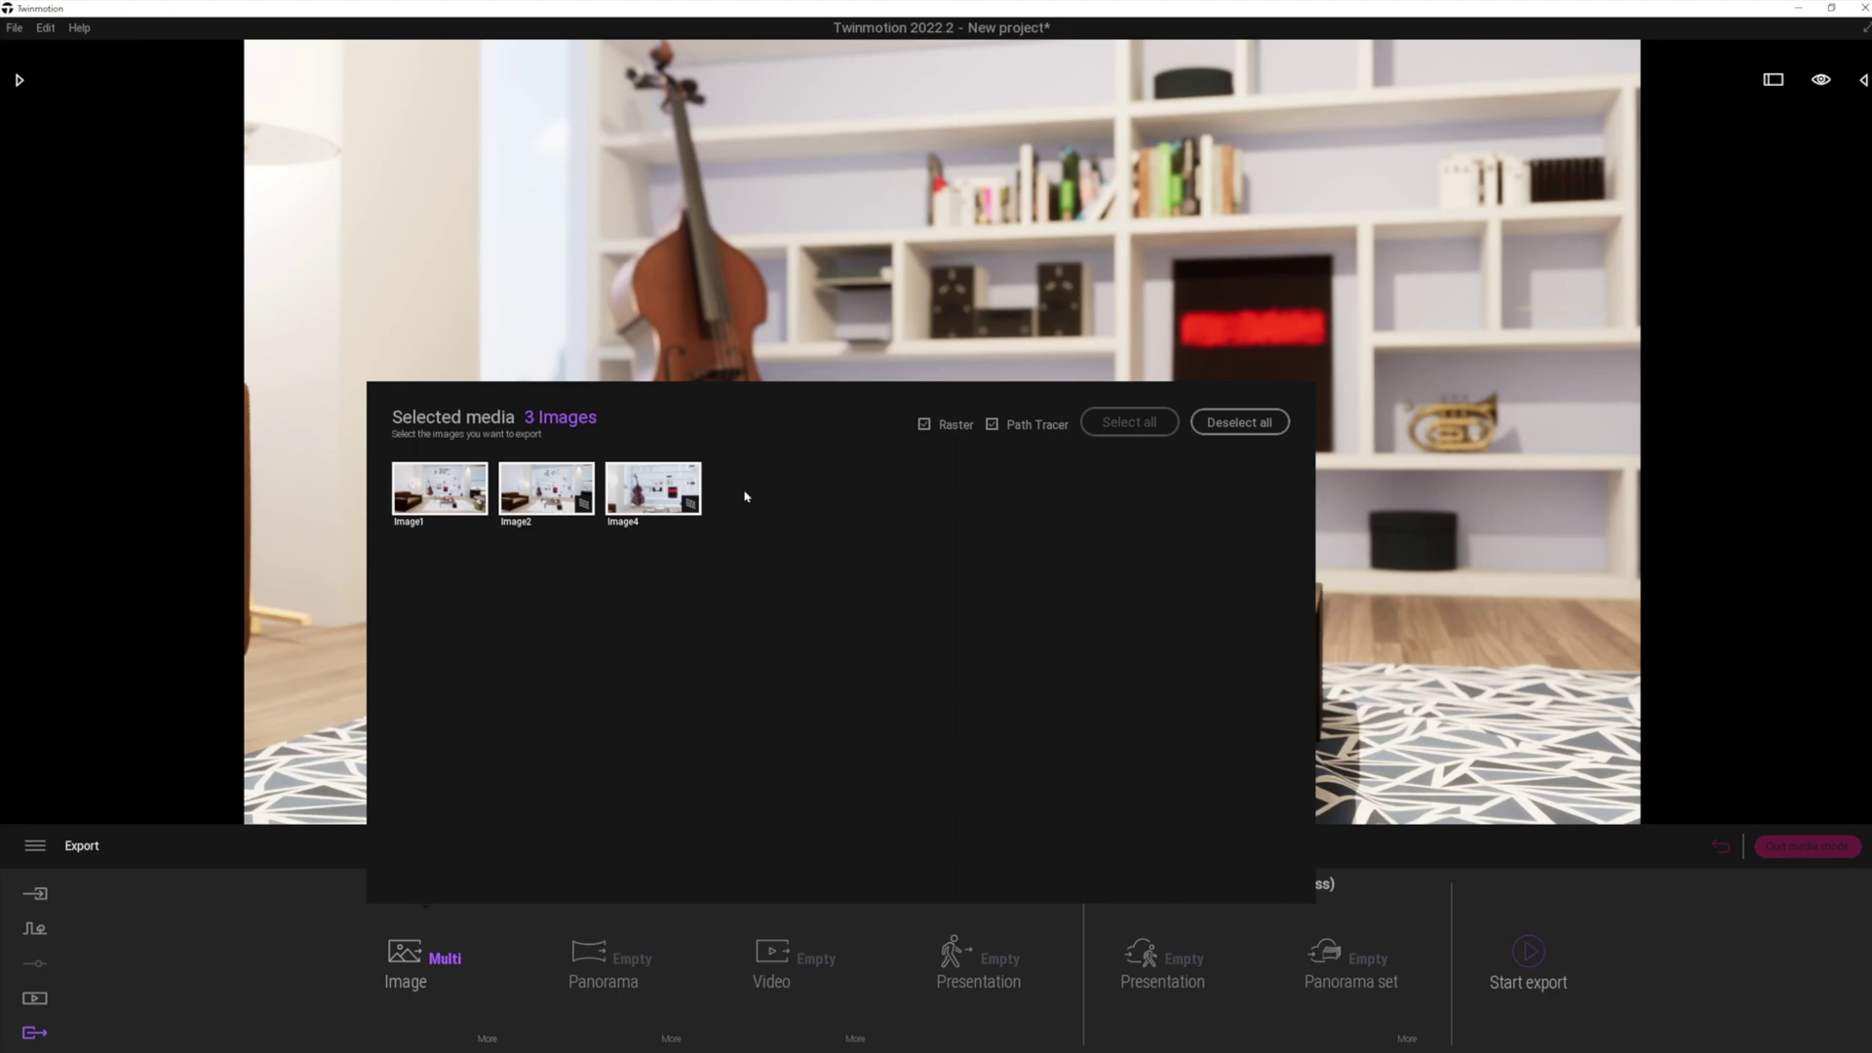
- Export the chosen images to the Renders folder inside Twinmotion 2022.2 Preview
click(1527, 950)
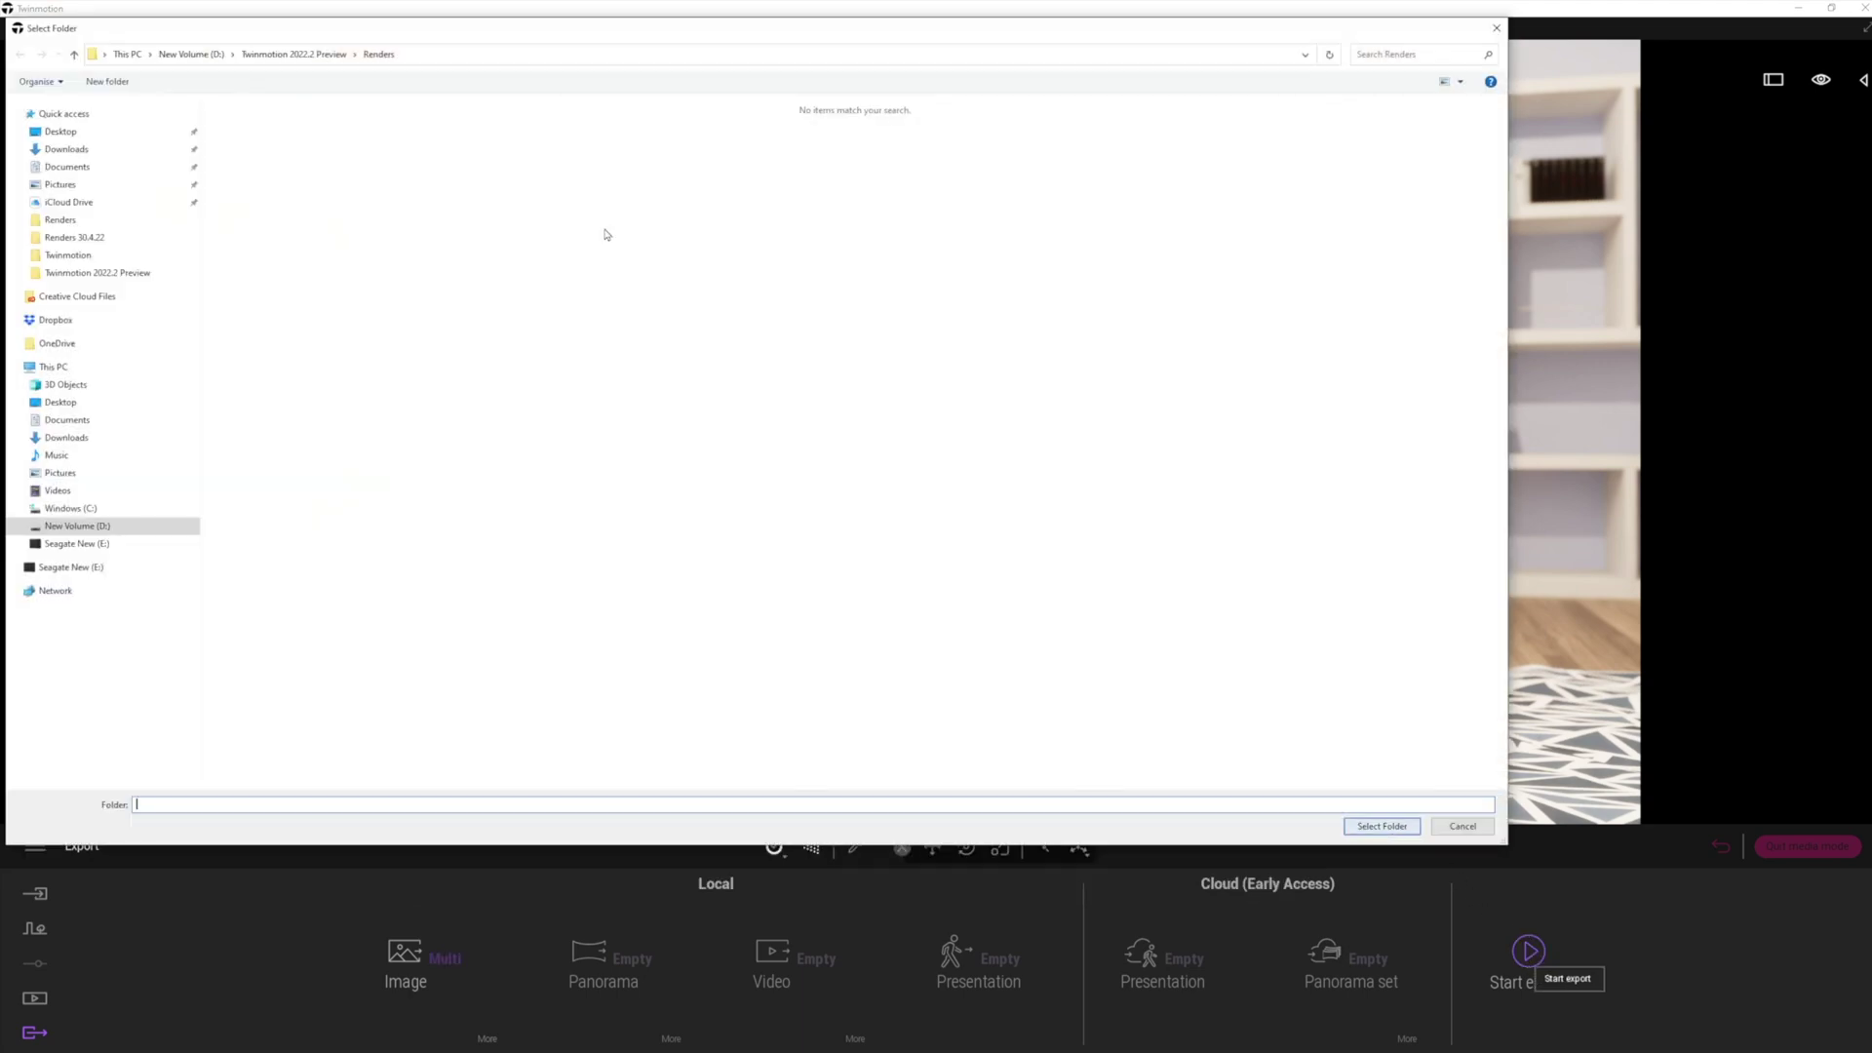
click(373, 57)
click(1381, 826)
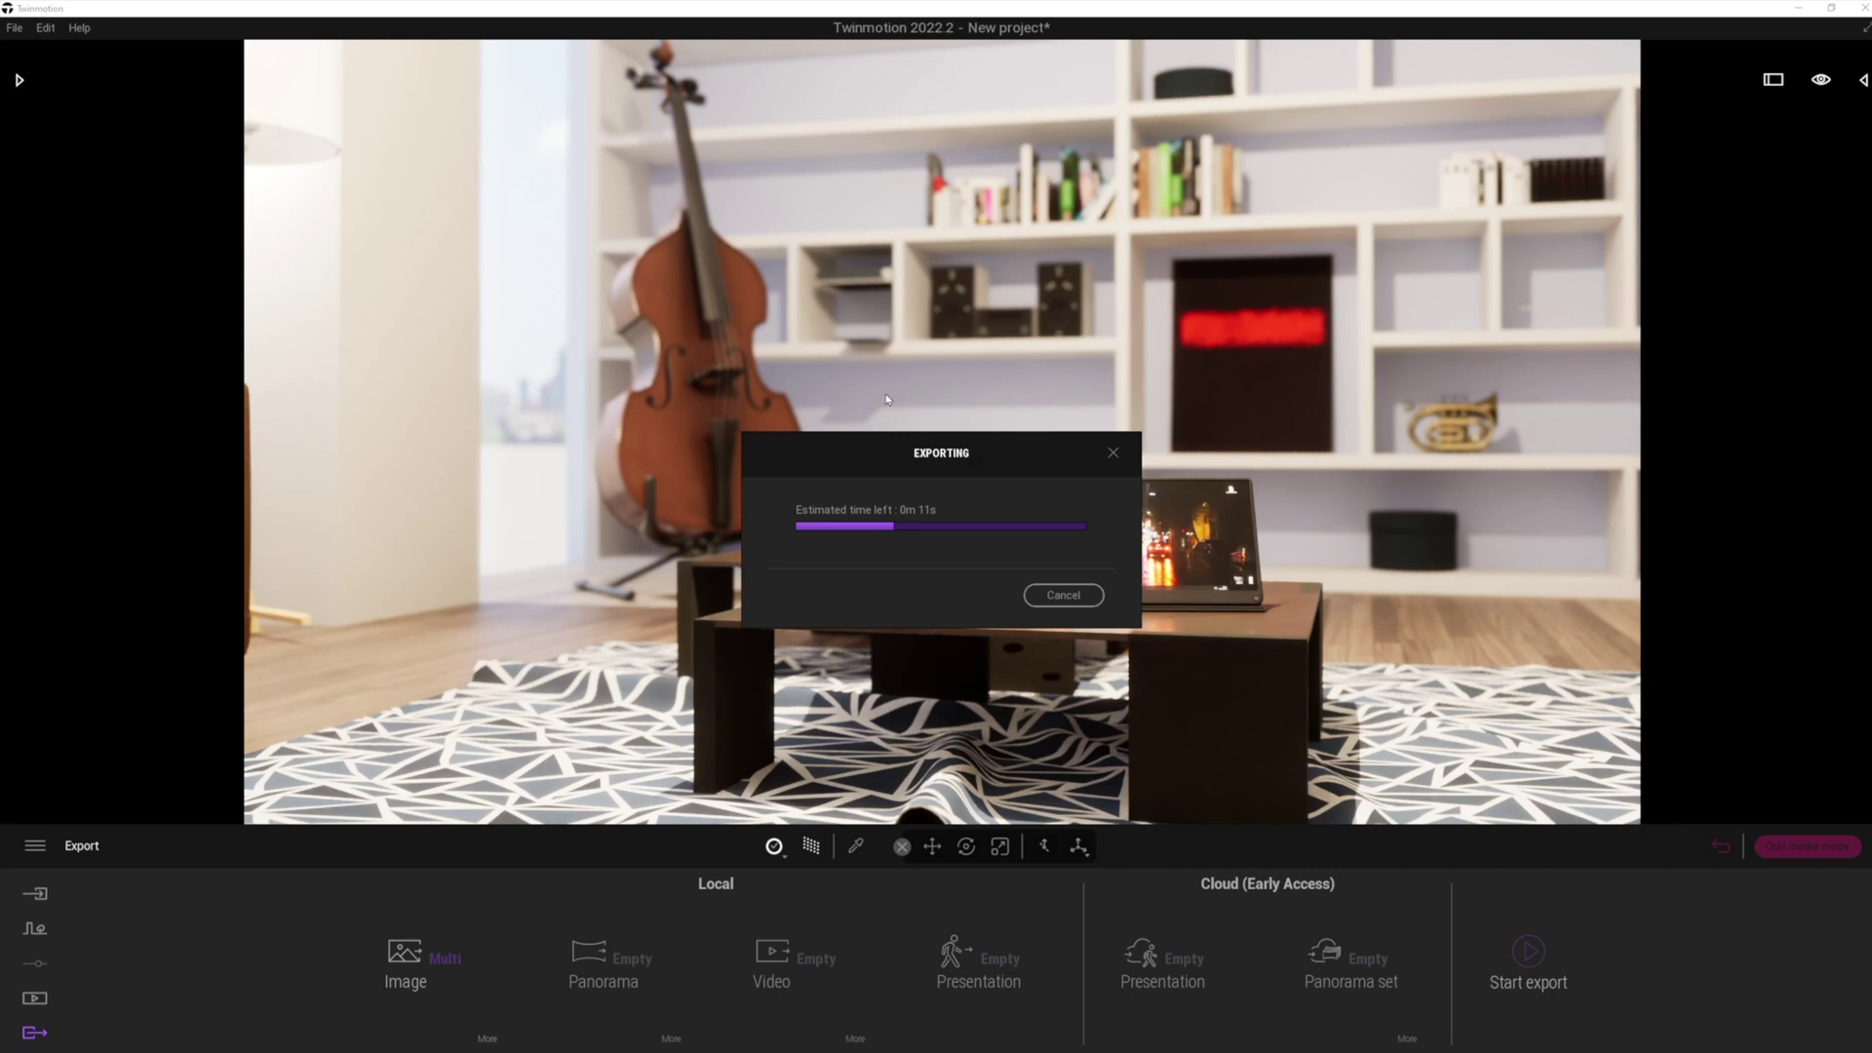
- Switch to the Renders folder in File Explorer and open the Image1_000 render for viewing
mouse_move(370, 1051)
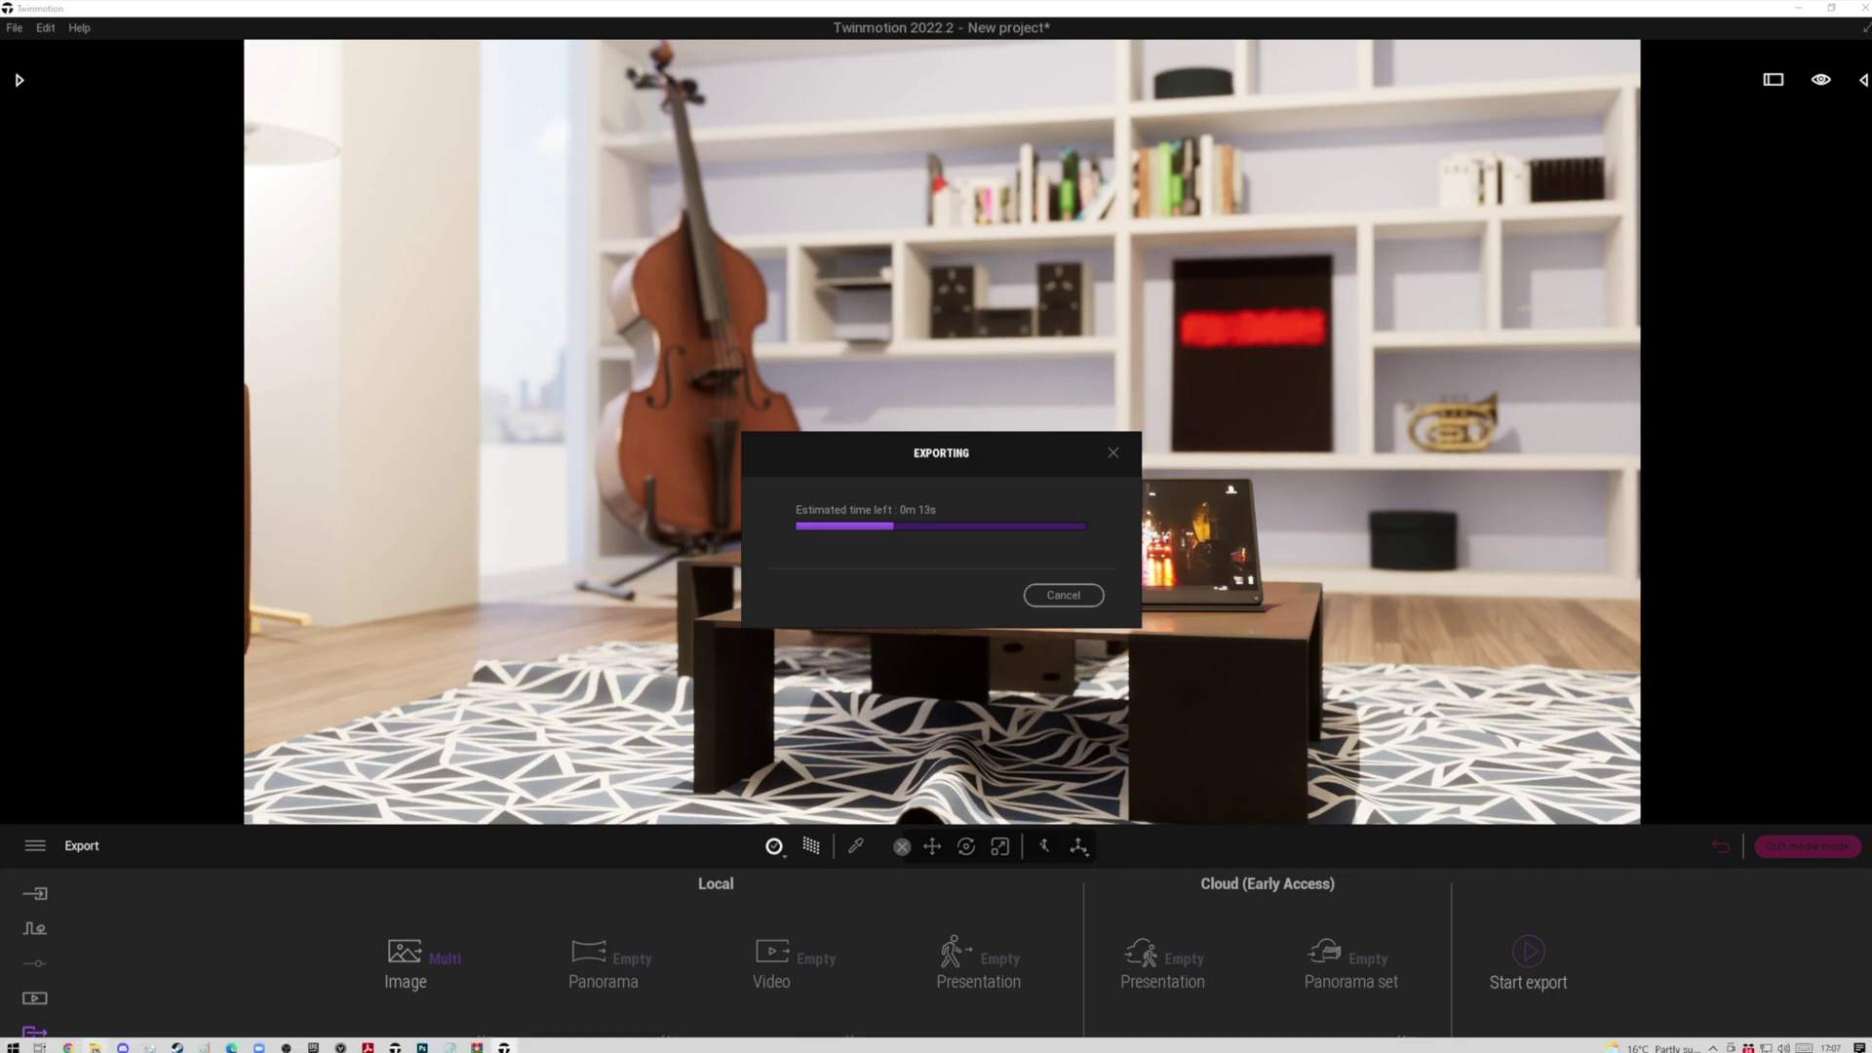
mouse_move(95, 1047)
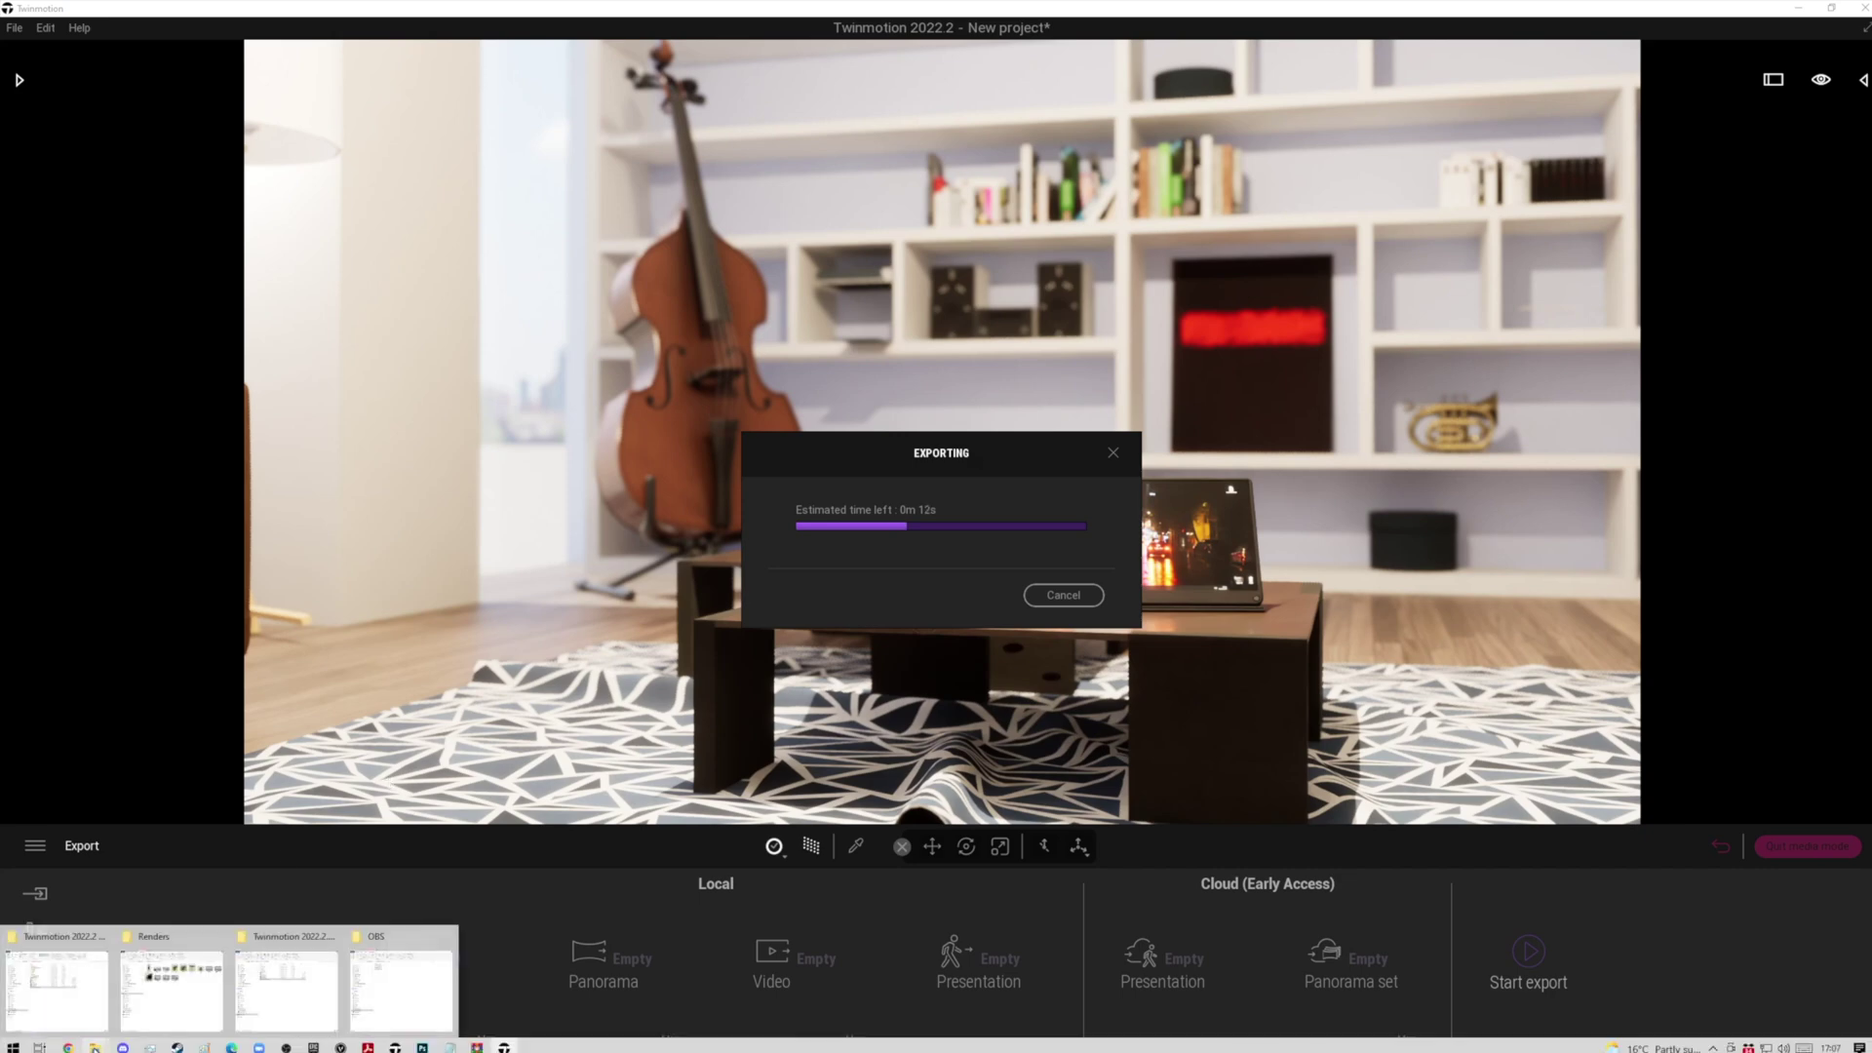
click(170, 987)
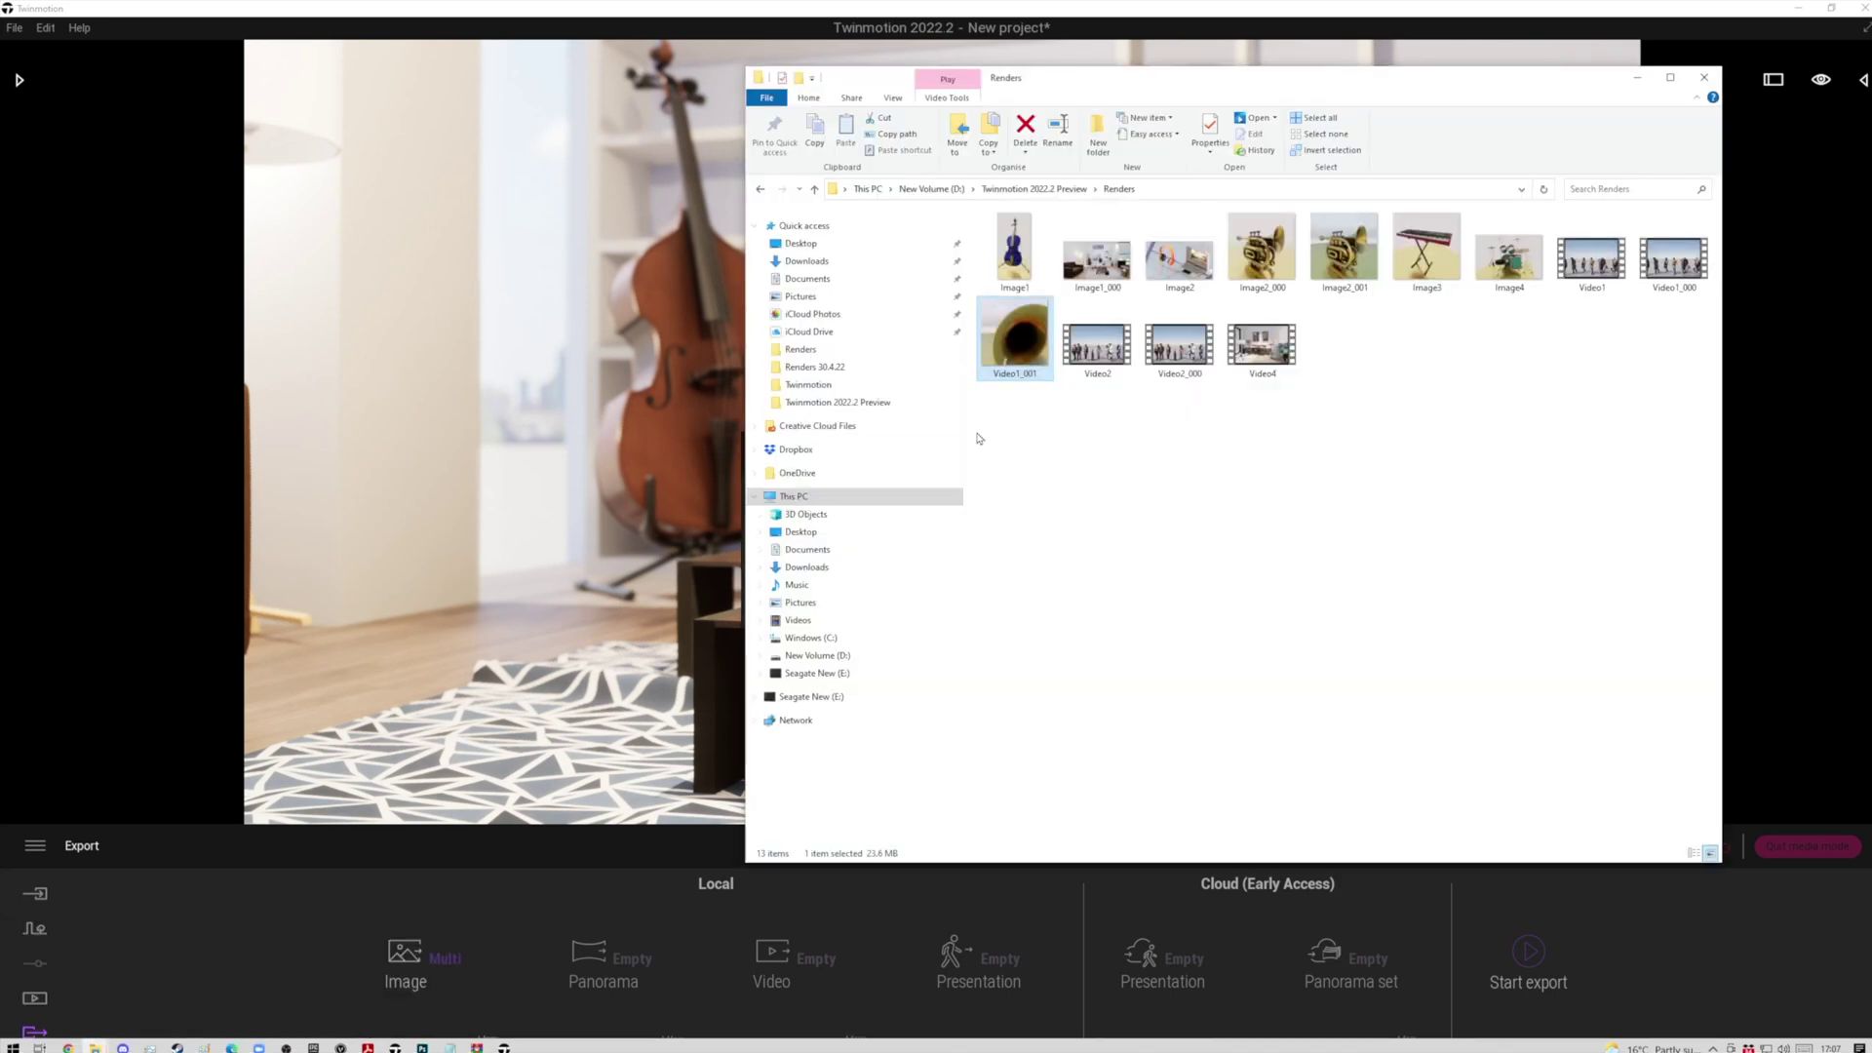
double_click(1097, 259)
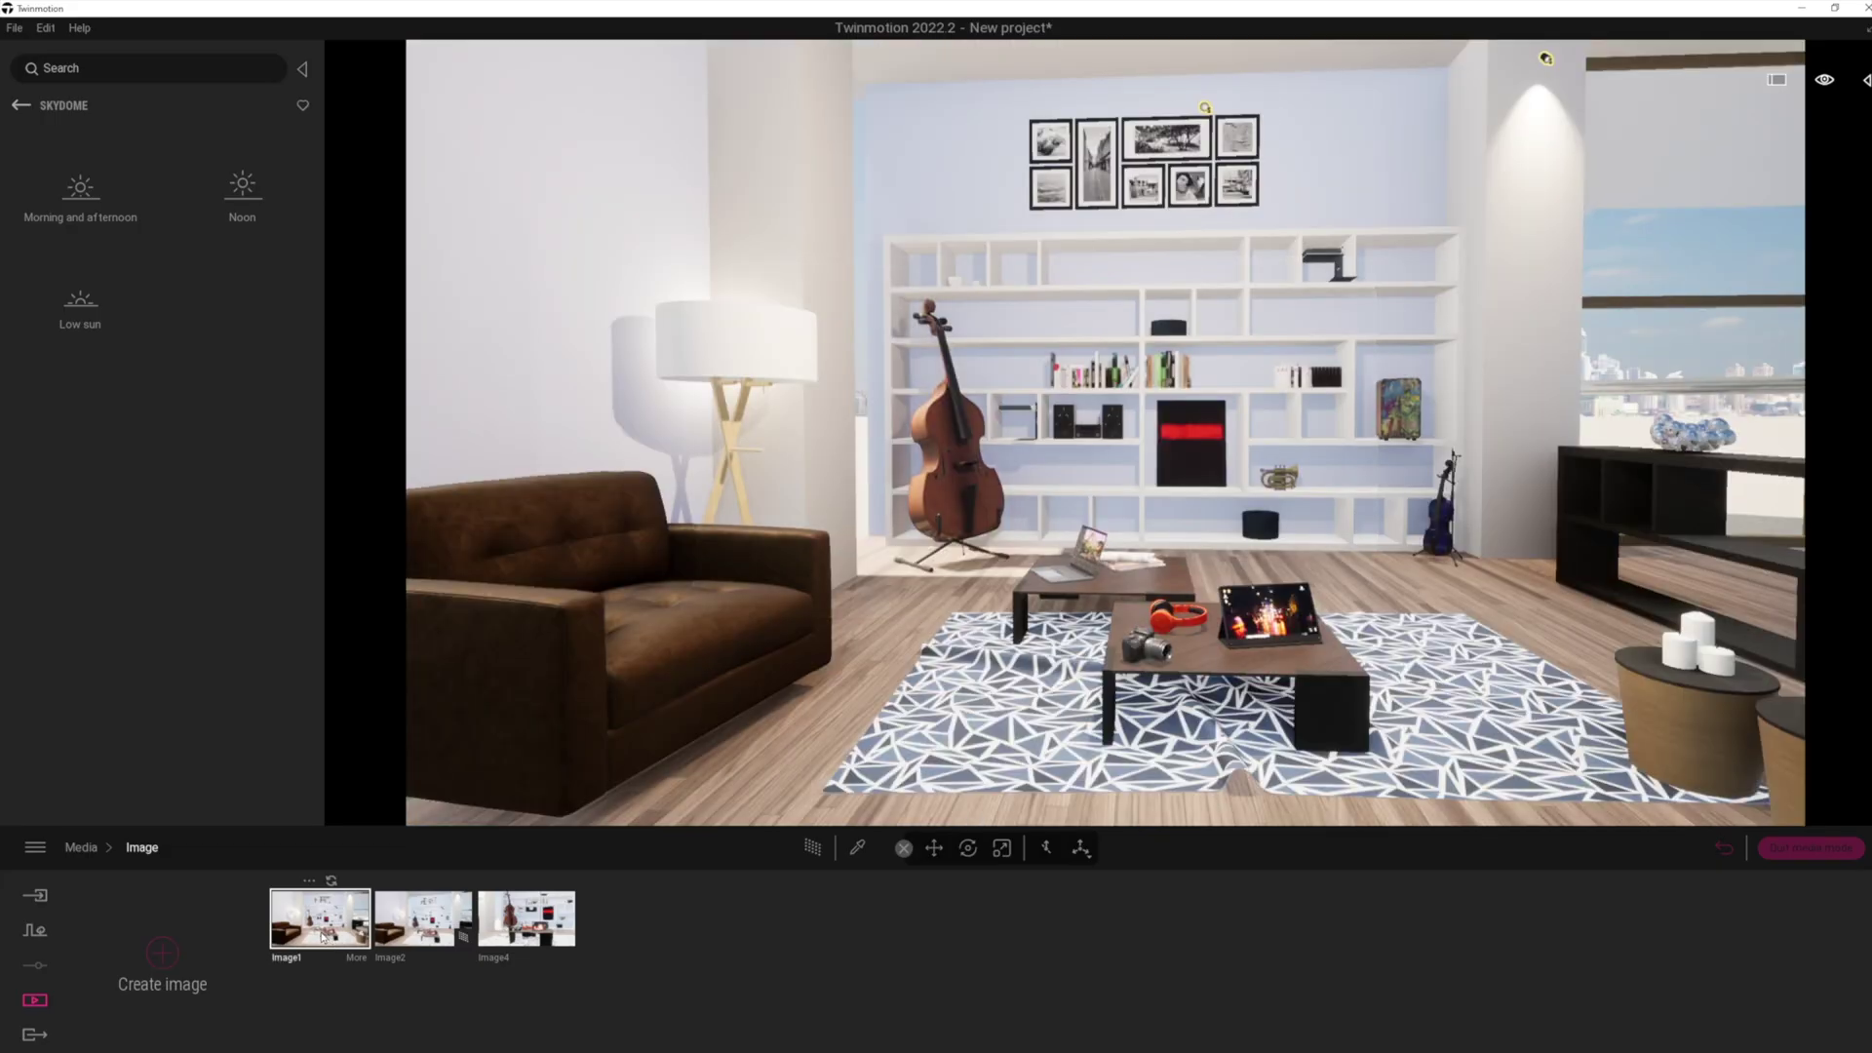
- Go to the video media and create a new video starting from the wide living-room view
click(133, 855)
click(877, 955)
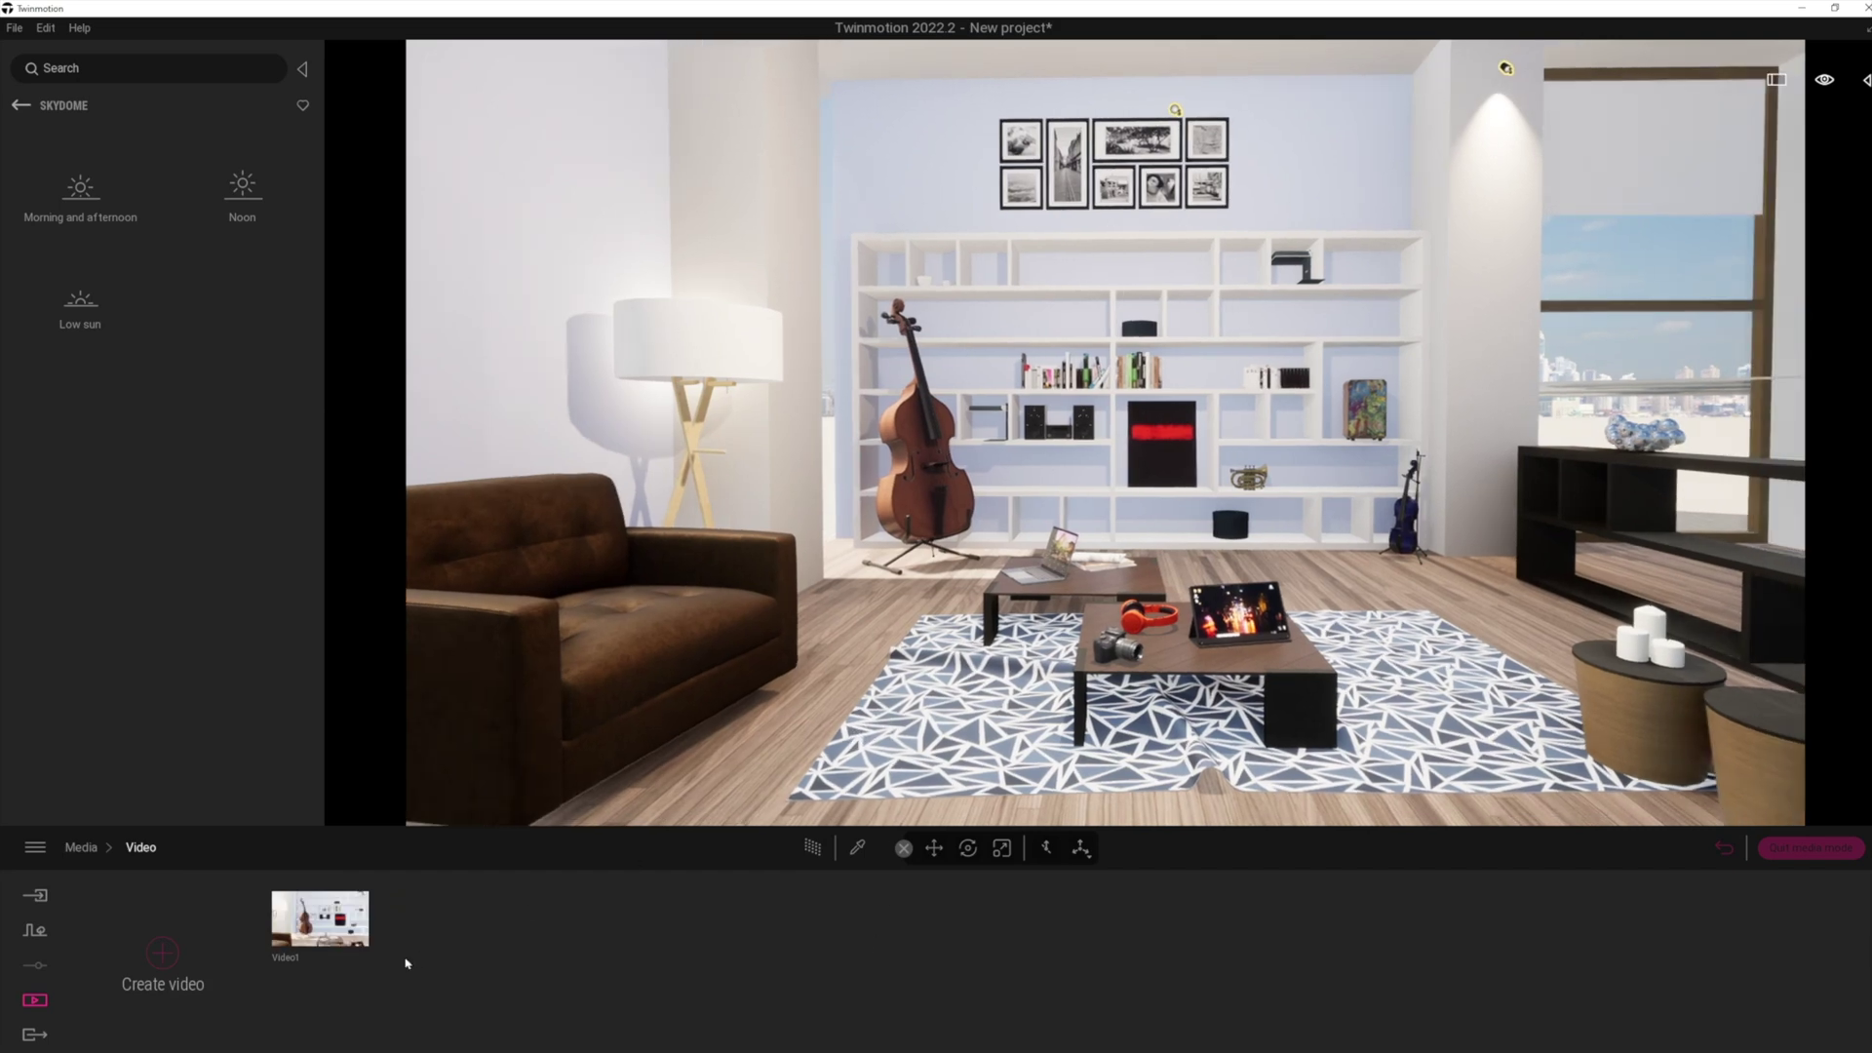
click(179, 970)
- Move the camera forward to the bookshelf and double bass, add that view as the second keyframe, and preview the camera move
key(w)
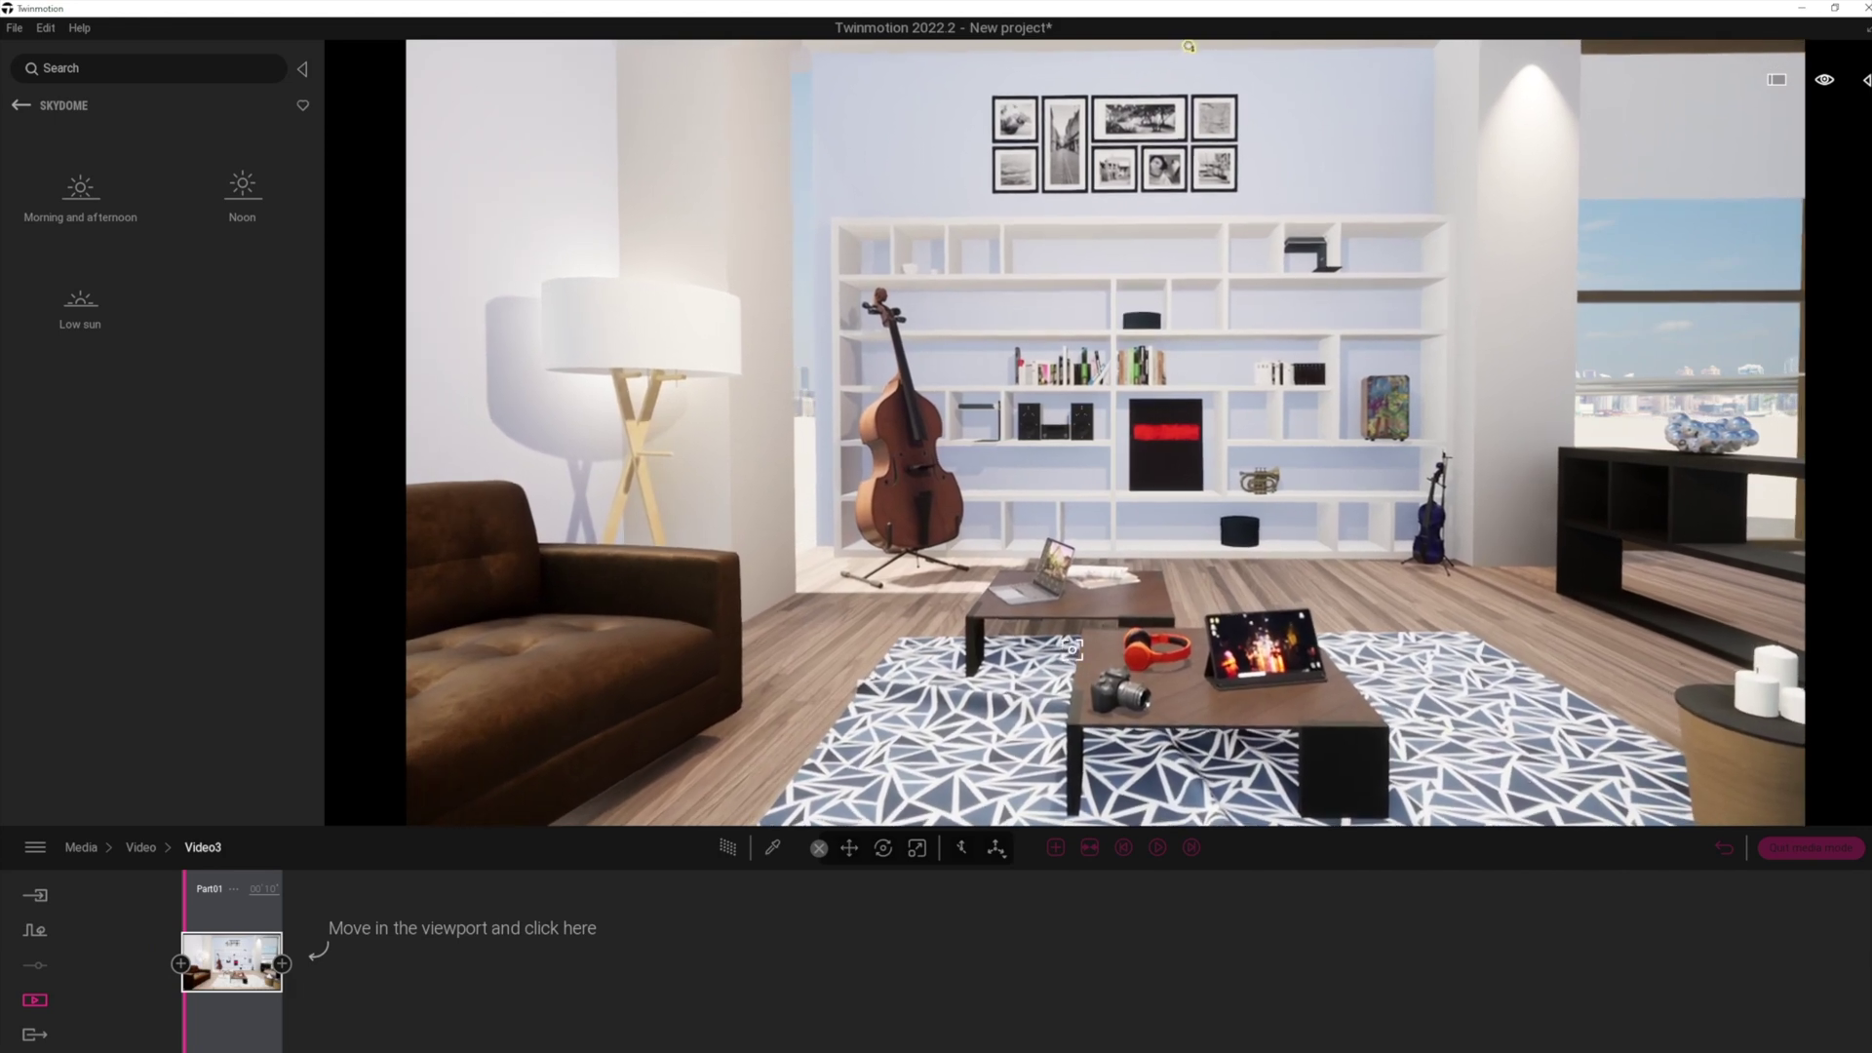
key(w)
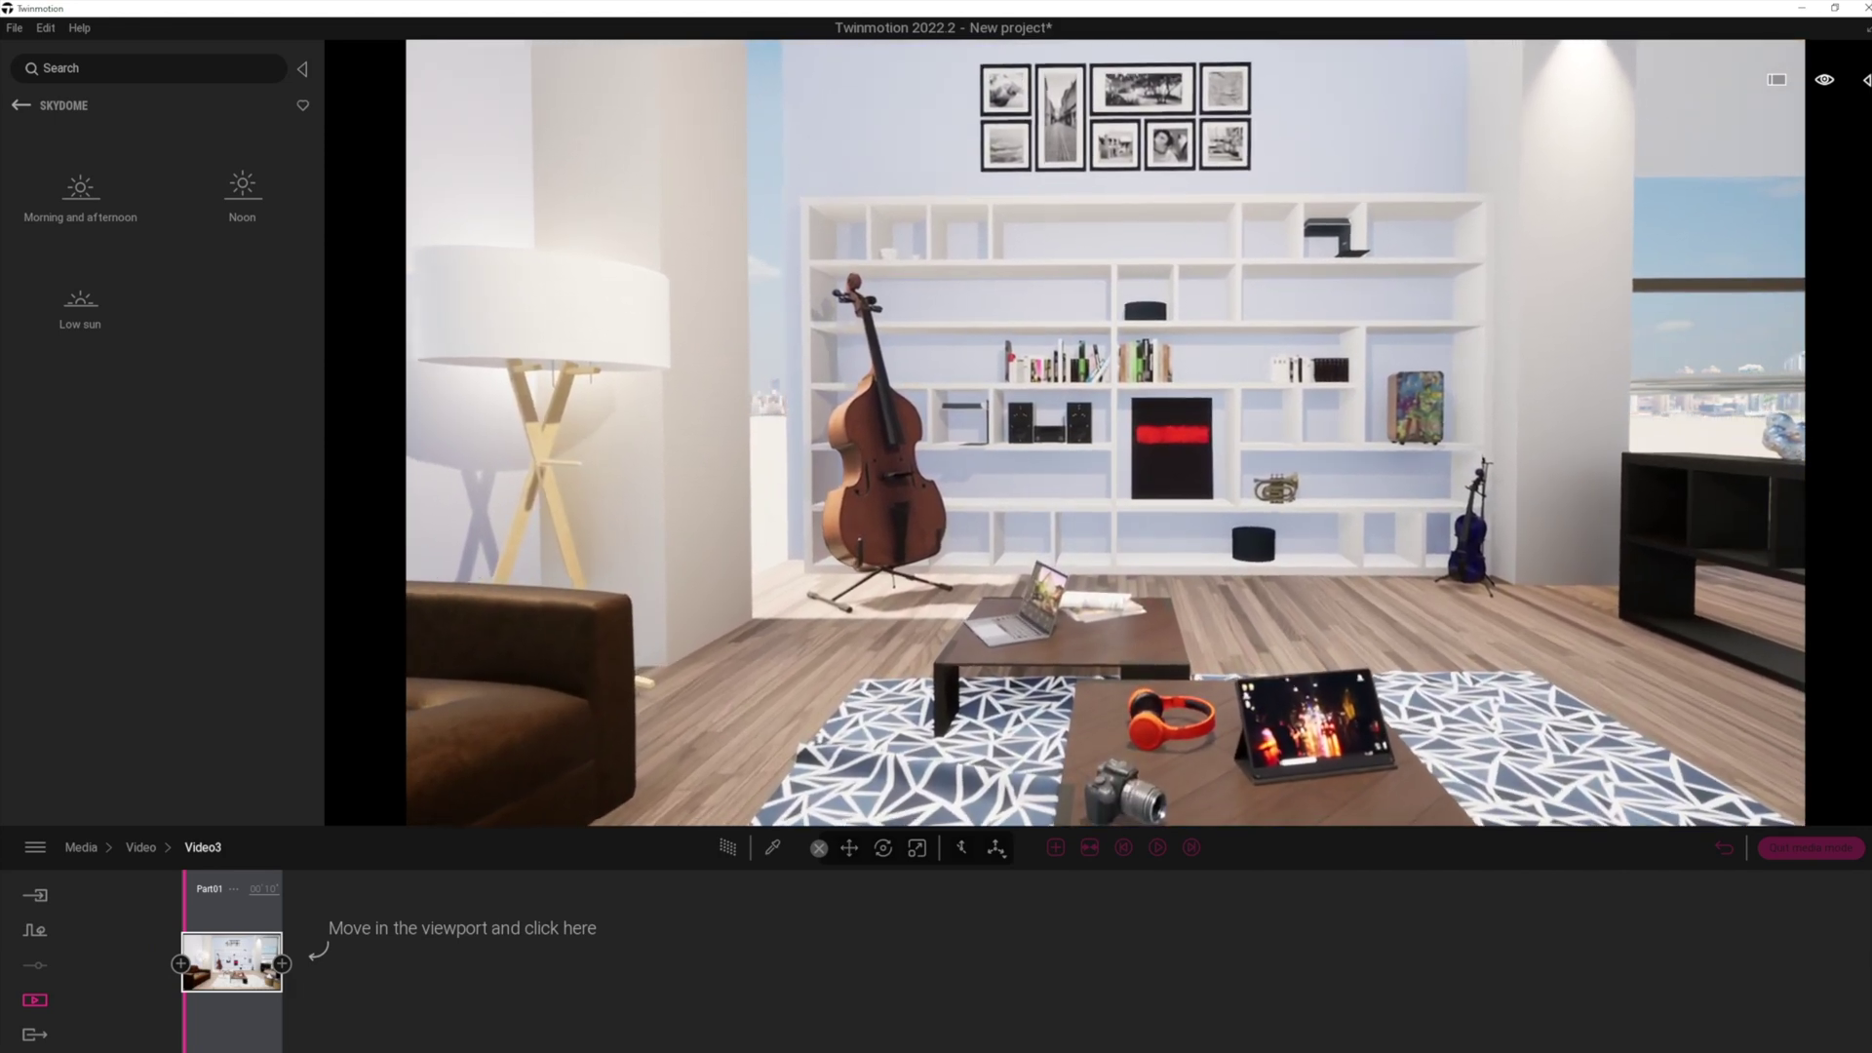
key(w)
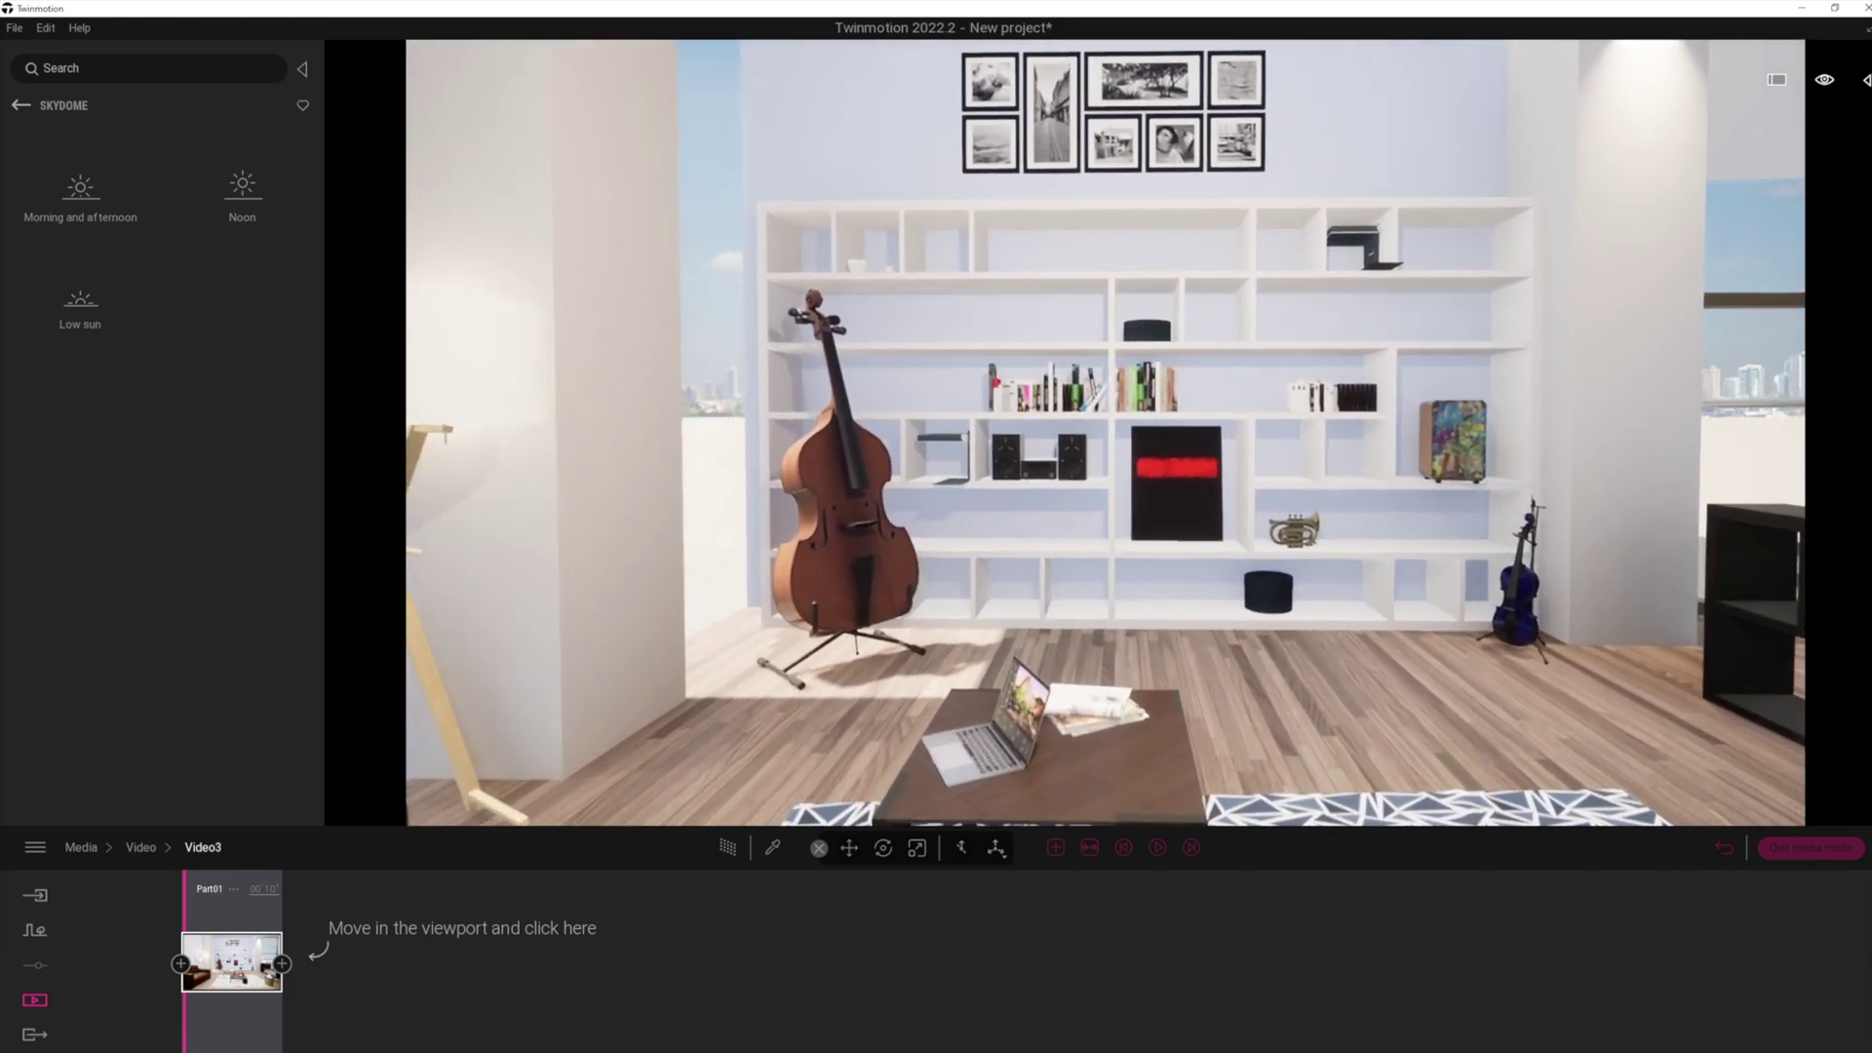
key(w)
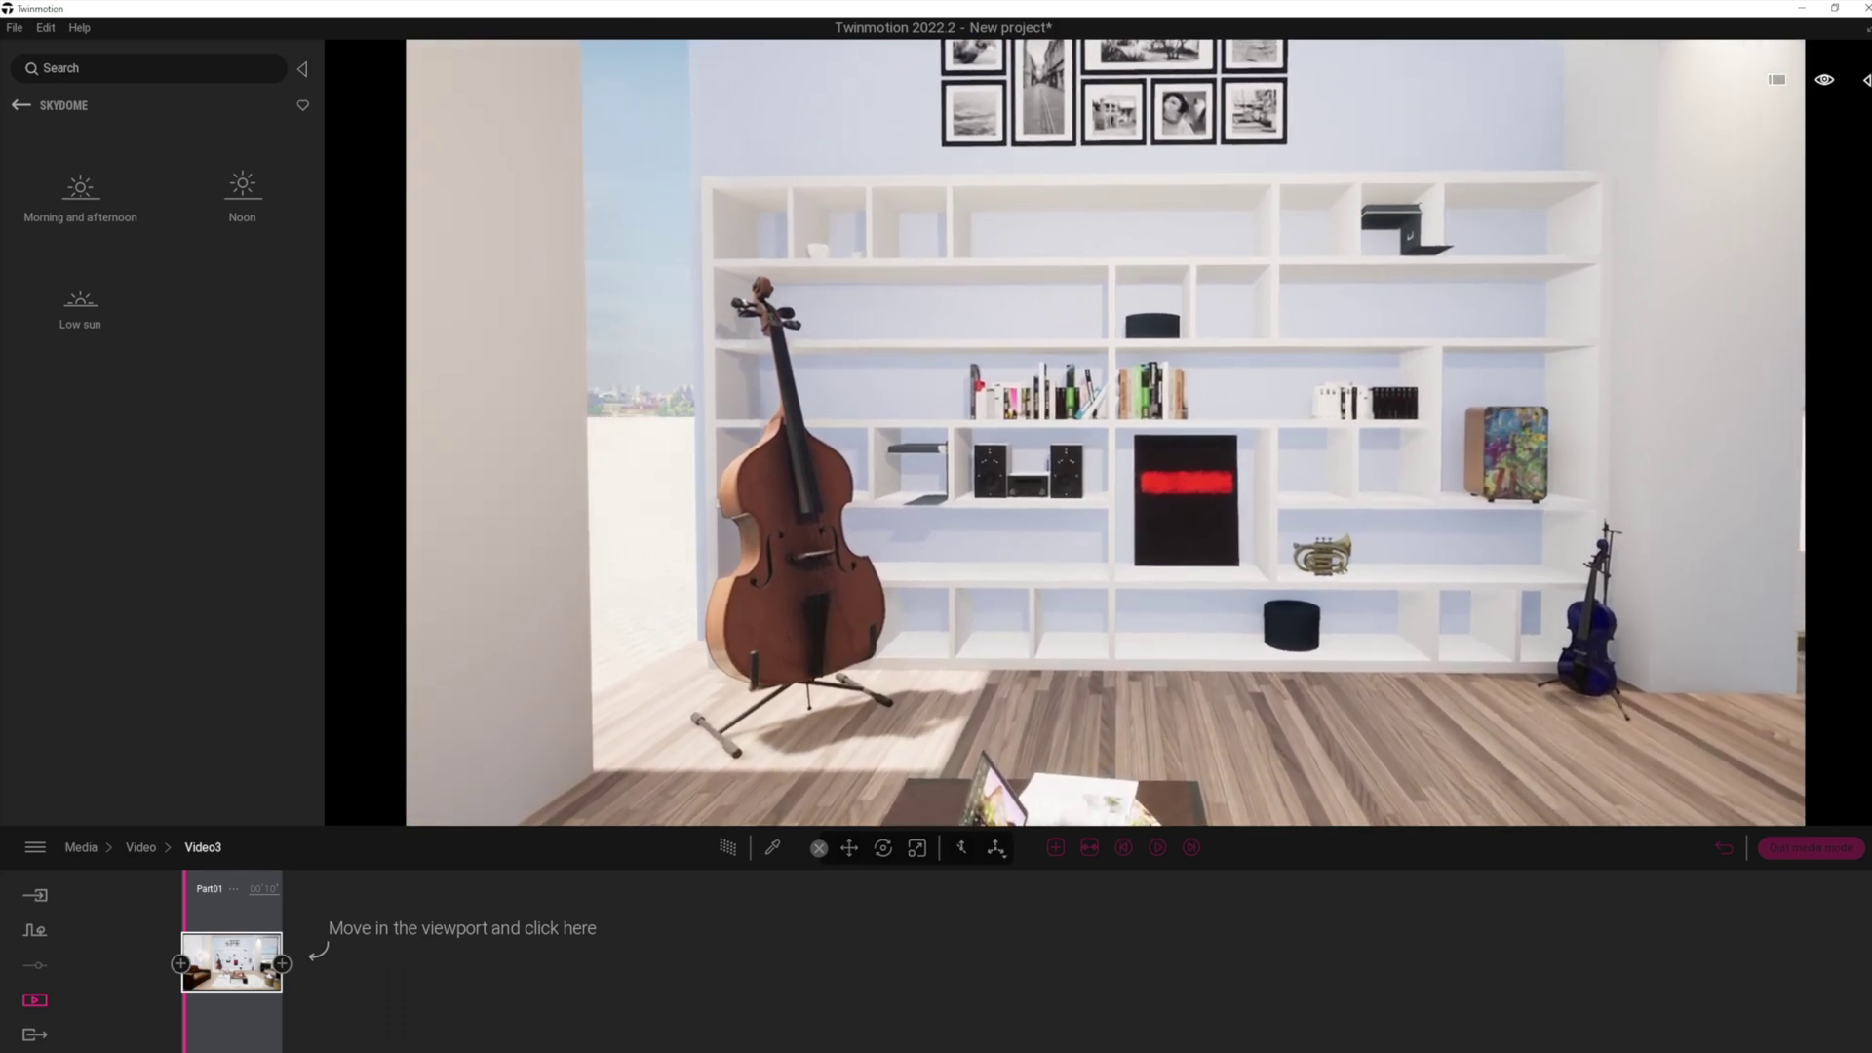
click(282, 963)
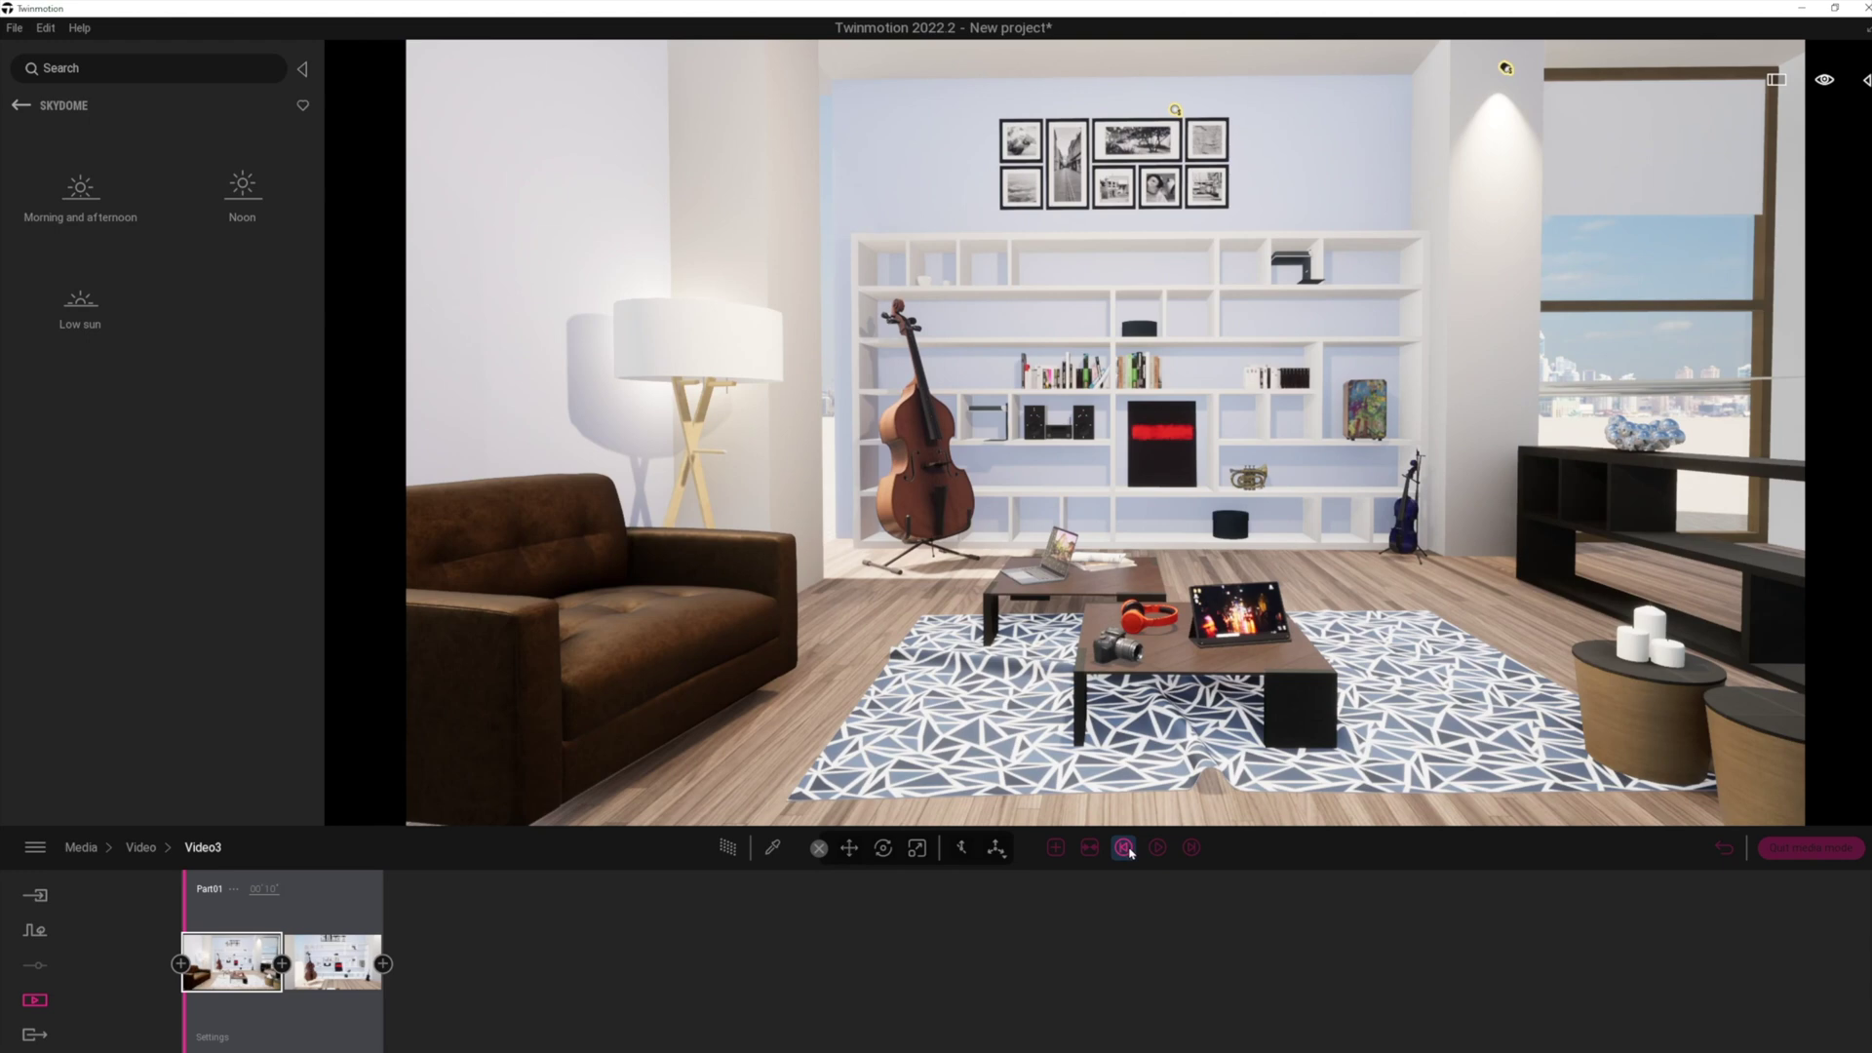
click(1158, 847)
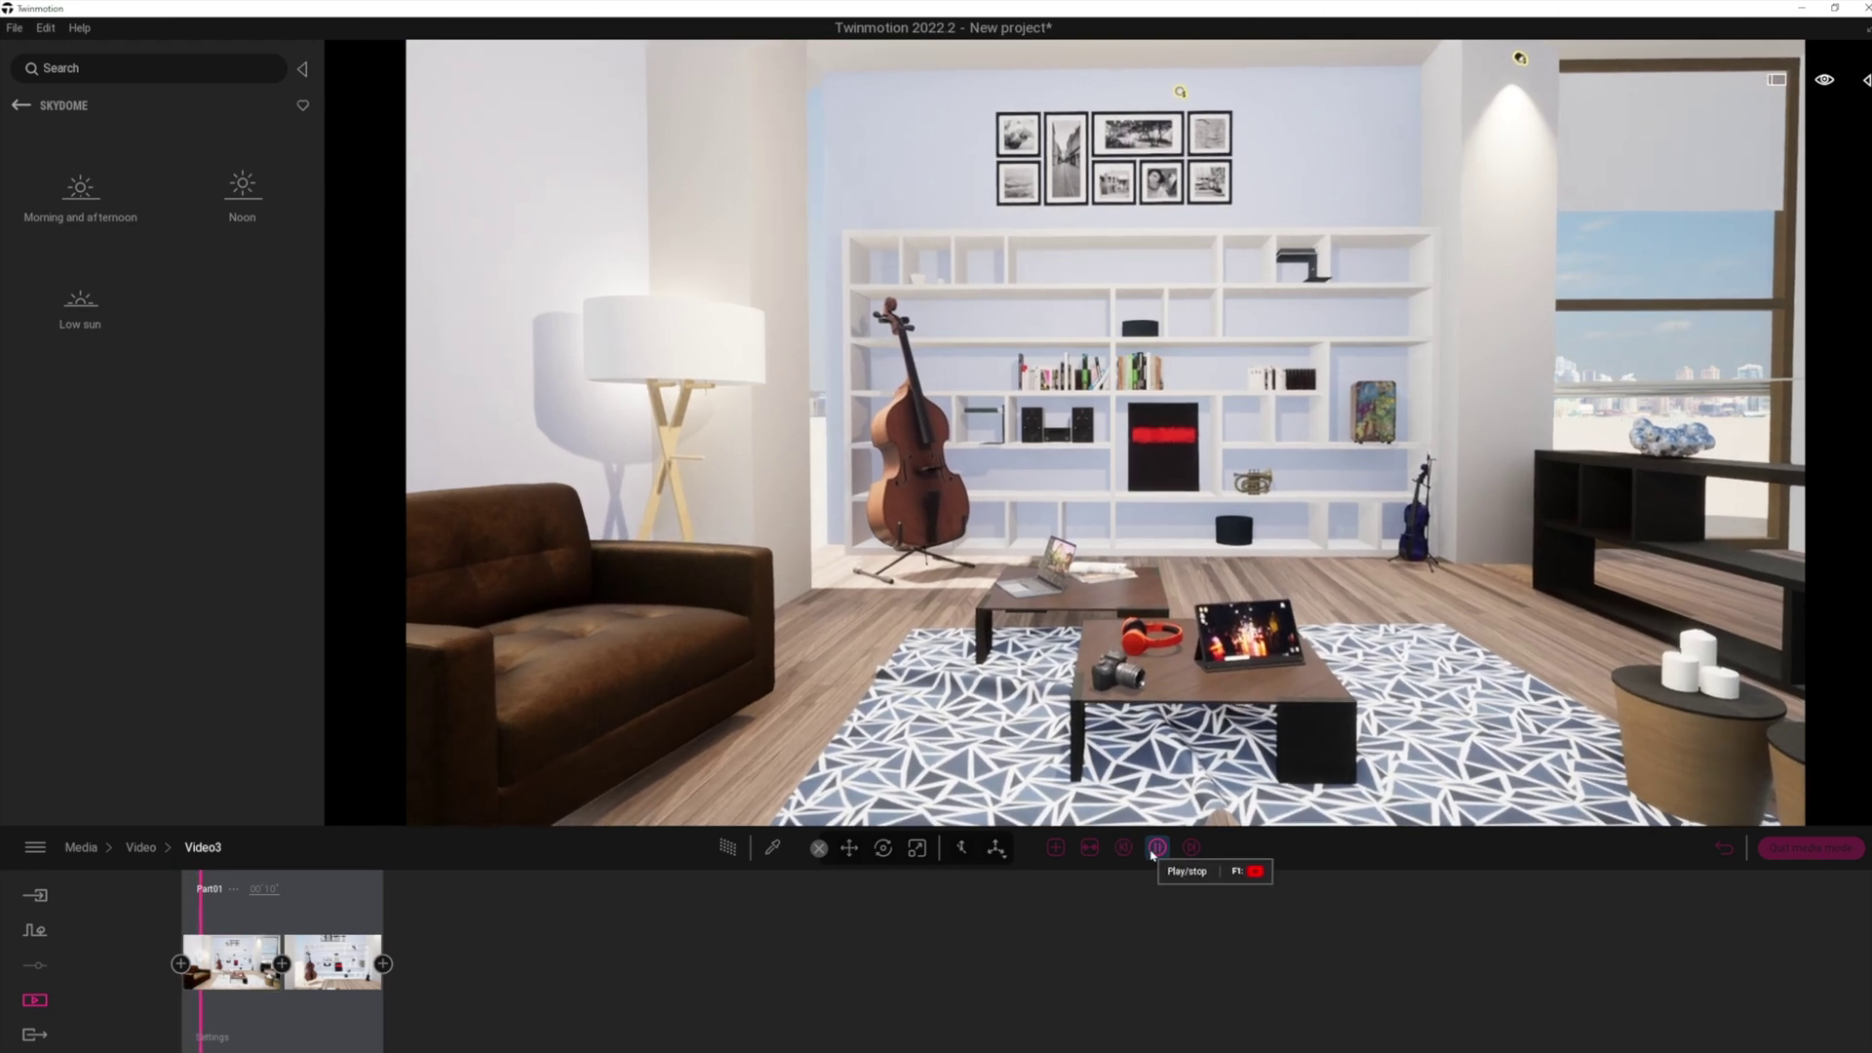
click(1153, 852)
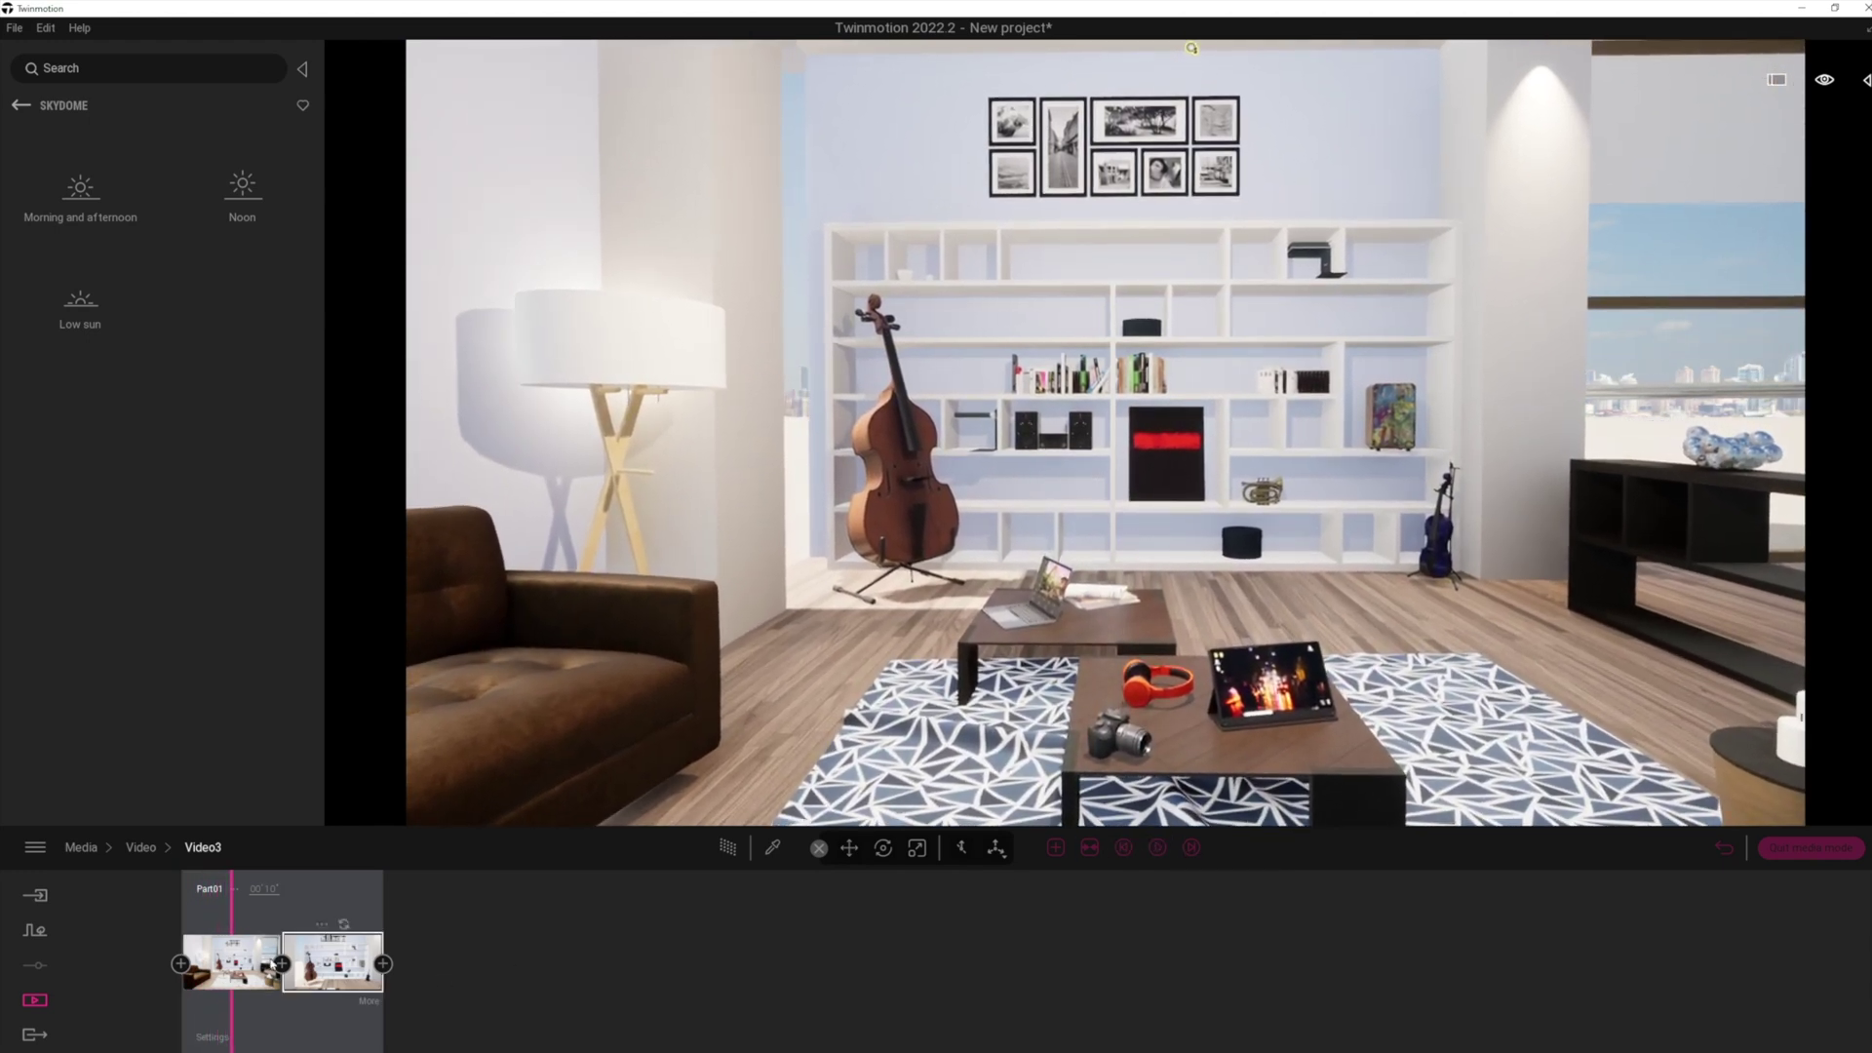
- Turn off the skydome's Match sun option for Video3's first keyframe
click(252, 964)
click(268, 1001)
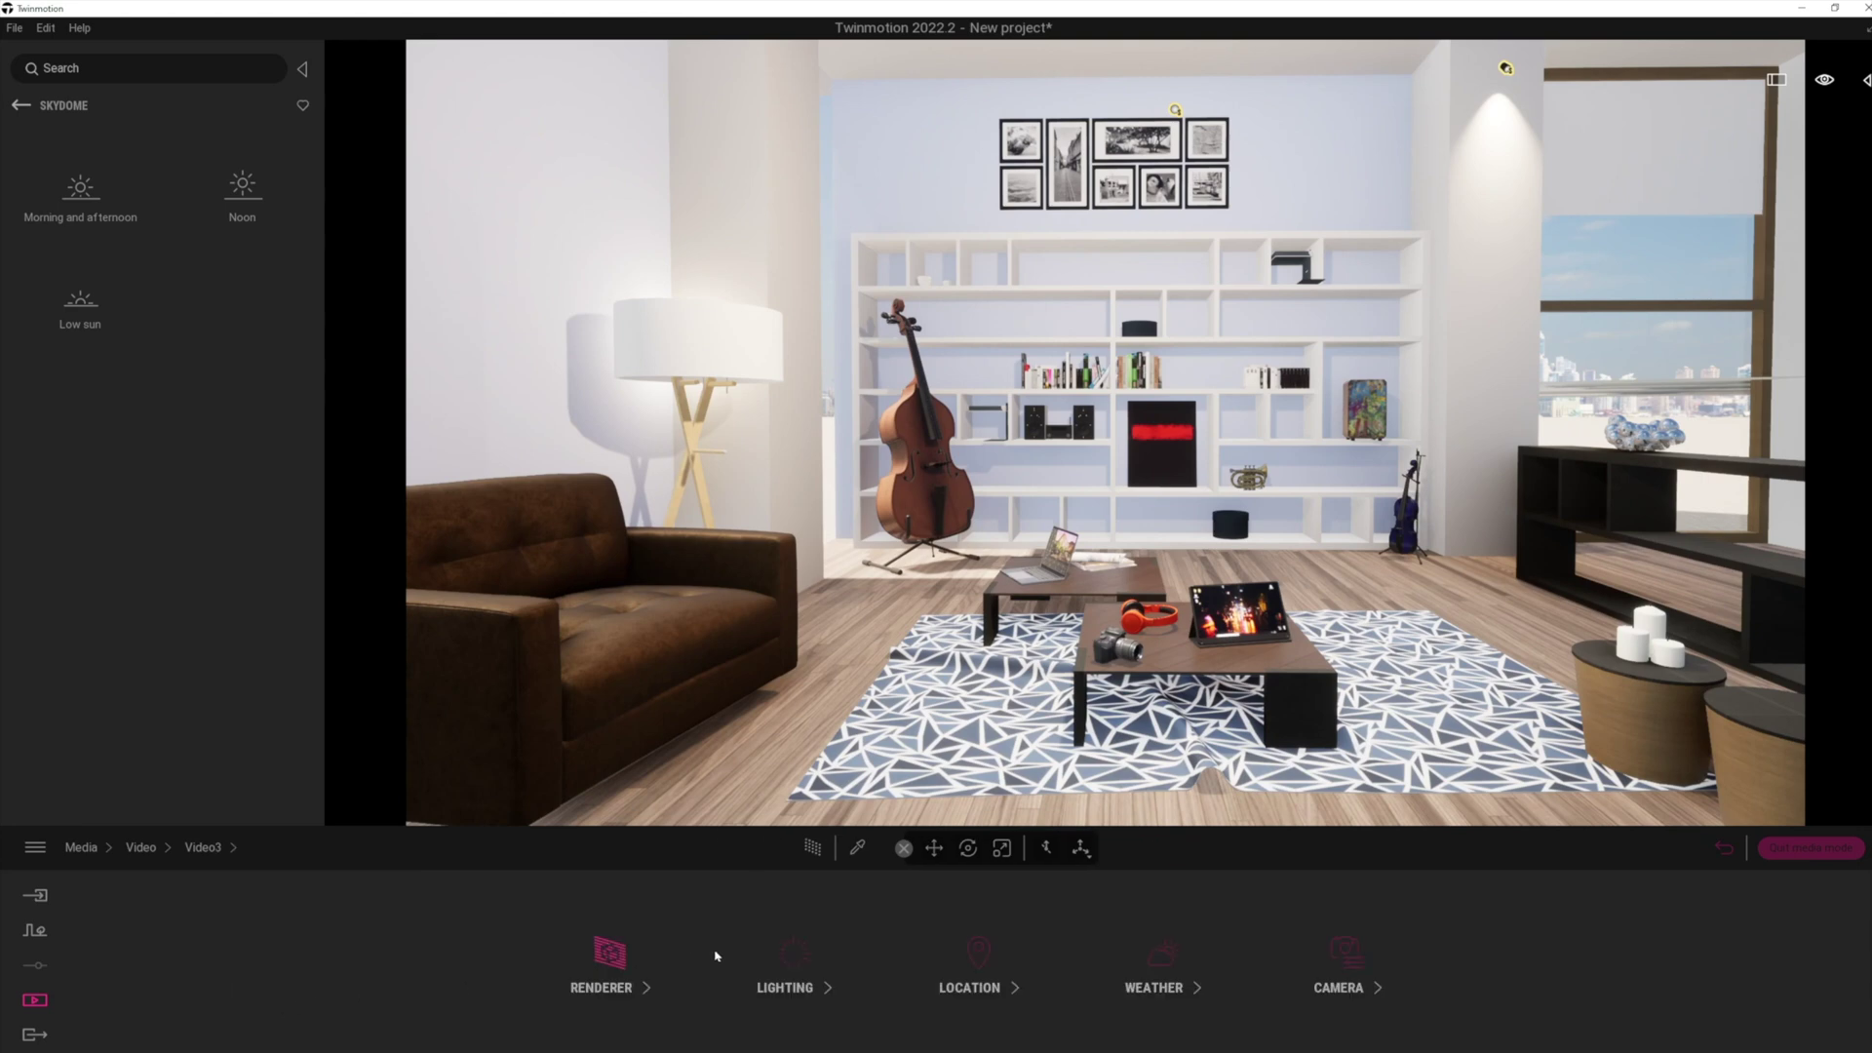
click(789, 960)
click(580, 1041)
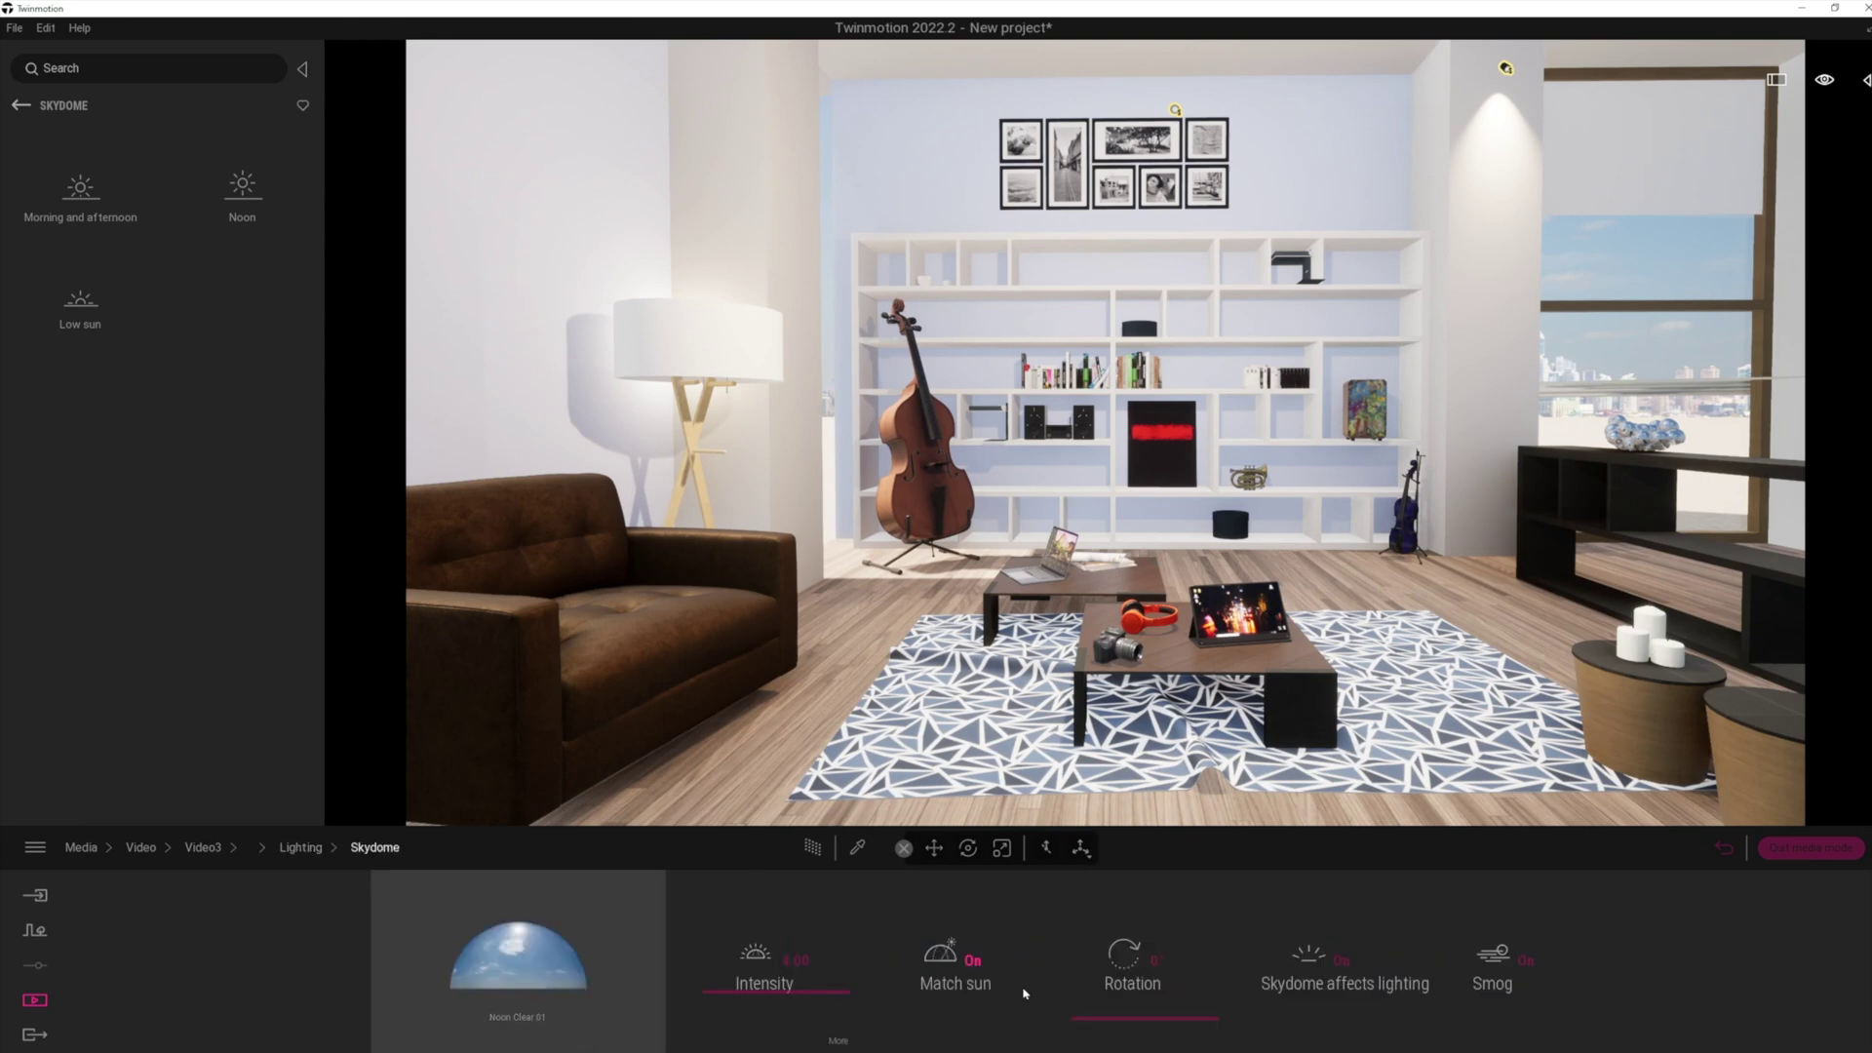
click(204, 847)
- Set the time of day of Video3's first keyframe to 06:48
click(273, 1006)
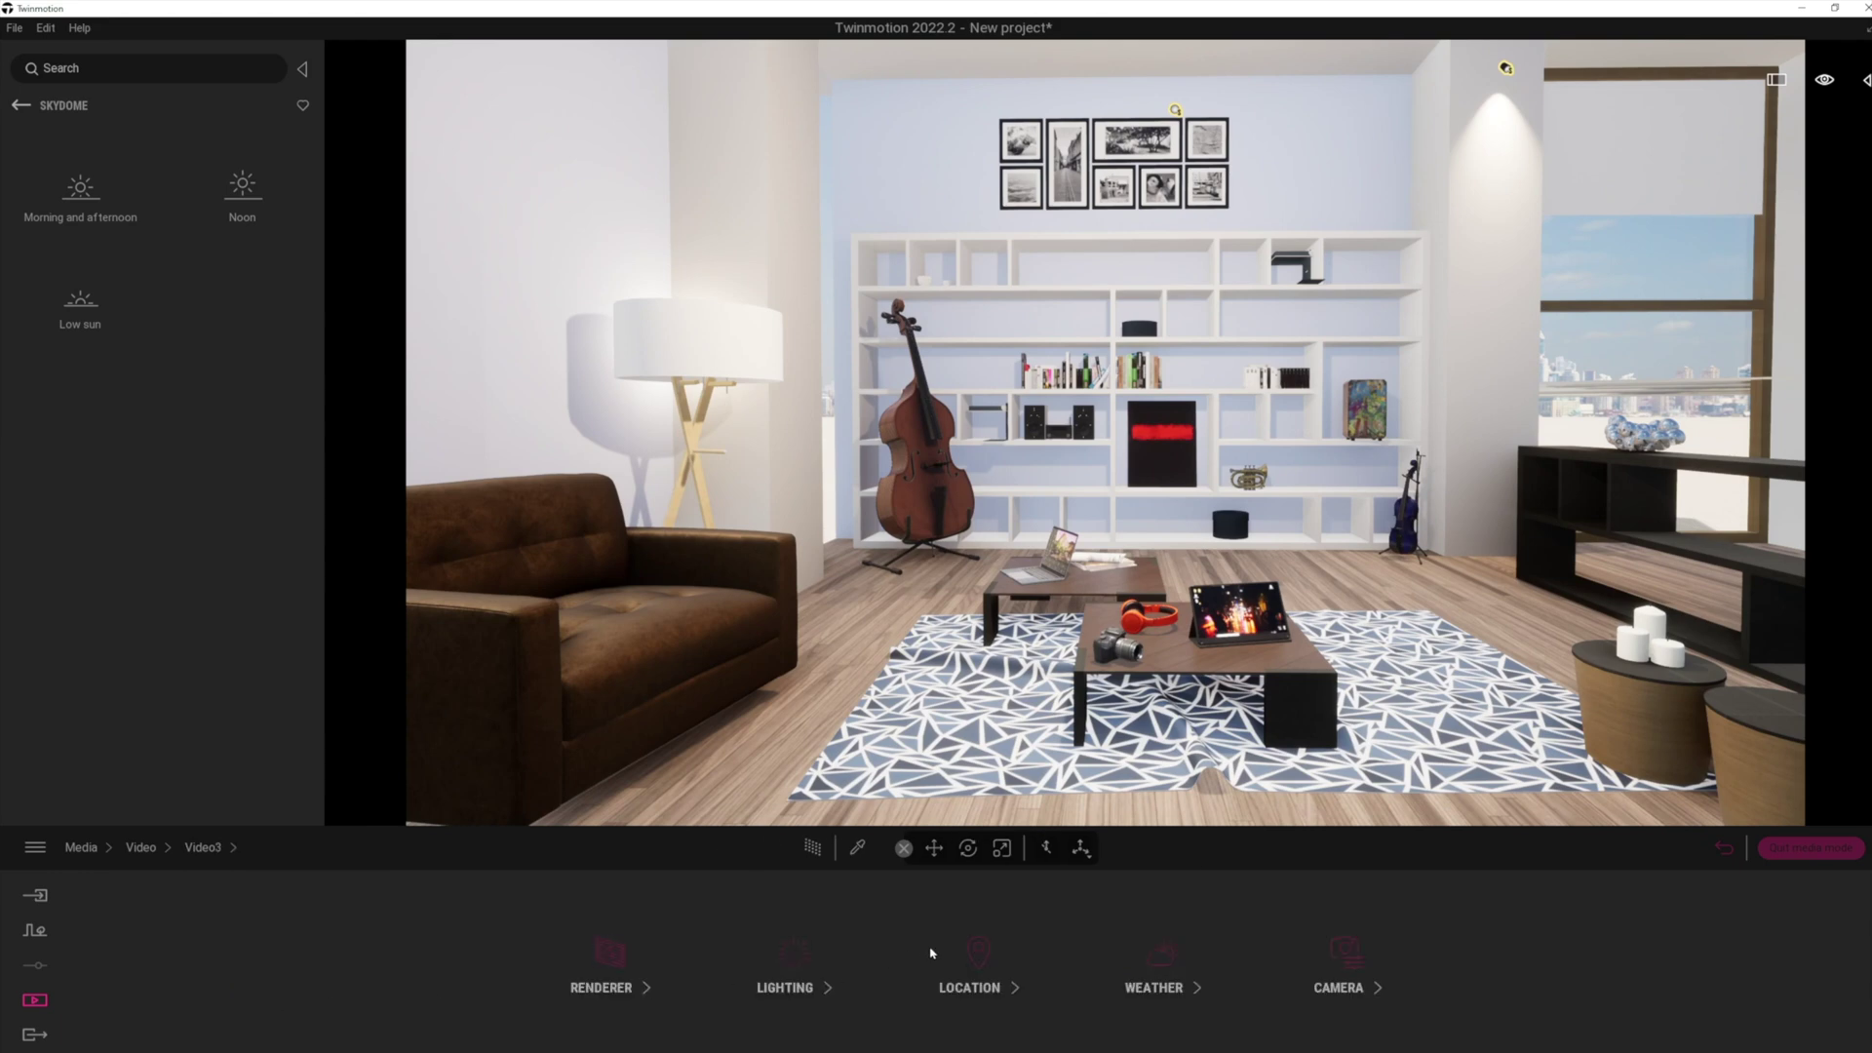
click(975, 965)
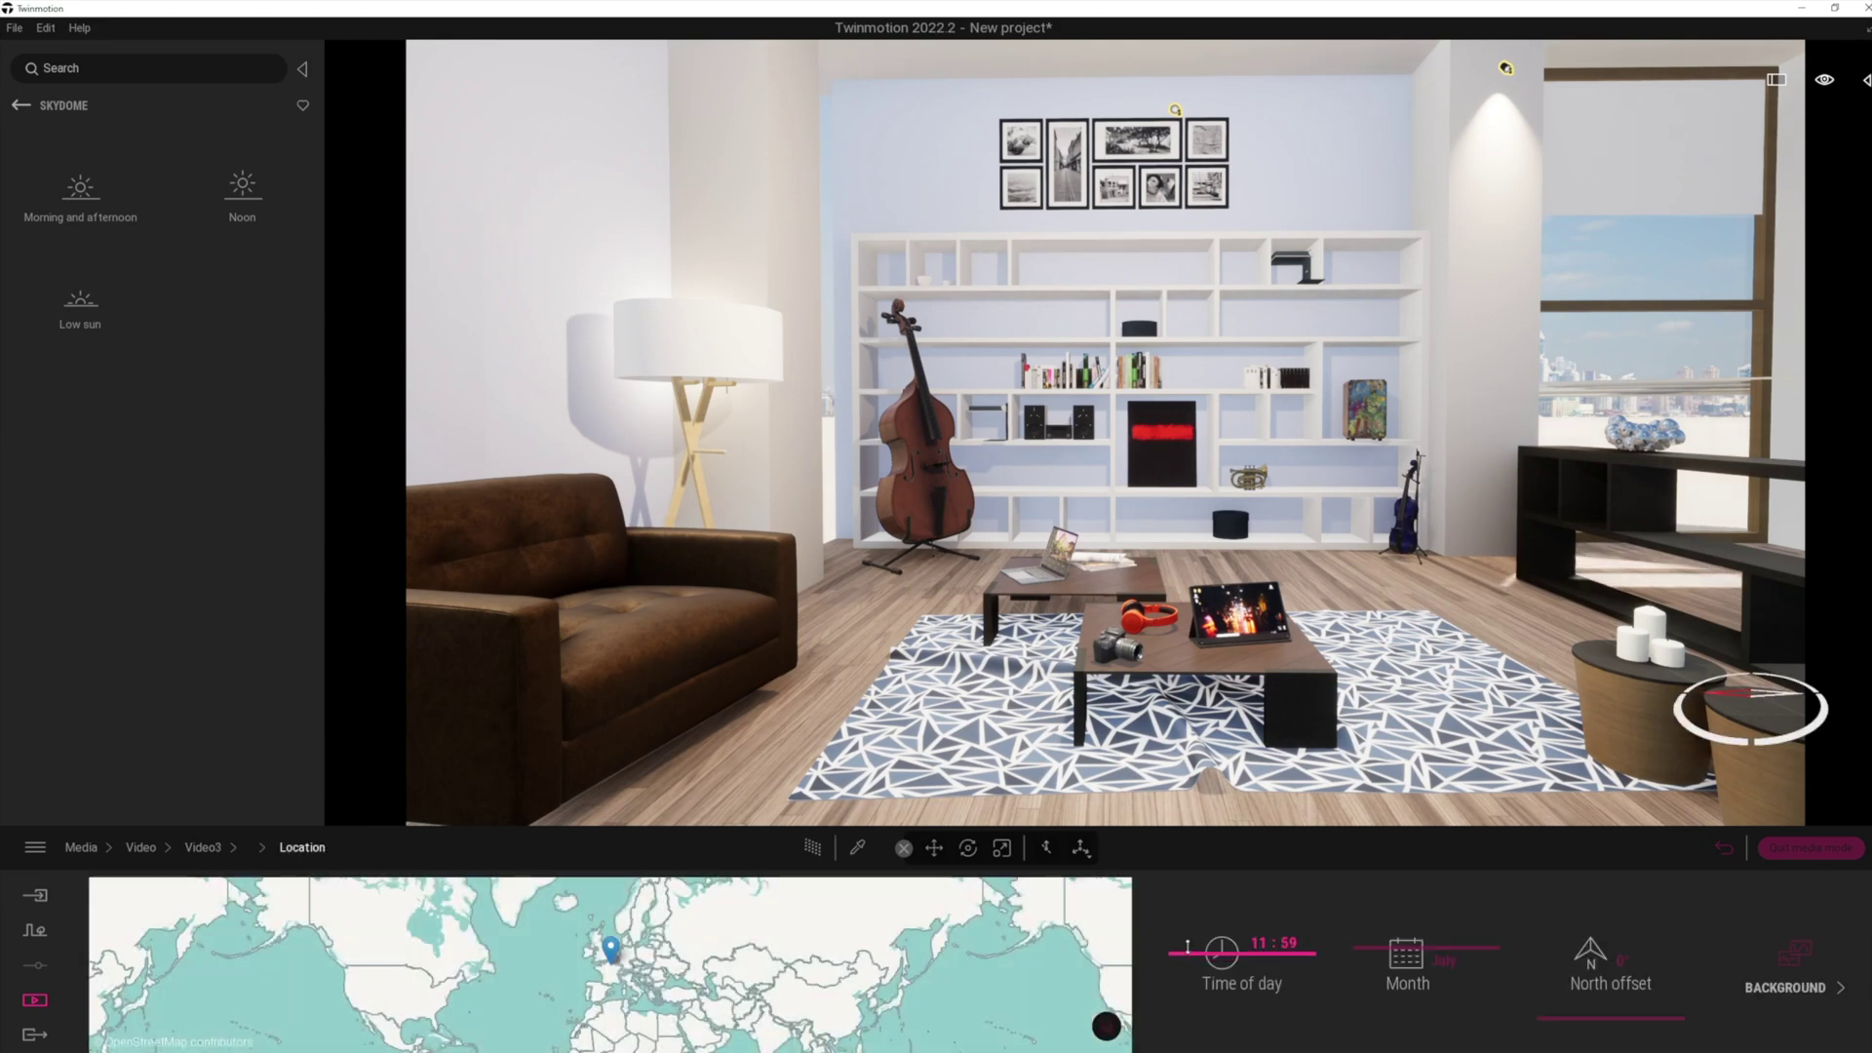
mouse_move(1188, 945)
mouse_down()
mouse_move(1174, 890)
mouse_move(1195, 924)
mouse_up()
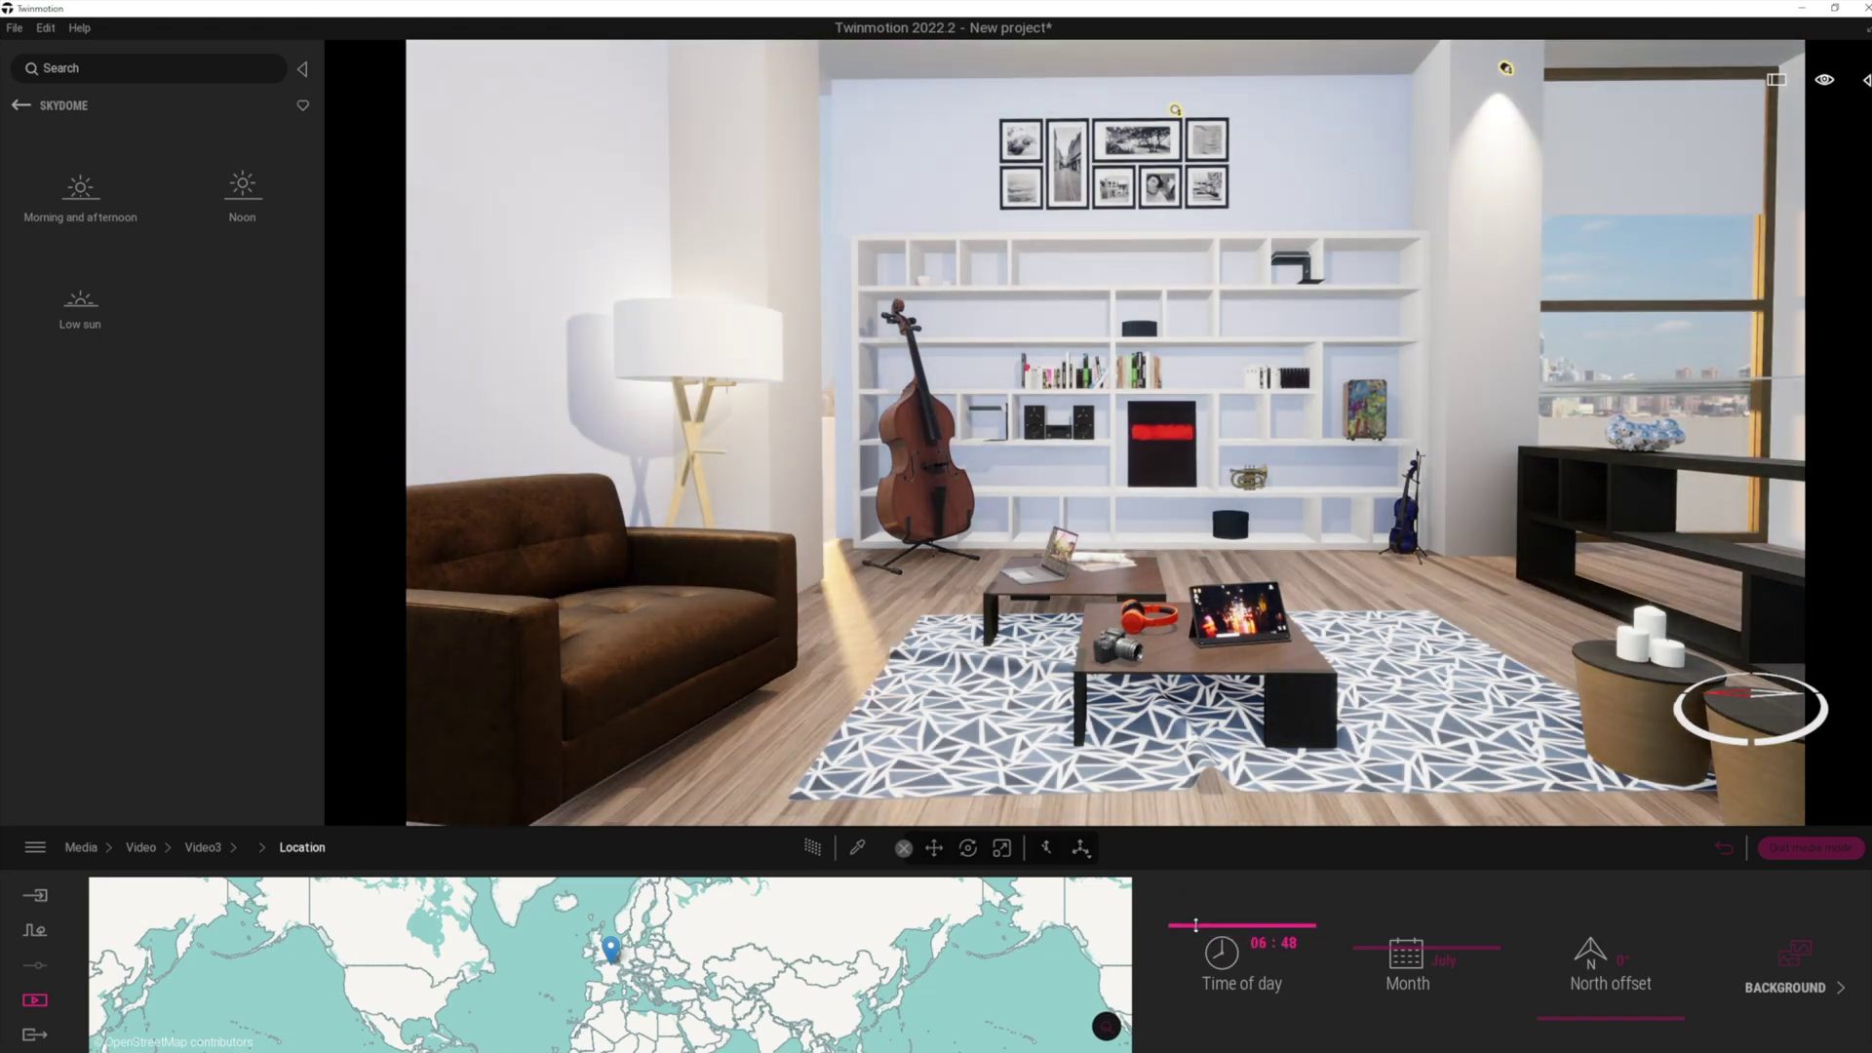
click(814, 848)
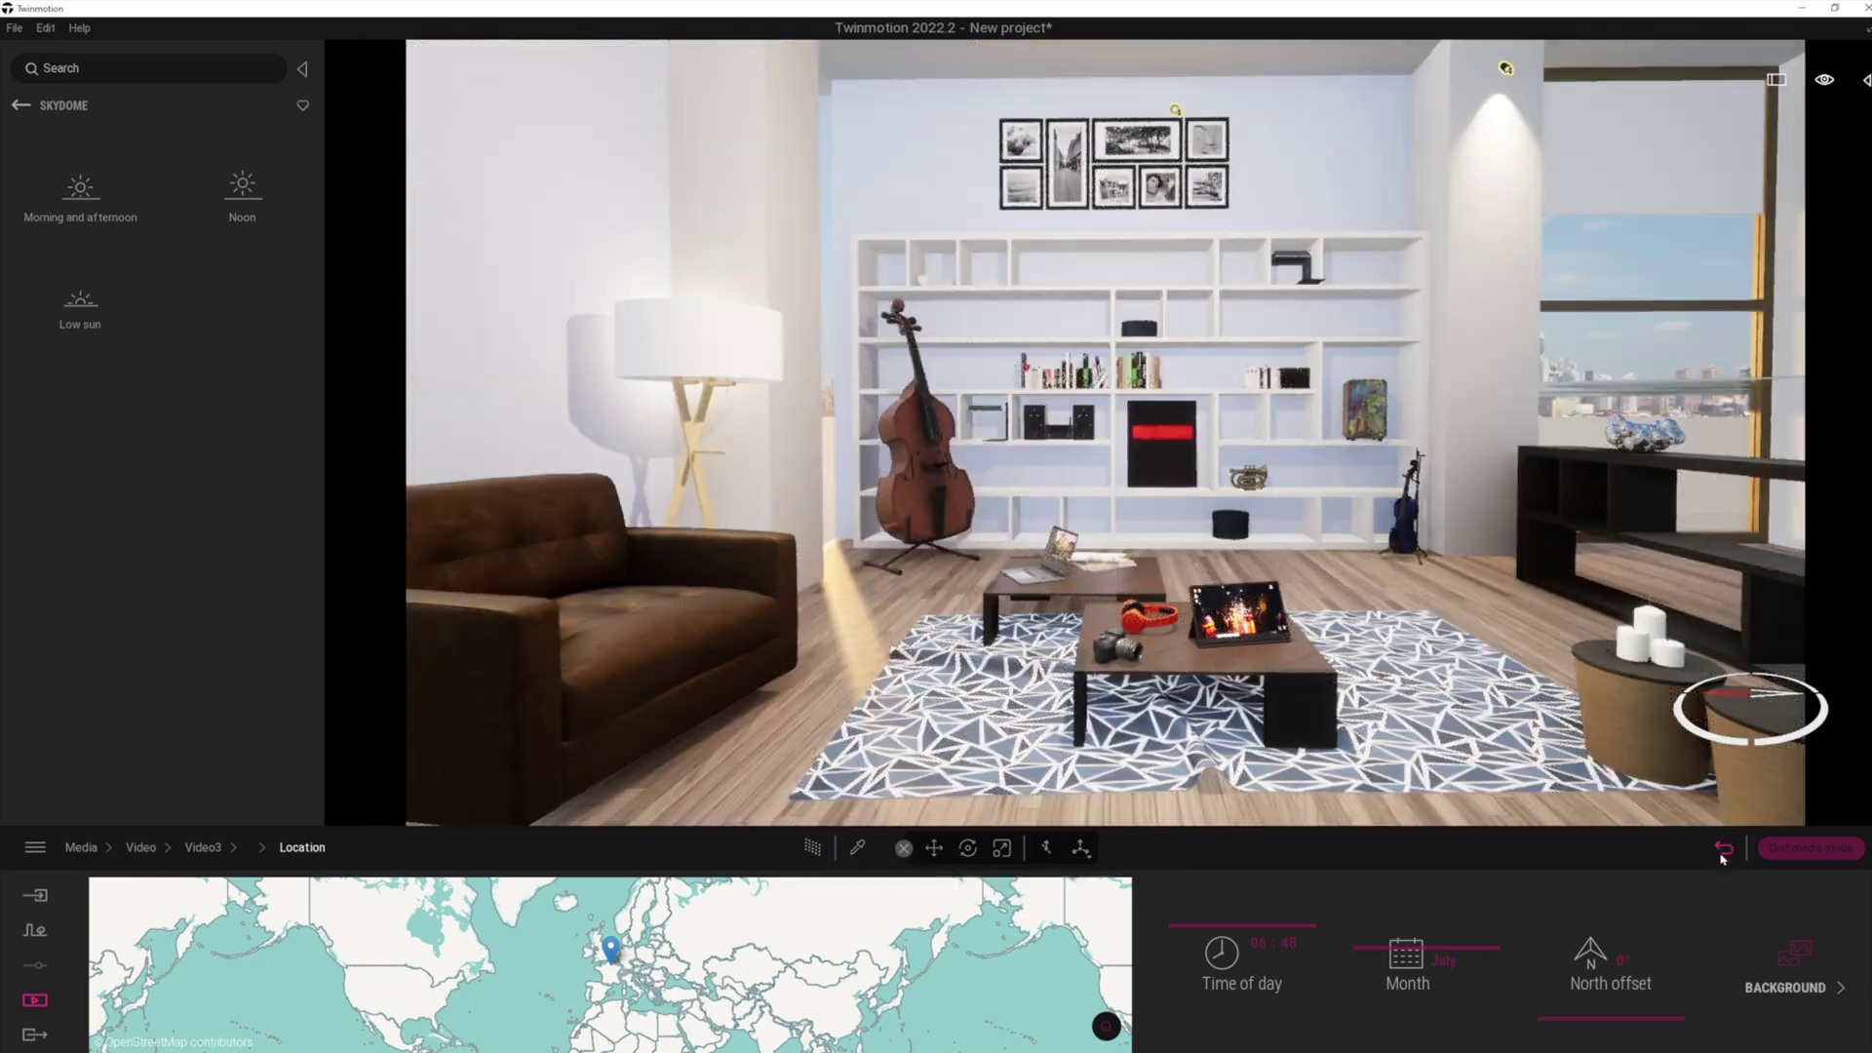
click(1724, 848)
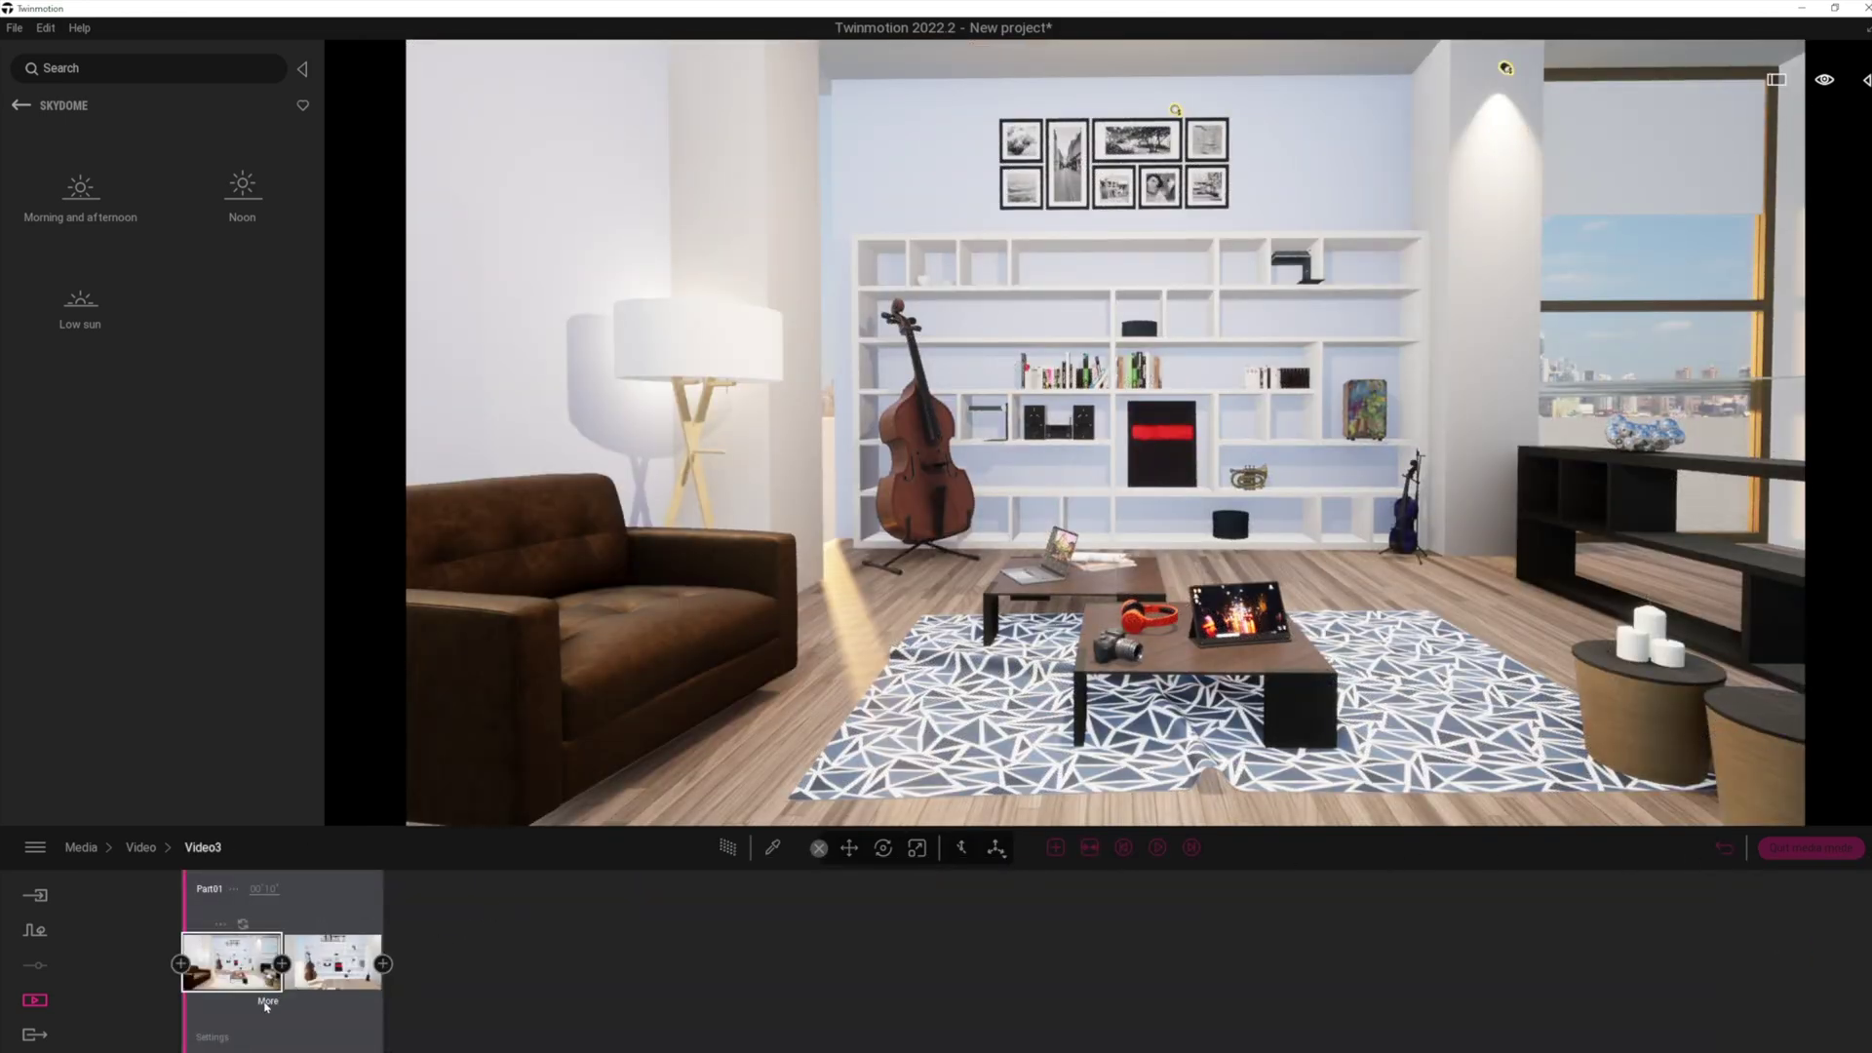
- Try to change the time of day of Video3's second keyframe
click(375, 970)
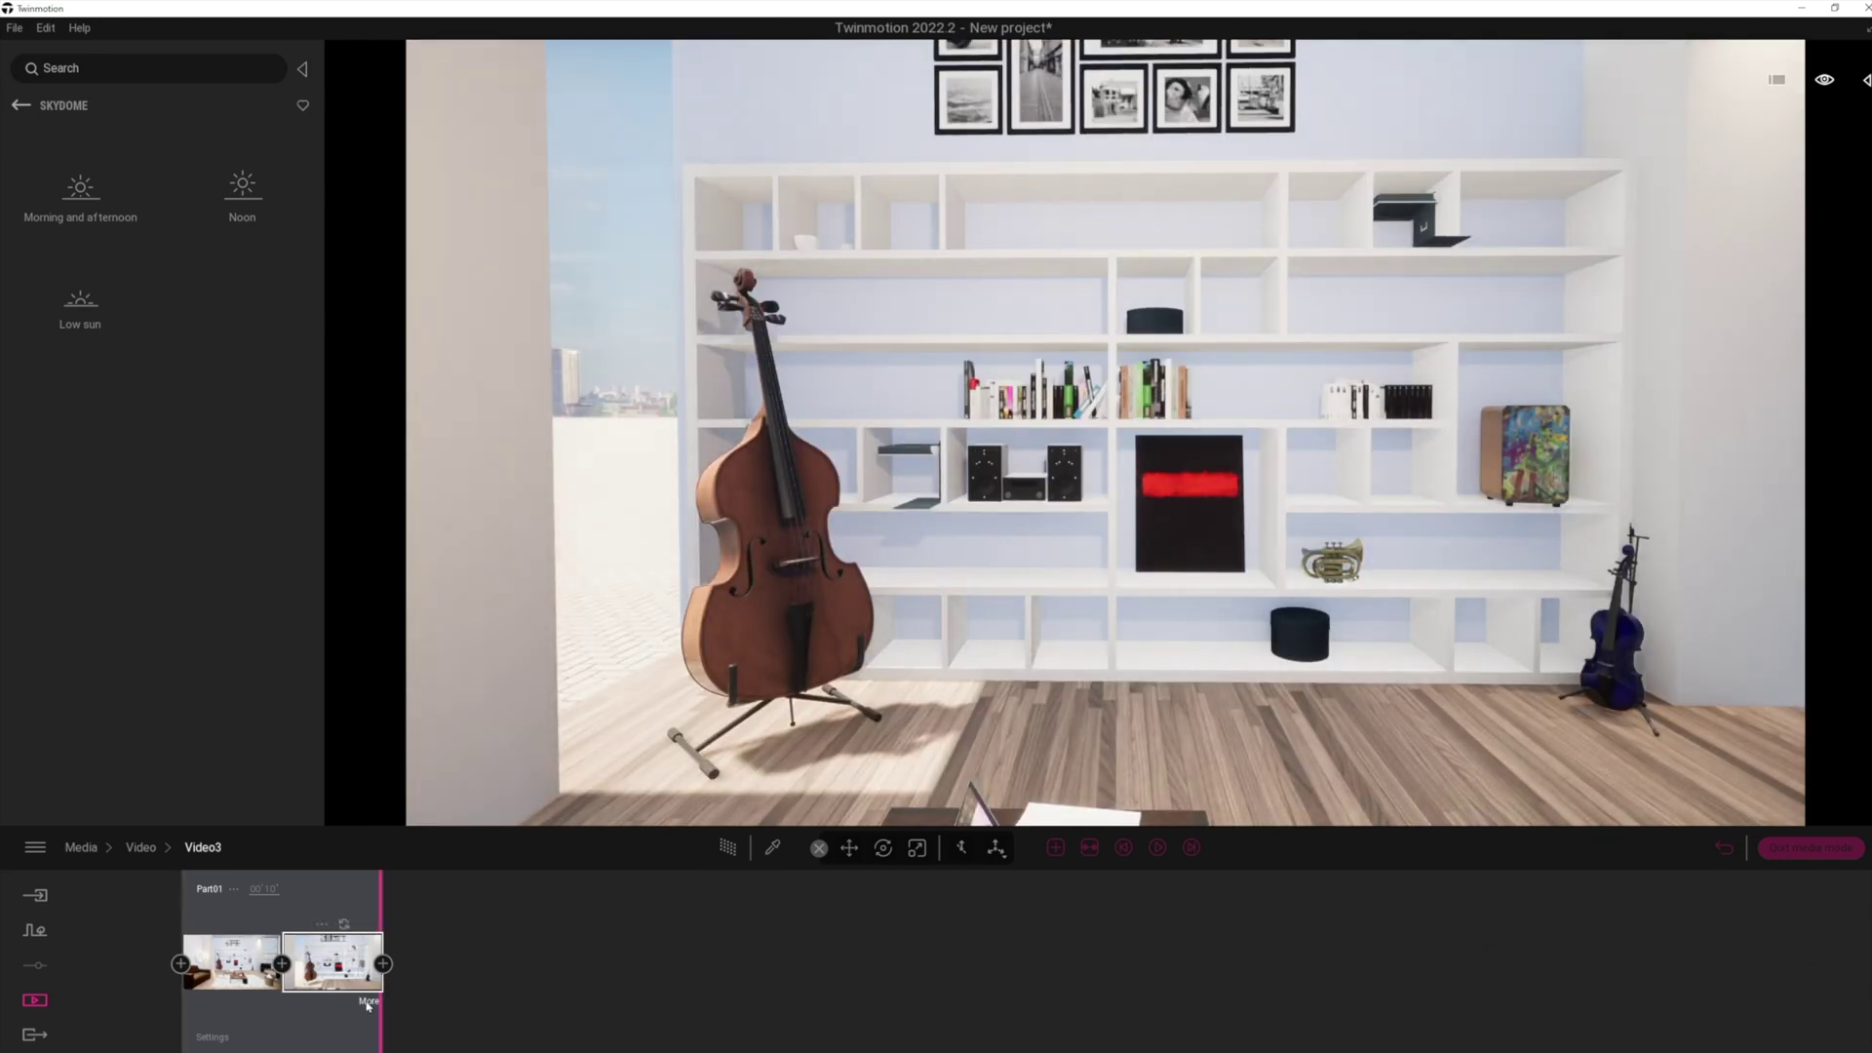
click(367, 1002)
click(975, 962)
drag(1210, 968, 725, 866)
click(203, 848)
- Turn off the skydome's Match sun option for Video3's second keyframe
click(366, 1000)
click(757, 971)
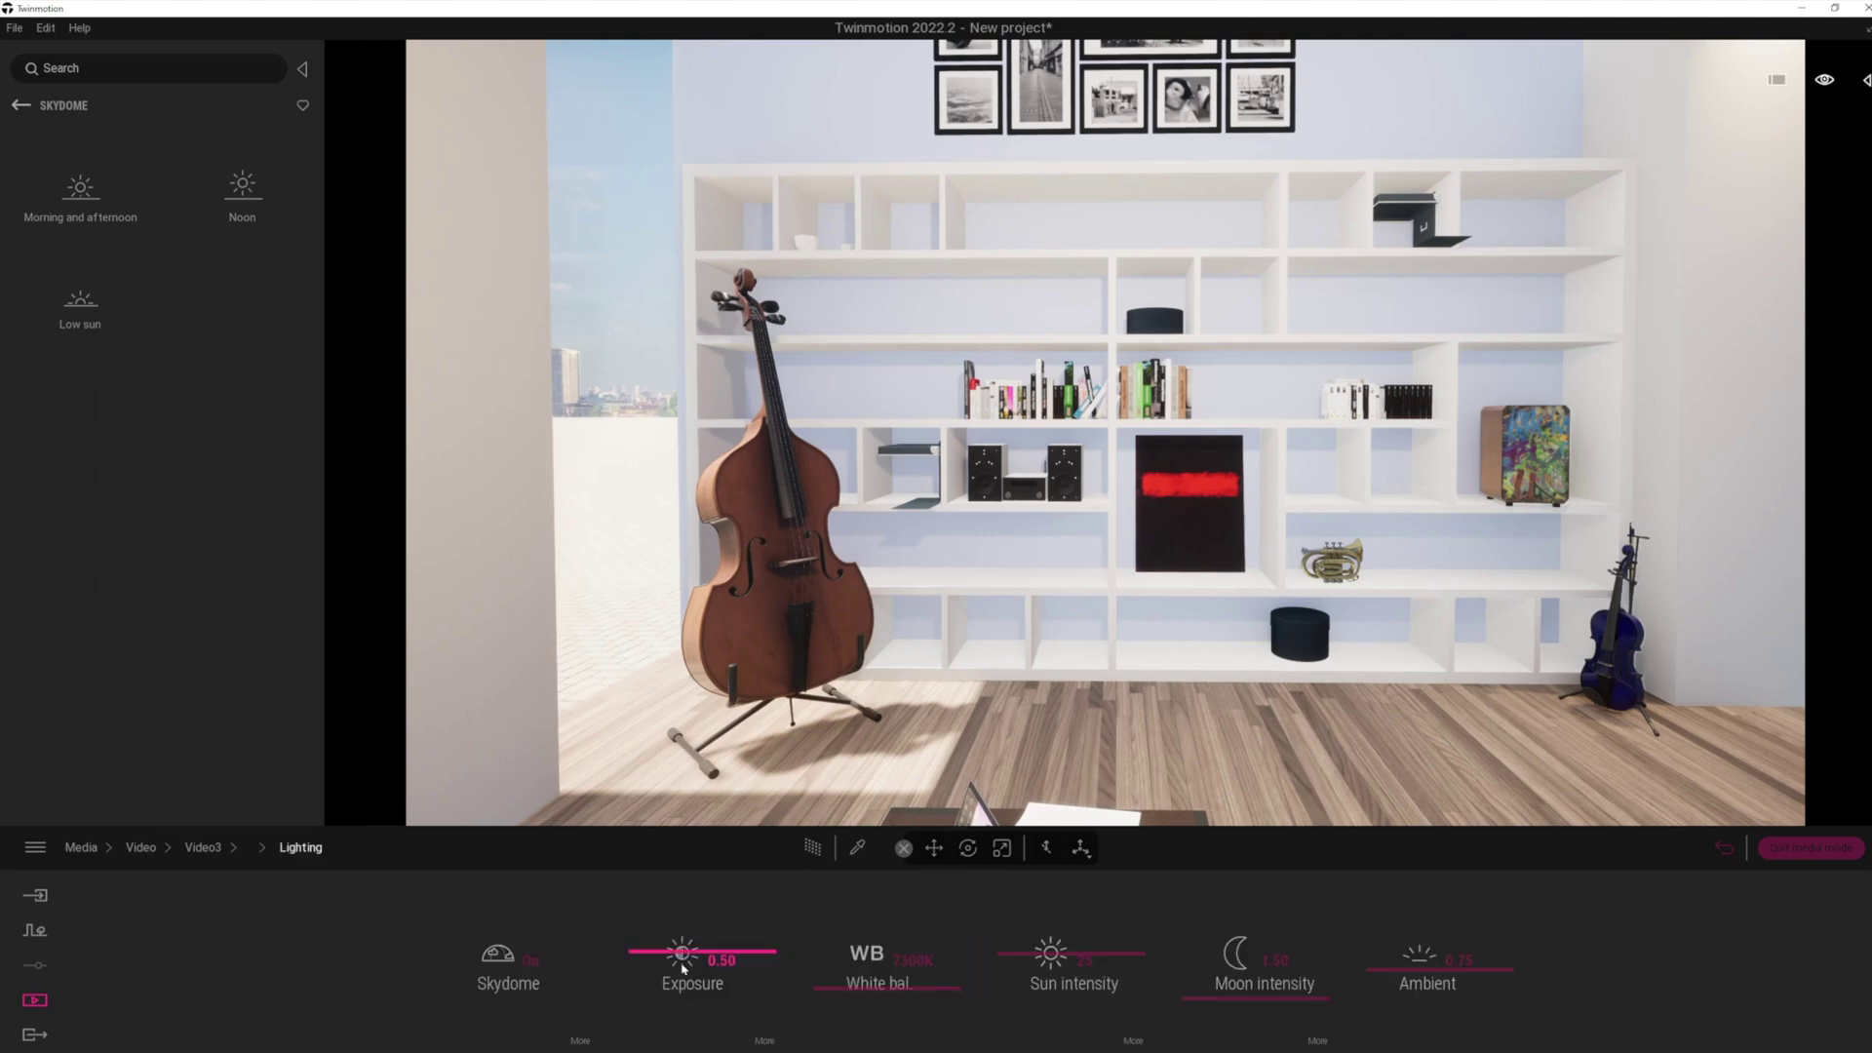
click(672, 1017)
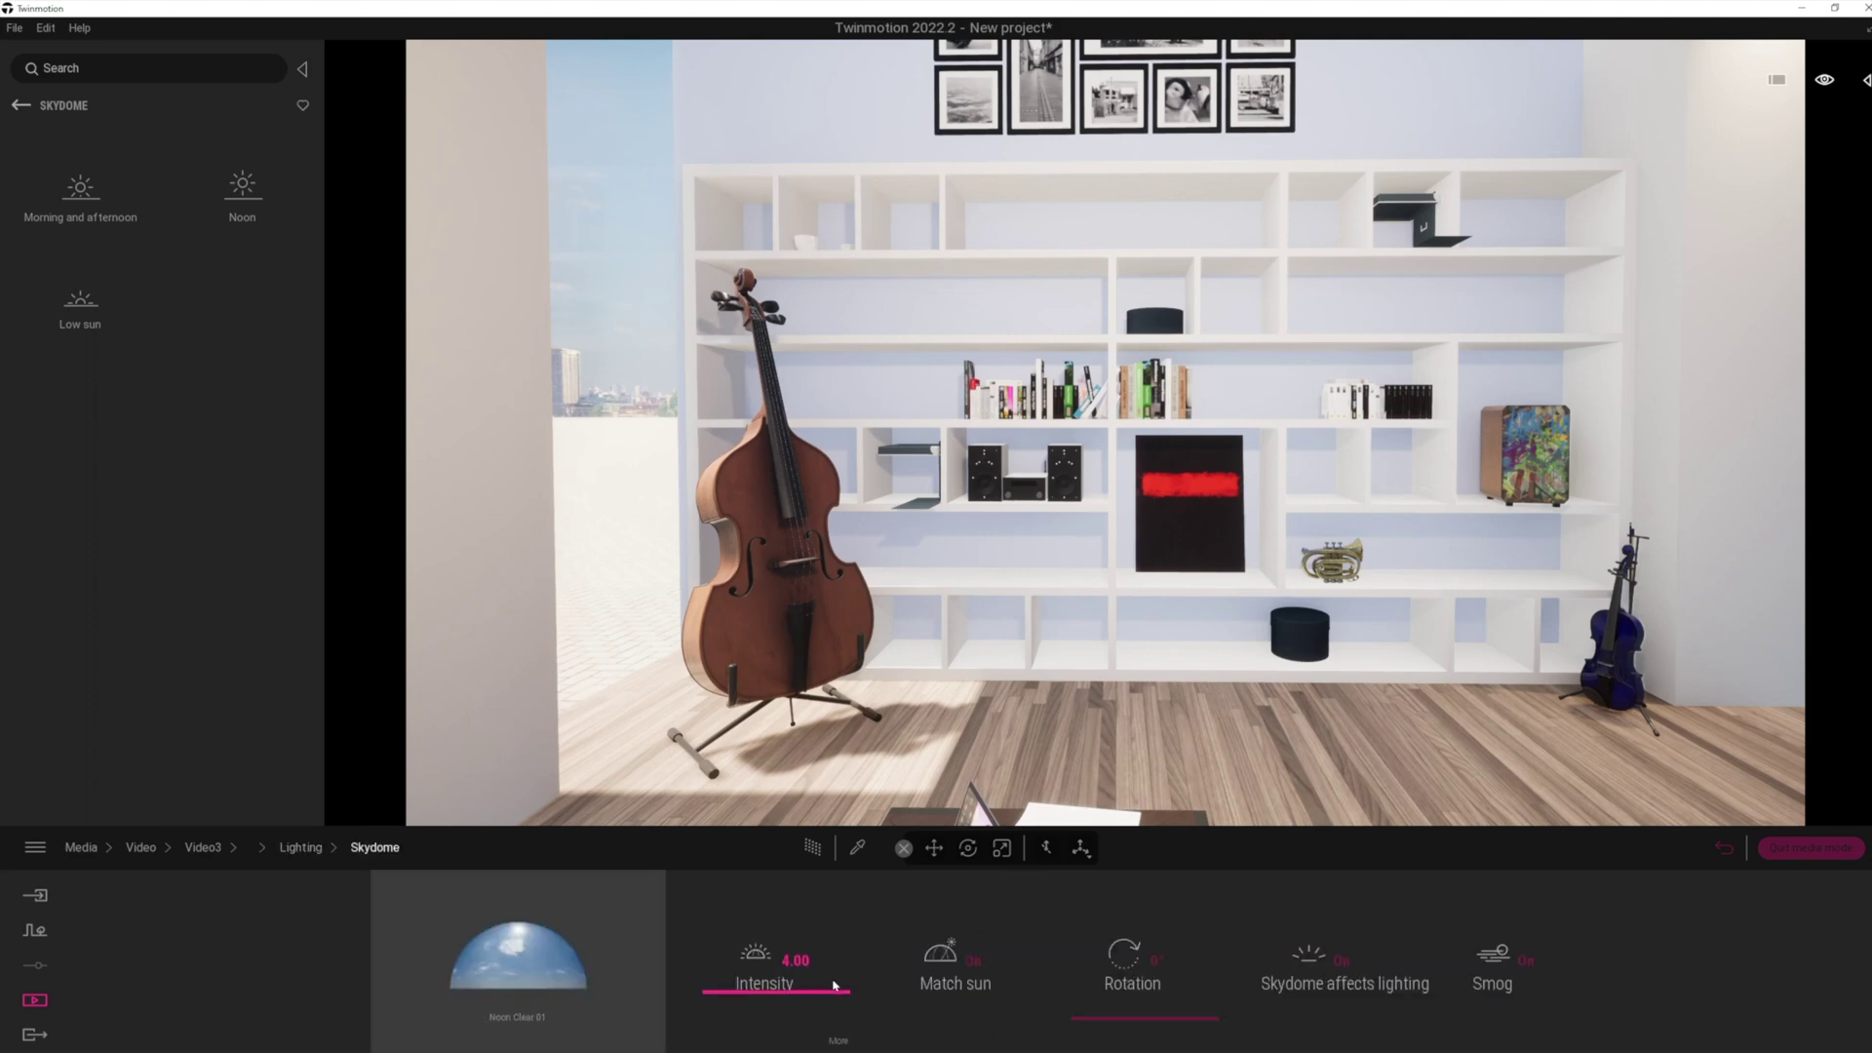
click(973, 961)
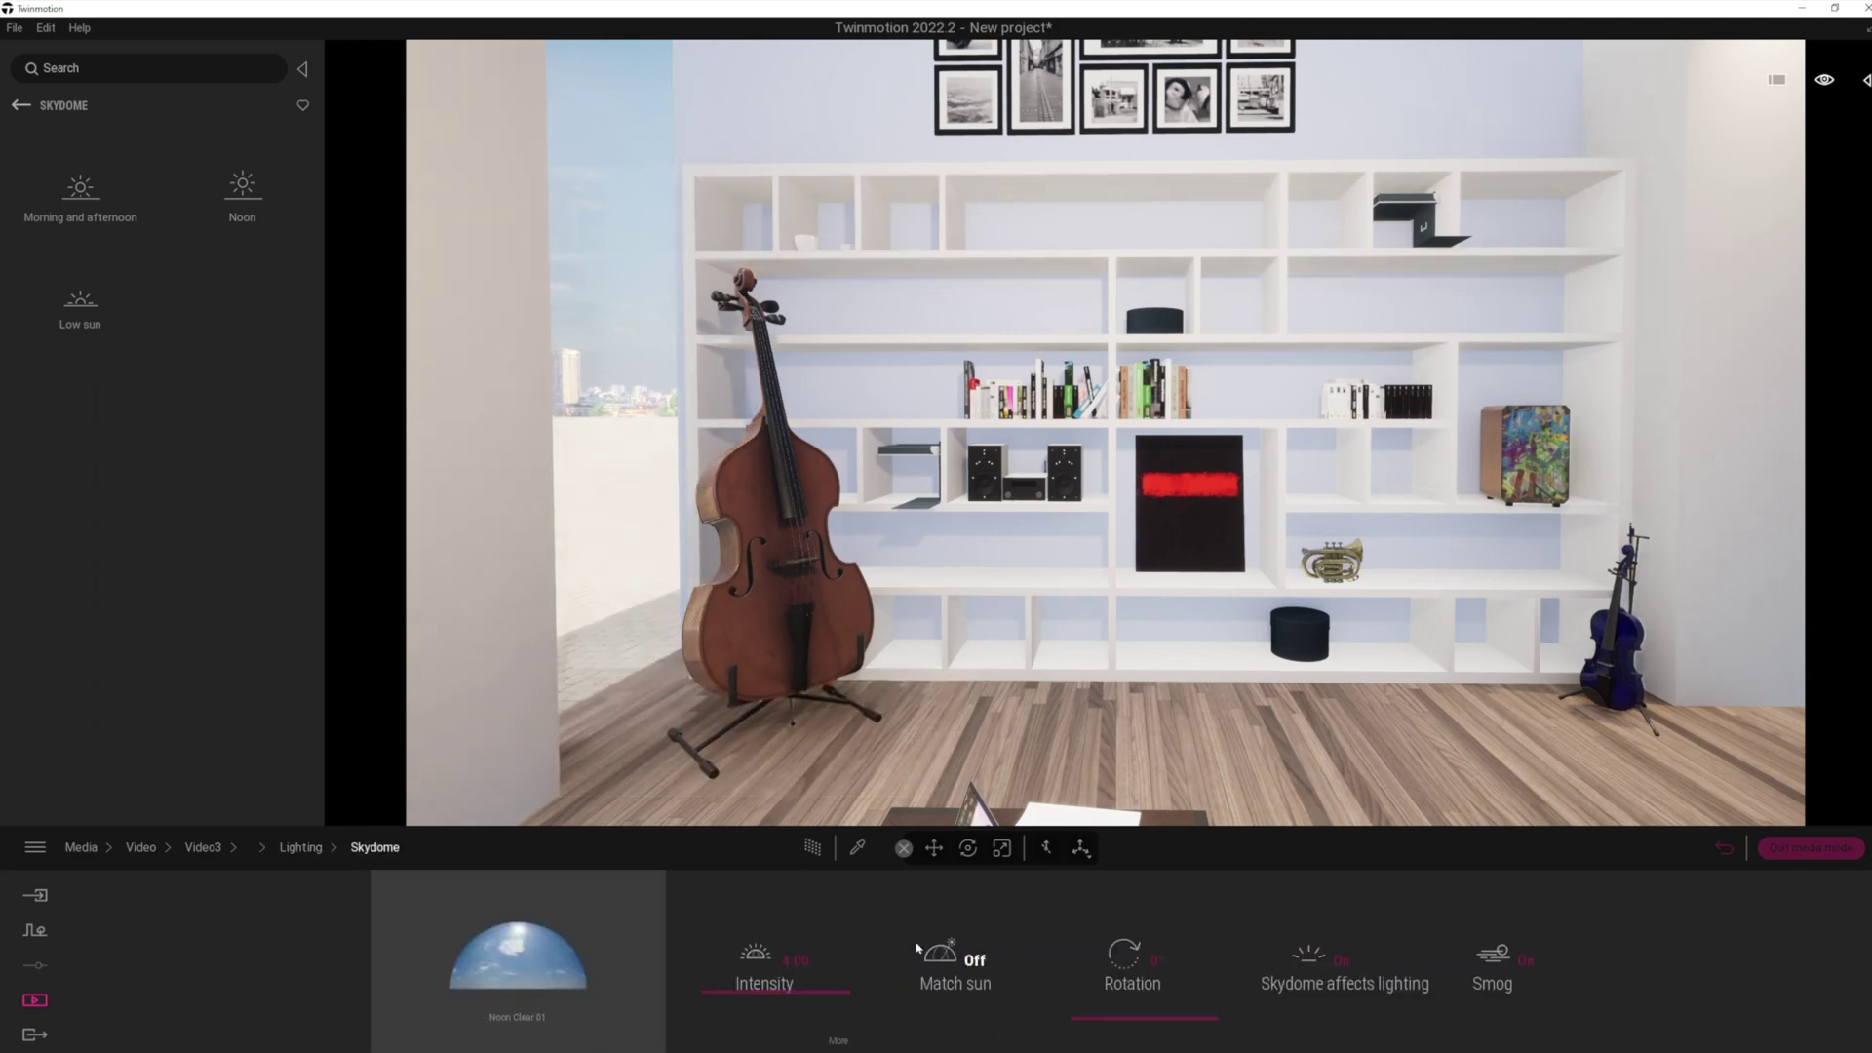
click(292, 847)
click(202, 847)
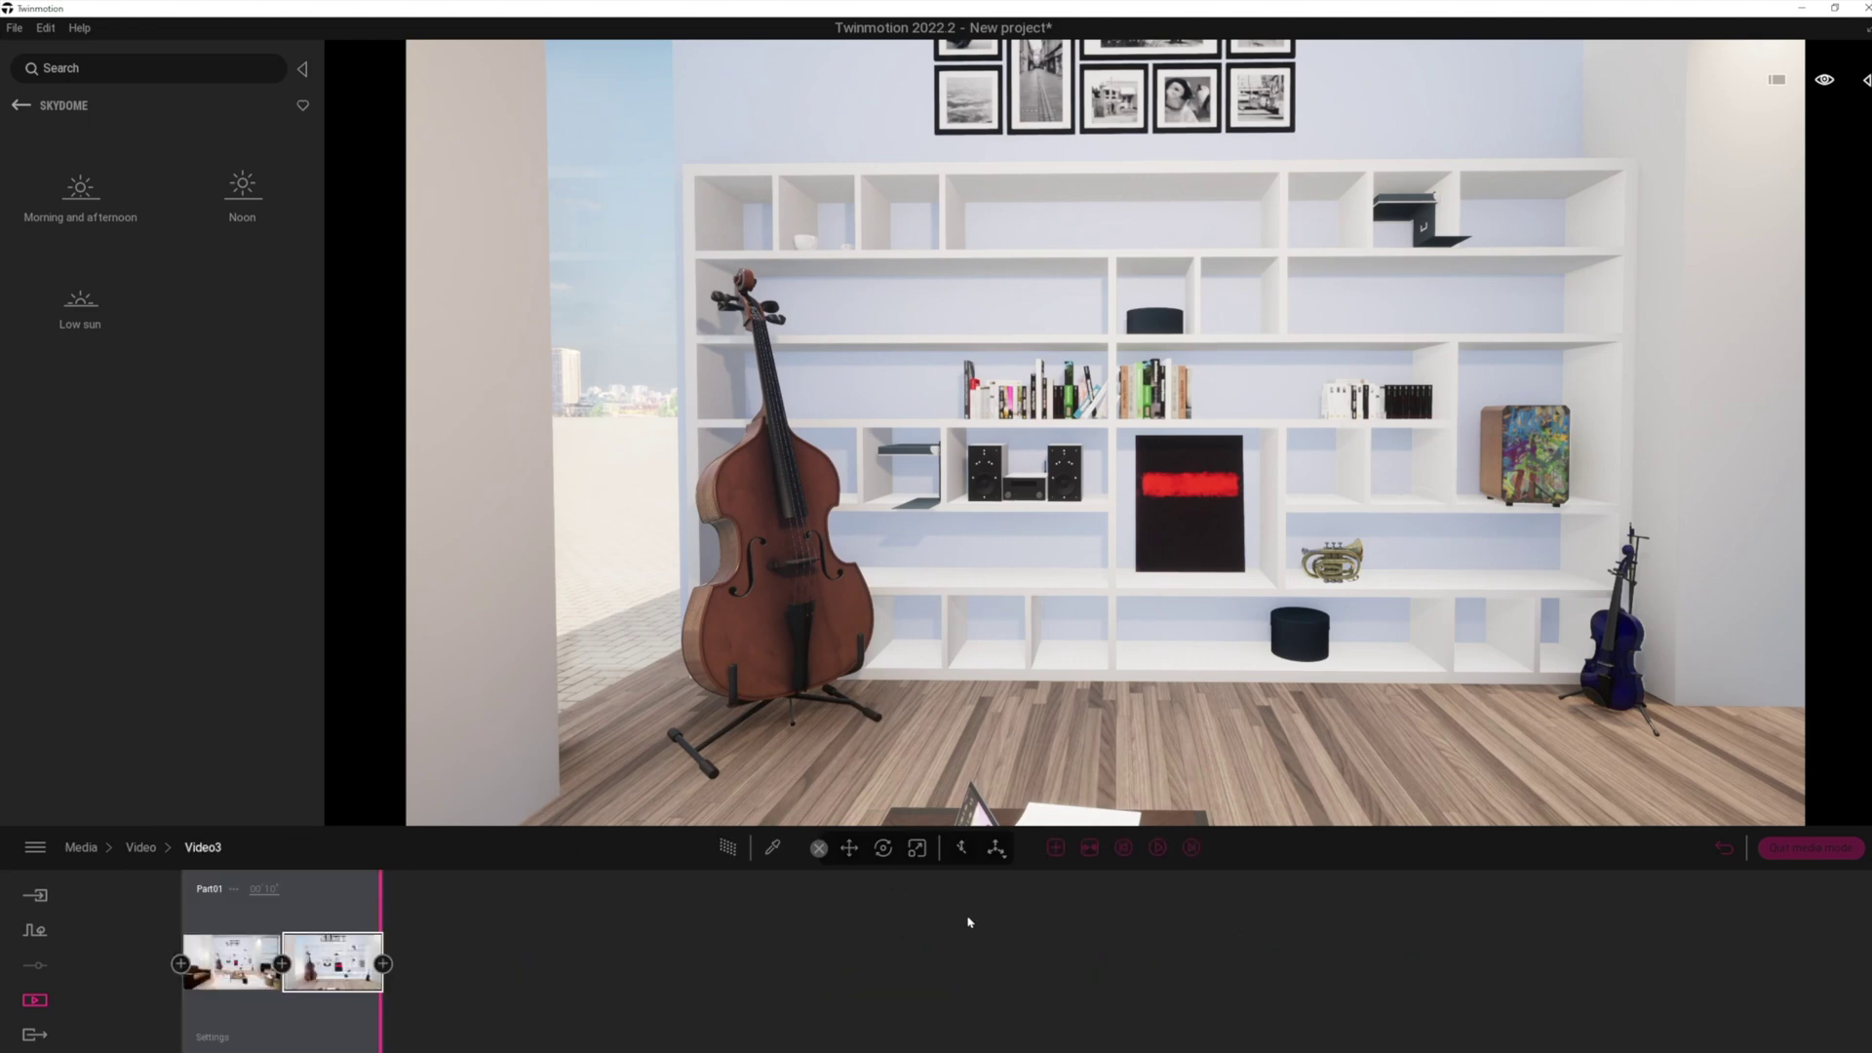
- Set the time of day of Video3's second keyframe to 19:45
click(370, 985)
click(973, 961)
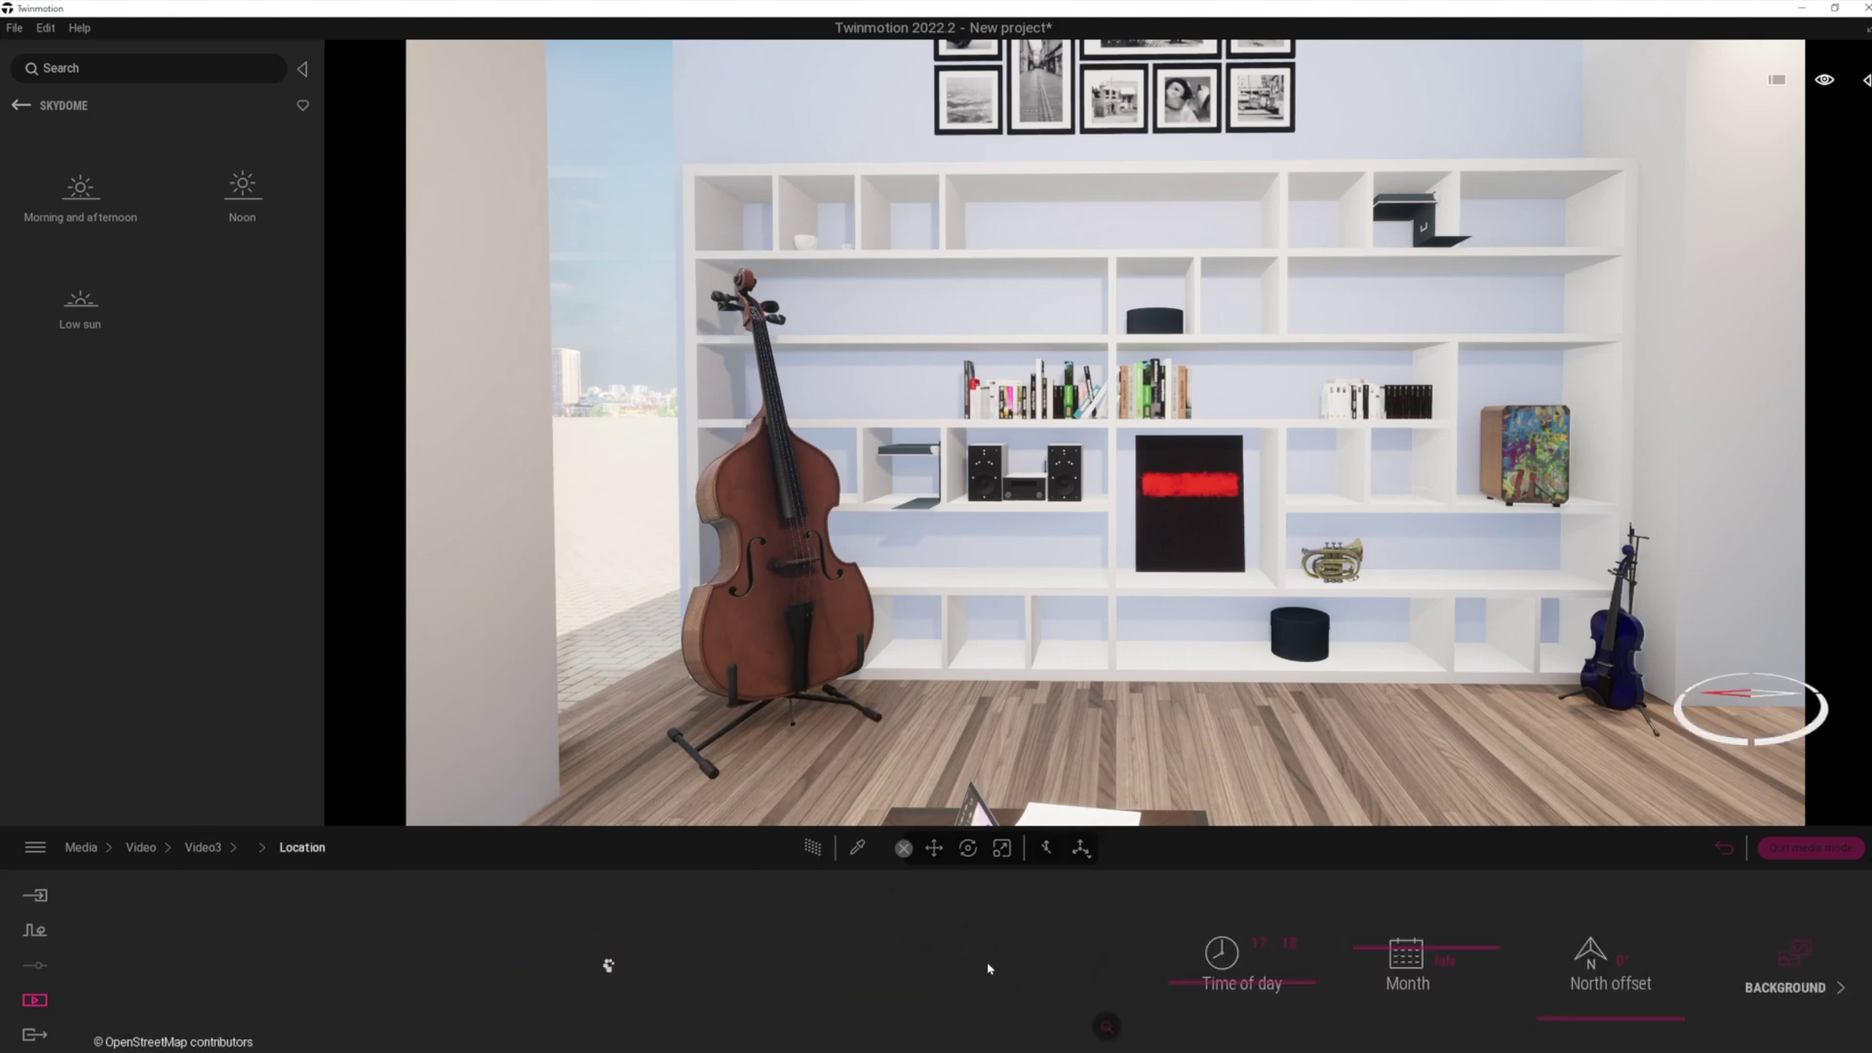
mouse_move(1180, 960)
mouse_down()
mouse_move(1178, 906)
mouse_move(1193, 1022)
mouse_move(1186, 994)
mouse_up()
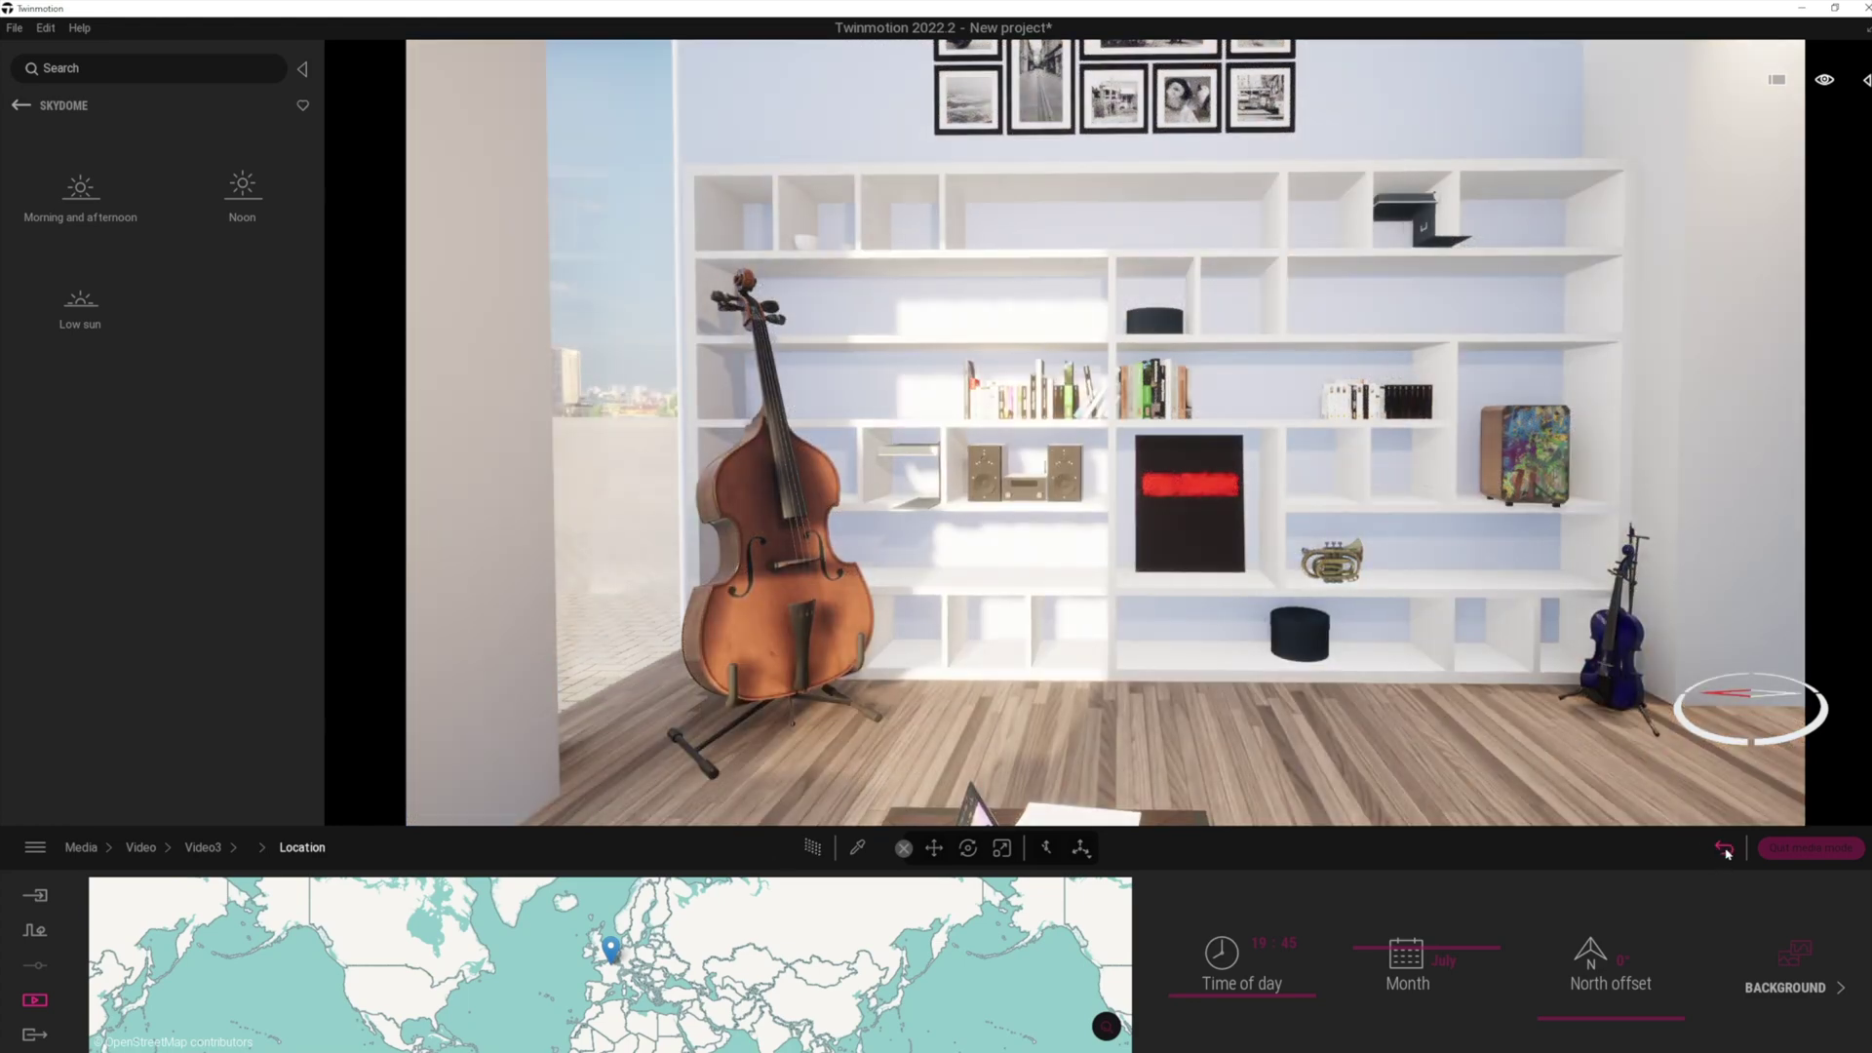
click(1724, 849)
- Play Video3 from its start to review the camera move and changing daylight, and return to the video list
click(1092, 848)
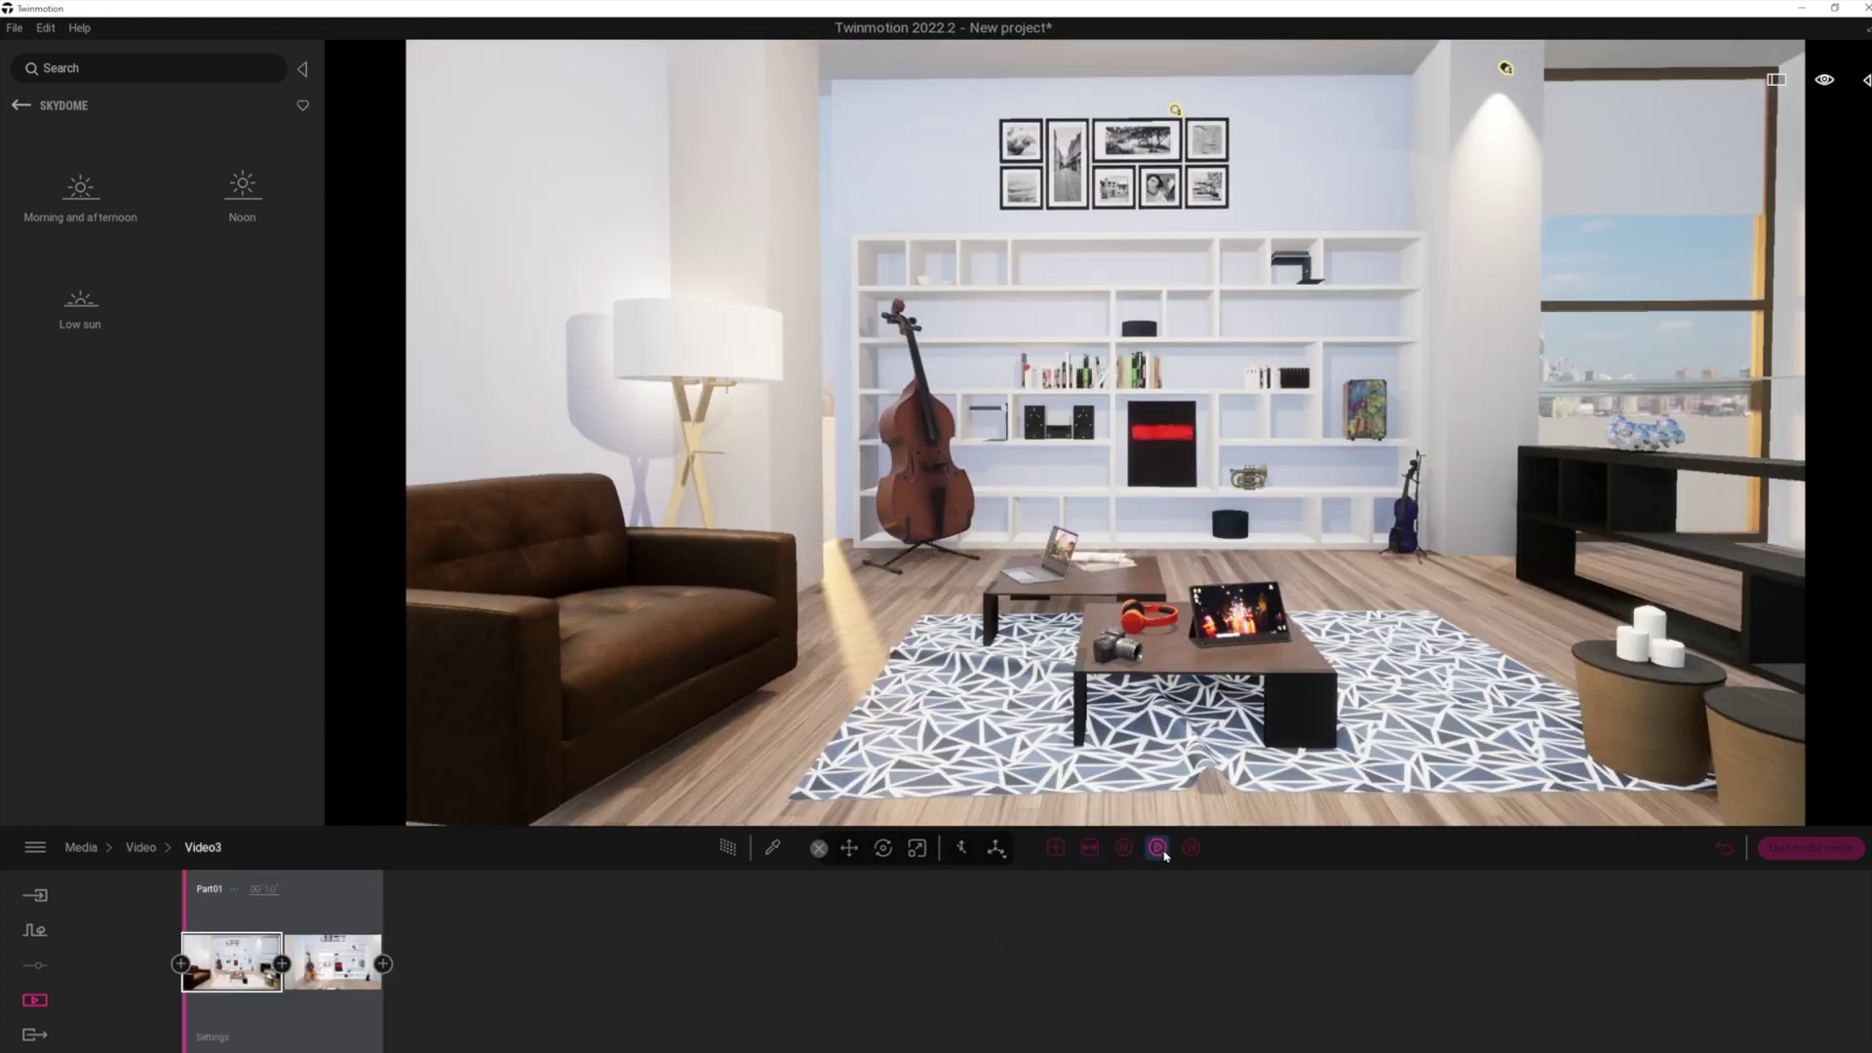
click(1157, 847)
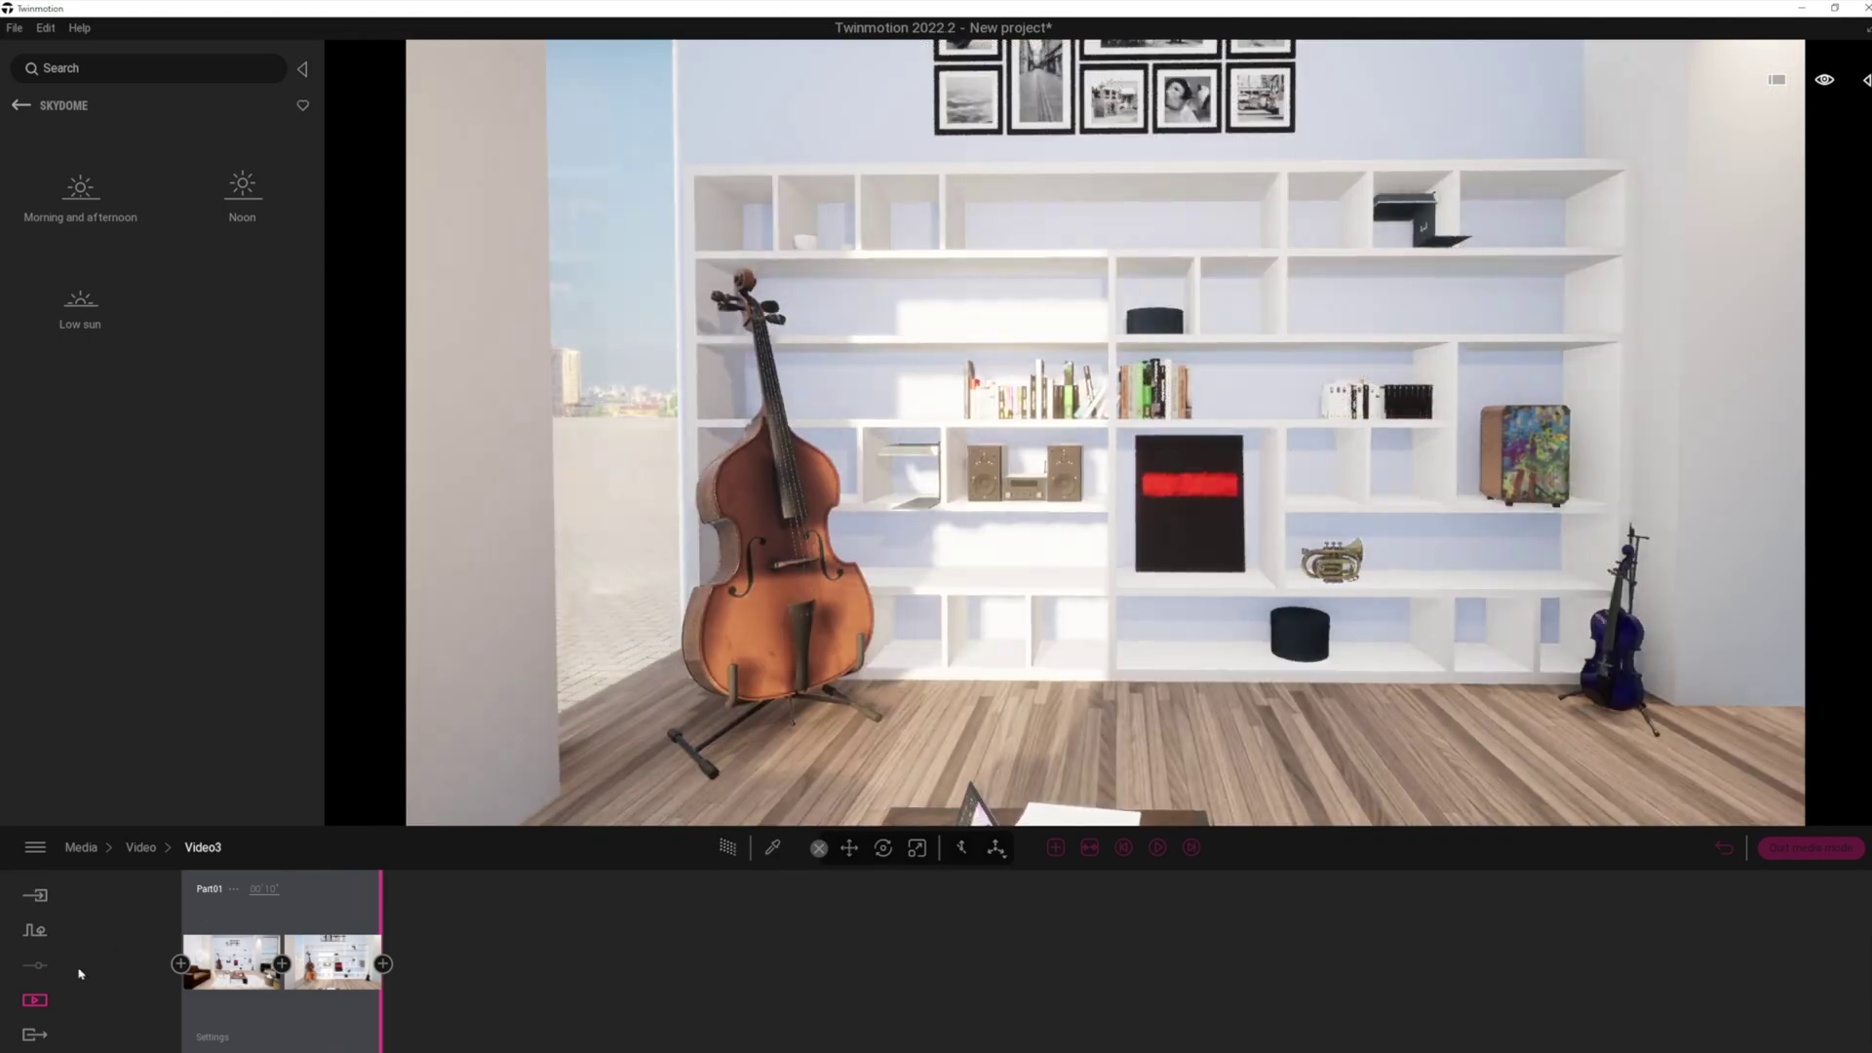
mouse_move(83, 1049)
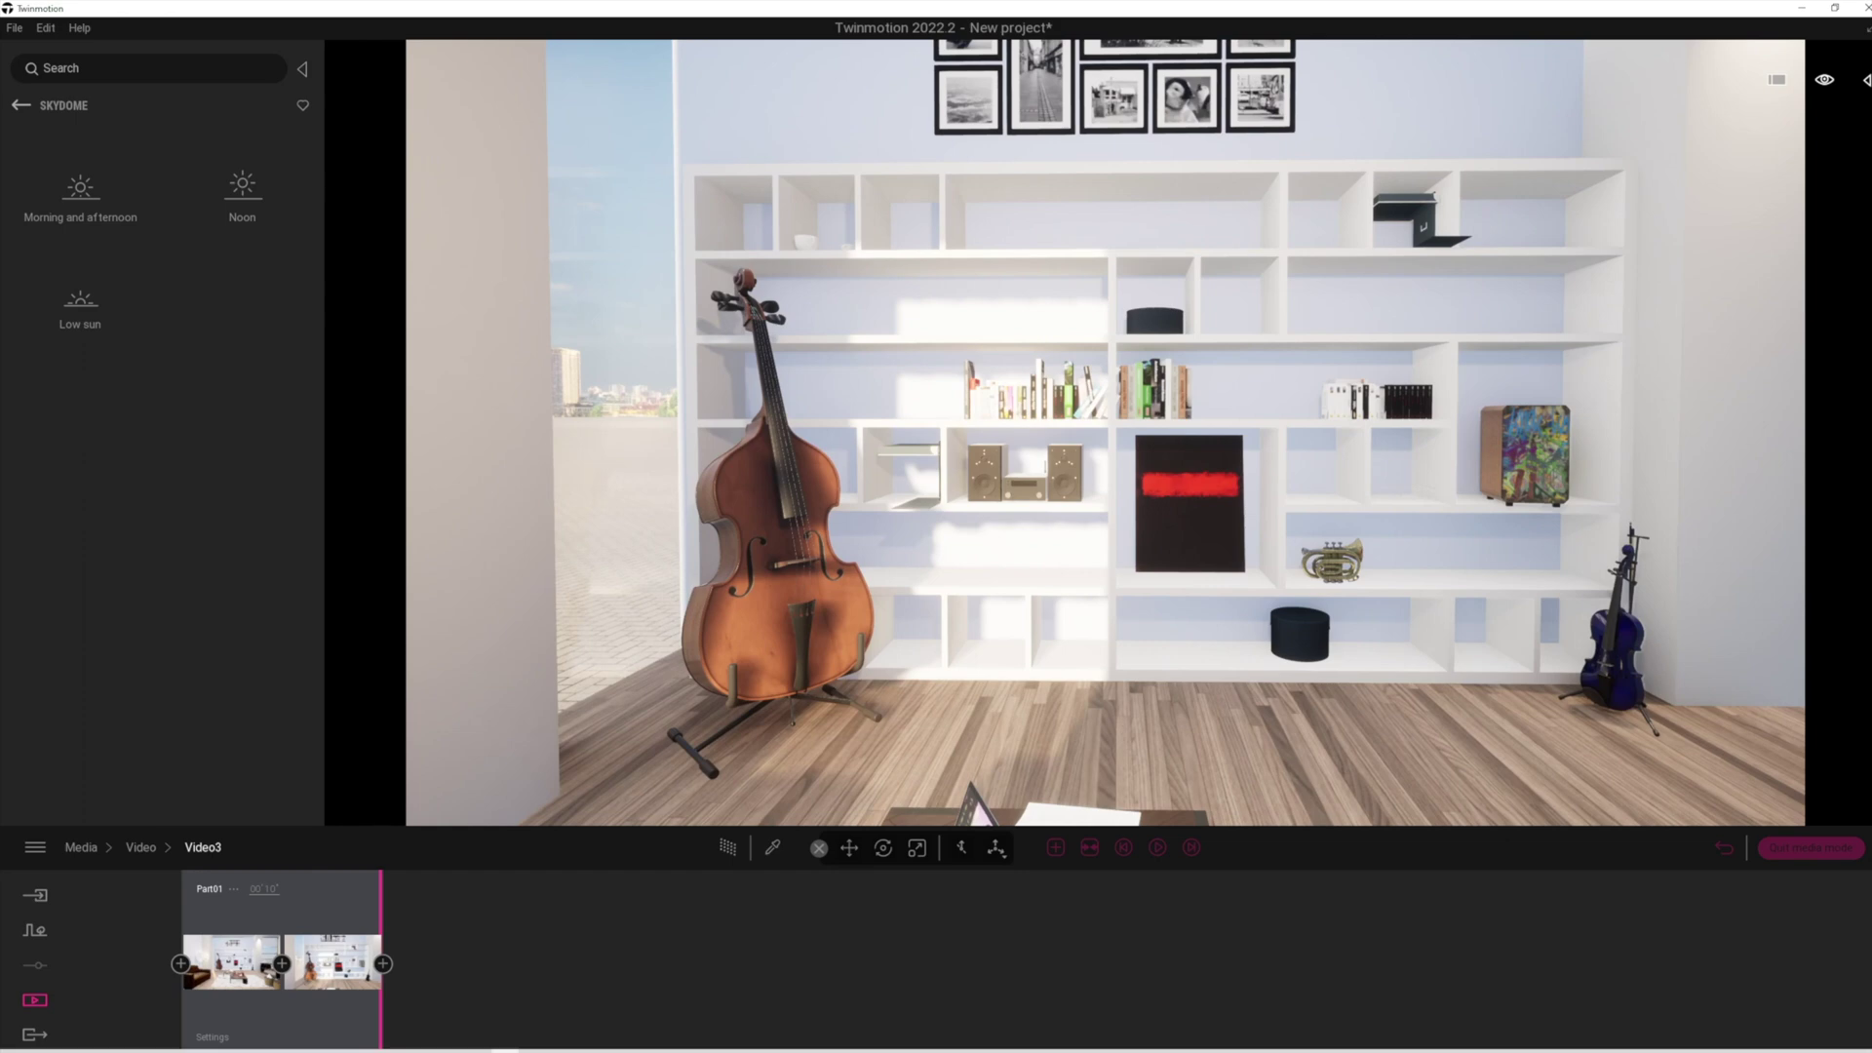
click(152, 853)
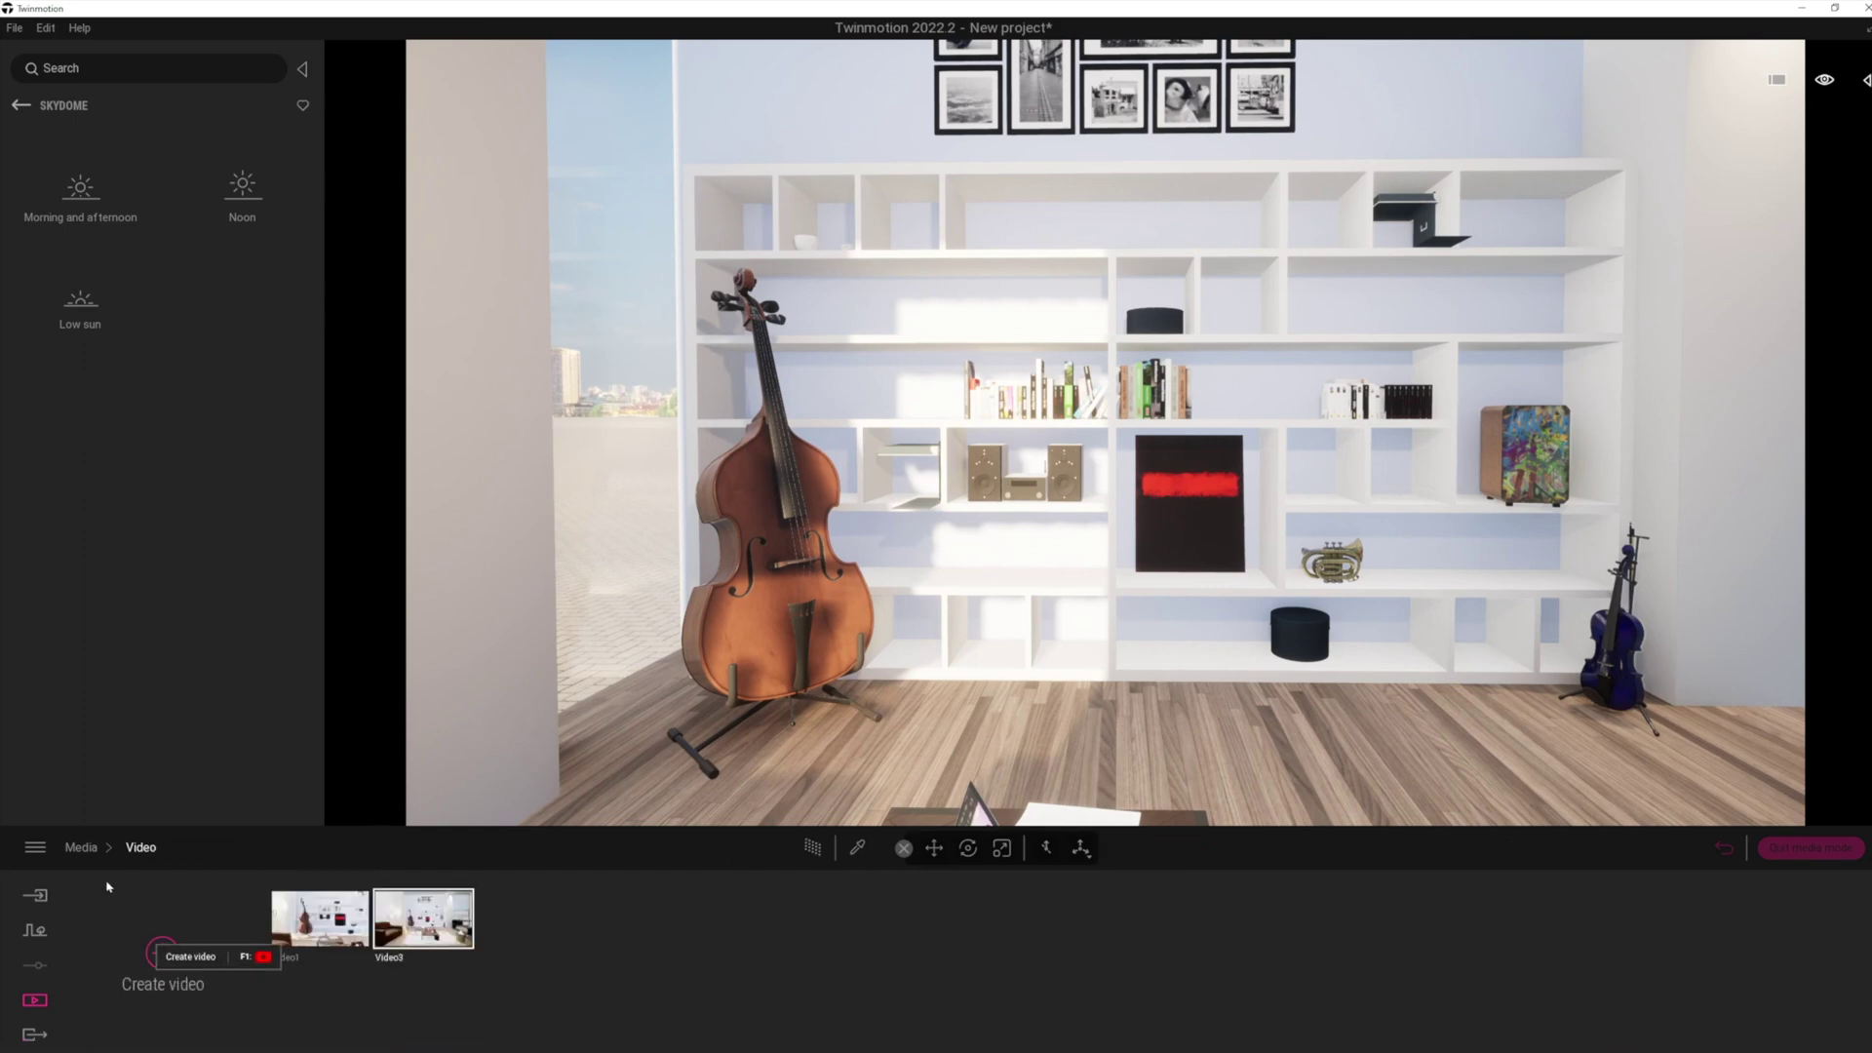
- Recall the Image2 view and shift the camera sideways, angling it across the sofa, coffee tables and bookshelf
click(81, 847)
click(514, 956)
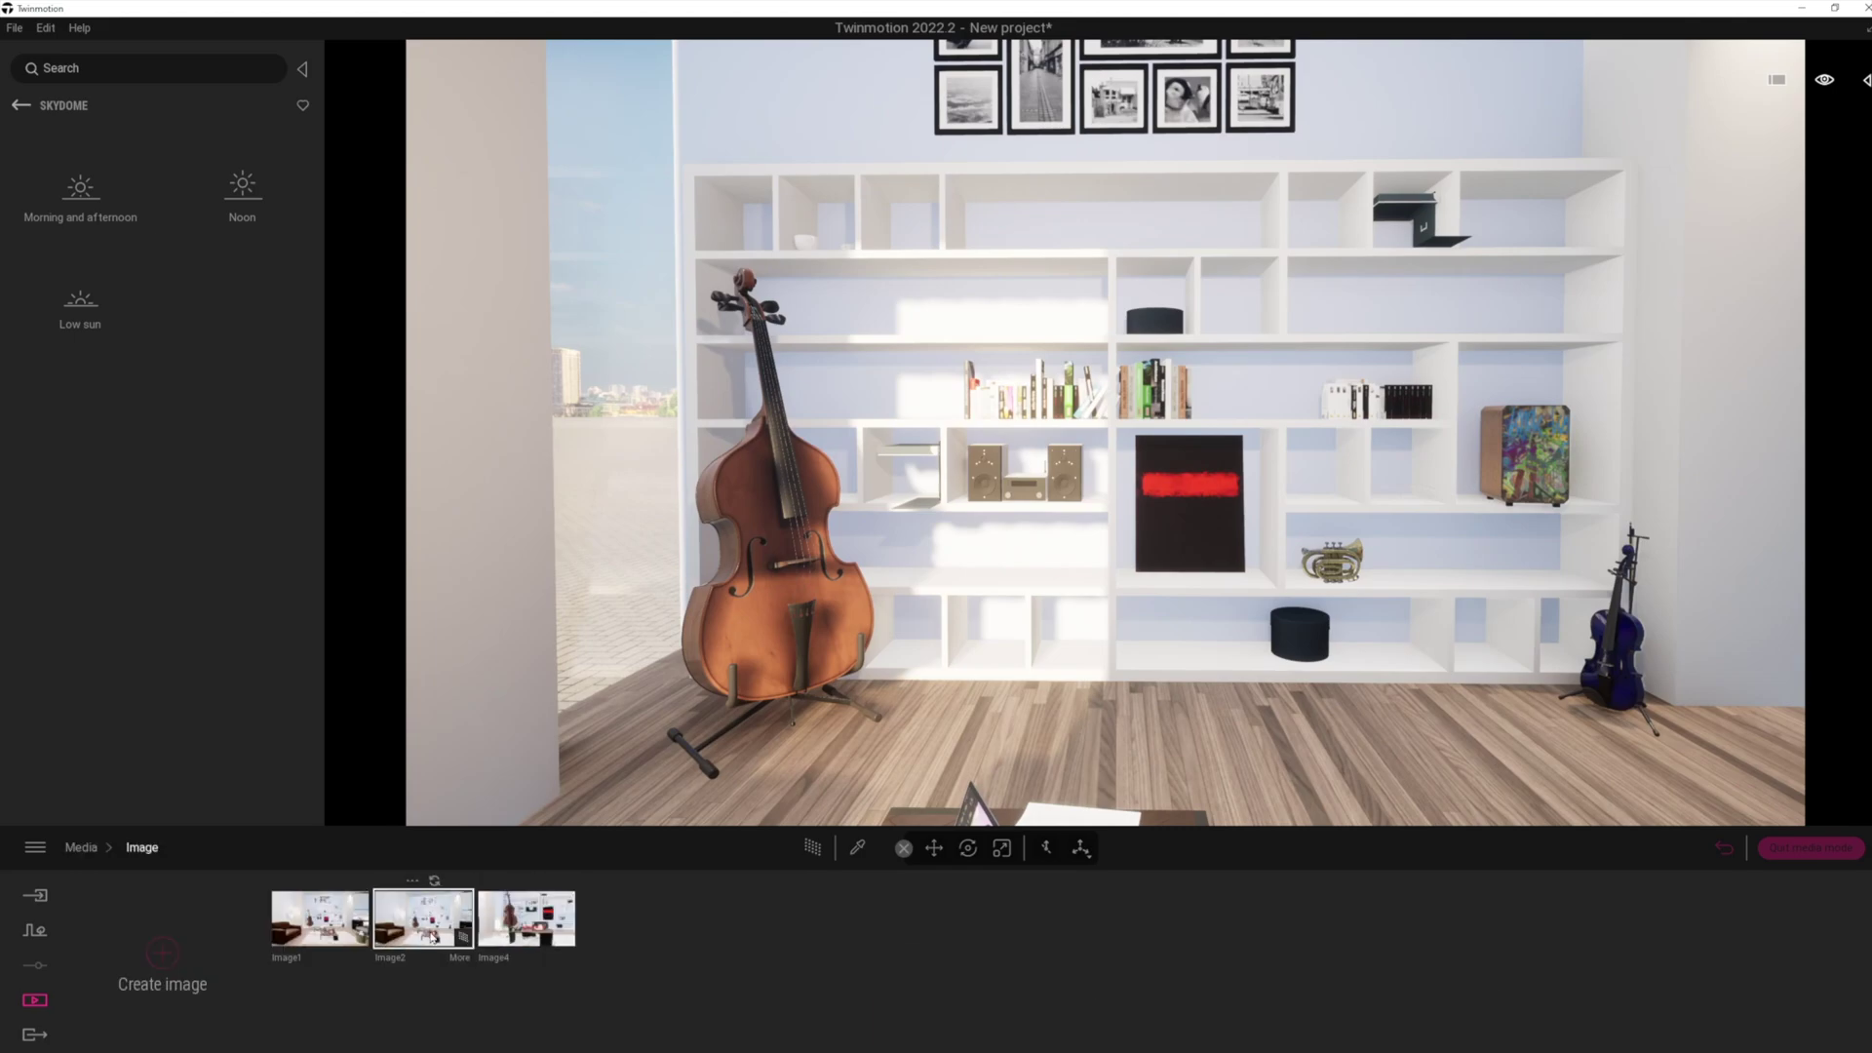
click(429, 921)
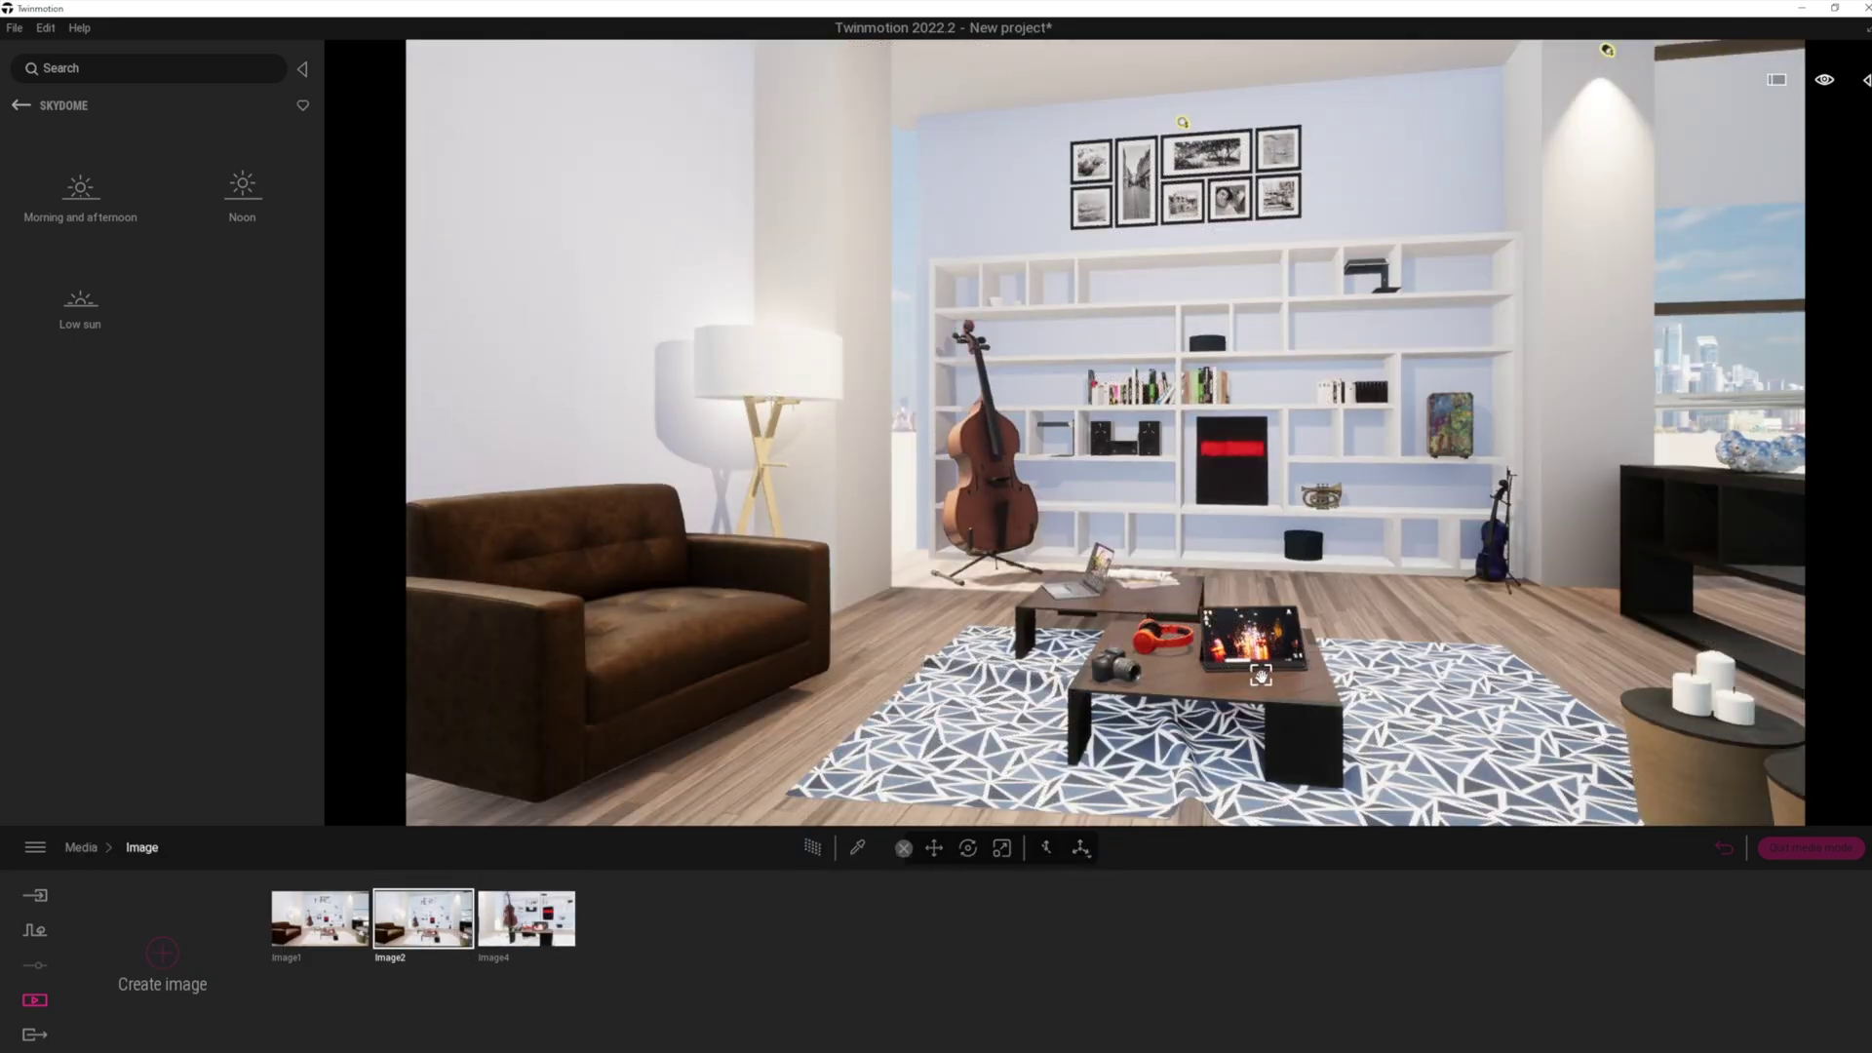
key(d)
right_drag(1230, 693, 1121, 672)
key(d)
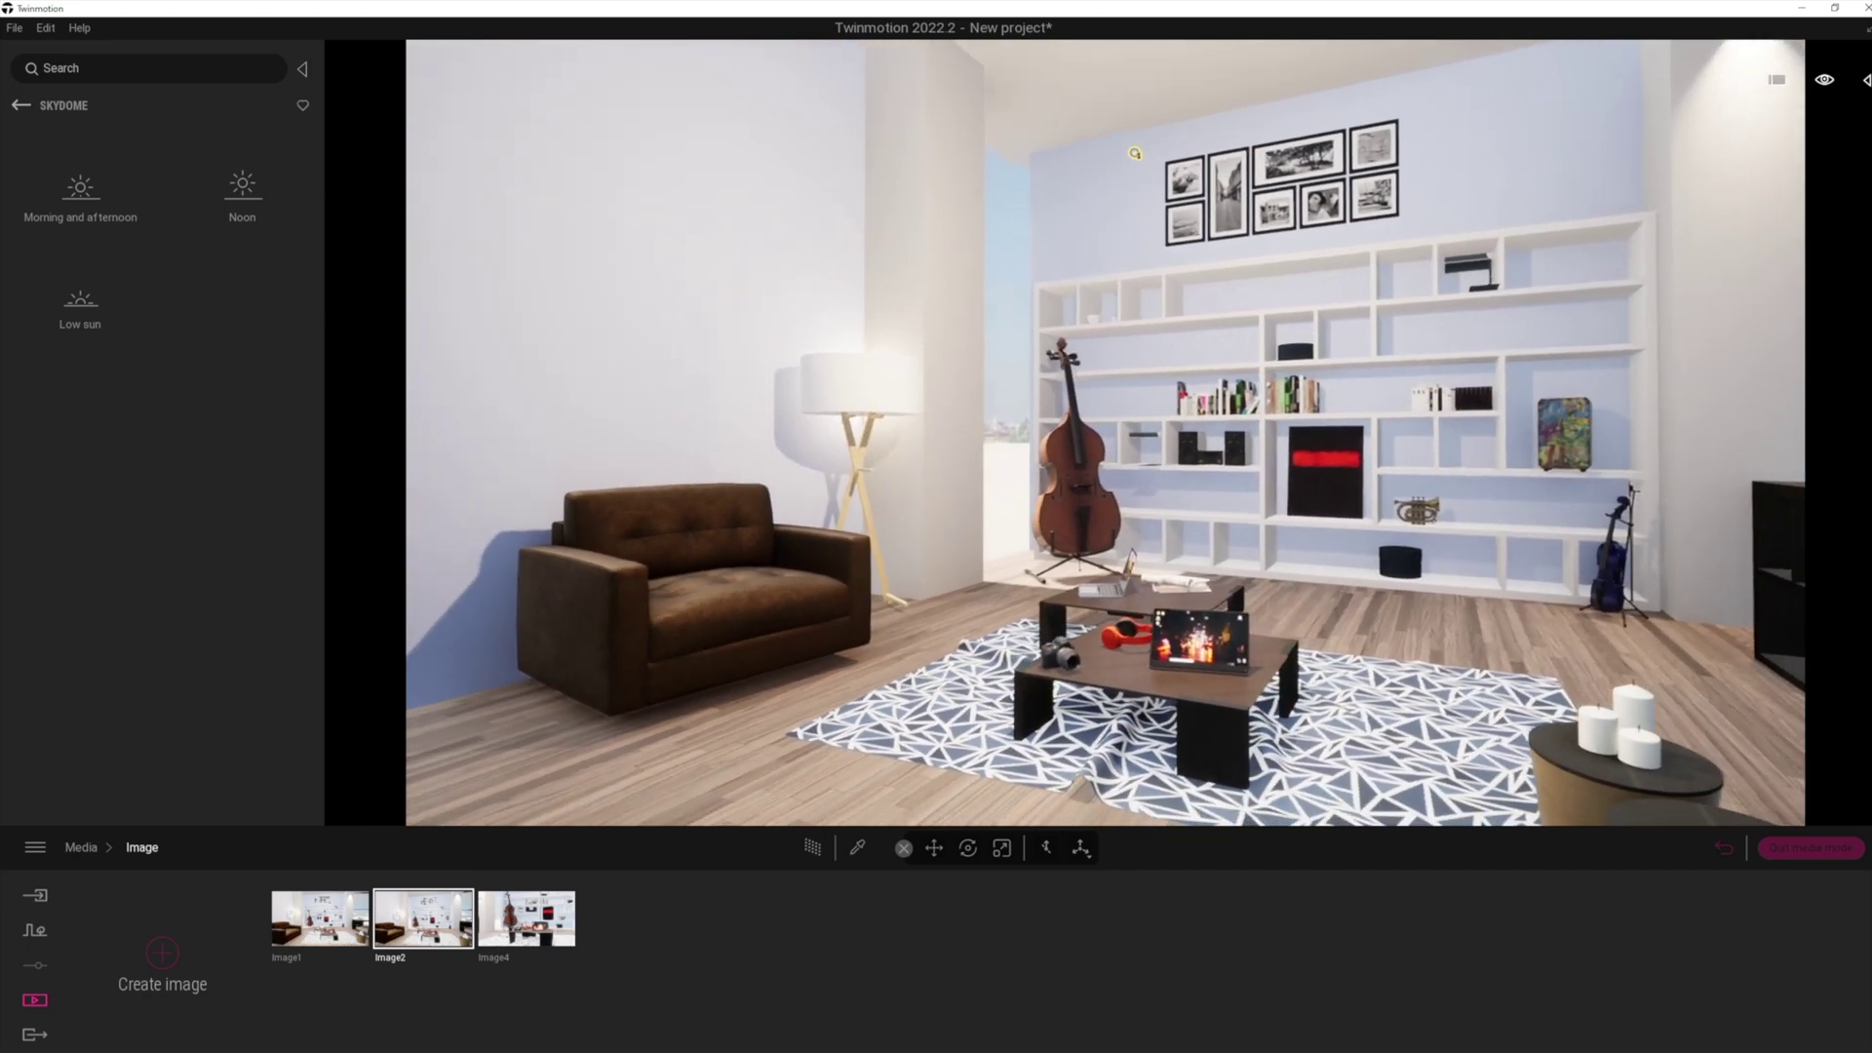
drag(1102, 163, 951, 130)
key(d)
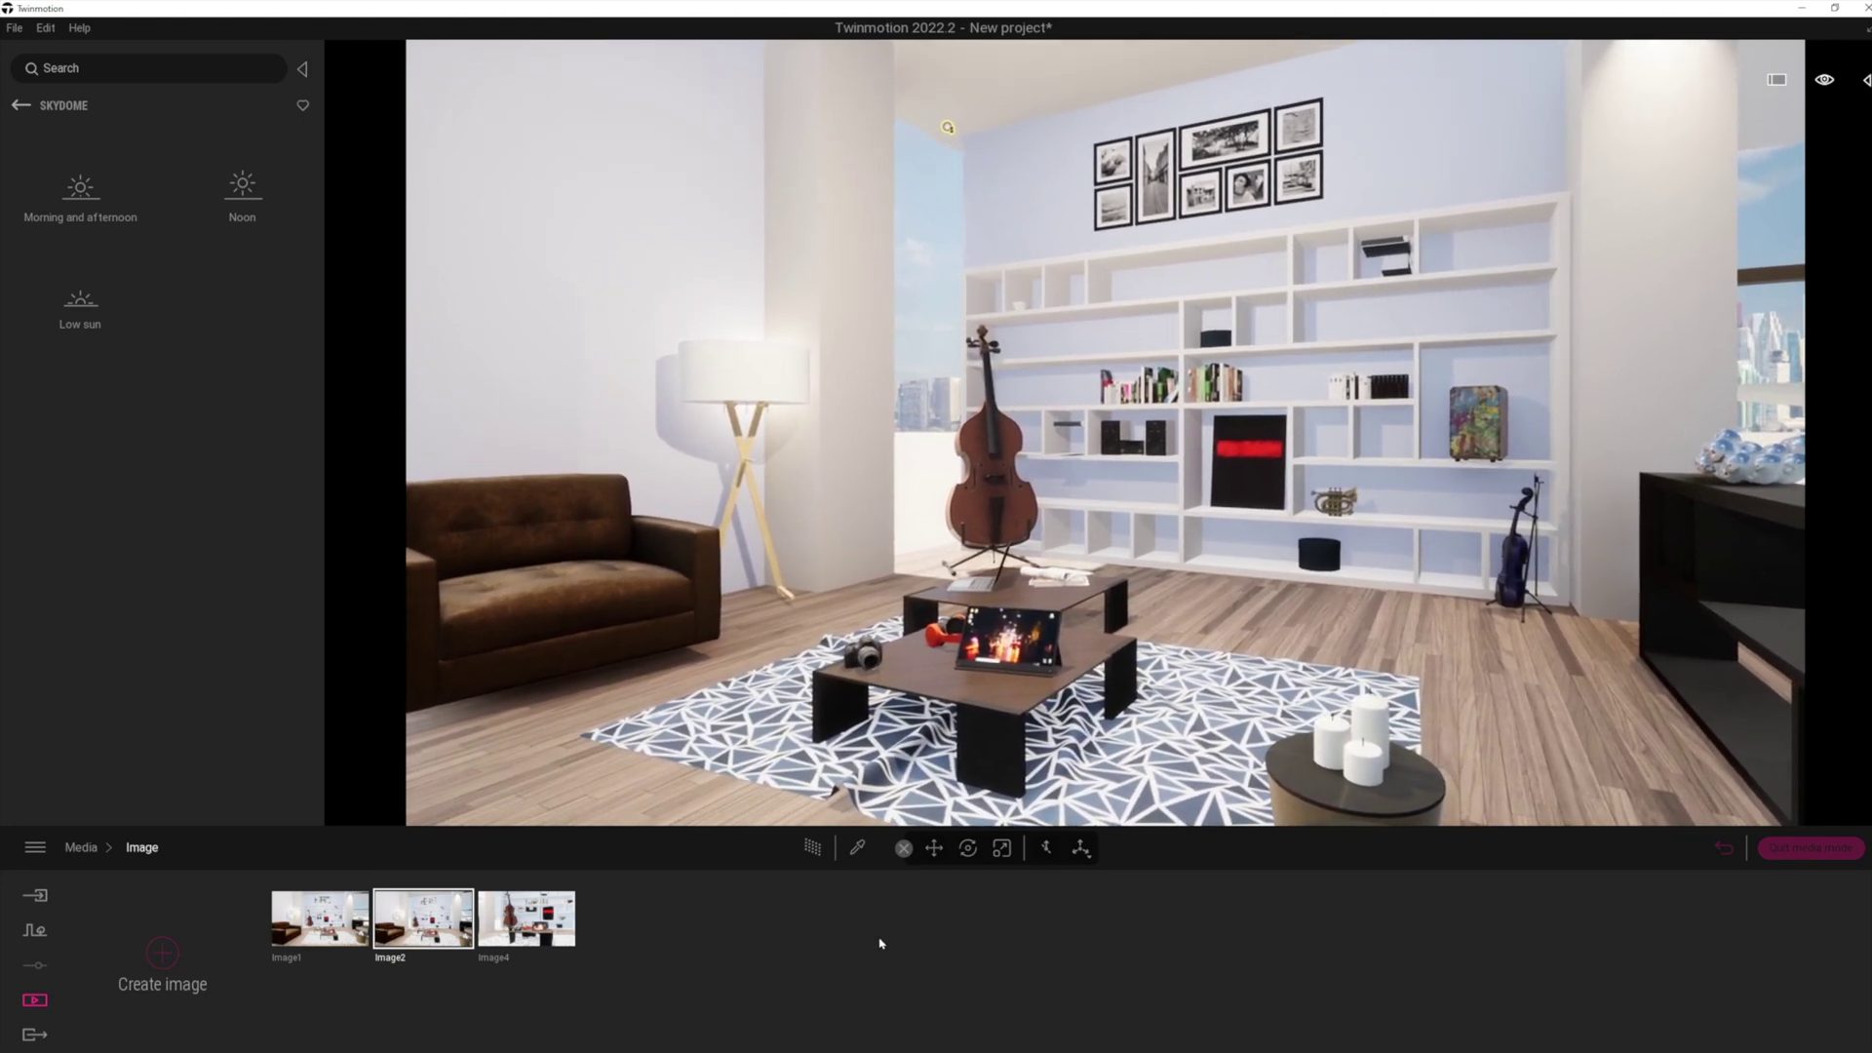
- Create a new video that starts from the current angled camera view
click(78, 849)
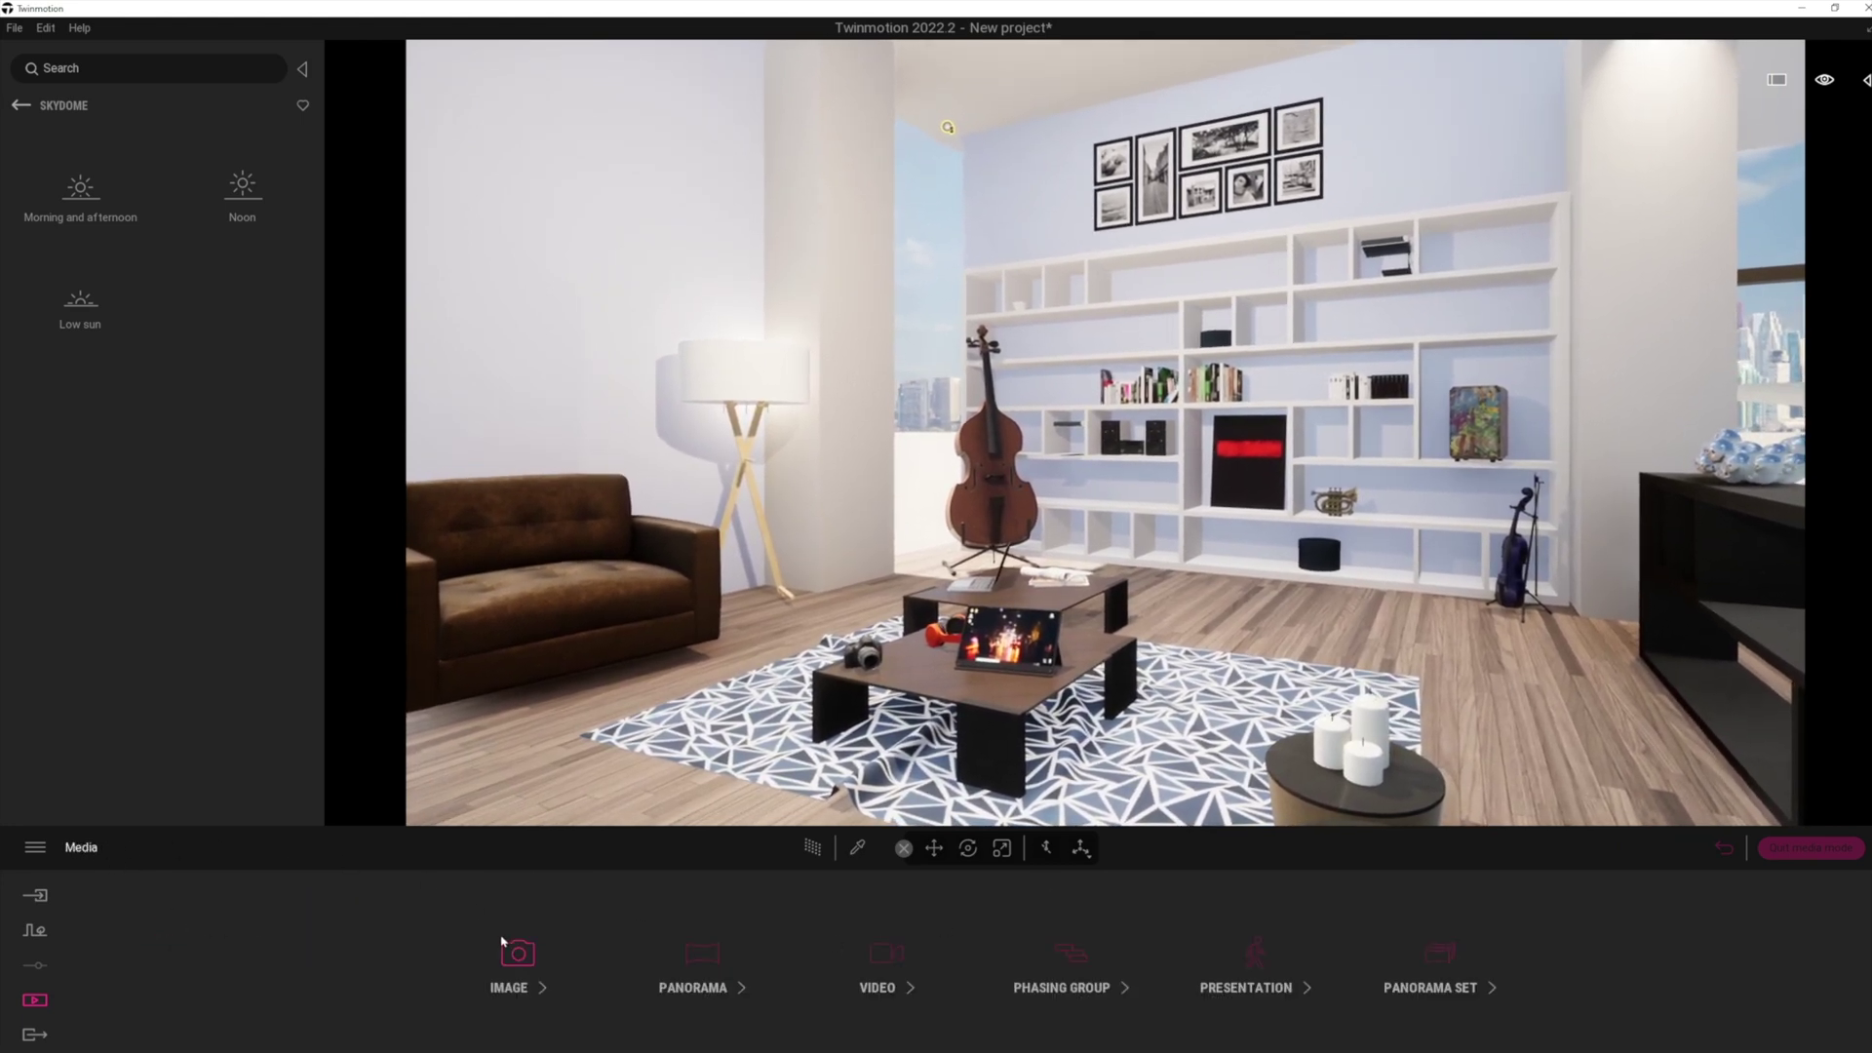
click(912, 963)
click(164, 953)
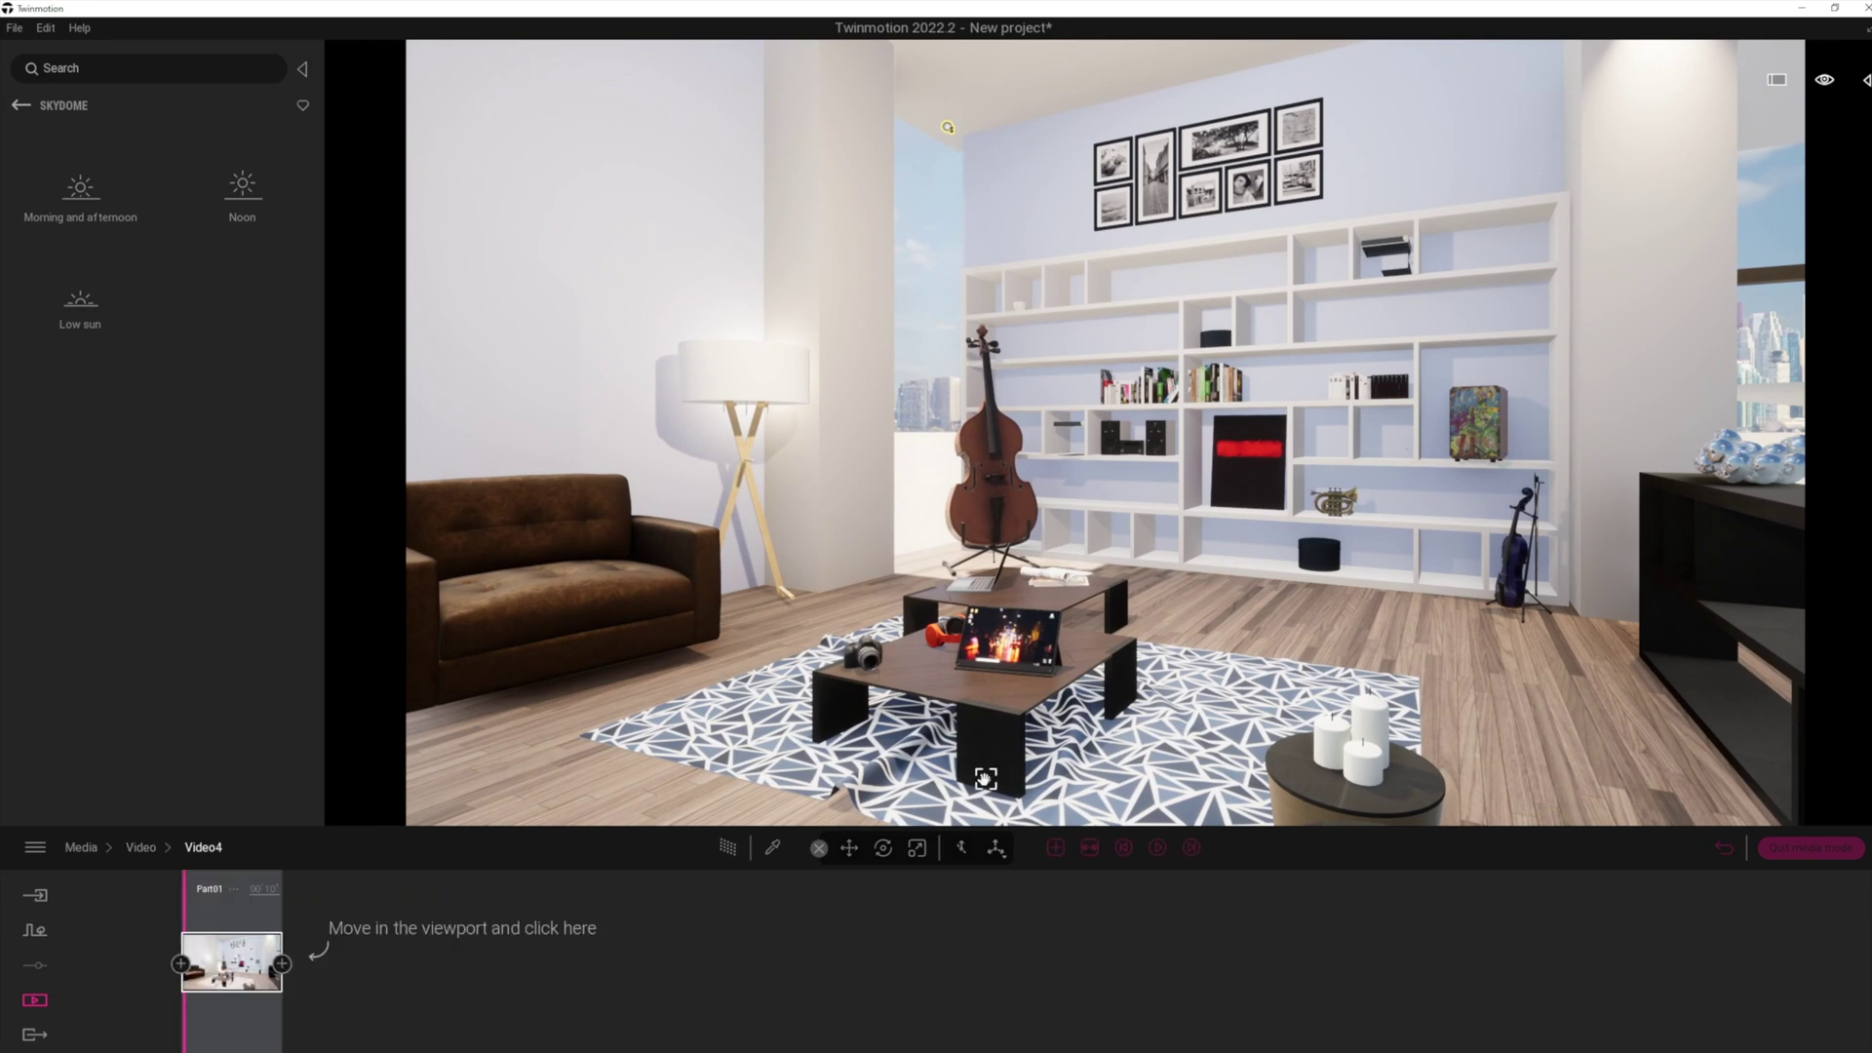
- Move the camera in toward the double bass and bookshelf, add it as the second keyframe, and play the move
key(w)
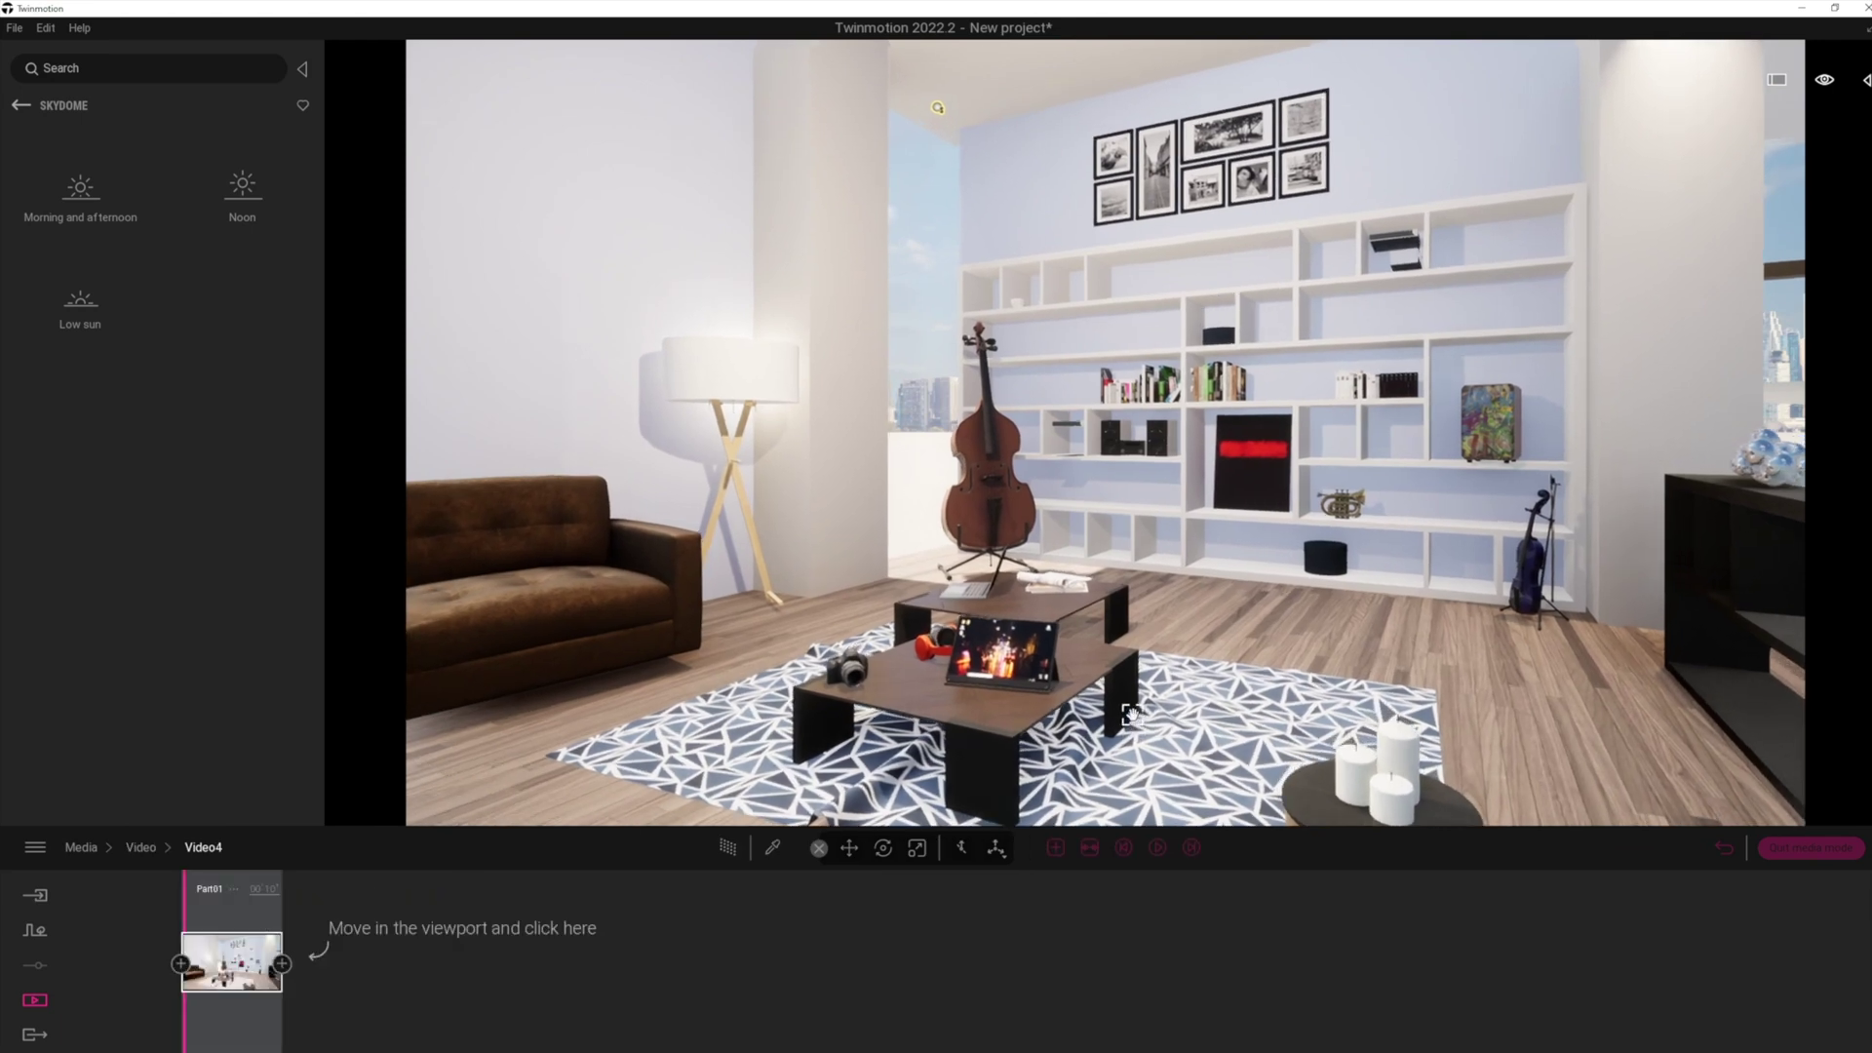
key(w)
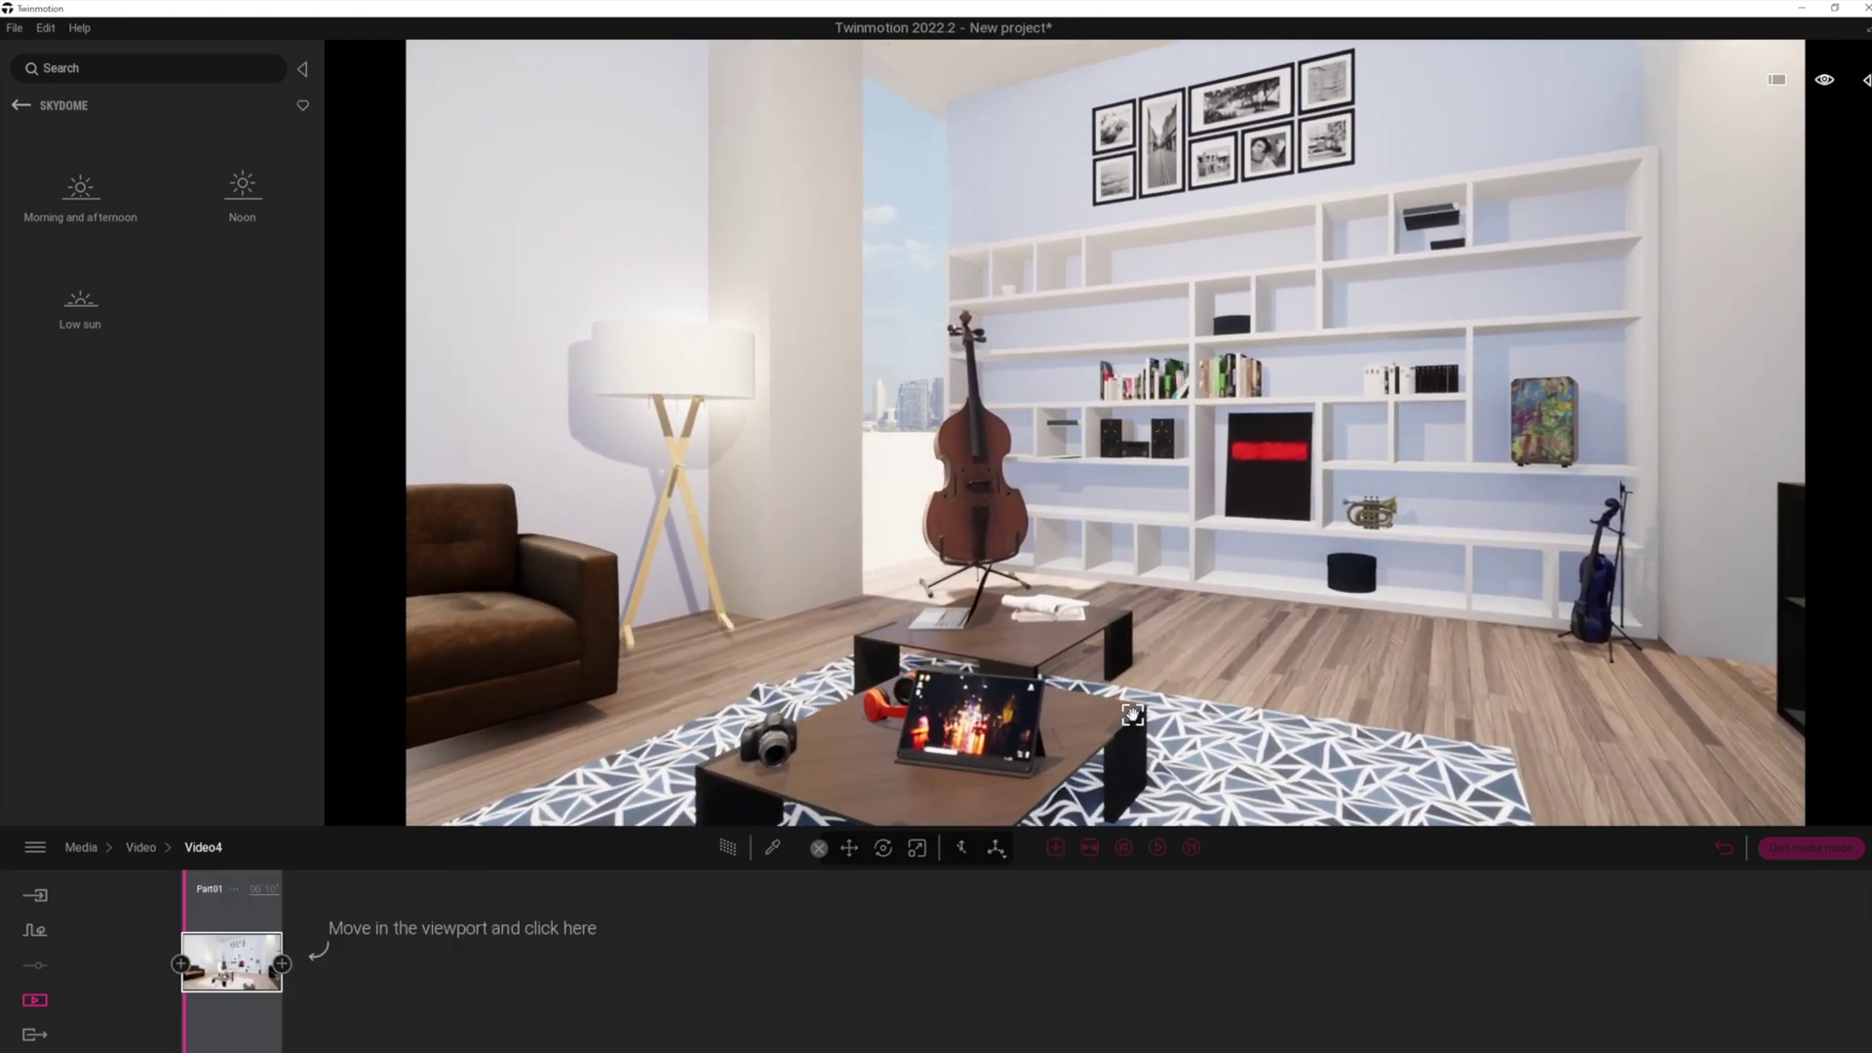
scroll(1154, 683, up, 4)
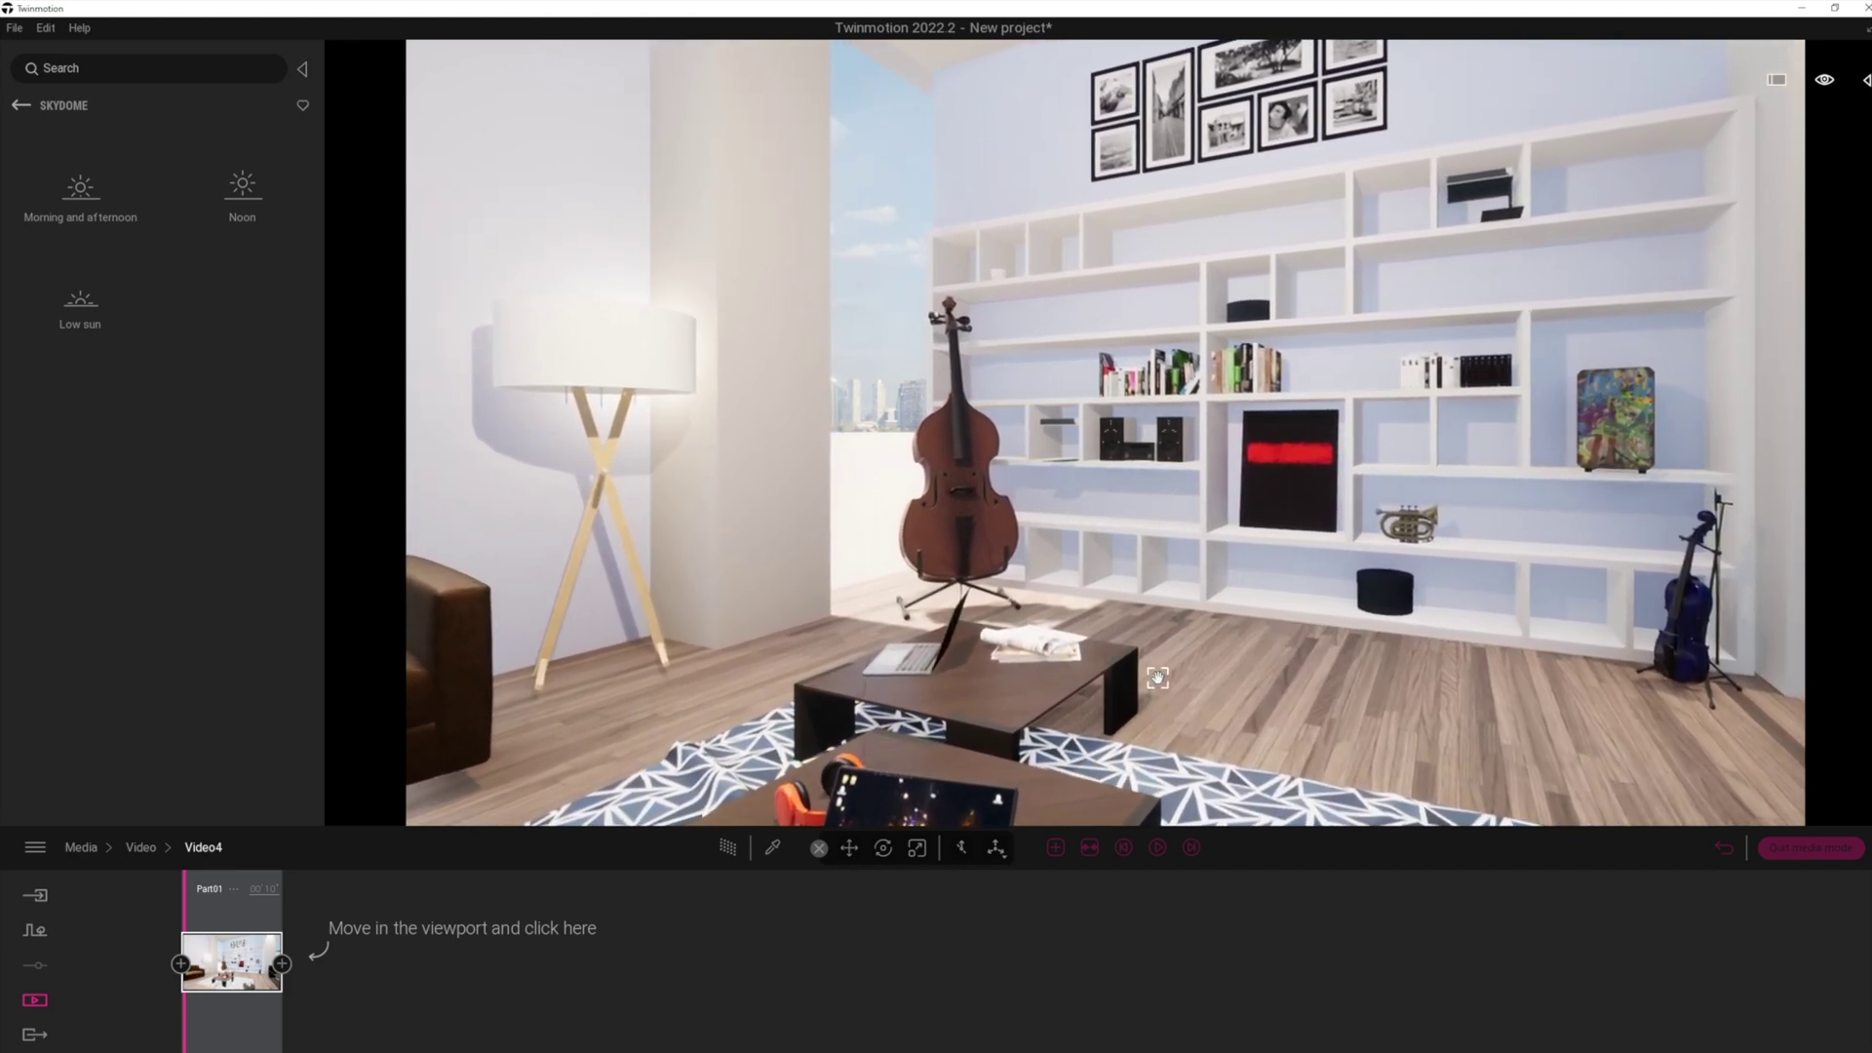
scroll(1156, 677, up, 4)
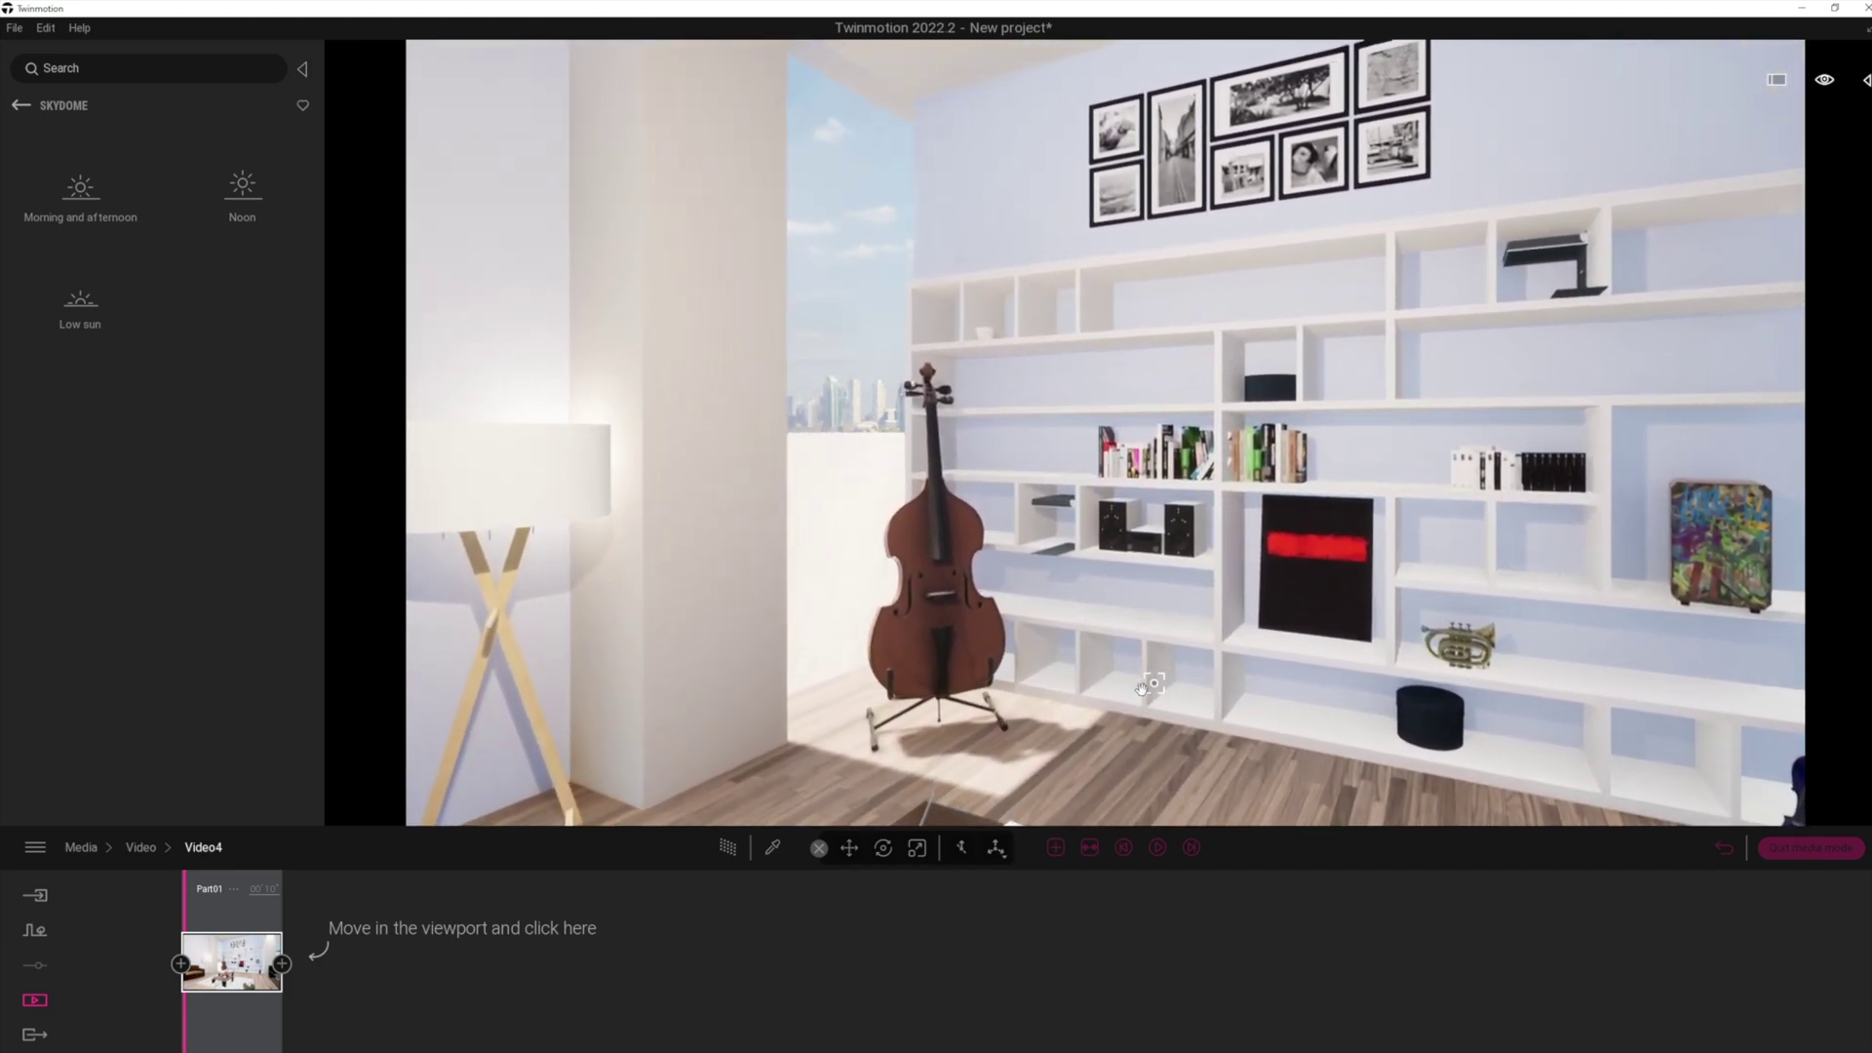
click(281, 964)
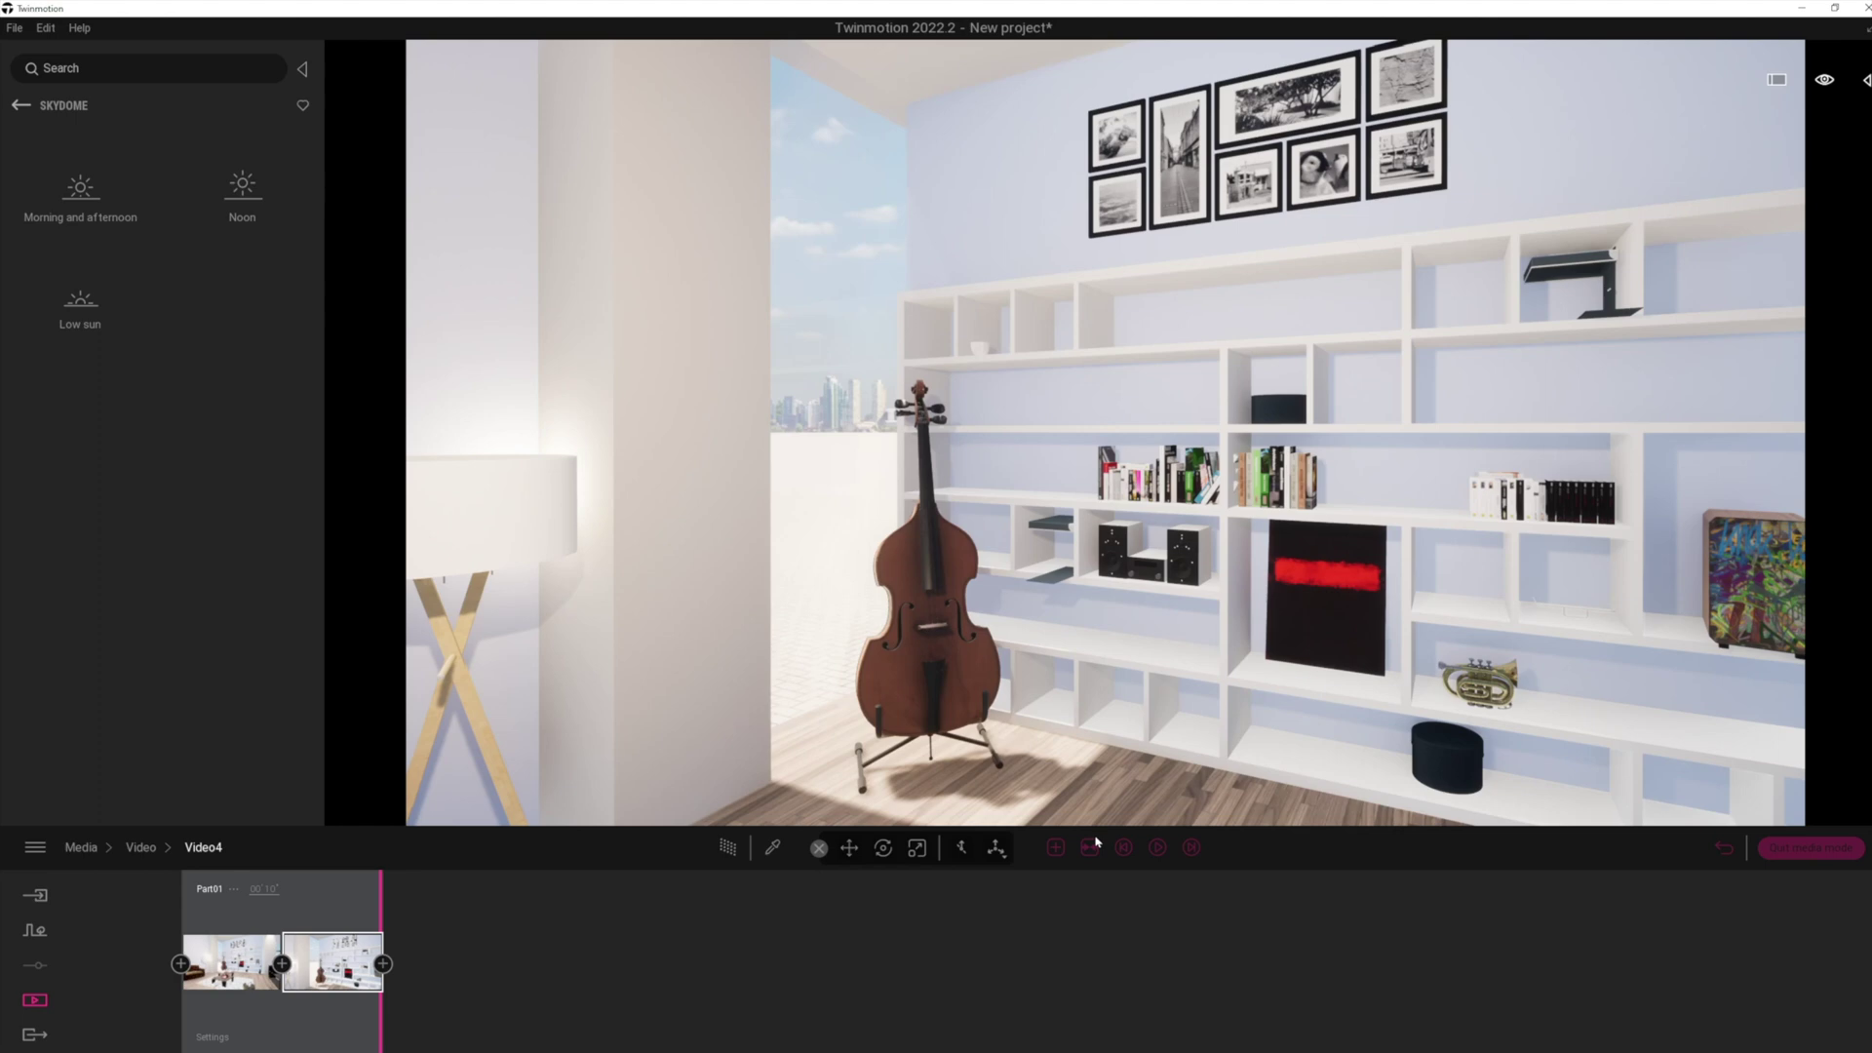
click(1157, 849)
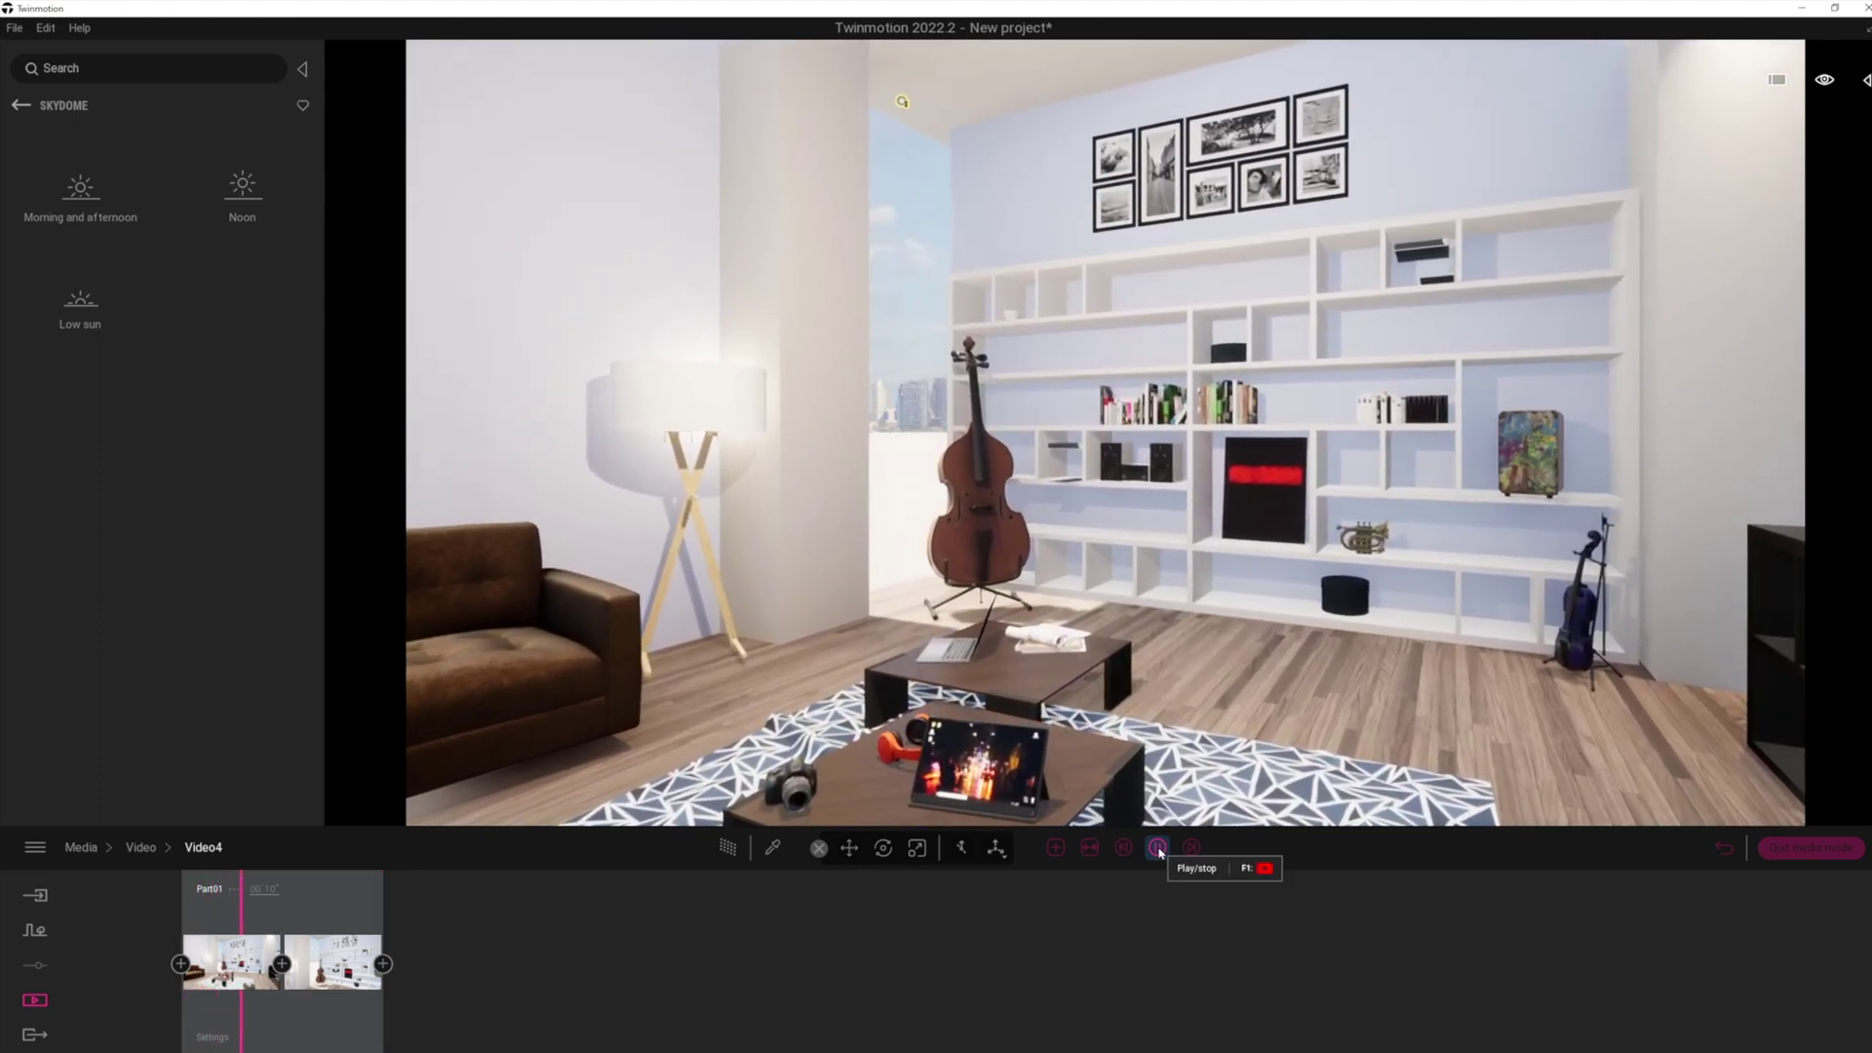
- Check the output size settings of Video1, Video3 and Video4
click(142, 849)
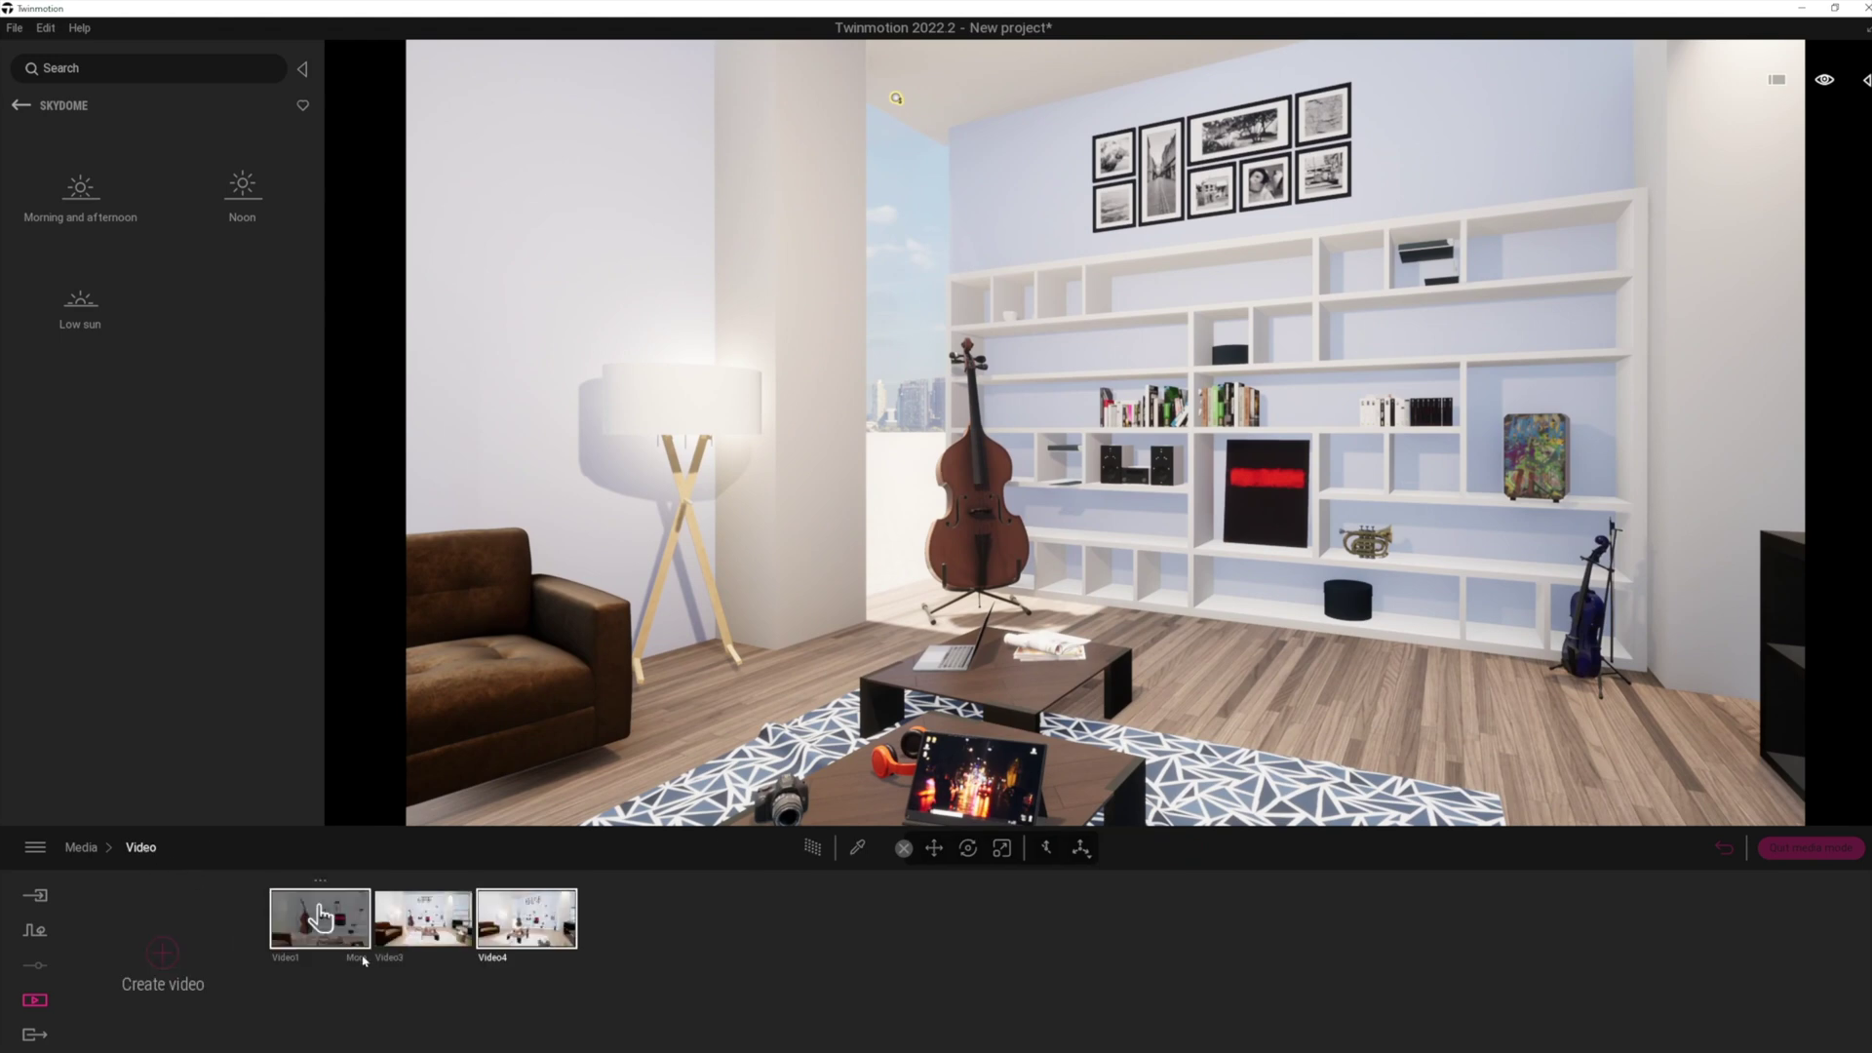
click(359, 959)
mouse_move(899, 963)
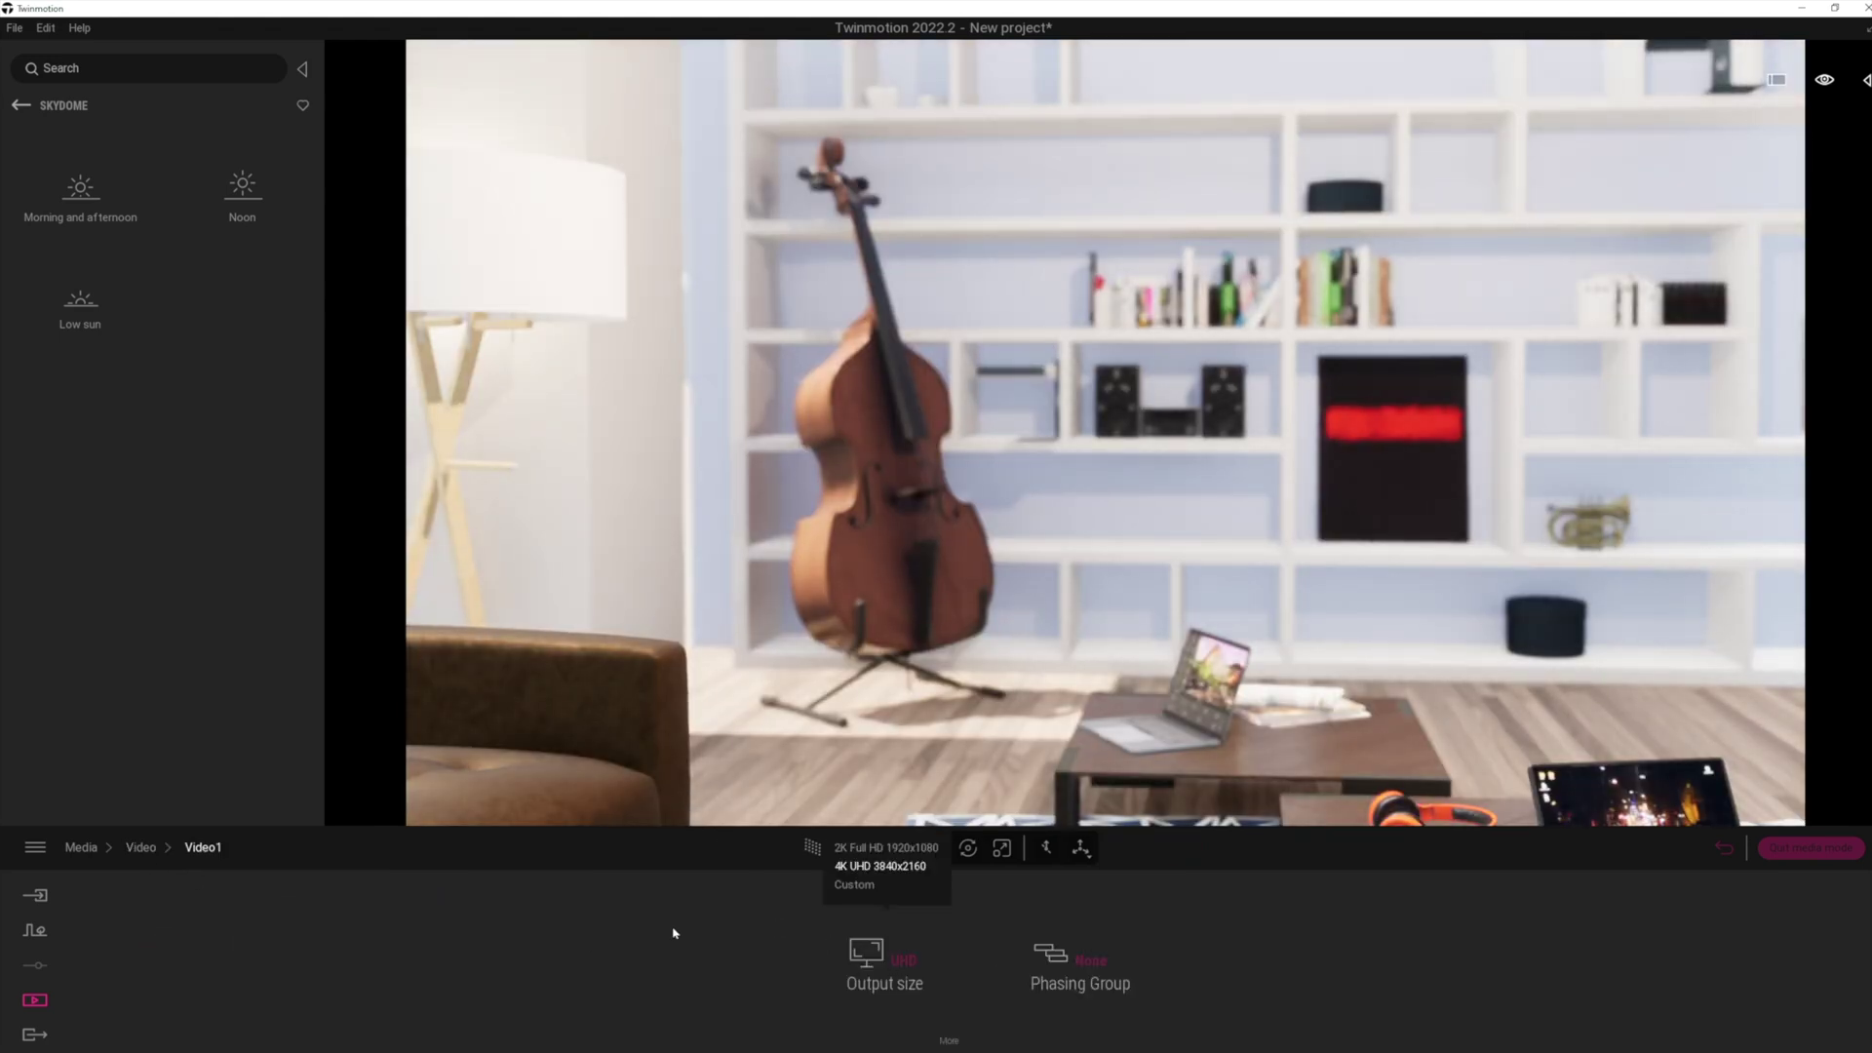
click(154, 854)
click(460, 961)
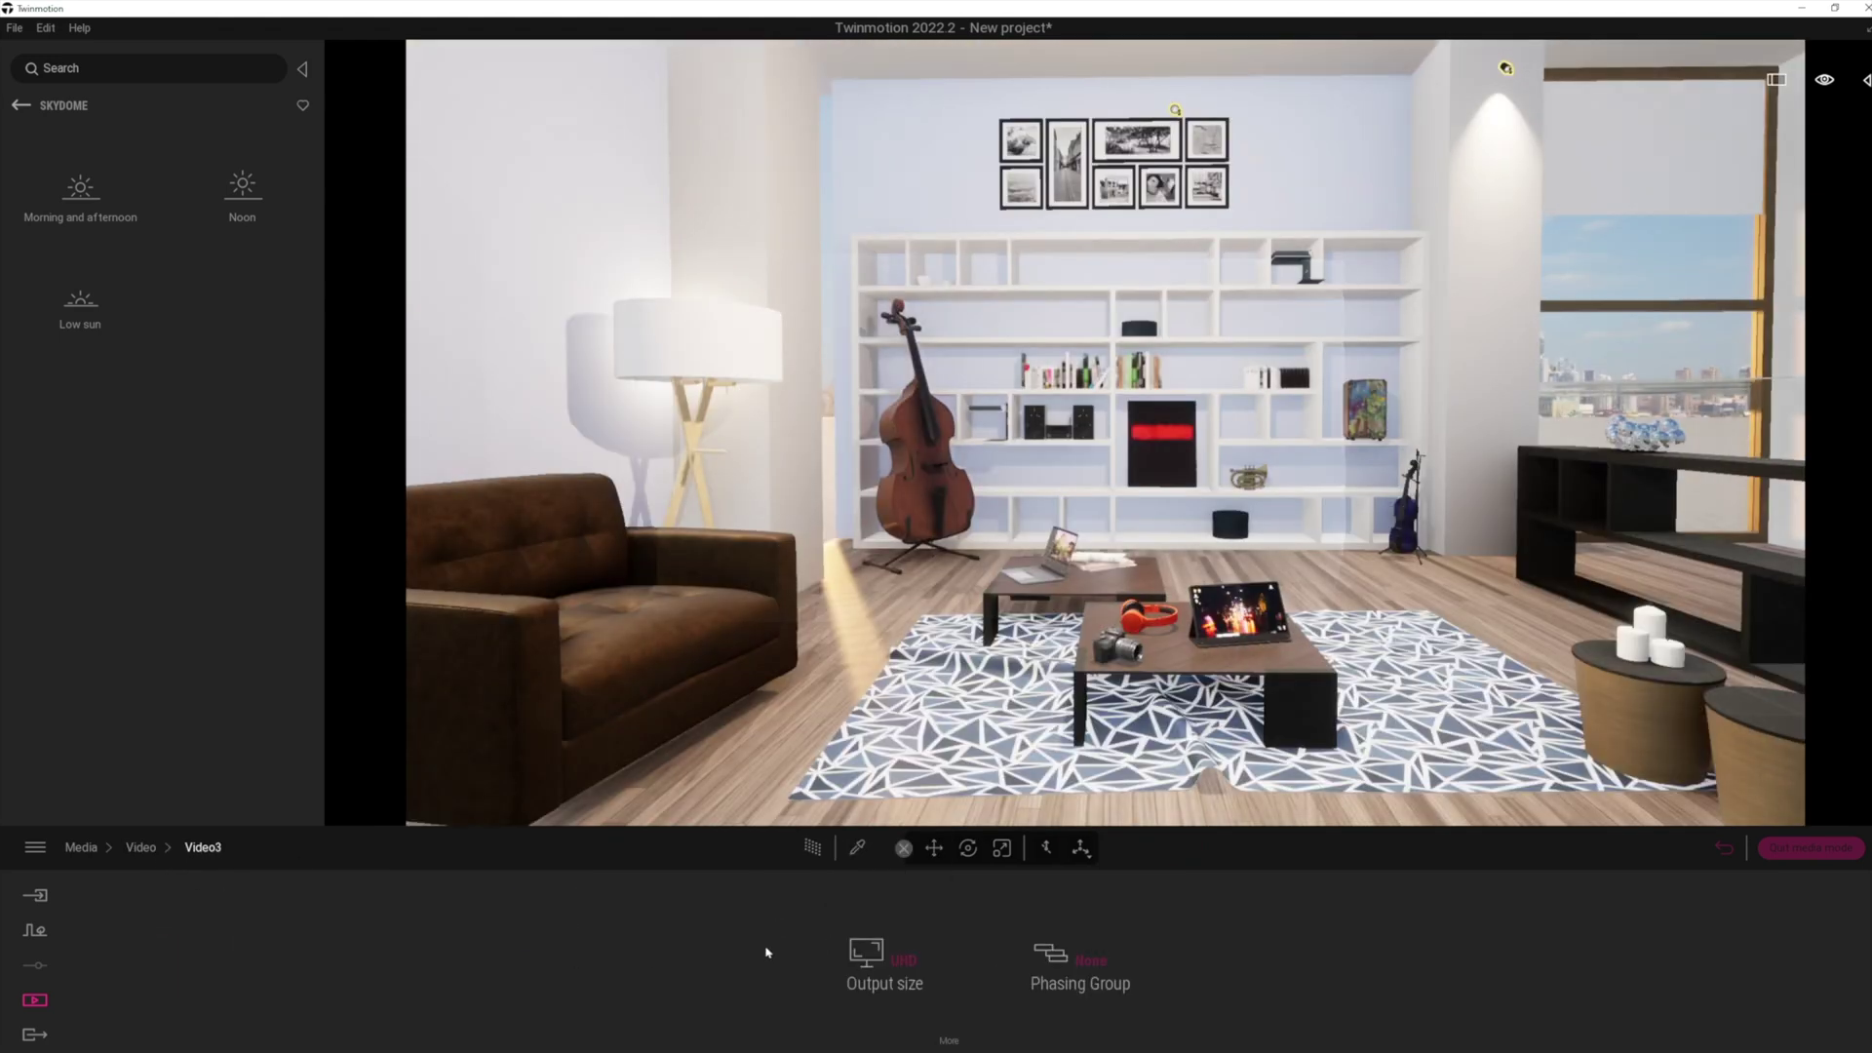
click(141, 848)
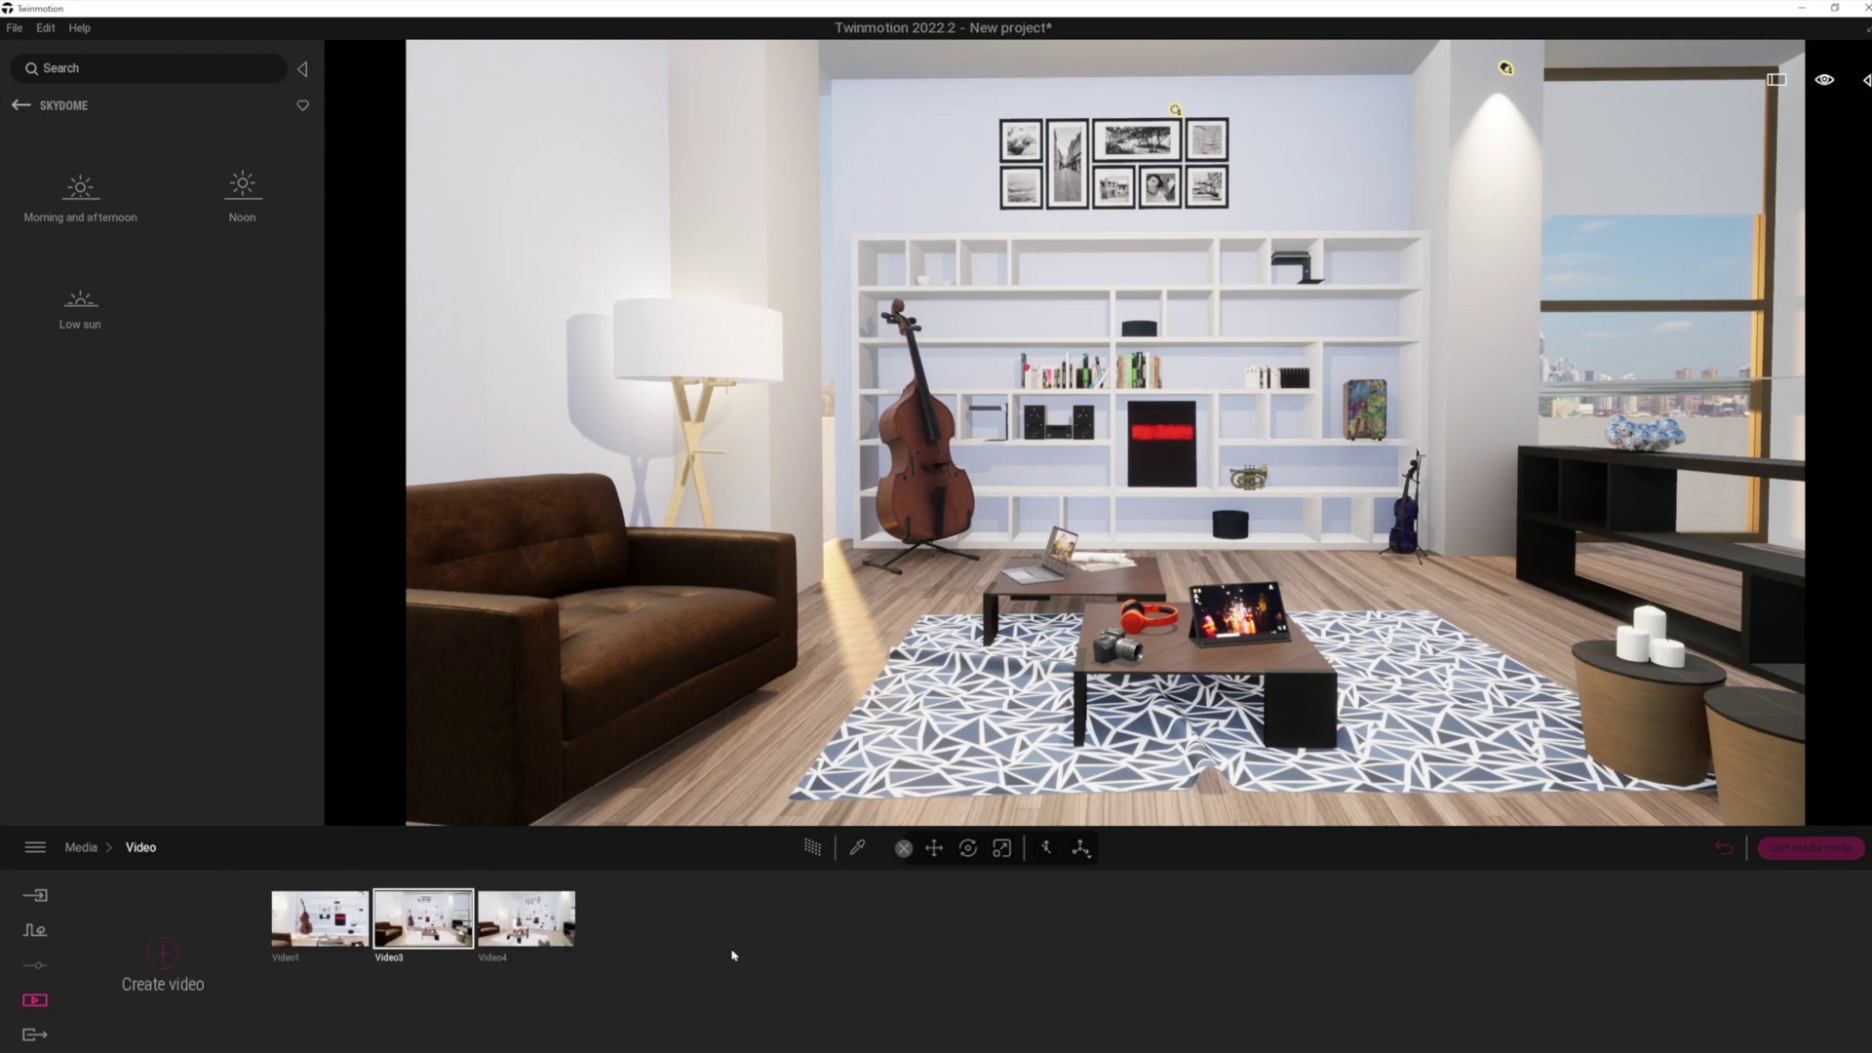
click(562, 959)
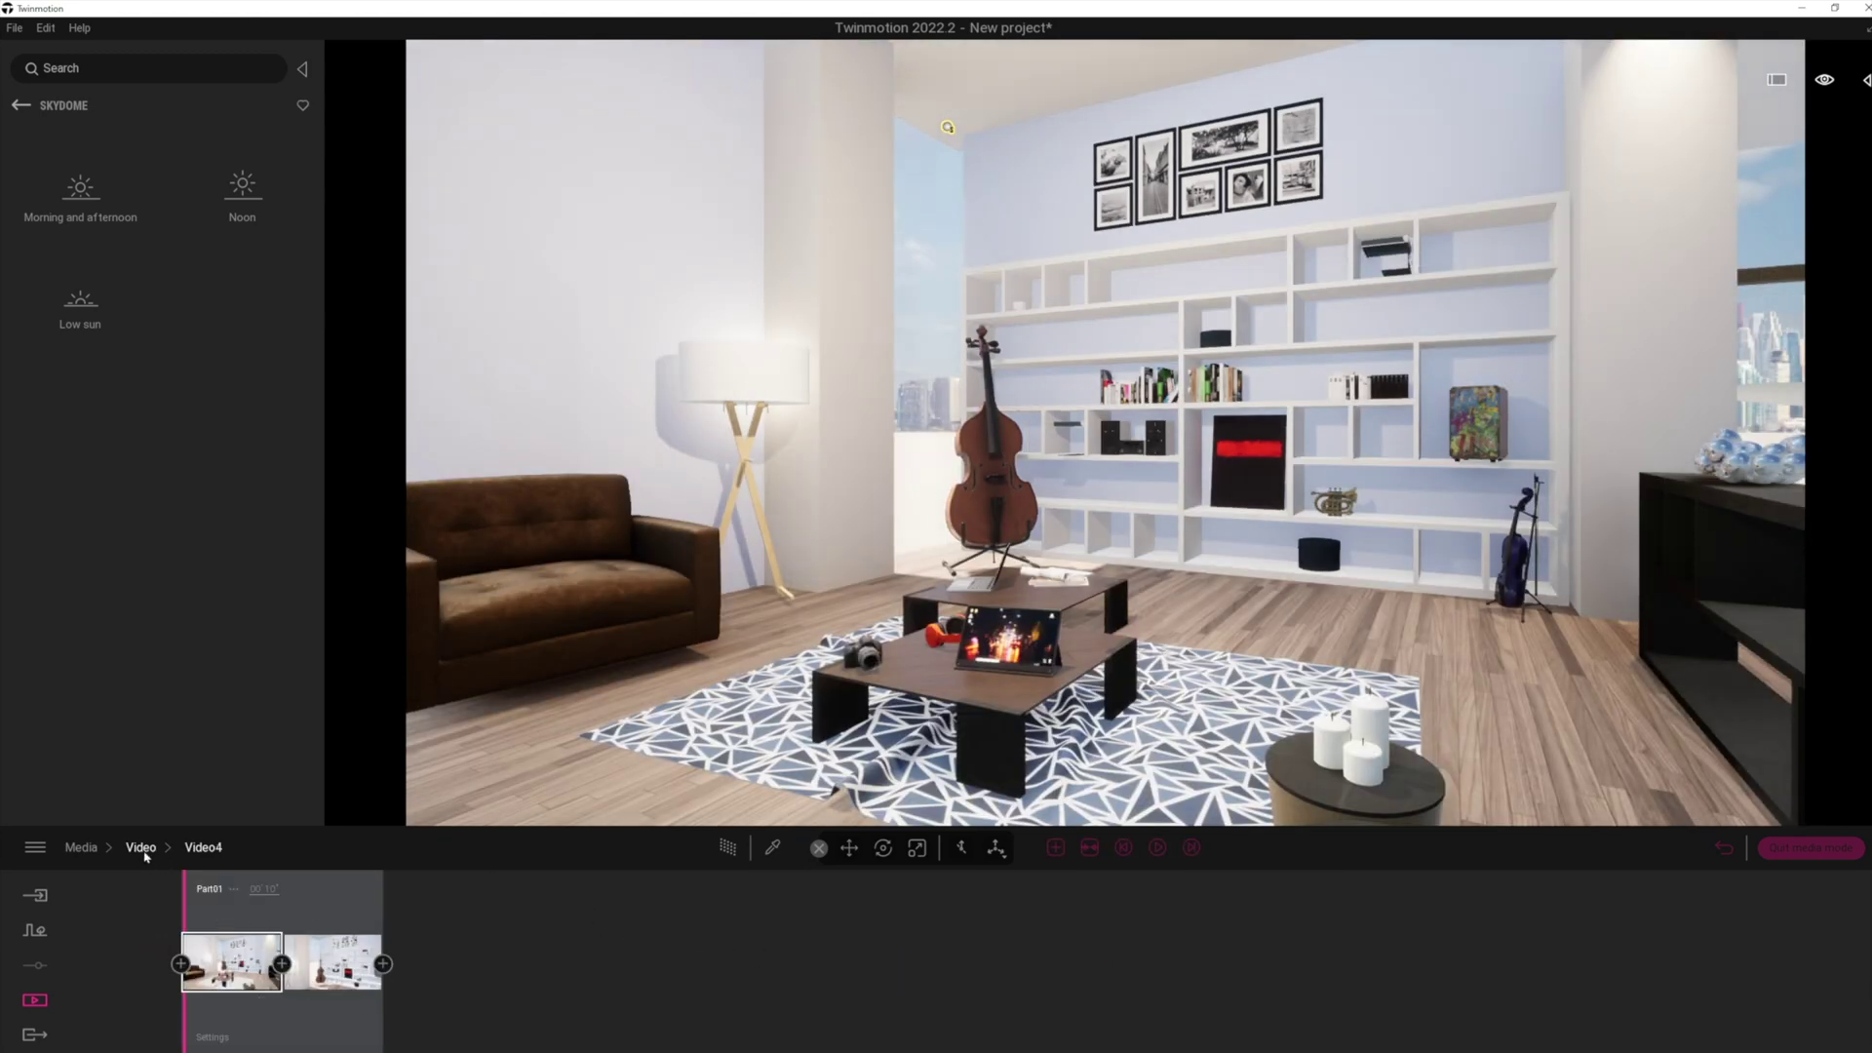
click(142, 848)
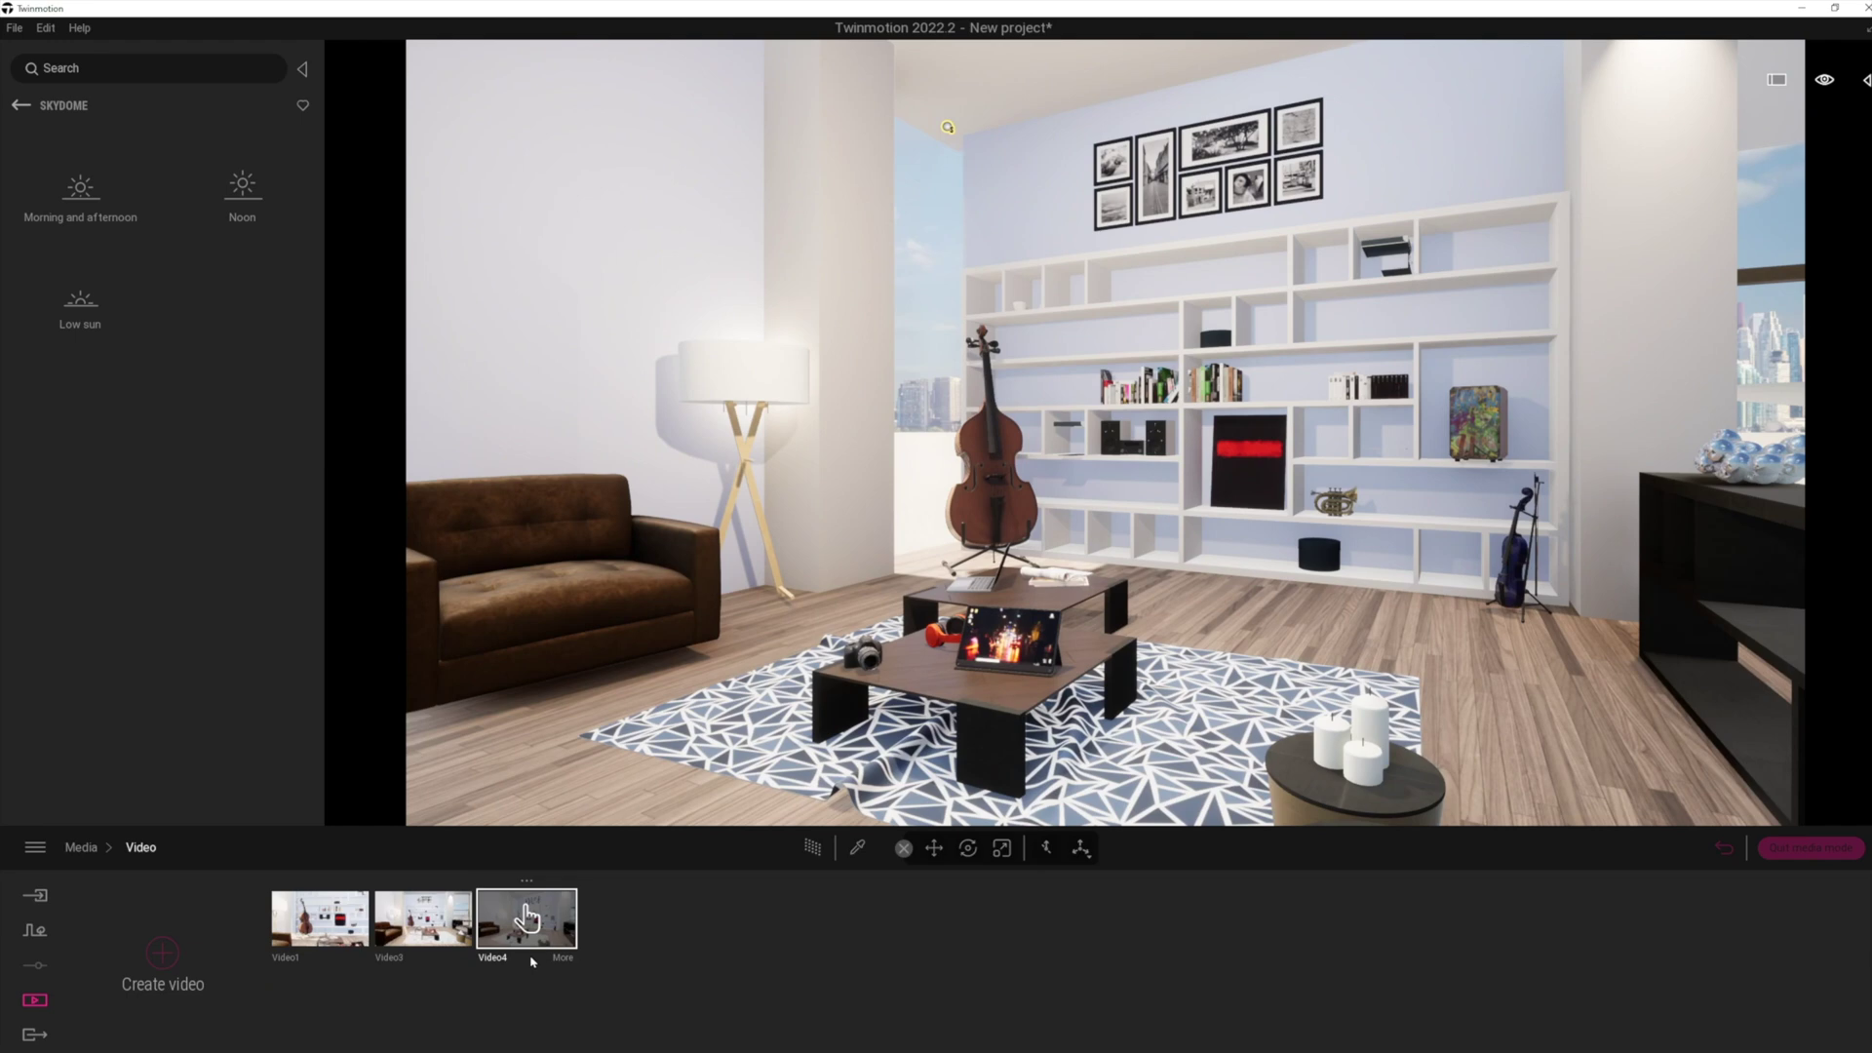
click(563, 959)
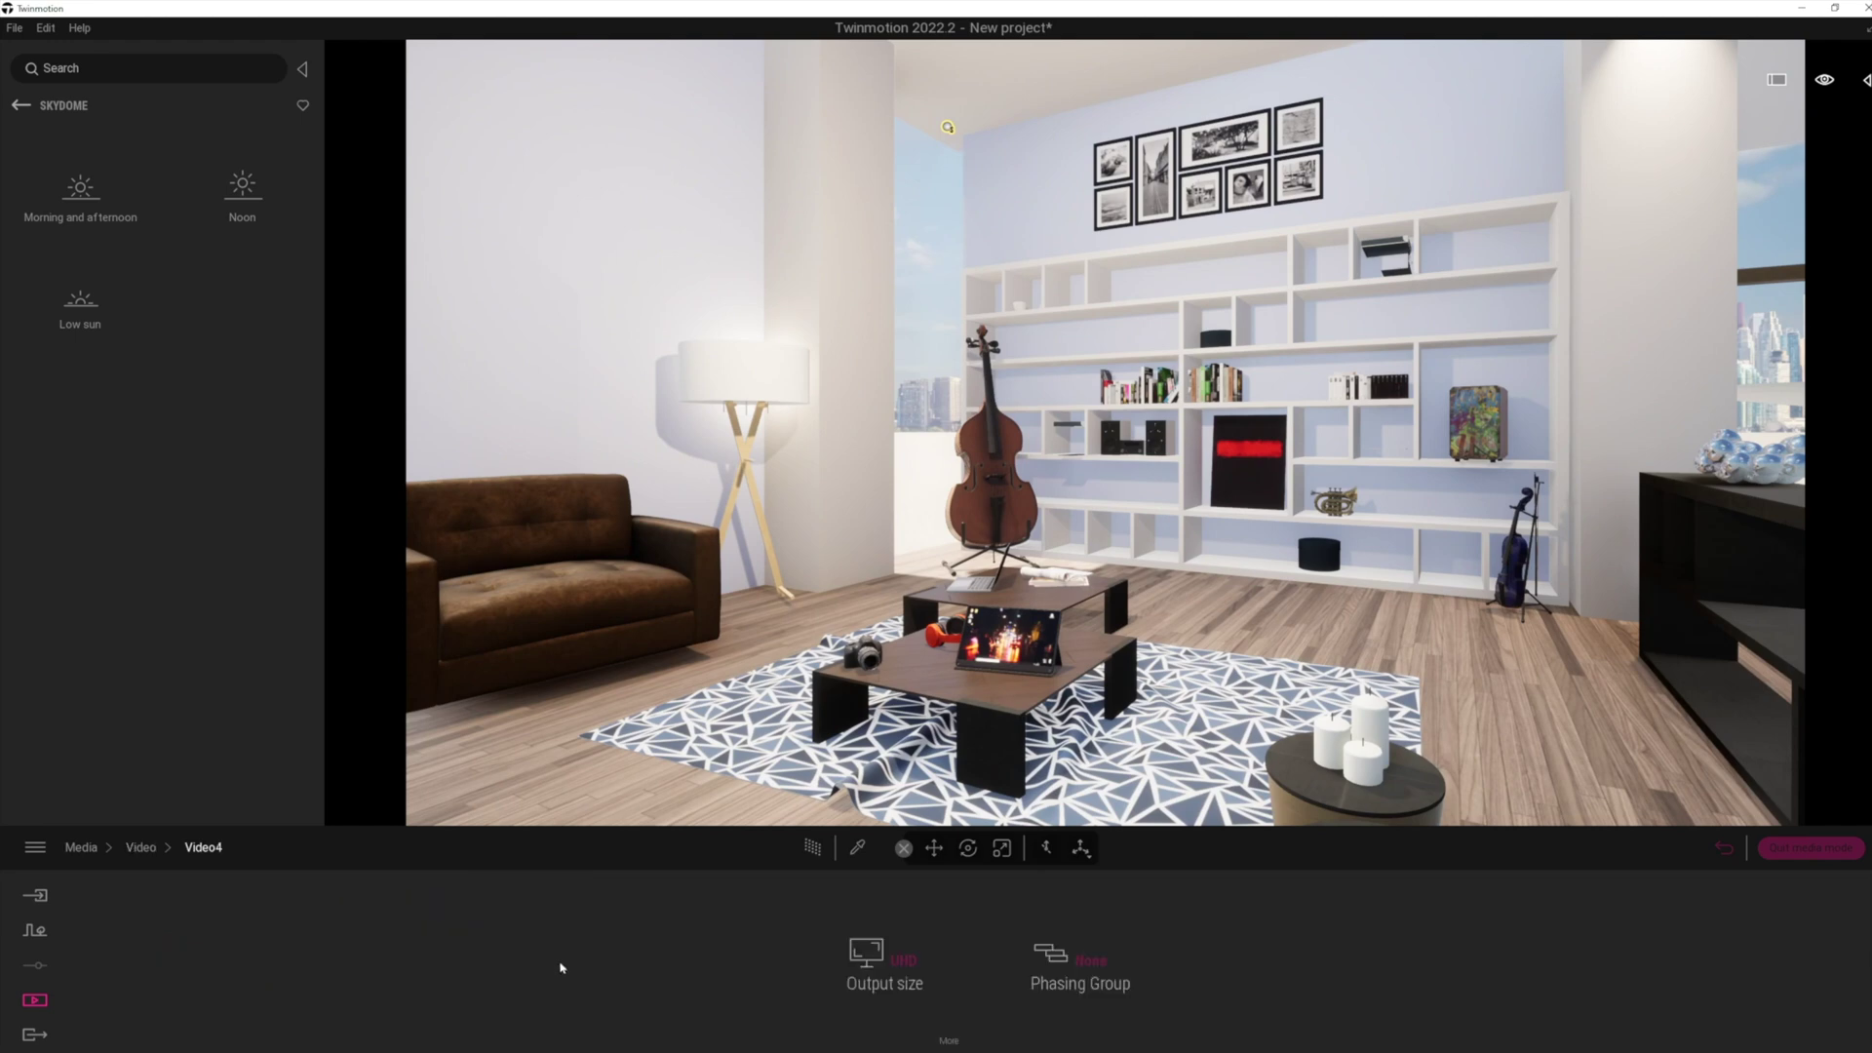
click(143, 848)
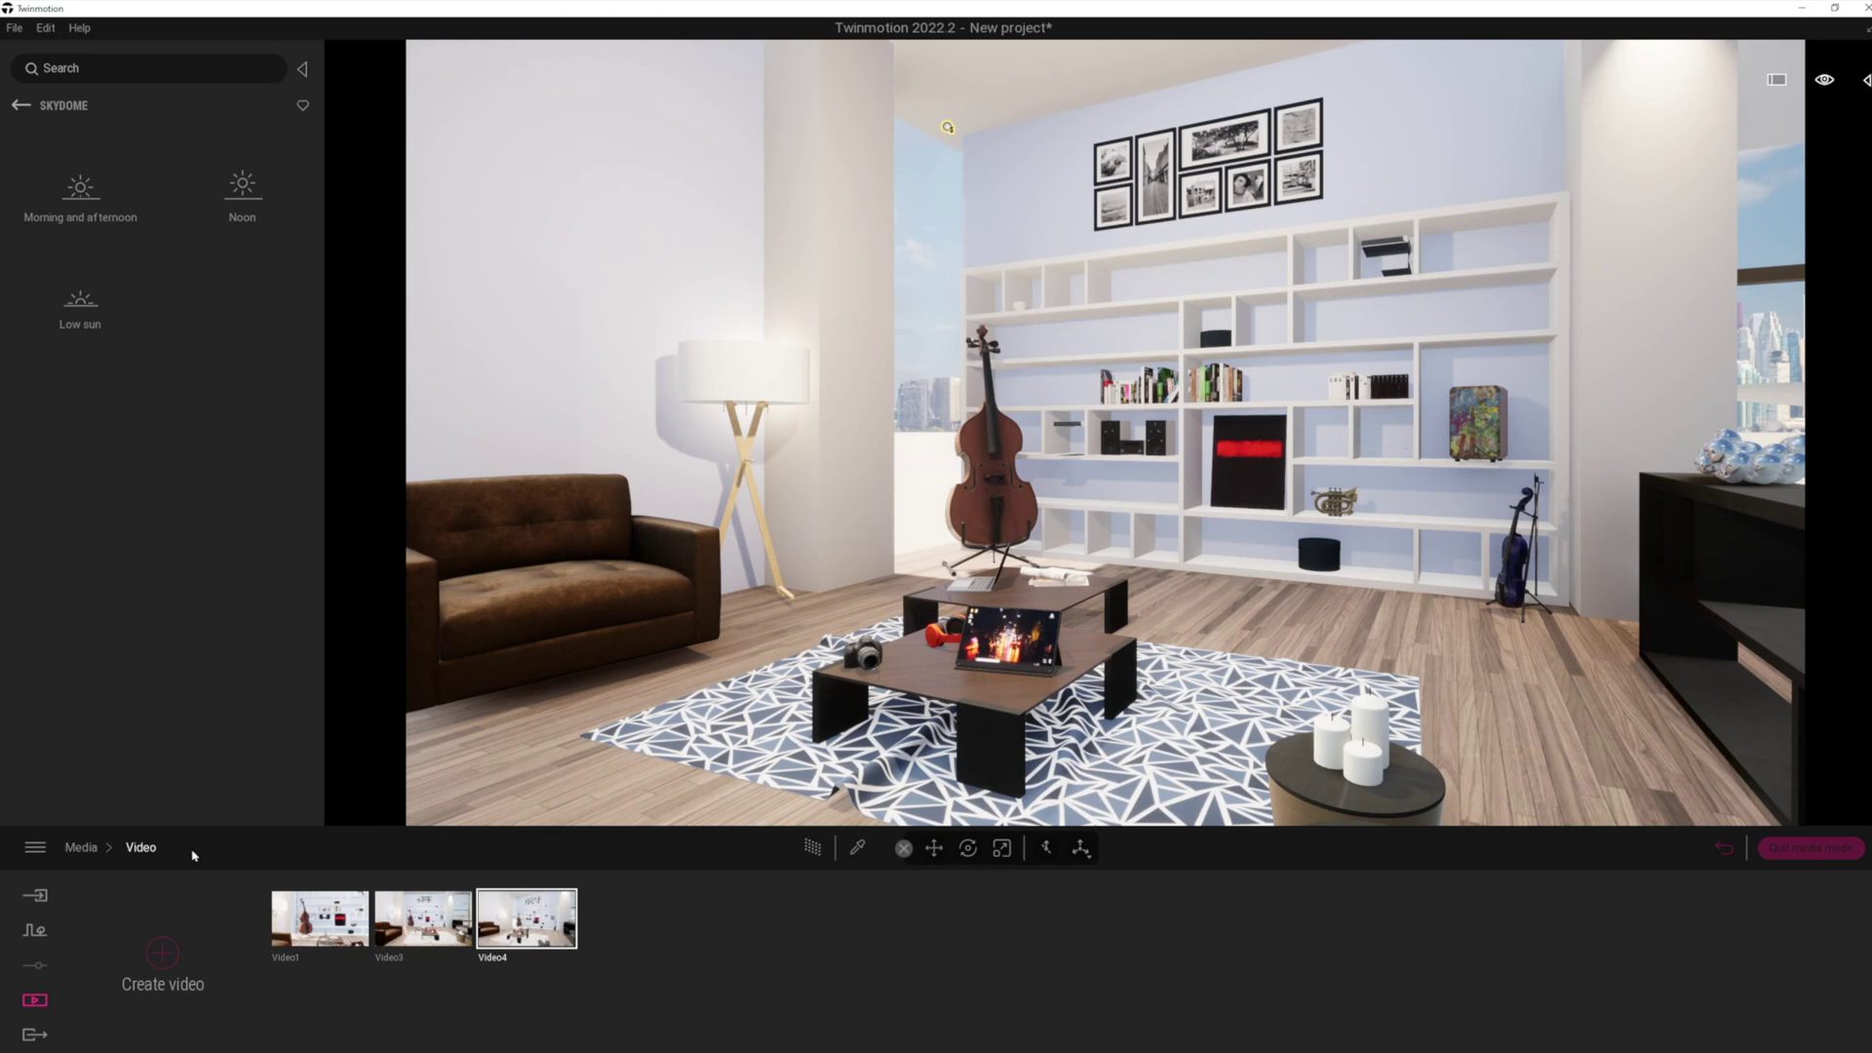
- Turn on the Path Tracer for Video4 and apply its High quality preset
click(517, 916)
click(217, 1036)
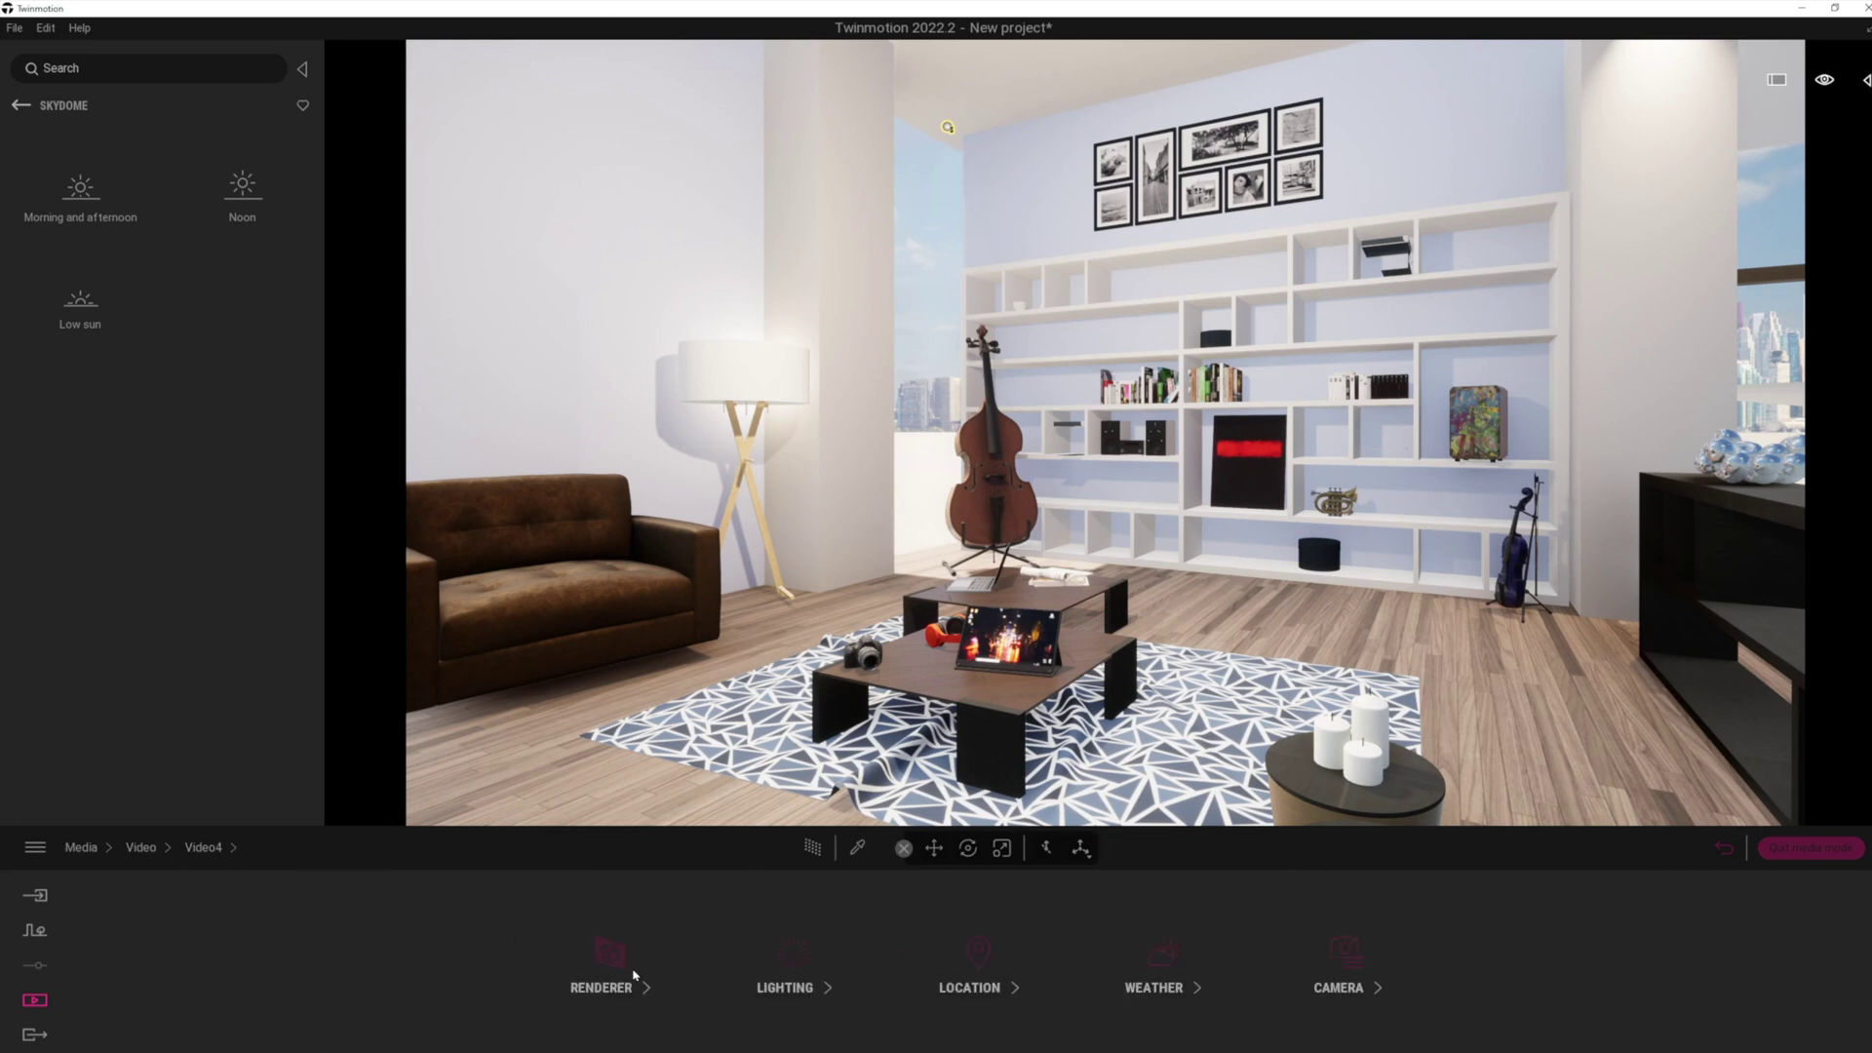
click(612, 954)
click(778, 959)
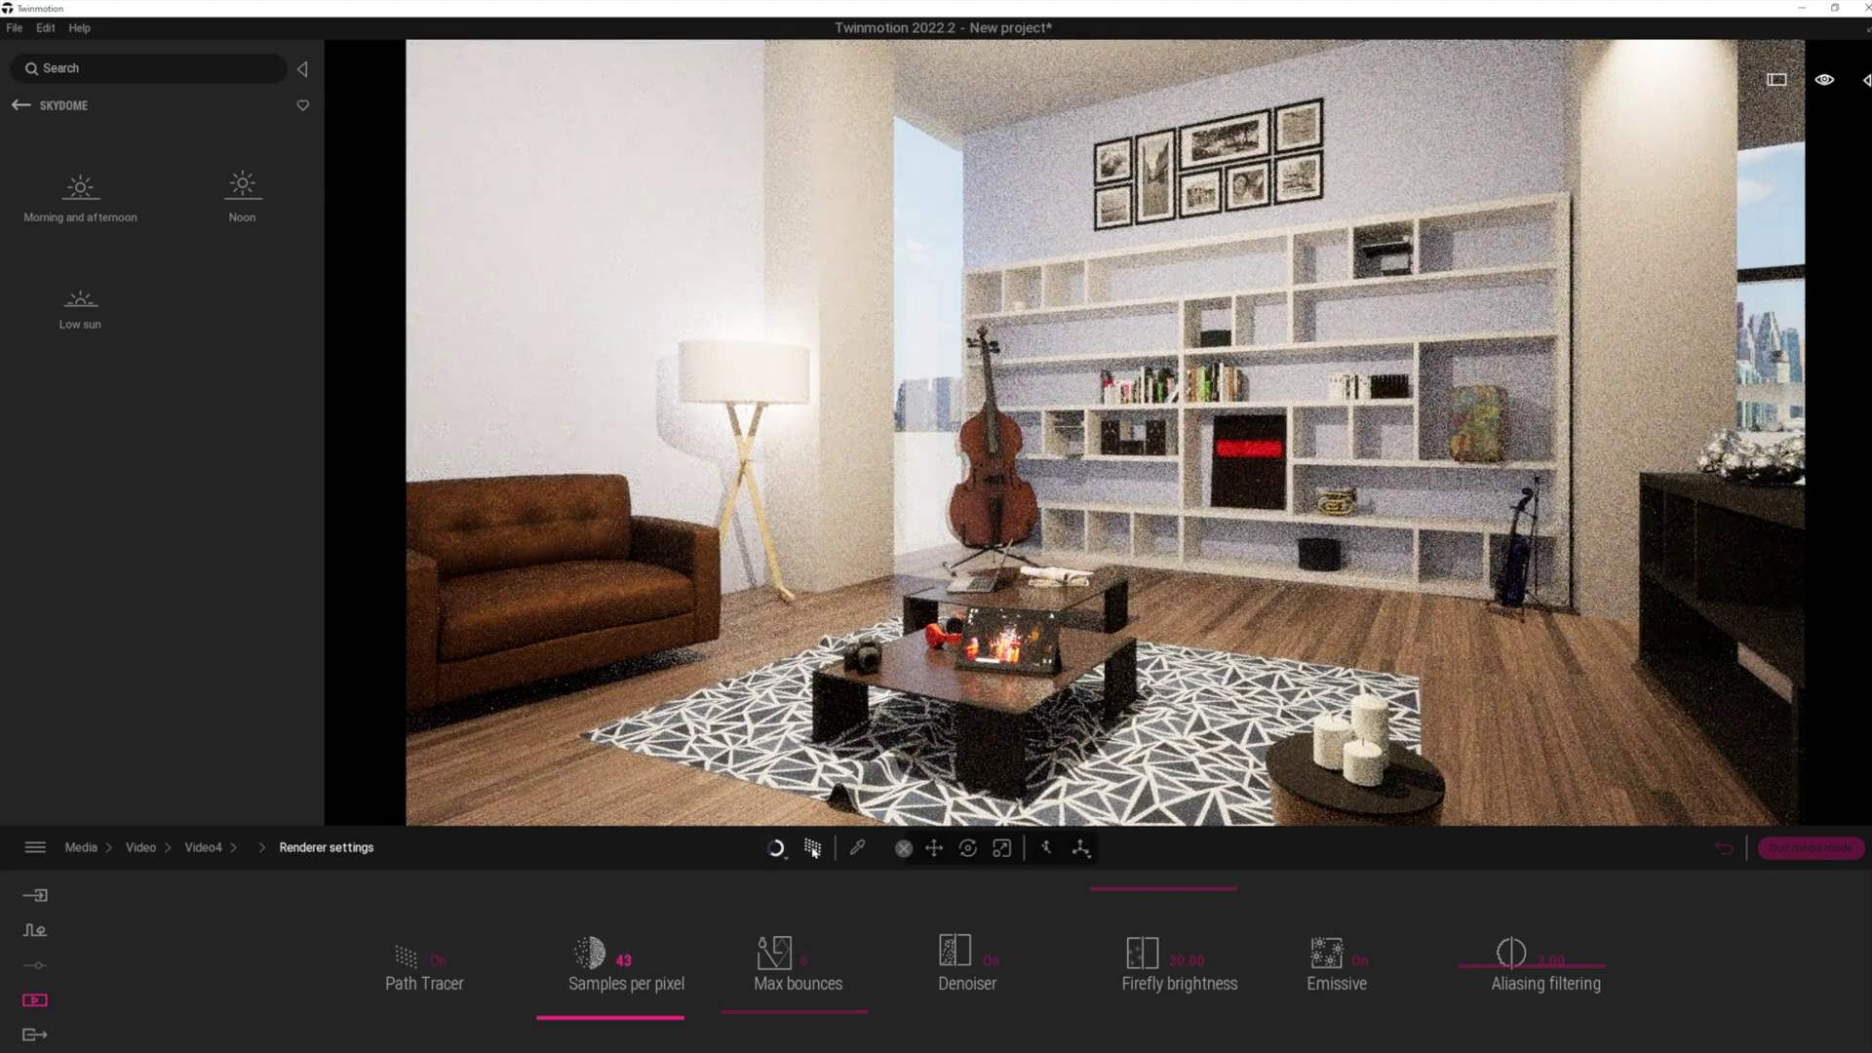
click(777, 848)
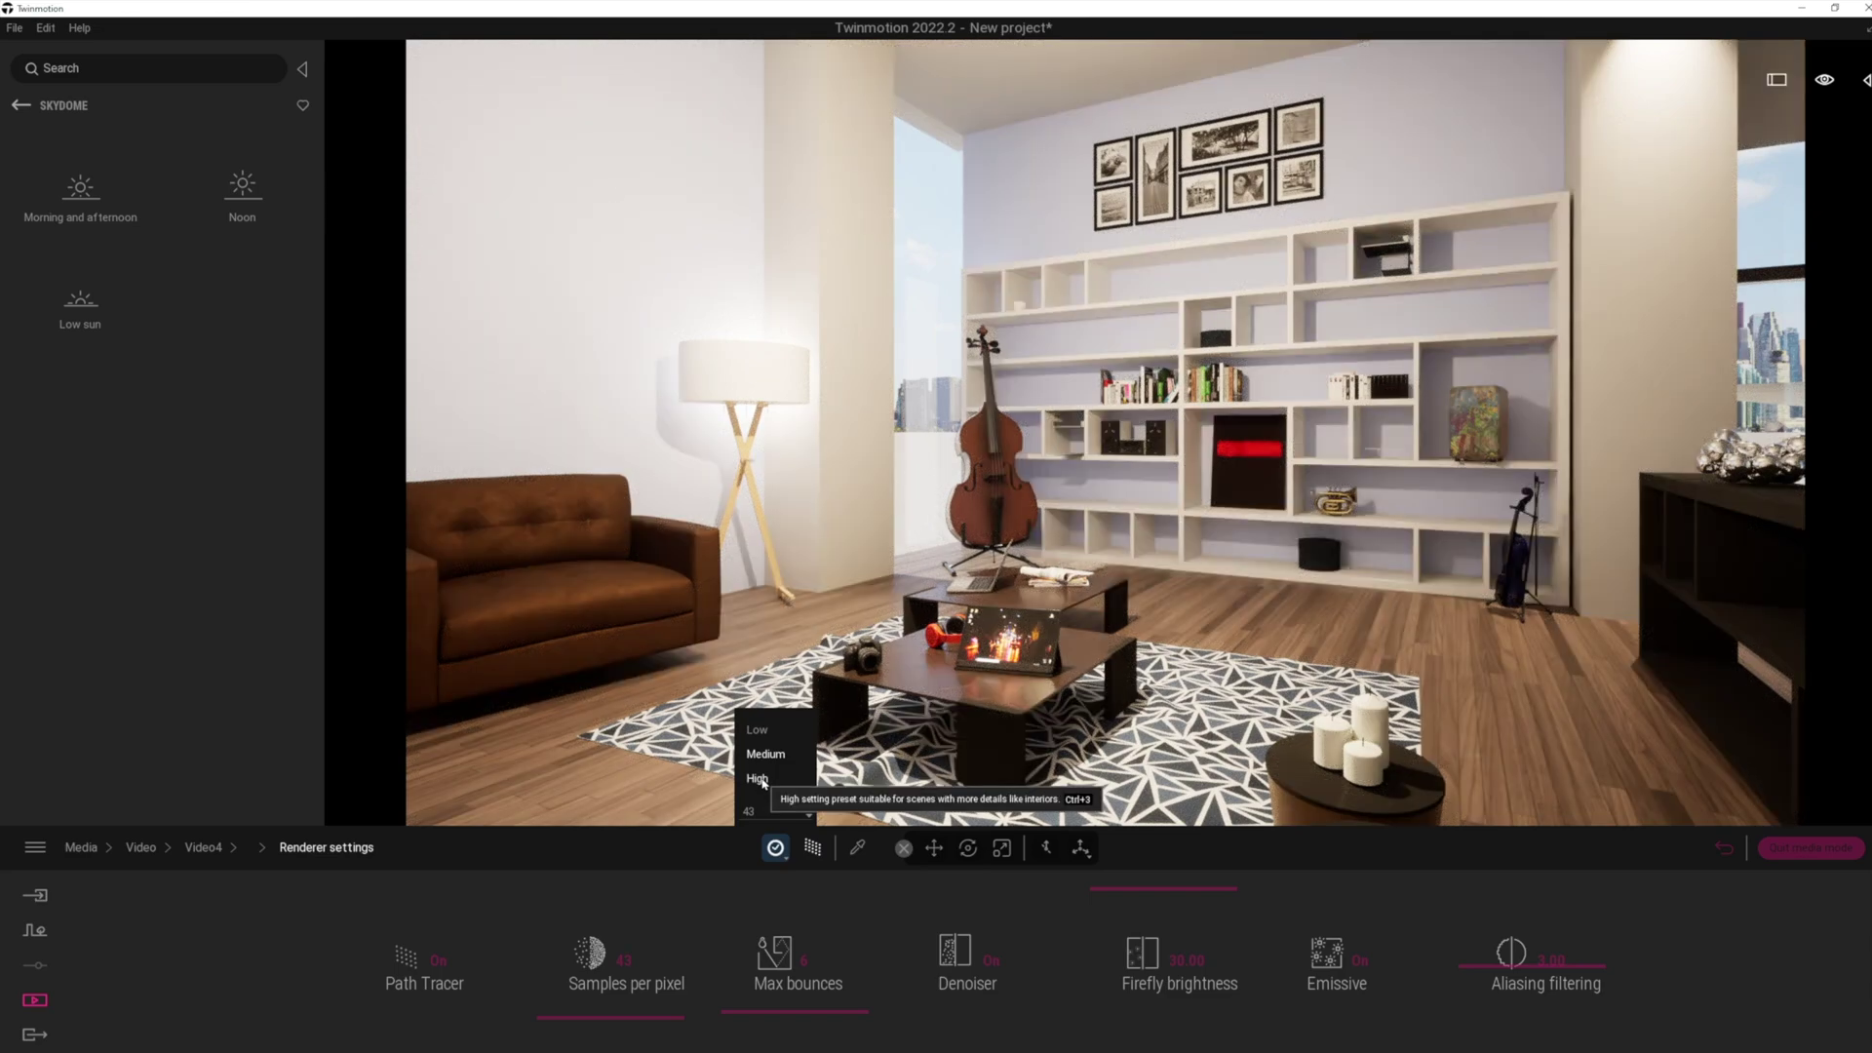
click(757, 778)
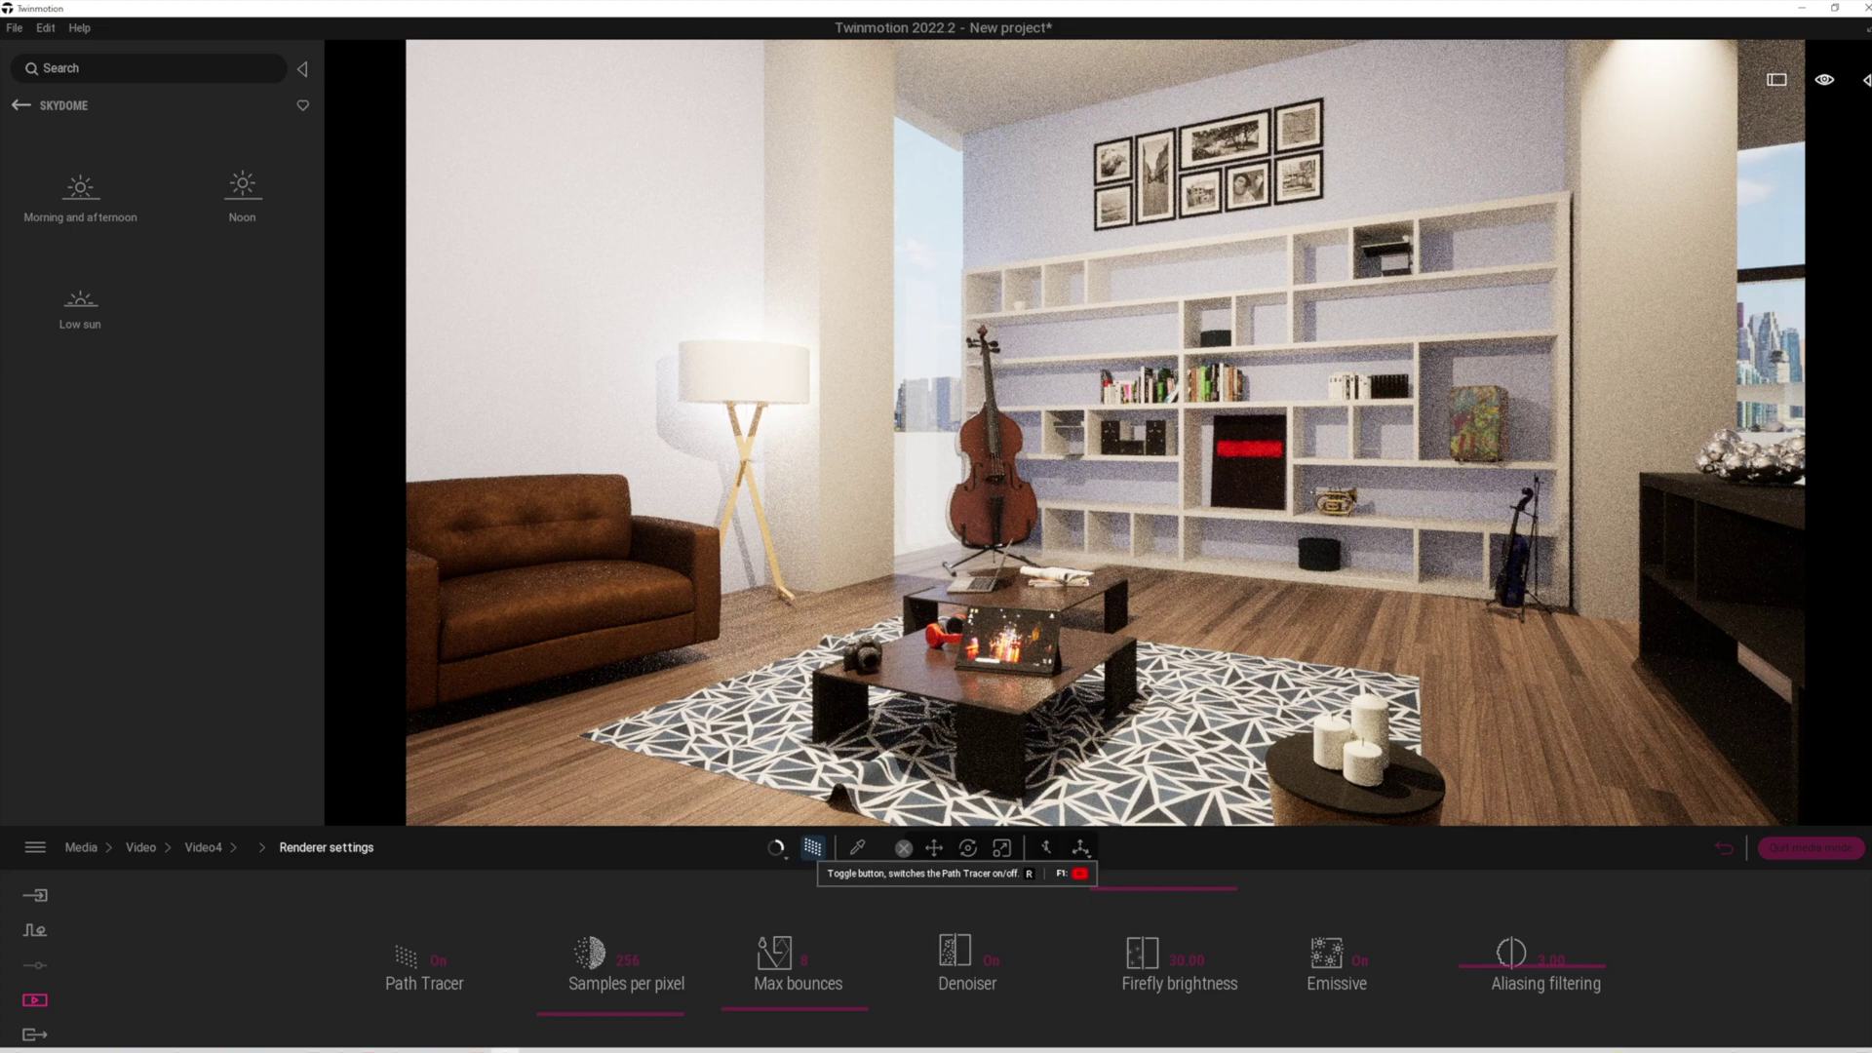
- Turn the Path Tracer back off for Video4
mouse_move(225, 1043)
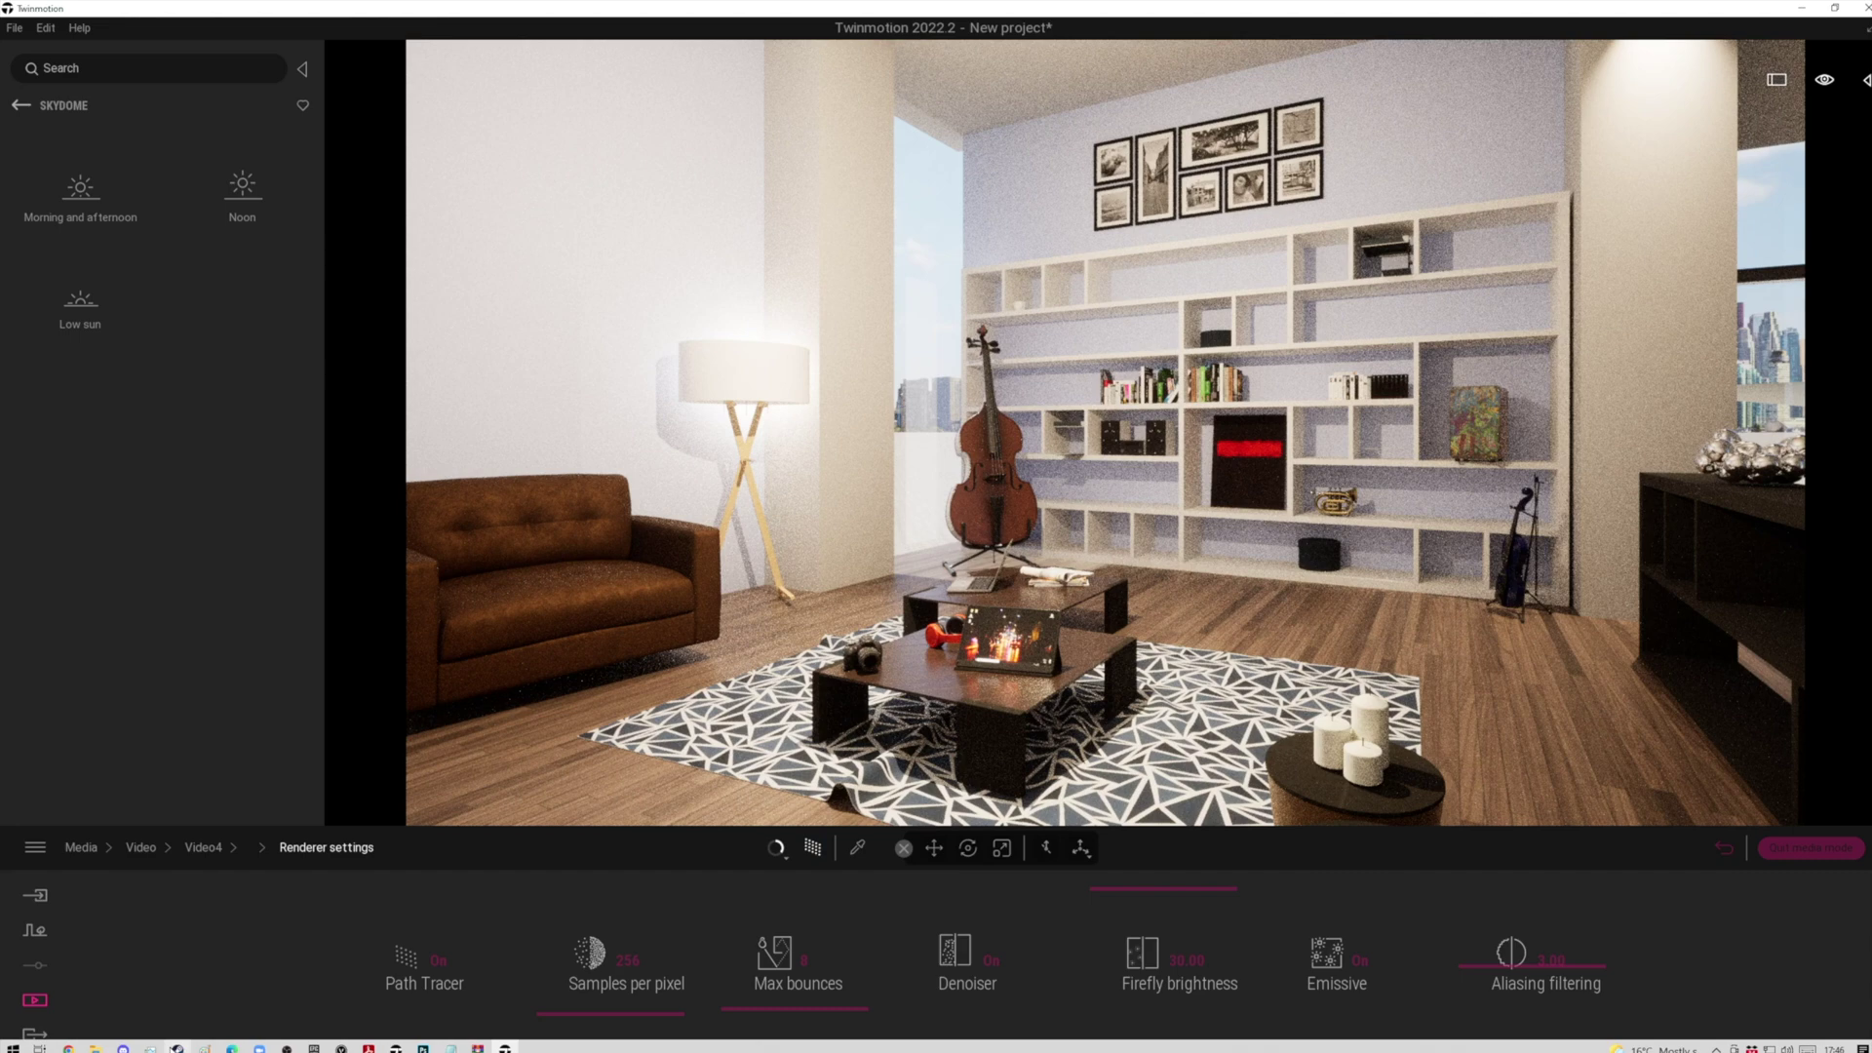
mouse_move(286, 1048)
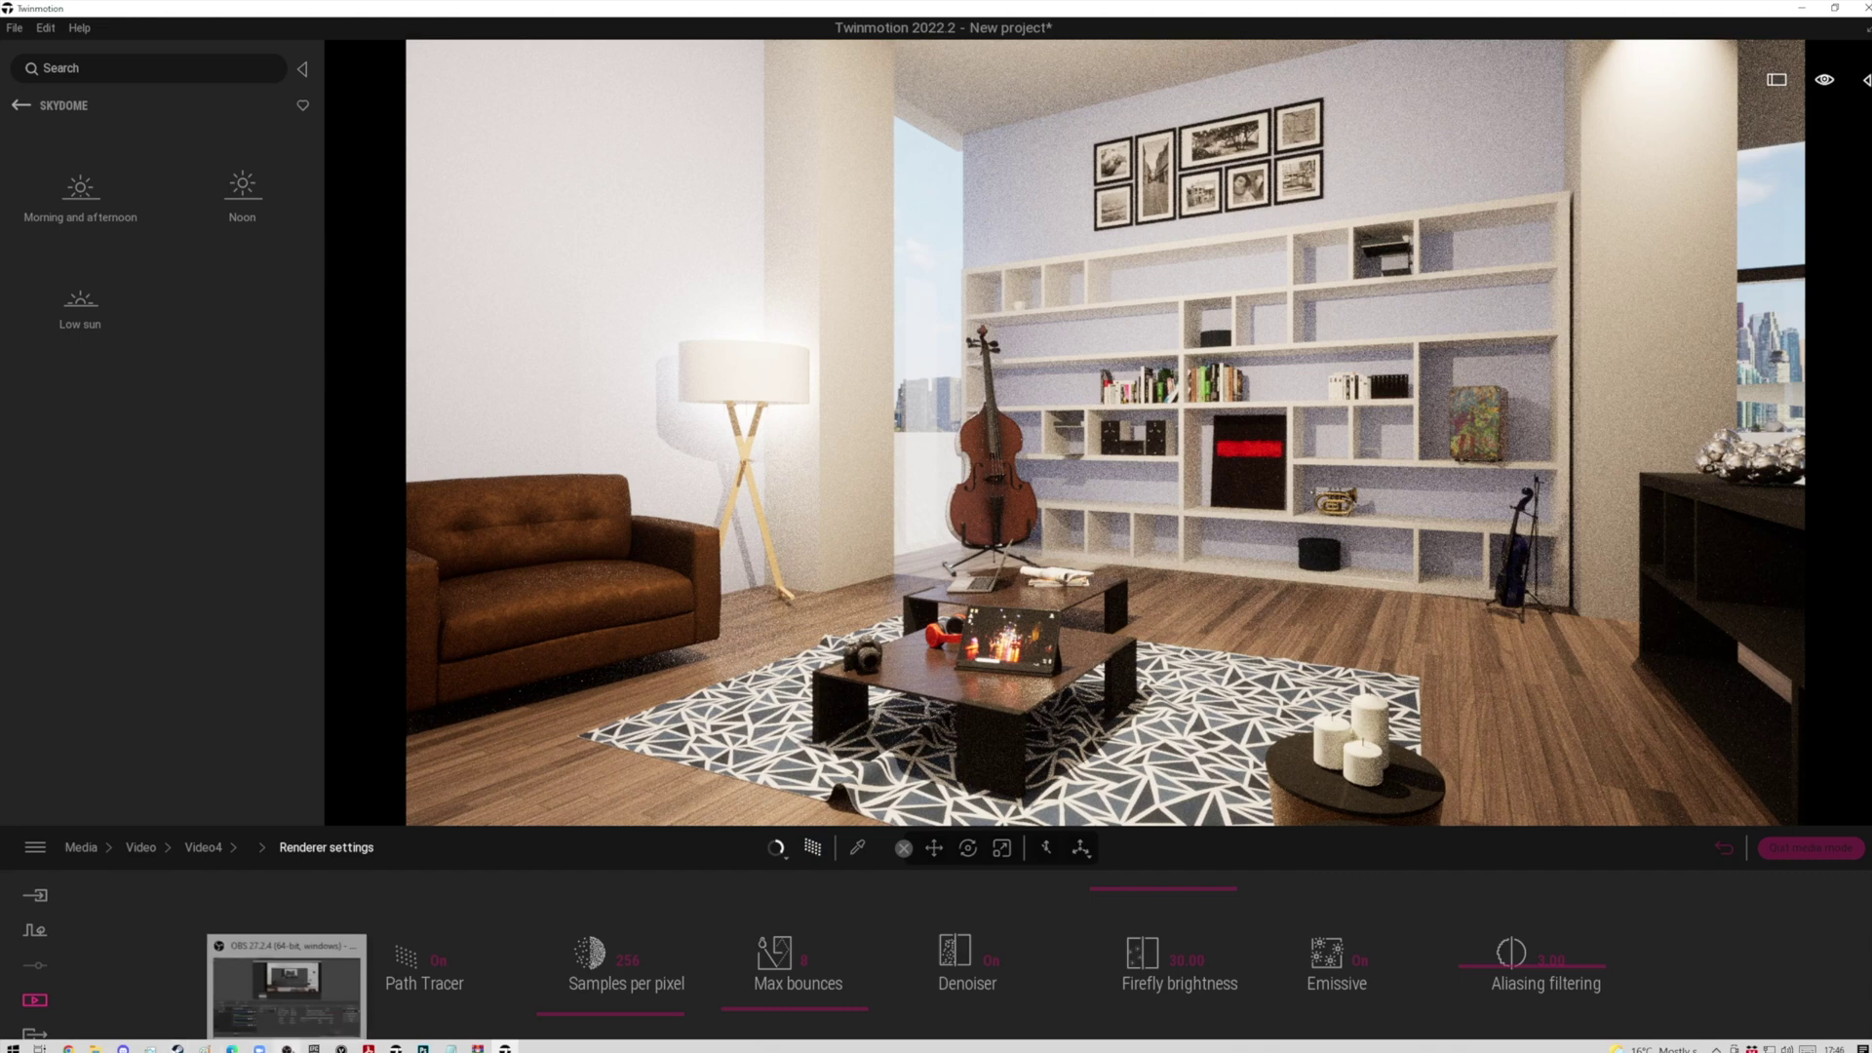
click(435, 962)
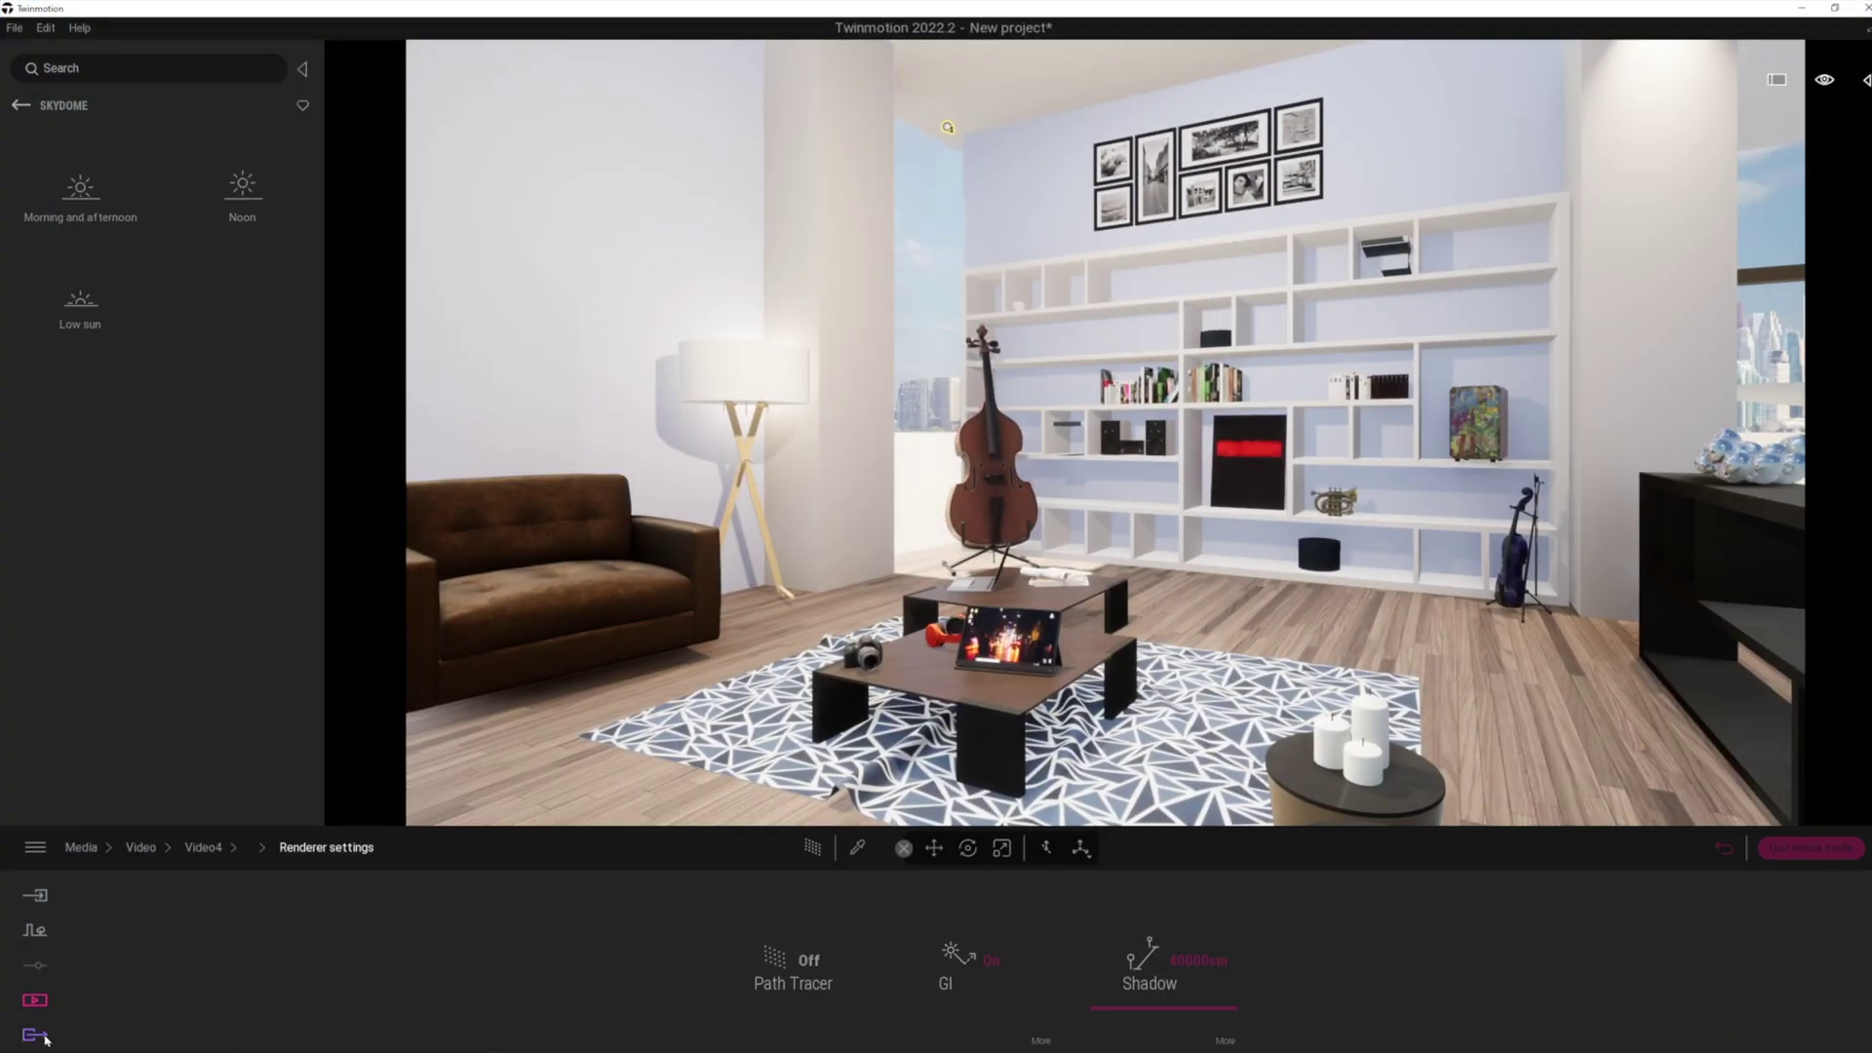
- Clear the image selection in the export settings and select Video1, Video3 and Video4 for export
click(45, 1038)
click(432, 960)
click(652, 494)
click(816, 959)
click(817, 962)
click(393, 488)
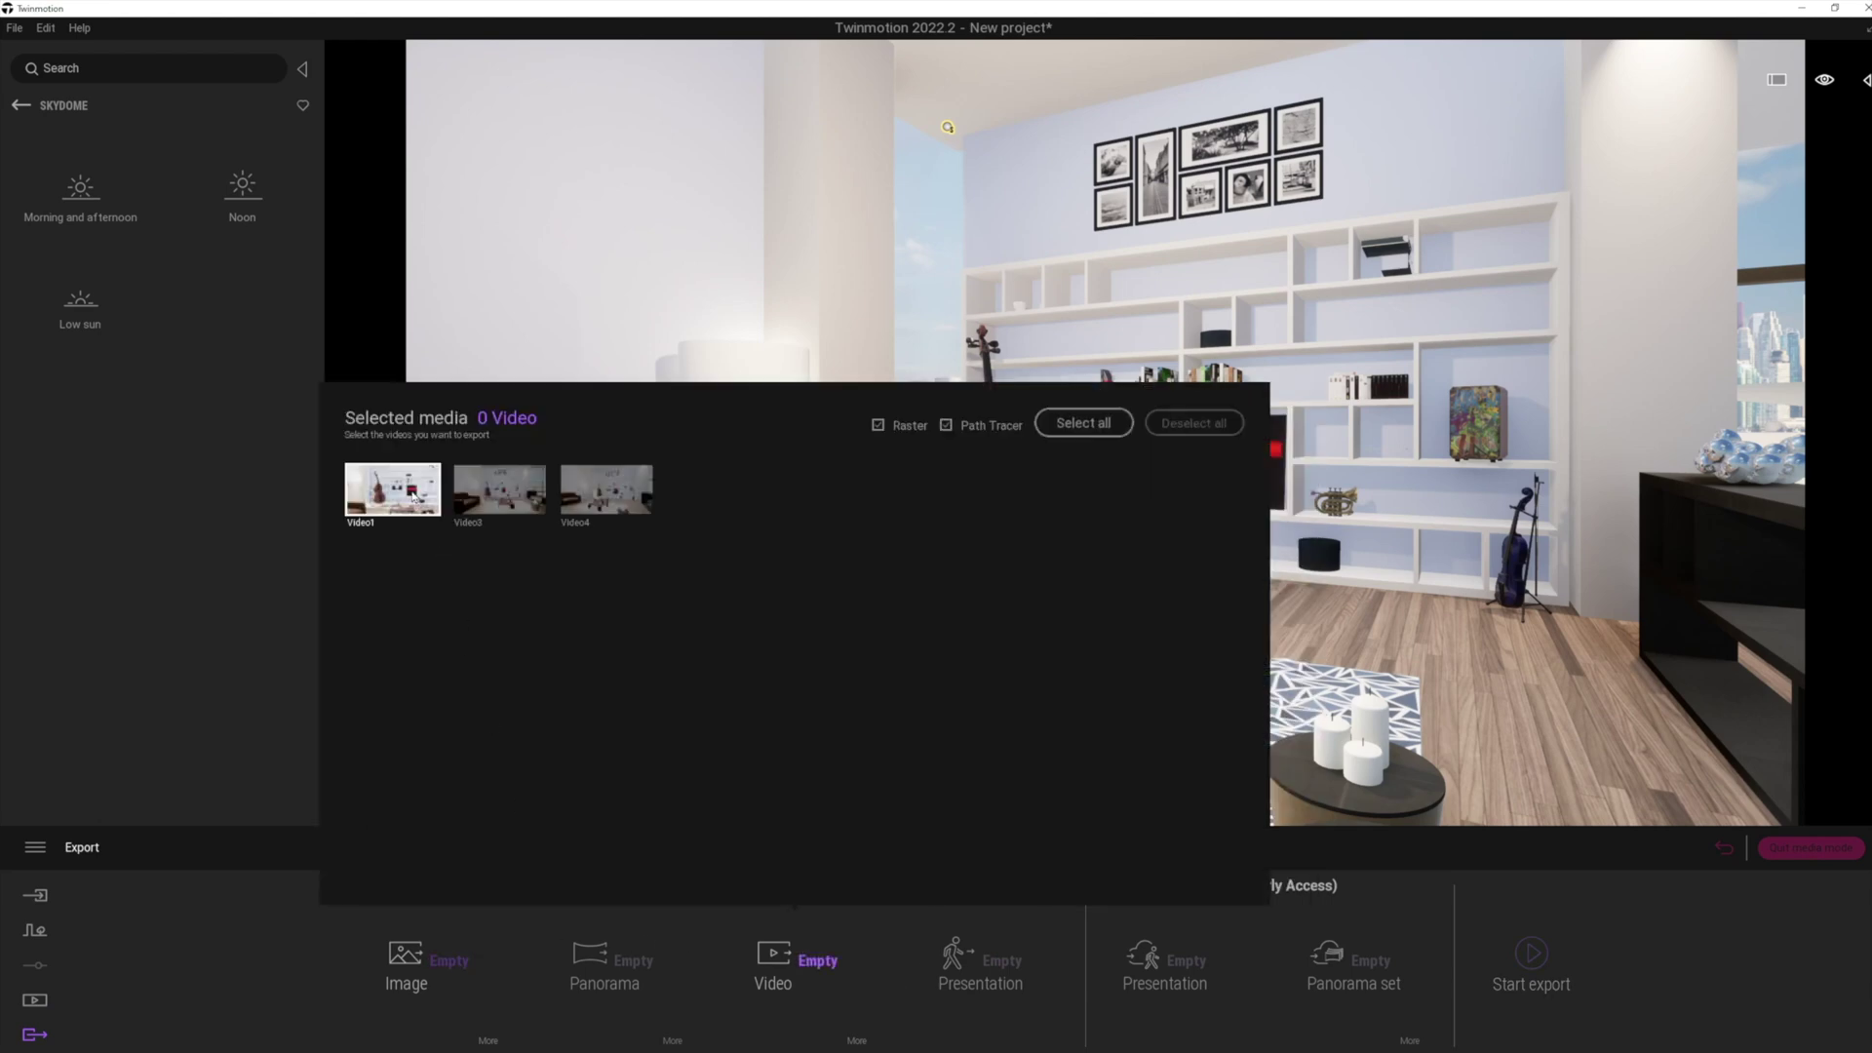
click(499, 488)
click(605, 488)
- Start the export of the selected videos into the Renders folder
click(1530, 952)
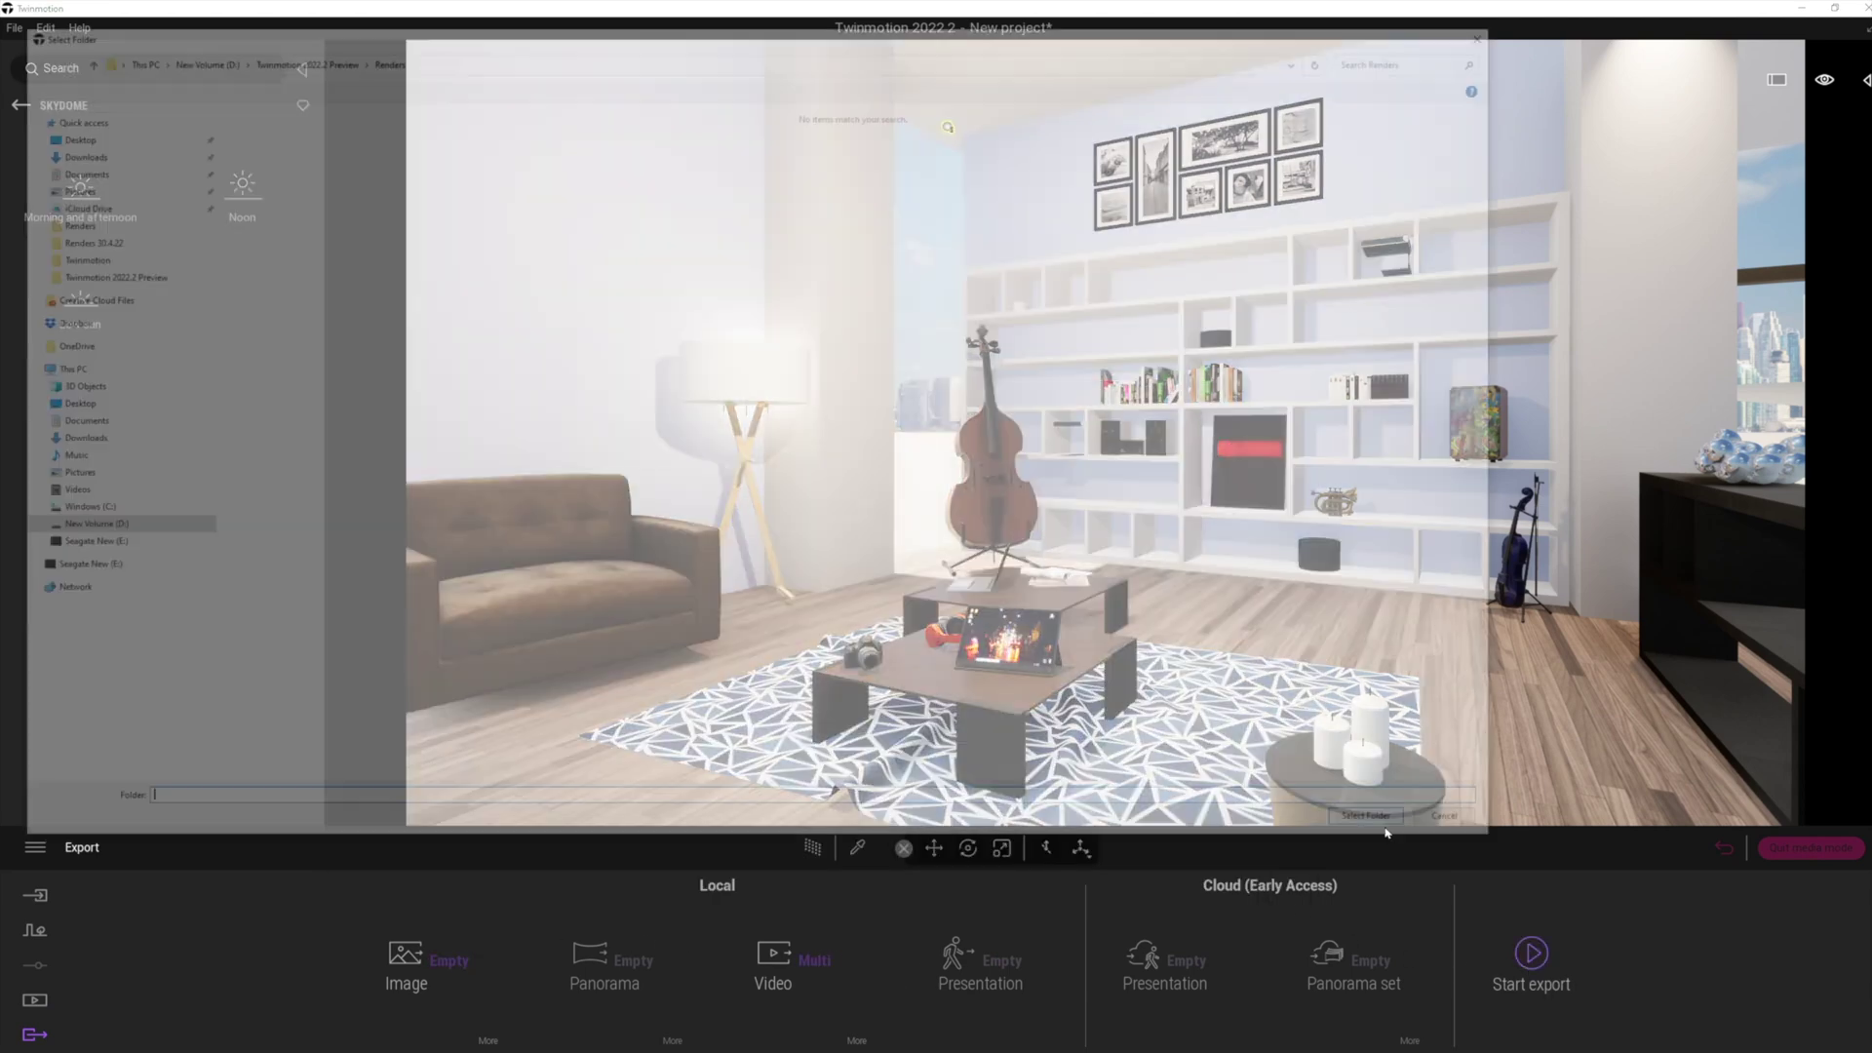
click(1376, 828)
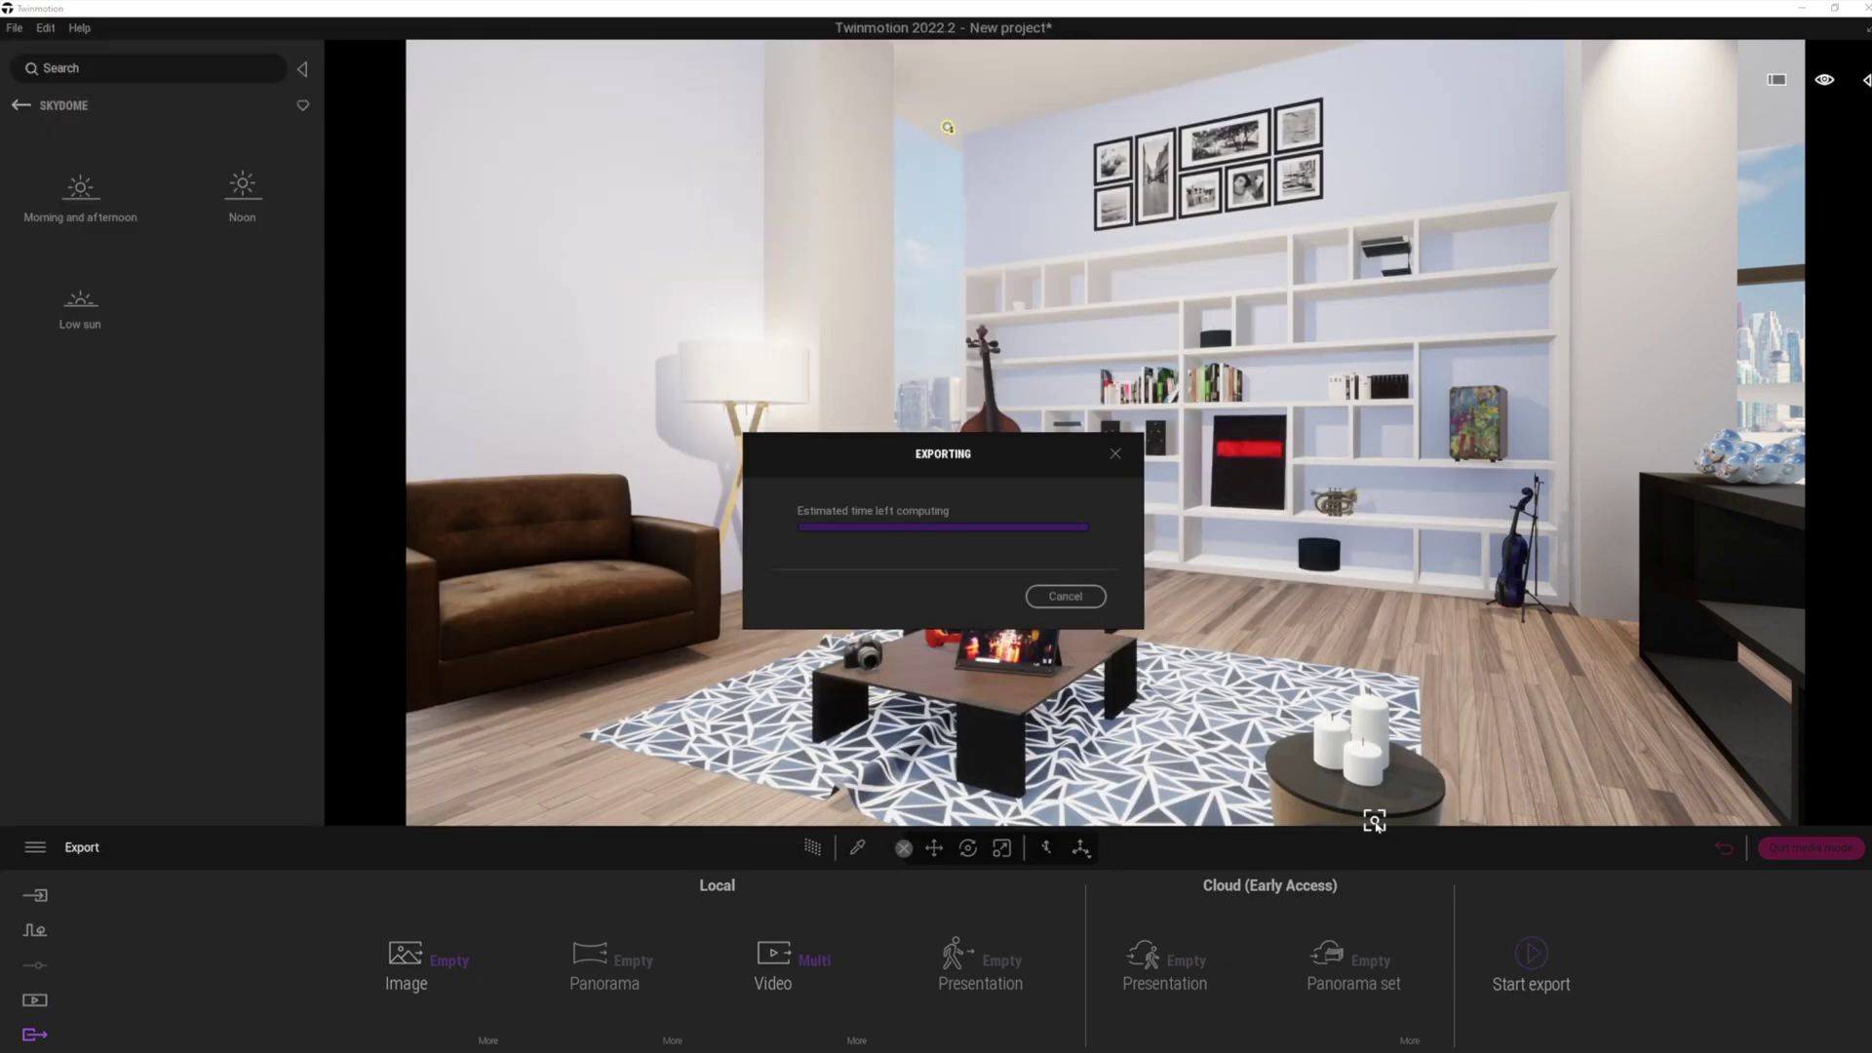
mouse_move(505, 1047)
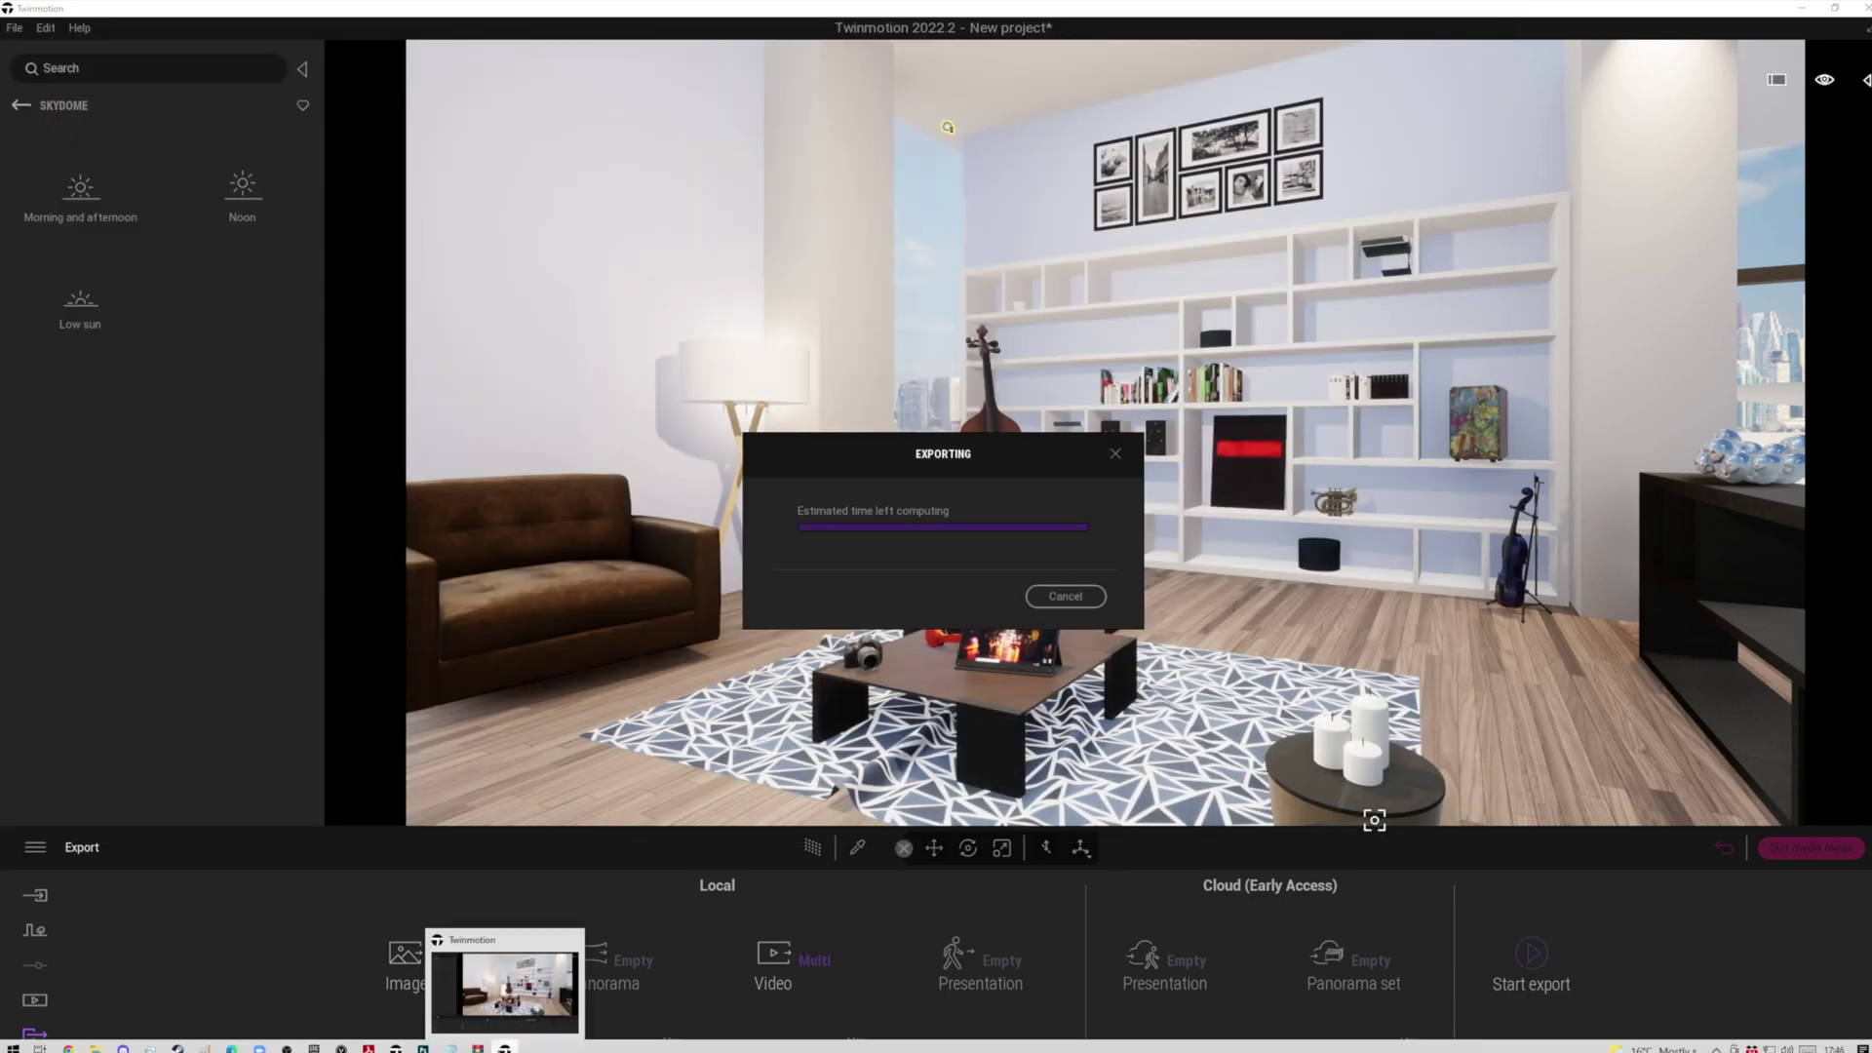